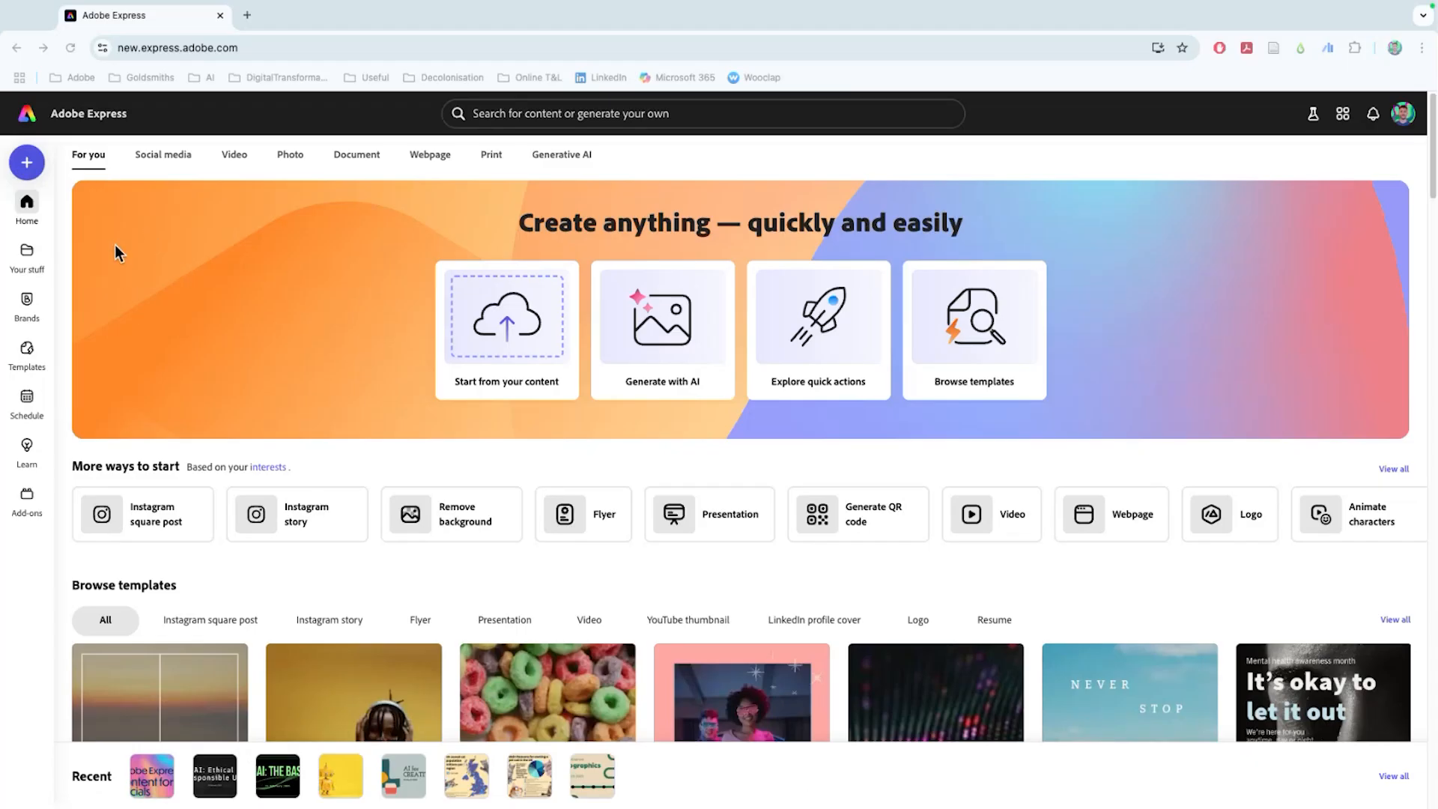
Browse the files saved under Your stuff, including the contents of the Digital Skills WS folder
click(29, 253)
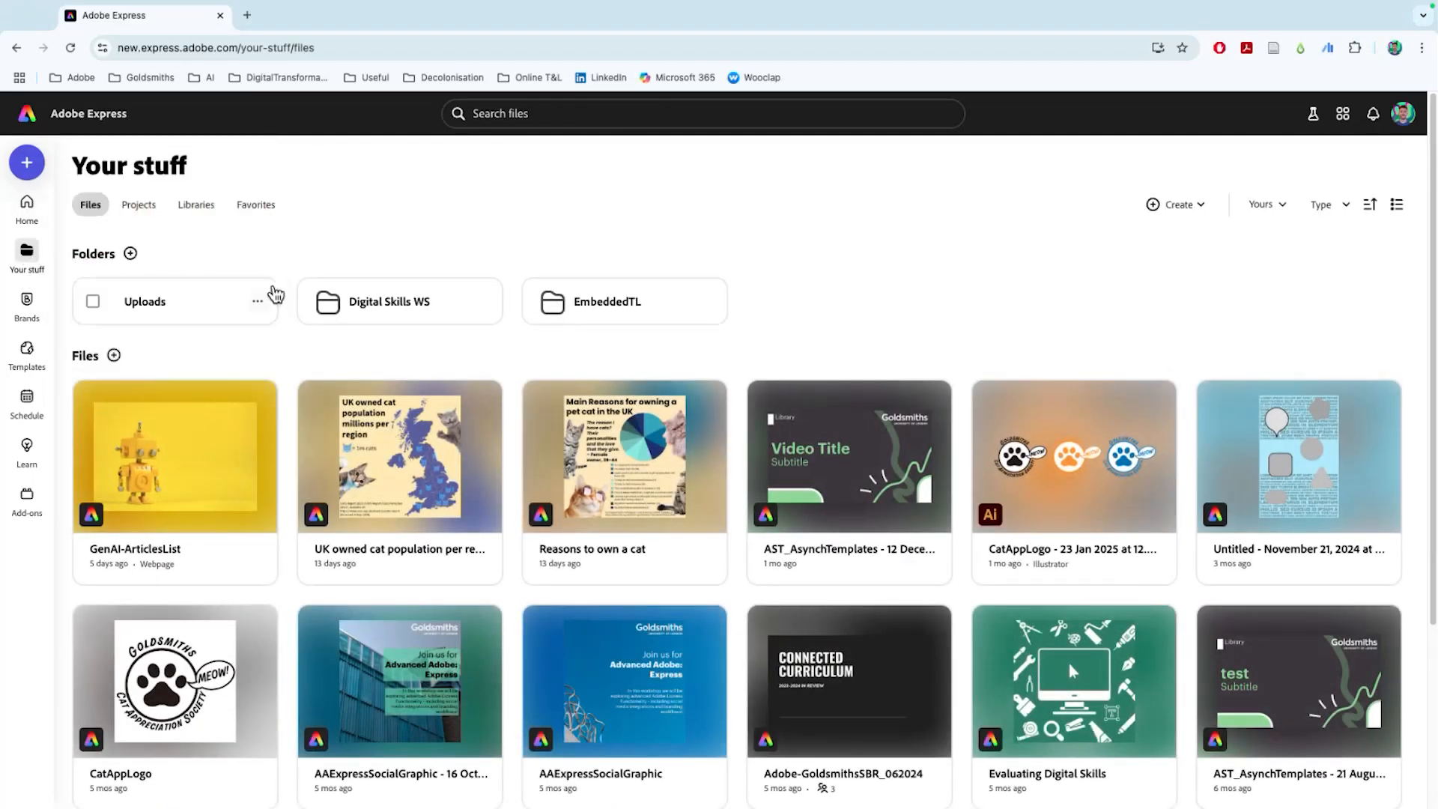
scroll(1202, 542, down, 3)
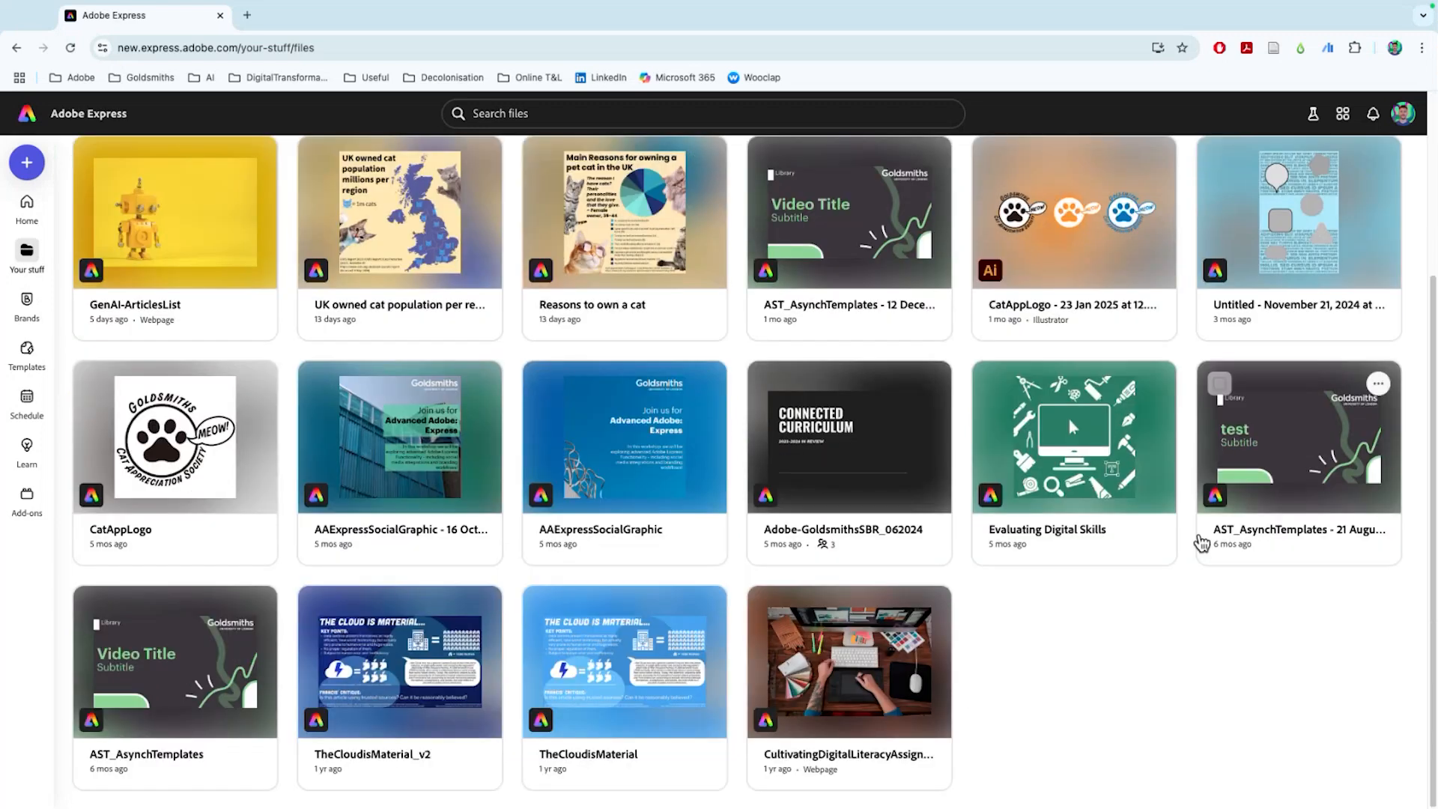
scroll(591, 270, up, 3)
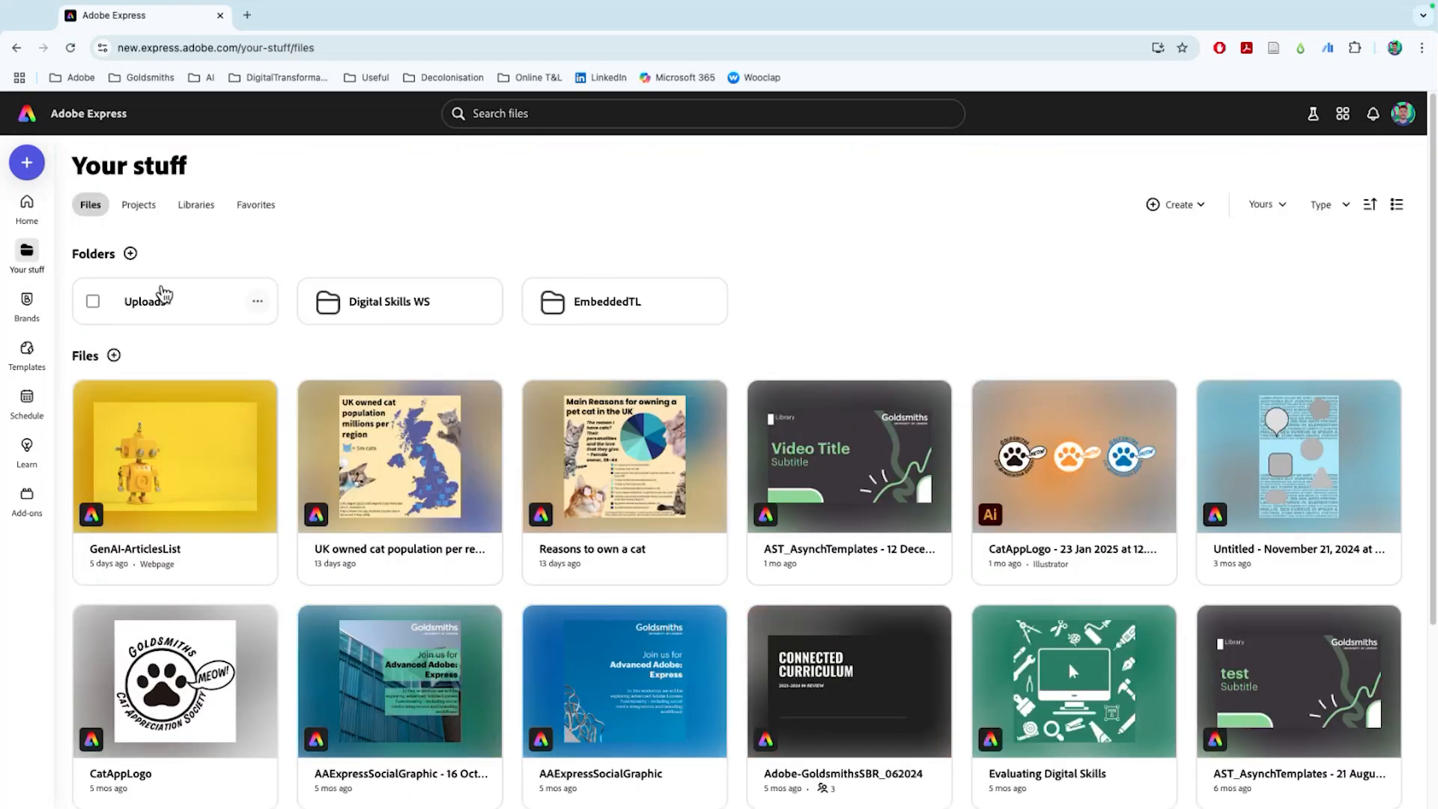
click(379, 291)
scroll(217, 416, down, 2)
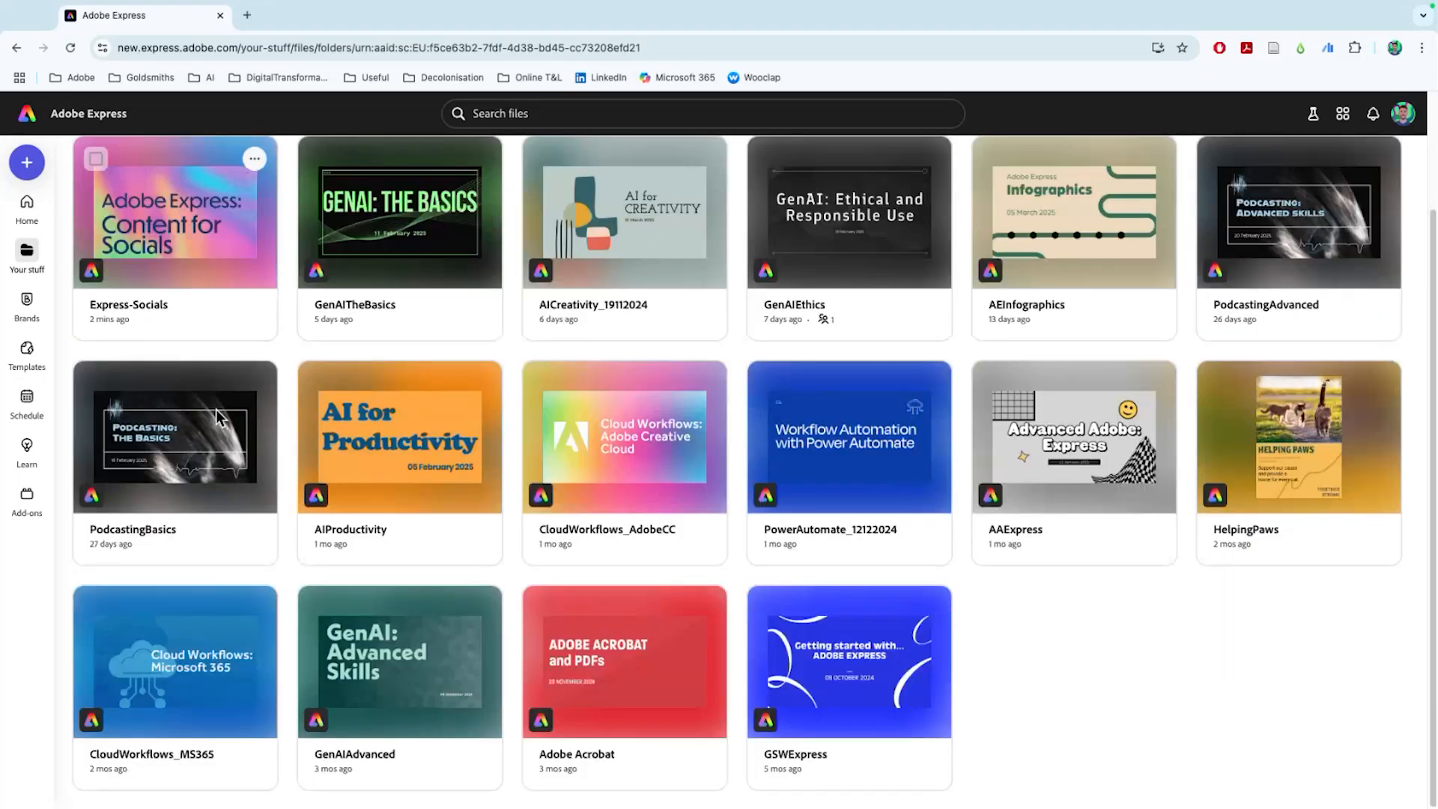
scroll(217, 416, up, 2)
click(157, 207)
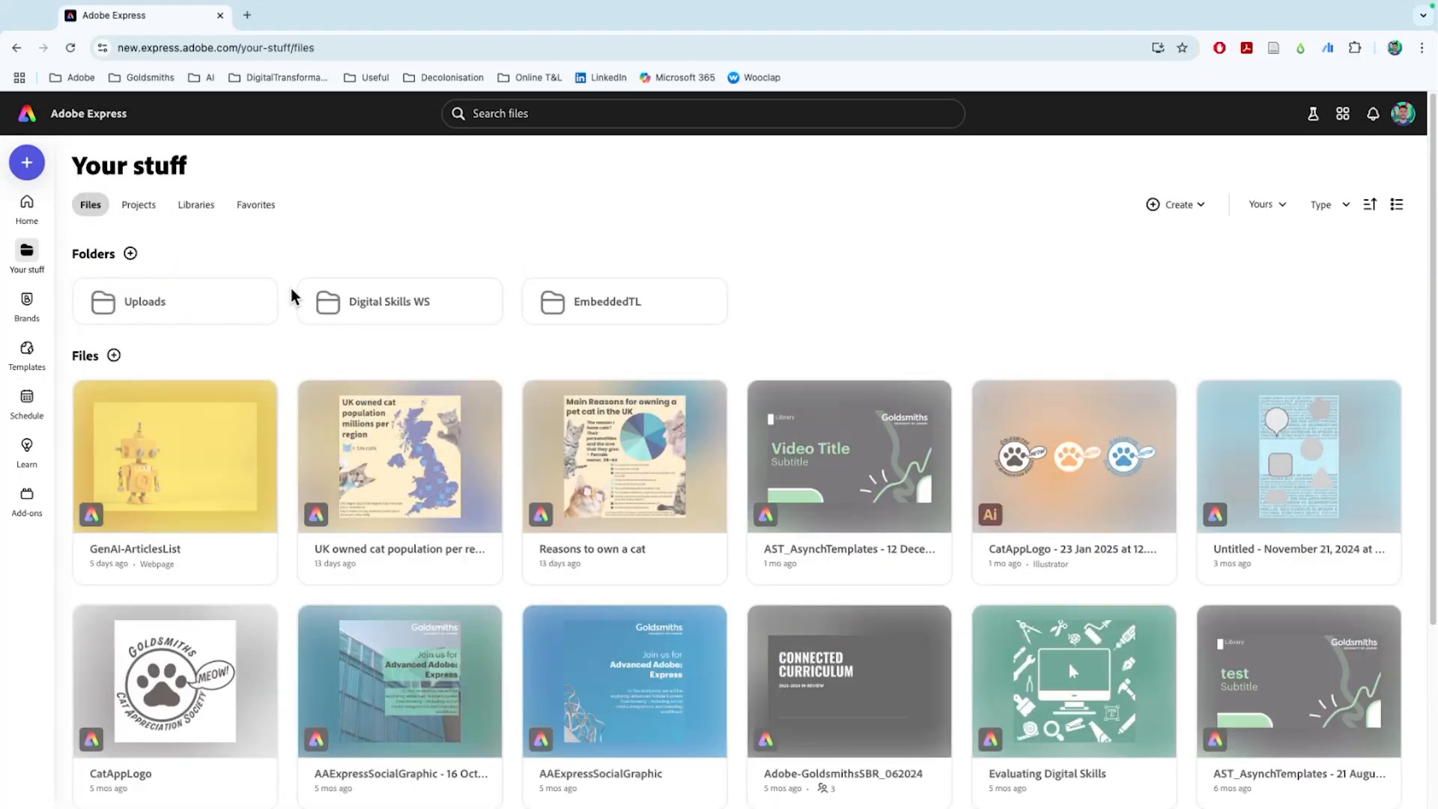
scroll(852, 483, down, 3)
scroll(852, 483, up, 3)
View the saved projects, libraries and favorites, and return to the home page
click(157, 212)
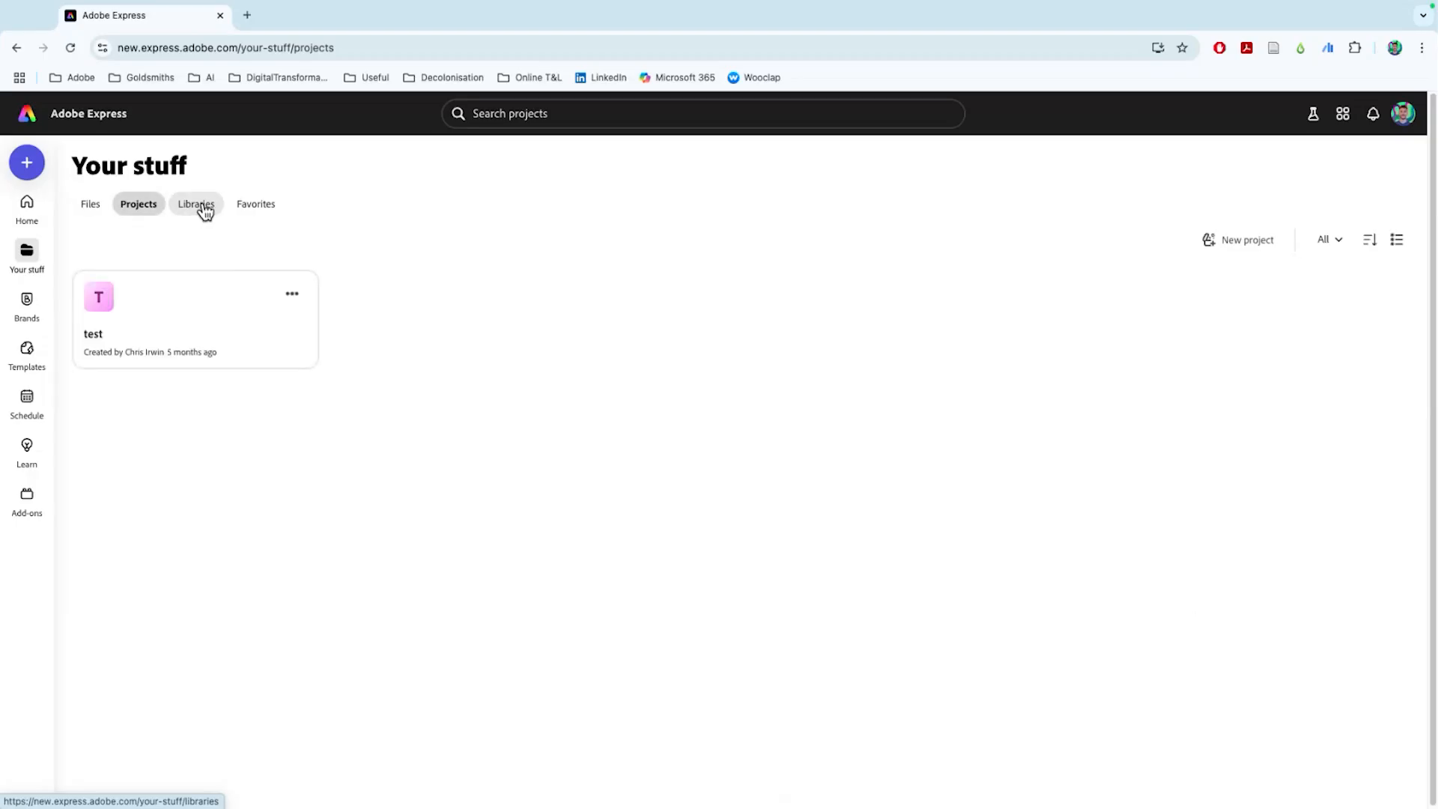
click(205, 213)
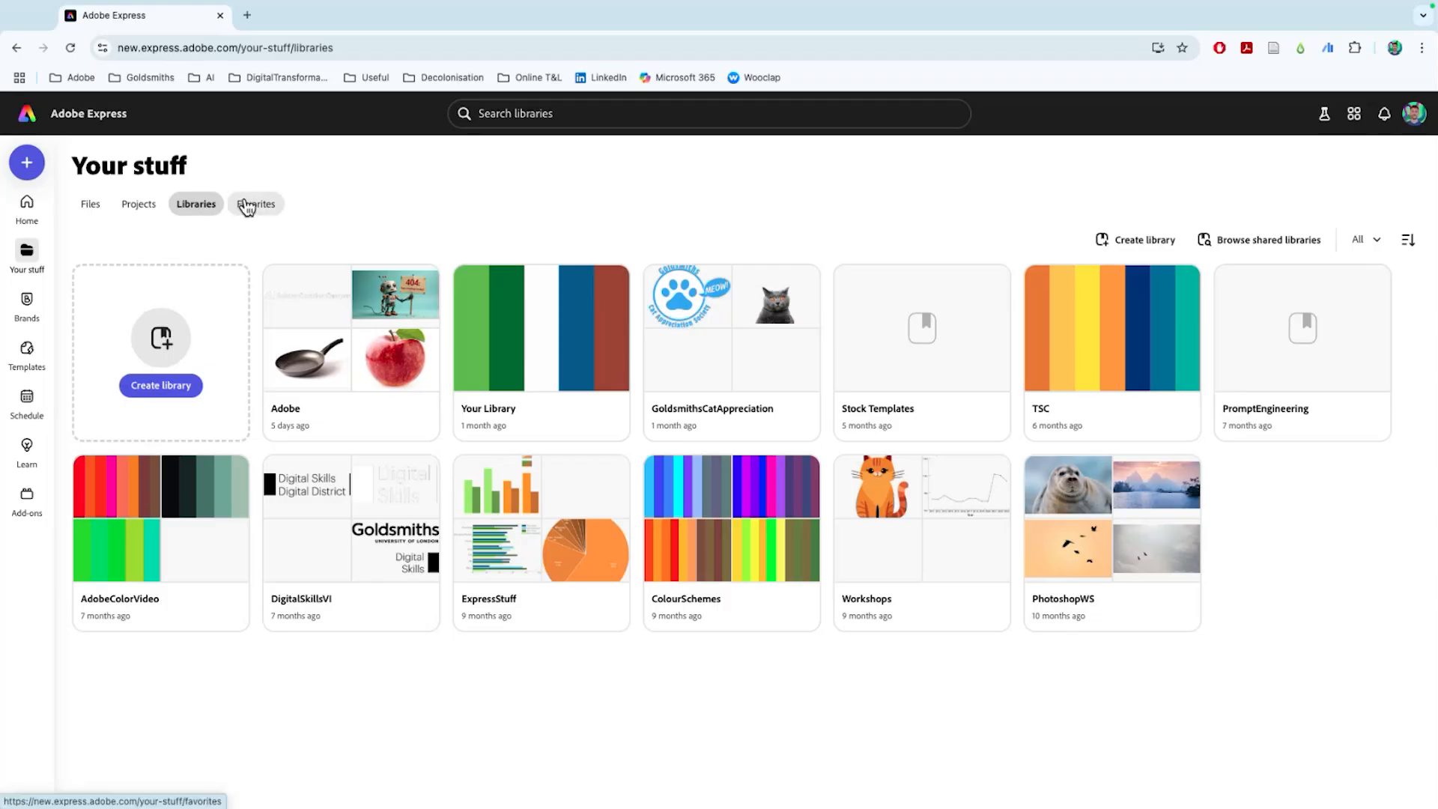
click(247, 207)
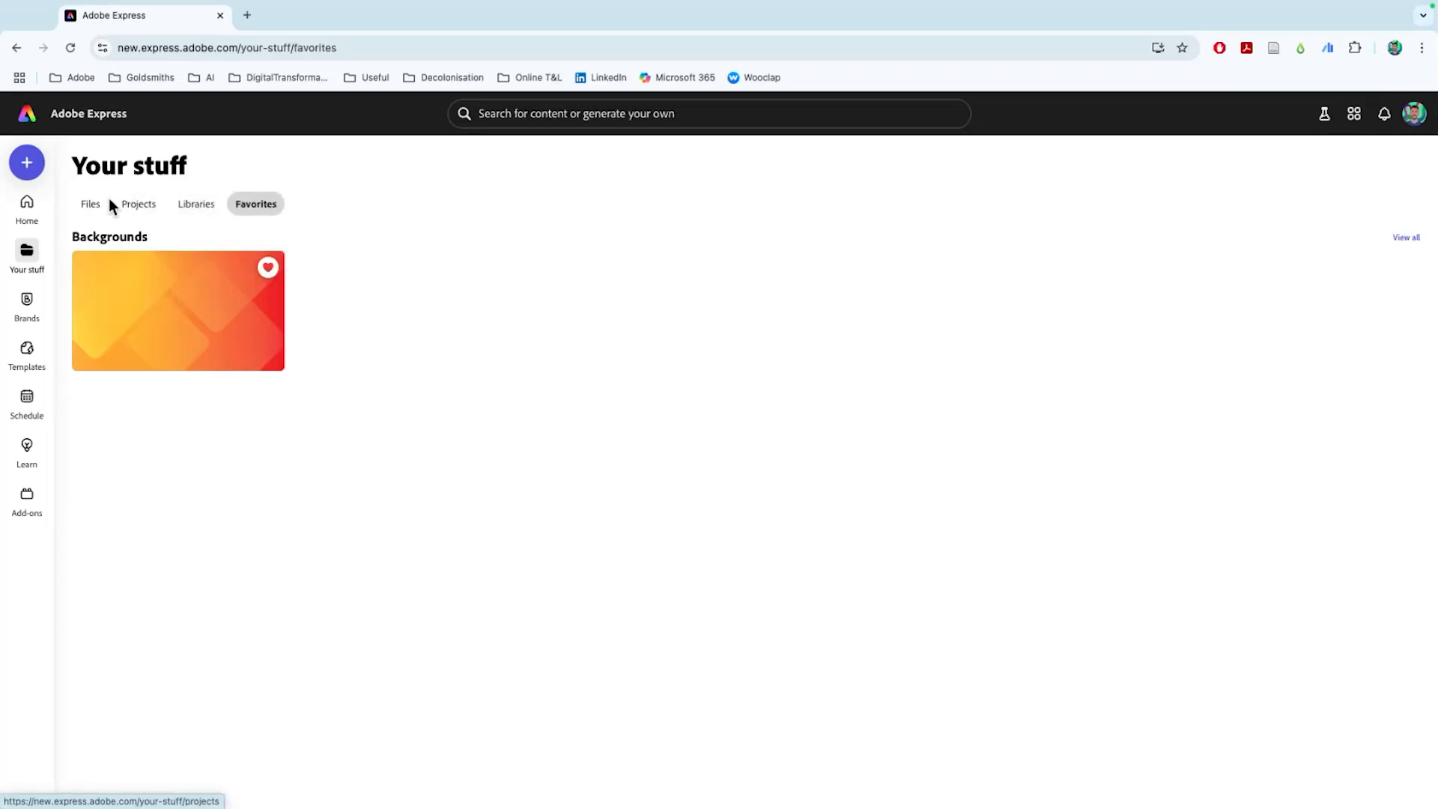
click(27, 206)
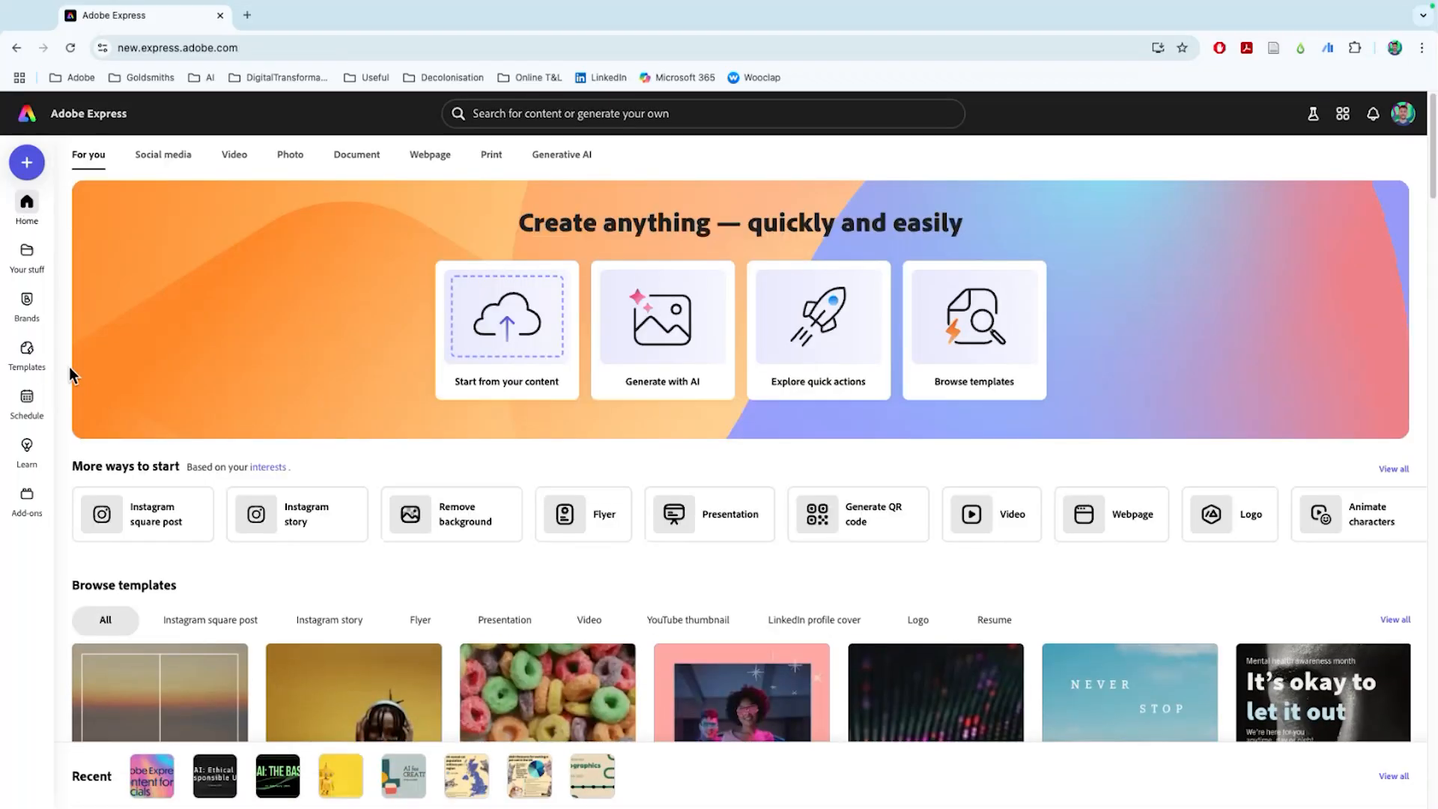
Open the social post schedule and examine the March 2025 month view of the personal calendar
mouse_move(37, 402)
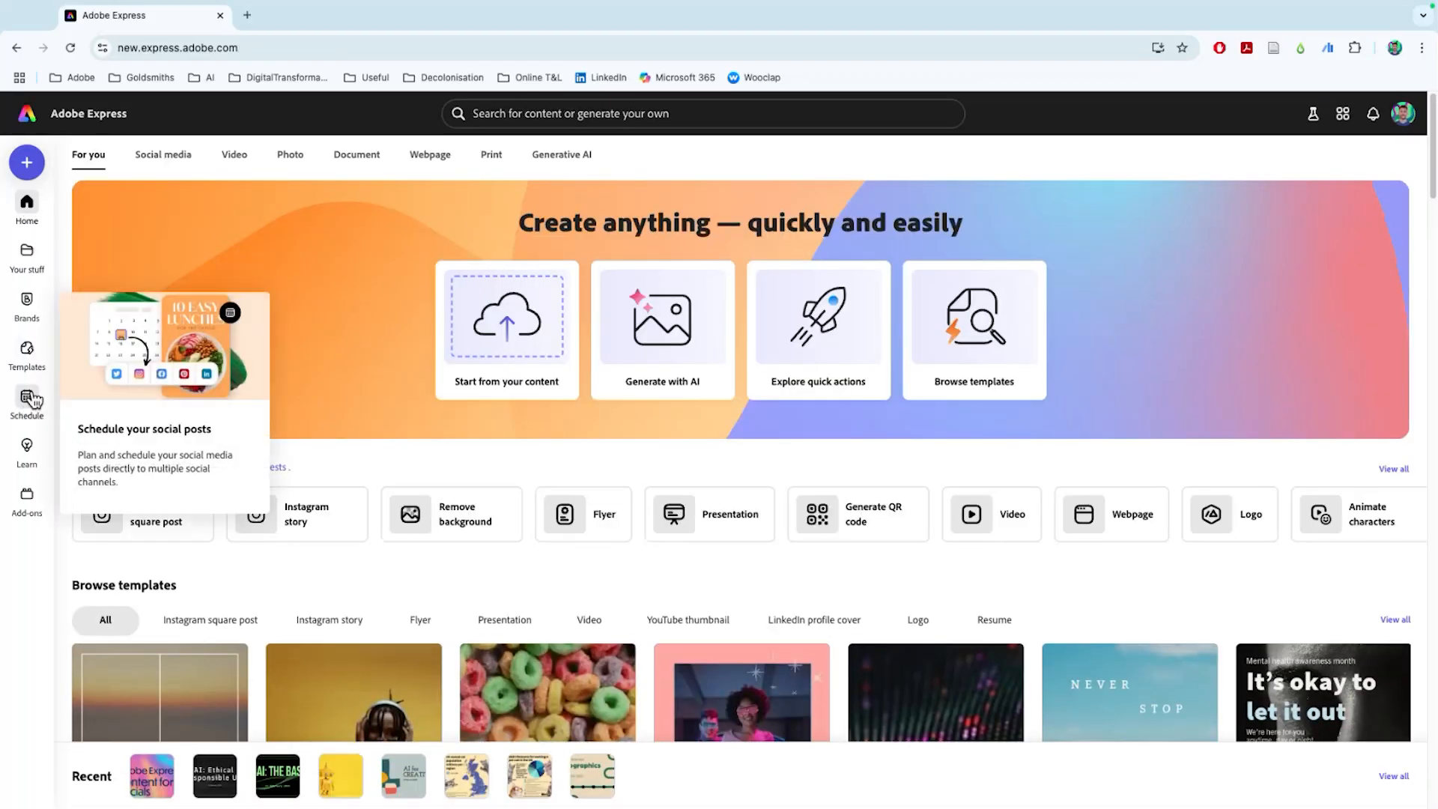
click(29, 404)
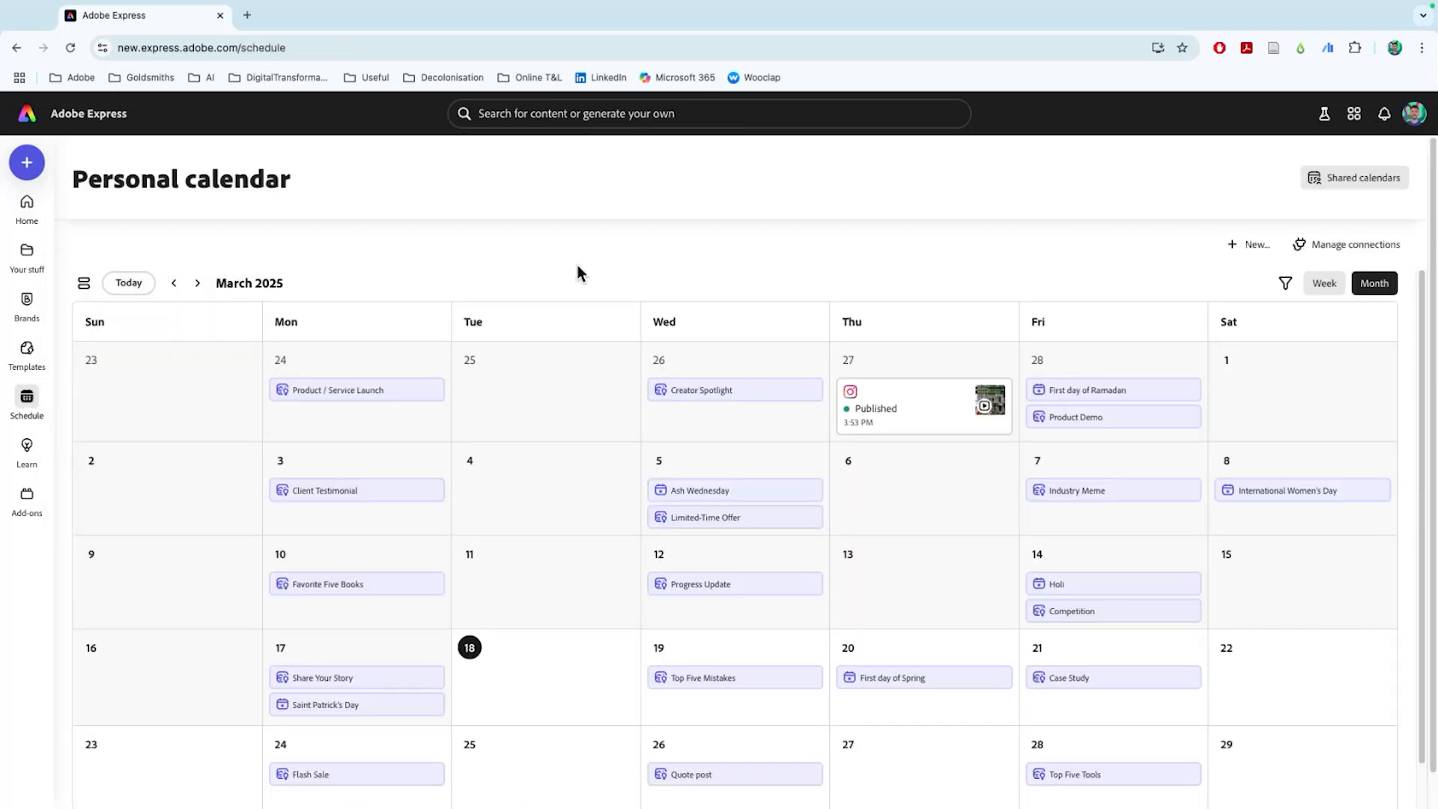
scroll(1154, 274, down, 1)
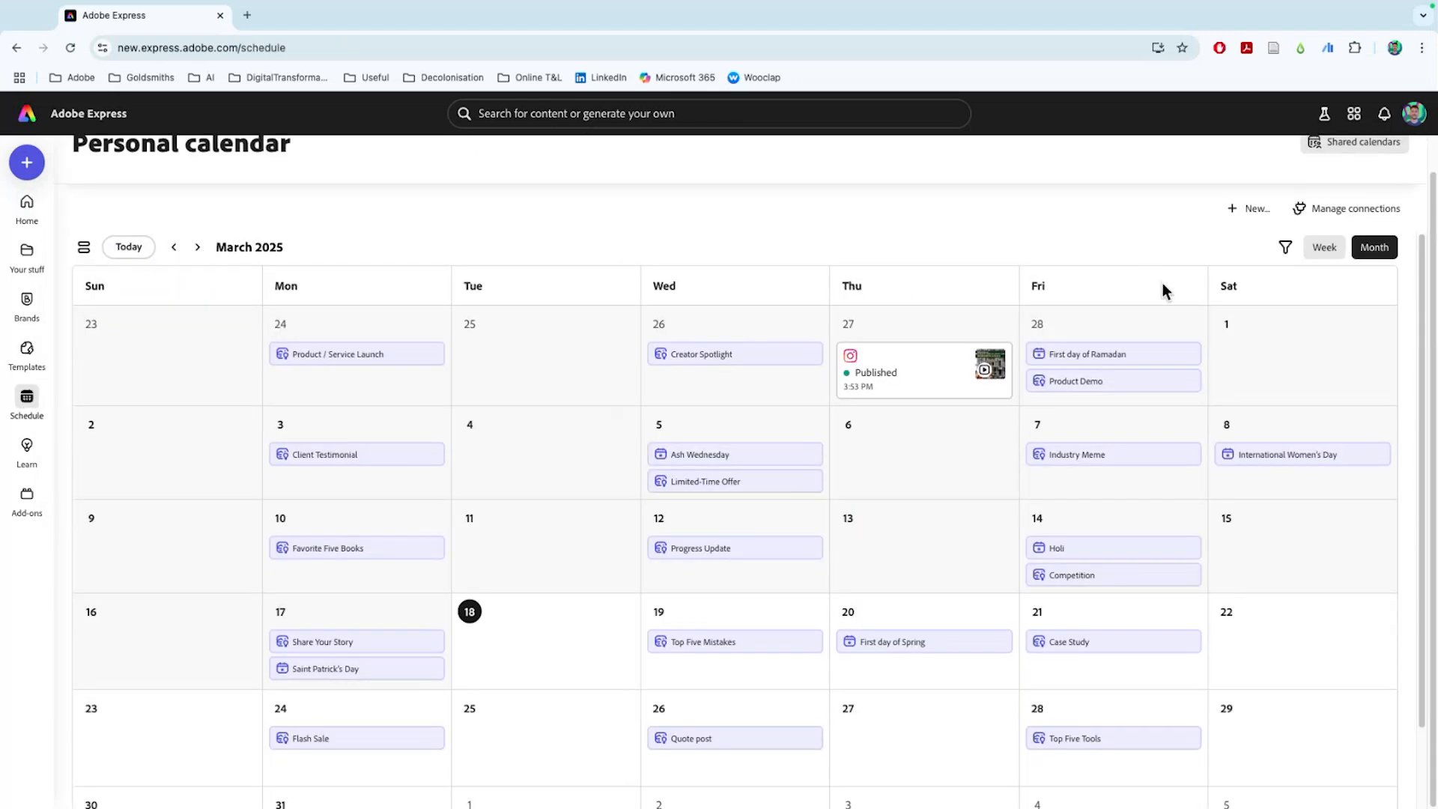
scroll(427, 262, down, 3)
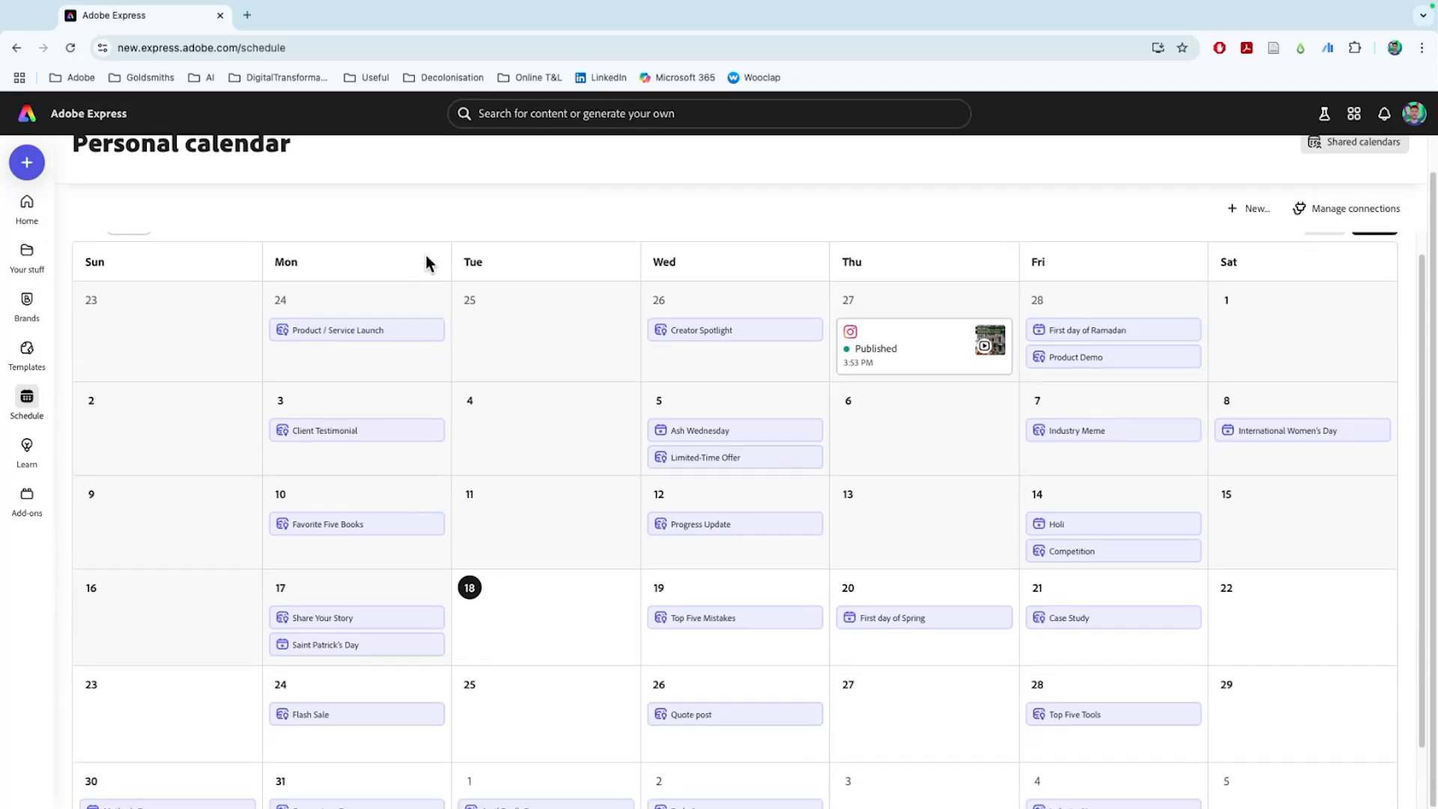
scroll(540, 382, up, 3)
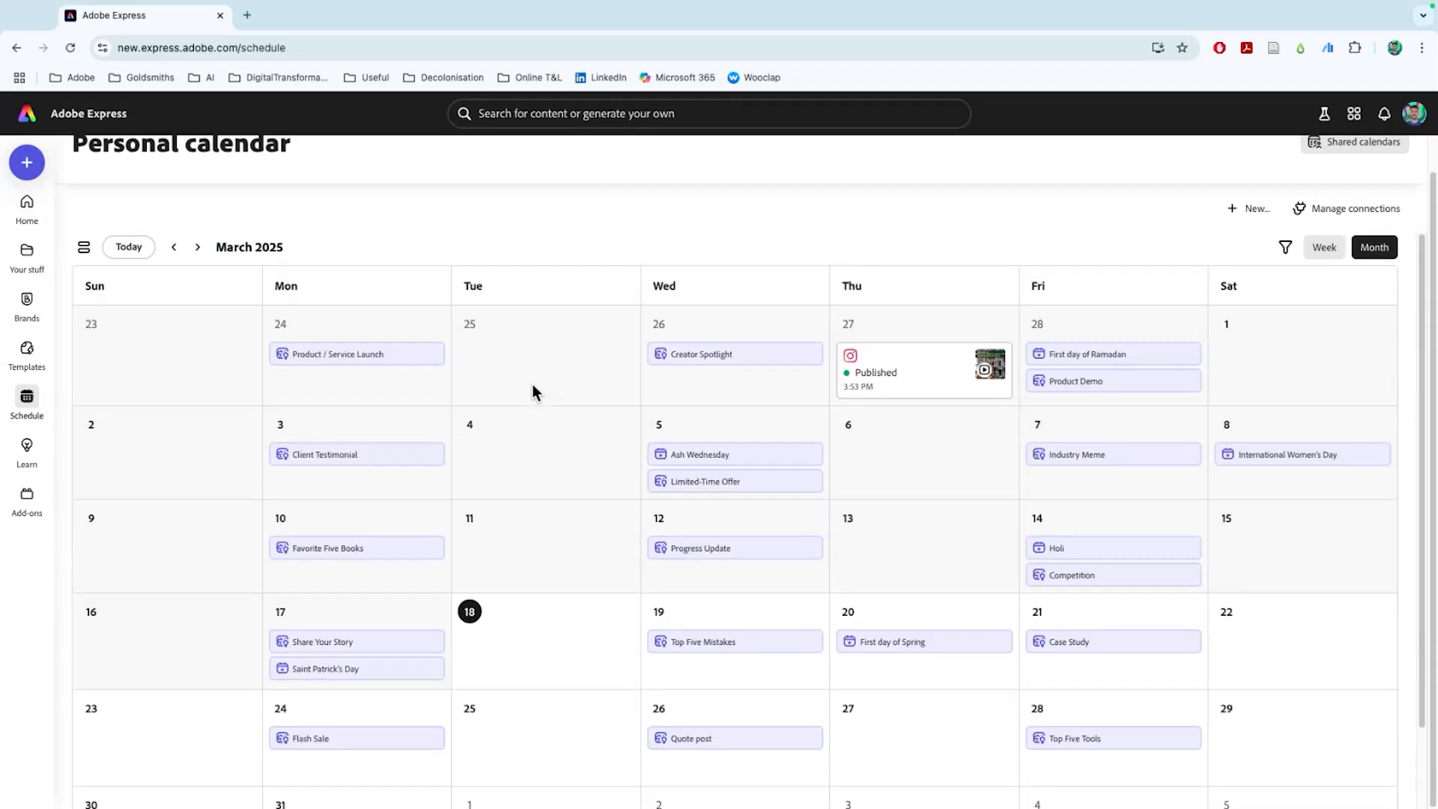
scroll(584, 397, down, 3)
scroll(1244, 509, up, 1)
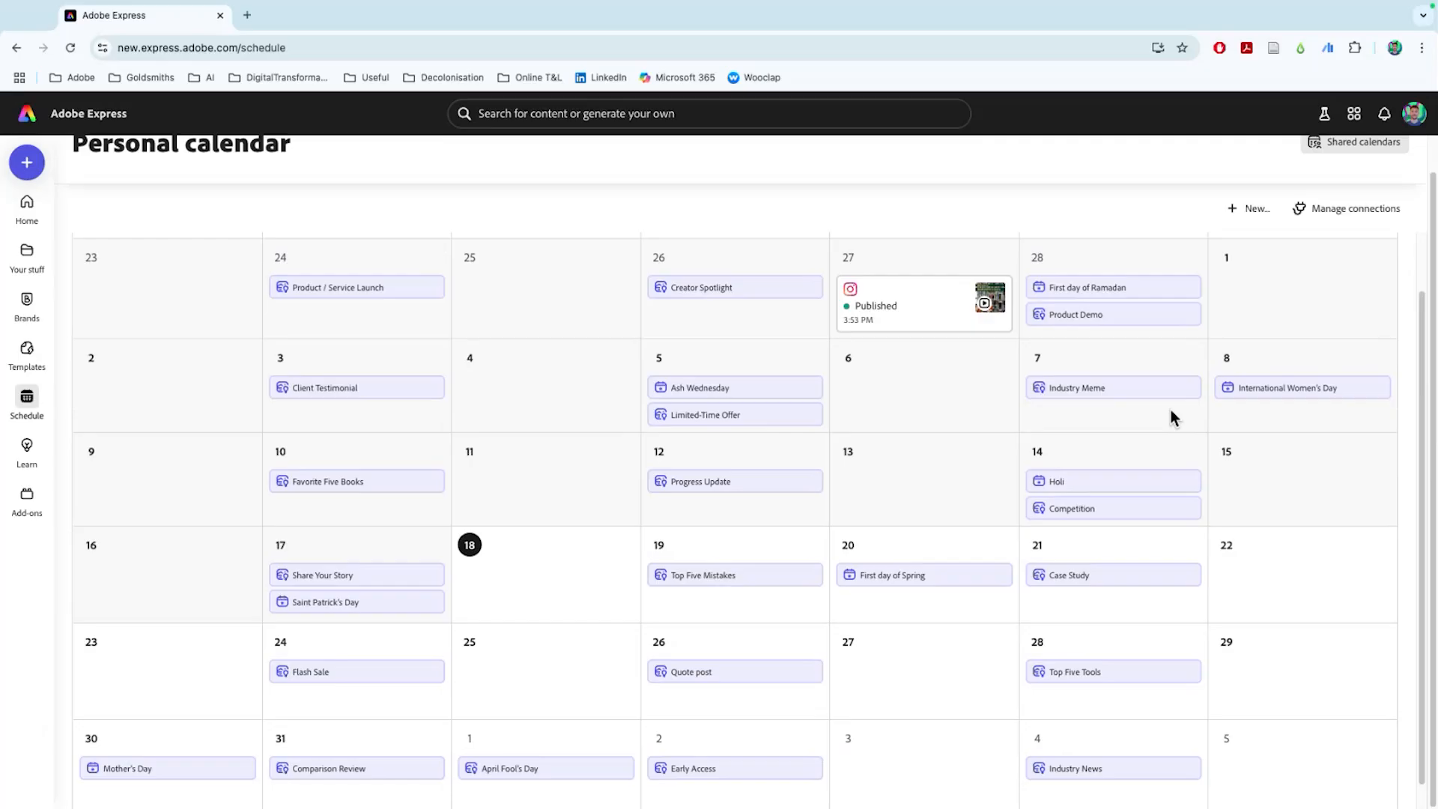
scroll(1310, 562, up, 3)
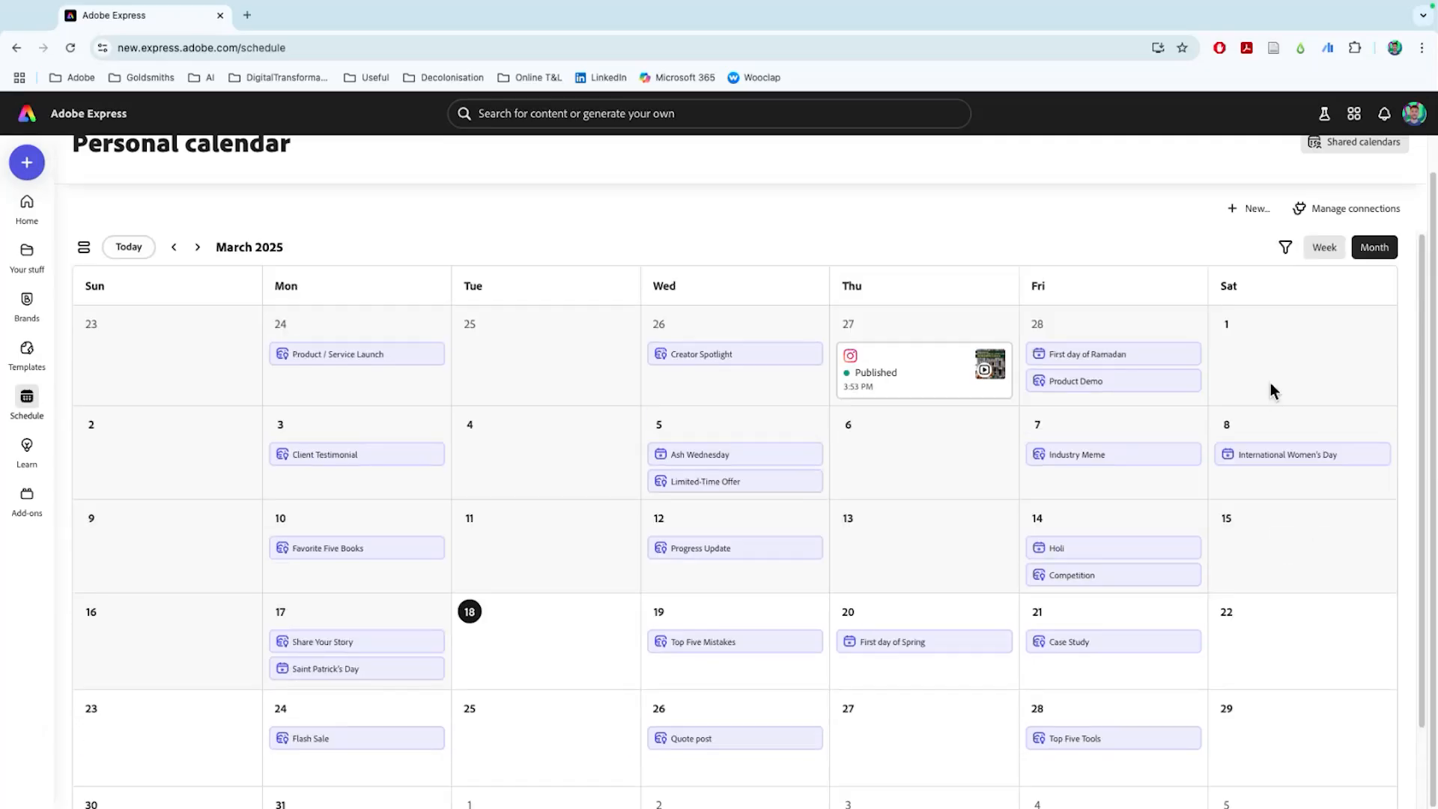
scroll(1020, 279, up, 1)
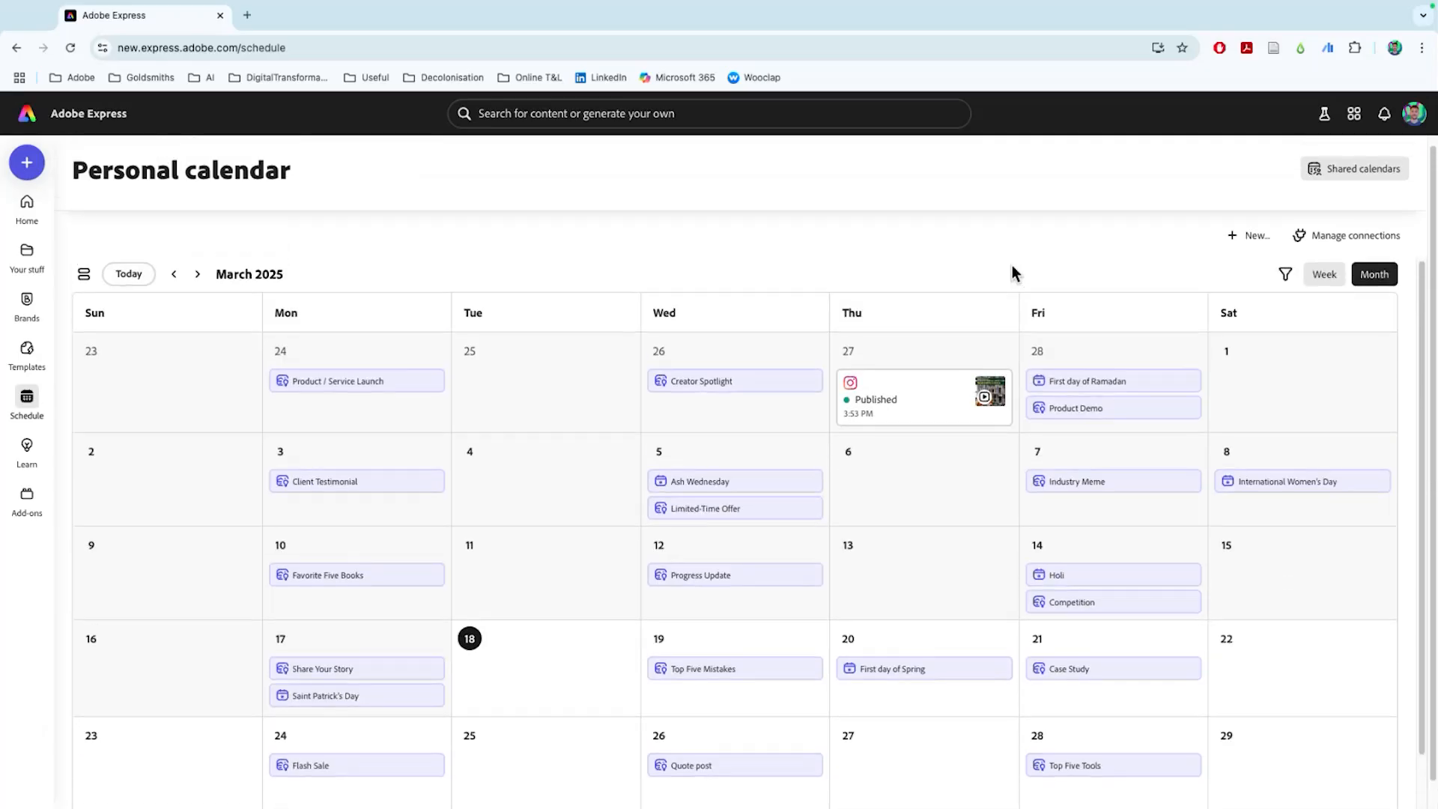
Open the personal calendar's connections and review the social networks offered, from Facebook to TikTok
click(1320, 236)
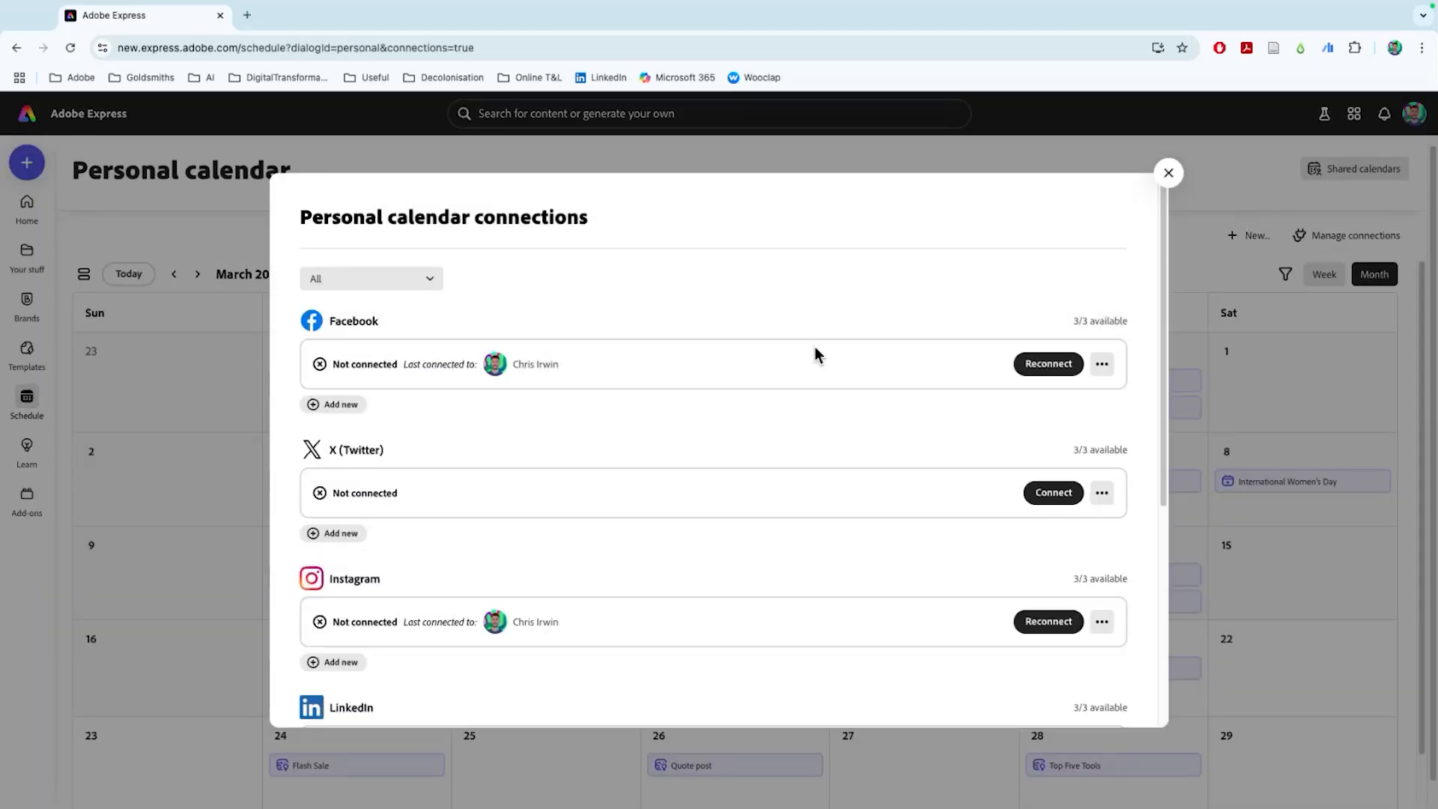
scroll(785, 420, down, 4)
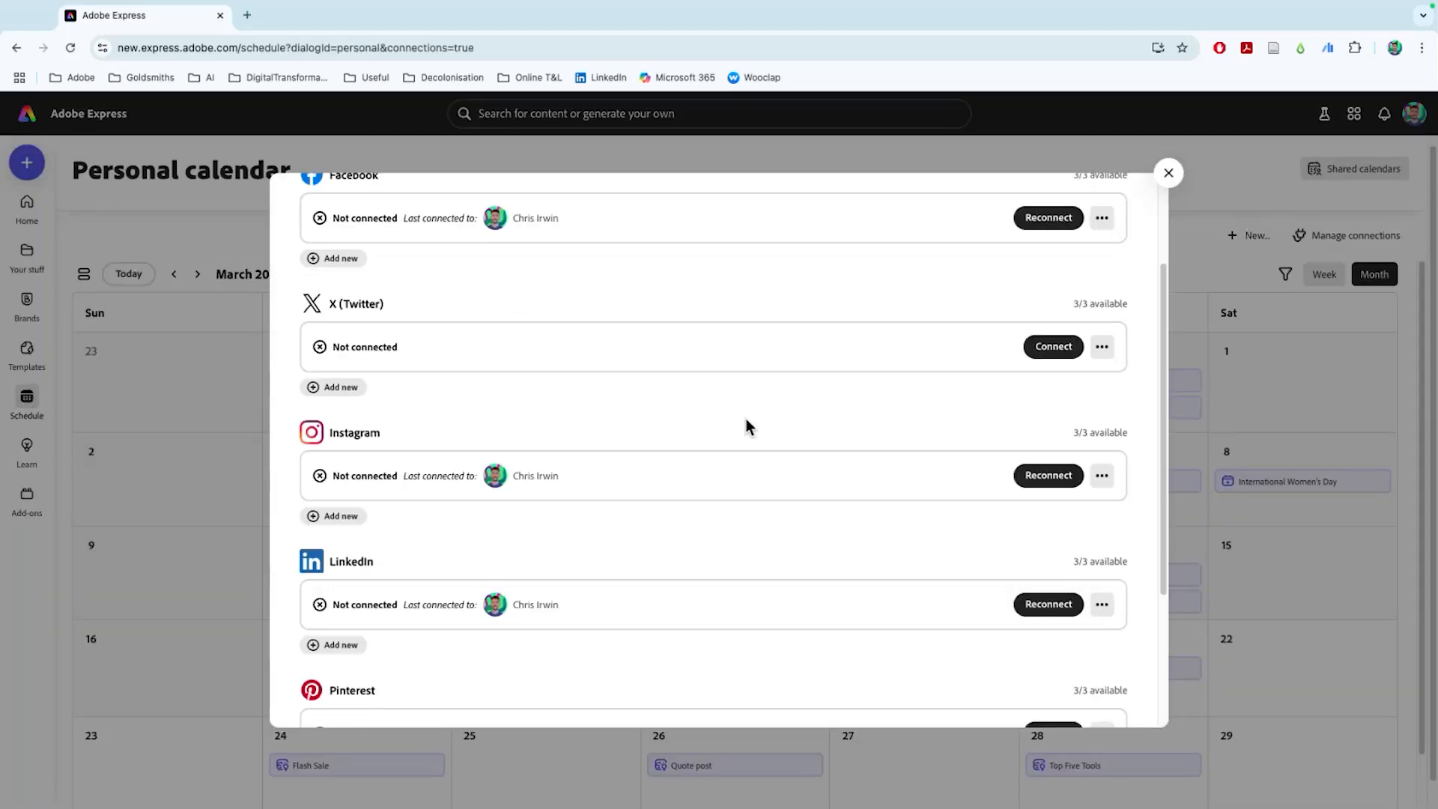
scroll(626, 414, down, 1)
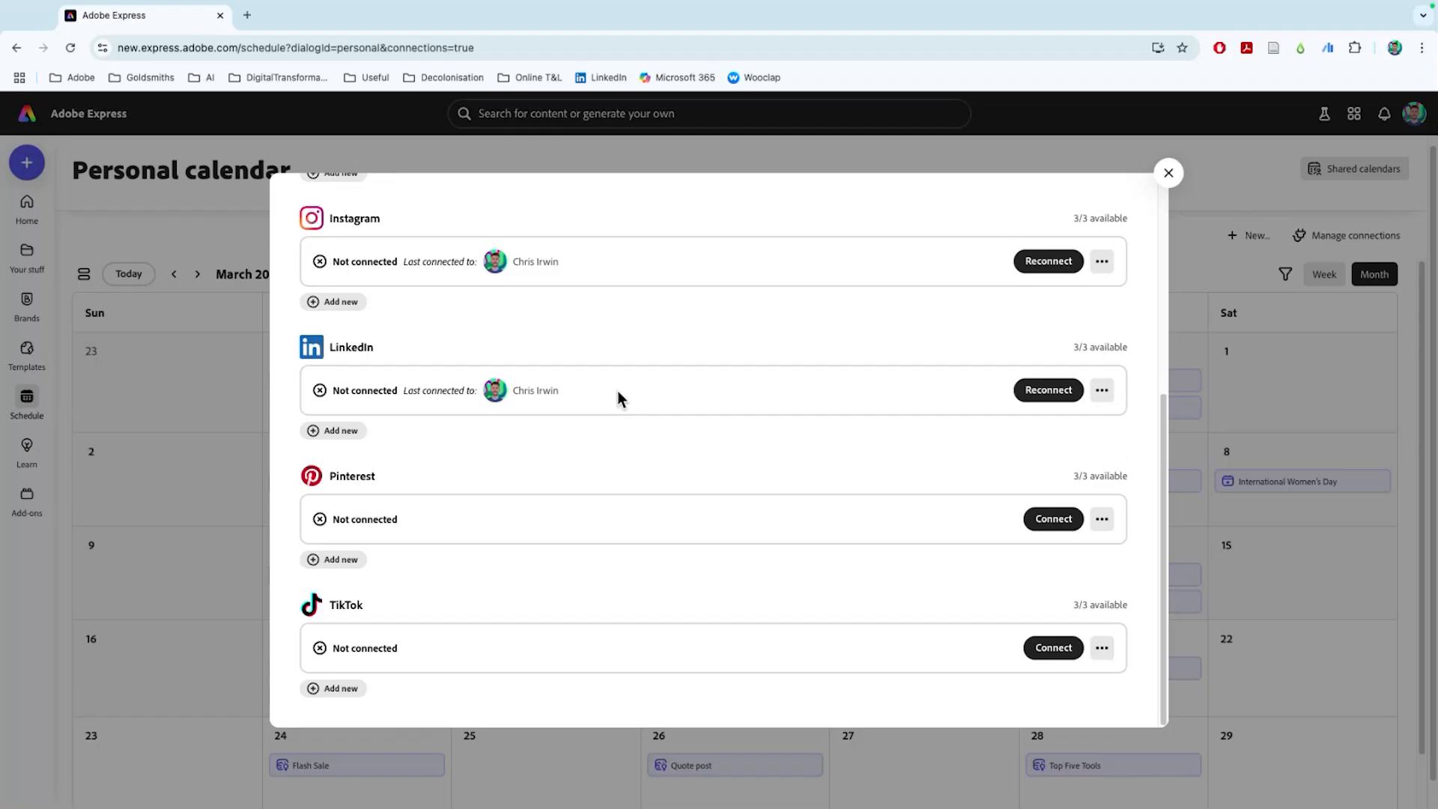
scroll(809, 418, up, 5)
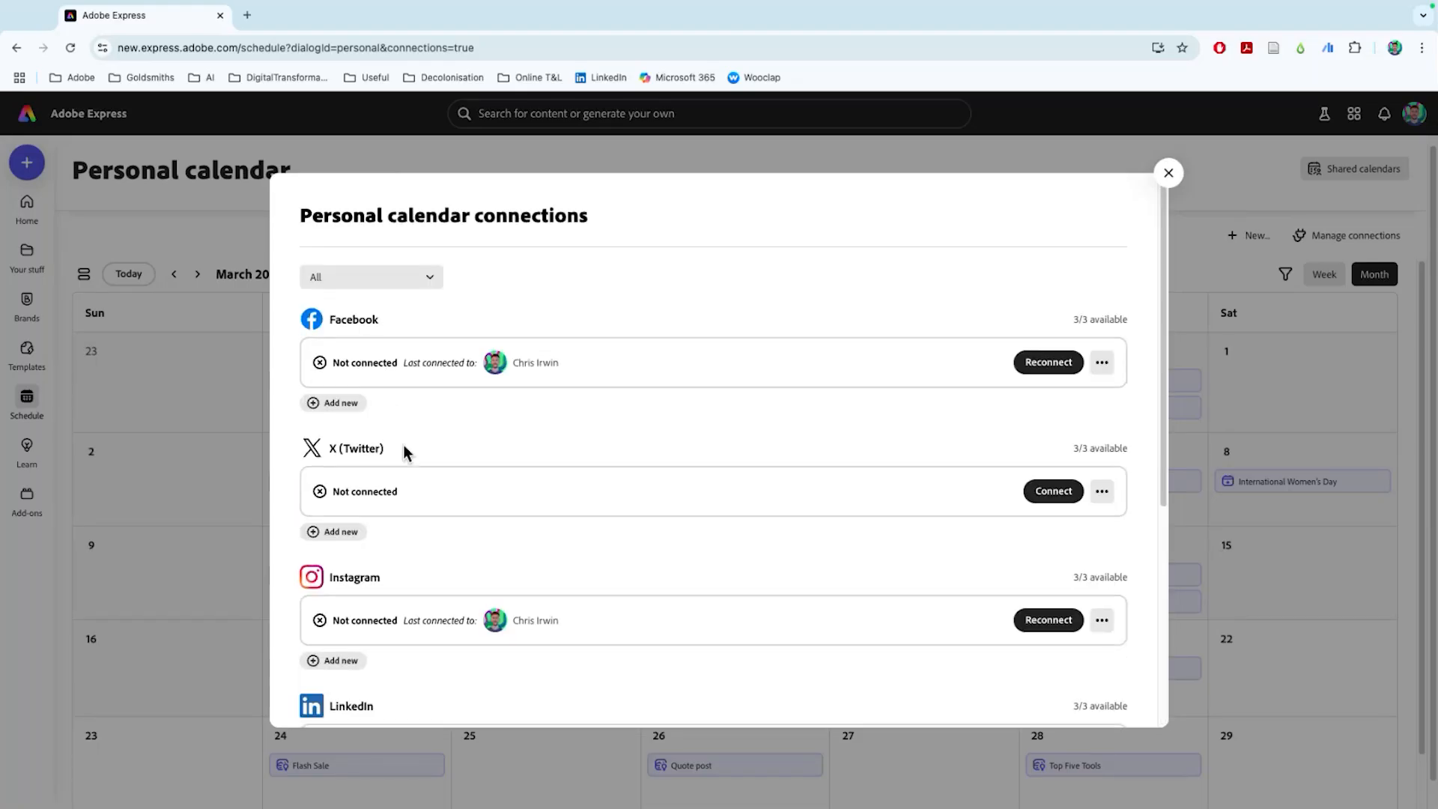
scroll(363, 384, down, 2)
scroll(642, 500, down, 4)
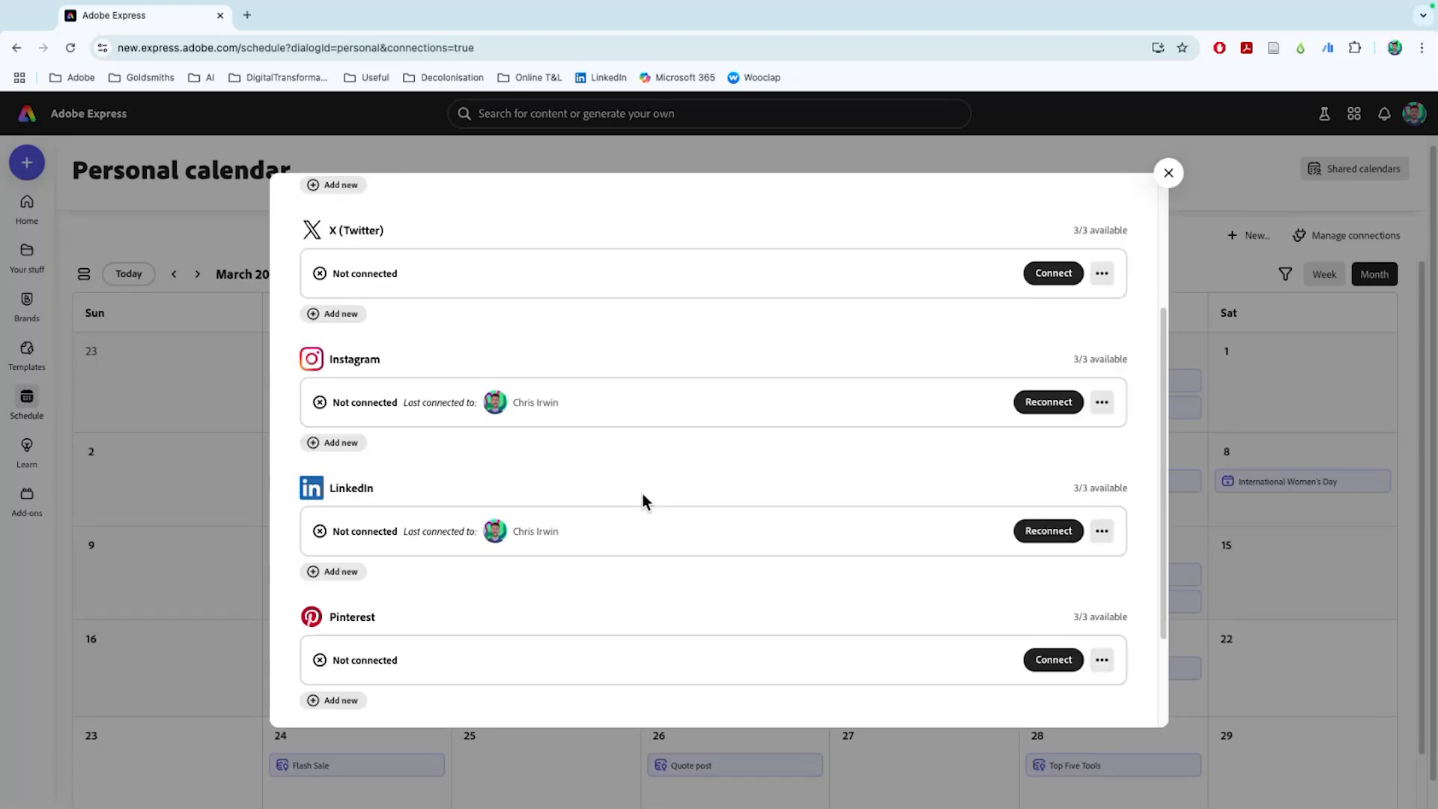
scroll(678, 446, up, 6)
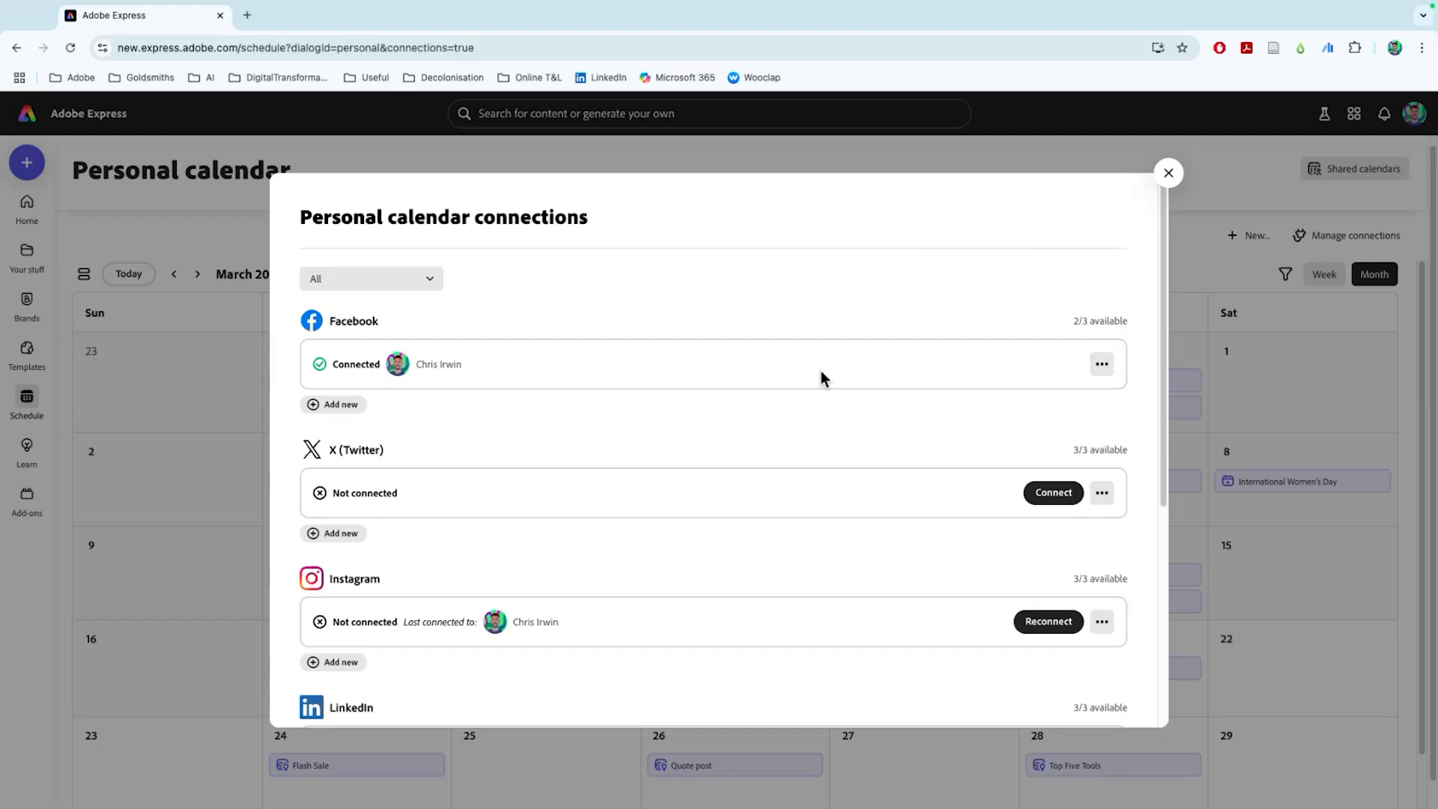
Check the connection status of the Facebook, Instagram and LinkedIn accounts in the personal calendar connections
scroll(829, 357, down, 3)
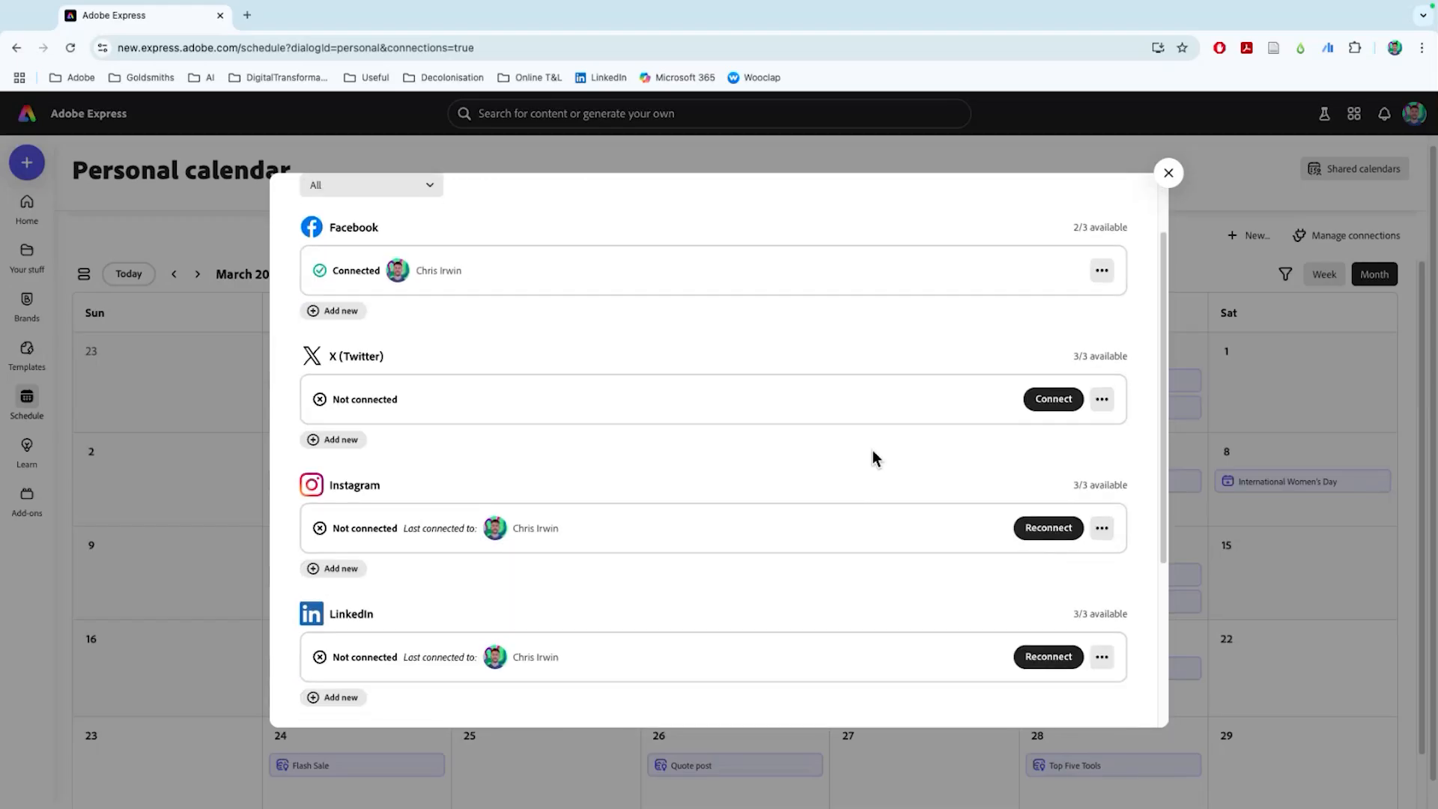
scroll(875, 459, up, 1)
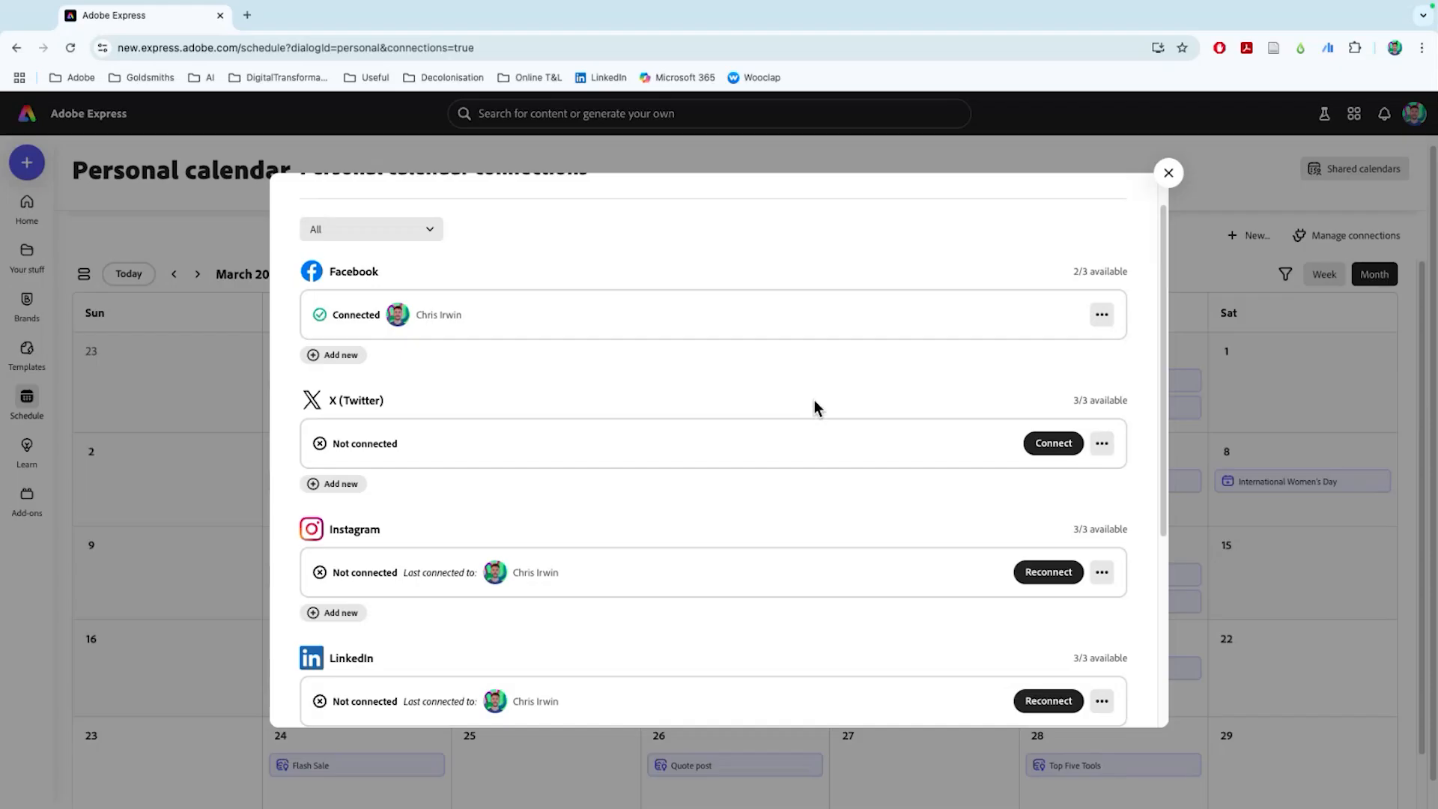
scroll(815, 400, down, 1)
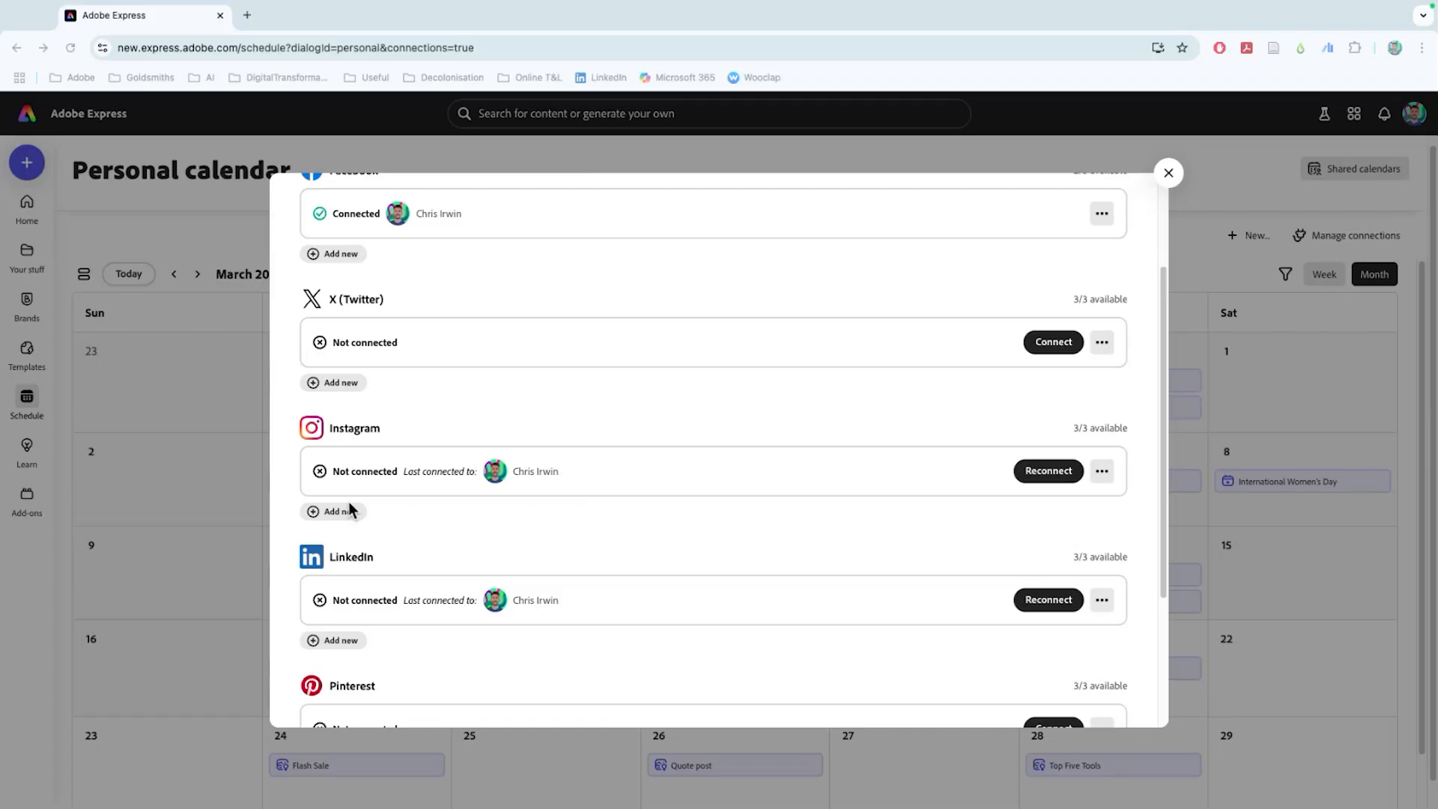
scroll(504, 542, down, 1)
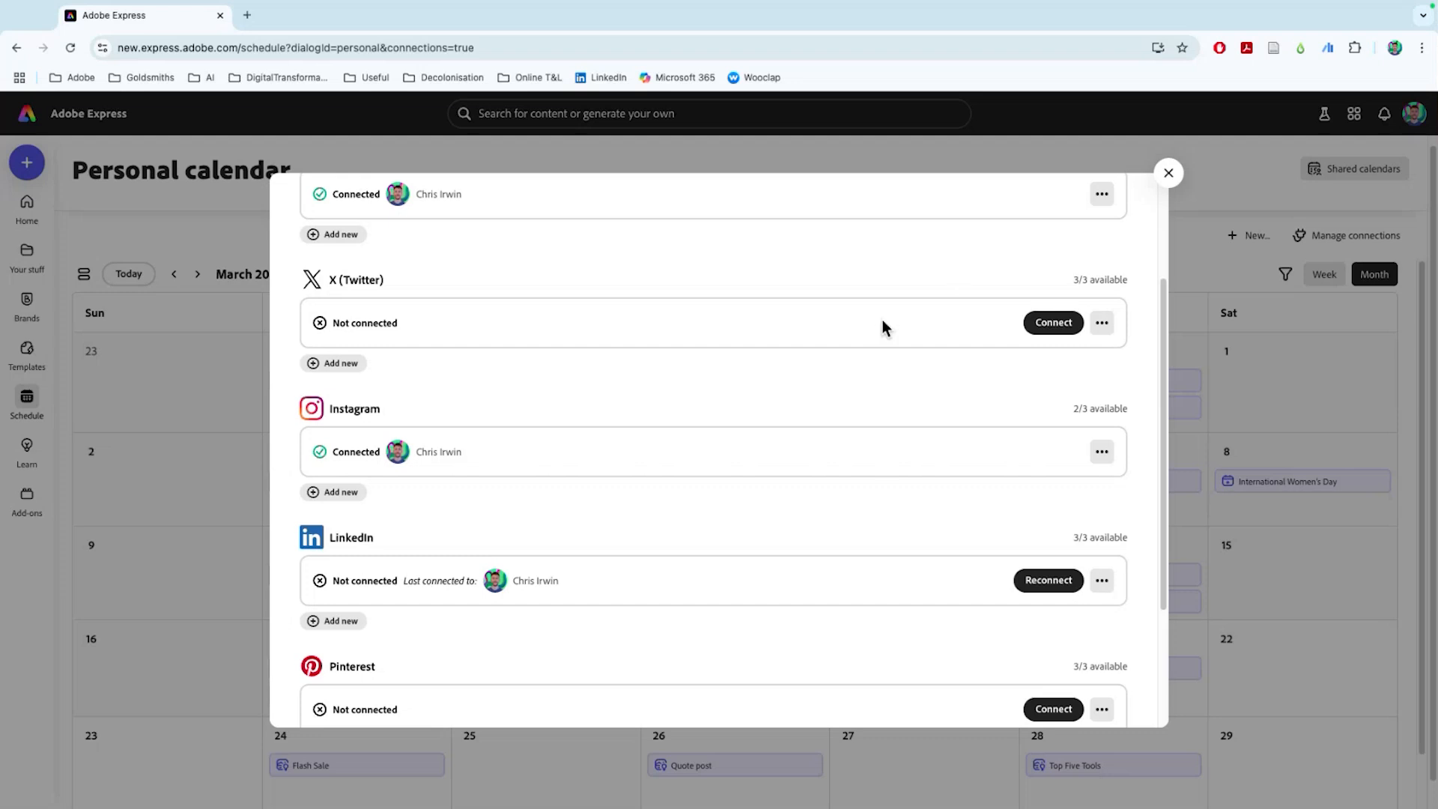
scroll(622, 415, down, 3)
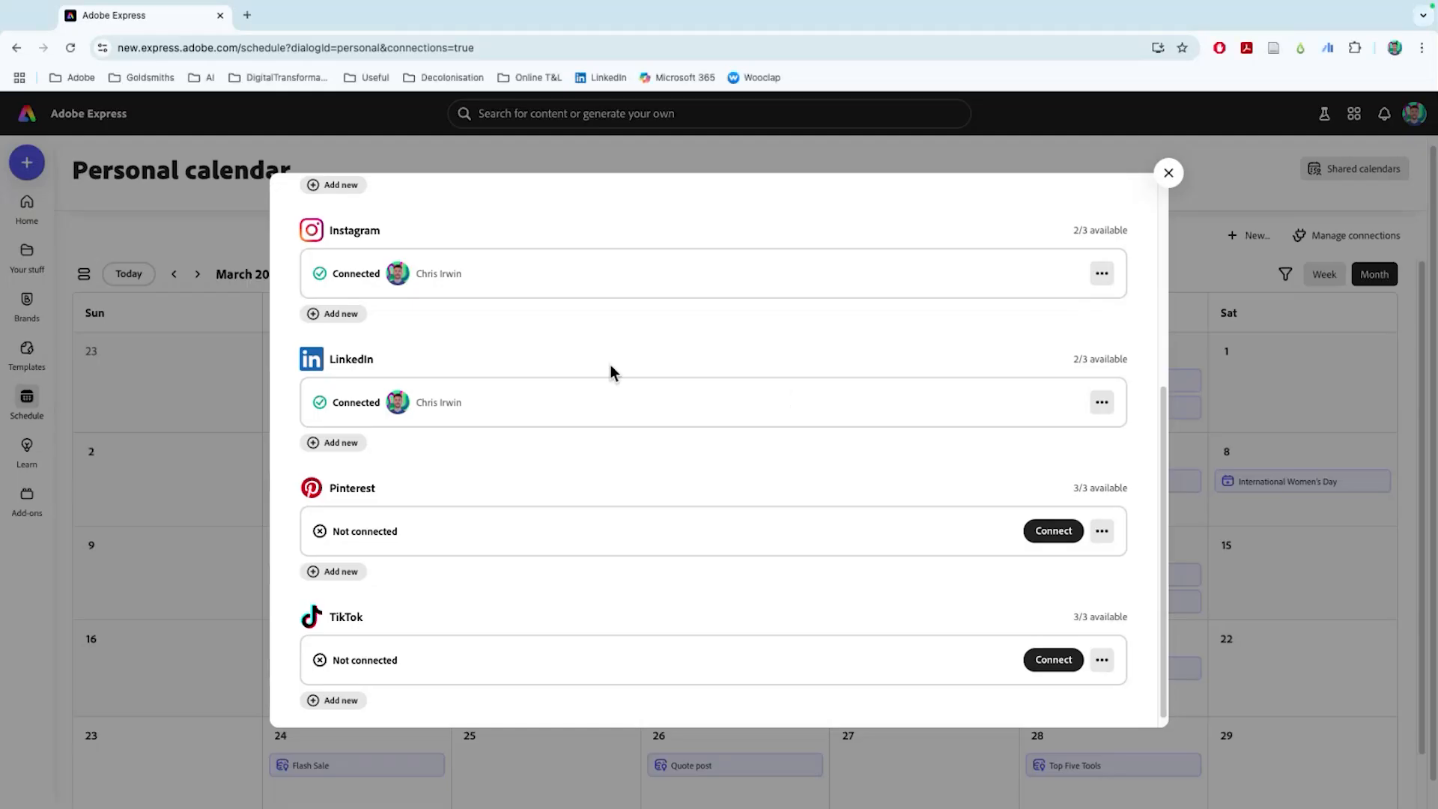
Examine the full list of calendar connections to compare the linked social accounts with X, Pinterest and TikTok
scroll(565, 372, up, 5)
scroll(550, 440, down, 3)
scroll(551, 440, down, 1)
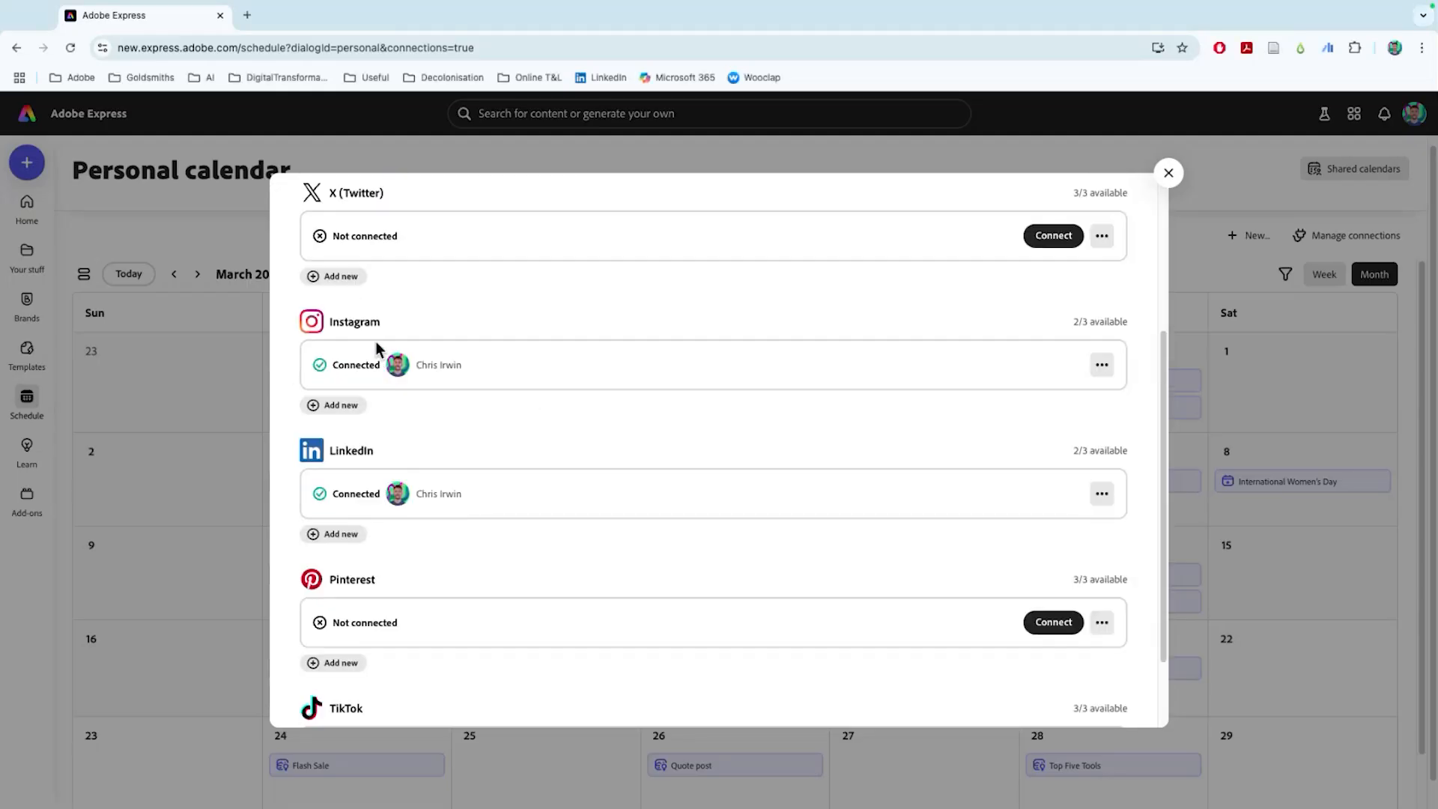
scroll(414, 382, up, 1)
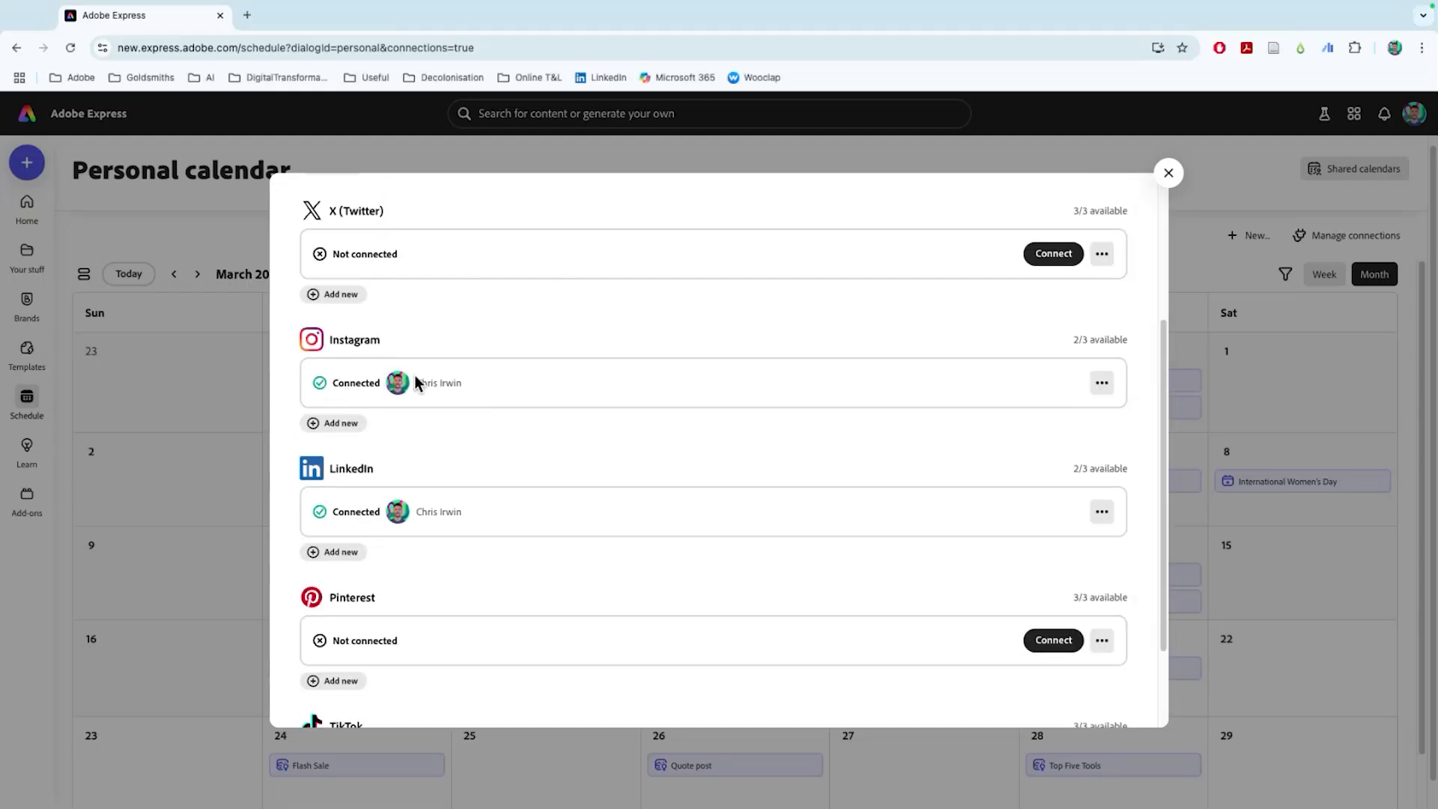
scroll(452, 483, up, 1)
scroll(460, 480, up, 2)
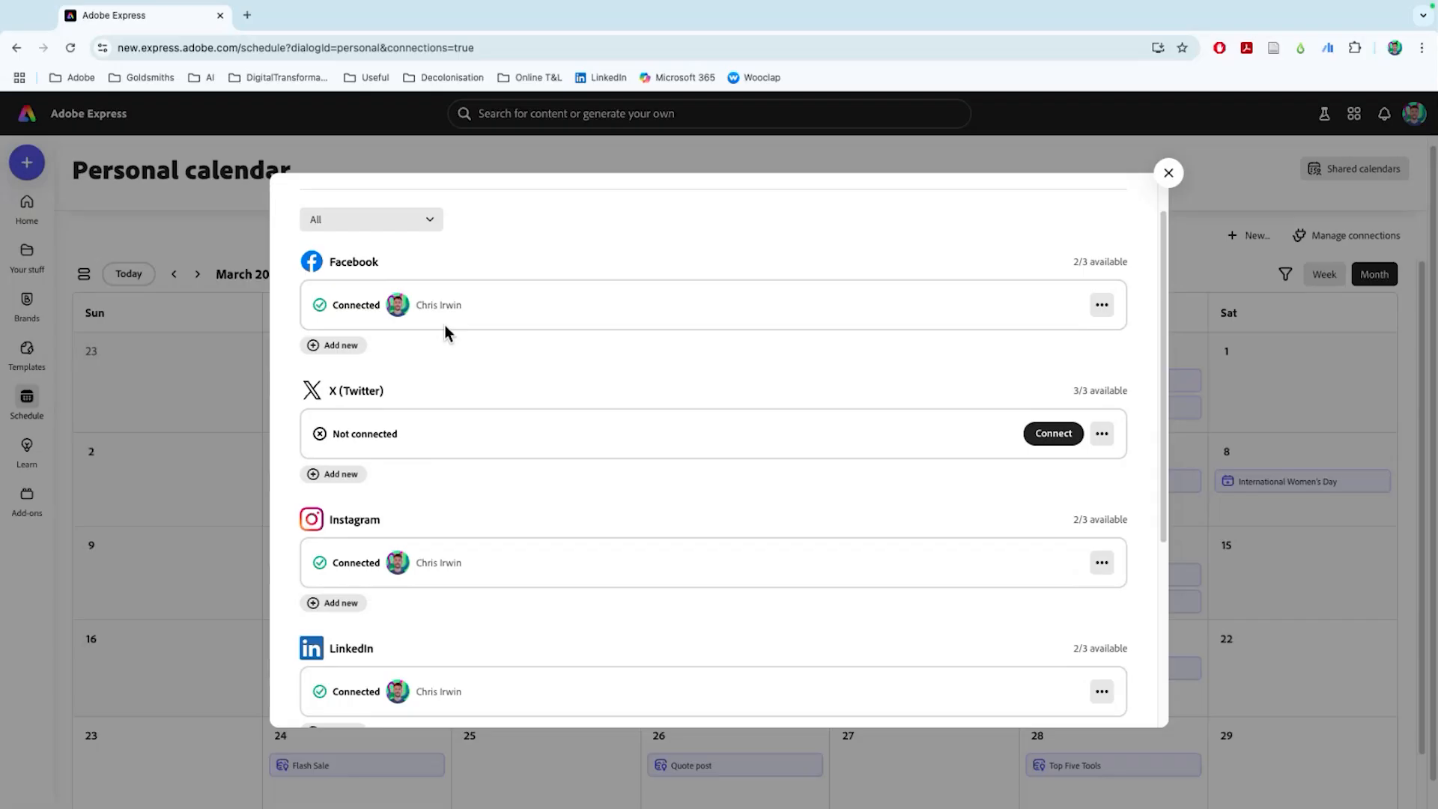
scroll(533, 321, up, 1)
scroll(725, 471, down, 4)
scroll(724, 464, up, 4)
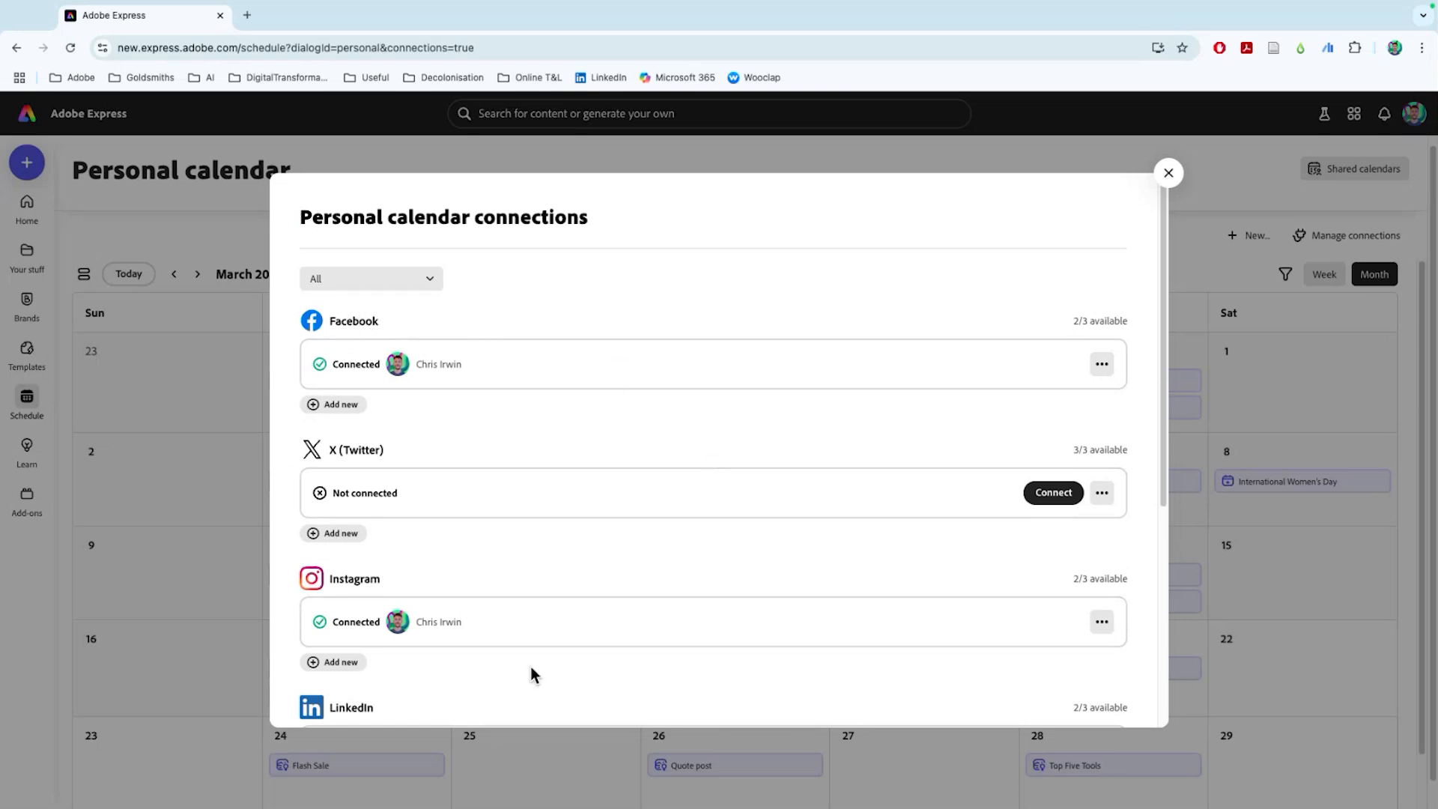
scroll(528, 669, down, 4)
scroll(517, 525, up, 4)
scroll(456, 495, down, 4)
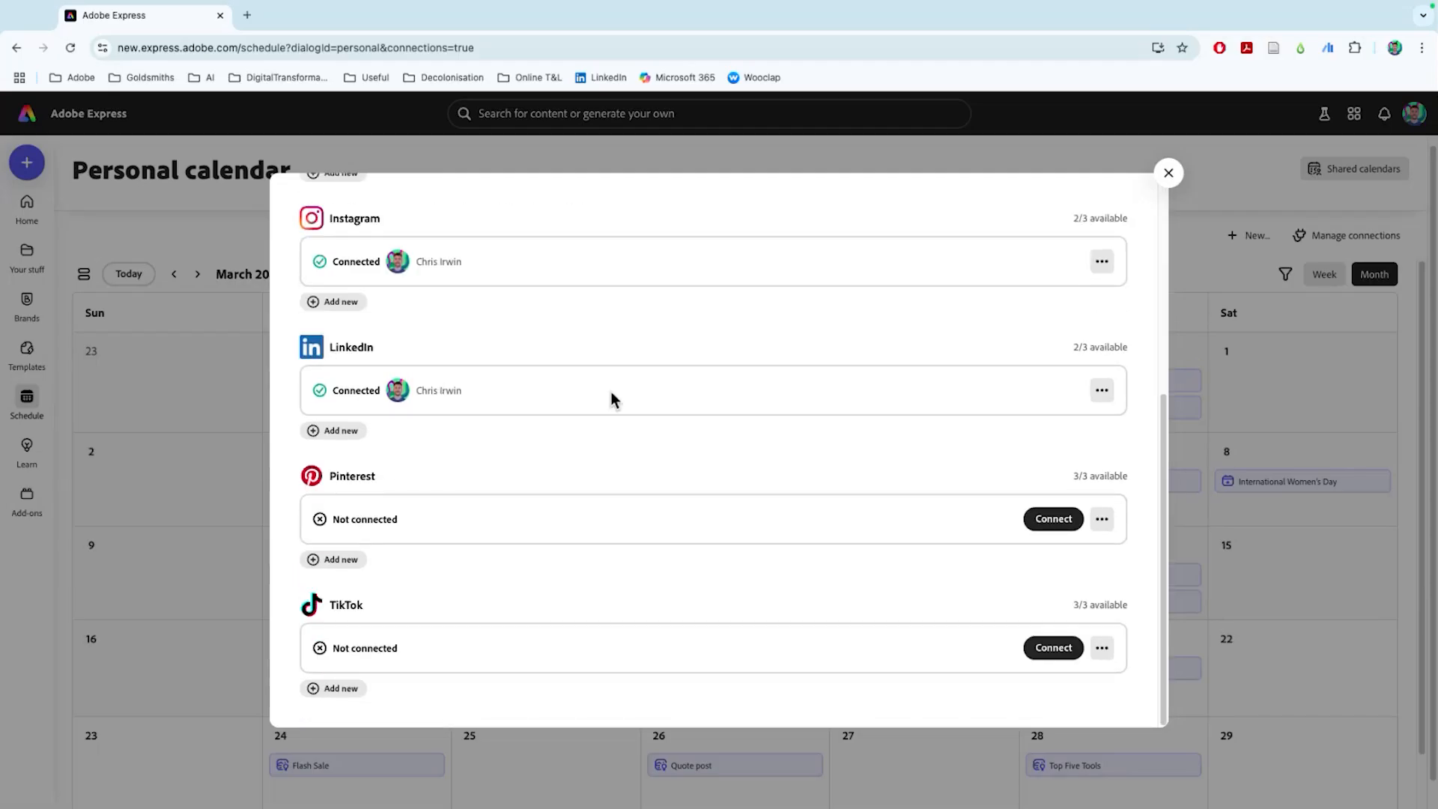
scroll(613, 400, up, 4)
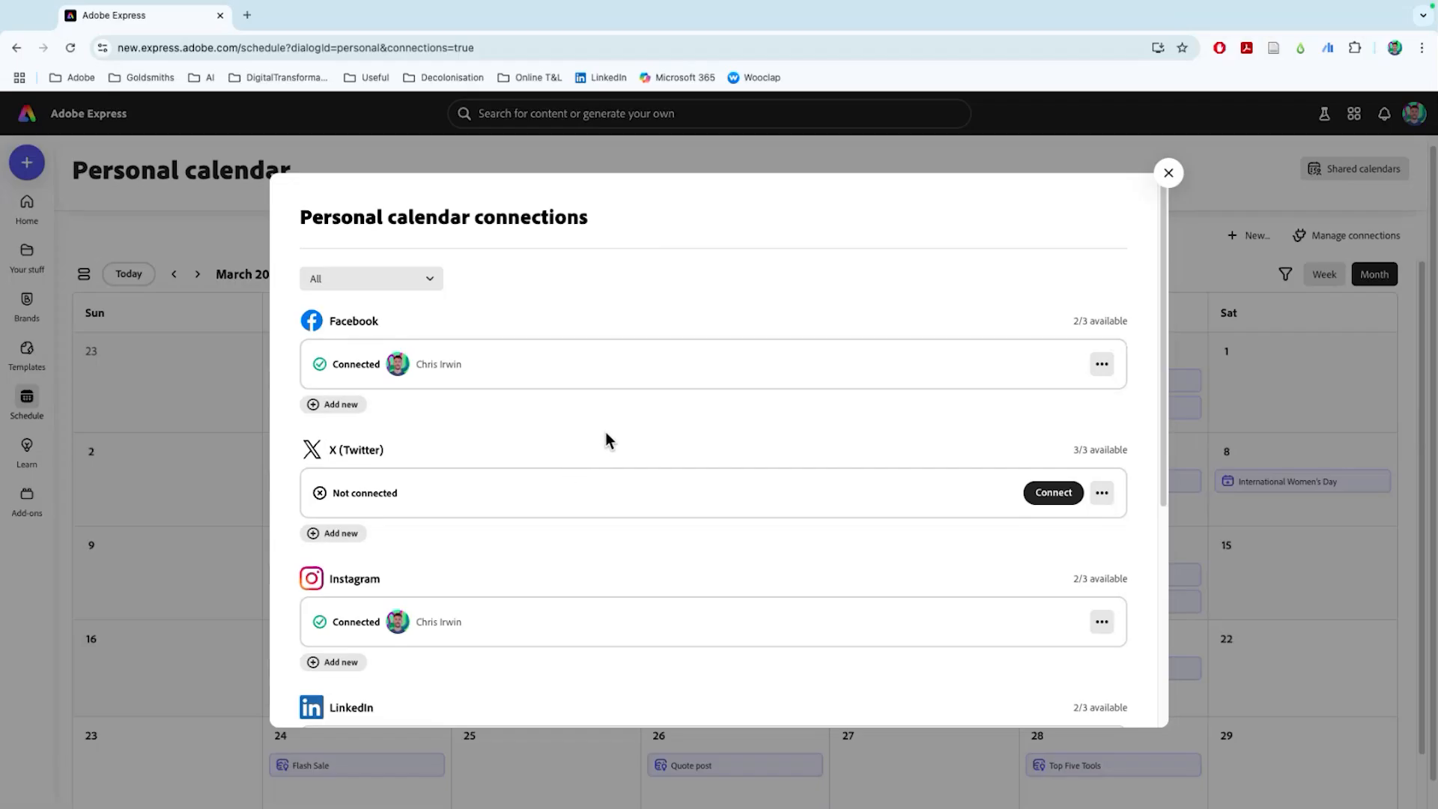
scroll(803, 266, down, 3)
scroll(640, 403, up, 1)
scroll(502, 282, down, 2)
scroll(582, 592, up, 4)
scroll(915, 277, down, 1)
scroll(891, 360, up, 1)
scroll(889, 298, down, 1)
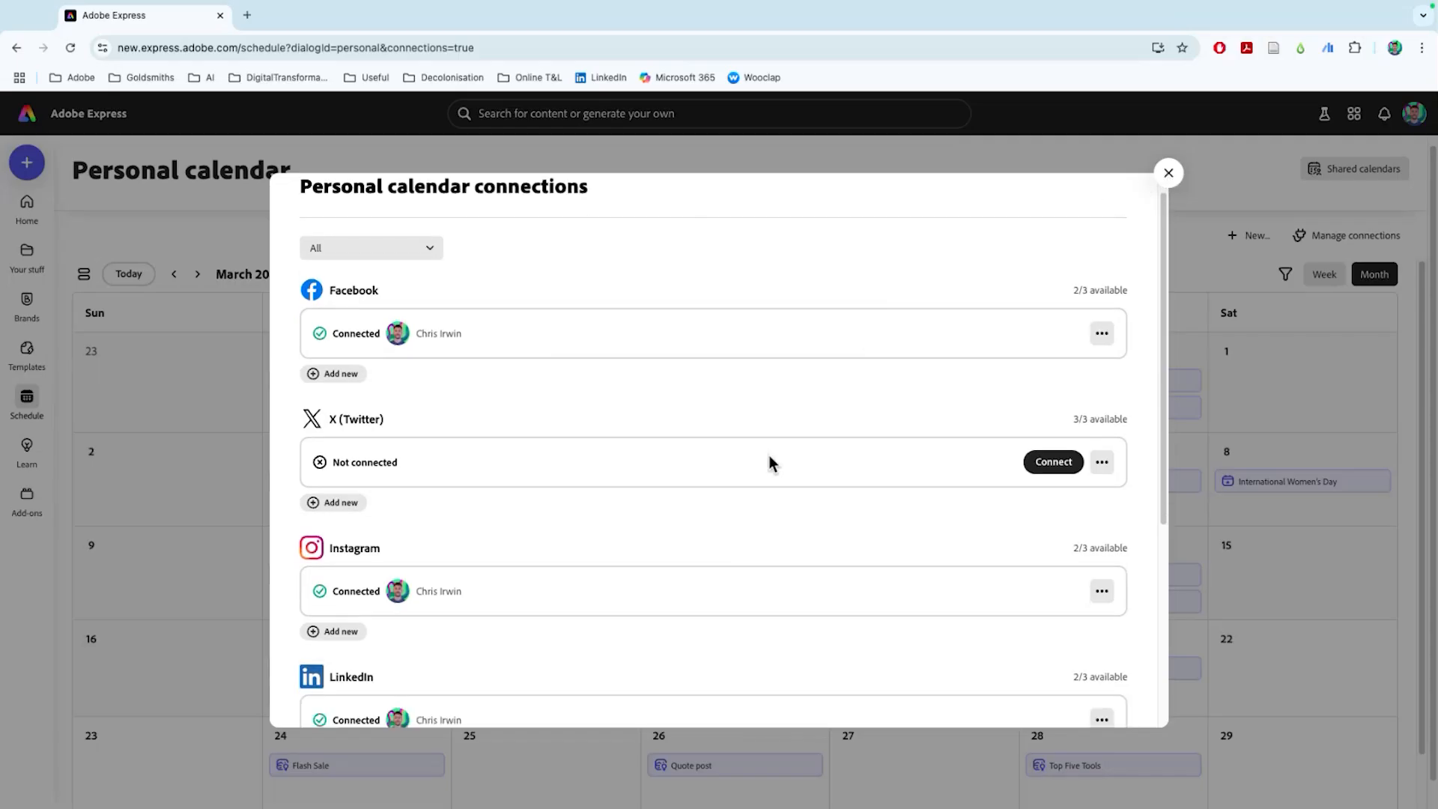
Finish reviewing the personal calendar connections, close them, and look over the March 2025 month view
scroll(764, 456, down, 5)
scroll(816, 390, up, 5)
click(1168, 173)
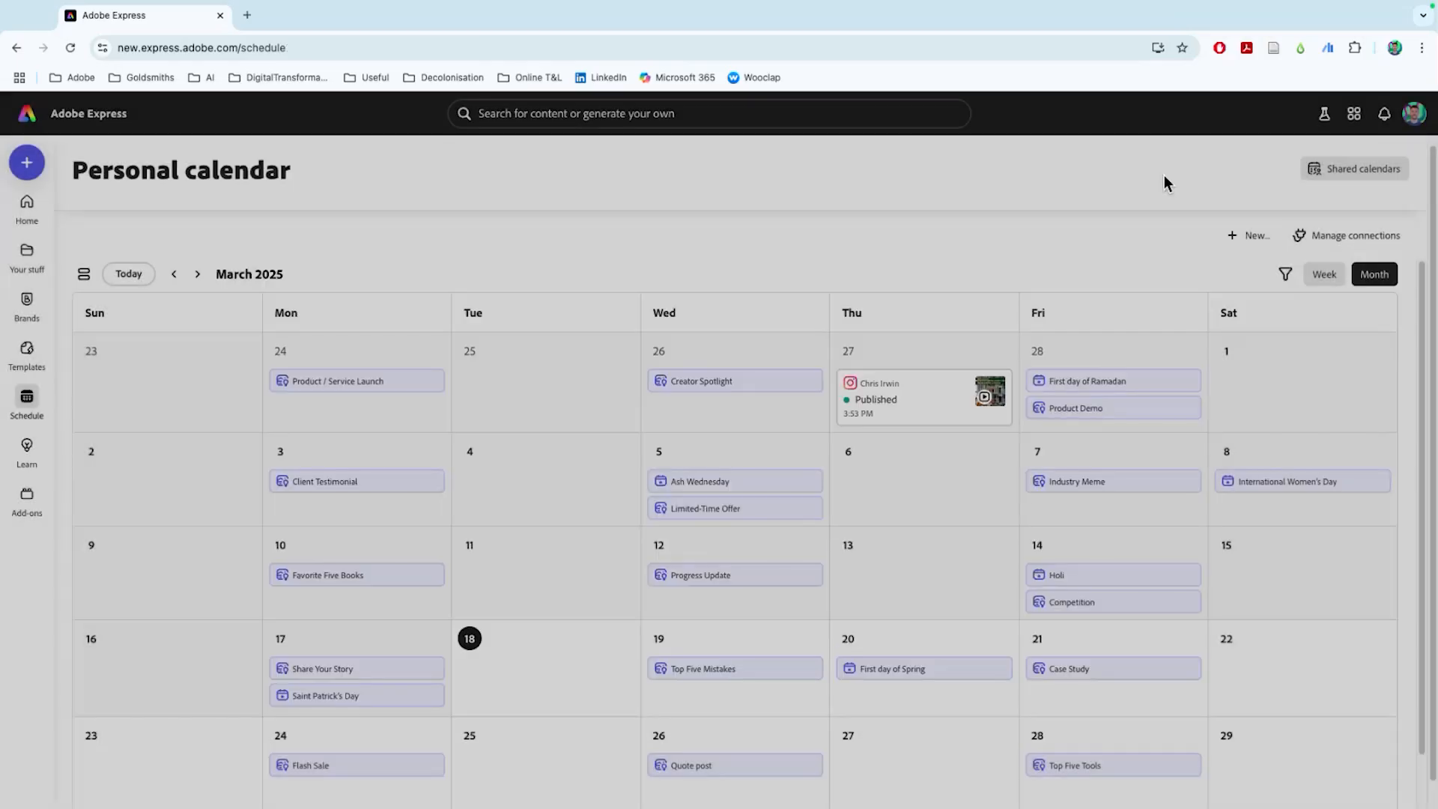
mouse_move(780, 383)
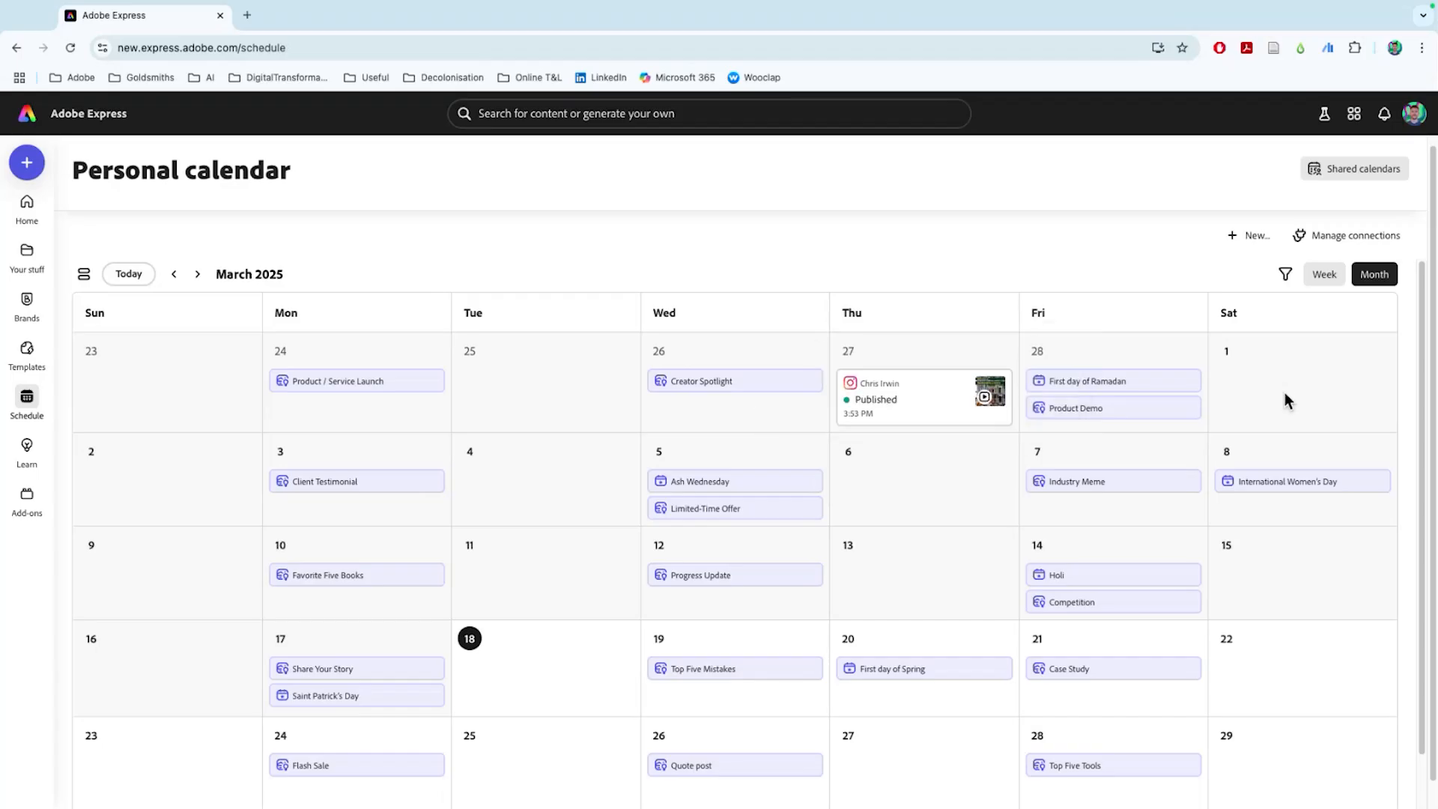
scroll(1284, 392, down, 1)
scroll(873, 479, up, 1)
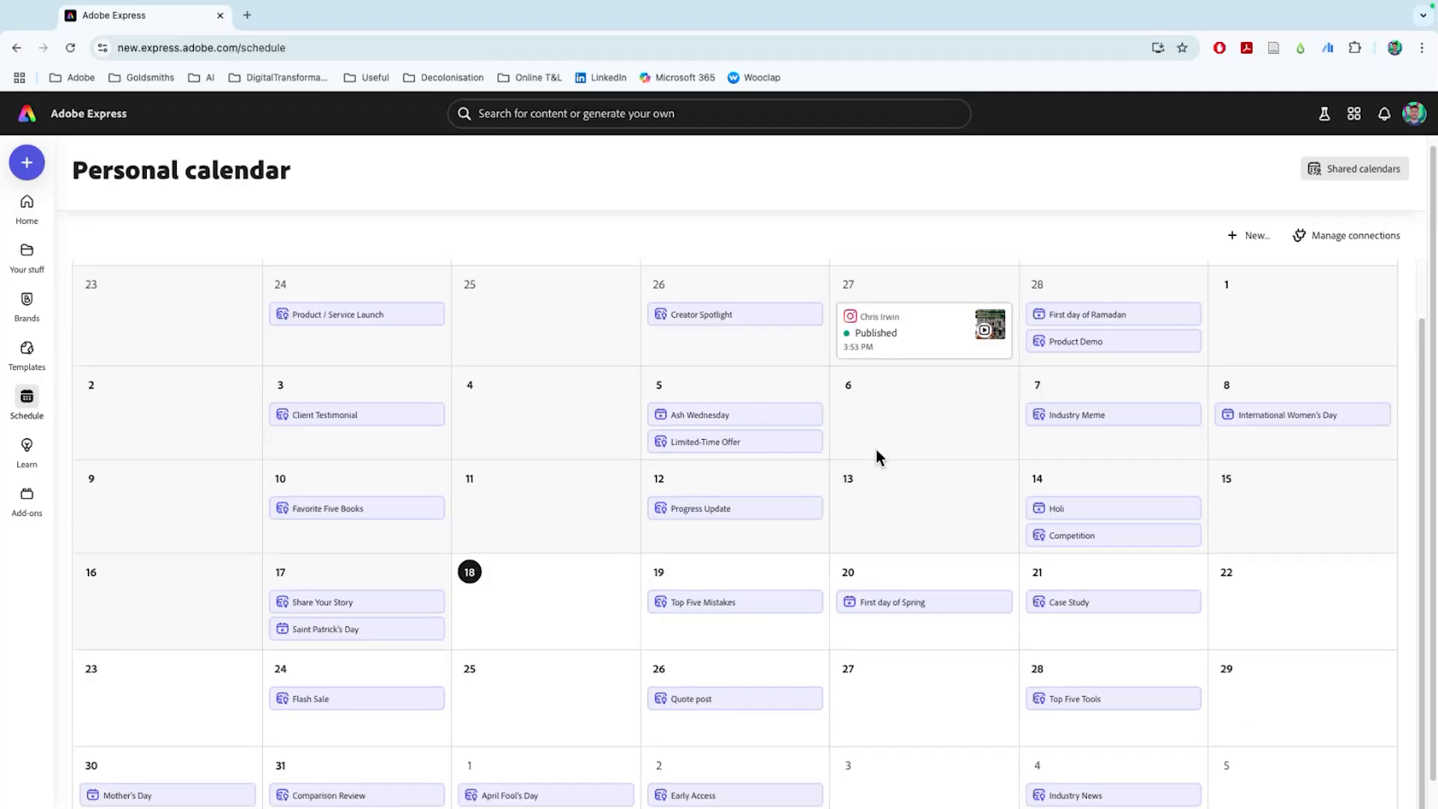
Open the published Instagram post on 27 February to view its post details, and close it again
mouse_move(899, 337)
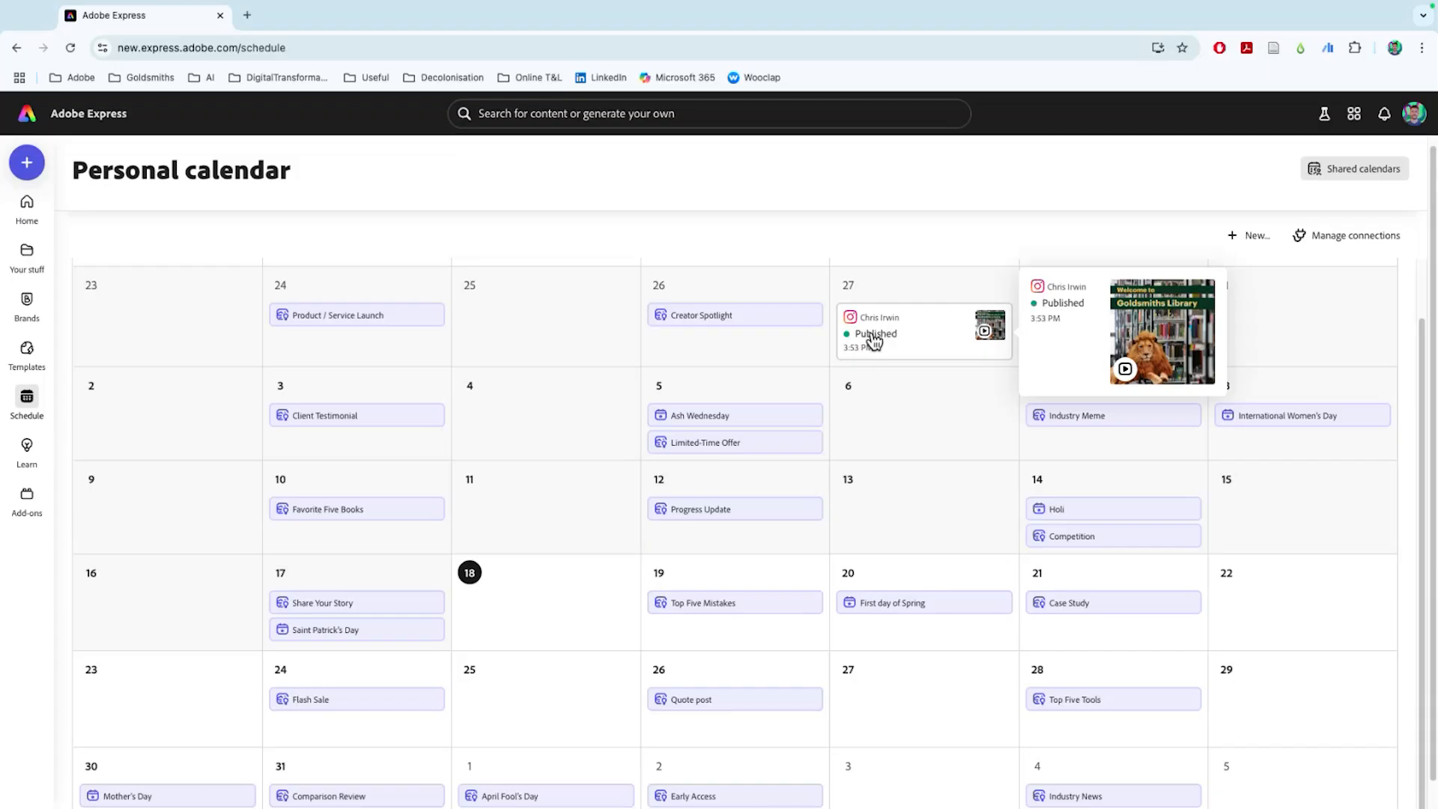
click(873, 337)
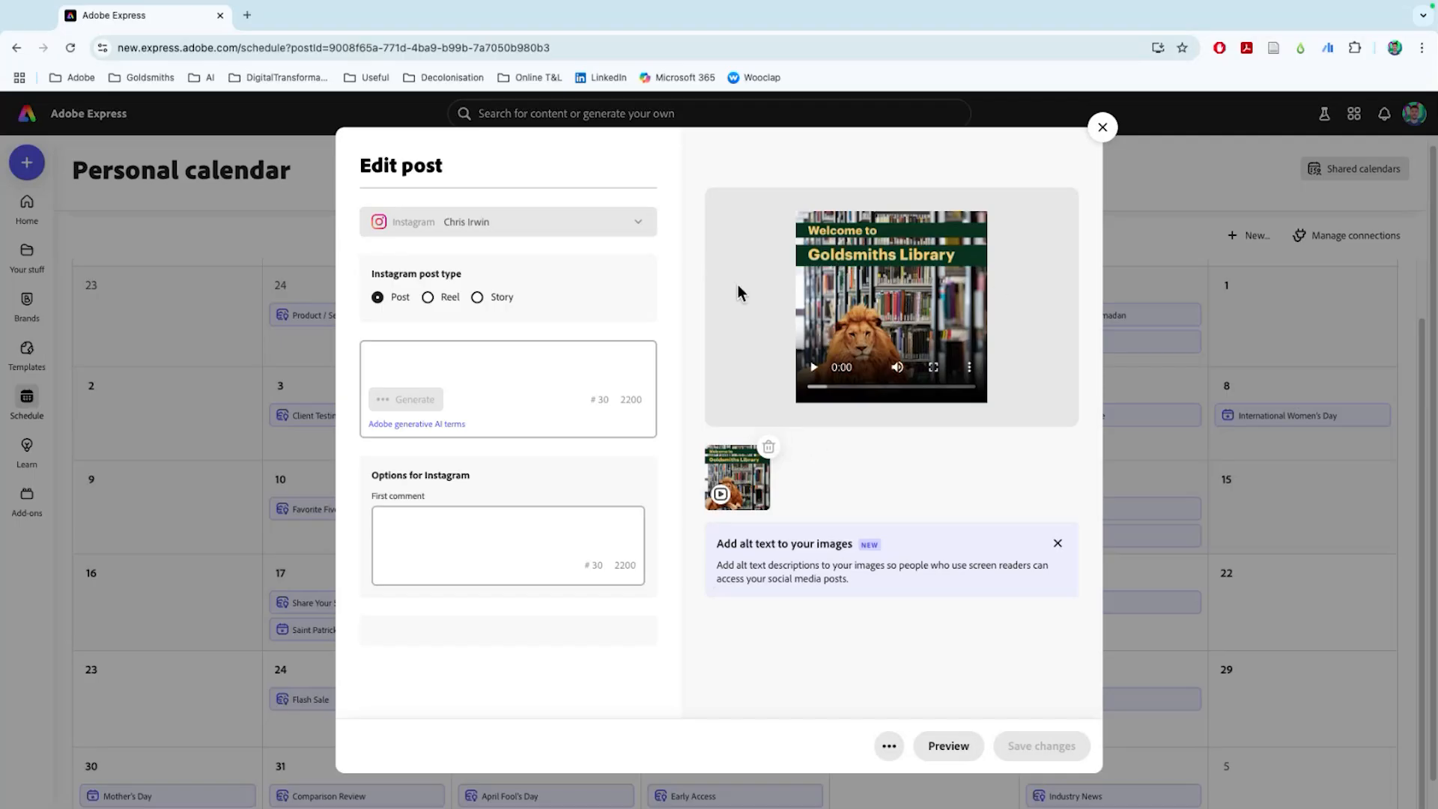
click(1103, 128)
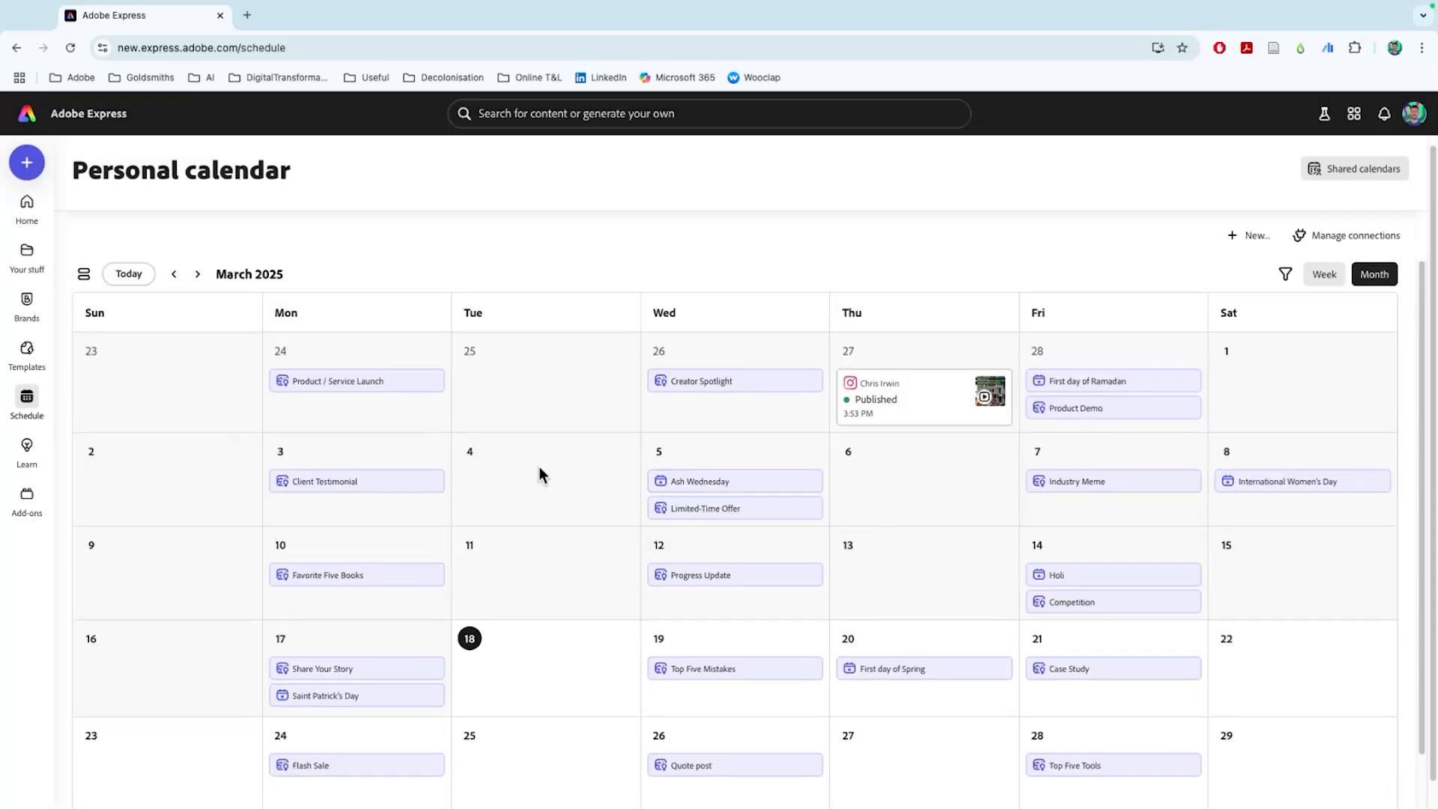
Return to the home page and start a new blank Instagram square post
click(38, 209)
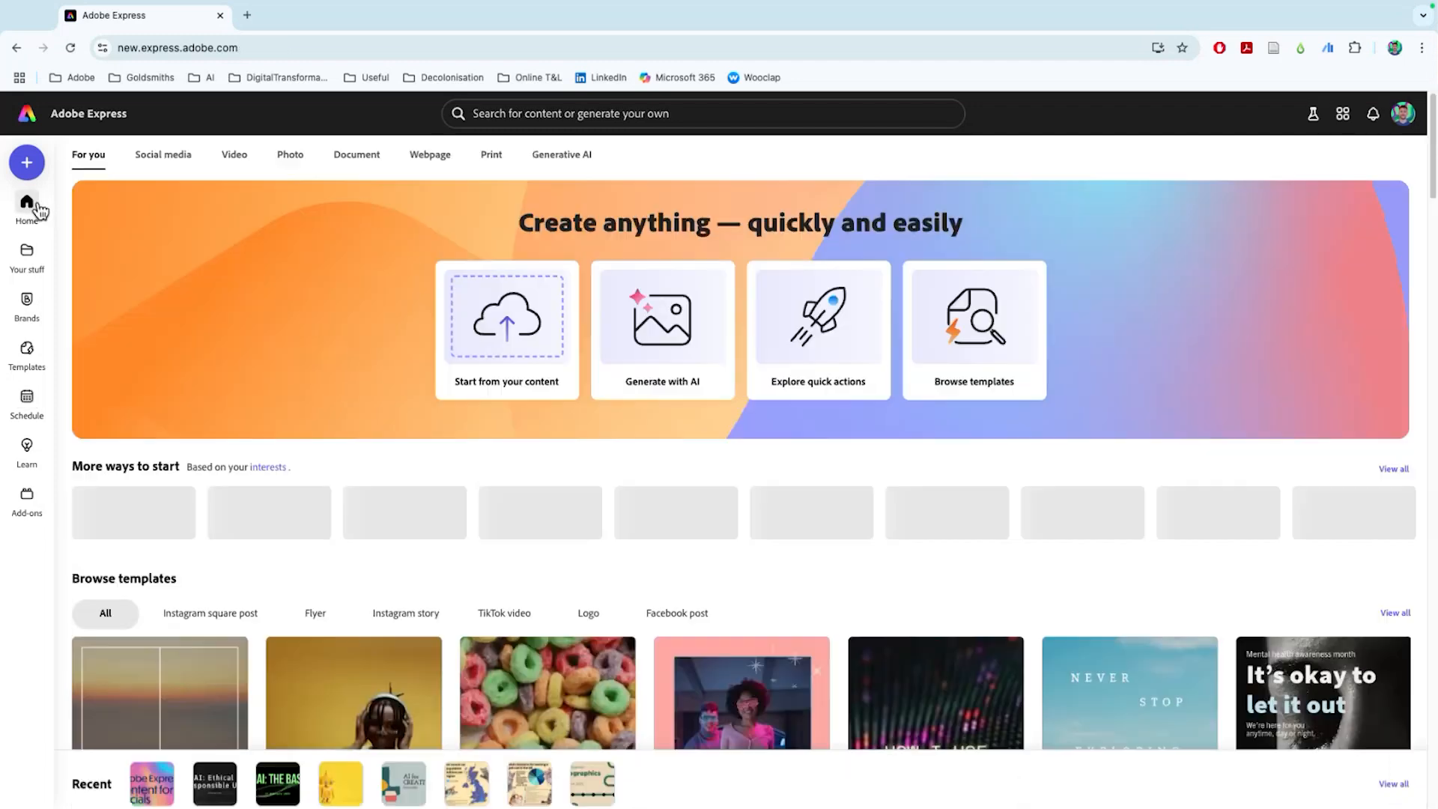
scroll(195, 327, down, 1)
scroll(197, 317, up, 1)
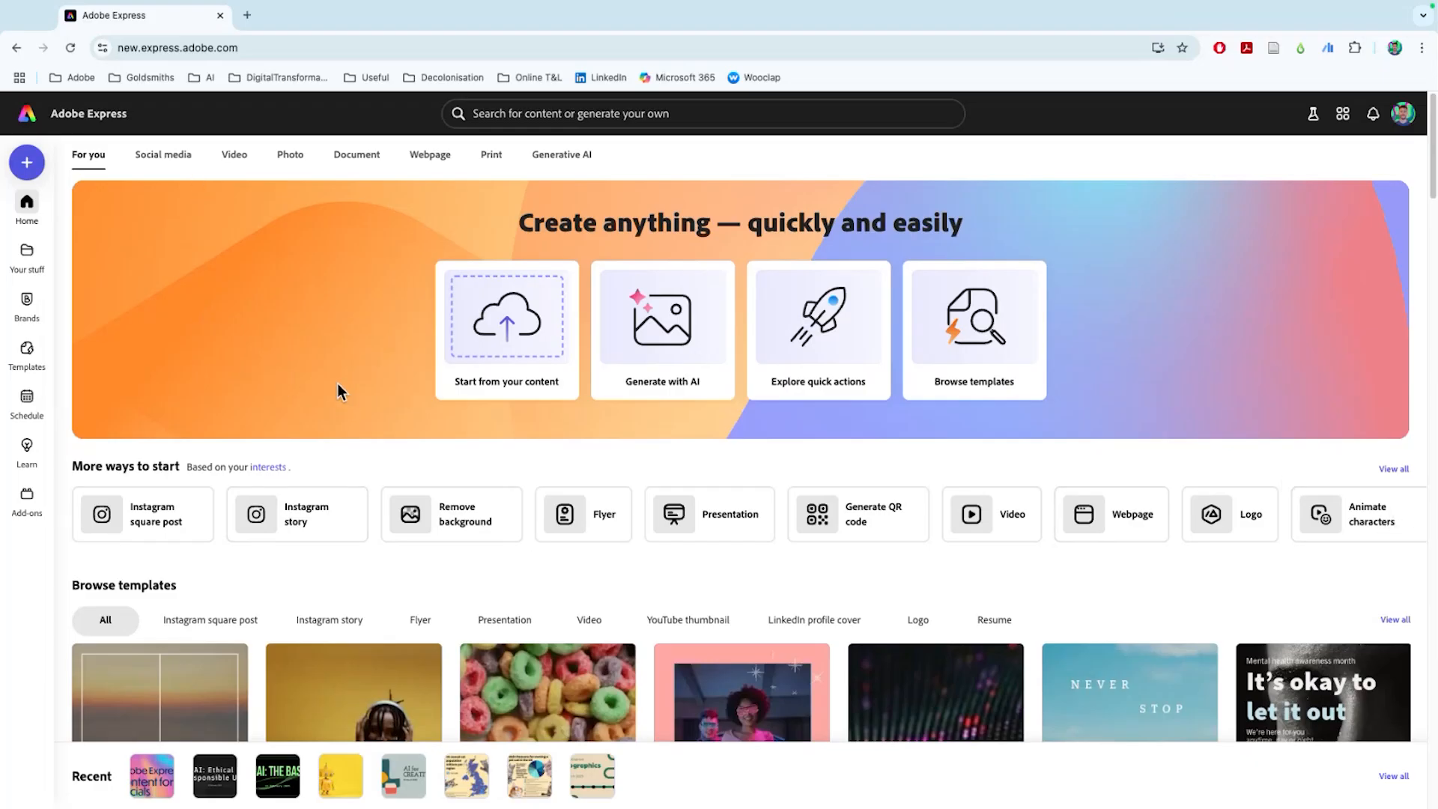
click(151, 529)
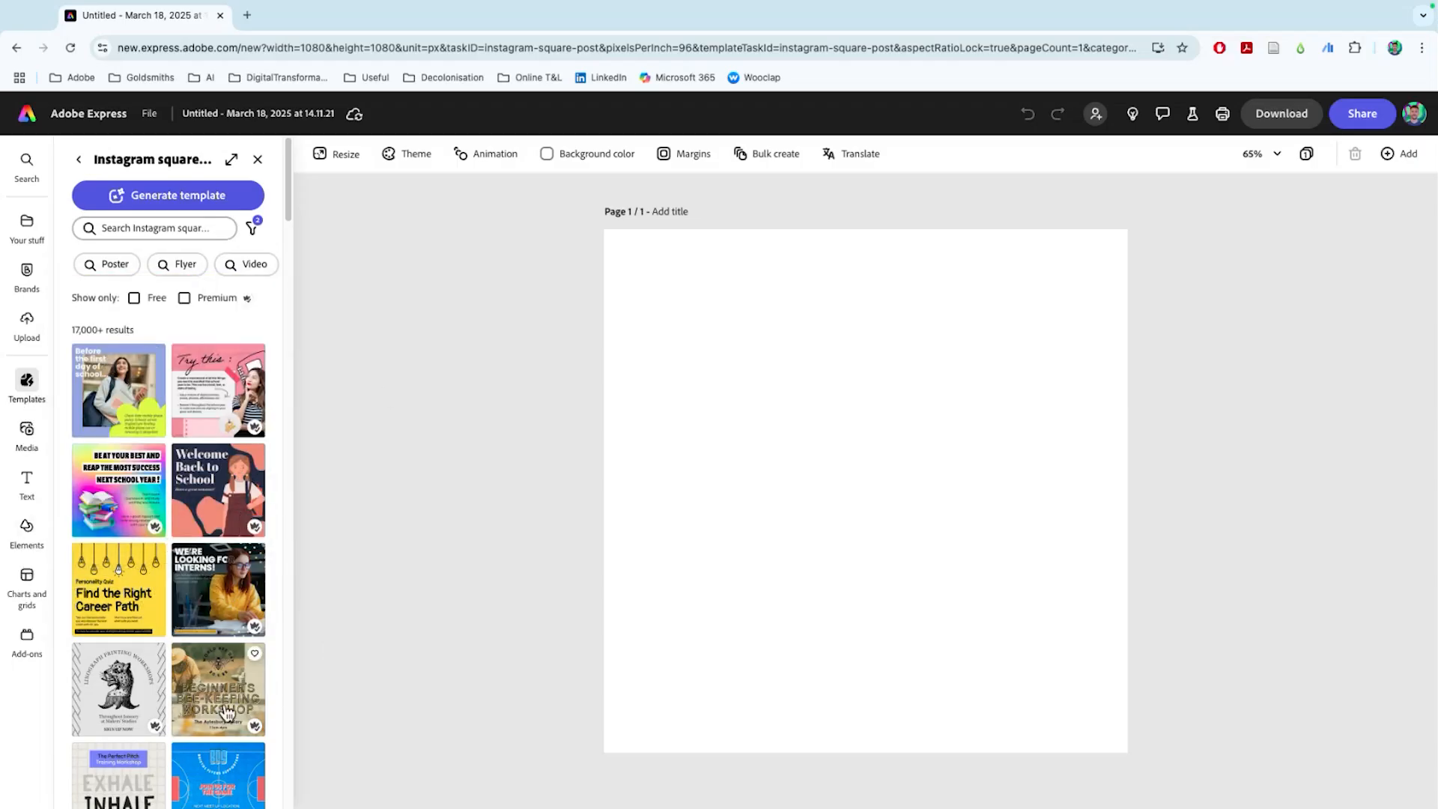
Try the "Find the Right Career Path" and "Welcome Back to School" templates on the canvas
click(136, 584)
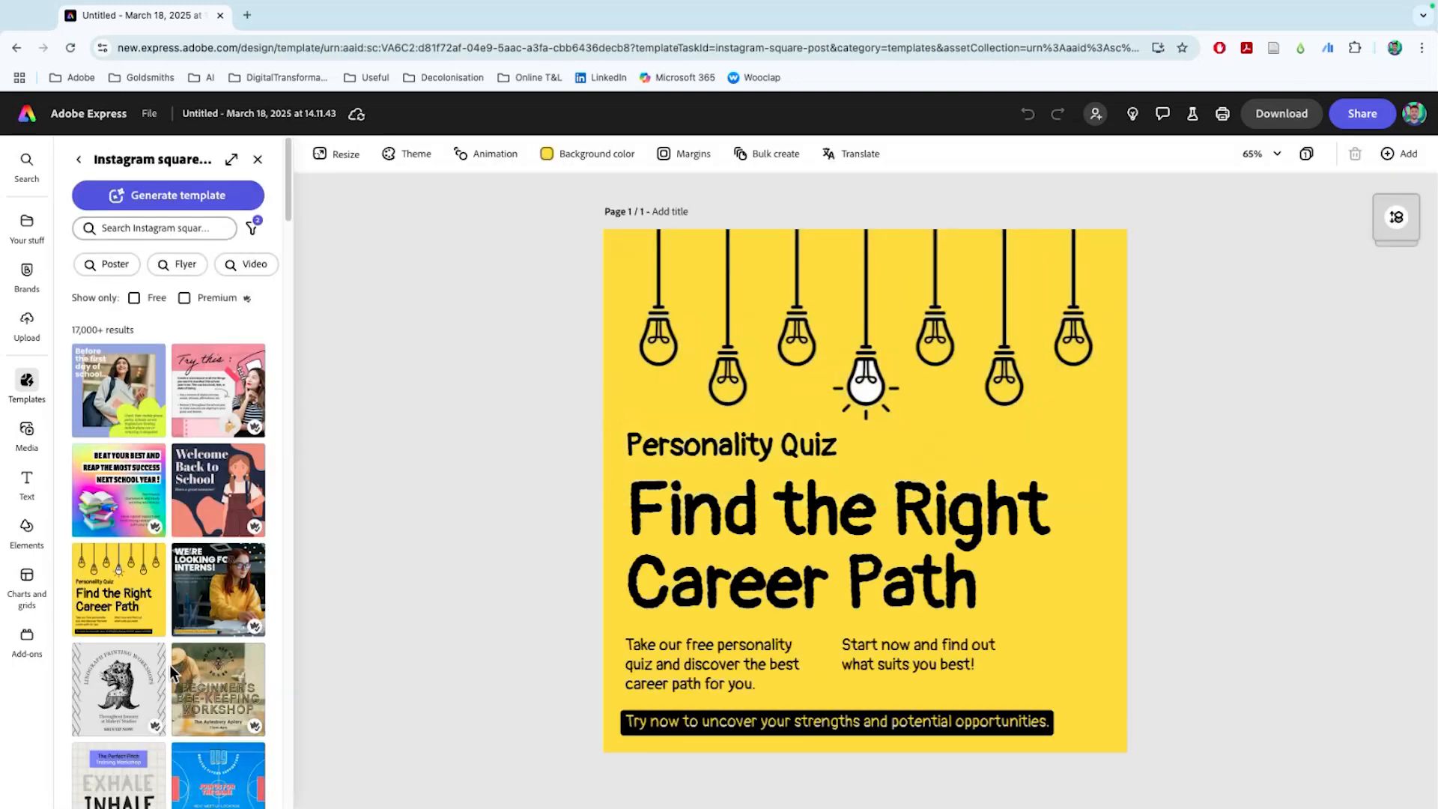
click(198, 522)
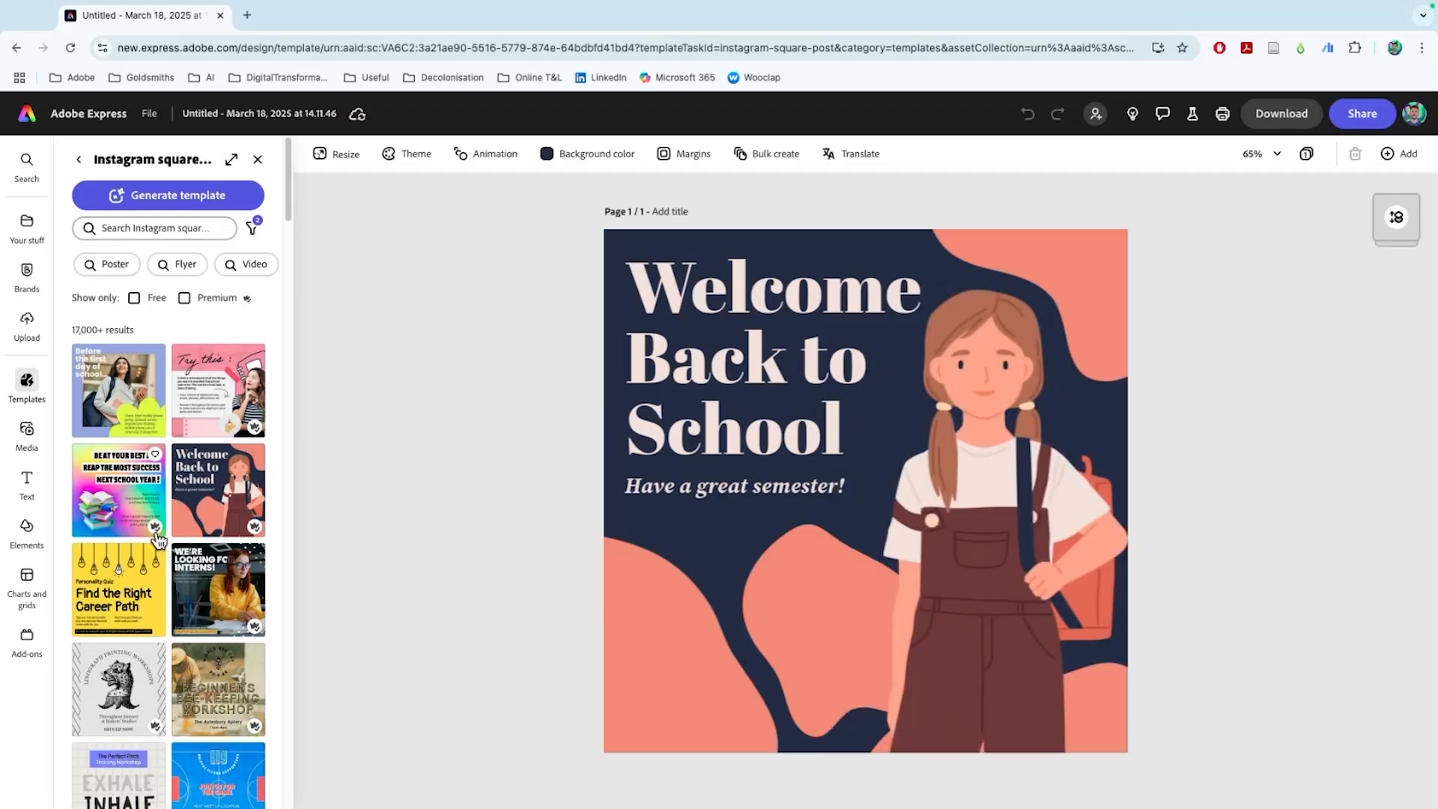
Browse the Instagram square post templates and apply the "Before the first day of school..." template
mouse_move(156, 531)
scroll(170, 505, down, 9)
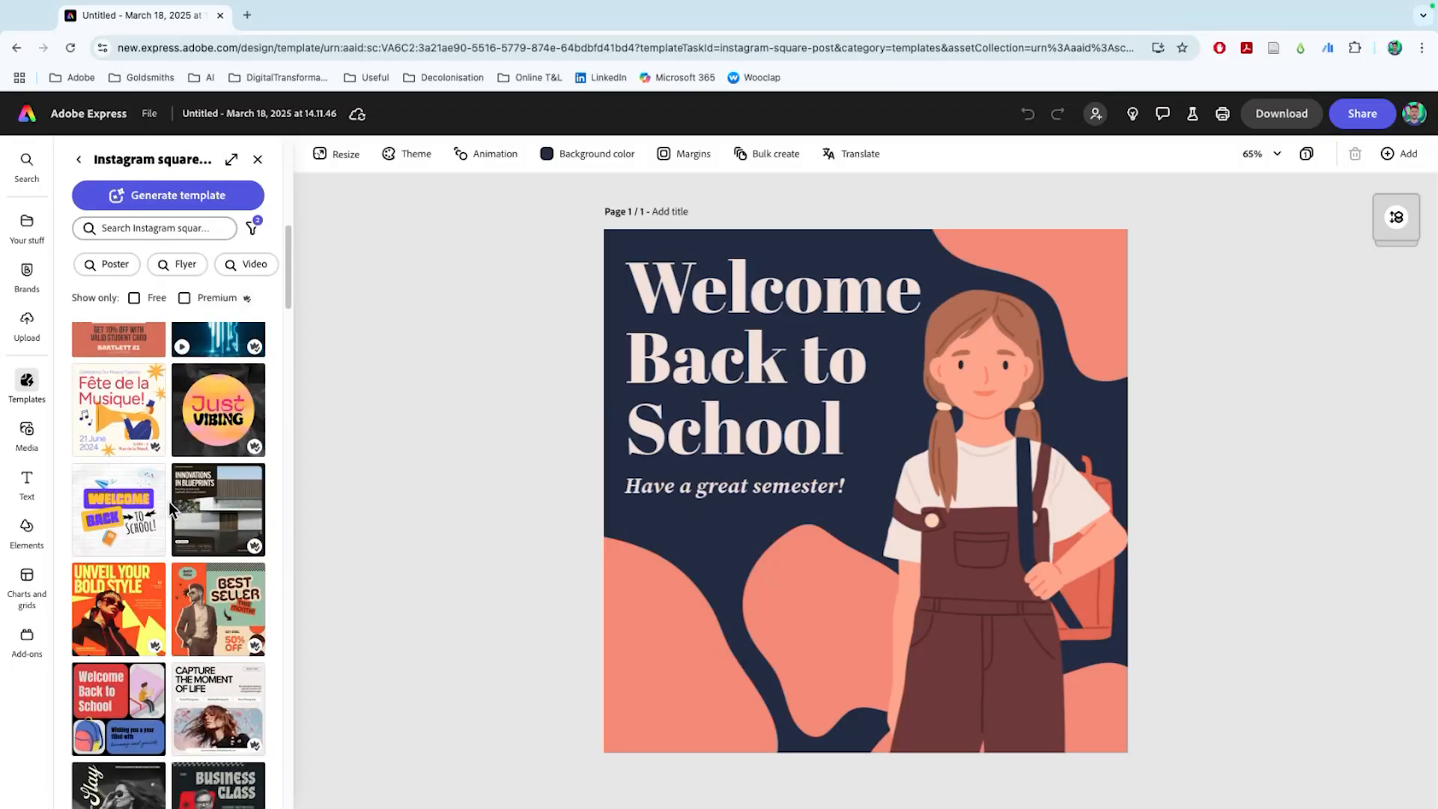
scroll(170, 503, down, 2)
scroll(168, 506, down, 3)
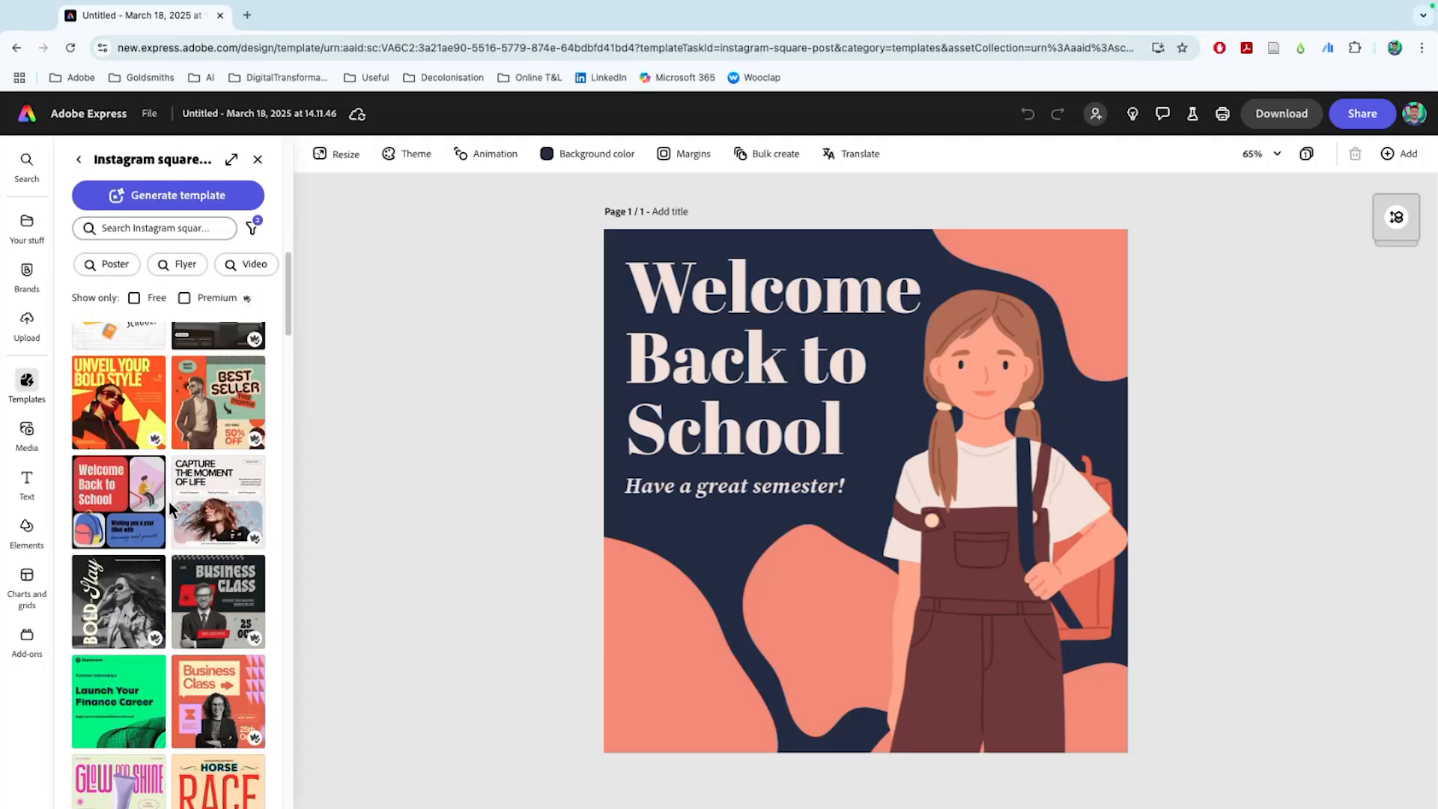
scroll(168, 502, up, 12)
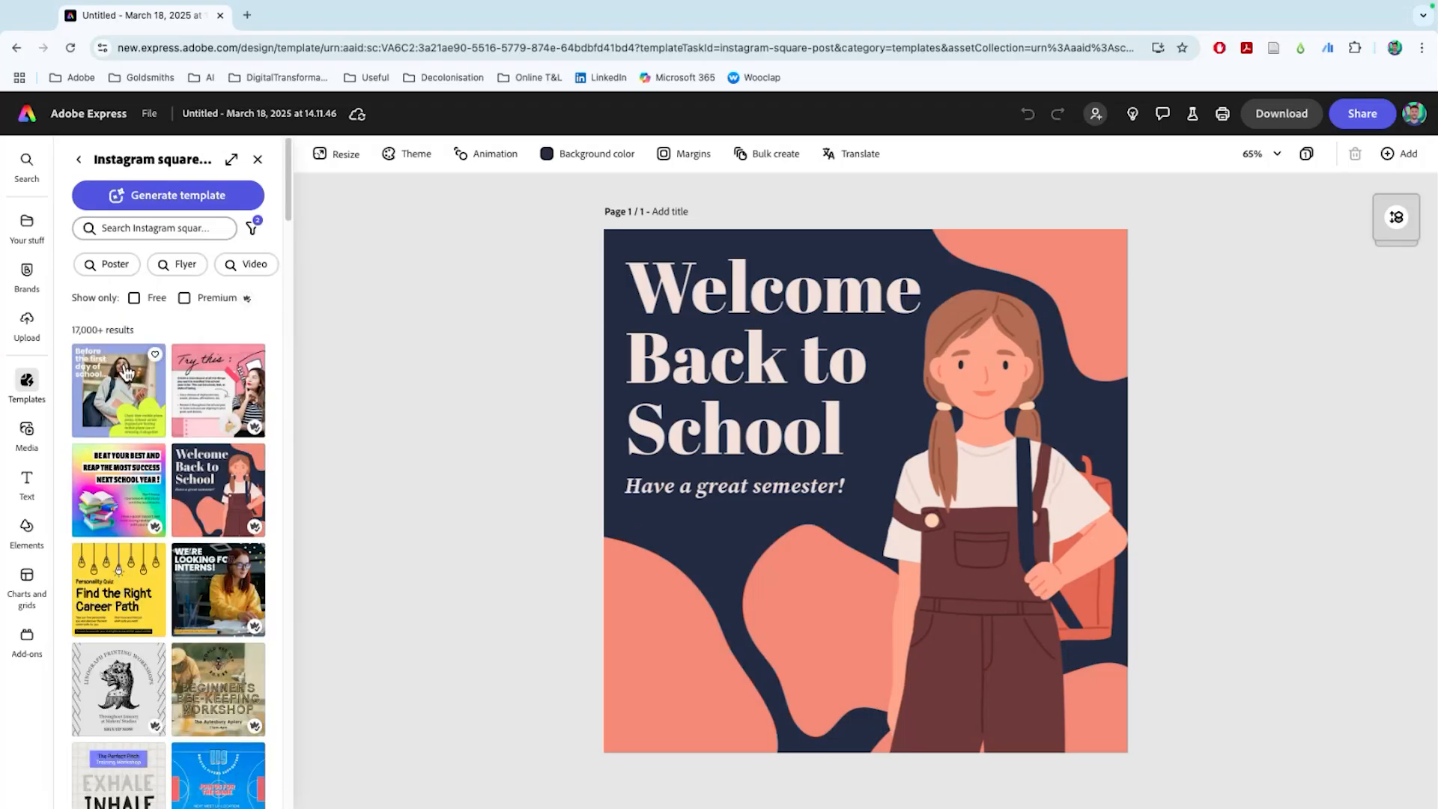
click(129, 378)
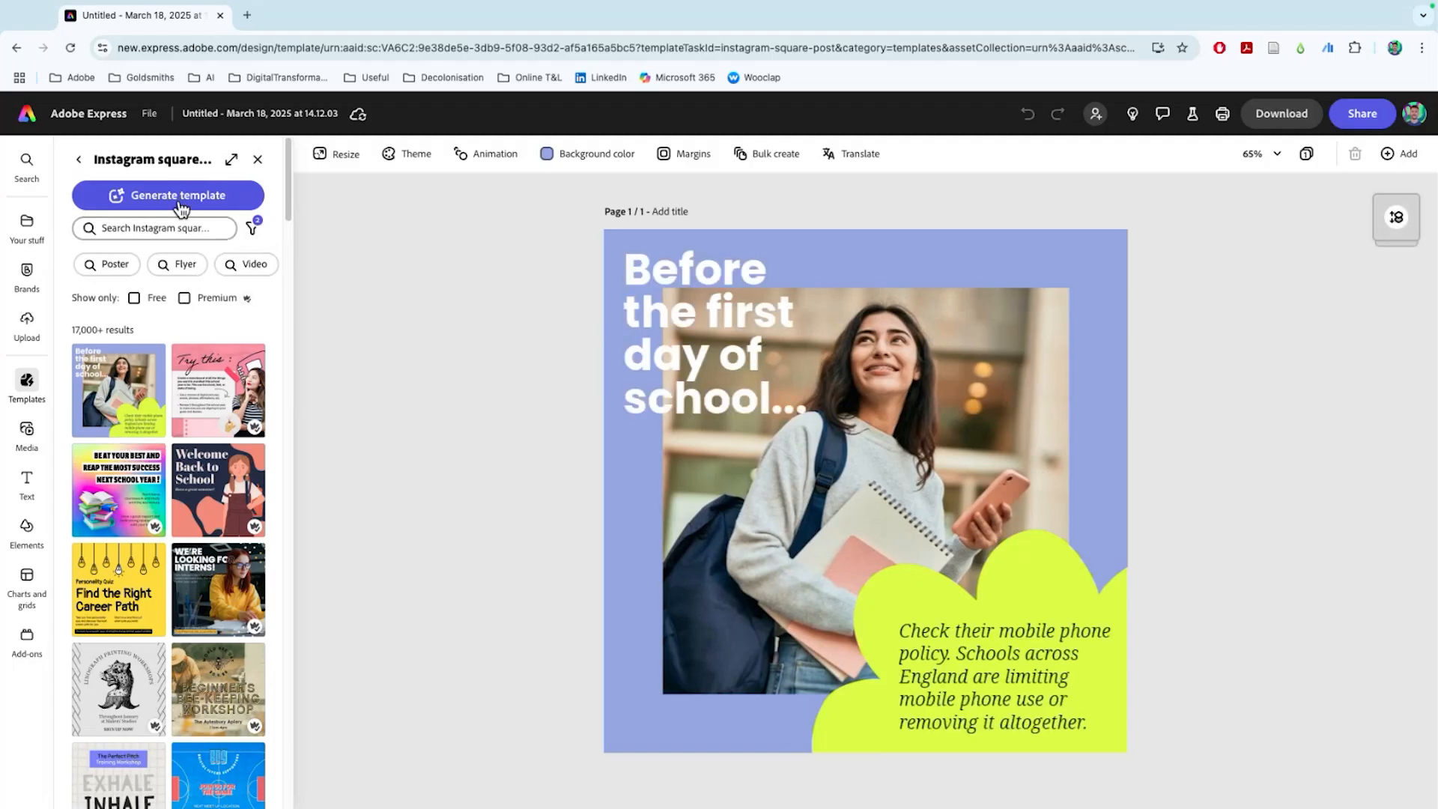
Generate Instagram square post templates with AI from the prompt "invitation to cat cafe meet up"
click(180, 196)
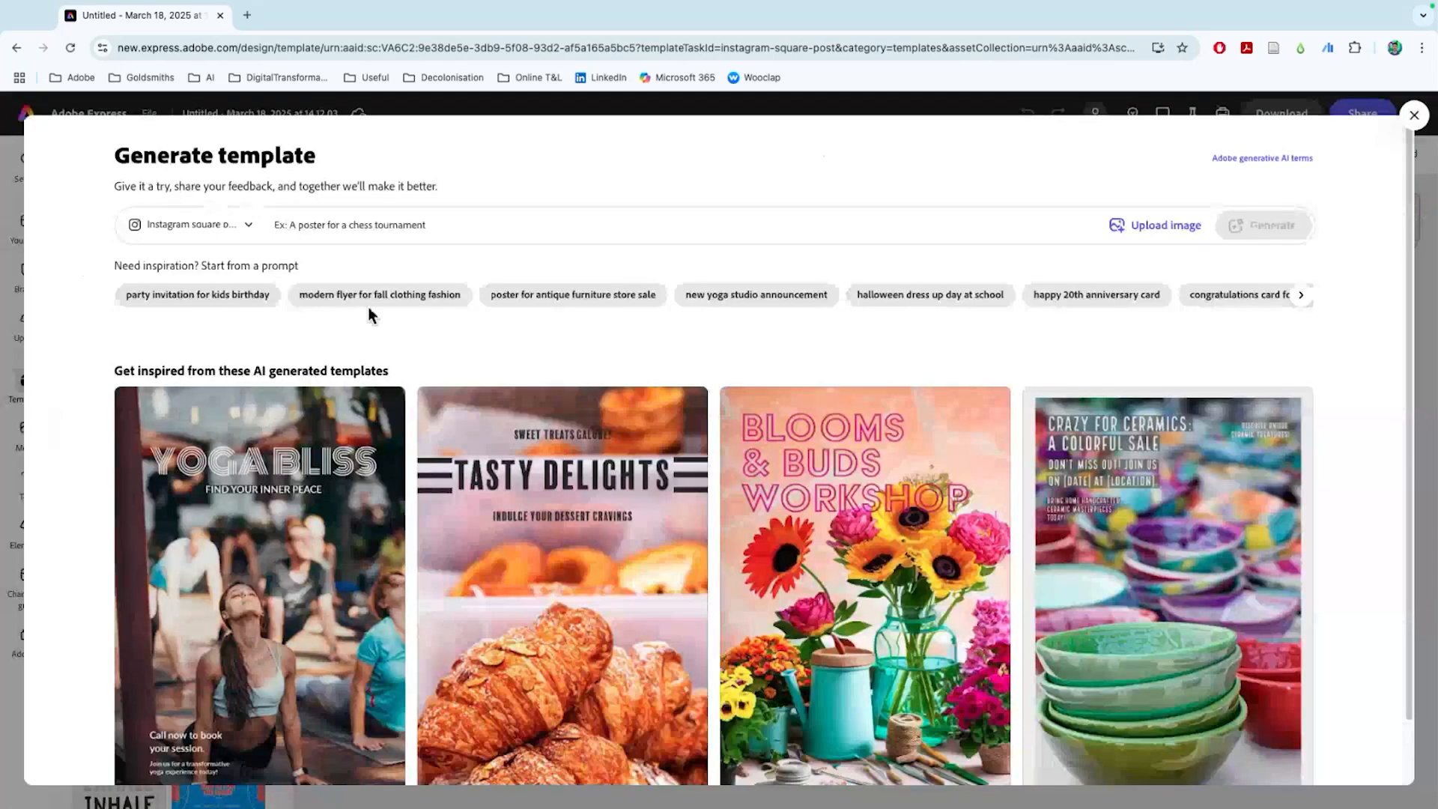
click(410, 221)
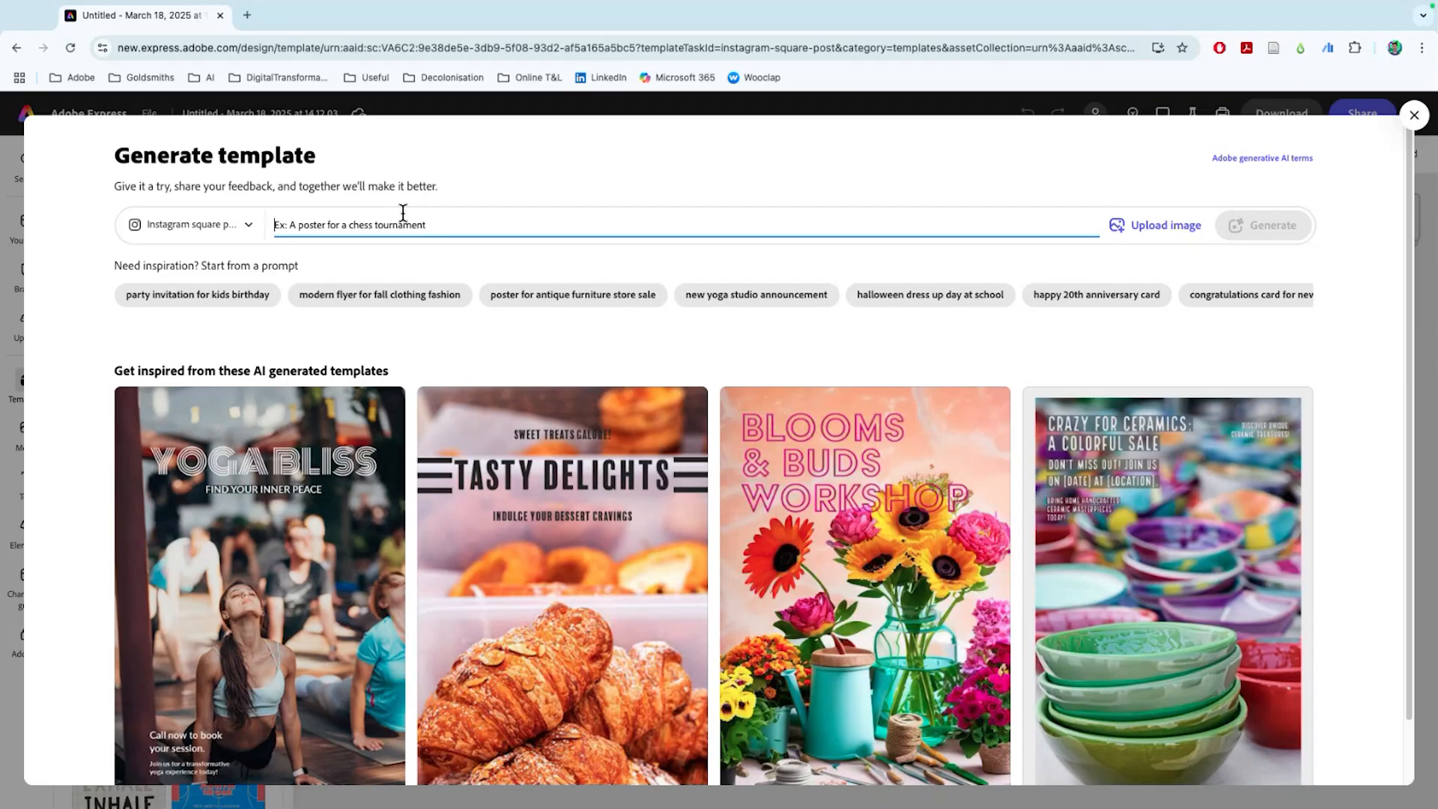
text(invitiatio)
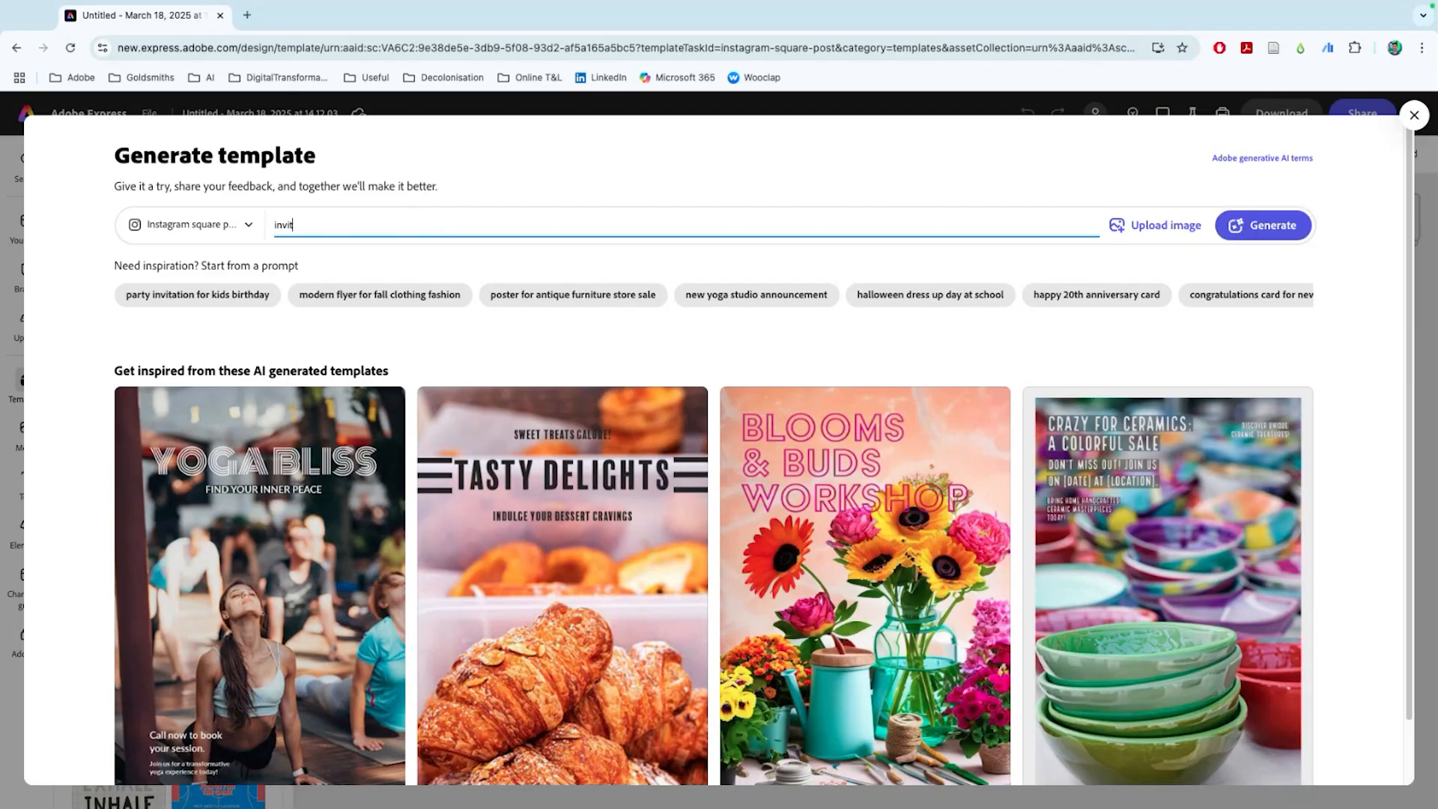
key(BackSpace)
key(BackSpace)
key(BackSpace)
text(tion to cat cafe meet up)
click(1225, 219)
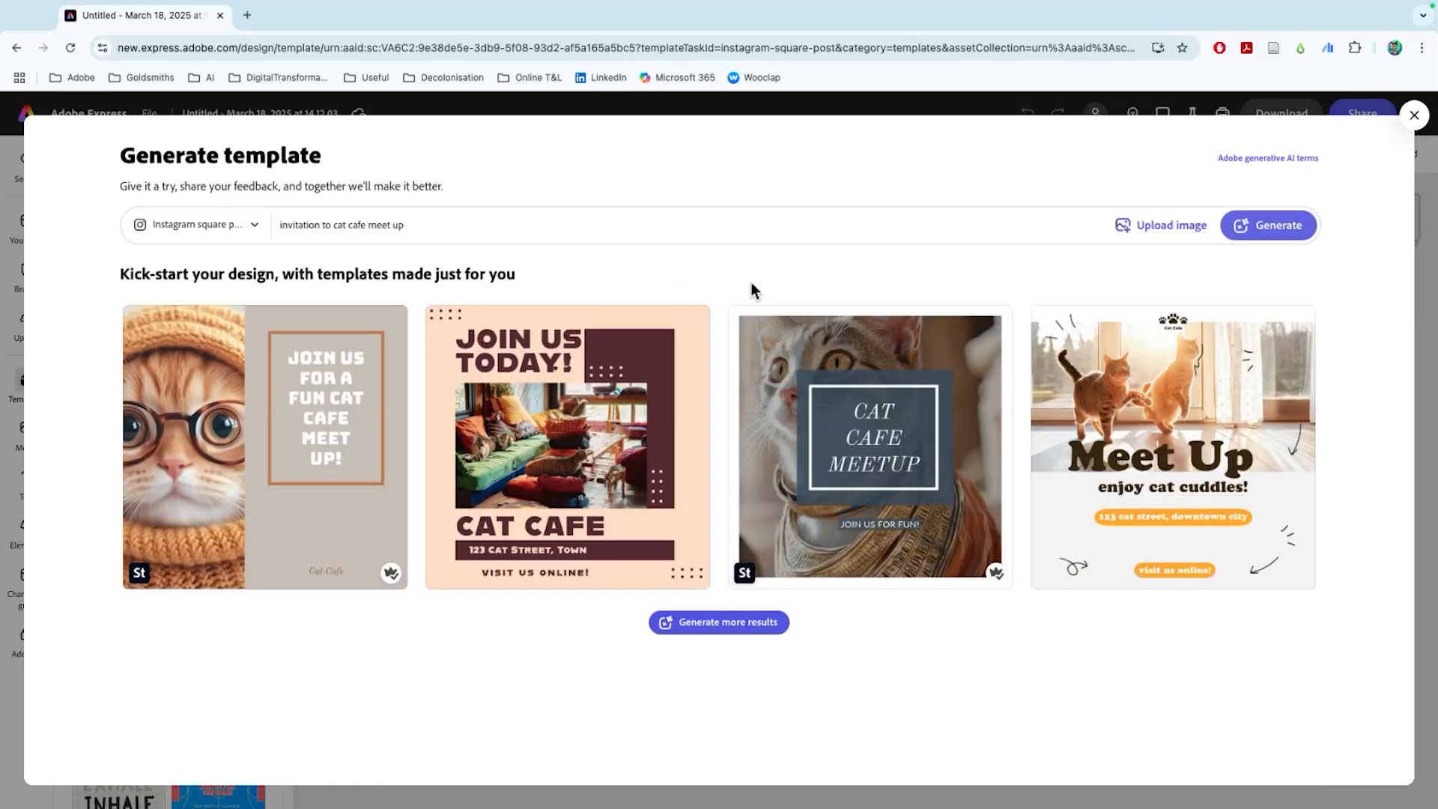
Generate more cat cafe template results, compare them, and close the template generator without choosing one
mouse_move(753, 404)
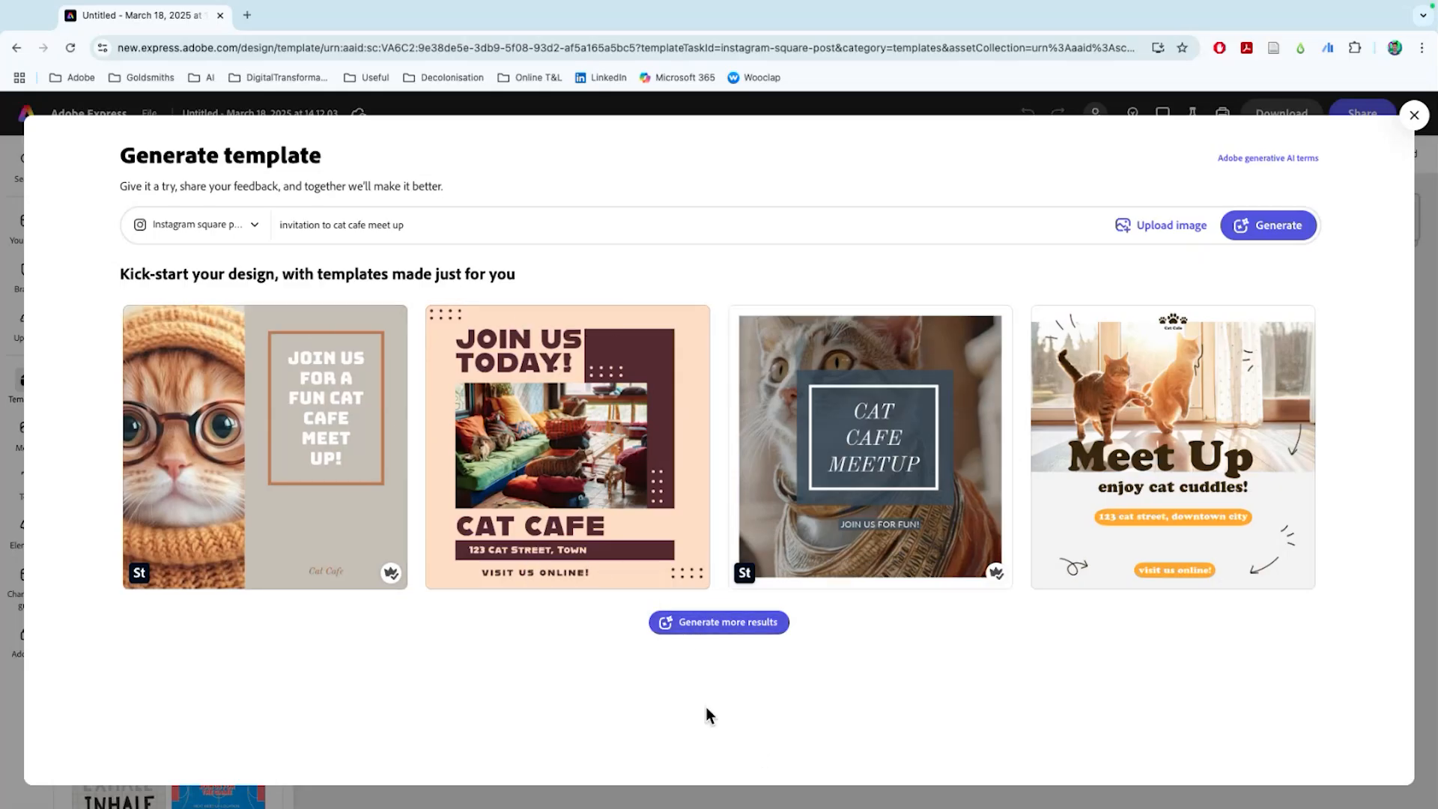
click(732, 622)
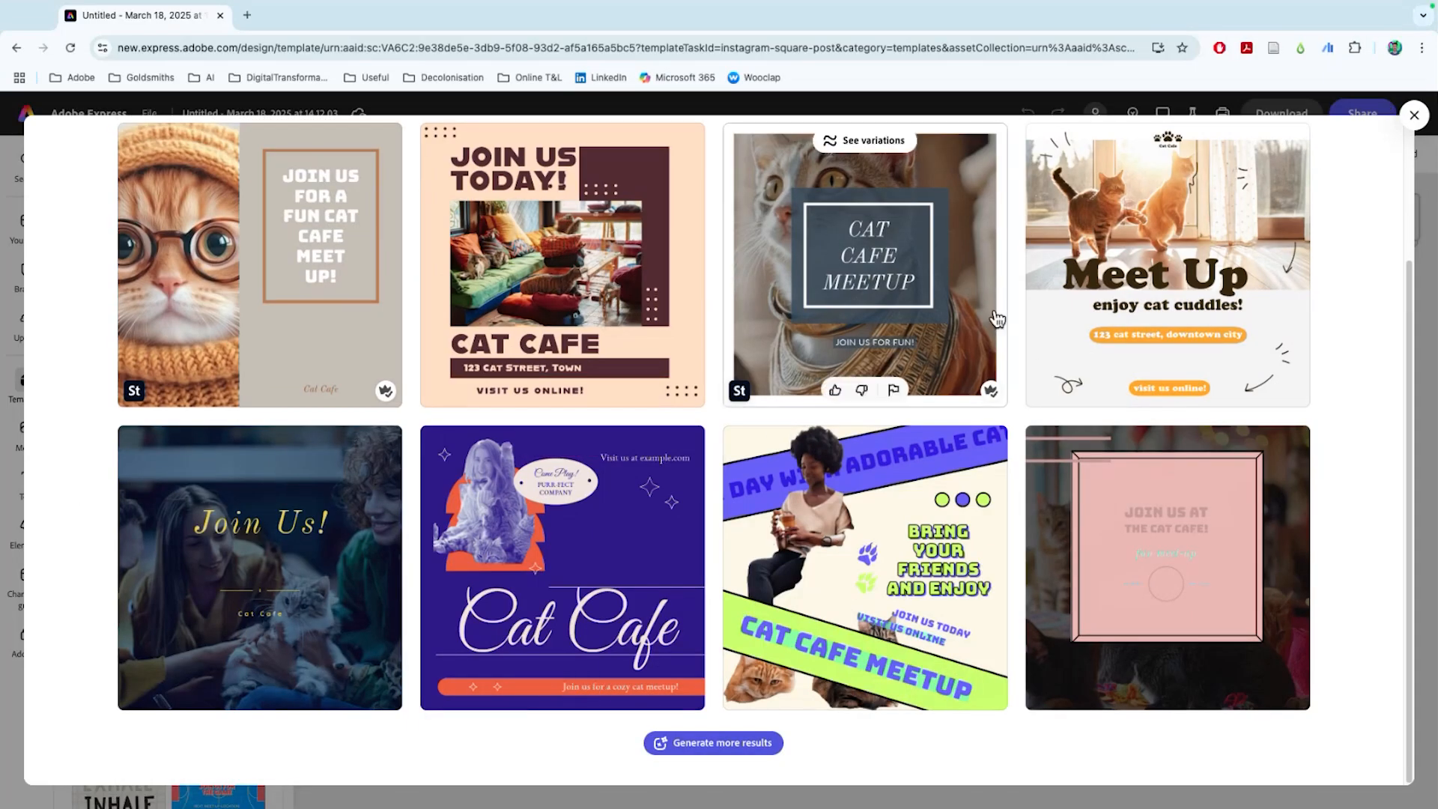
scroll(1112, 266, up, 3)
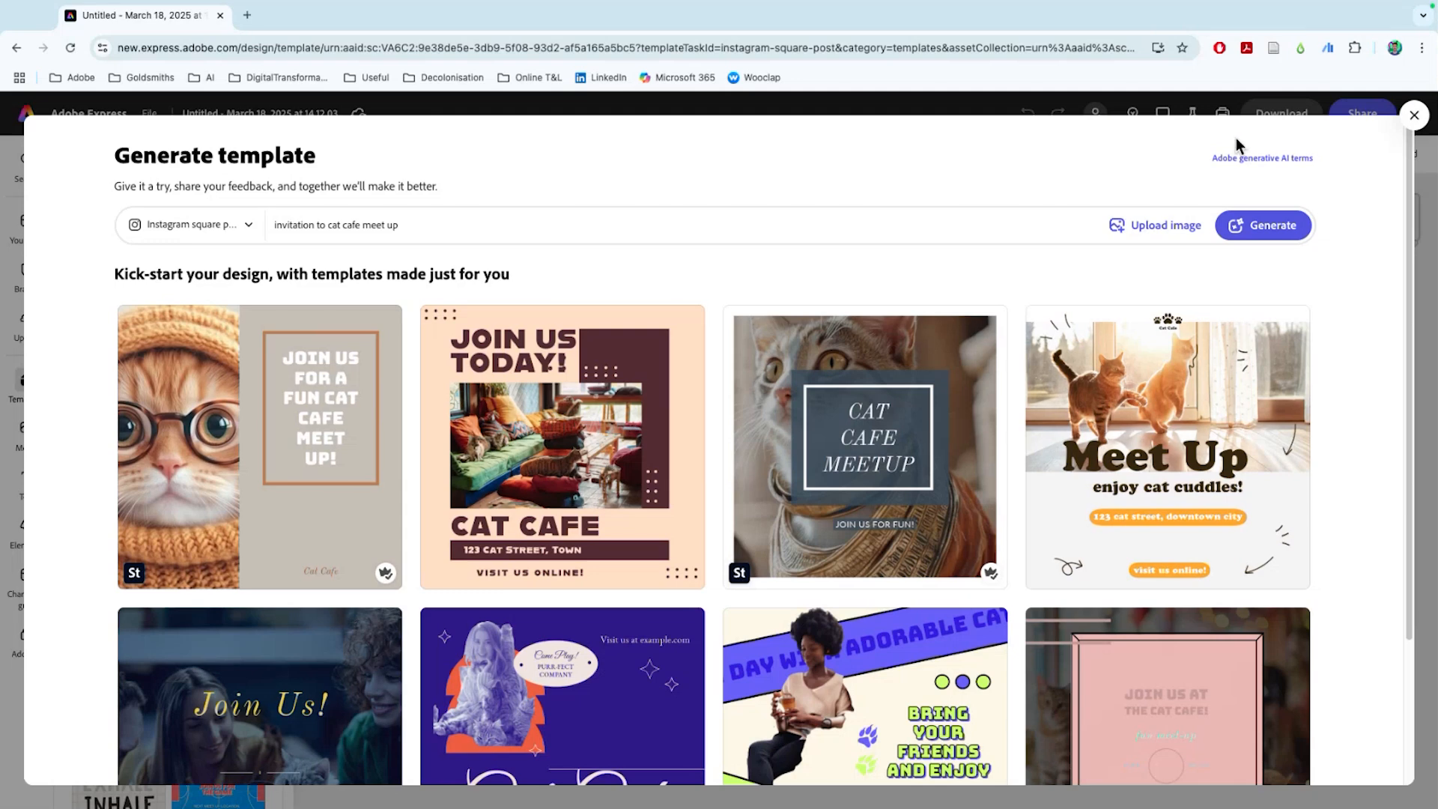
click(1414, 118)
Delete all template elements from the canvas and set the page background to white after trying no fill
drag(562, 182, 1262, 796)
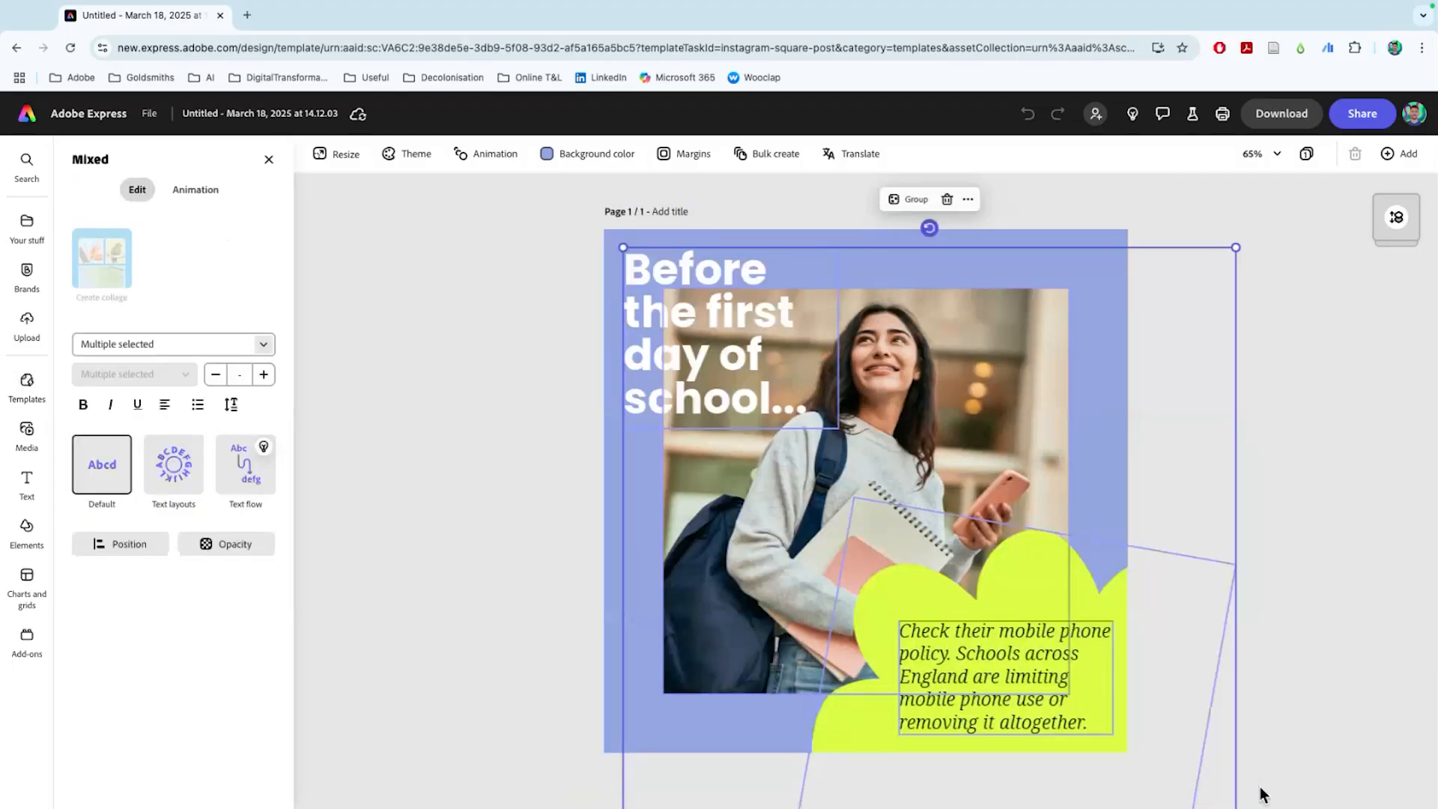
key(Delete)
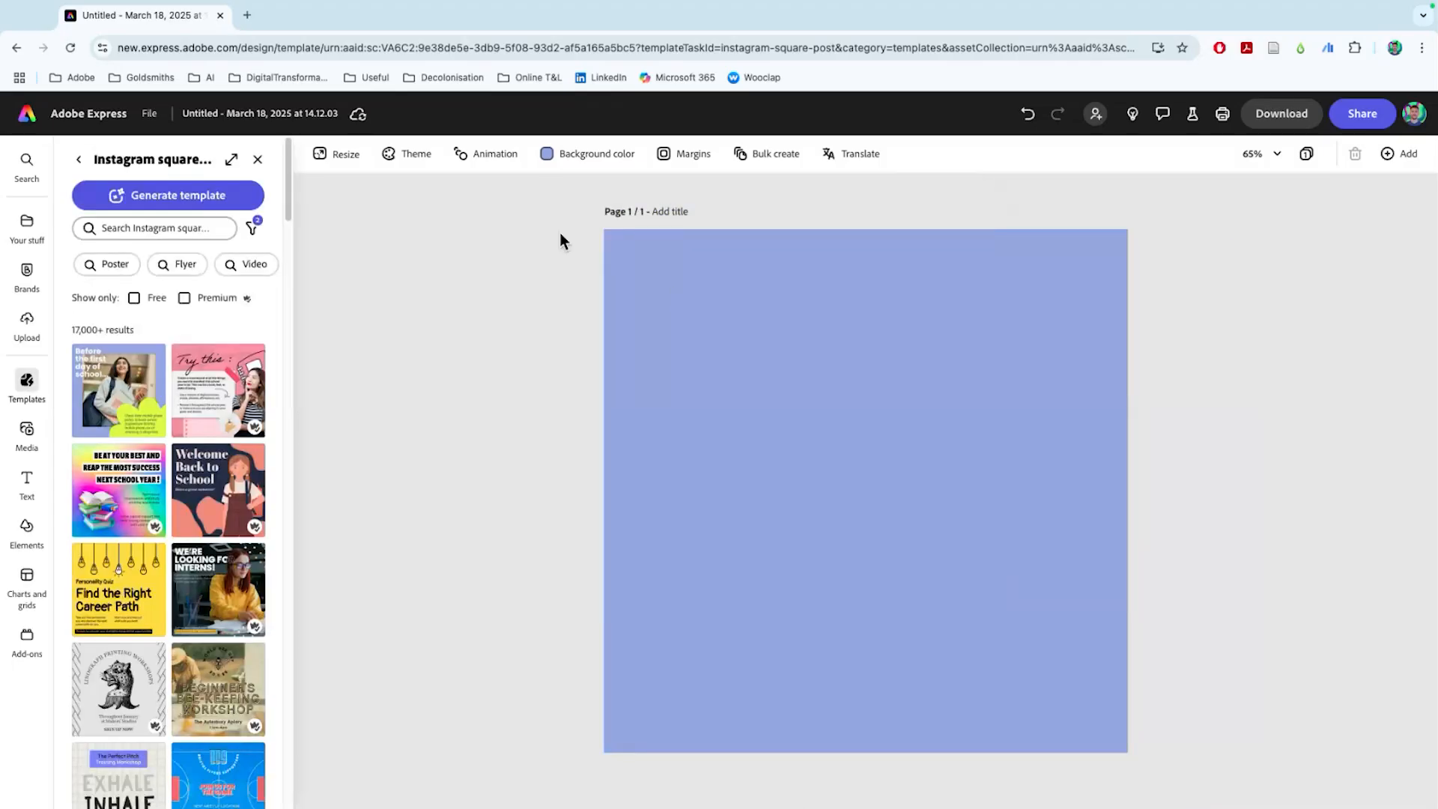
click(559, 154)
click(637, 285)
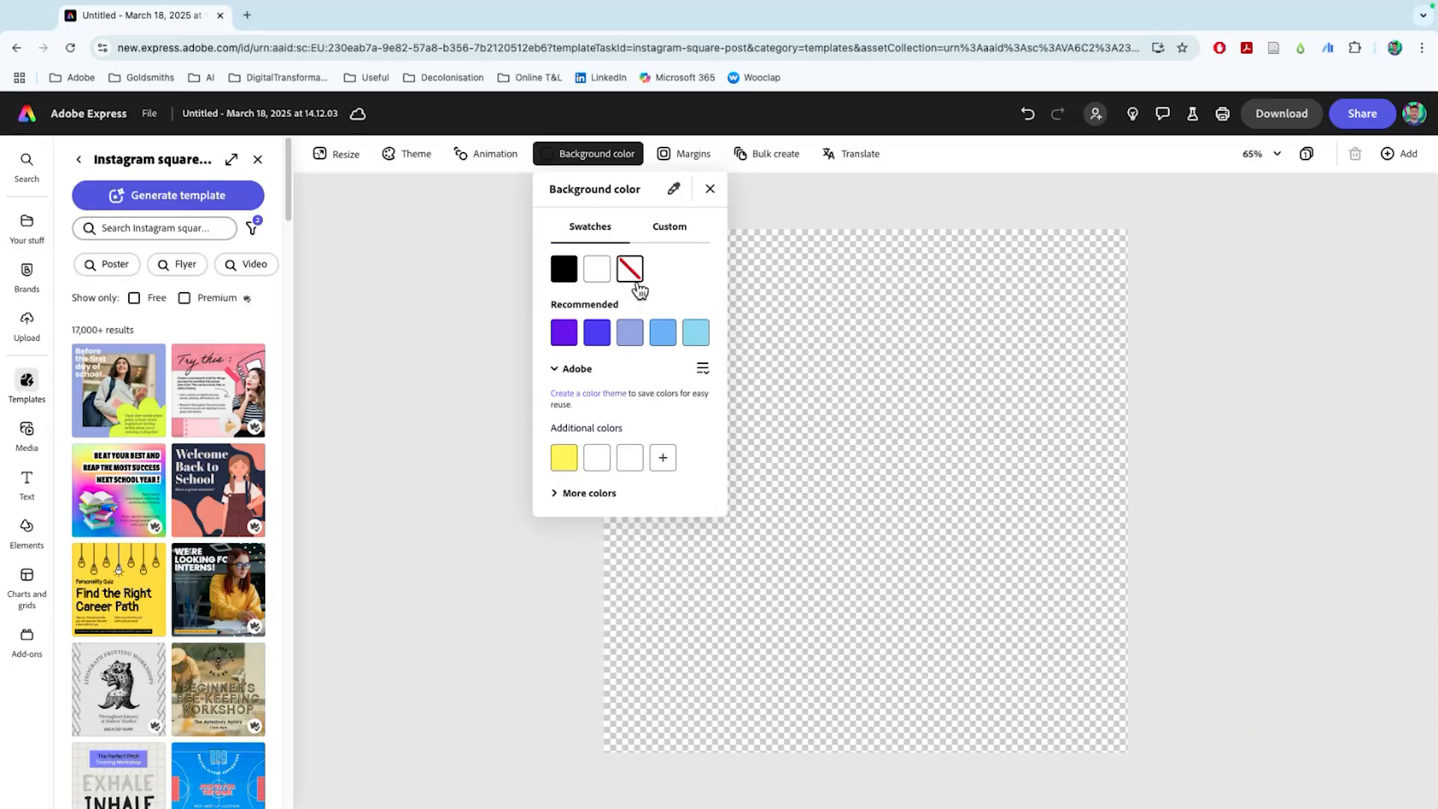
click(597, 269)
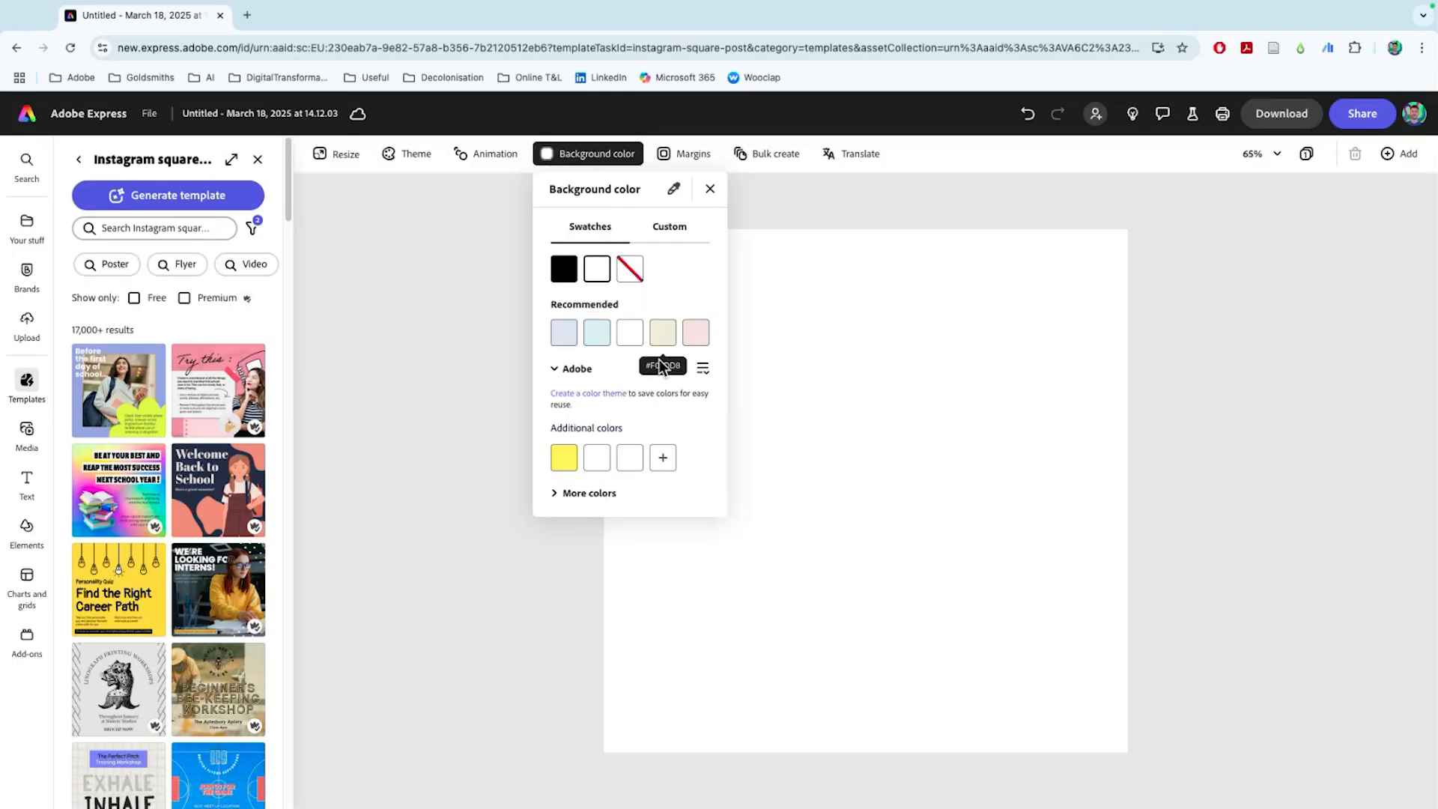
Try pale aqua and pale blue recommended swatches, and a light green from the extended colors, as the page background
click(597, 333)
click(565, 334)
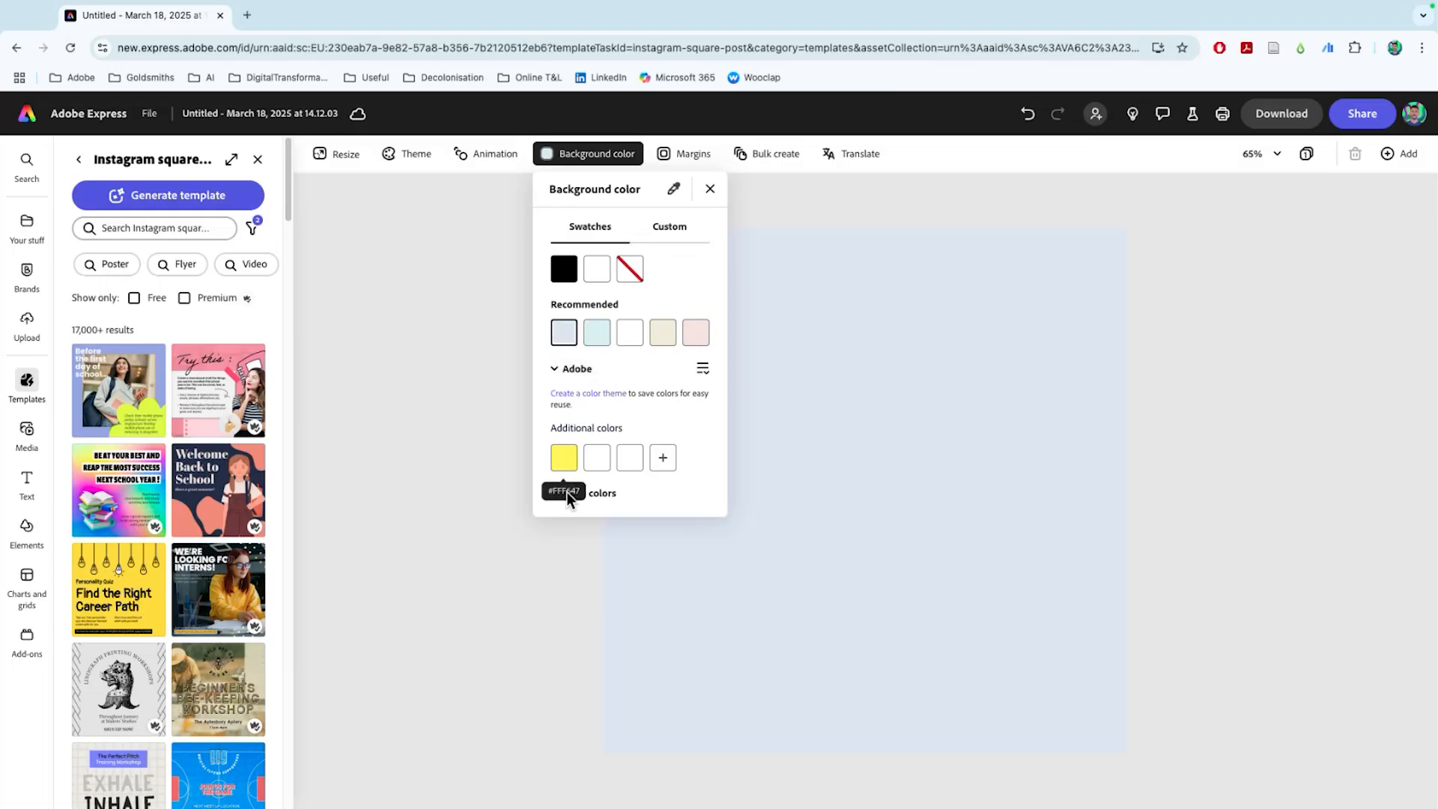
click(597, 496)
scroll(603, 502, down, 5)
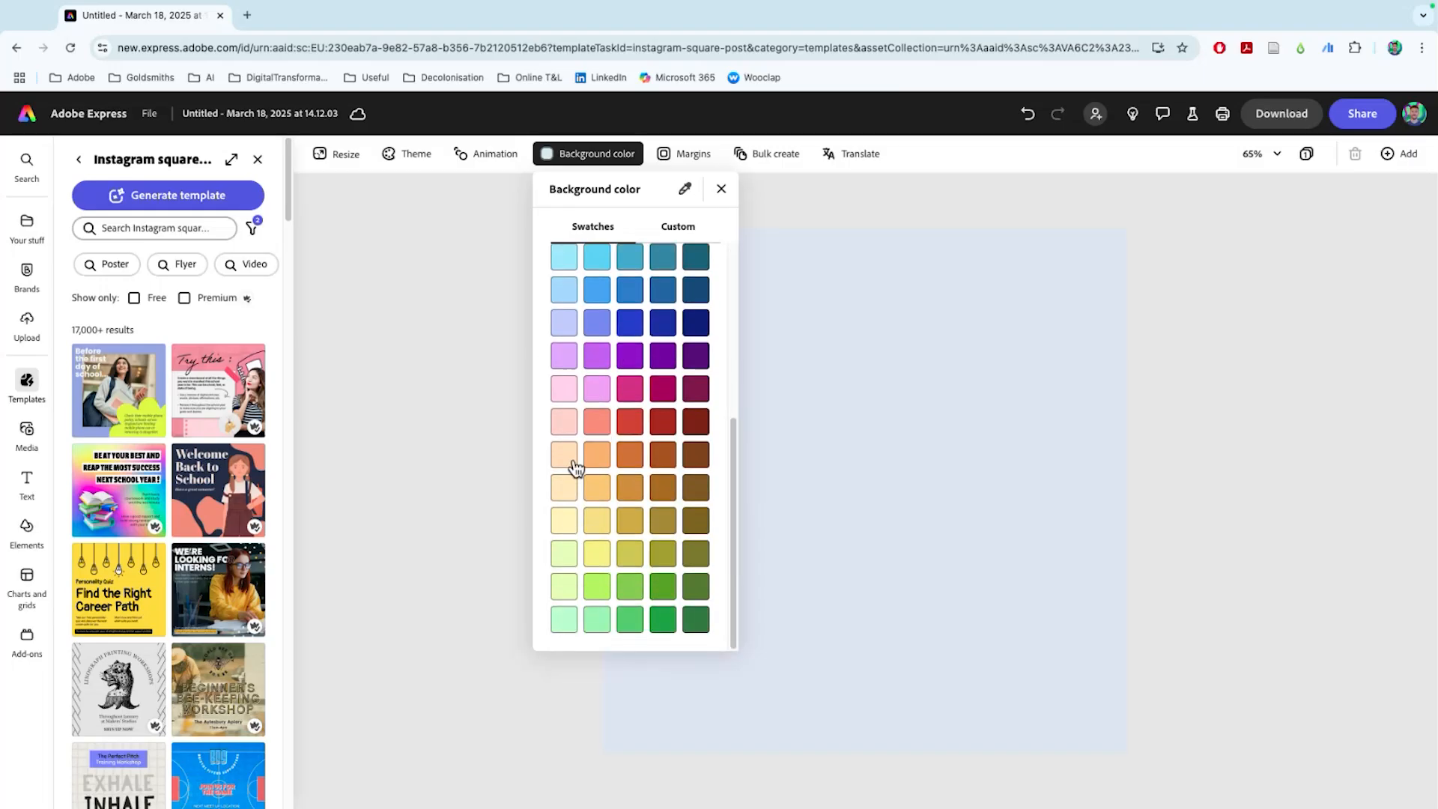
scroll(571, 427, up, 2)
scroll(573, 431, down, 2)
click(567, 559)
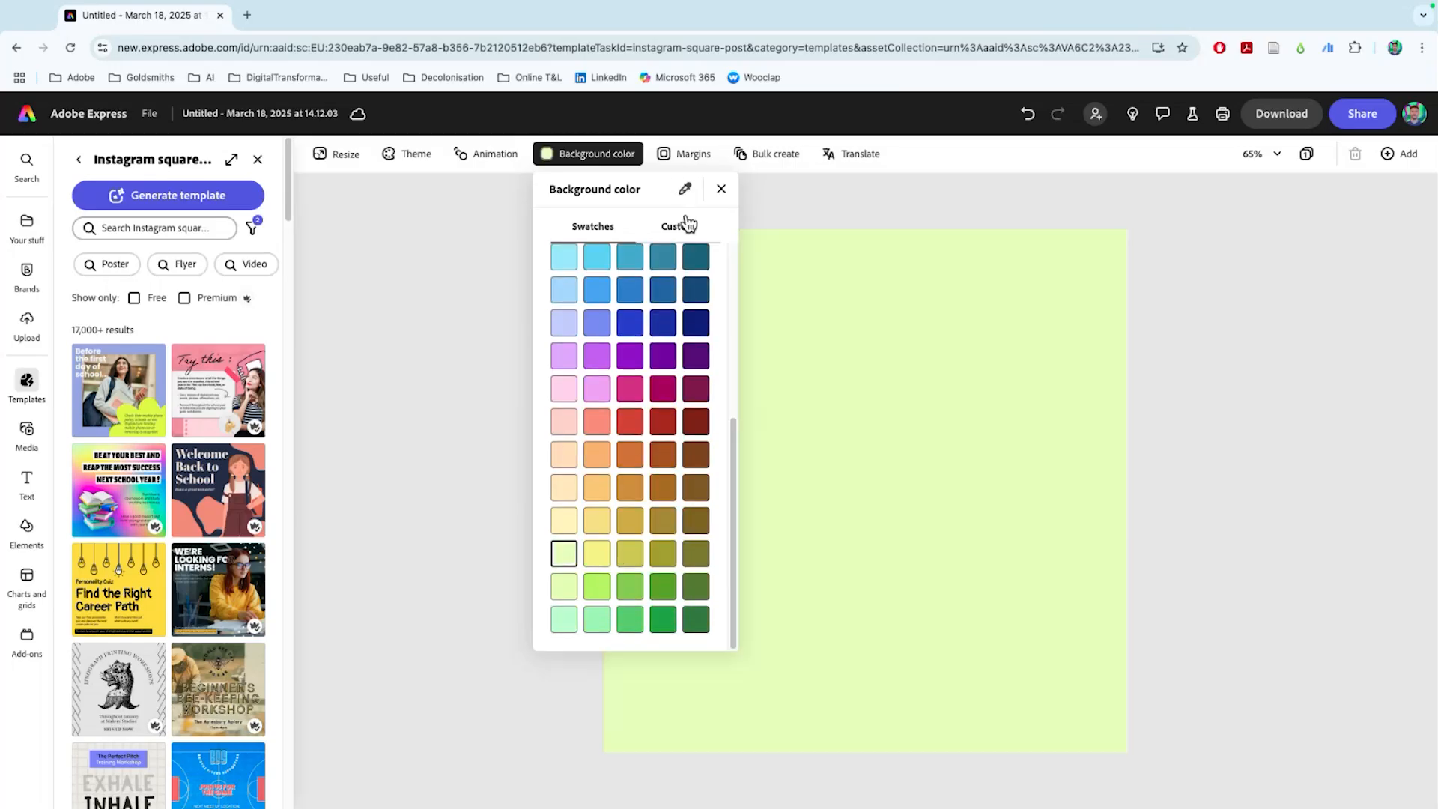
Set the page background to a custom green, #28AD73, and close the color picker
click(687, 226)
click(651, 266)
mouse_move(662, 330)
mouse_down()
mouse_move(618, 263)
mouse_move(673, 322)
mouse_up()
click(626, 265)
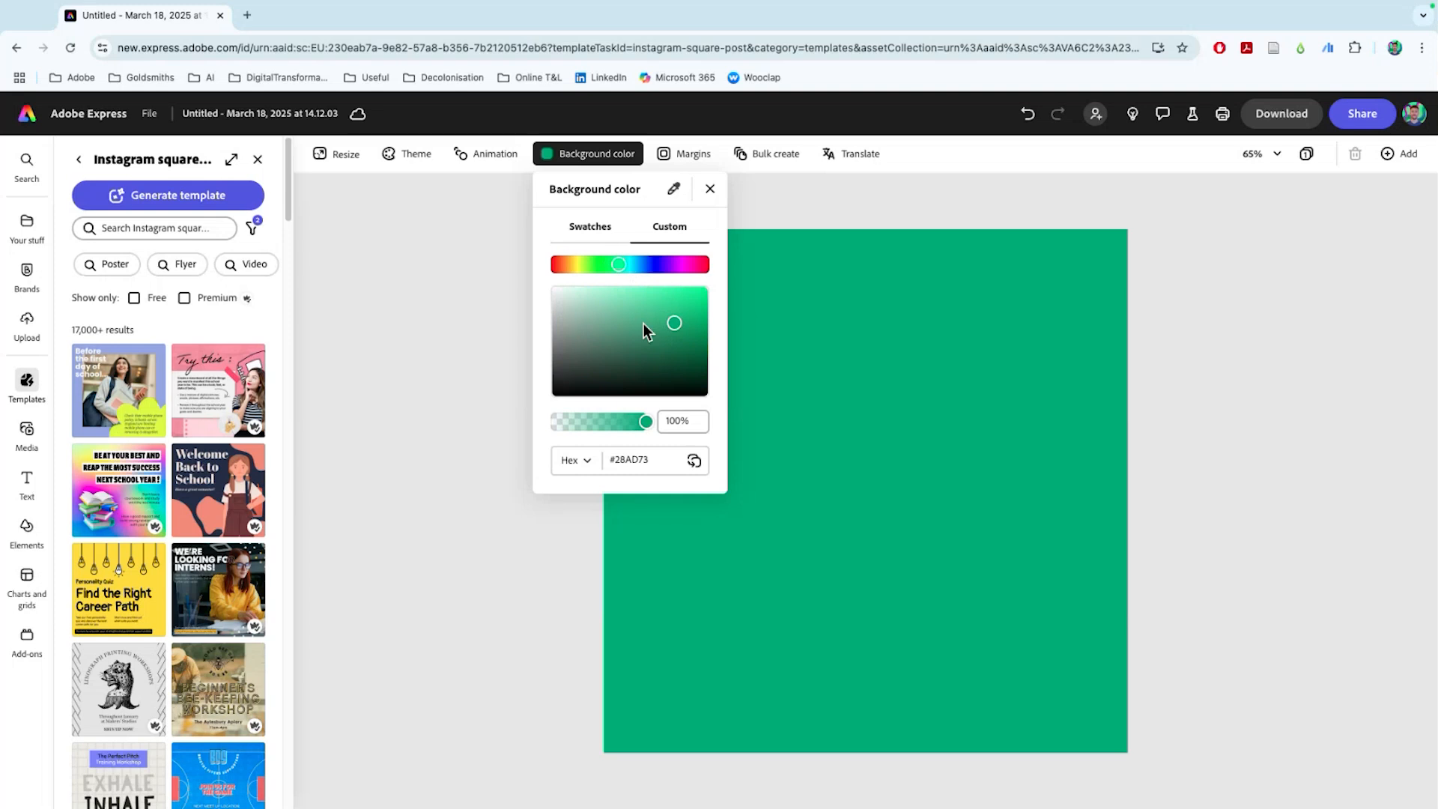
click(447, 263)
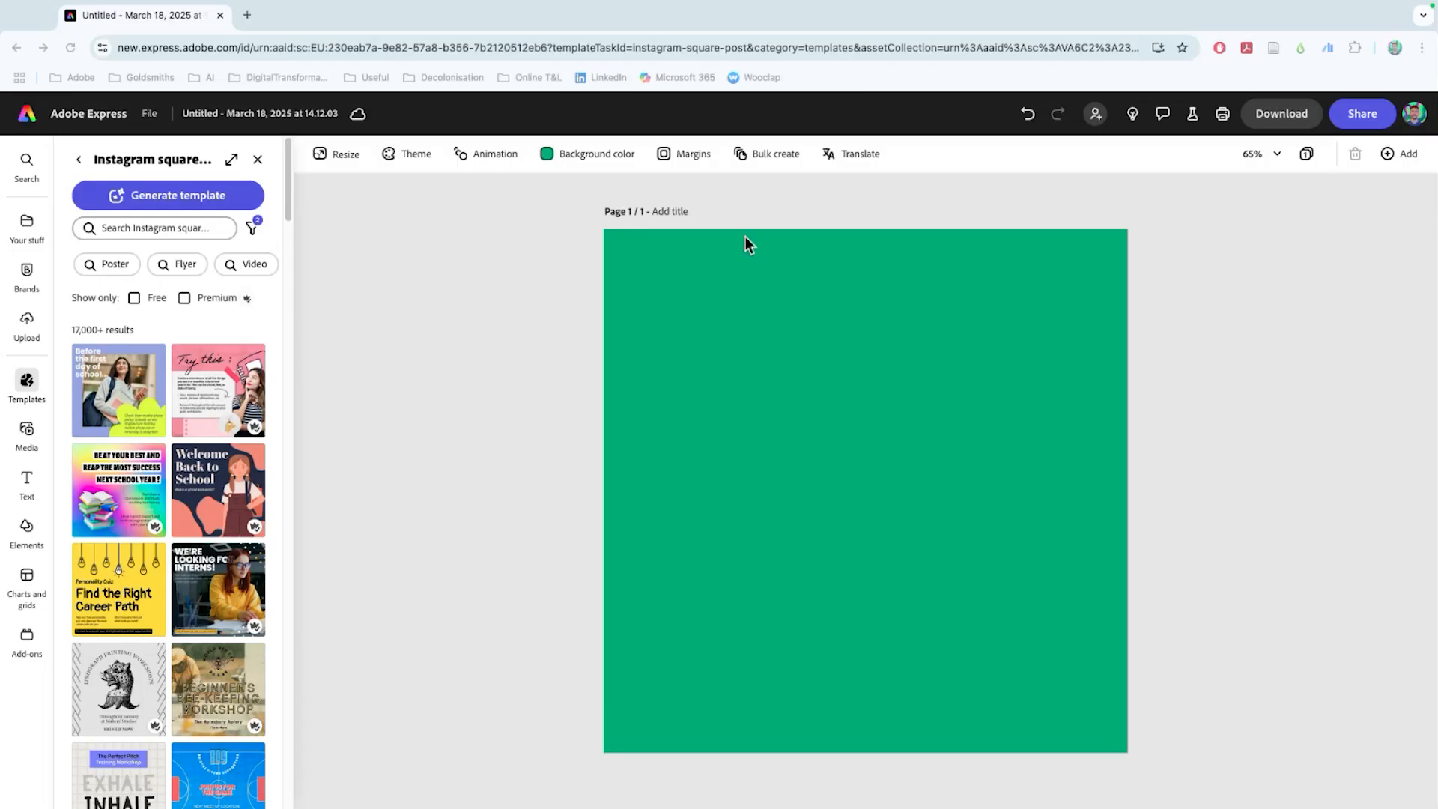
Add a new text box to the page and browse the list of available fonts for it
click(27, 483)
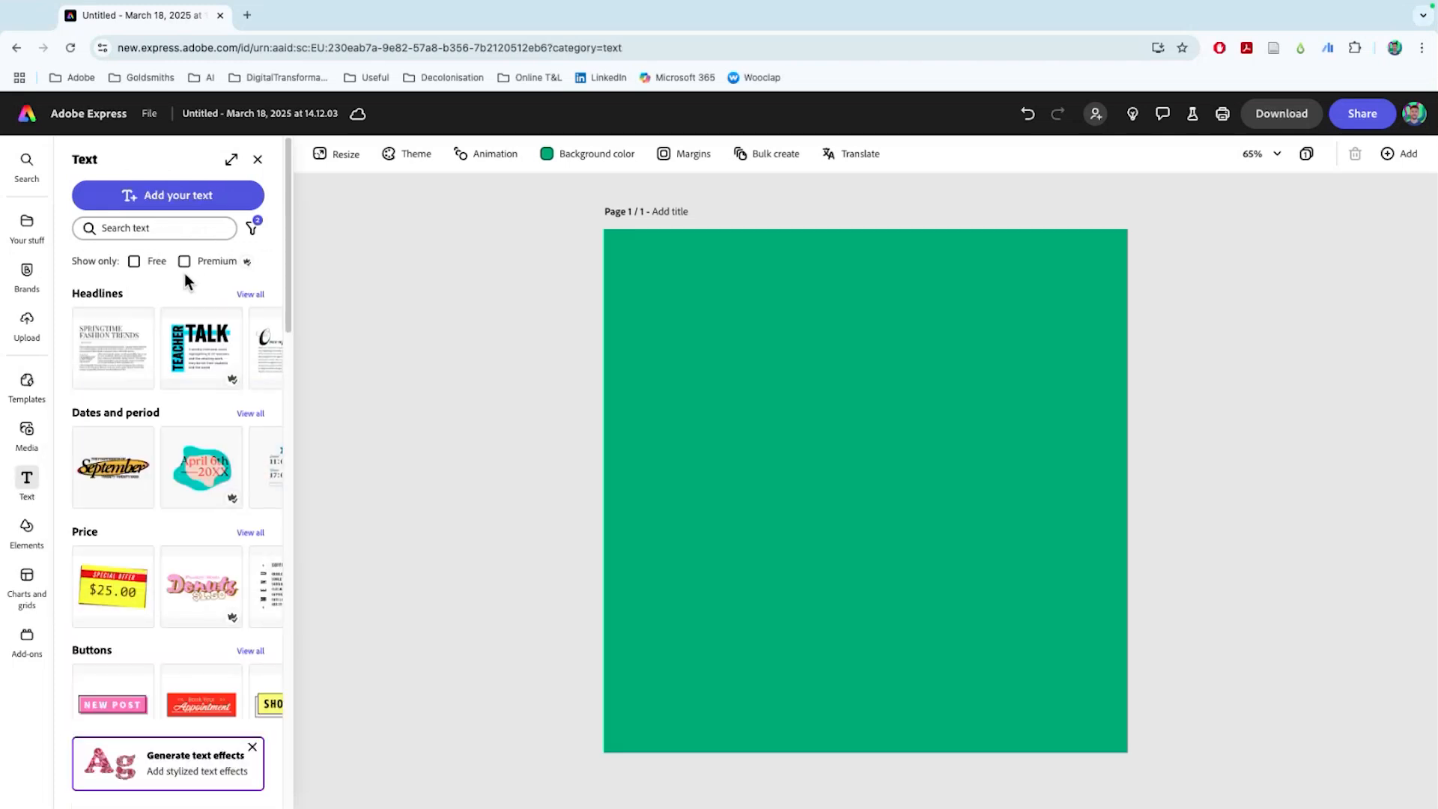
click(179, 197)
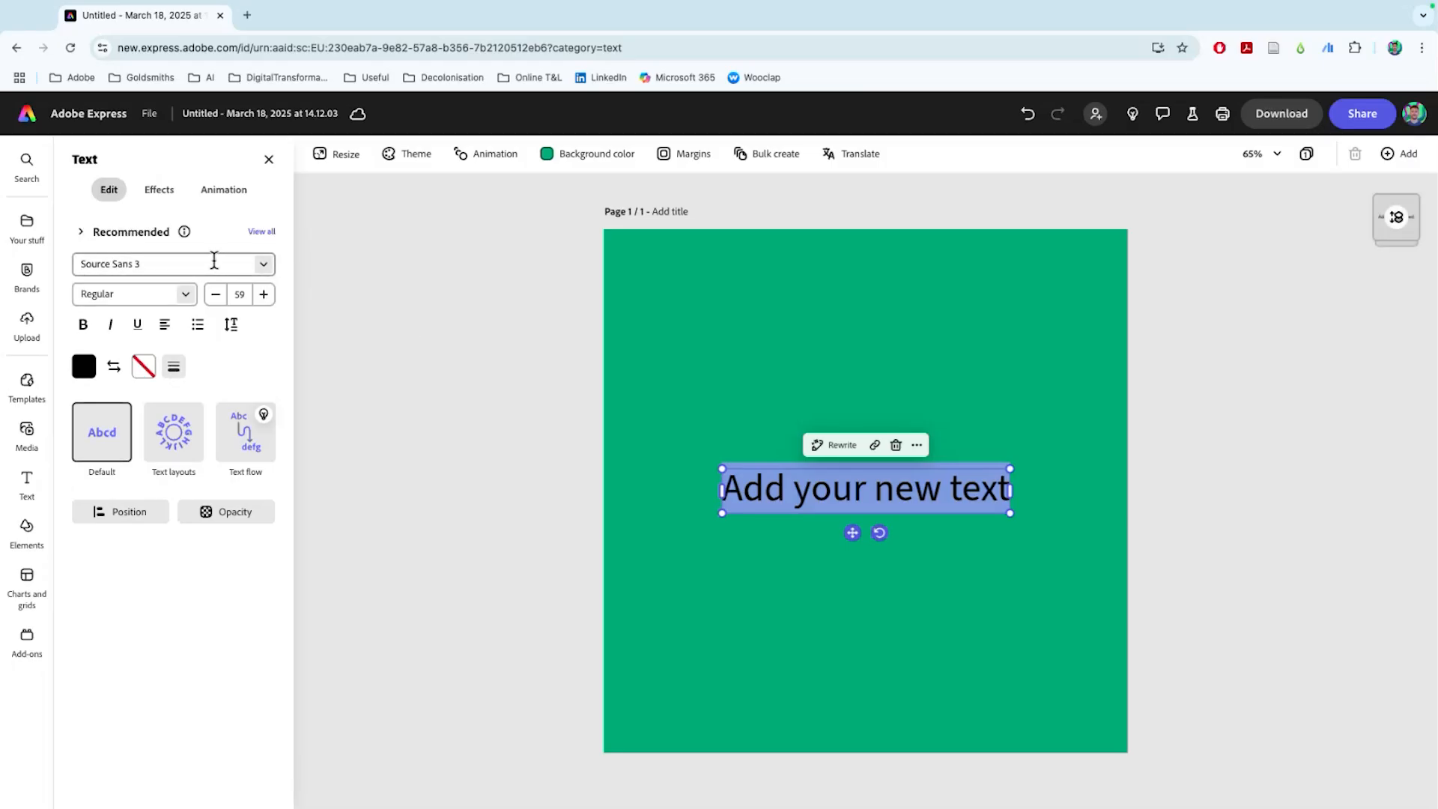
click(262, 264)
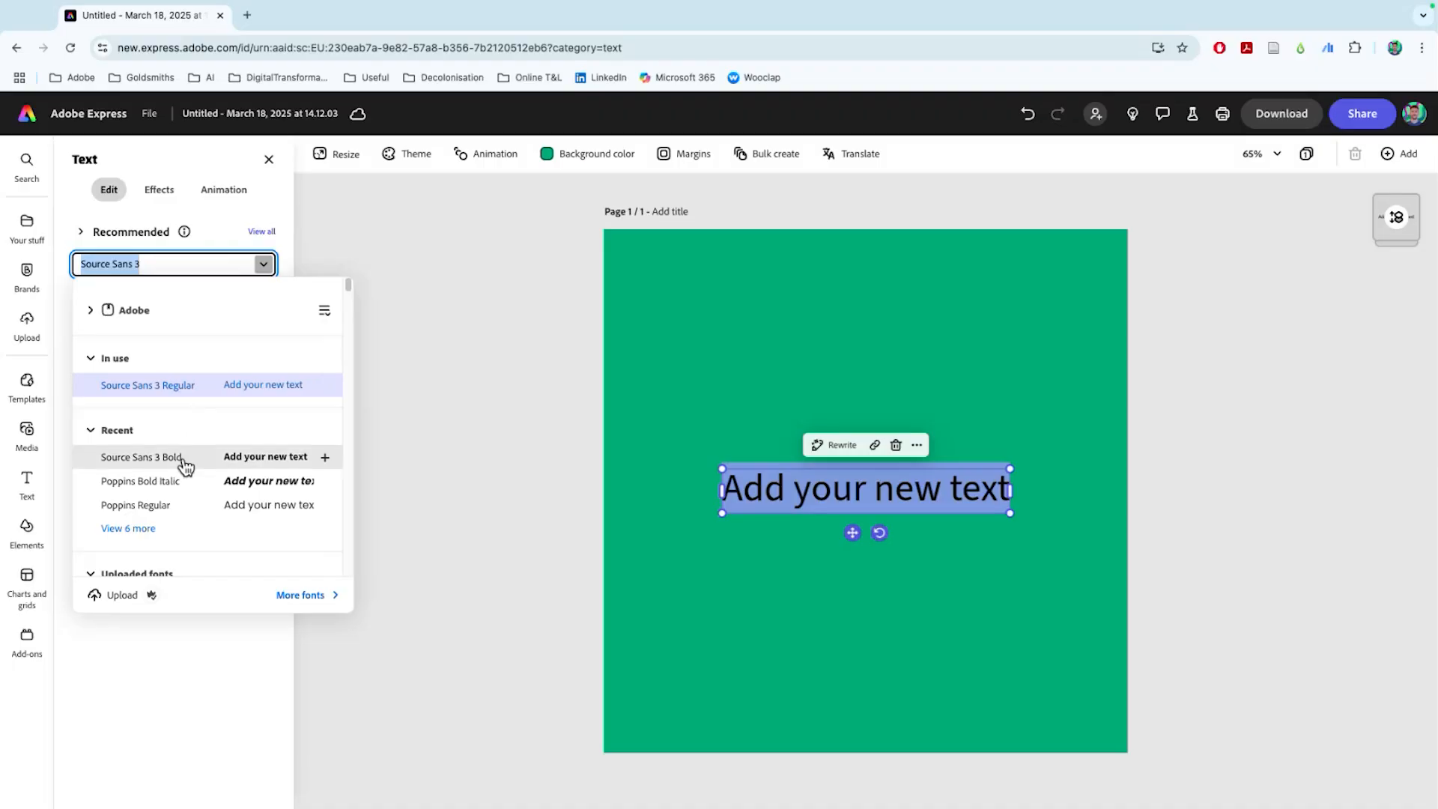
scroll(191, 469, down, 8)
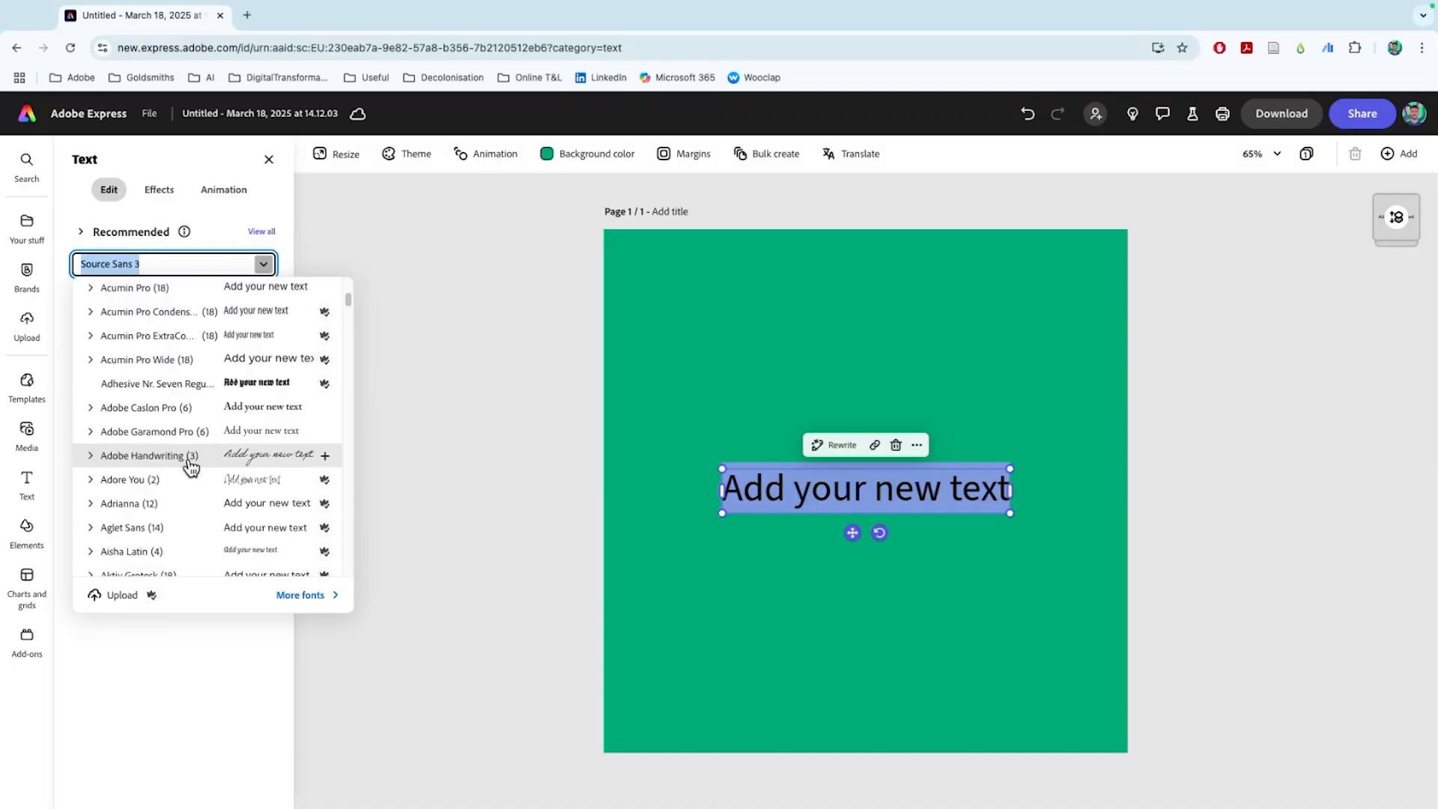
scroll(191, 468, down, 5)
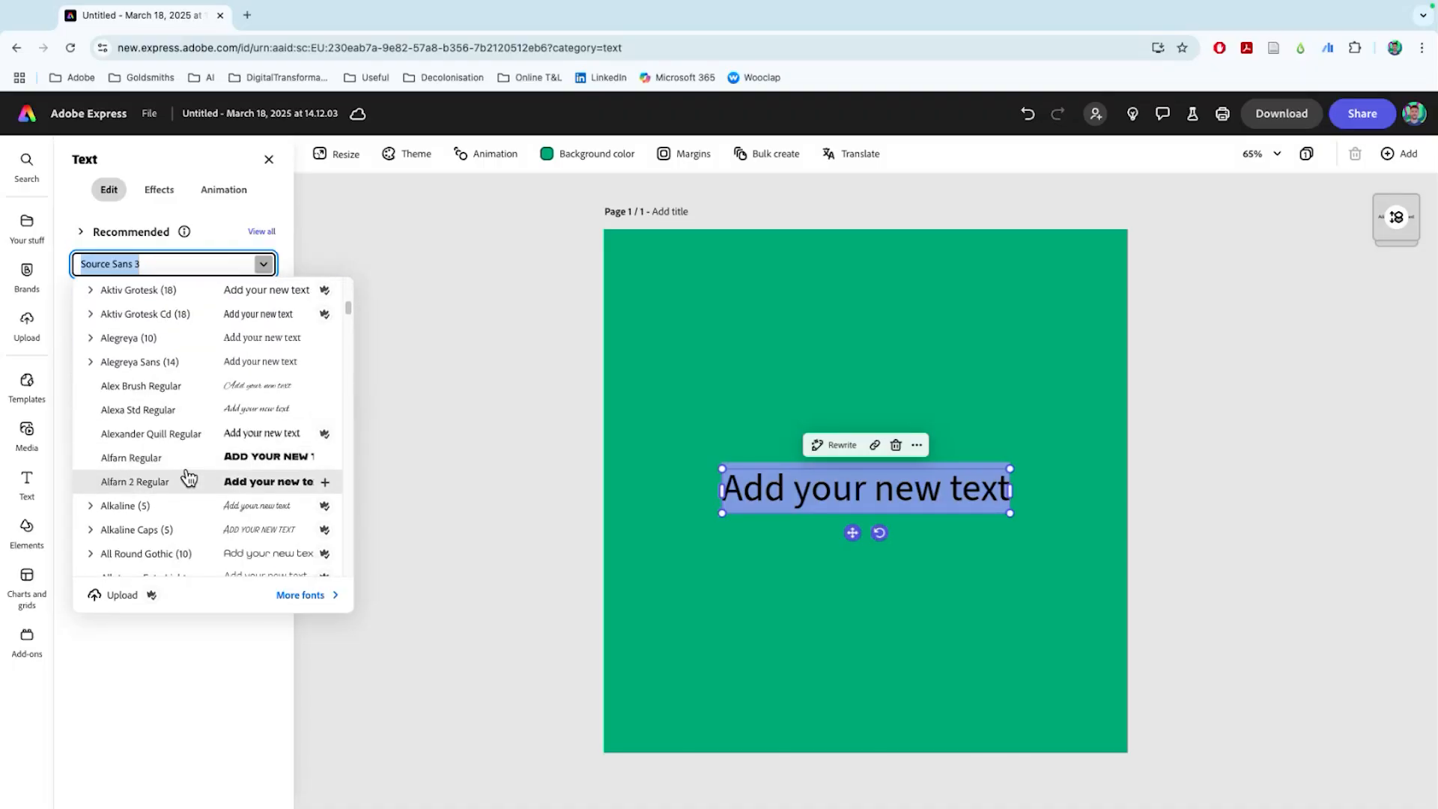
scroll(189, 476, down, 4)
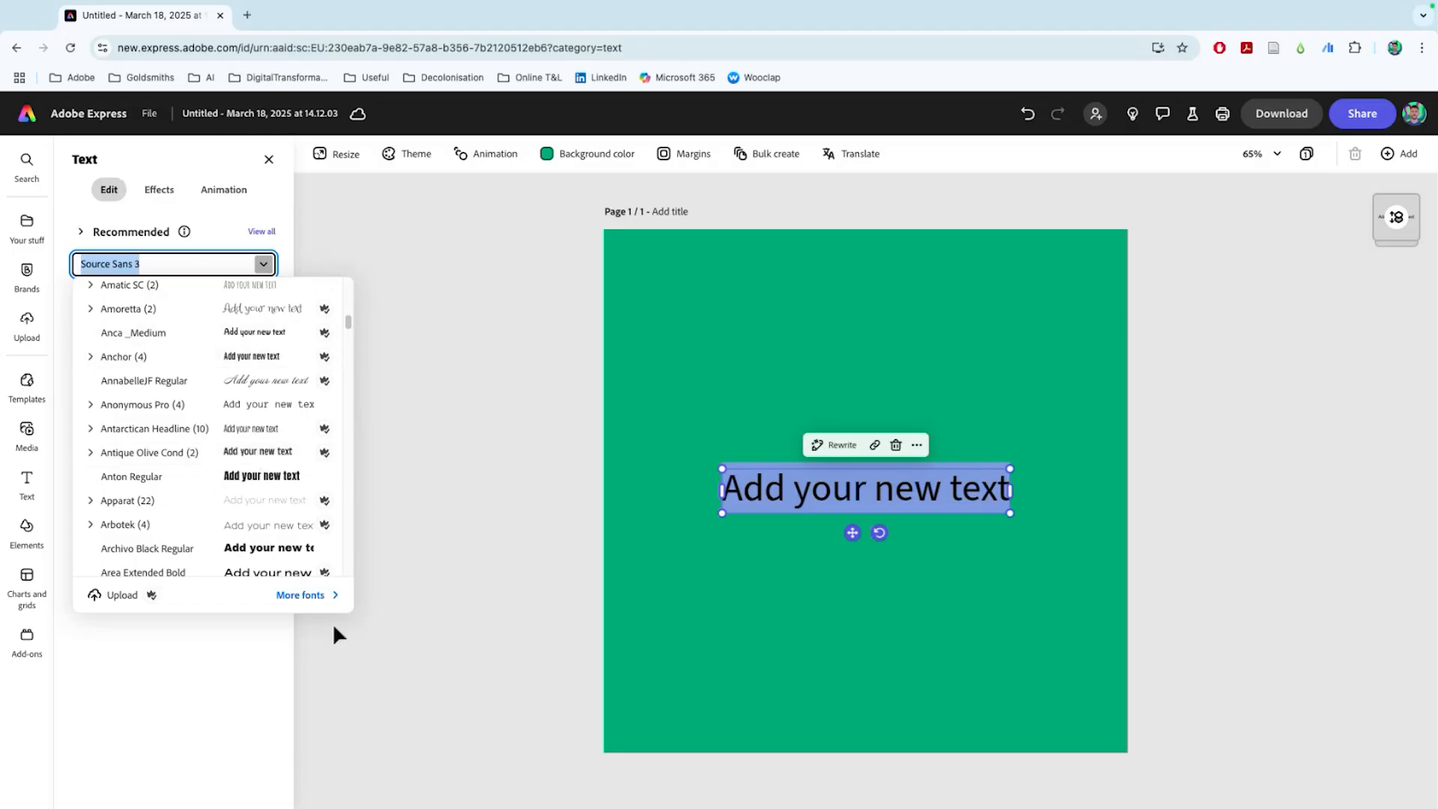
Browse the extra font categories and apply FinalSix Medium from the Friendly category to the new text
click(300, 594)
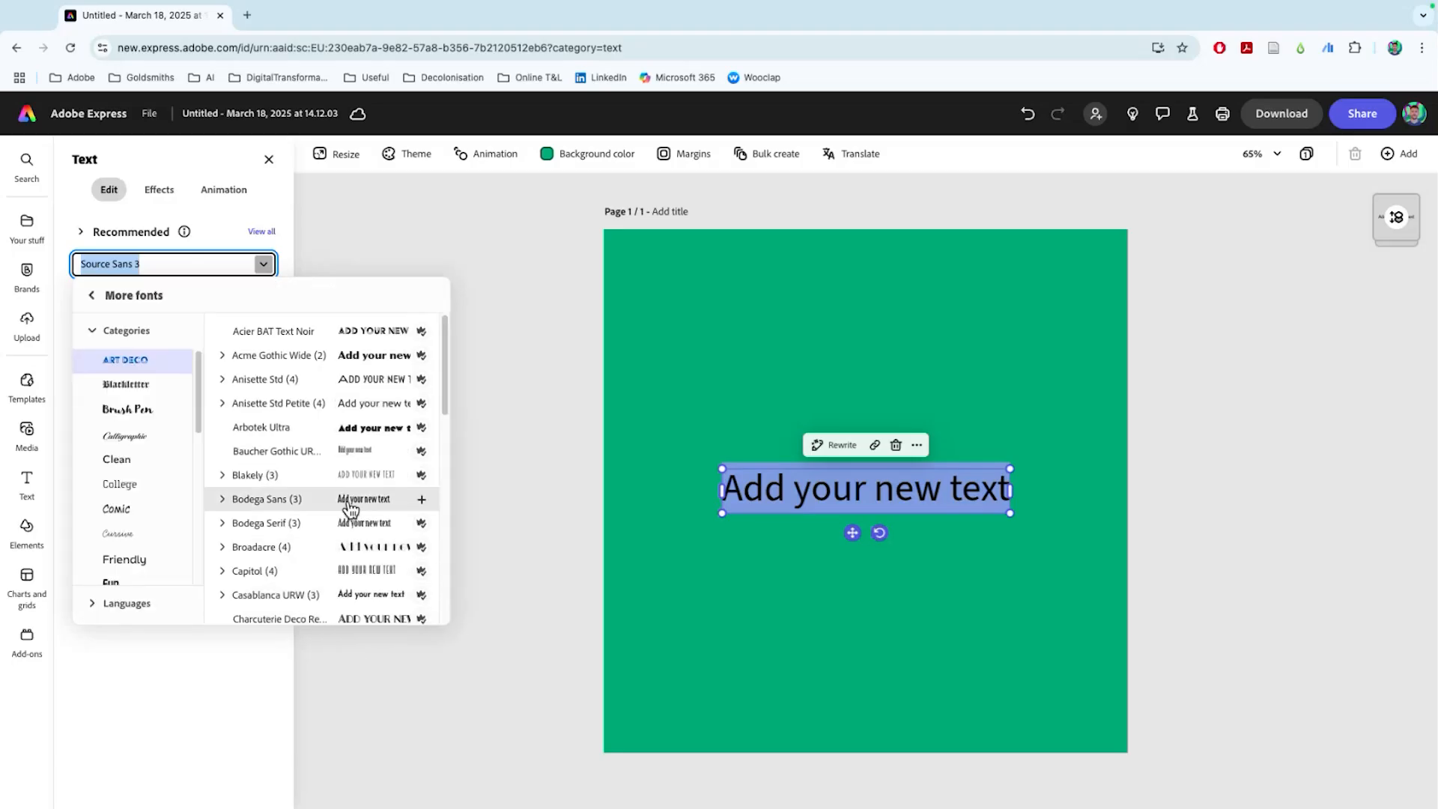
scroll(239, 460, down, 3)
scroll(144, 581, down, 3)
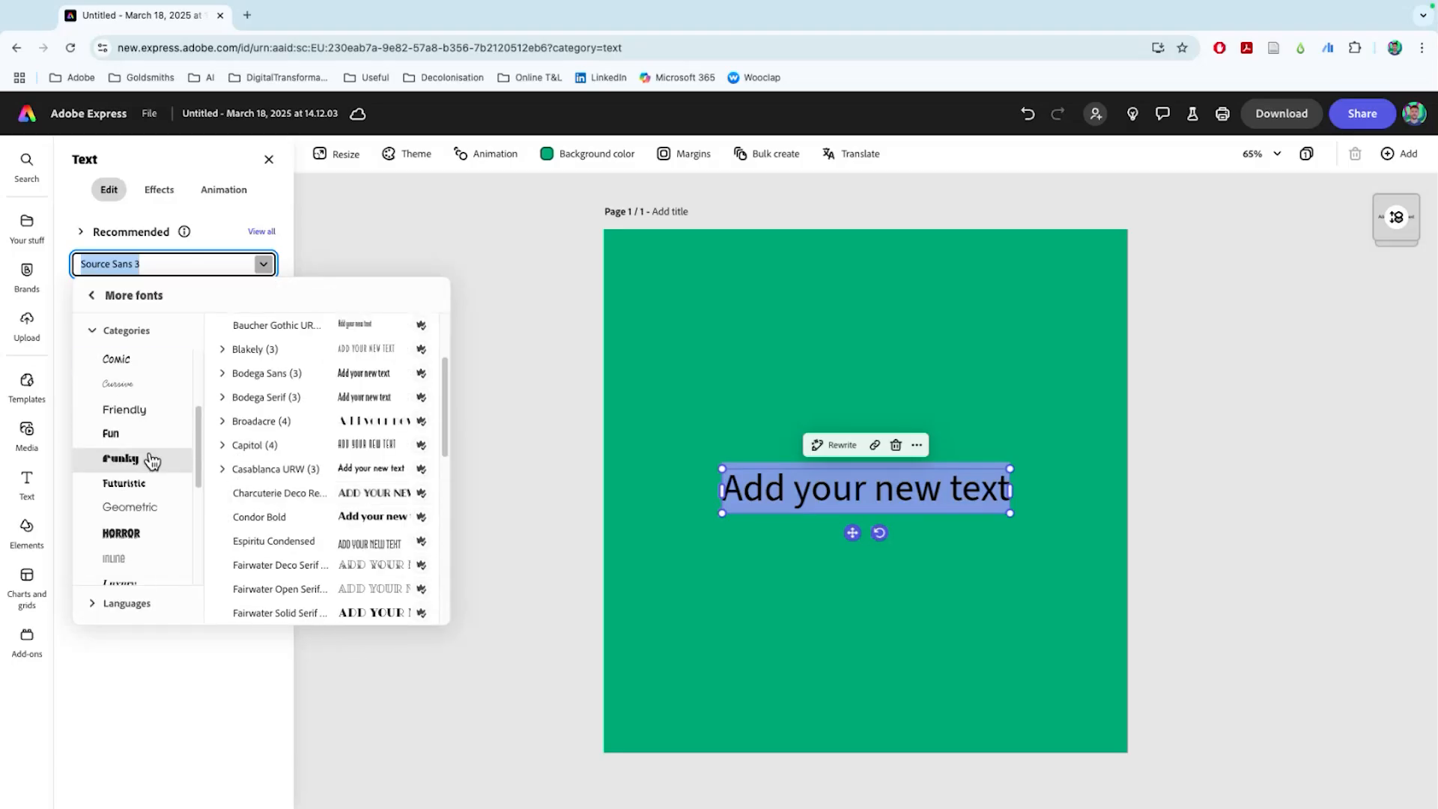
scroll(146, 514, down, 2)
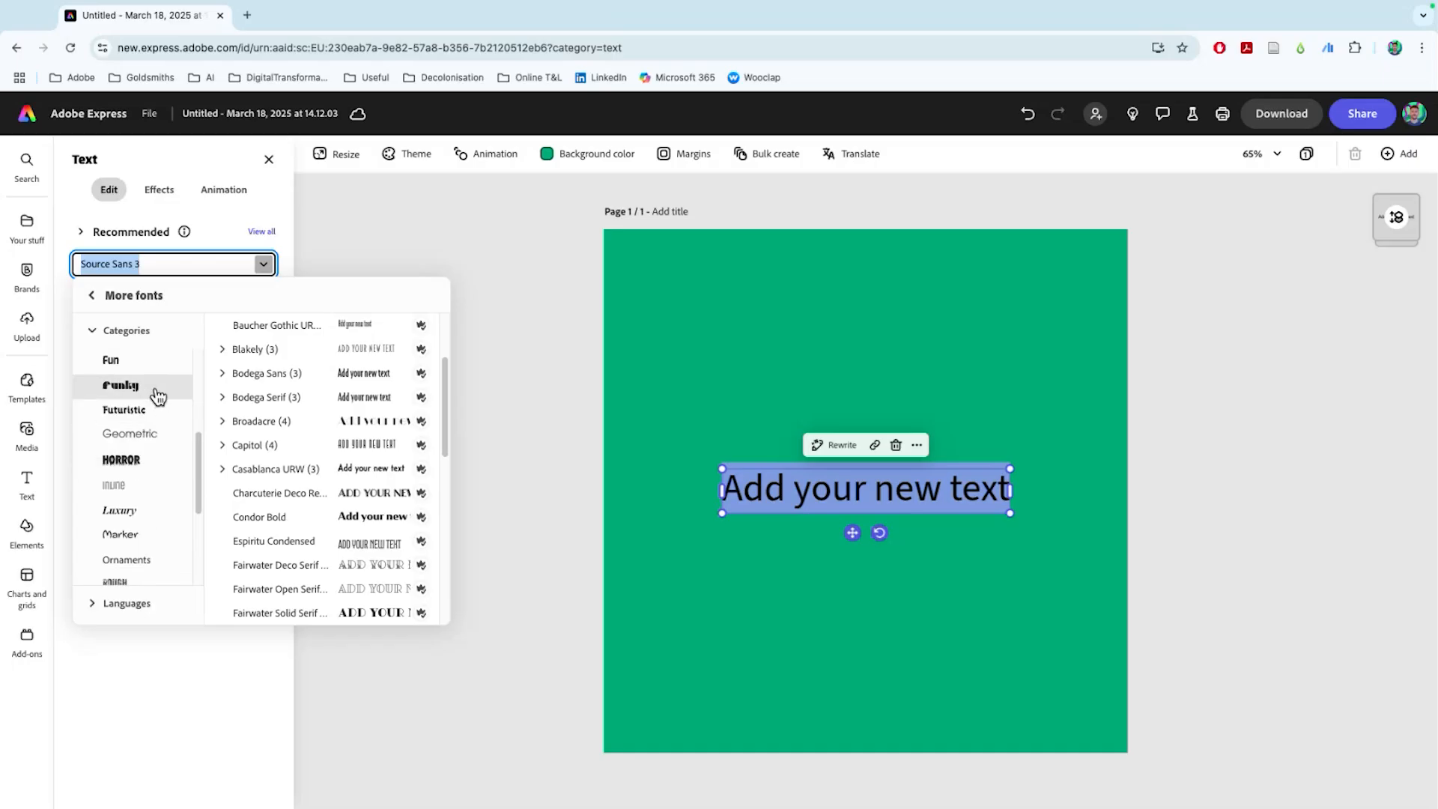
scroll(156, 394, up, 3)
click(139, 456)
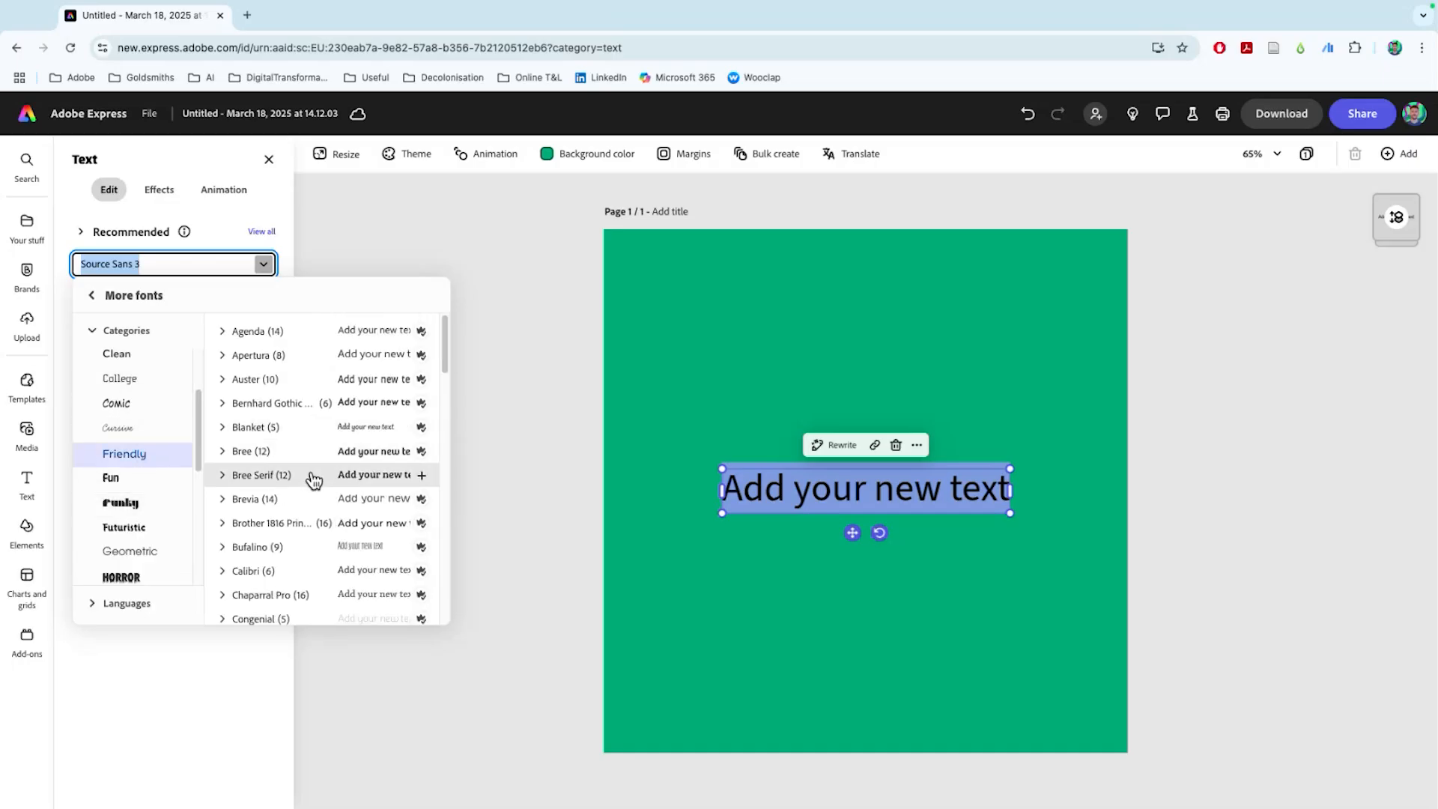
scroll(311, 481, down, 3)
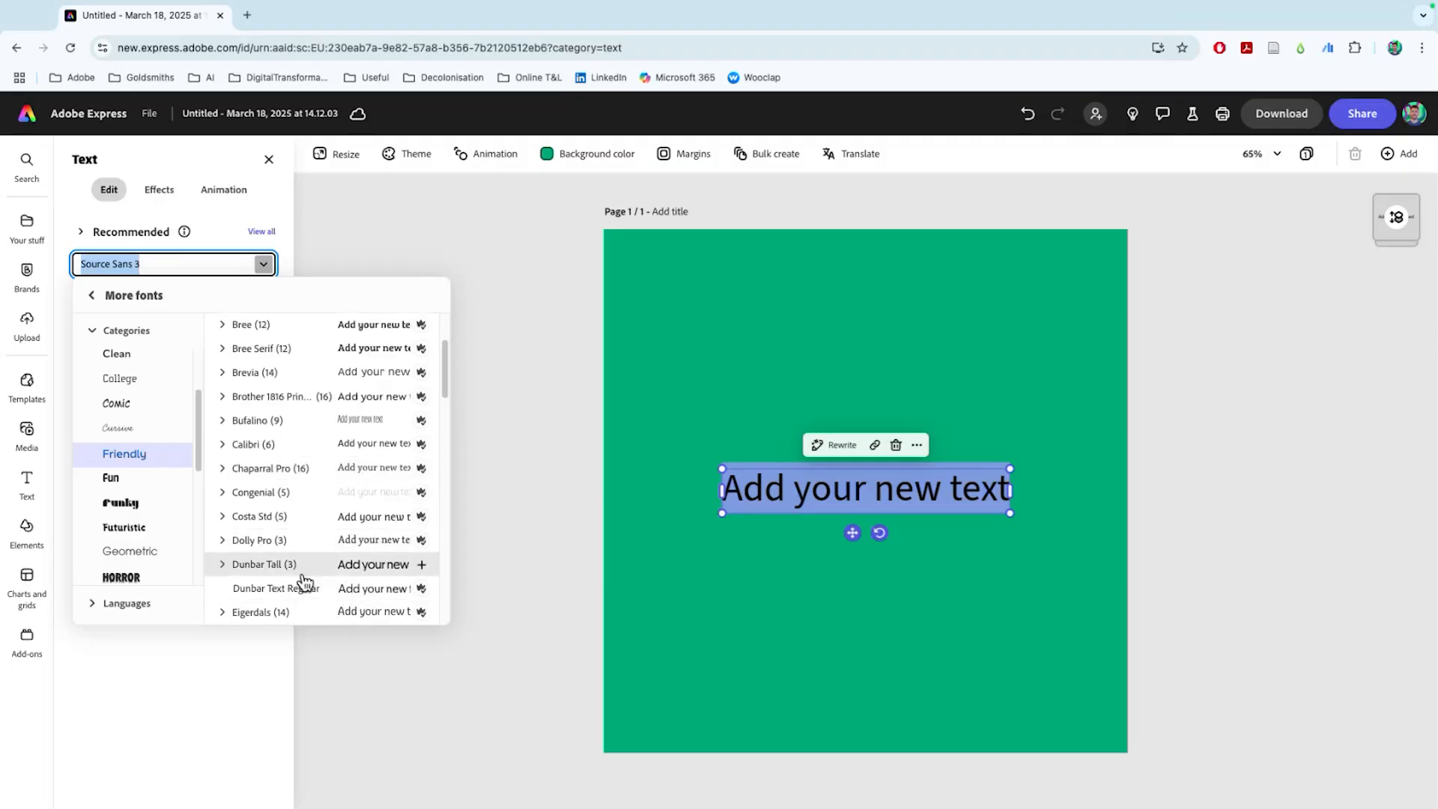
scroll(296, 501, down, 1)
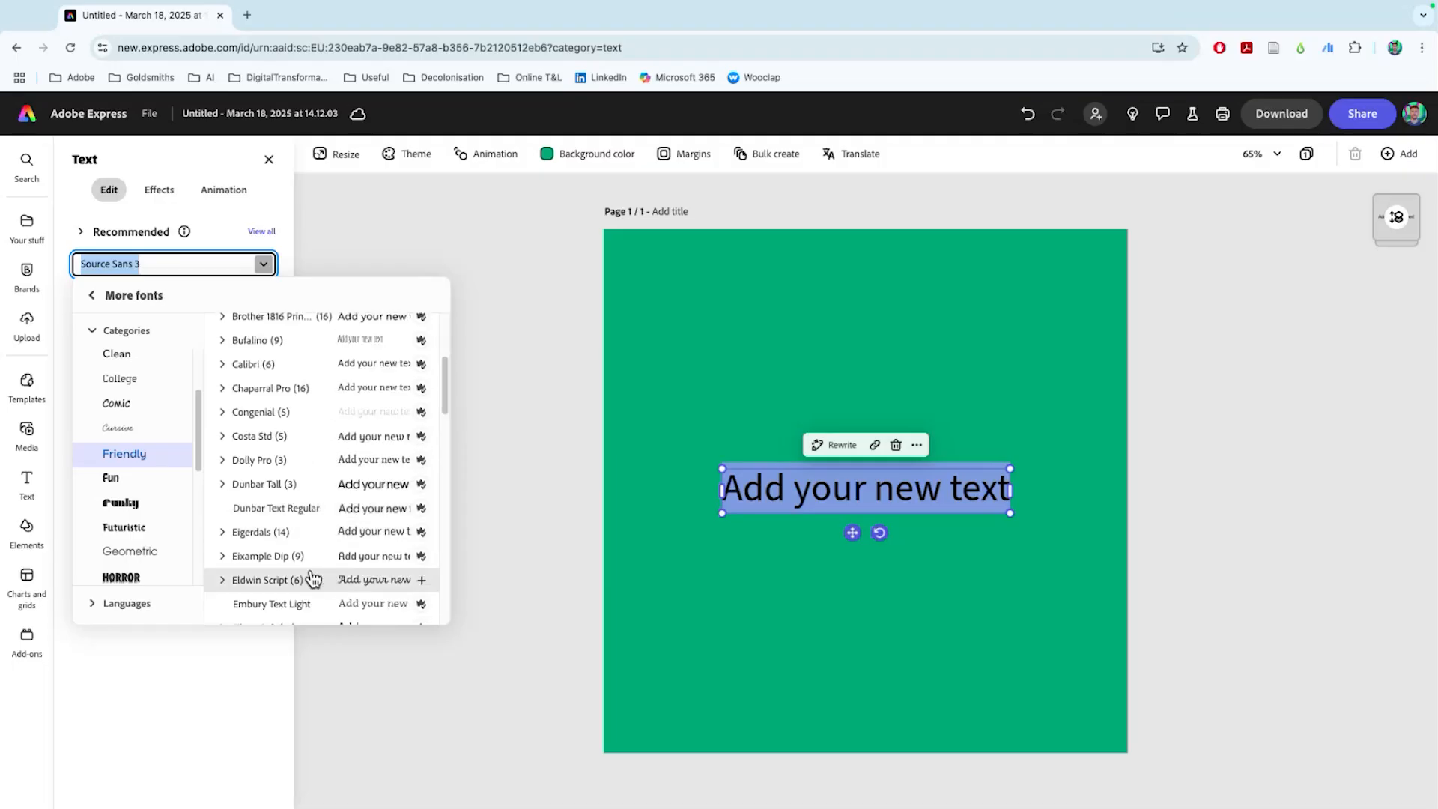
scroll(314, 576, down, 1)
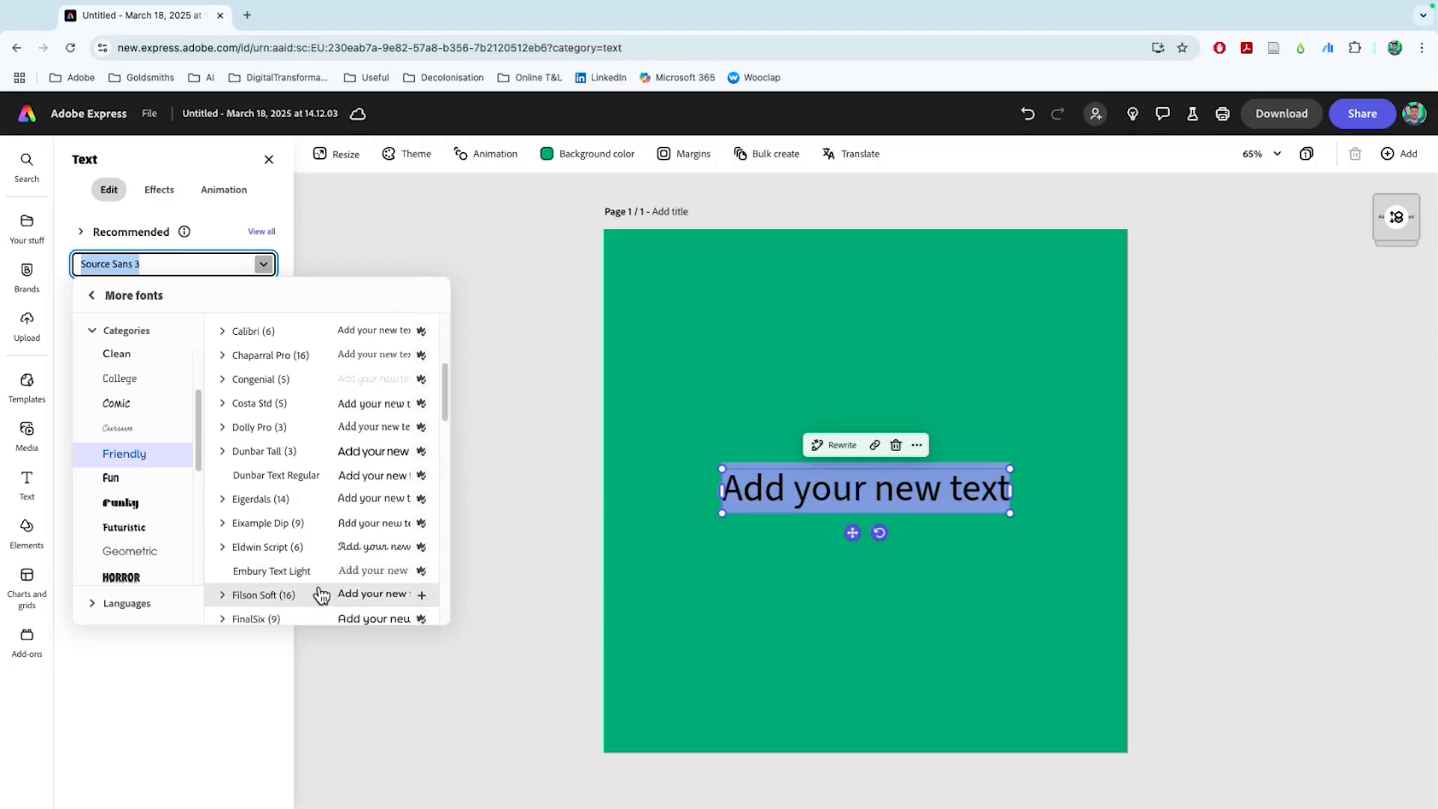
scroll(319, 591, down, 1)
click(319, 592)
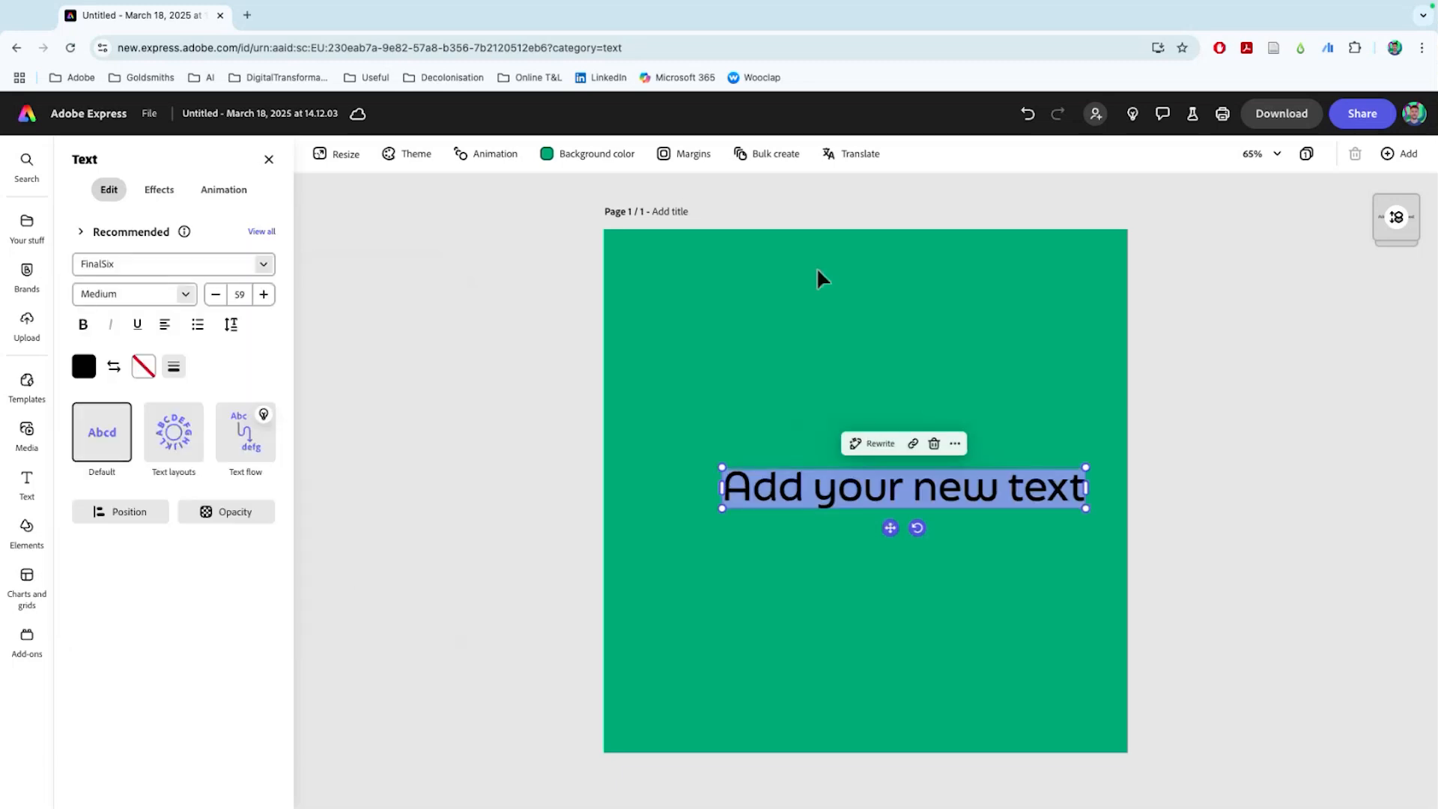
Replace the placeholder text with the heading "Cat Cafe Social"
text(Ca)
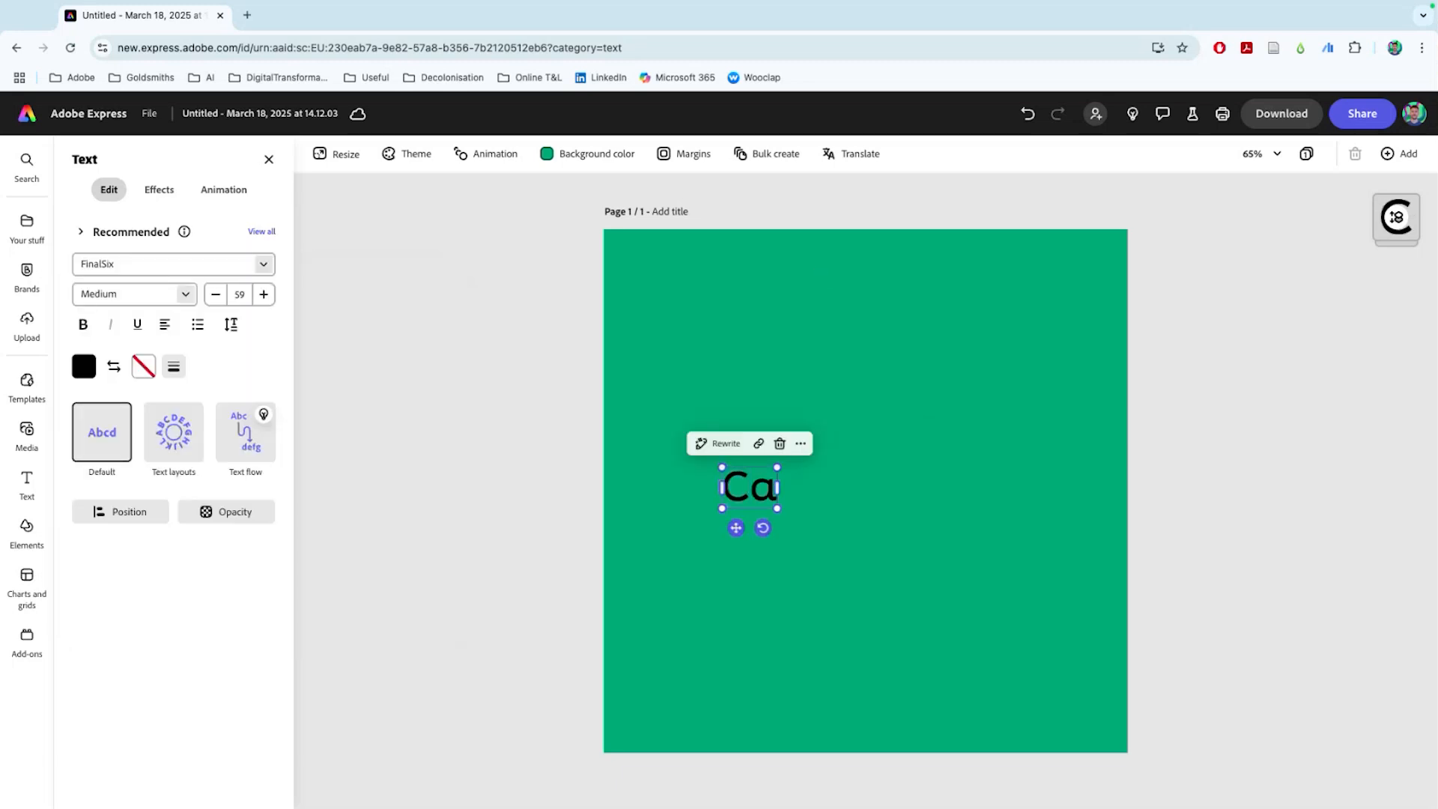
text(t Cafe Social)
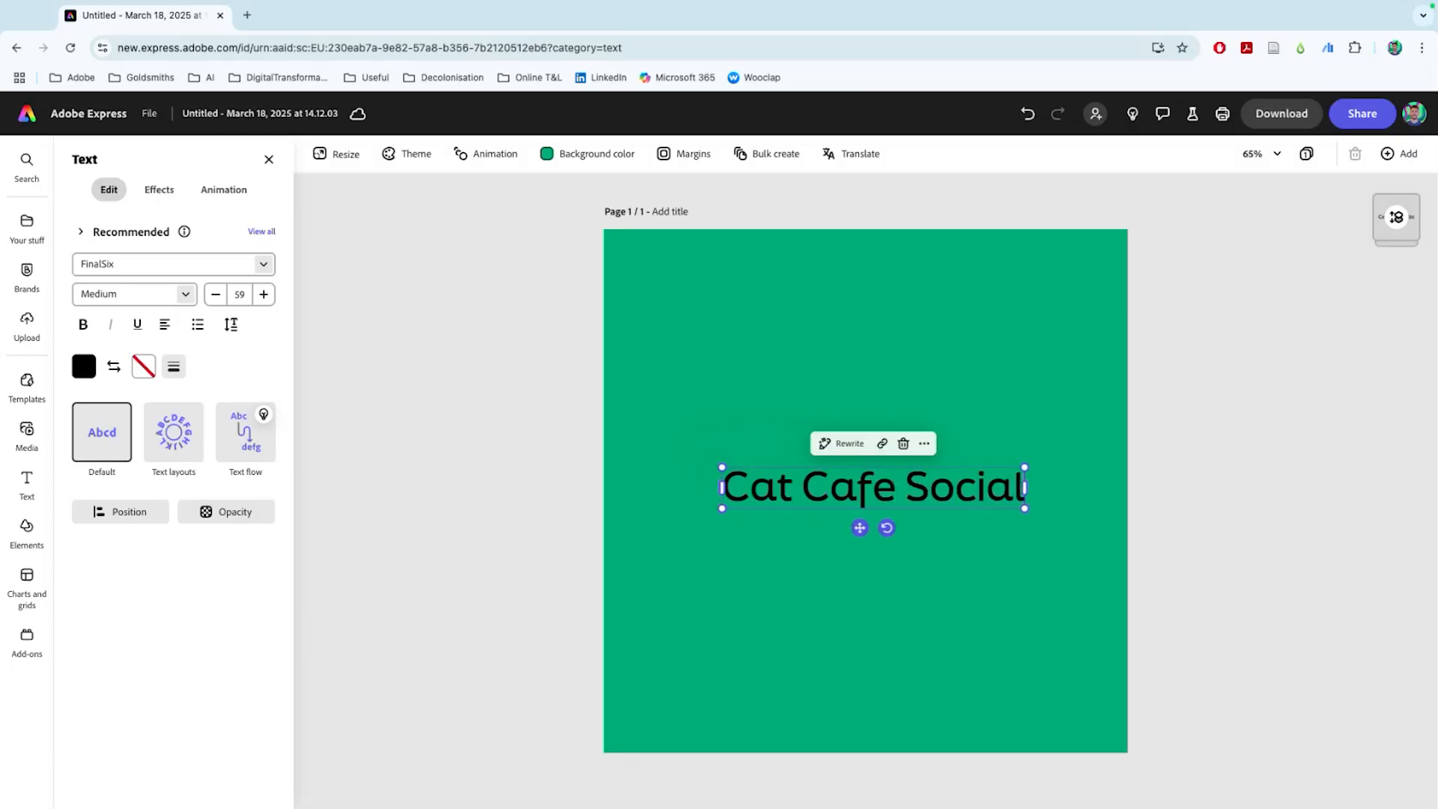
click(563, 342)
Move the heading to the top of the page and enlarge it to font size 99, nearly spanning the page width
click(827, 488)
drag(826, 489, 717, 266)
drag(915, 284, 1069, 443)
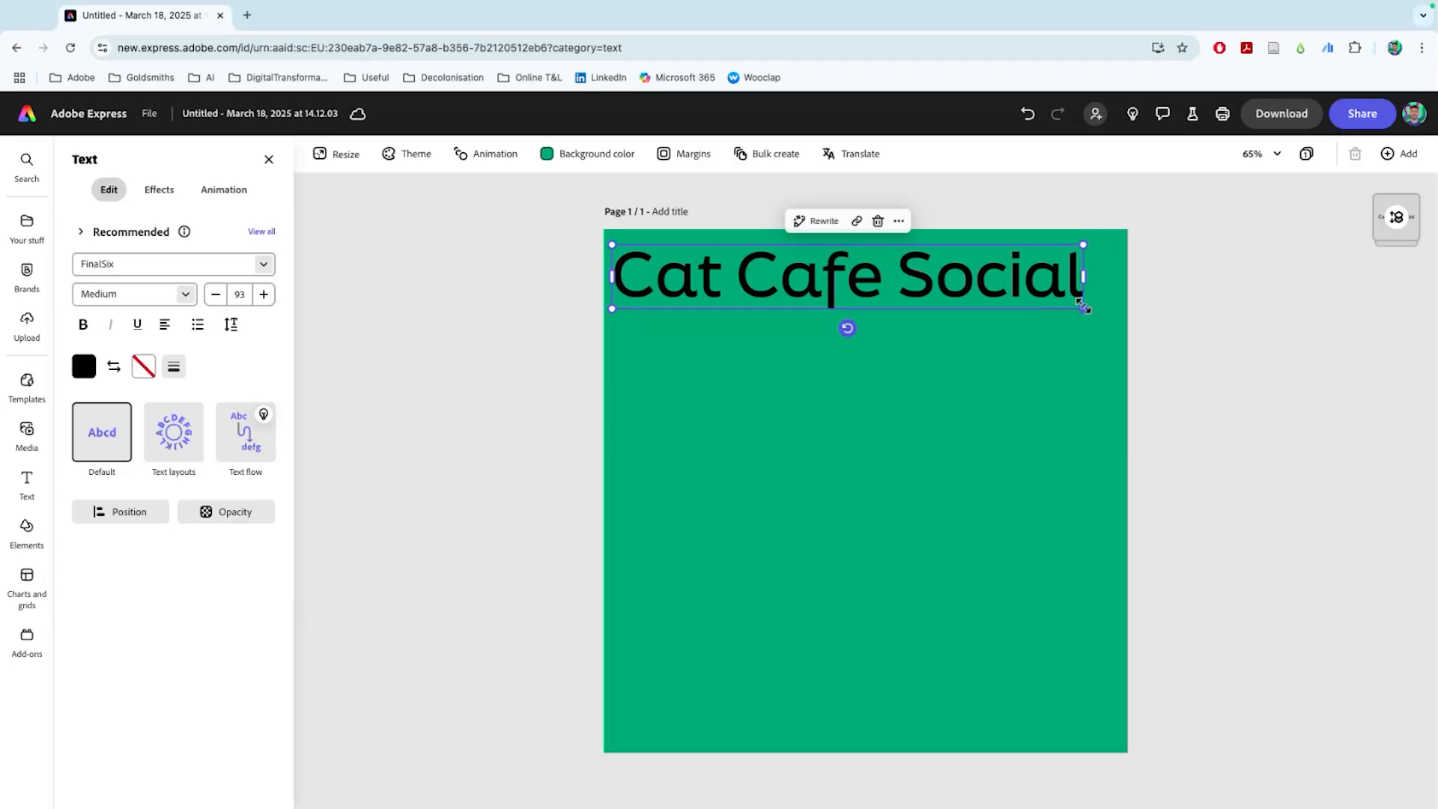
drag(1084, 308, 1116, 315)
Change the heading's fill color to white using the custom color field
click(85, 367)
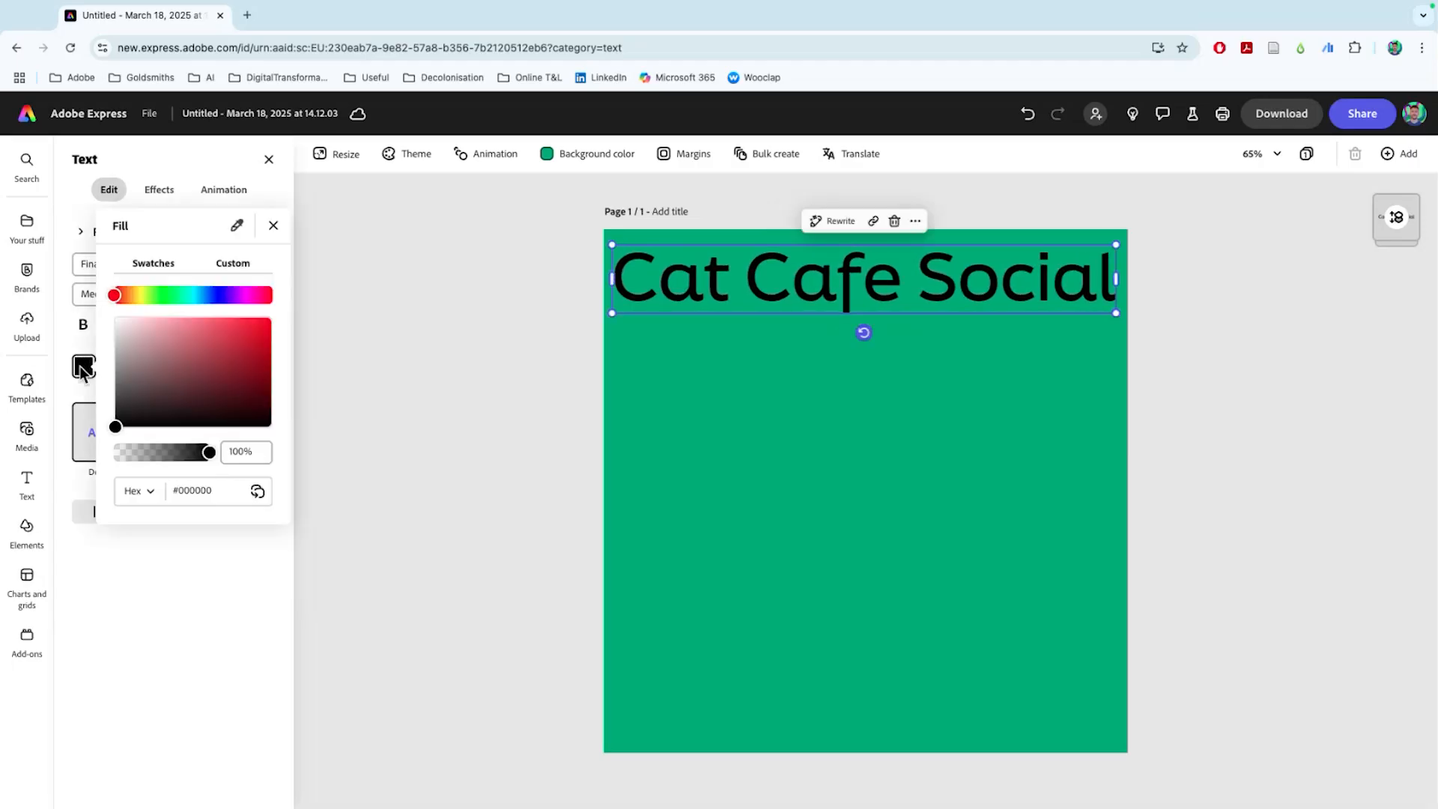
drag(150, 365, 109, 312)
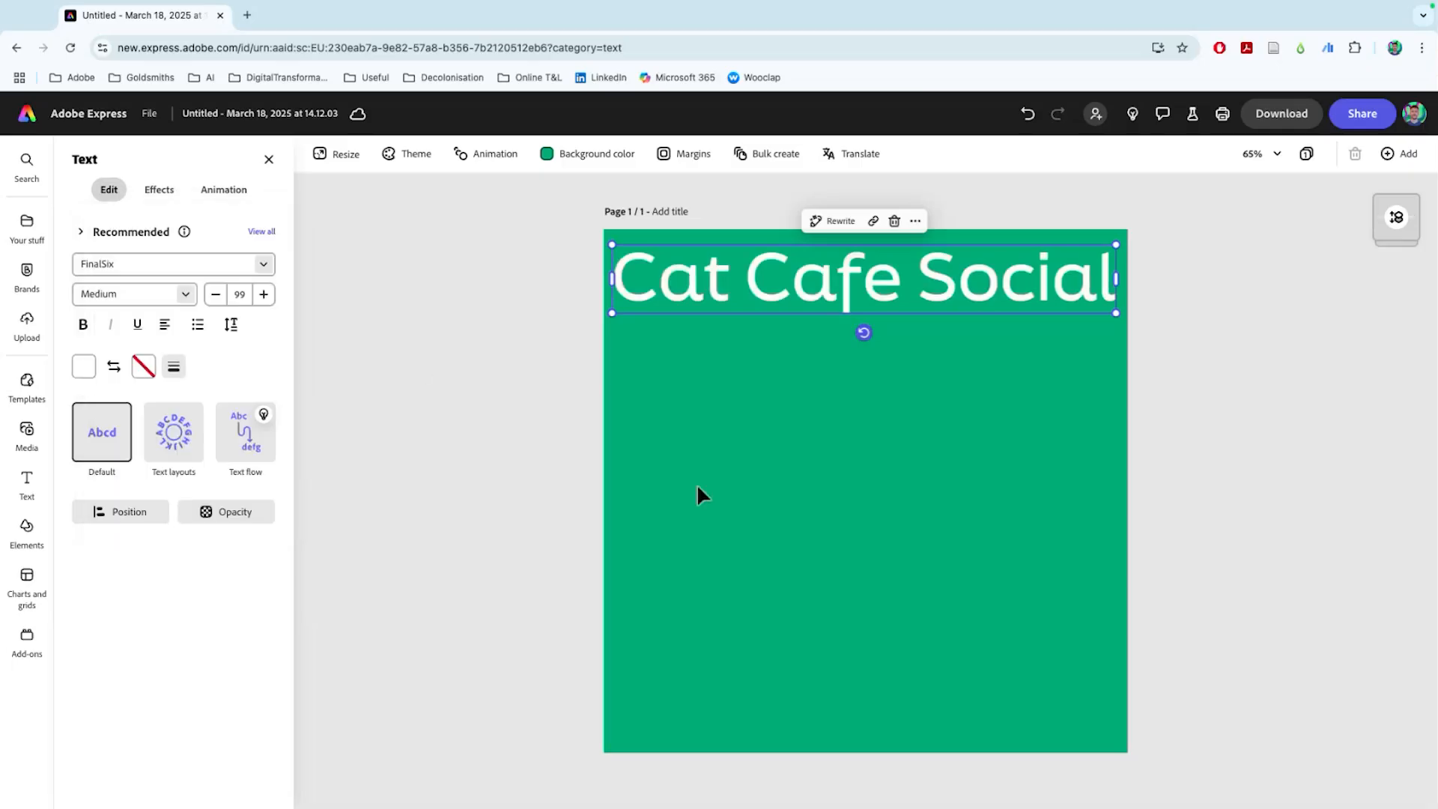
click(395, 509)
Try reducing the heading's font size stepwise to 91, and step it back up to 99
click(708, 283)
click(216, 293)
click(216, 294)
click(217, 294)
click(216, 294)
click(216, 294)
click(217, 293)
click(216, 294)
click(217, 293)
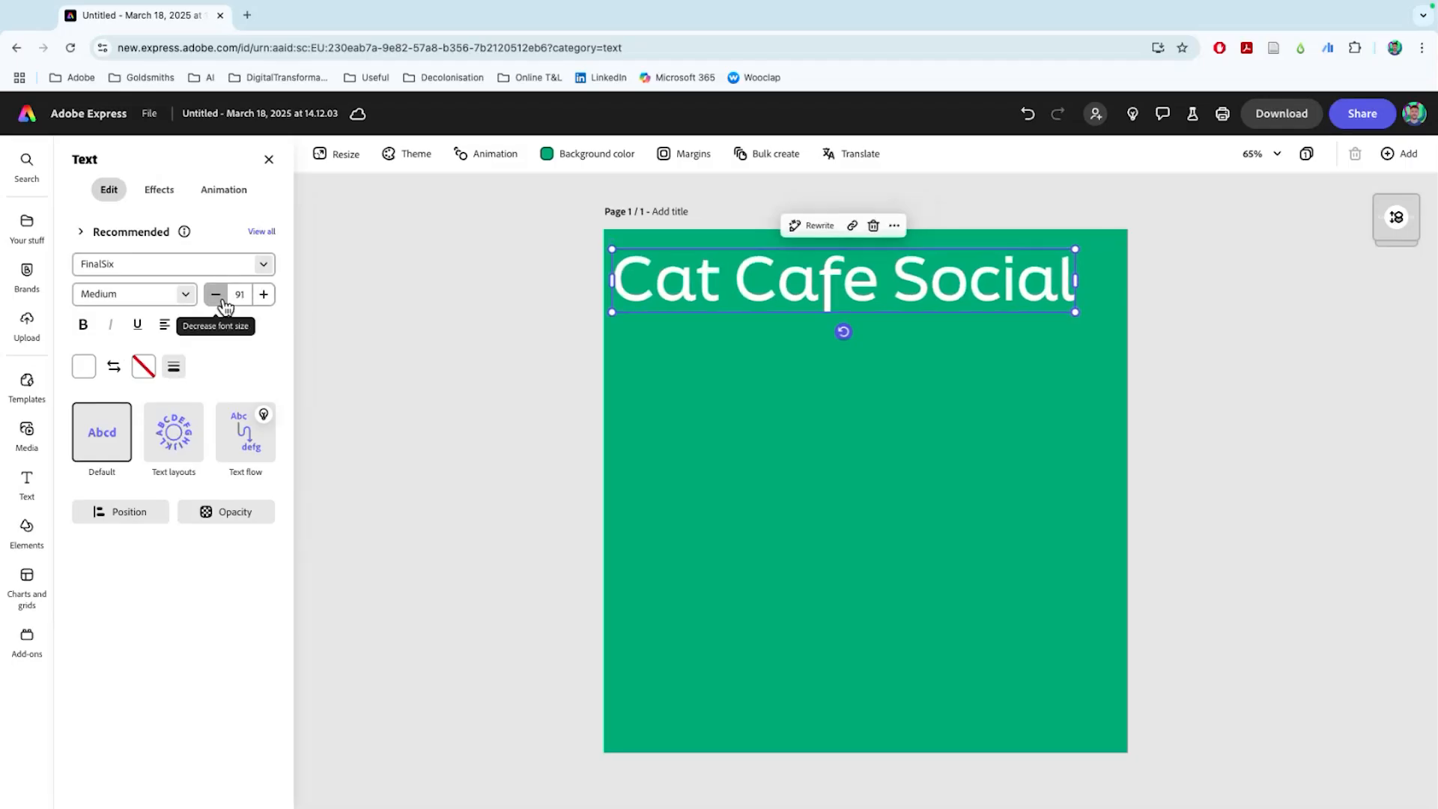
click(263, 293)
click(263, 294)
click(263, 294)
click(263, 294)
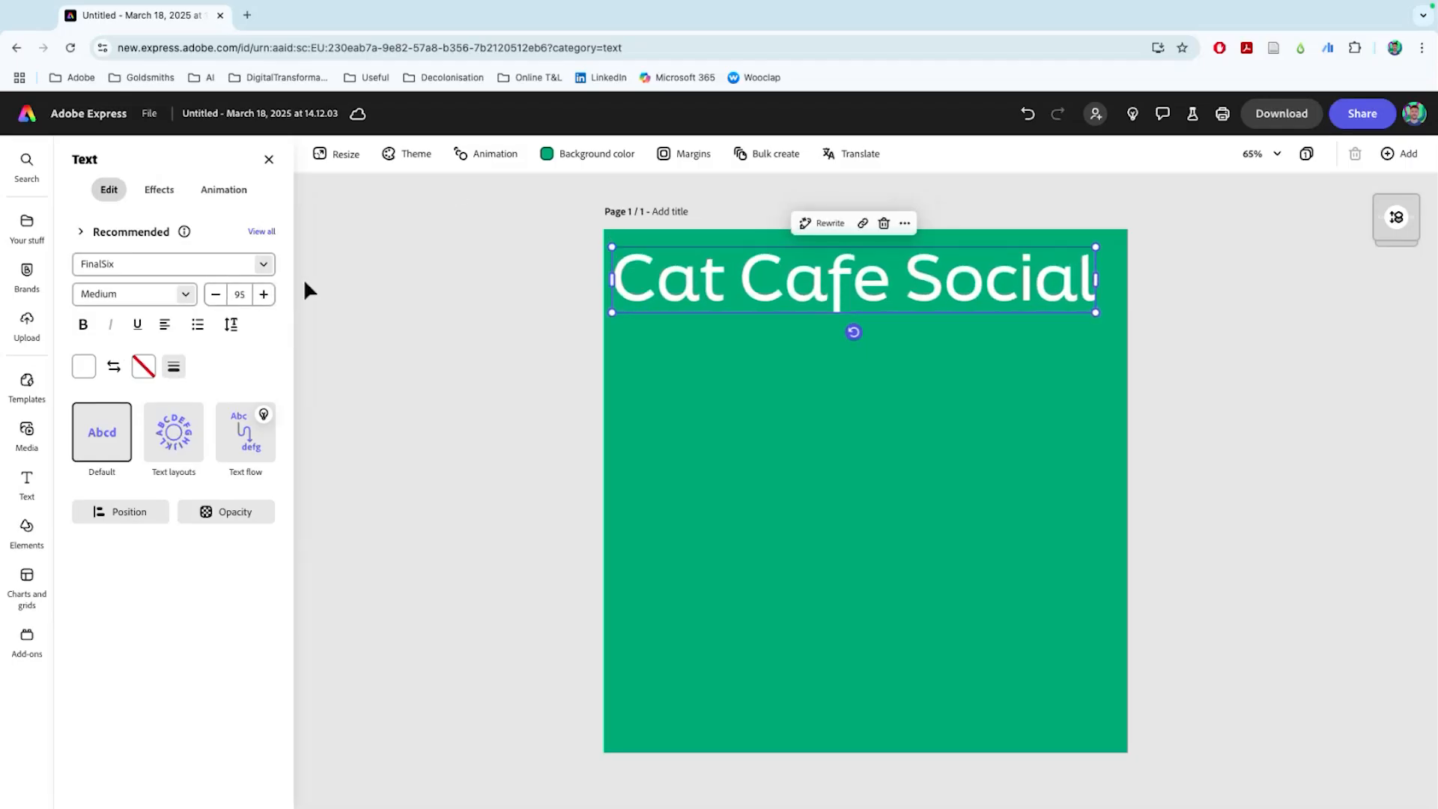
click(263, 293)
click(263, 294)
click(263, 293)
click(263, 294)
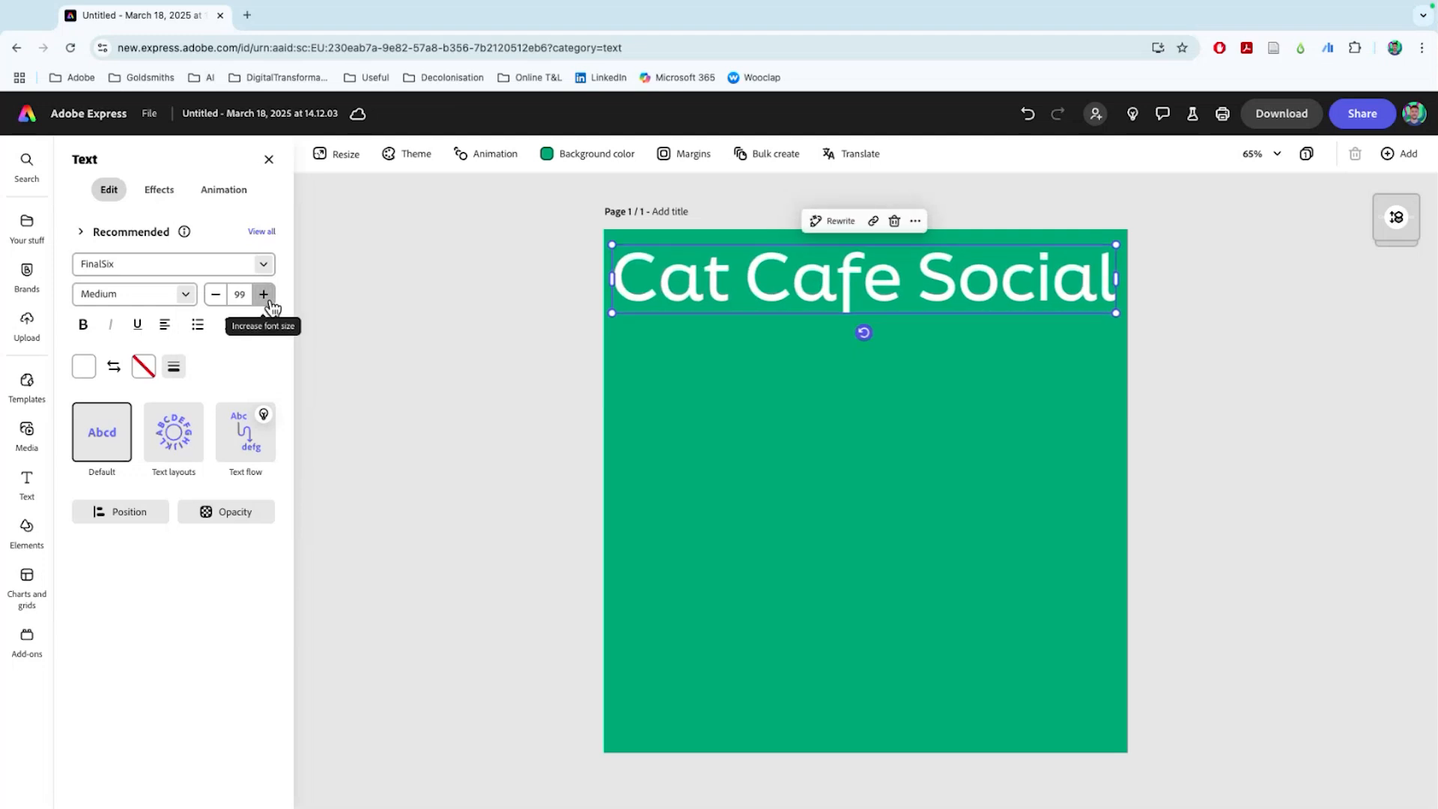
Move the heading slightly higher and align it with the page's vertical center guide
click(578, 361)
click(784, 284)
drag(780, 312, 786, 268)
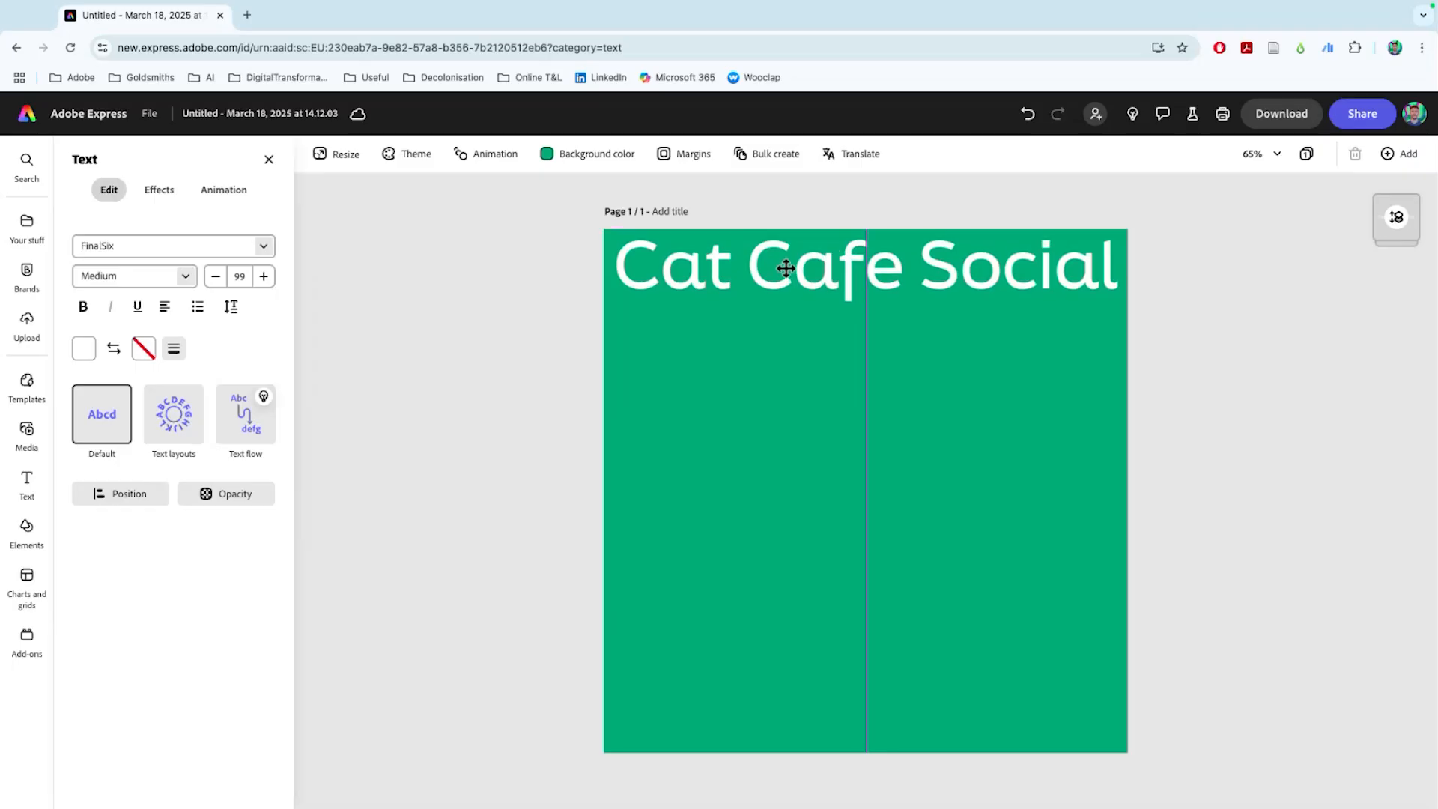
click(568, 386)
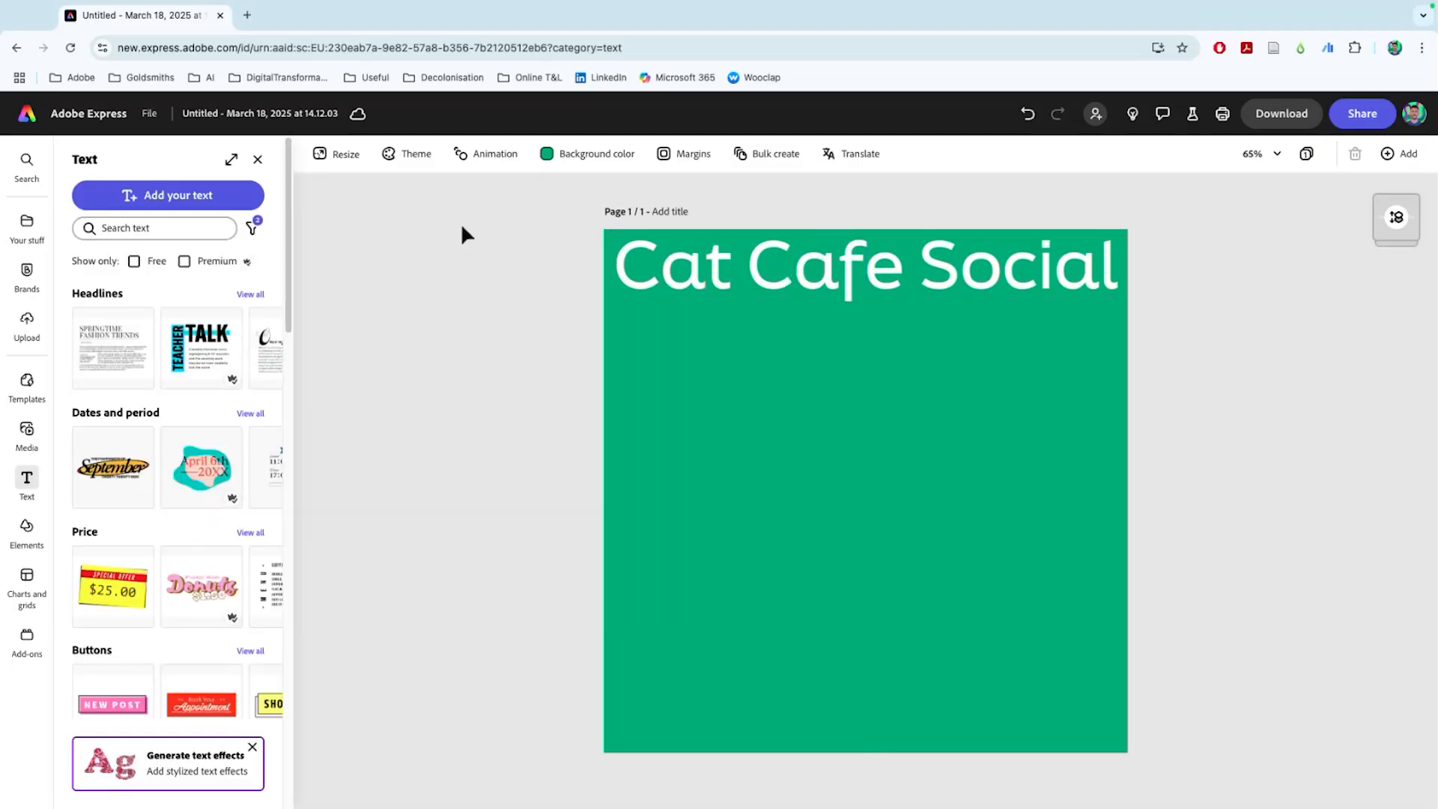
Add a second text box with the lines "When:" and "Where:" in the middle of the page
click(185, 193)
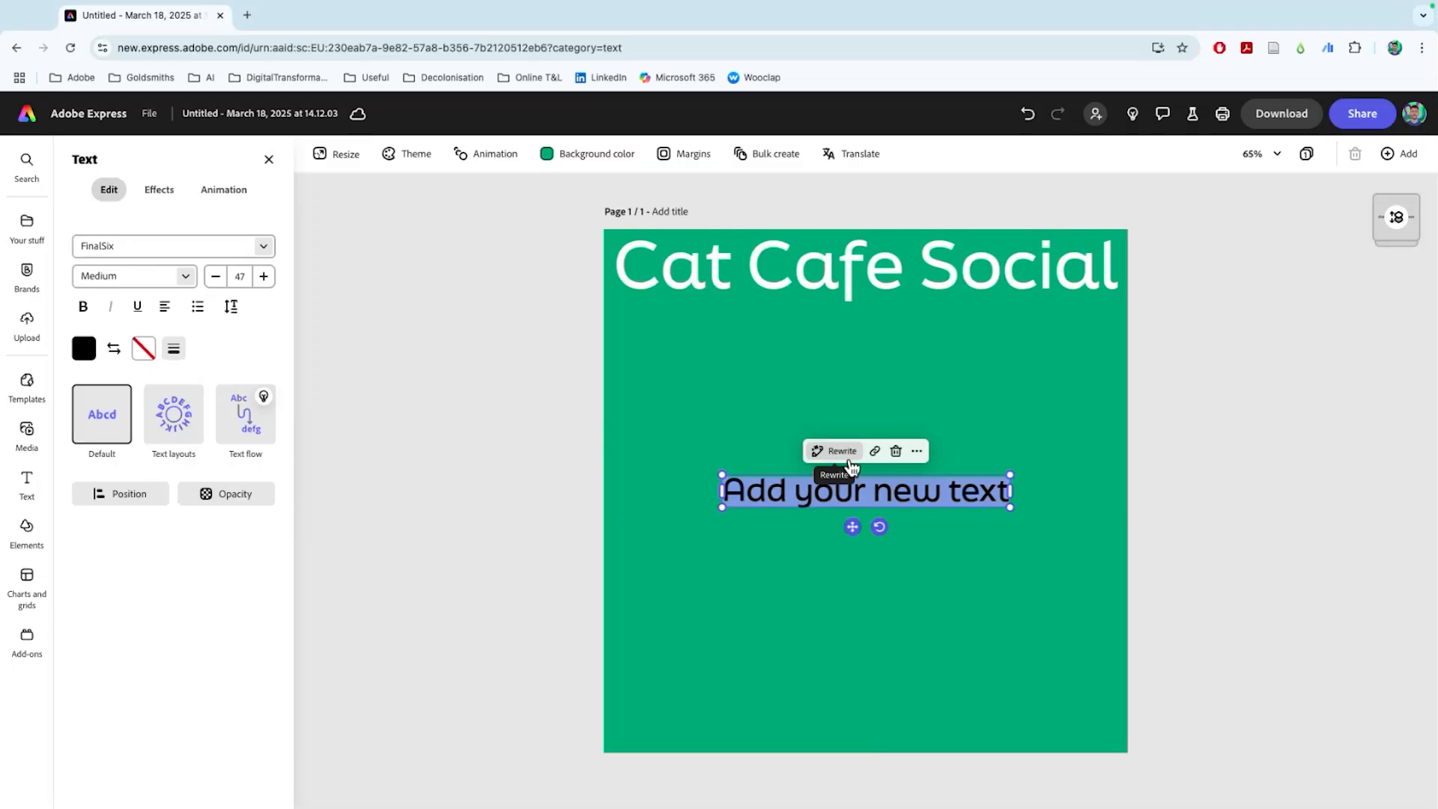
text(When:)
key(Return)
text(Where)
text(:)
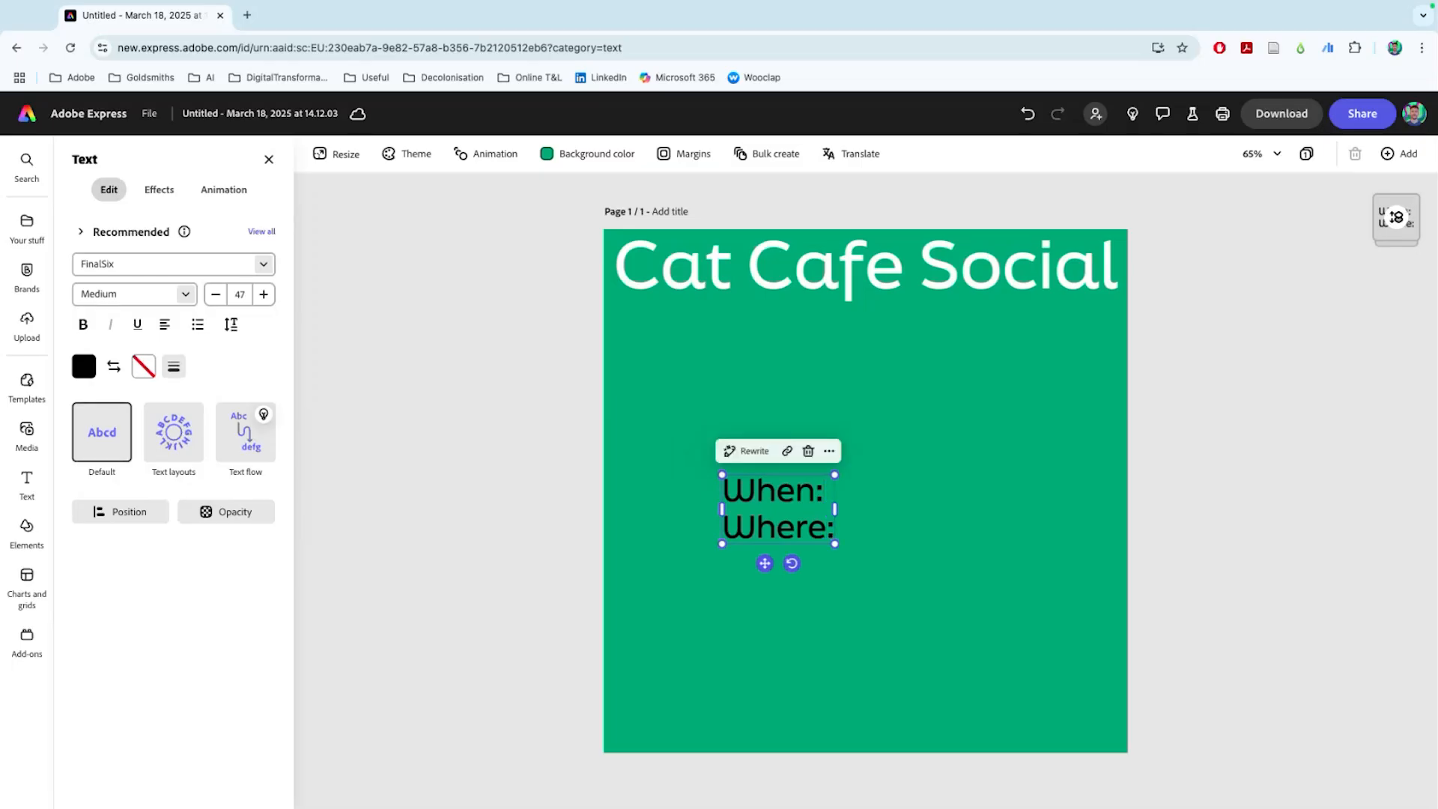
Complete the "When:" line with the date "21st March 2025", capitalizing the month
text(21)
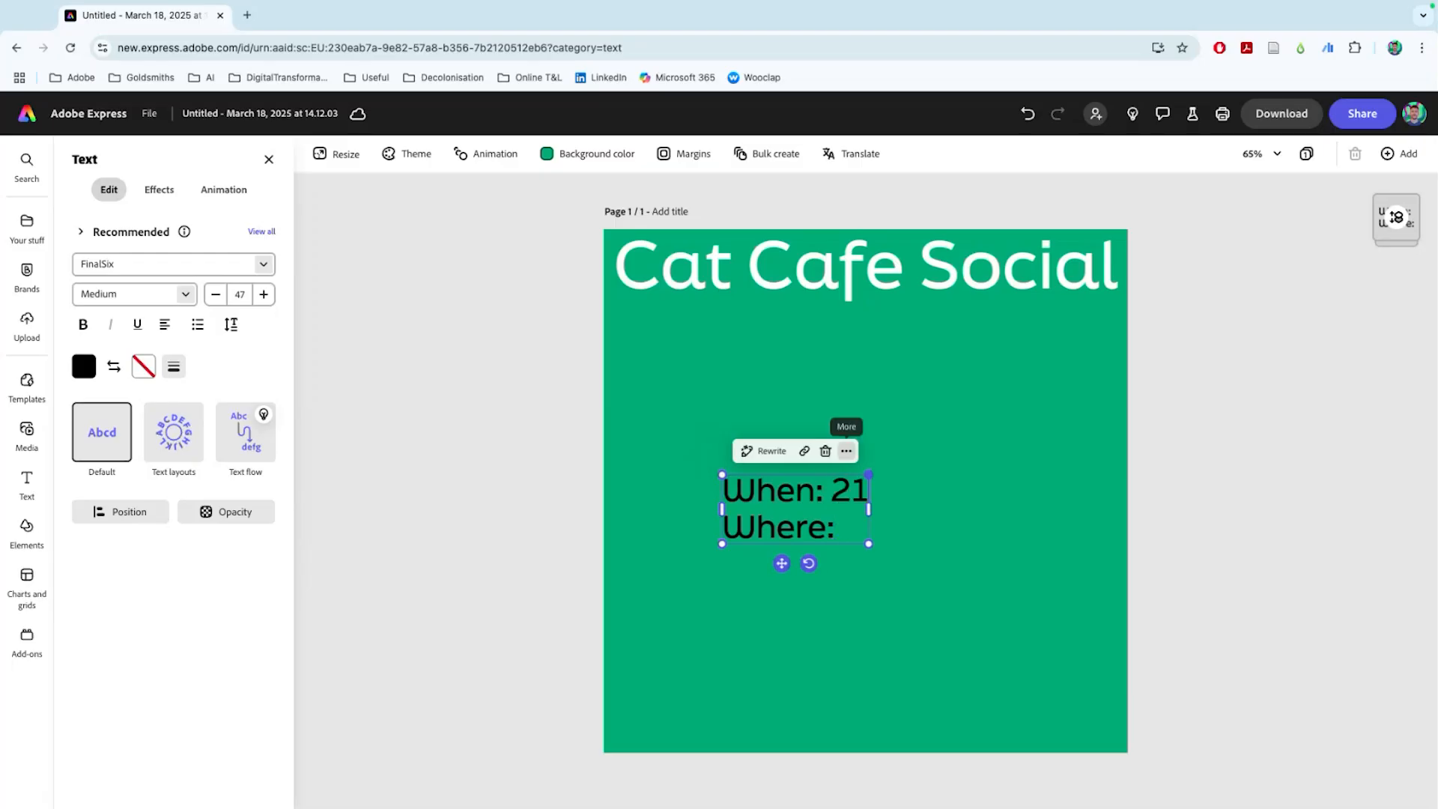
text(st)
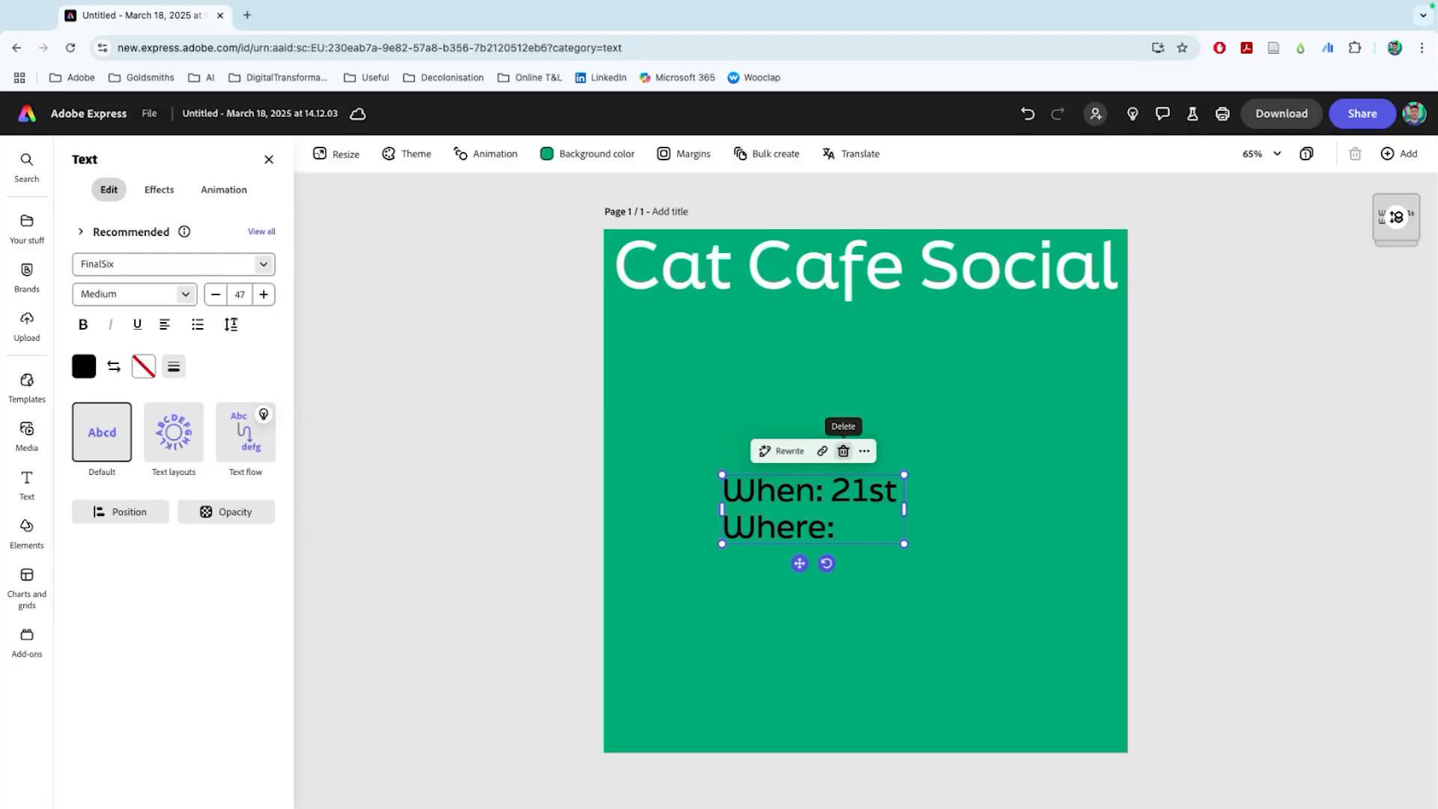
text( march)
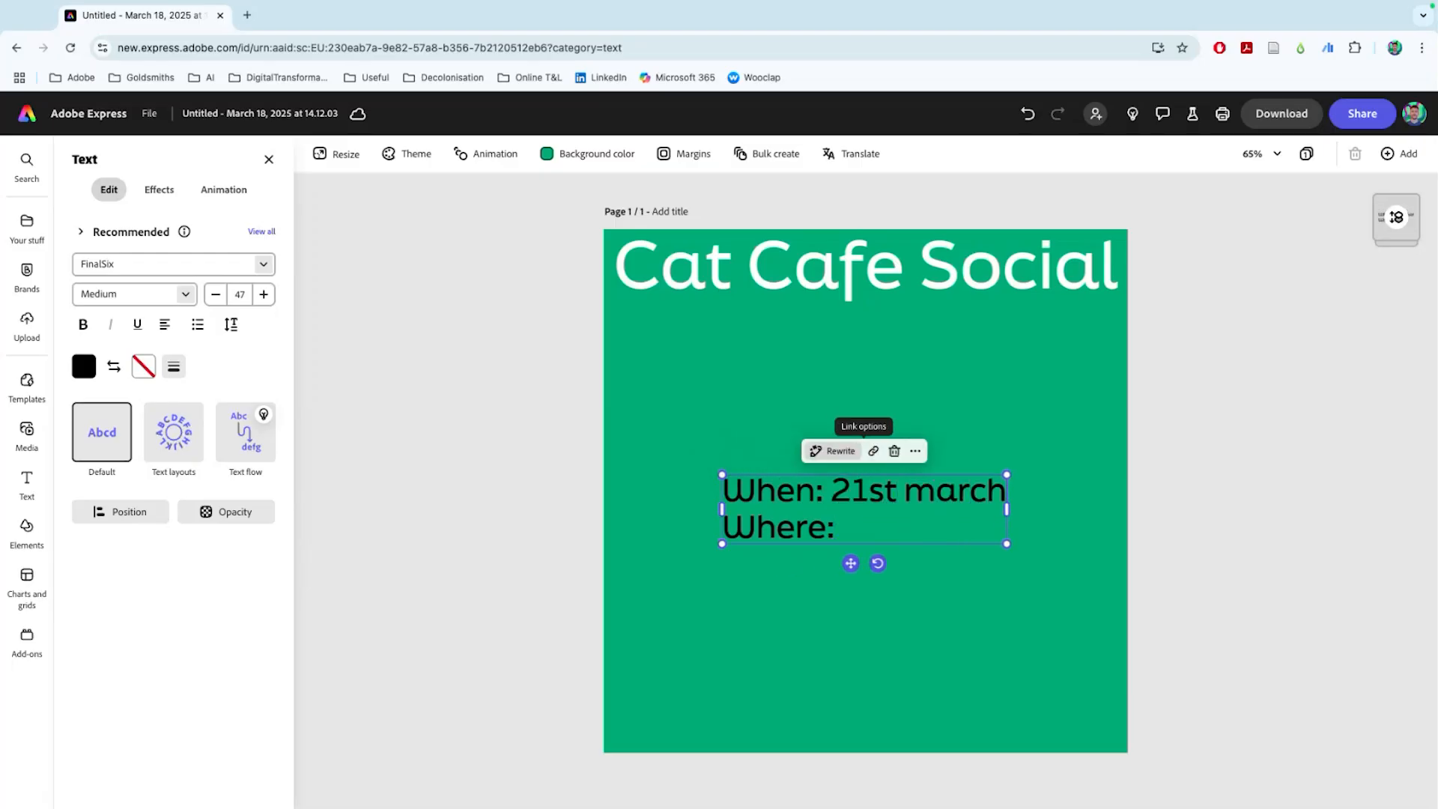
key(BackSpace)
key(BackSpace)
key(BackSpace)
key(BackSpace)
key(BackSpace)
key(BackSpace)
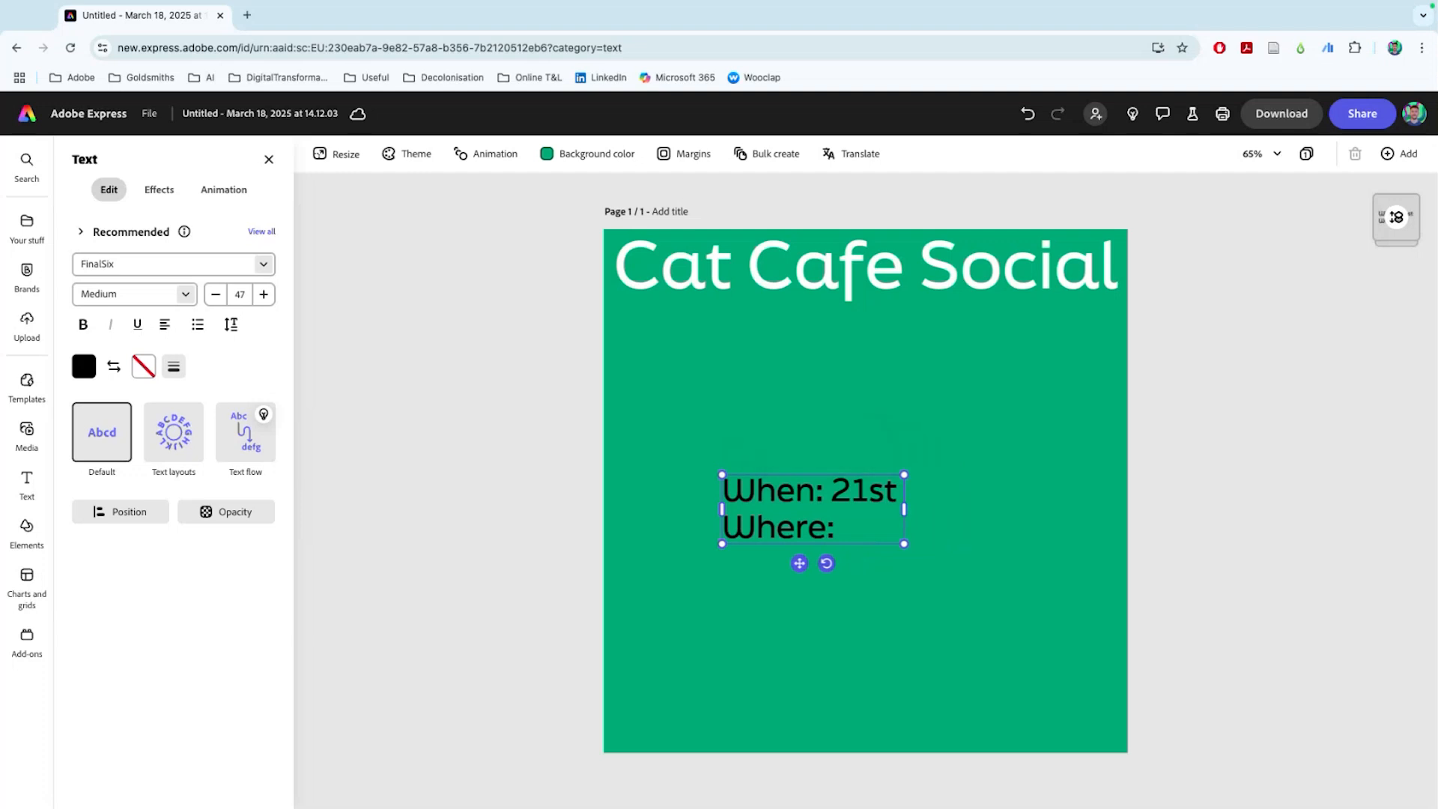
text(March 2025)
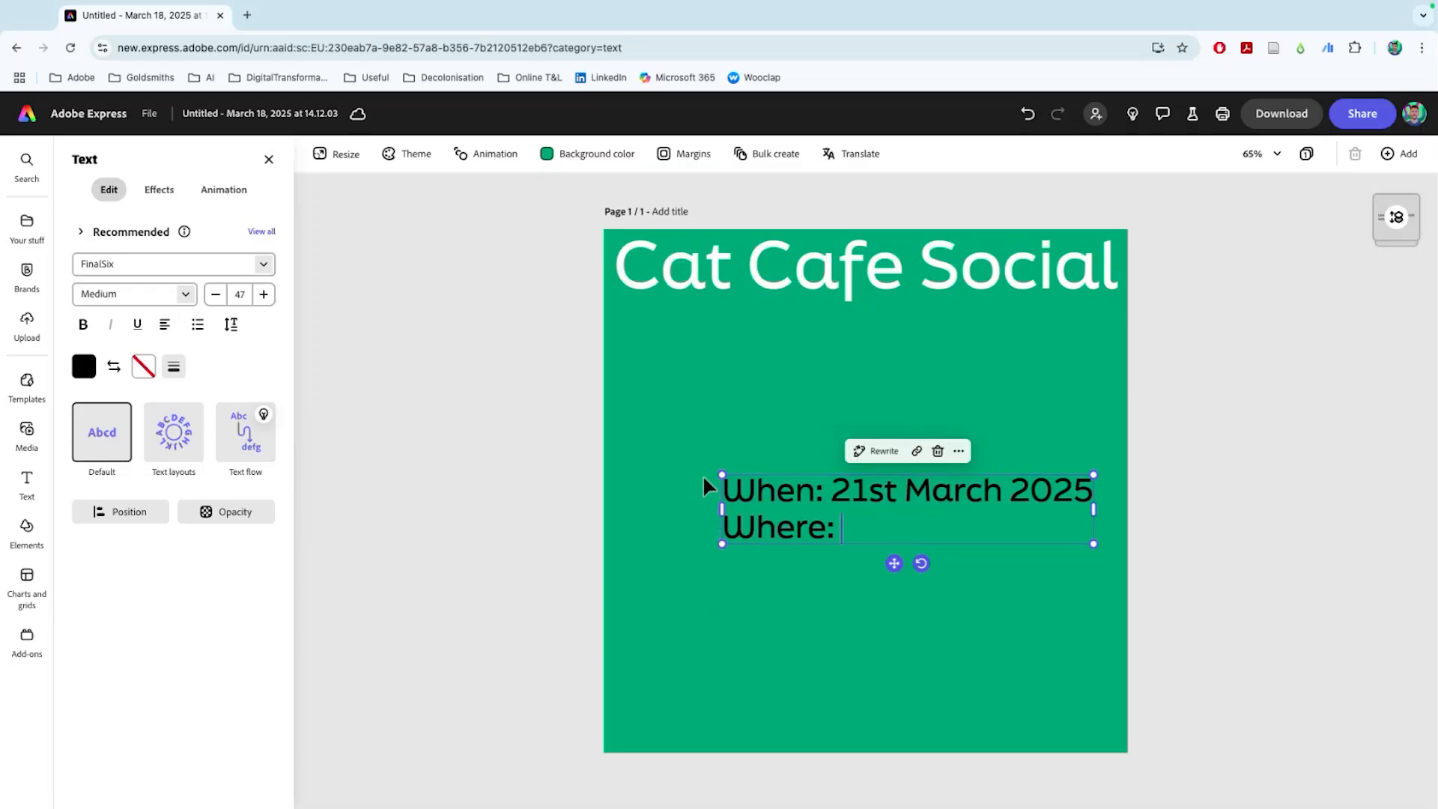
Open Google Maps in a new browser tab and search it for "cat cafe"
click(252, 17)
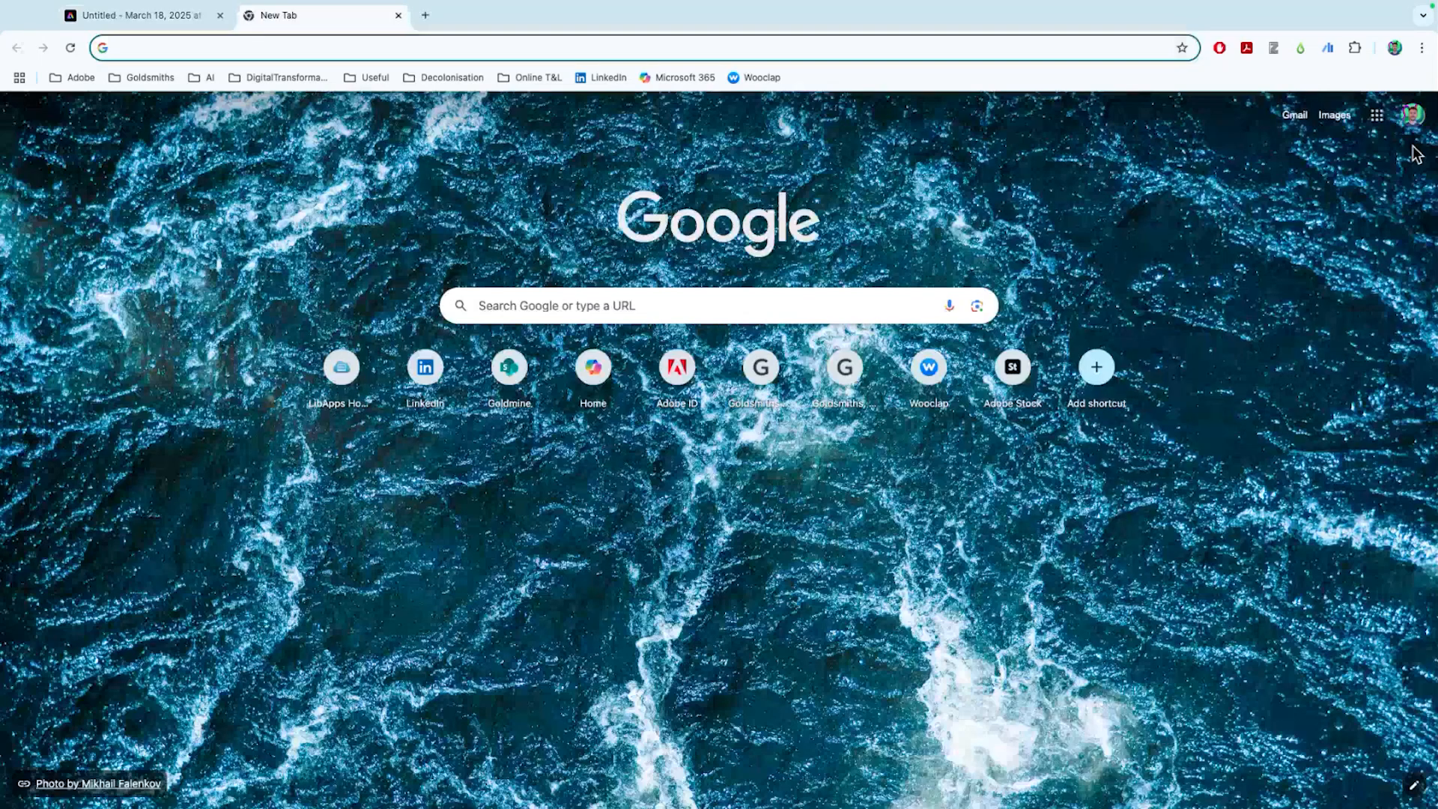
click(1377, 115)
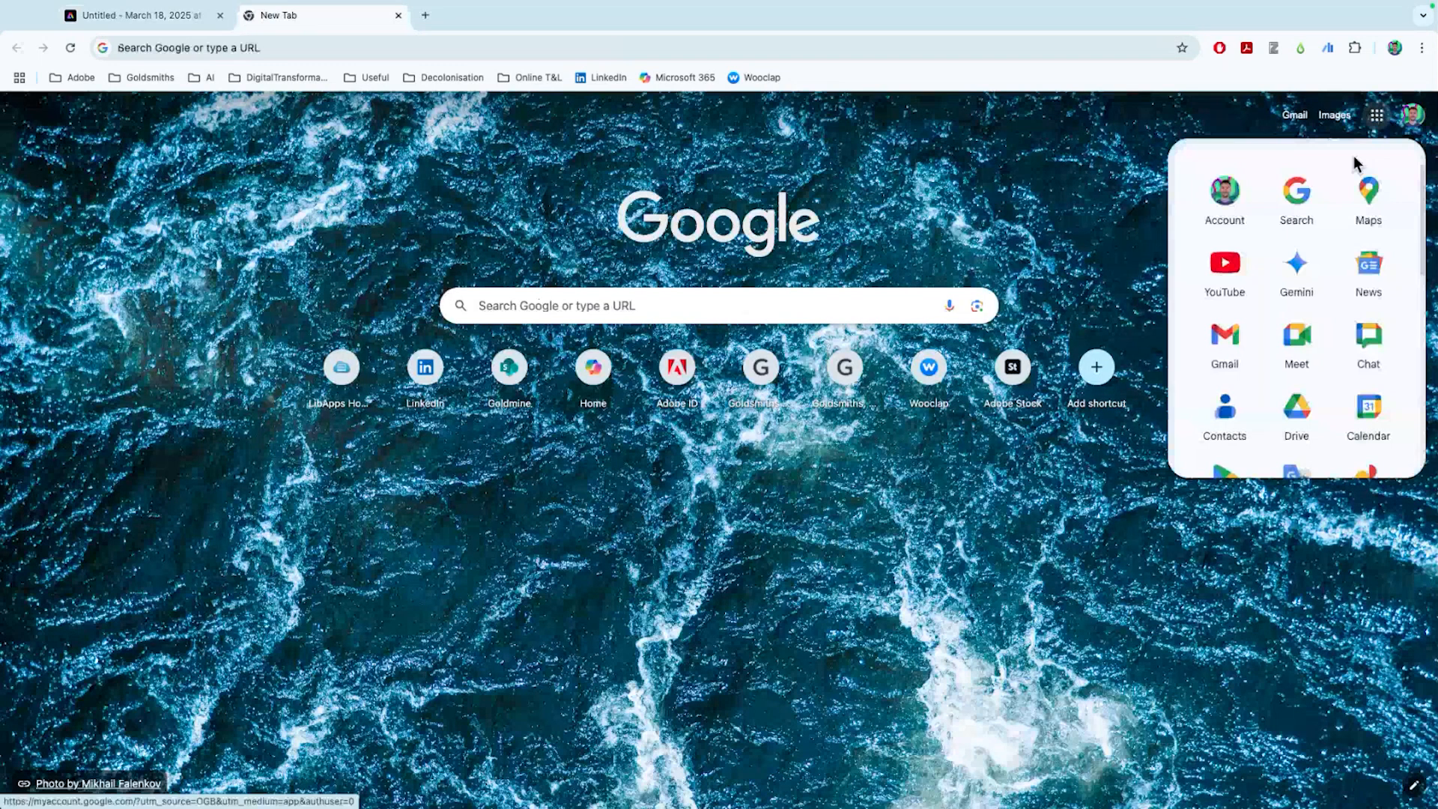
click(1368, 215)
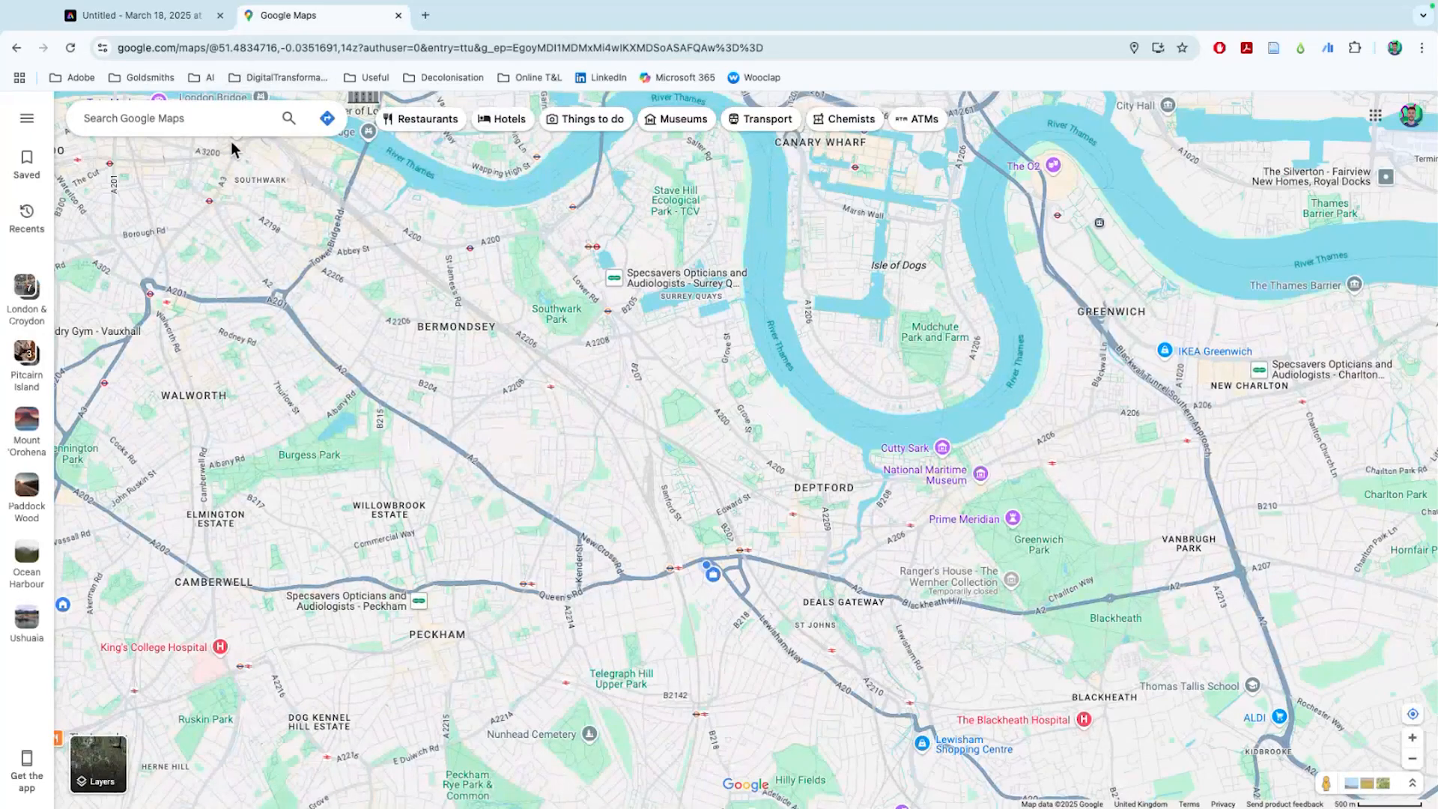
click(211, 116)
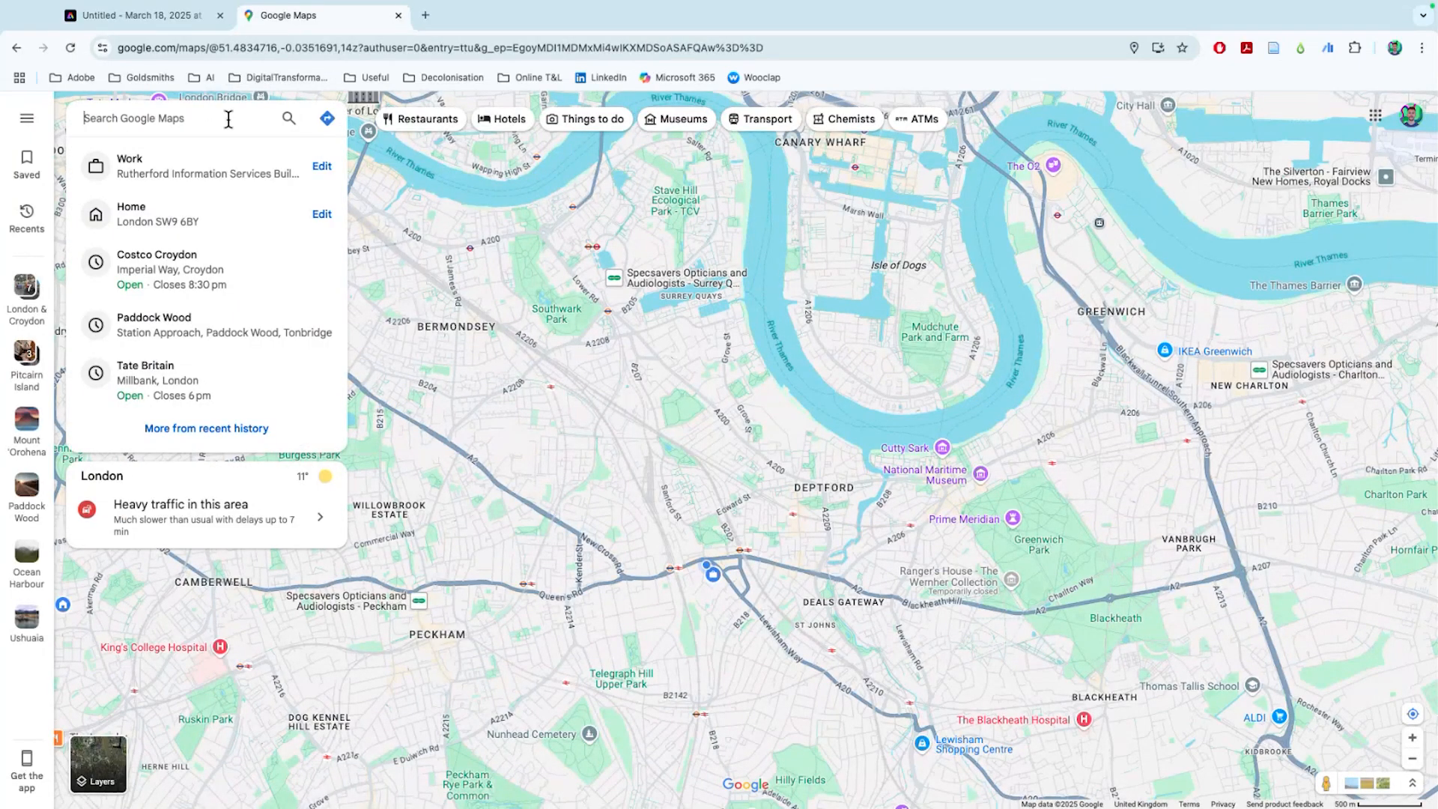
text(cat c)
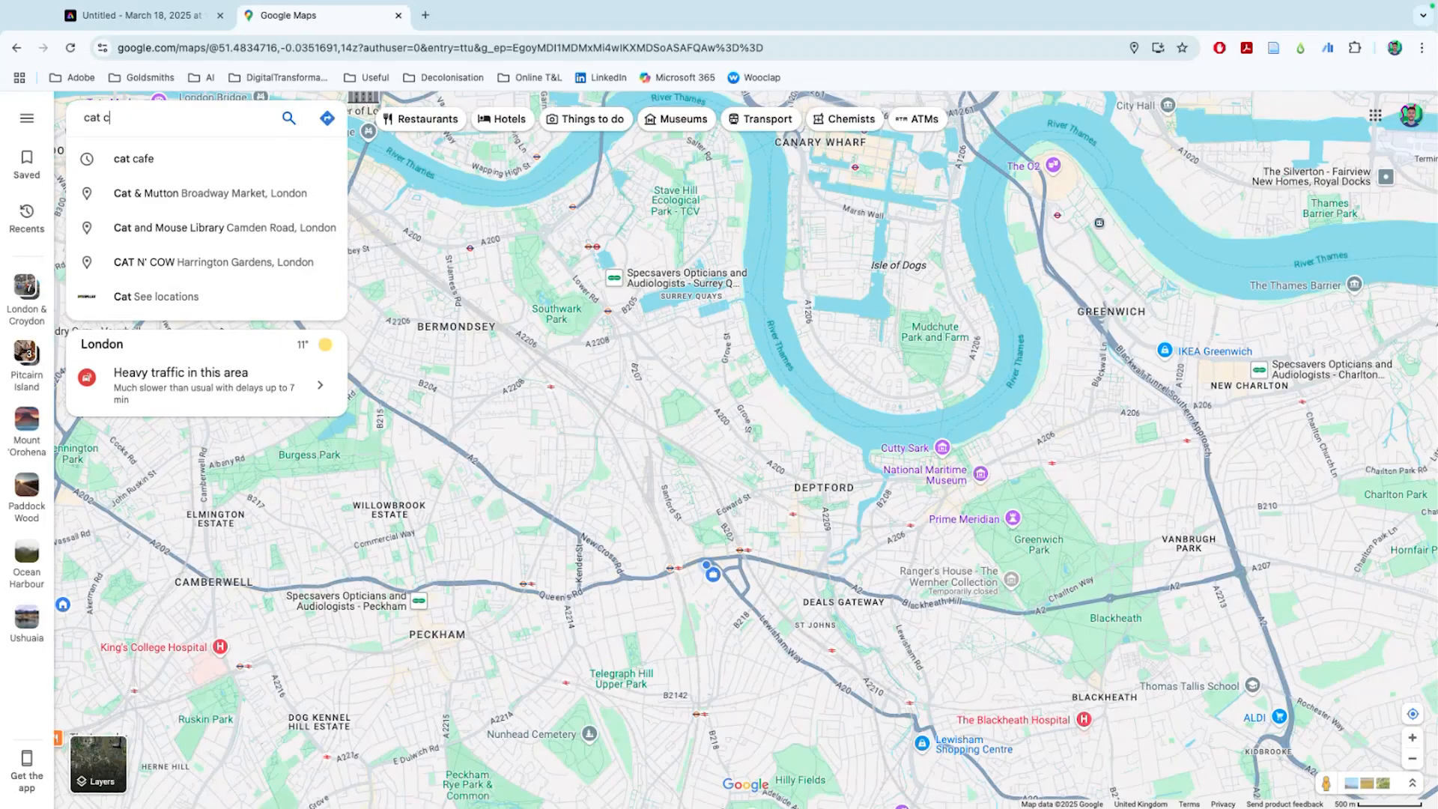
click(307, 158)
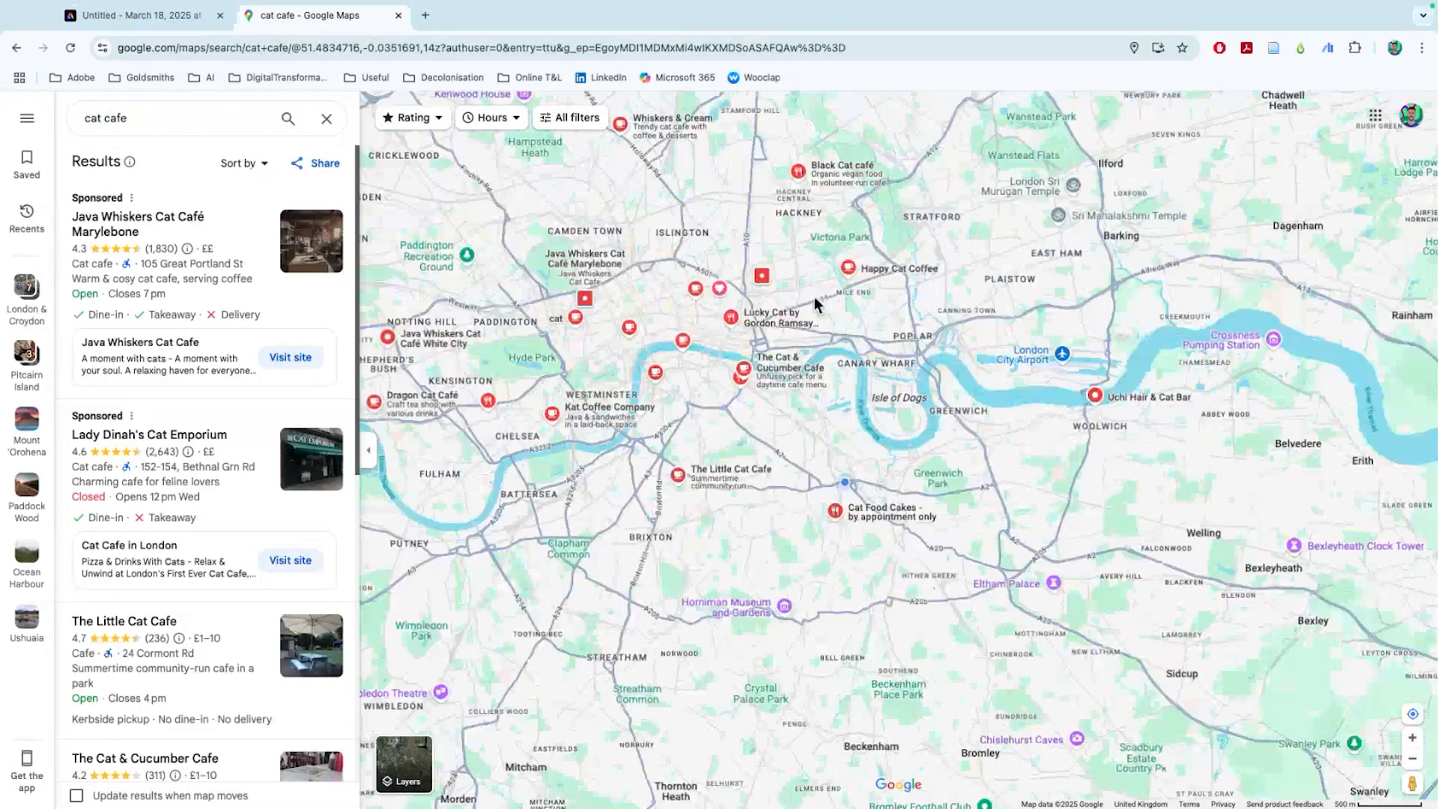
Open the Lady Dinah's Cat Emporium listing from the map, copy the venue's name, and paste it after "Where:" in the Adobe Express post
scroll(779, 346, up, 5)
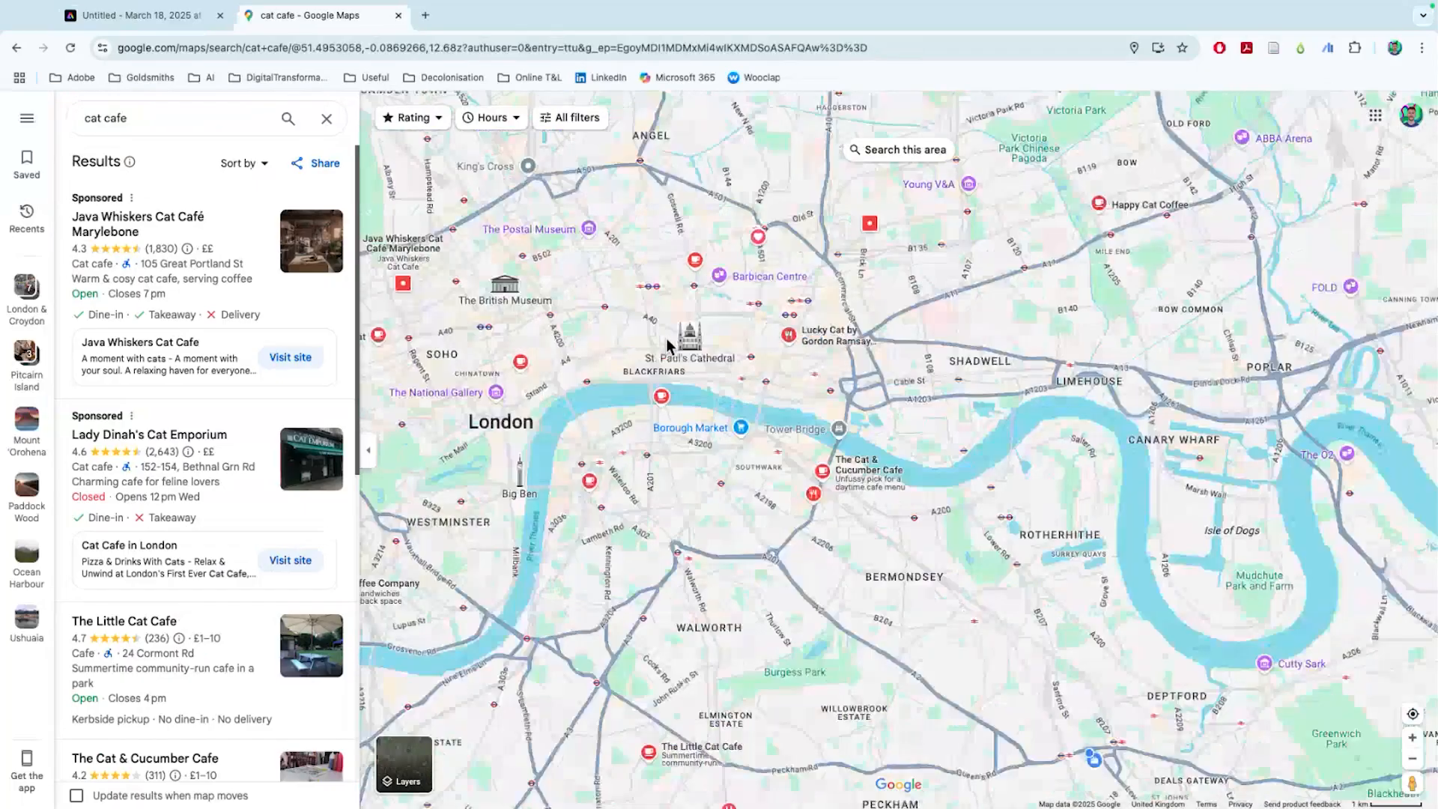
drag(727, 335, 730, 416)
click(878, 301)
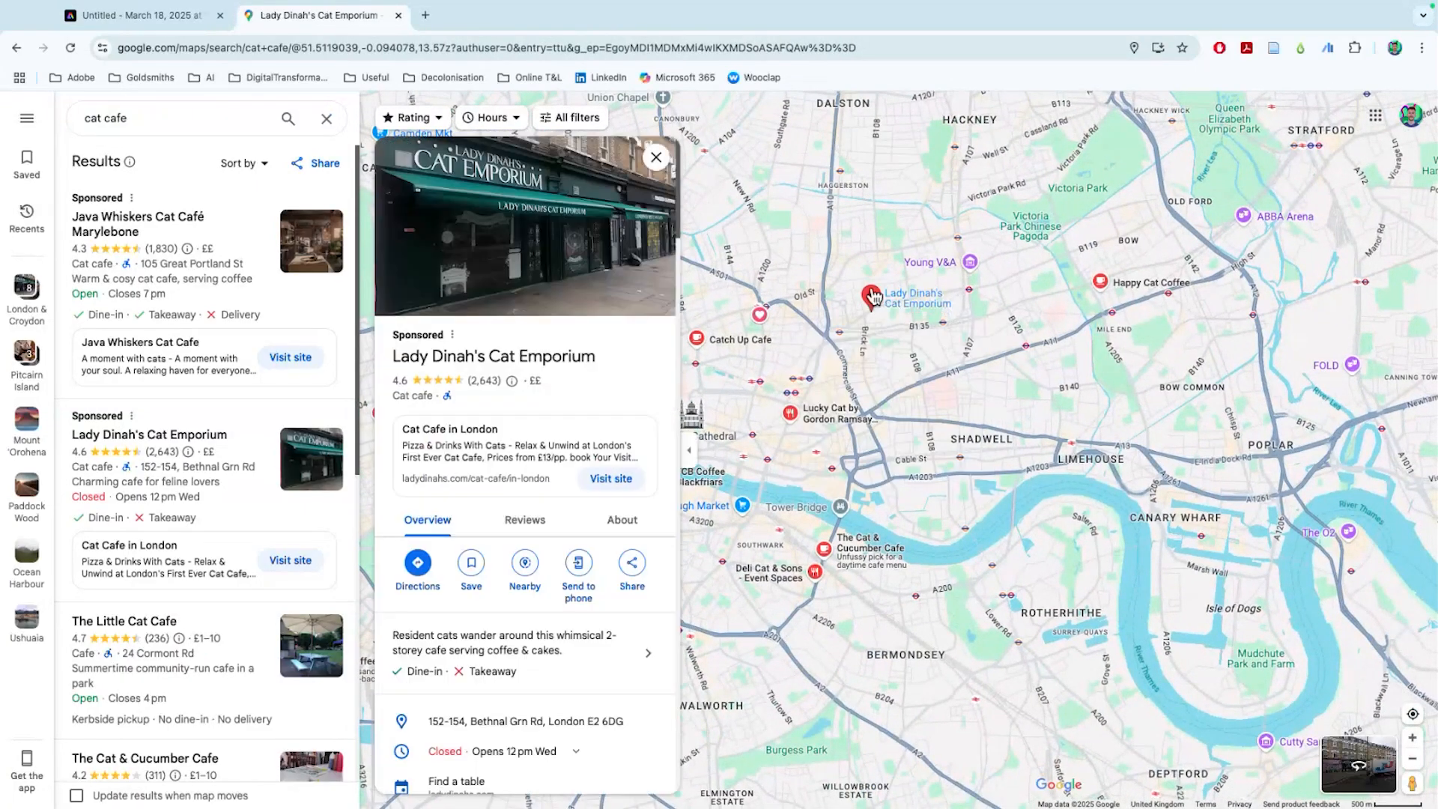
triple_click(449, 358)
right_click(450, 358)
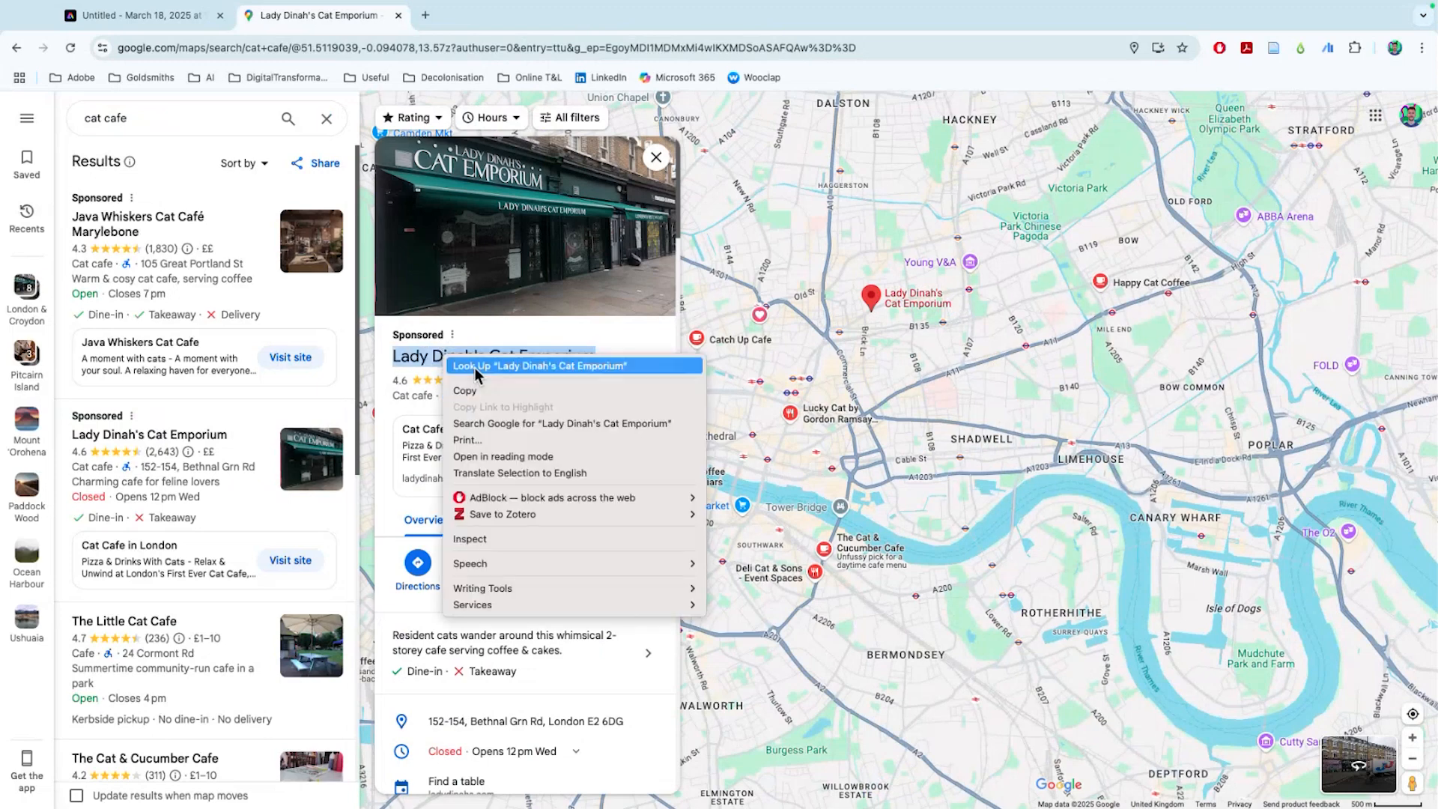
click(465, 390)
click(135, 15)
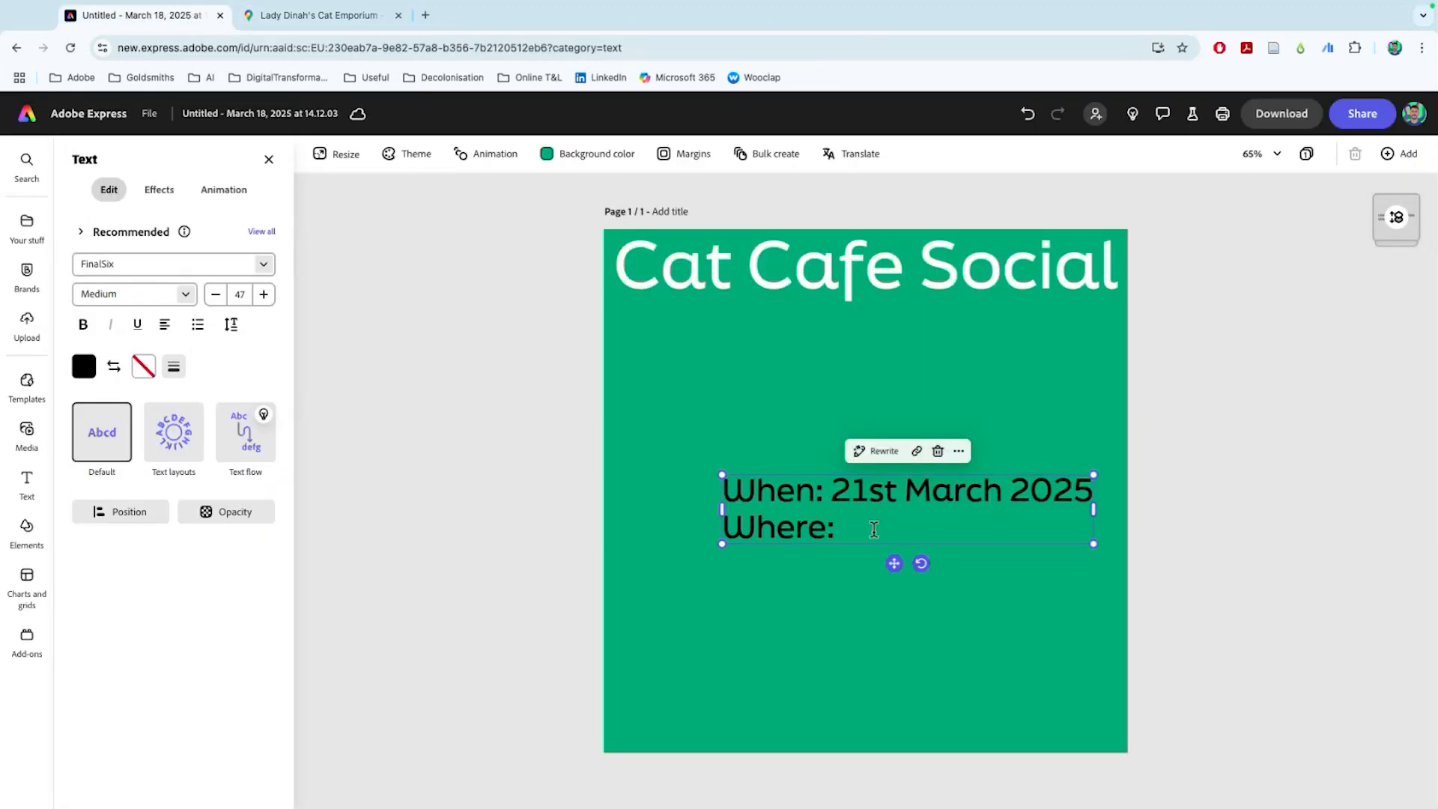
key(super+v)
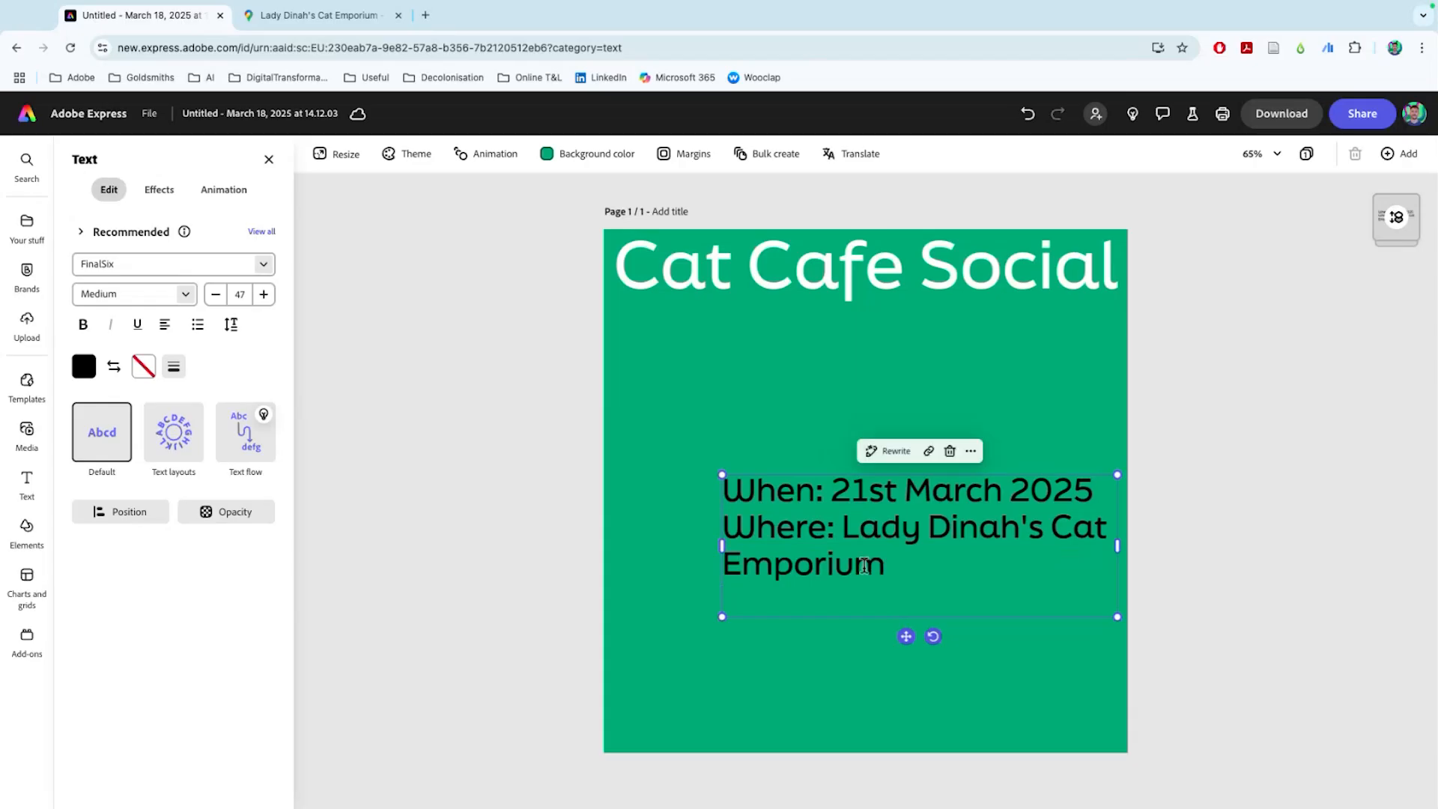
Look up the venue's address in its Google Maps listing, and append a comma and its postcode to the "Where:" entry in Adobe Express
click(347, 18)
scroll(592, 494, down, 2)
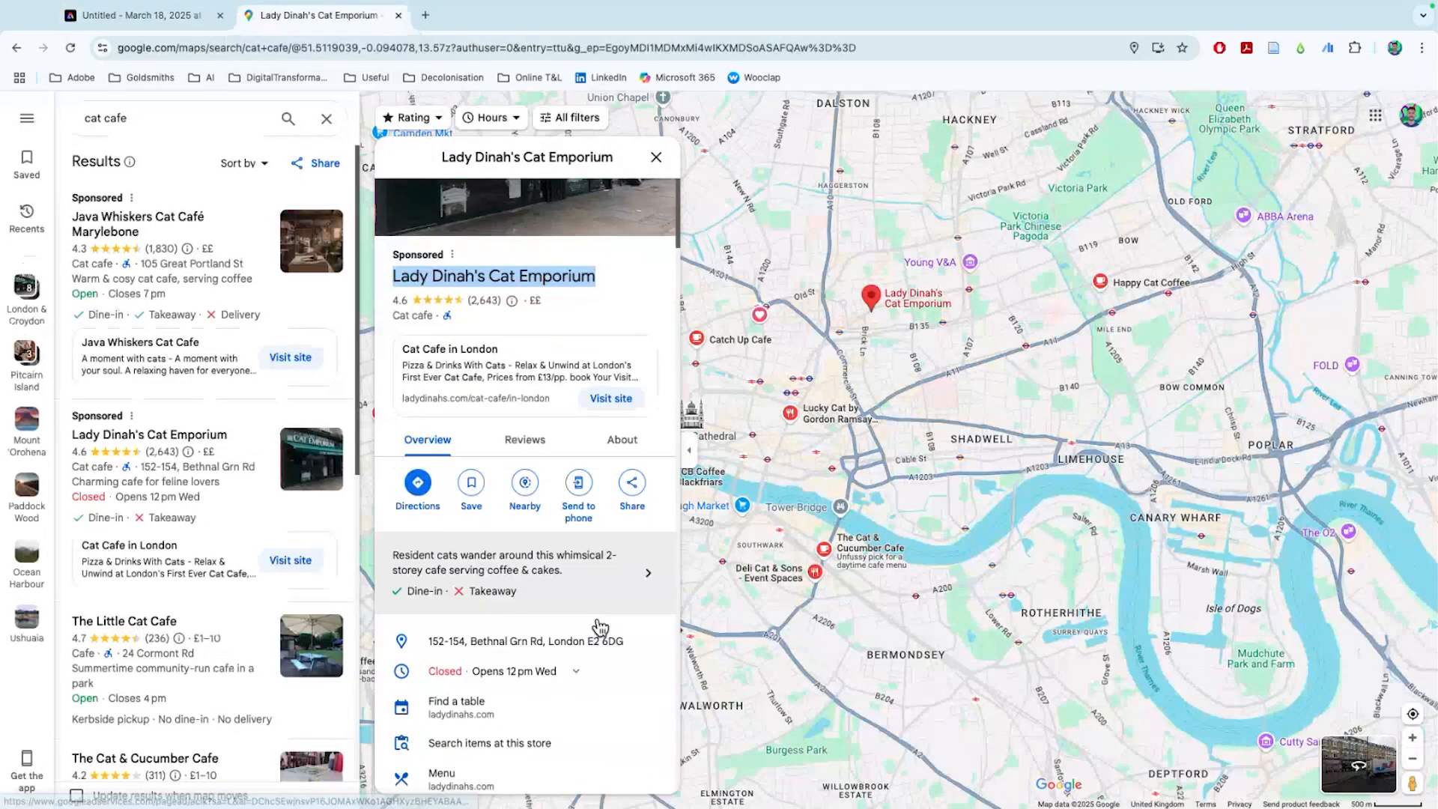
scroll(588, 697, down, 2)
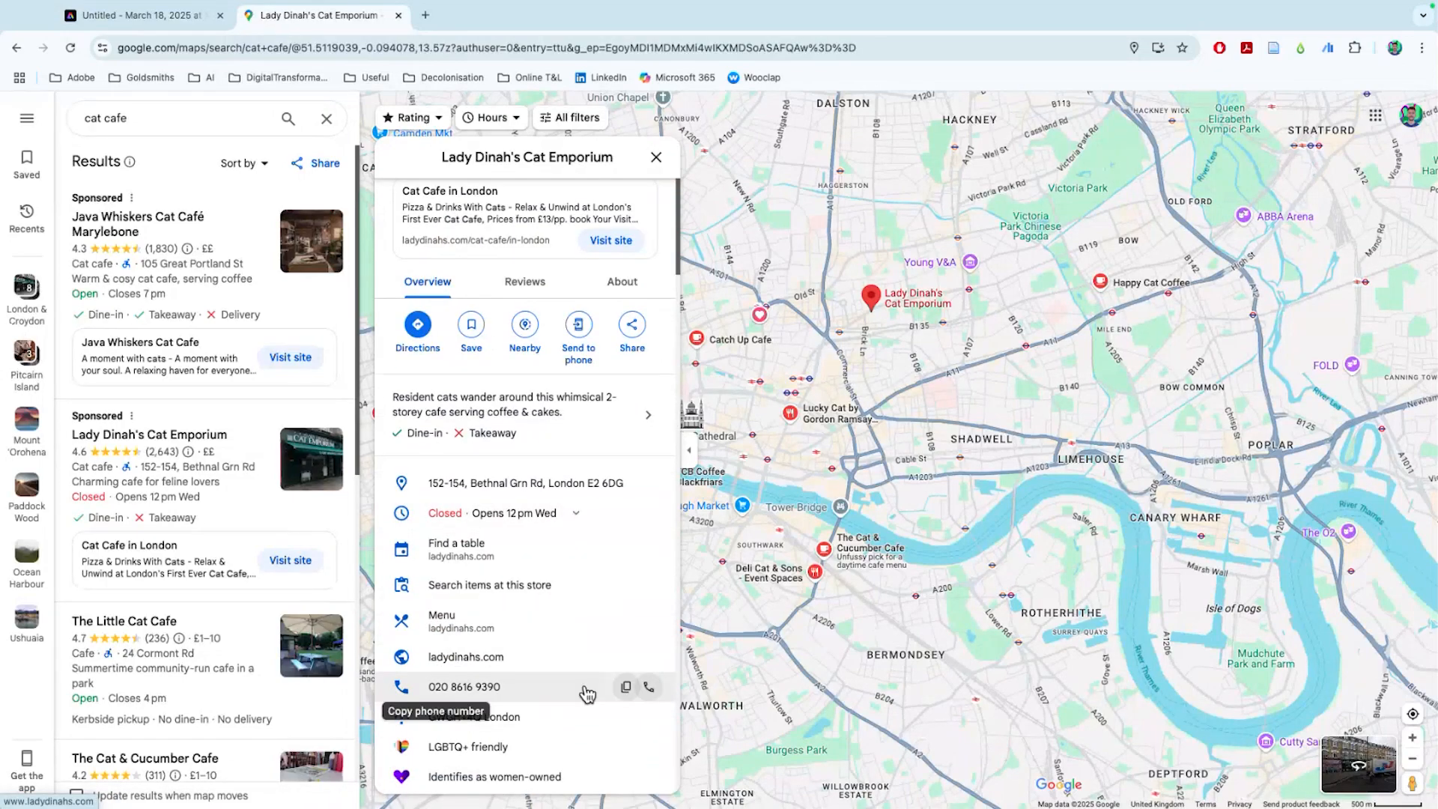
scroll(588, 695, down, 2)
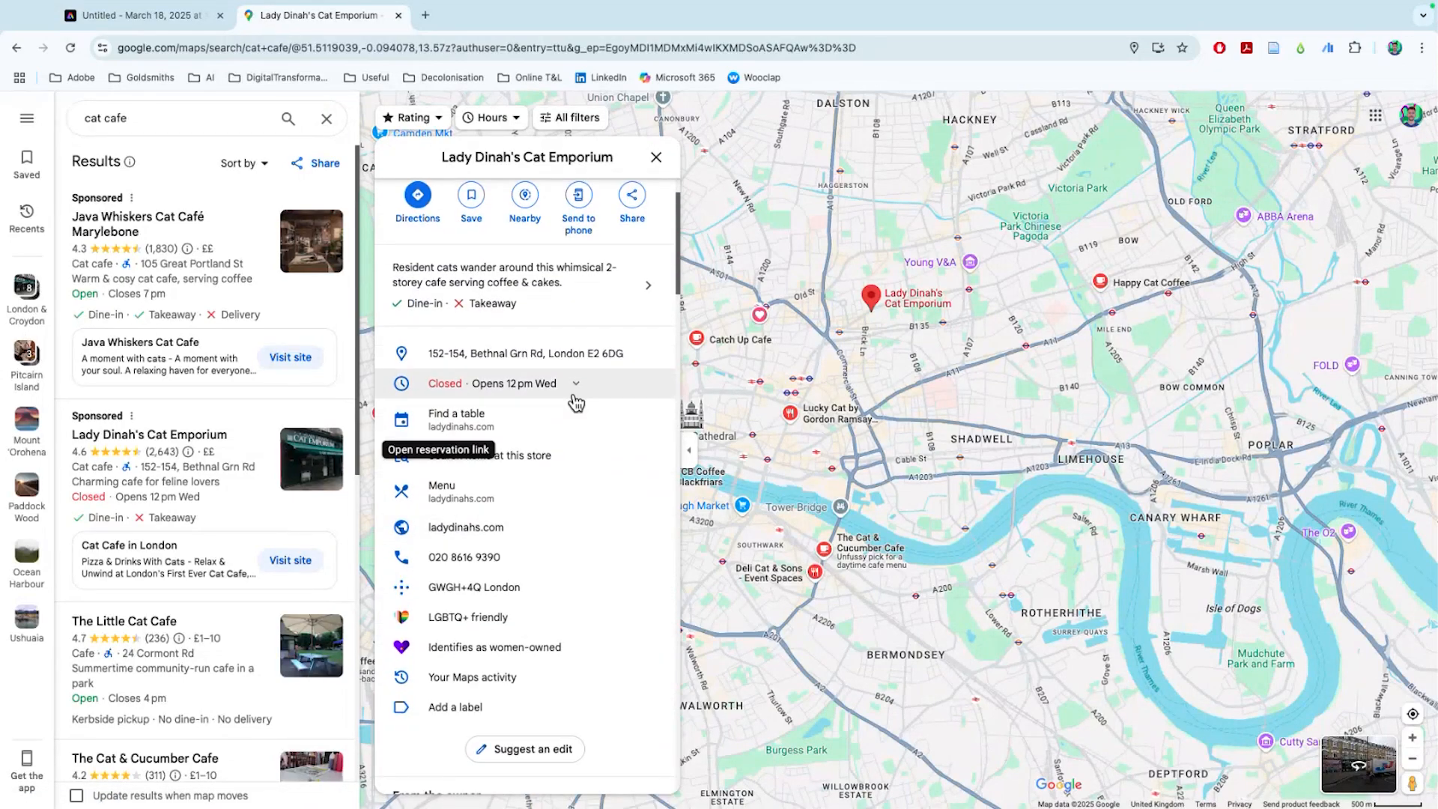
scroll(599, 560, up, 4)
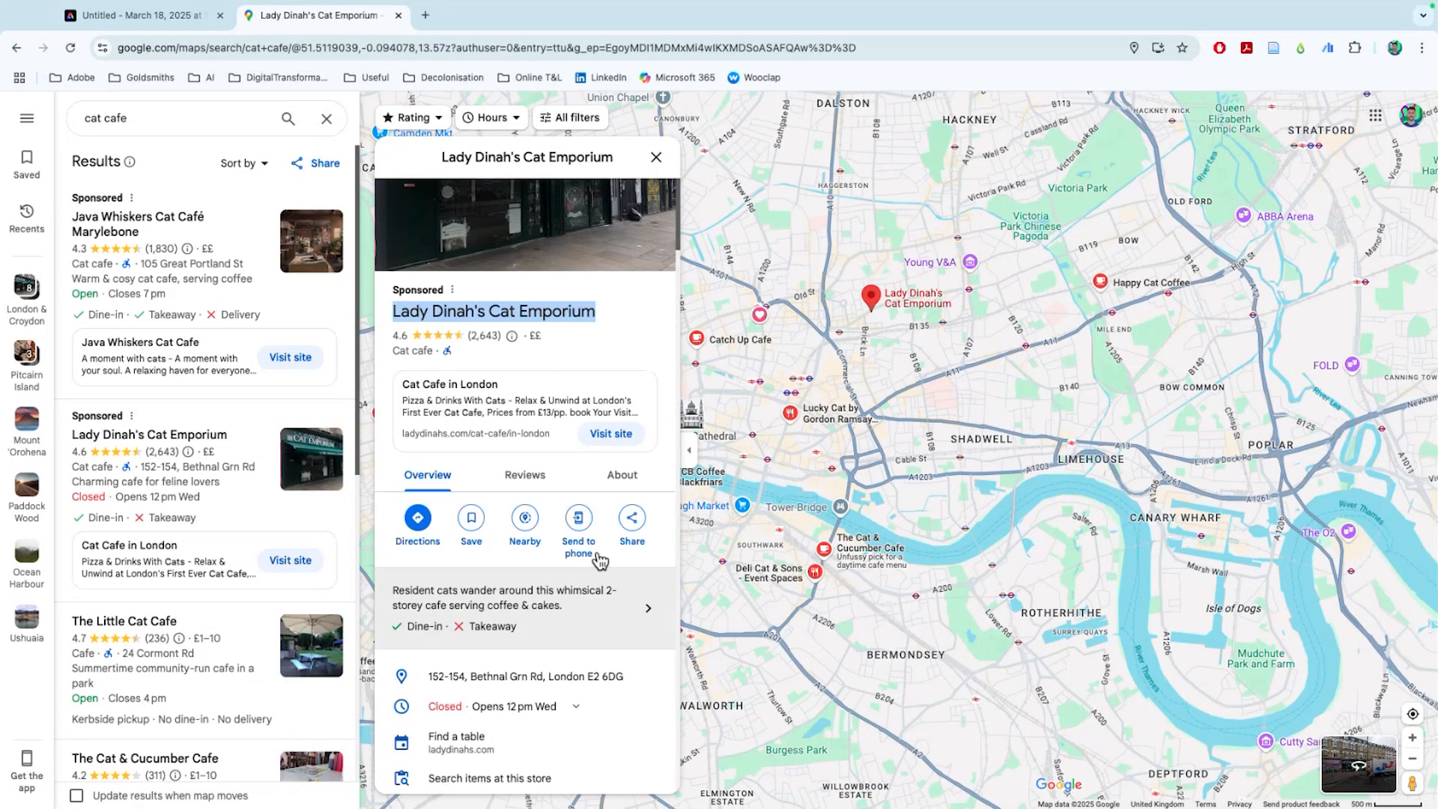
scroll(599, 559, up, 1)
scroll(600, 561, down, 15)
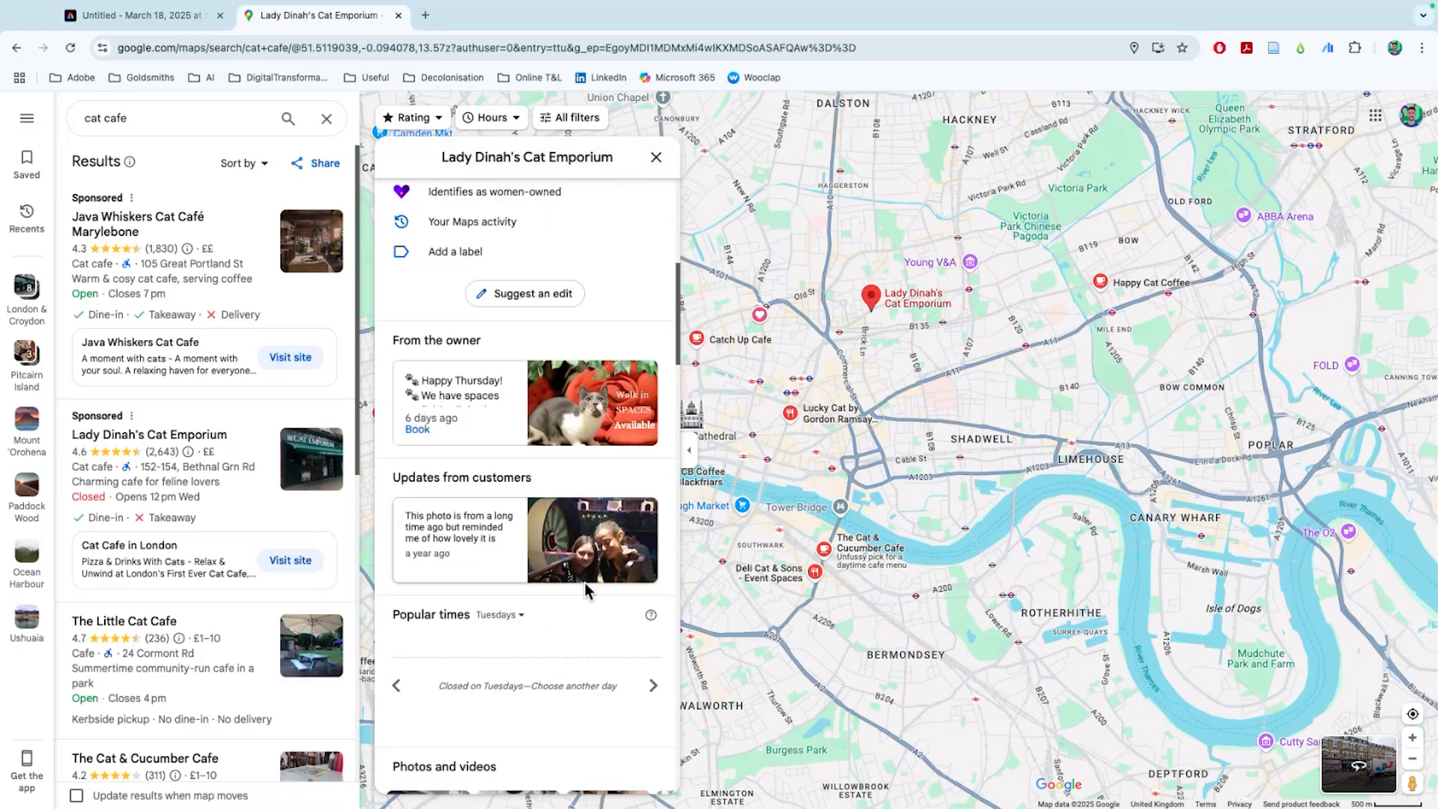
scroll(563, 708, down, 4)
scroll(561, 704, up, 10)
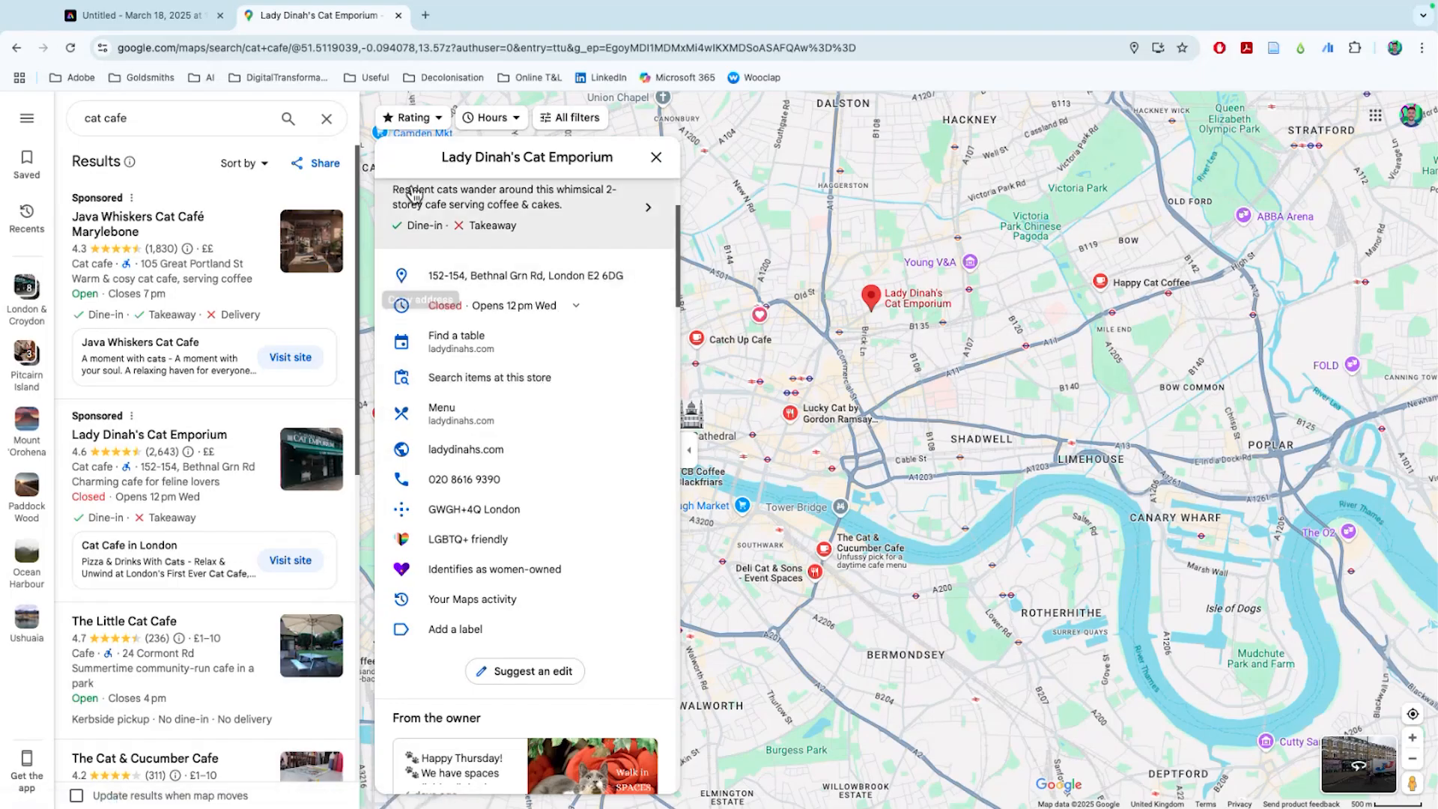
click(146, 19)
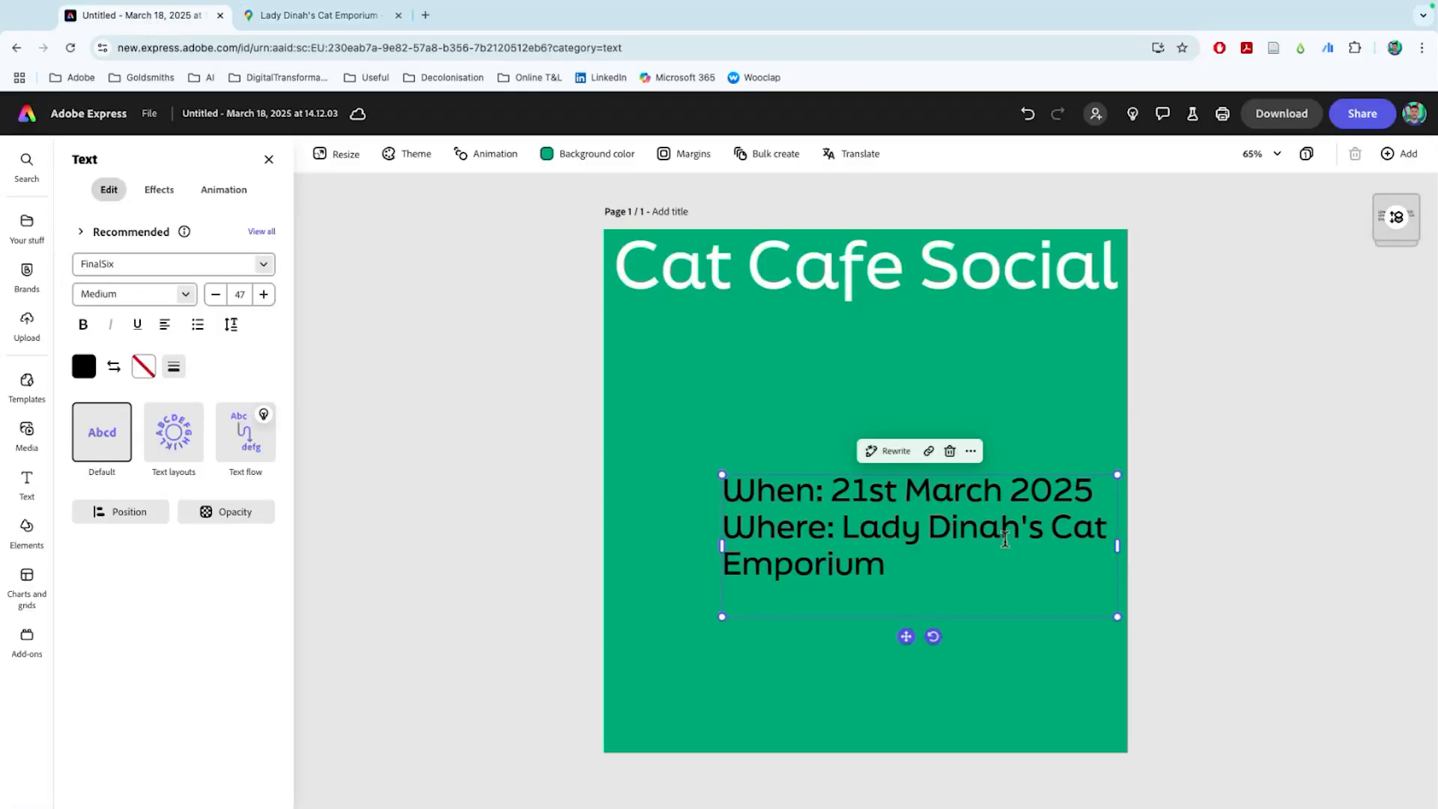
text(, E2 6)
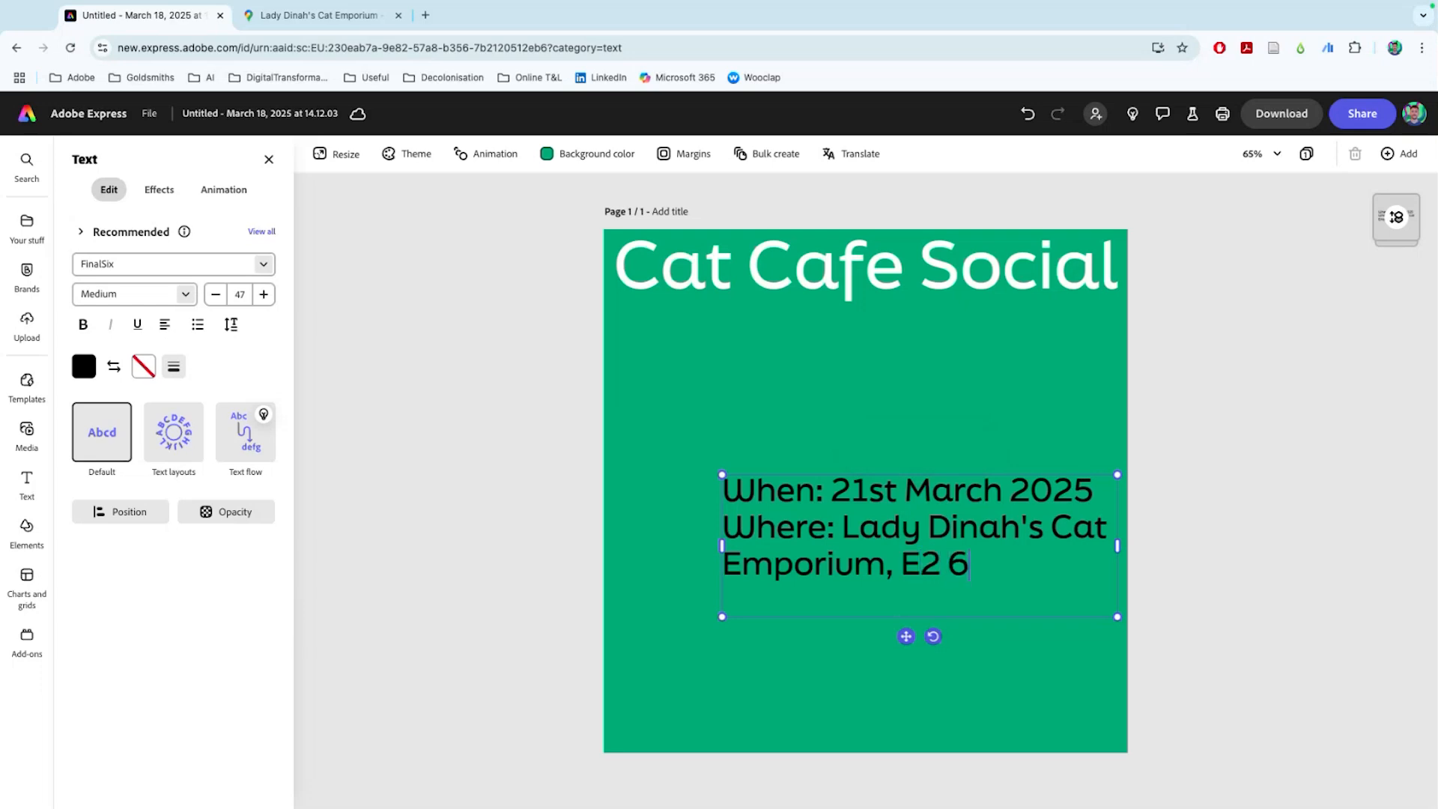
text(DG)
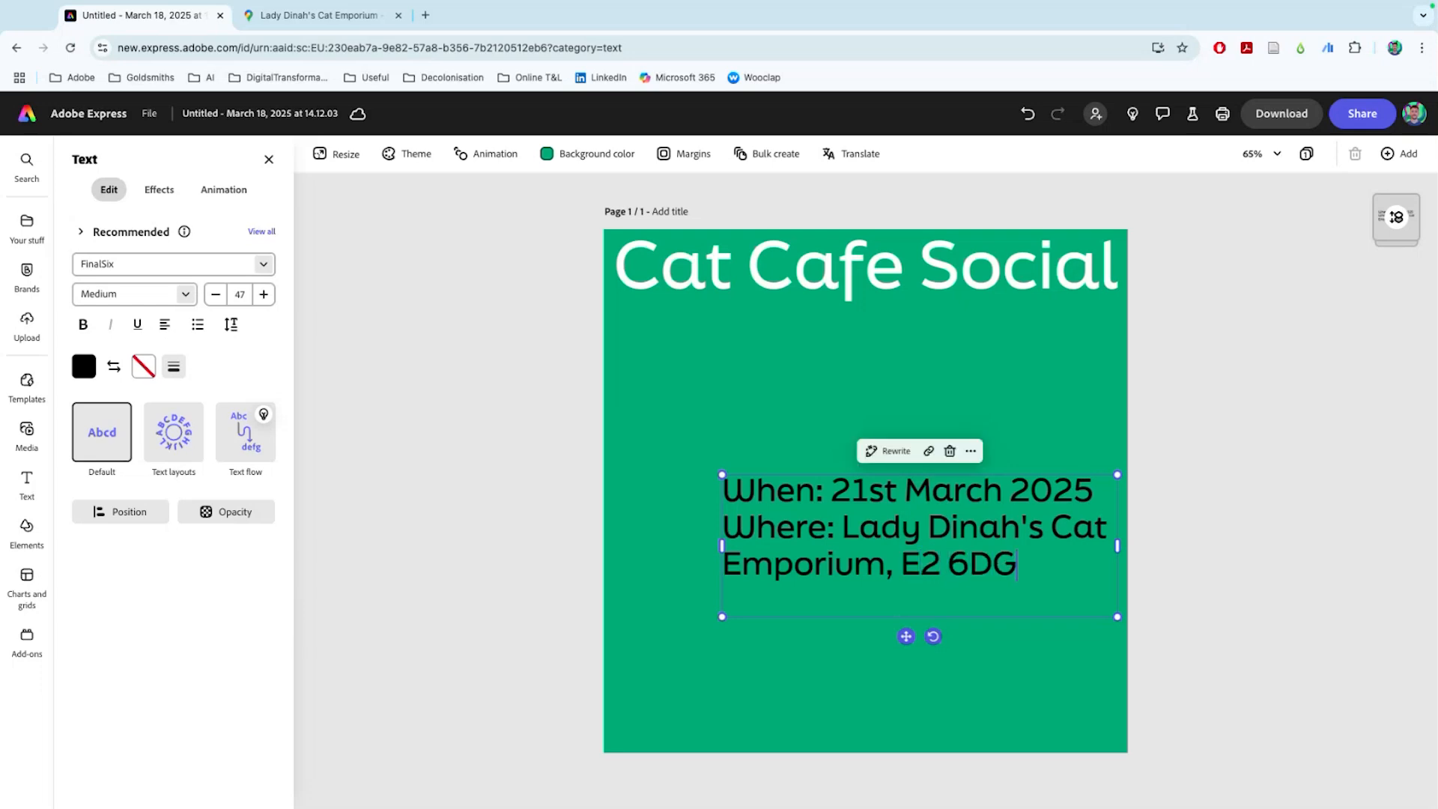
Check the Google Maps area around the venue, and add the line "Nearest station: Shoreditch High Street Overground" to the event details in Adobe Express
click(357, 12)
drag(937, 334, 951, 514)
scroll(863, 469, up, 3)
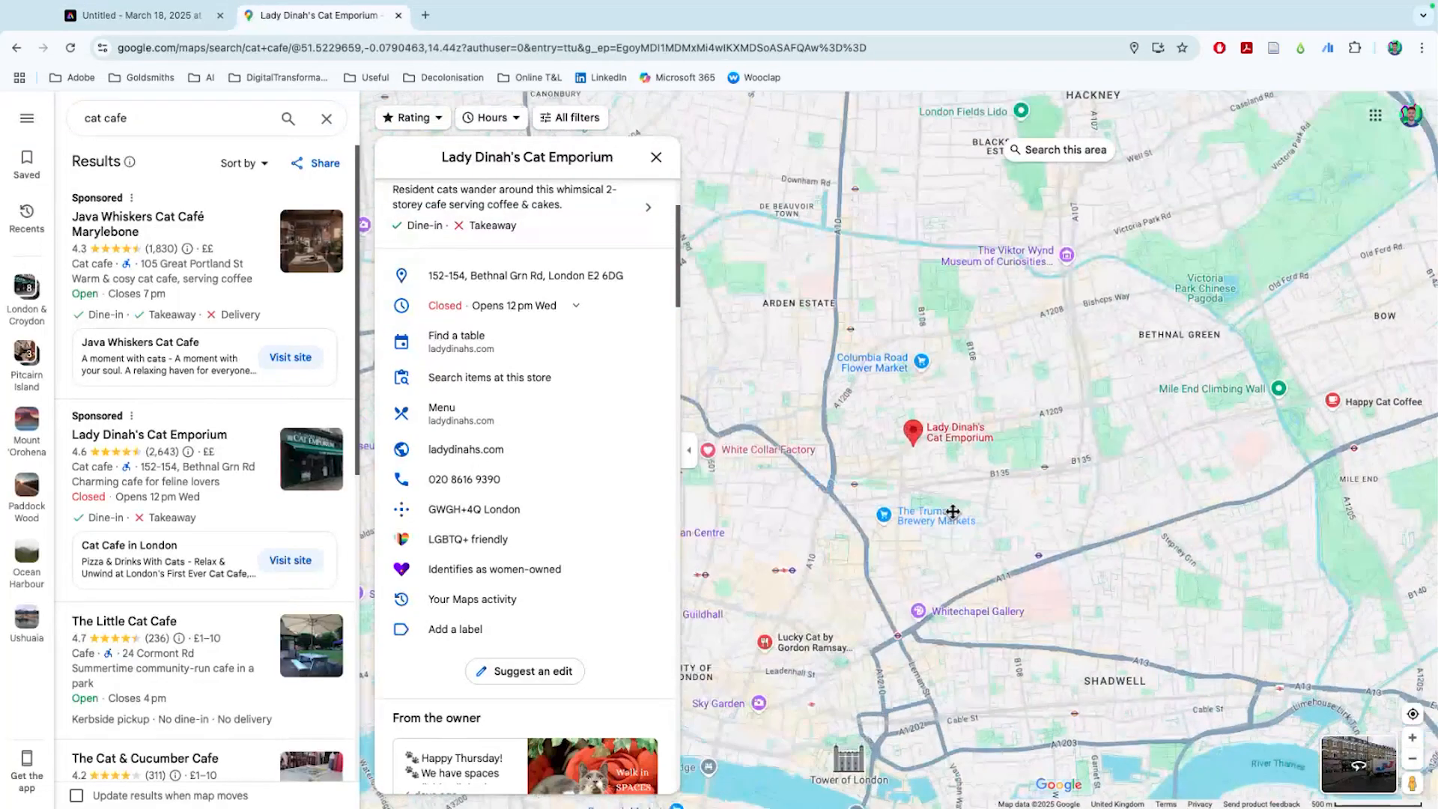
scroll(944, 499, up, 3)
drag(797, 493, 805, 483)
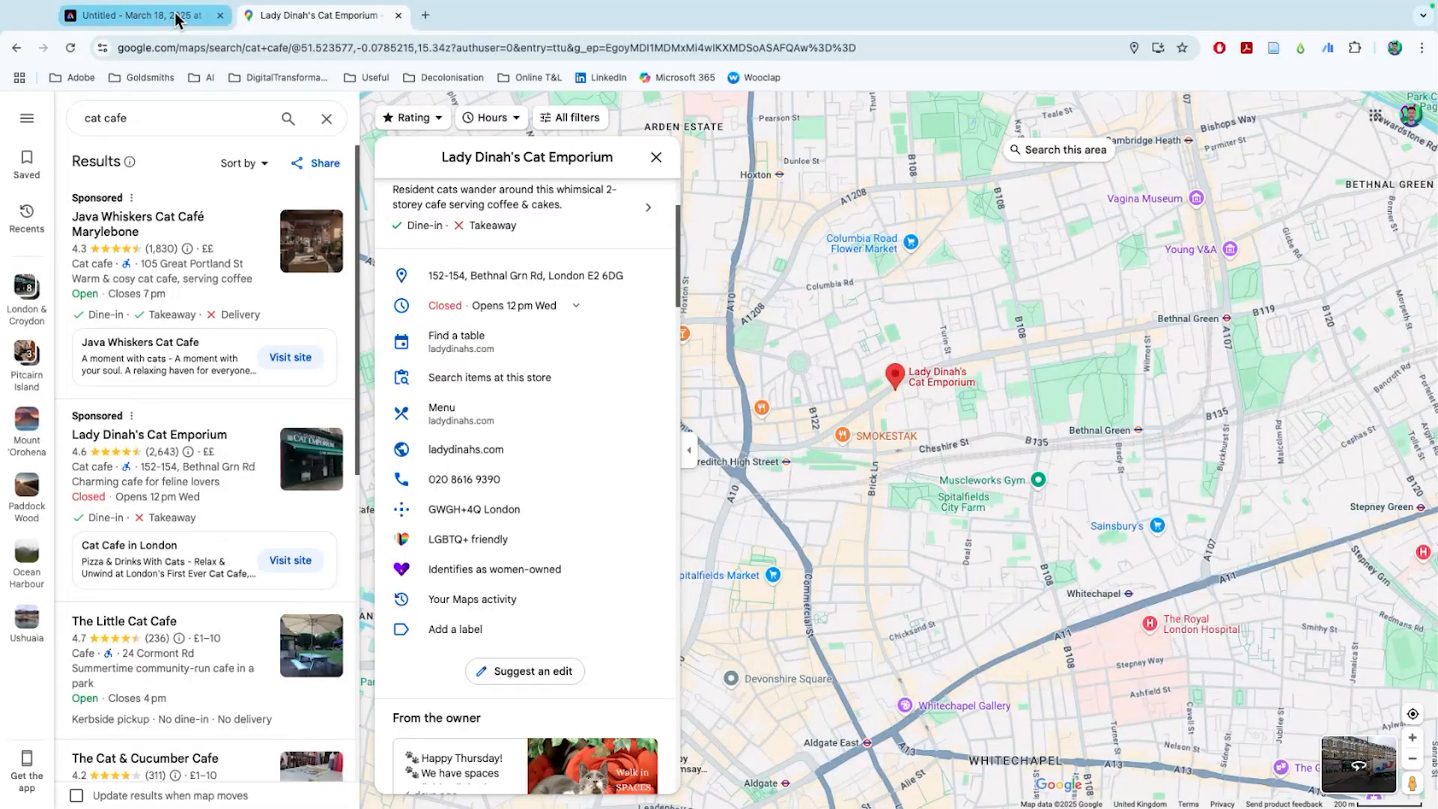
click(174, 13)
key(Return)
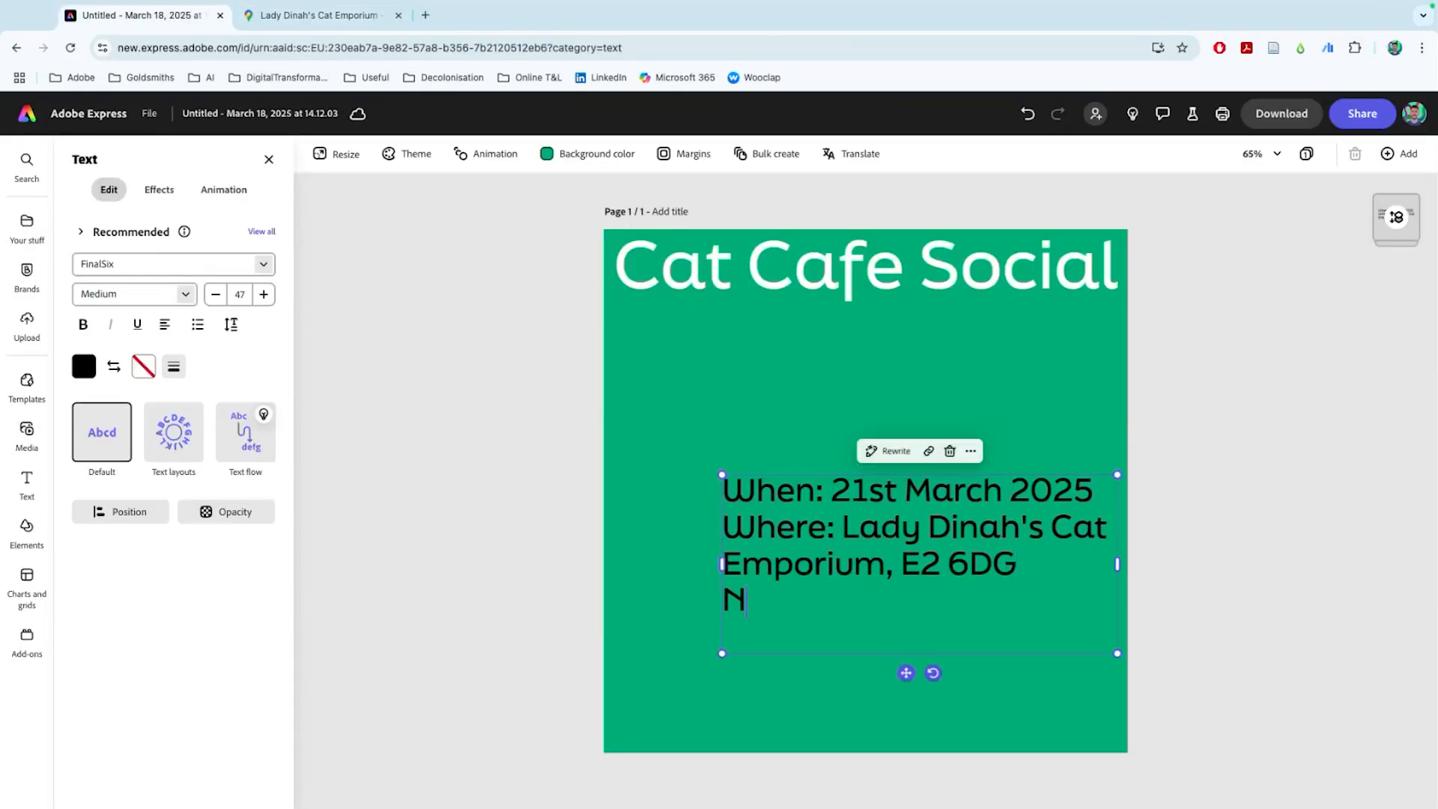
text(Nearest statiom:)
key(BackSpace)
key(BackSpace)
key(BackSpace)
text(n: Shoreditch High Street Overground)
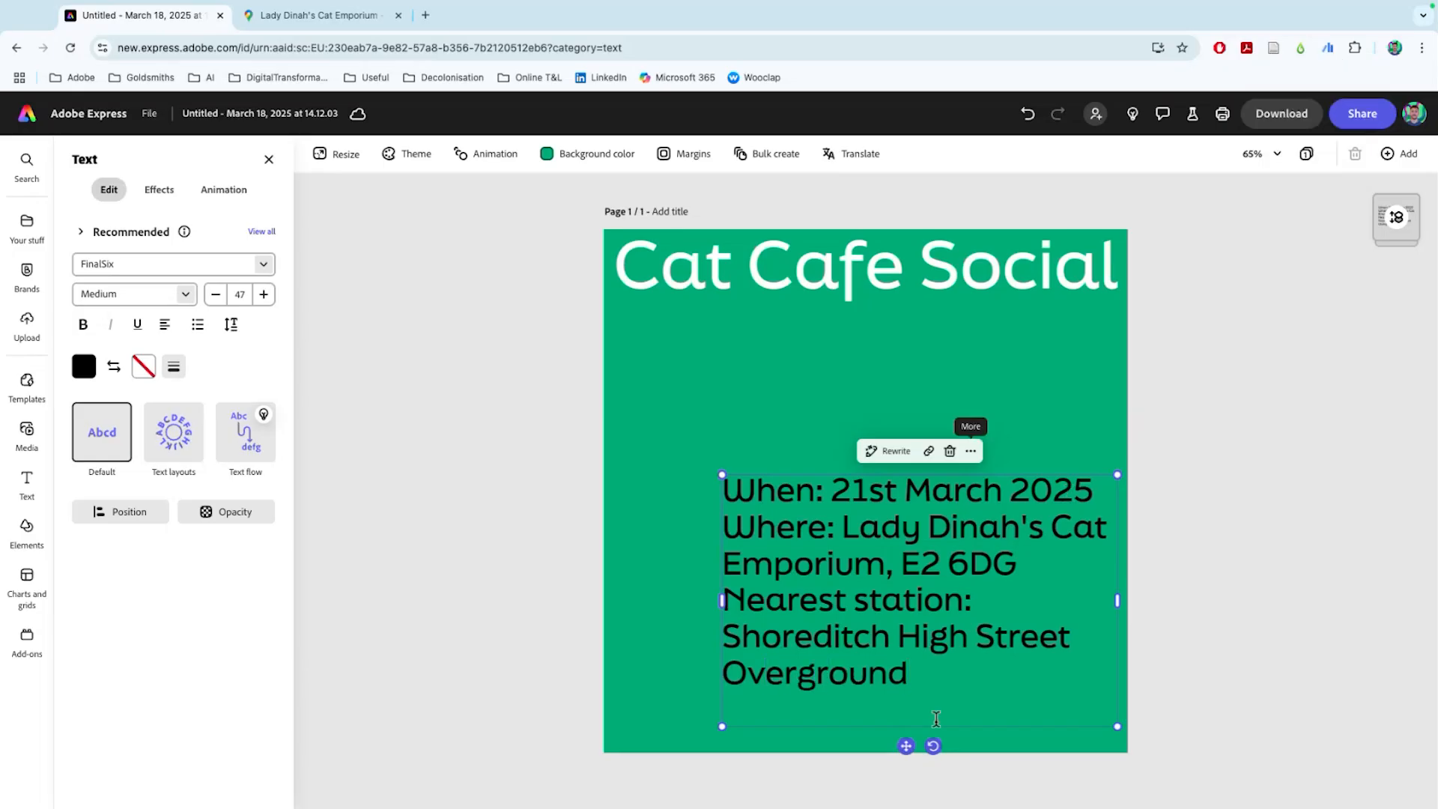
Recolor all the event details text white and move its text box directly beneath the heading, aligned with the heading's left edge
drag(919, 672, 633, 446)
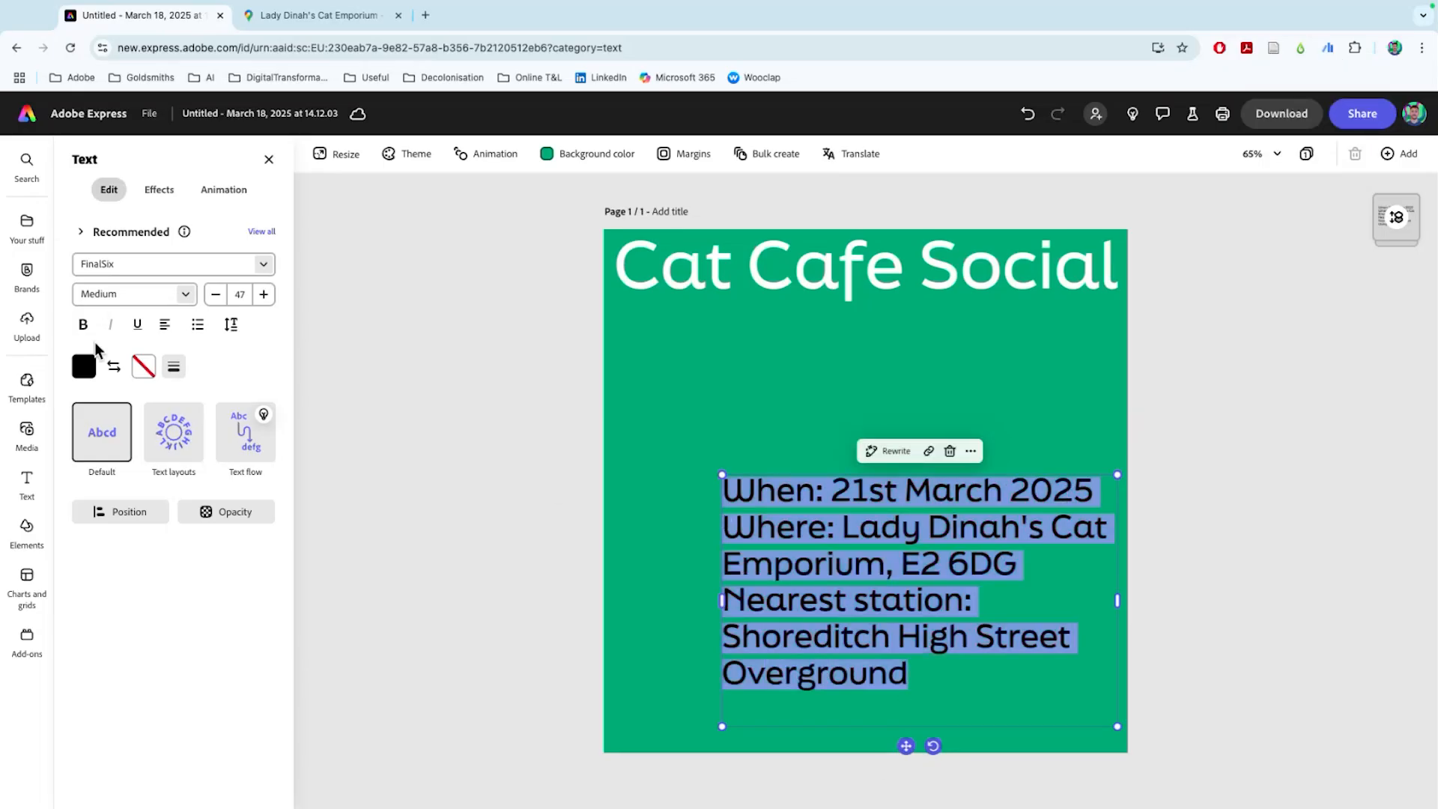
click(86, 367)
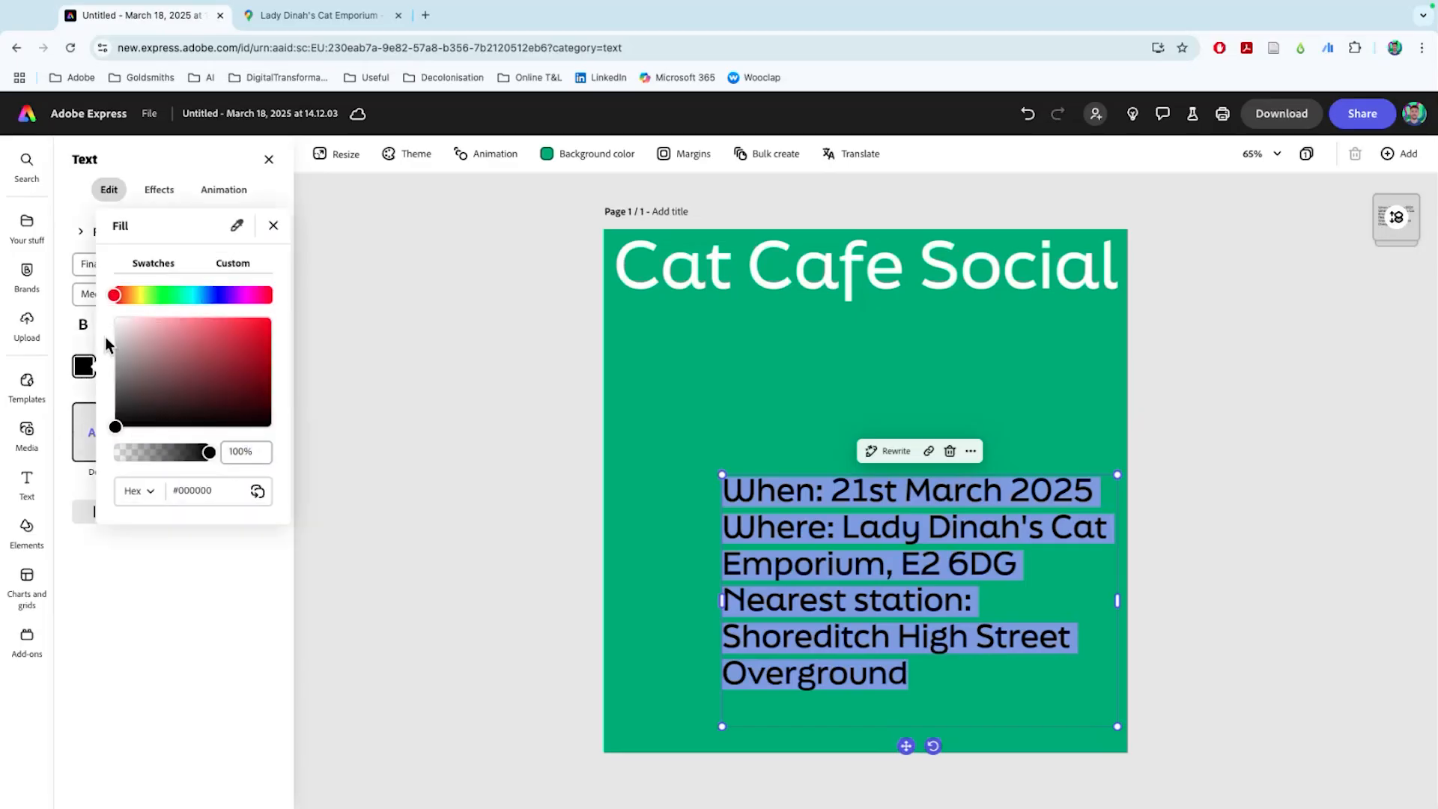
drag(187, 402, 55, 267)
click(358, 331)
drag(722, 519, 614, 345)
Select all the event details text and browse the available font families for a replacement
double_click(872, 504)
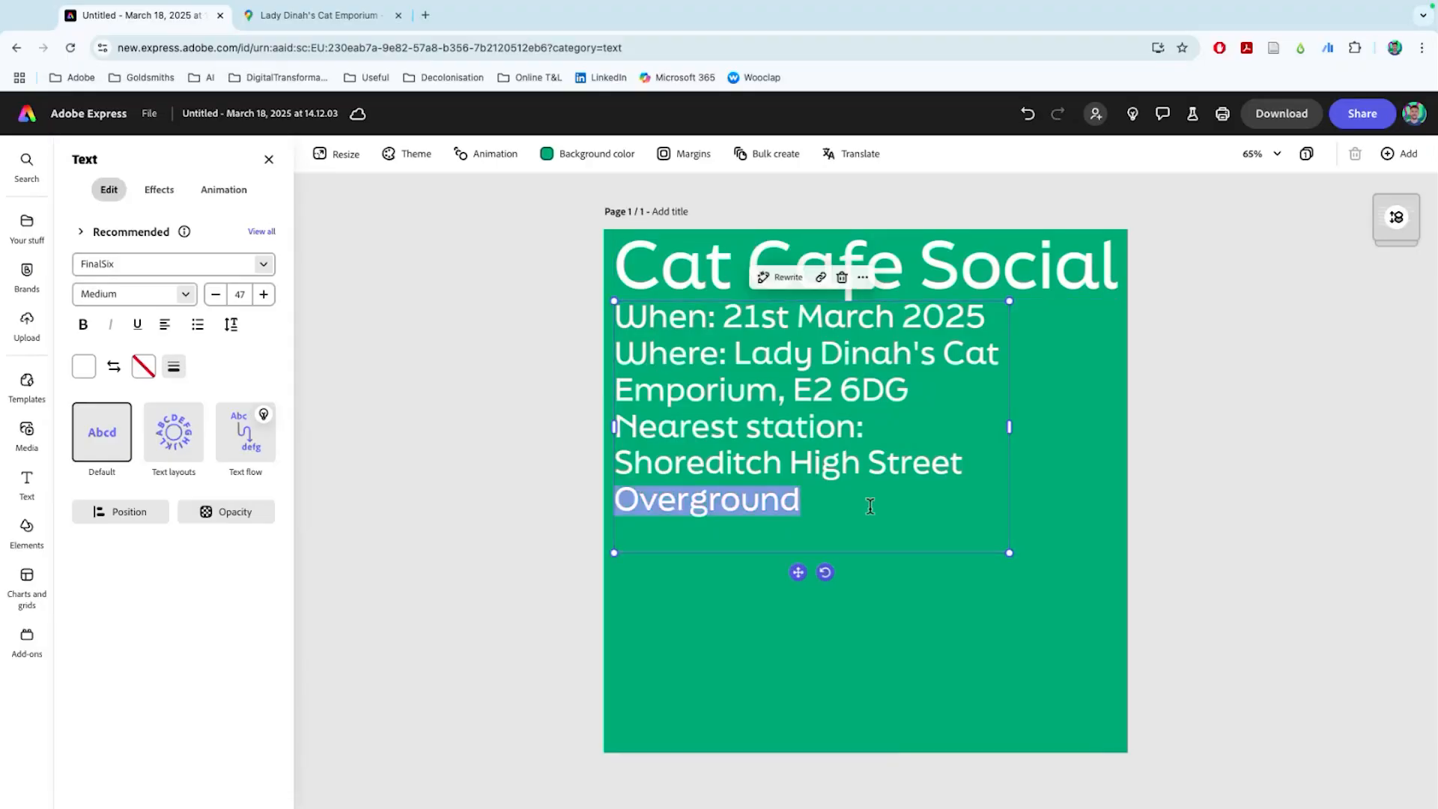
click(805, 498)
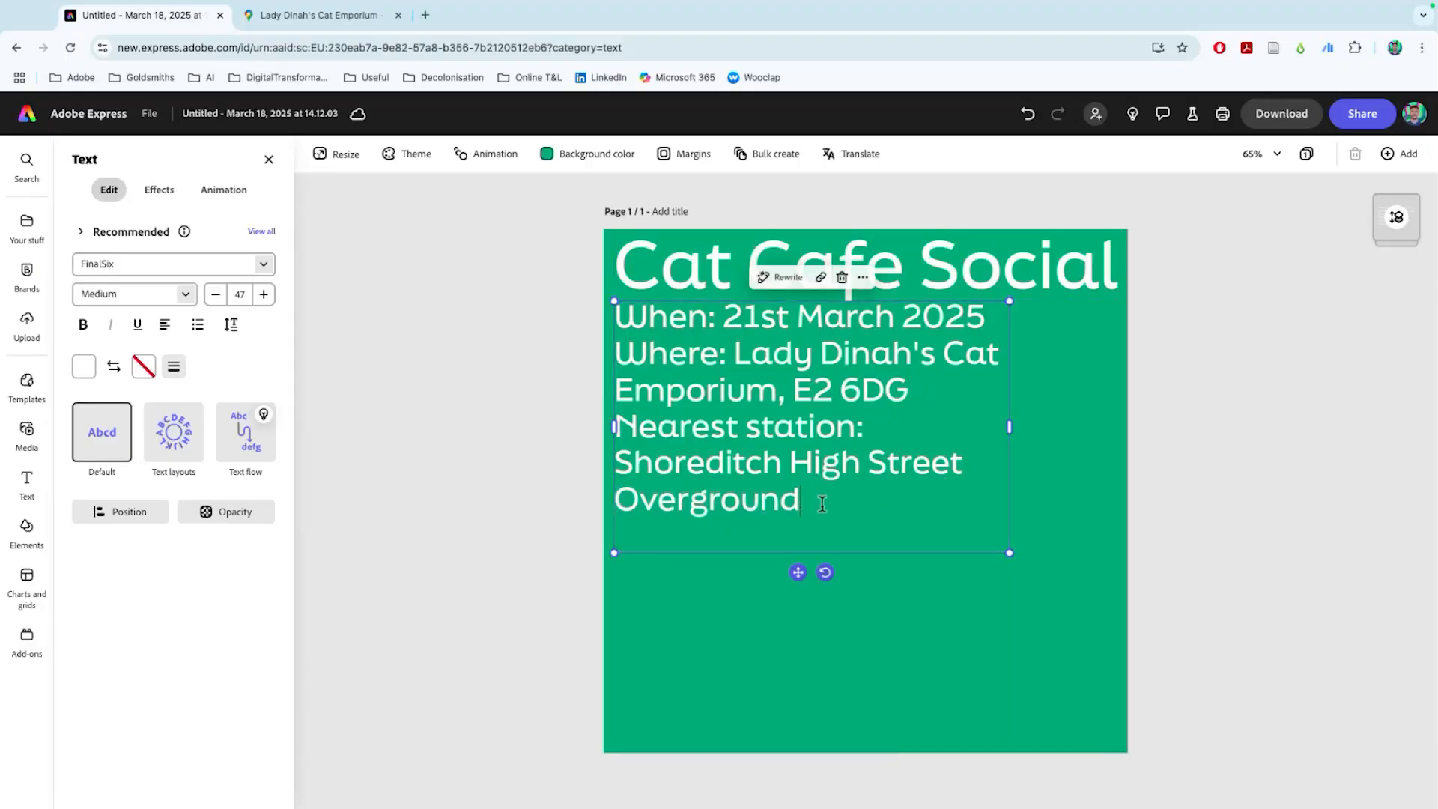
key(super+a)
click(262, 263)
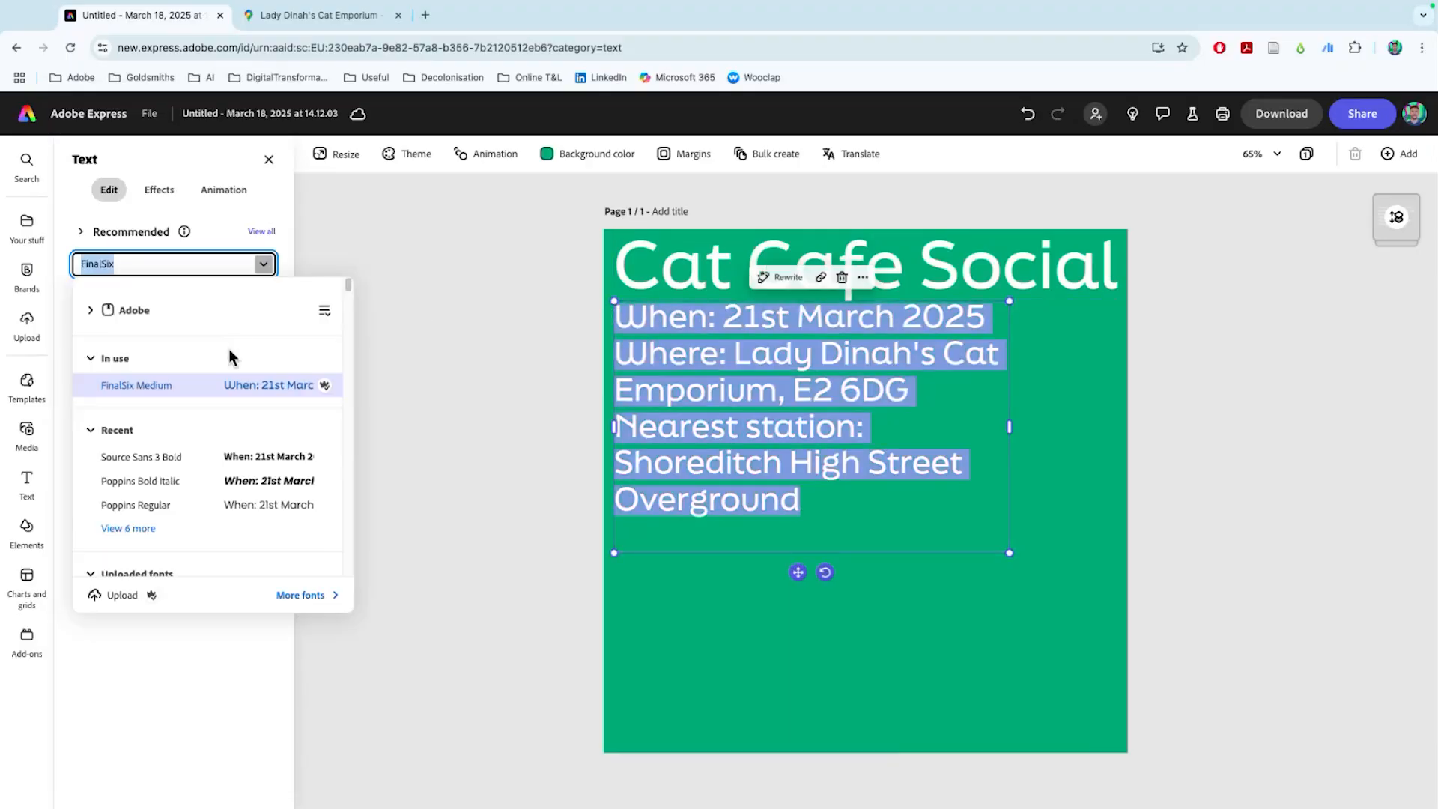
scroll(226, 484, down, 5)
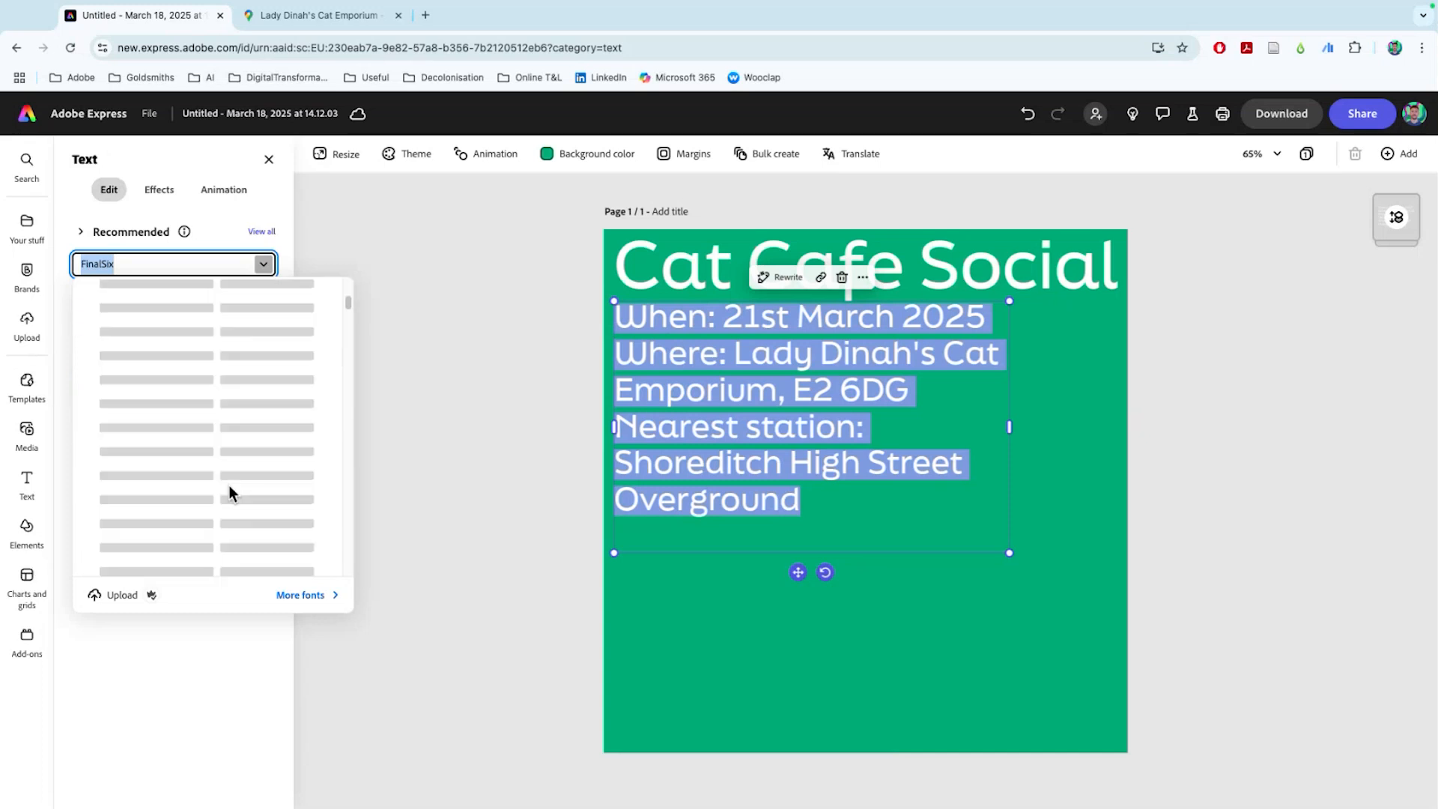
scroll(226, 487, up, 4)
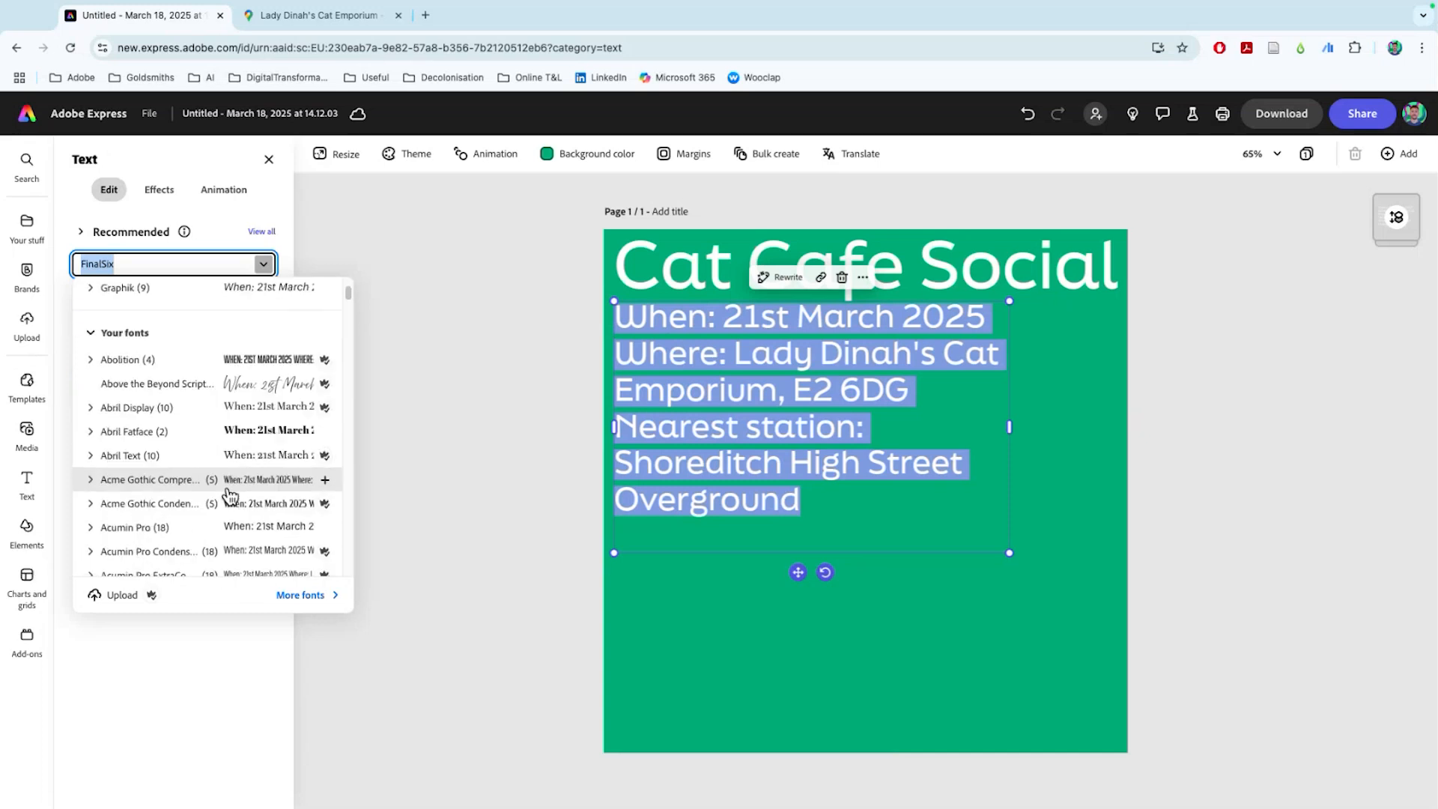
scroll(251, 429, down, 4)
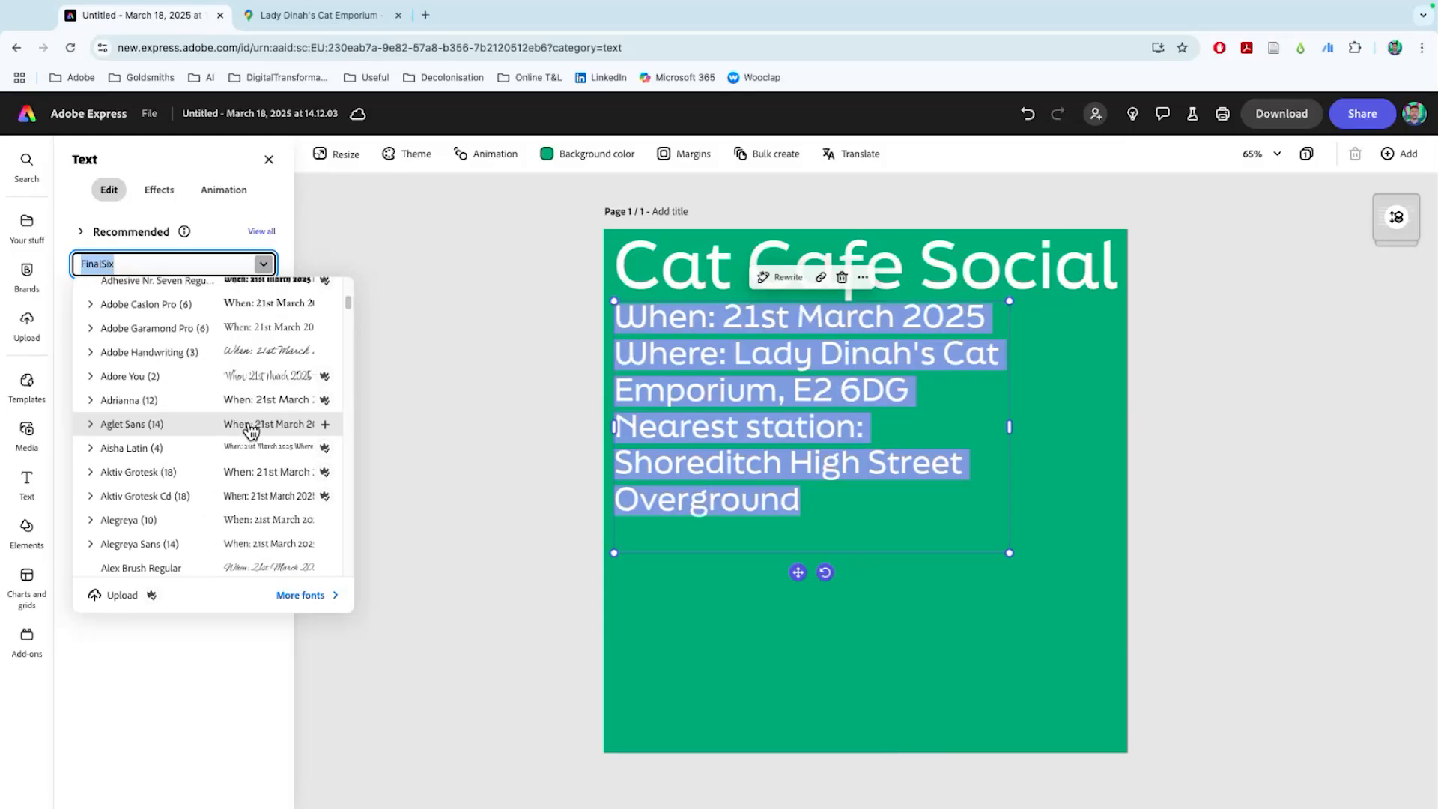
scroll(251, 429, down, 3)
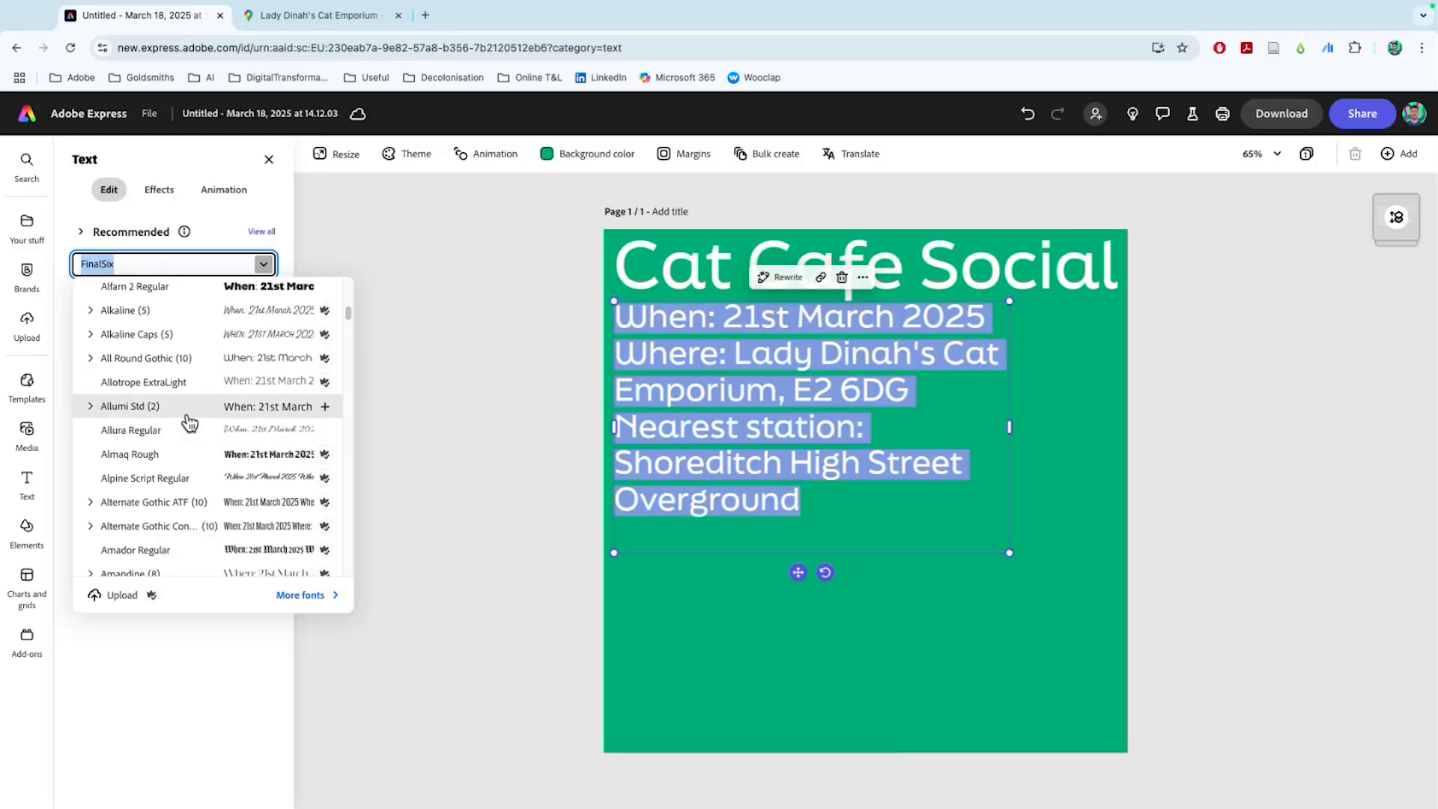
scroll(189, 424, down, 10)
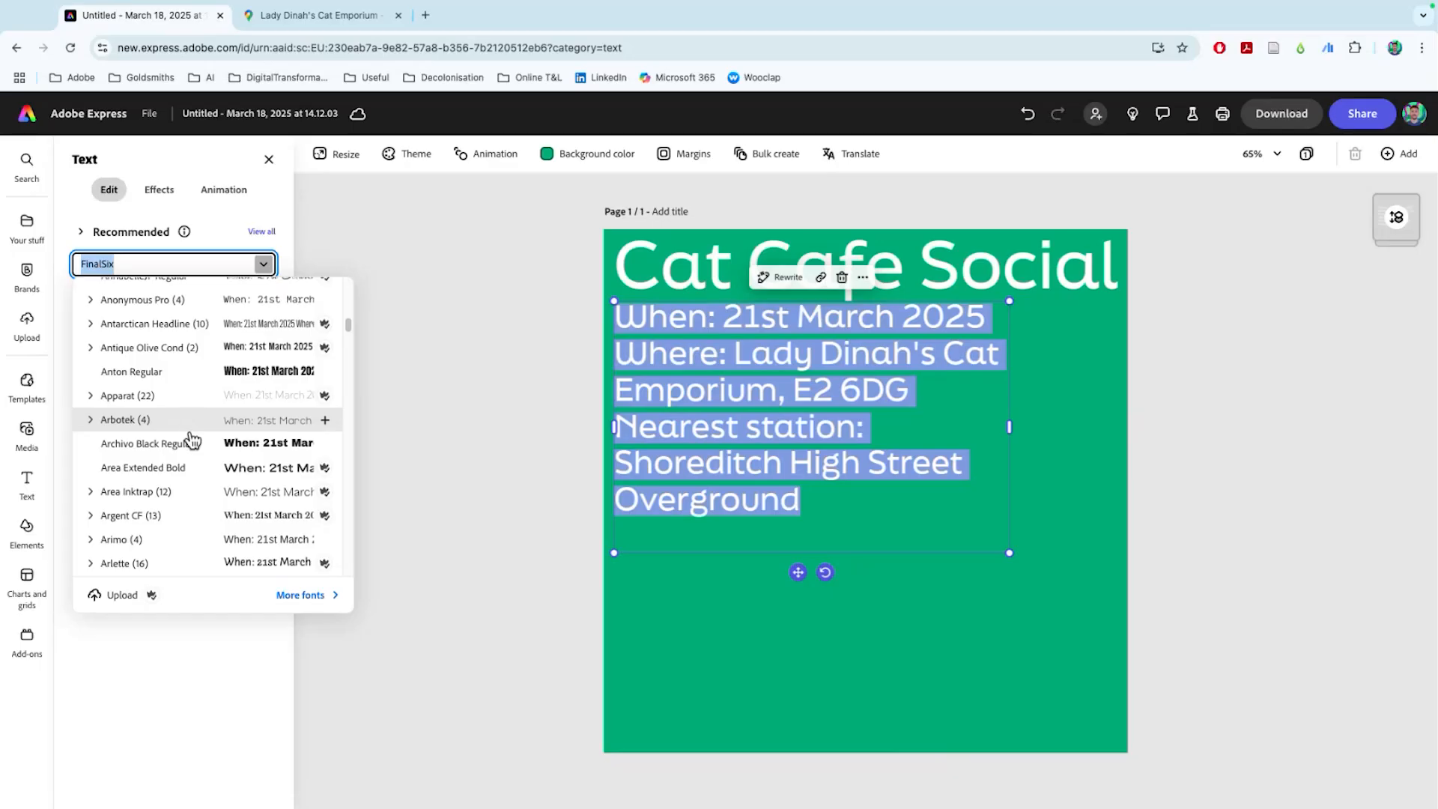
scroll(163, 480, down, 1)
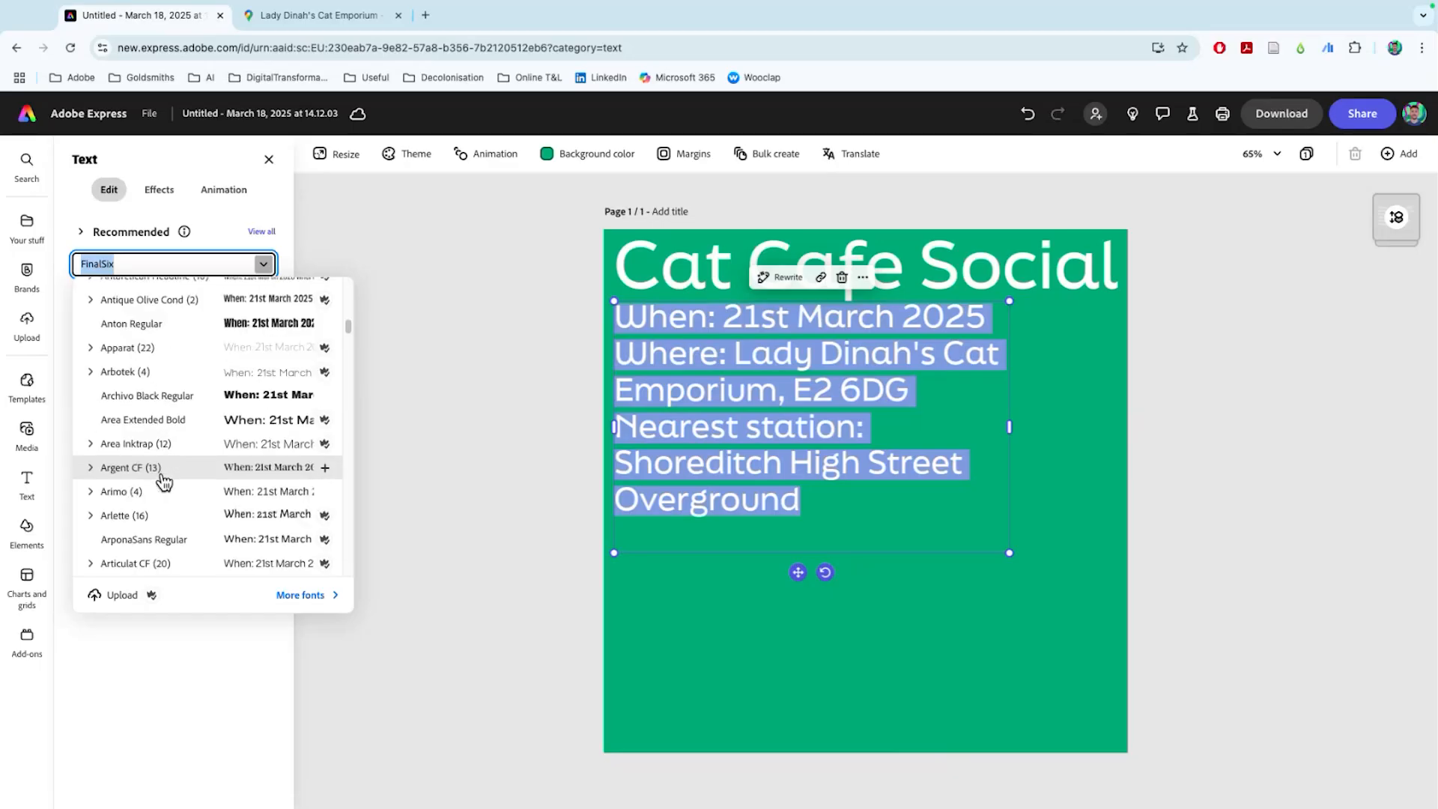
scroll(163, 482, down, 3)
scroll(204, 496, down, 3)
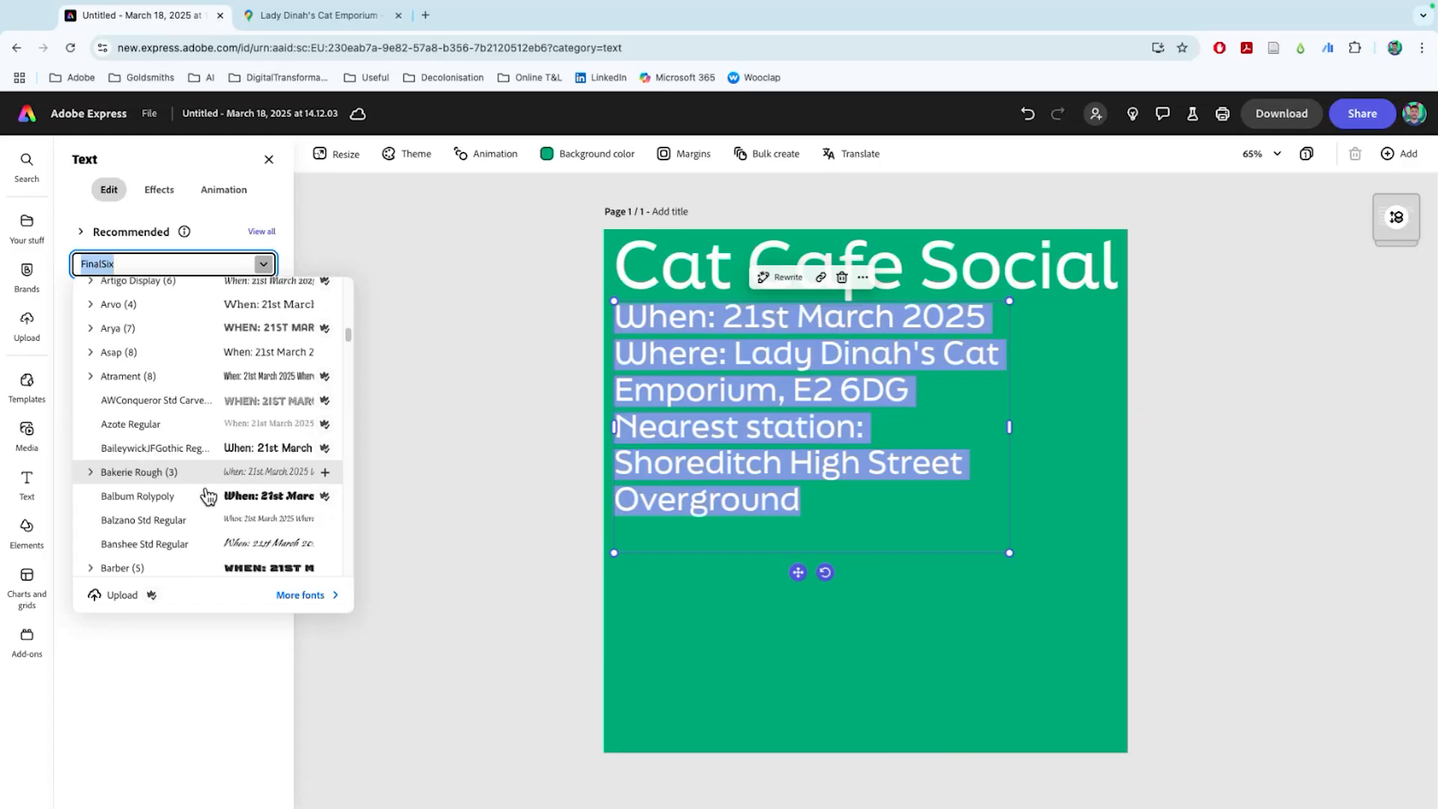
scroll(207, 496, down, 5)
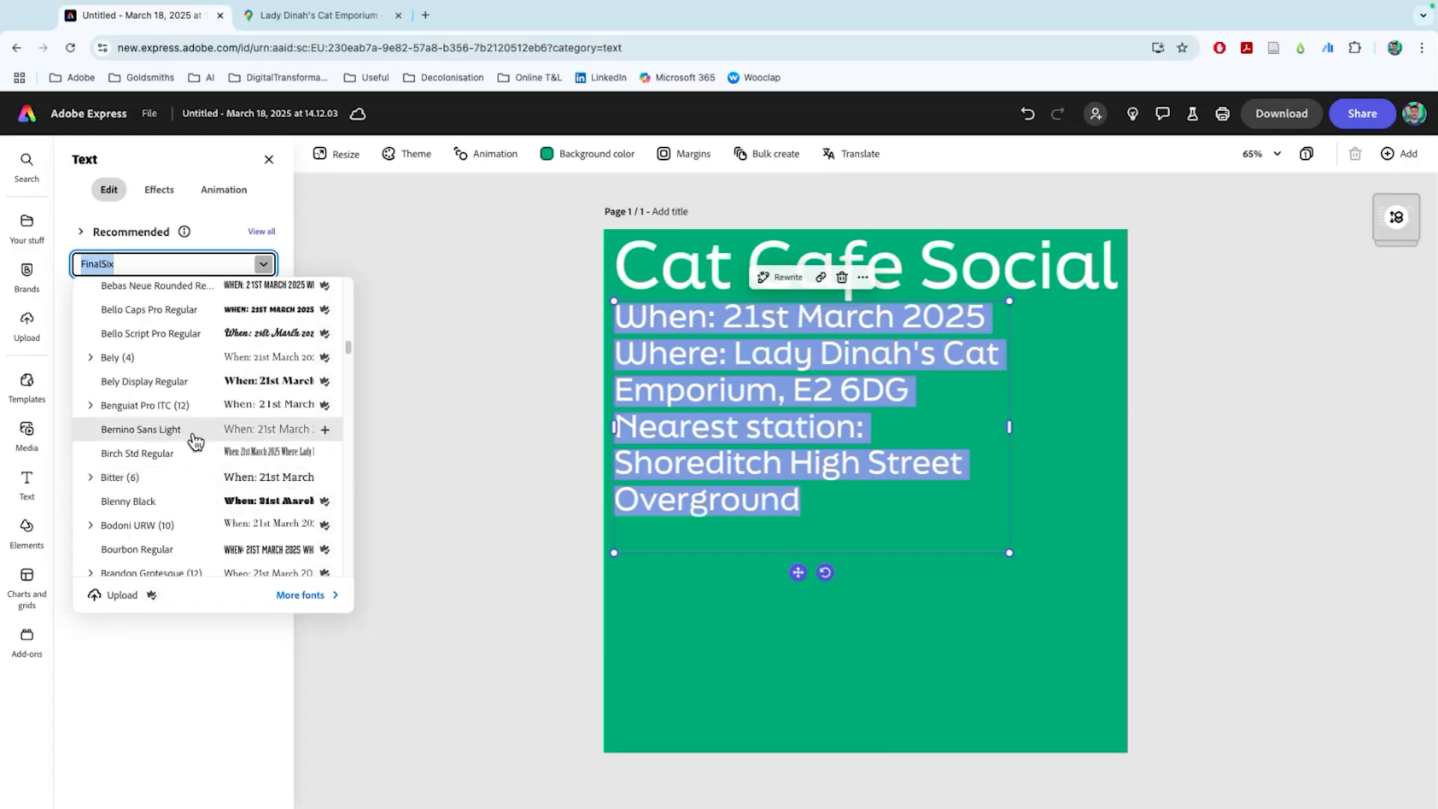
scroll(195, 441, down, 4)
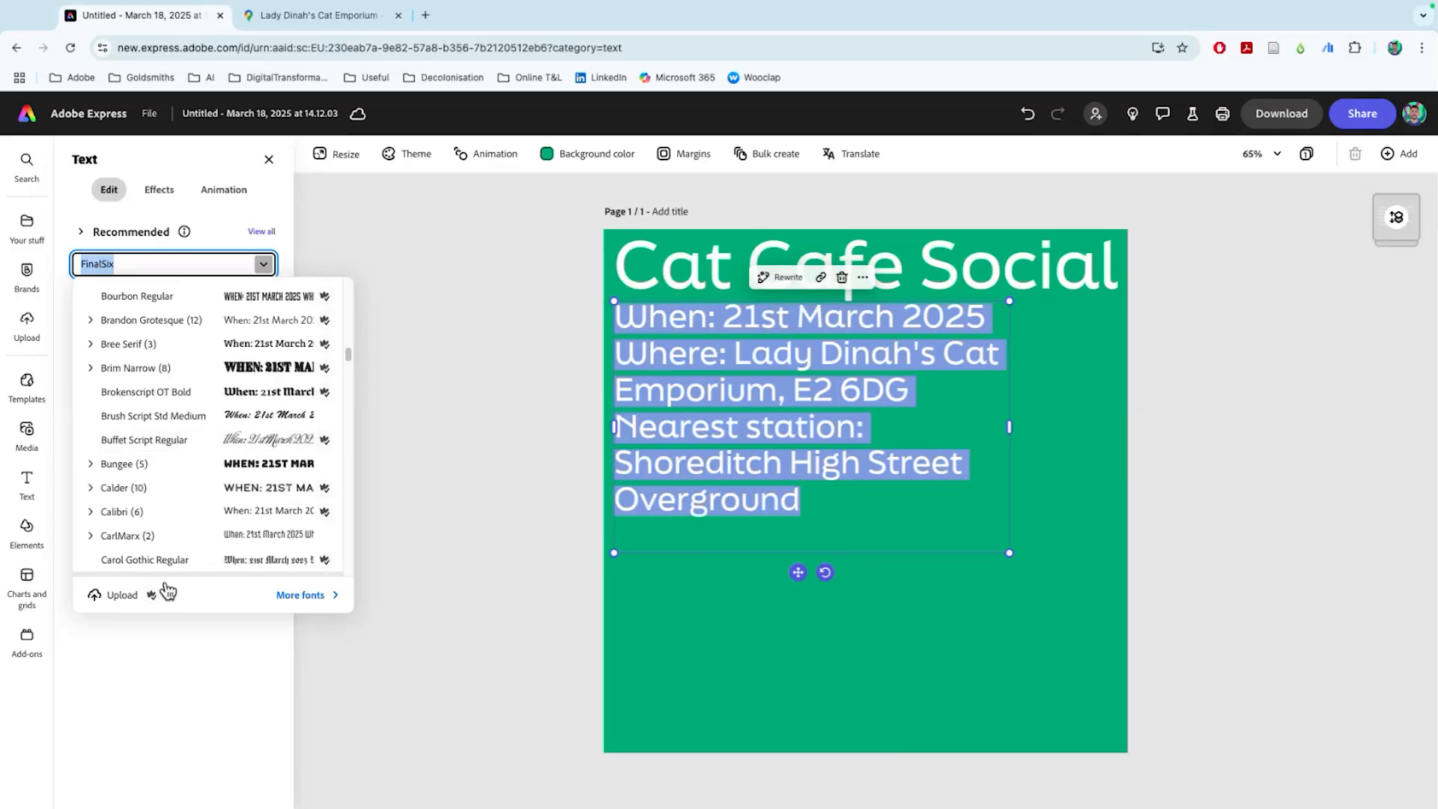
Browse the additional font categories and set the event details text to Acumin Pro from the Clean category
click(281, 595)
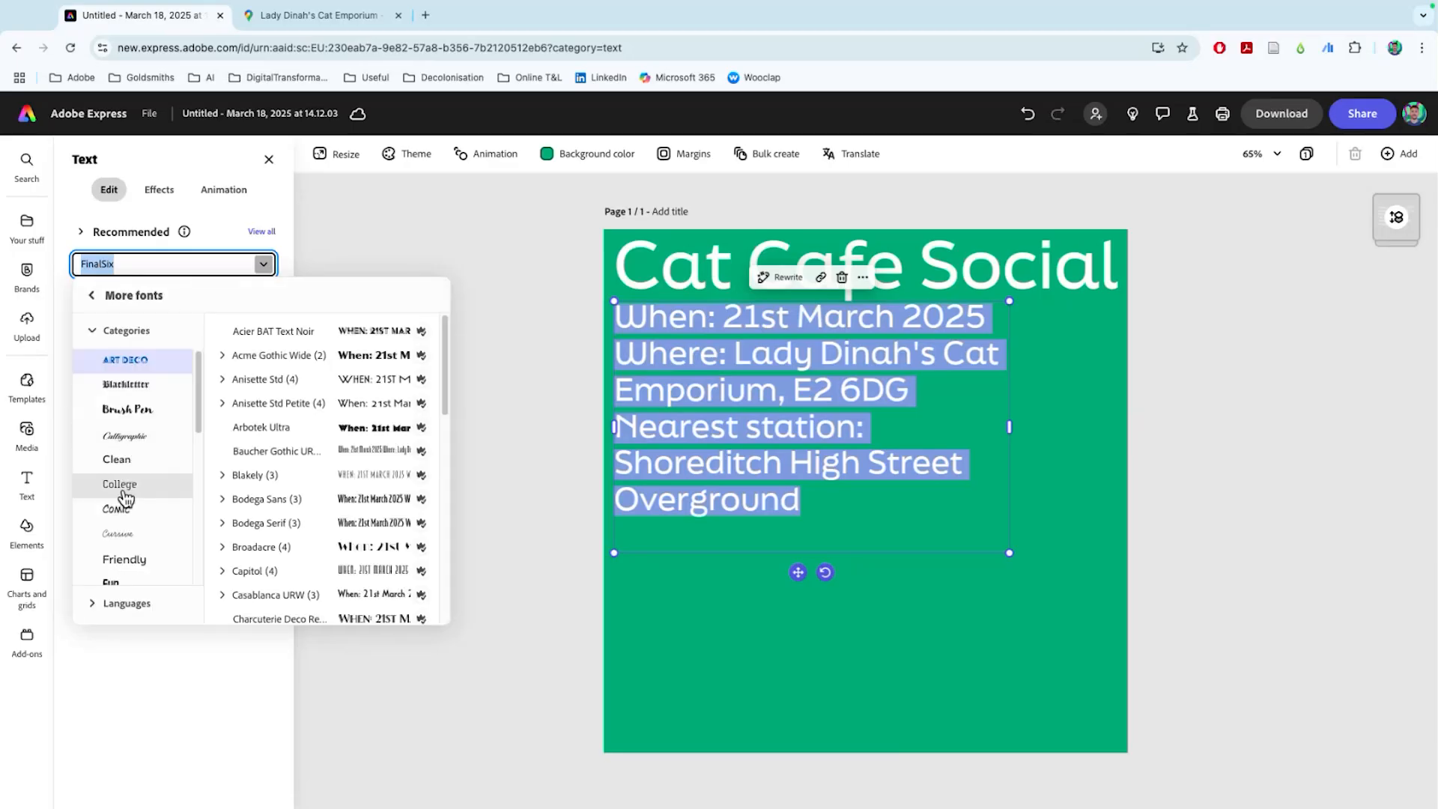
scroll(132, 520, down, 5)
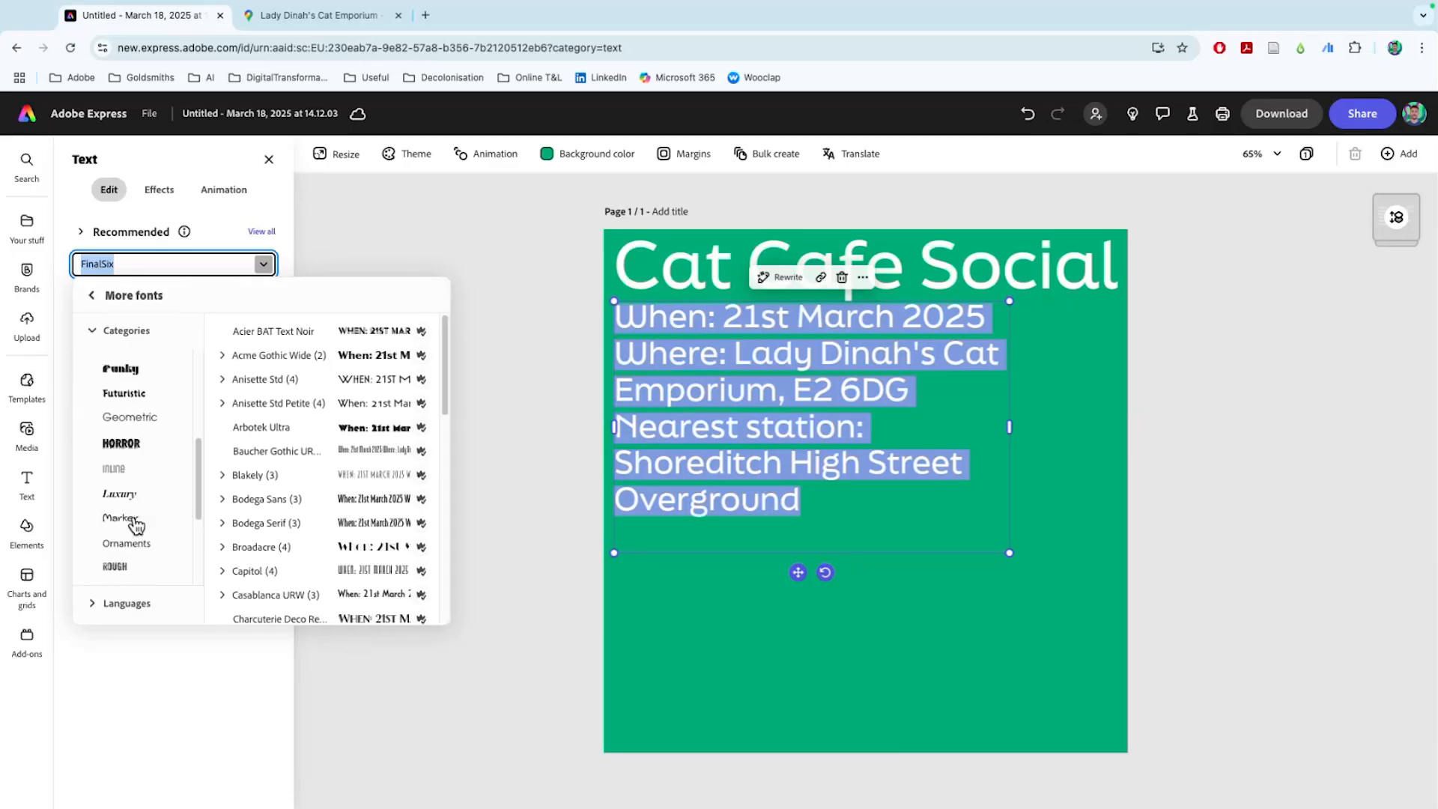
scroll(146, 468, down, 1)
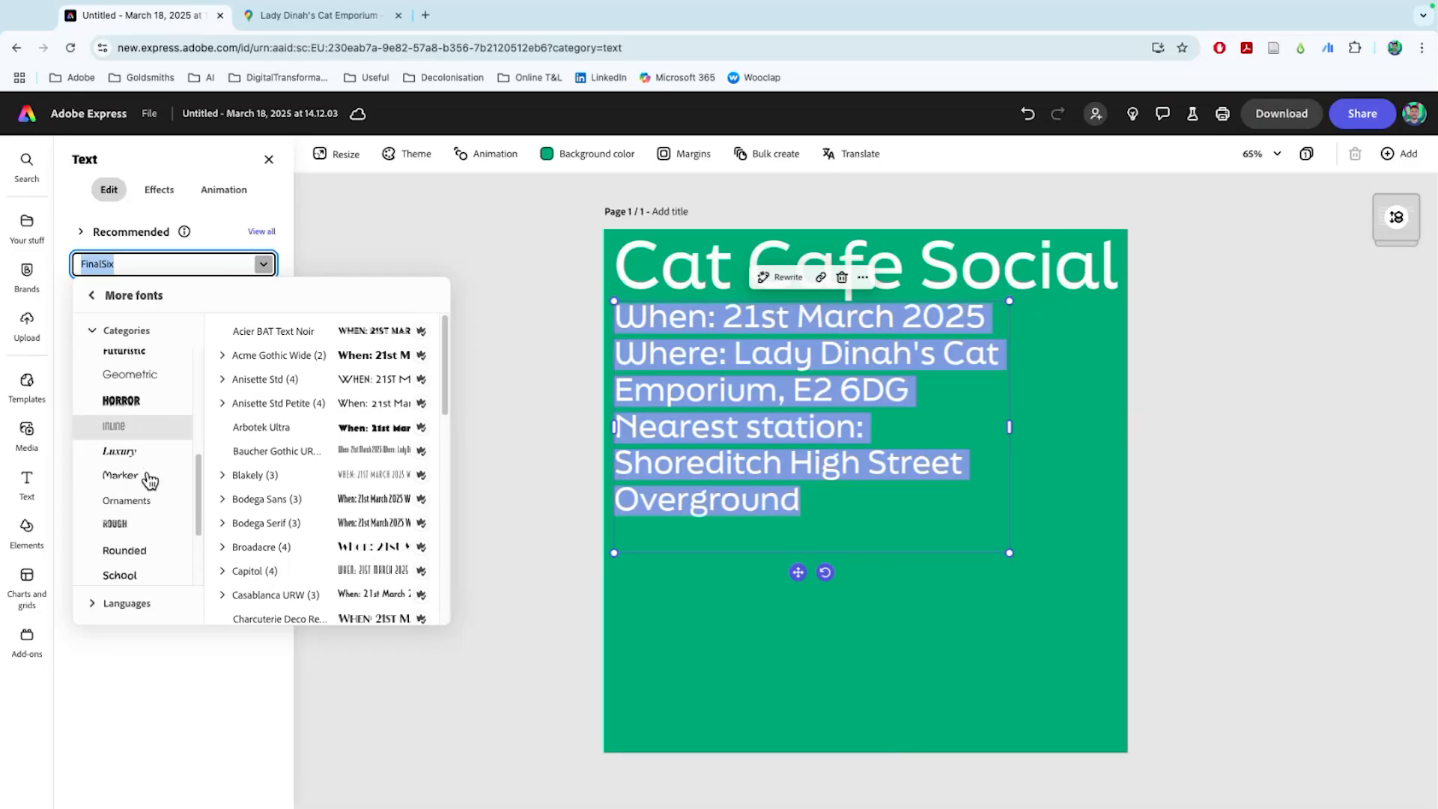
scroll(150, 480, down, 2)
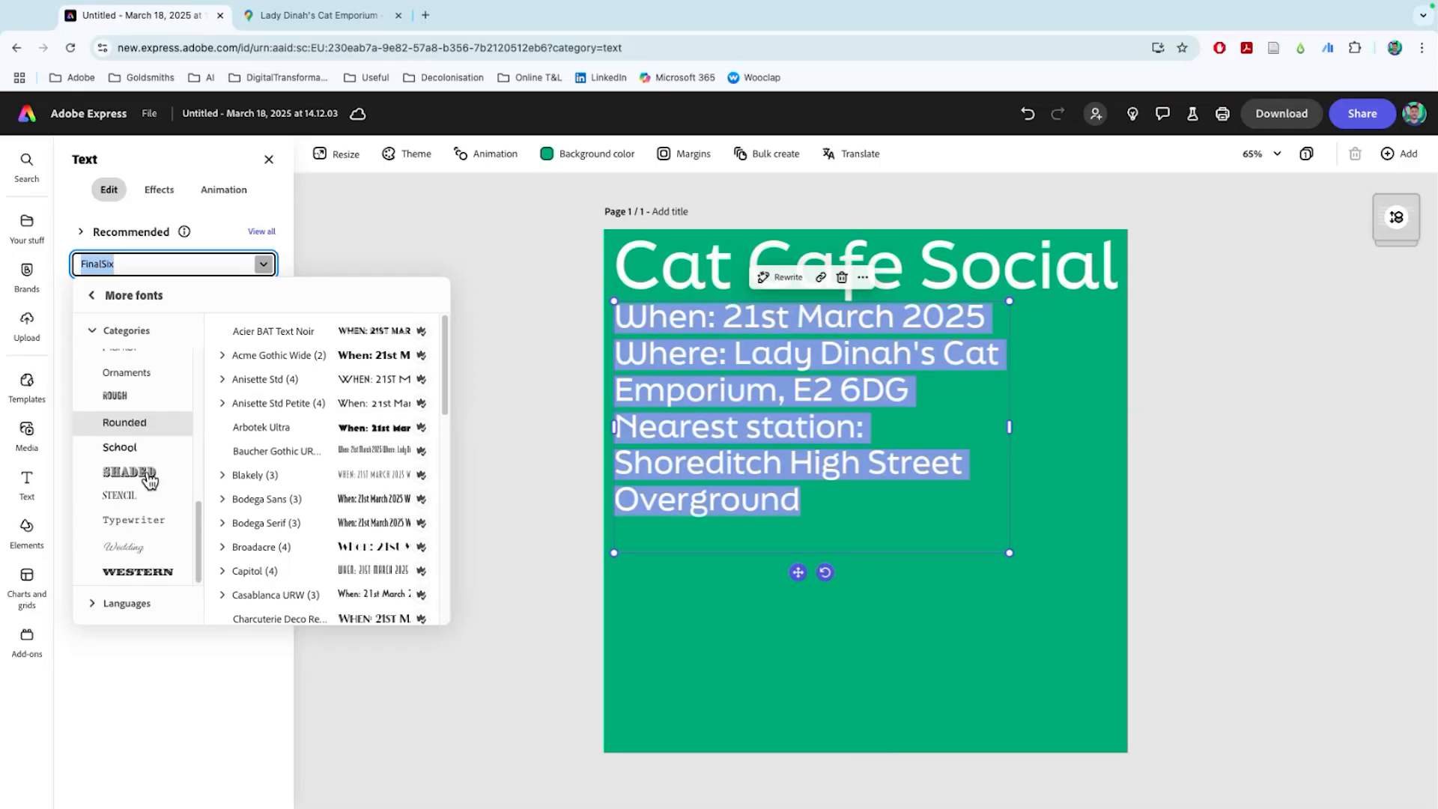
scroll(147, 477, up, 4)
scroll(149, 427, up, 1)
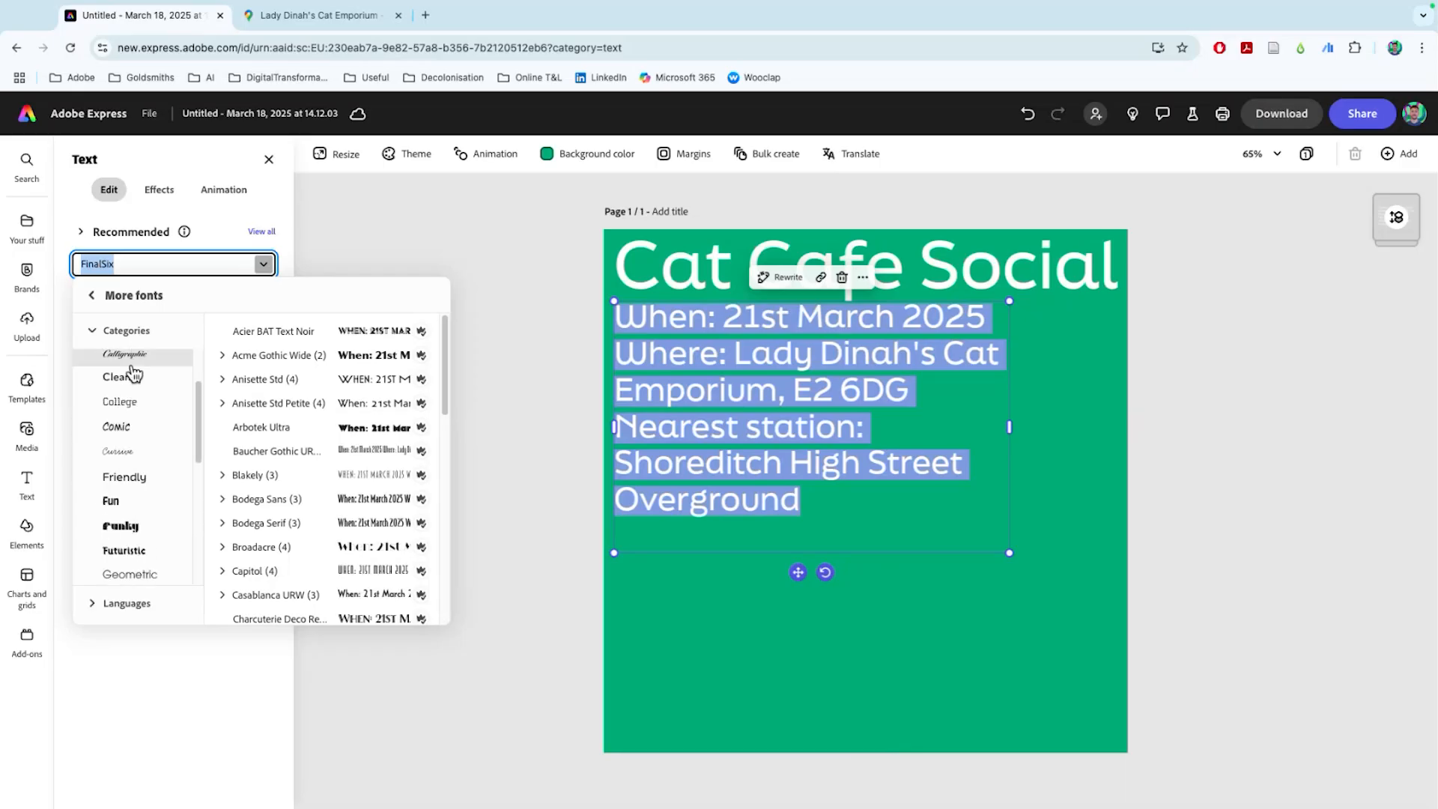
click(138, 378)
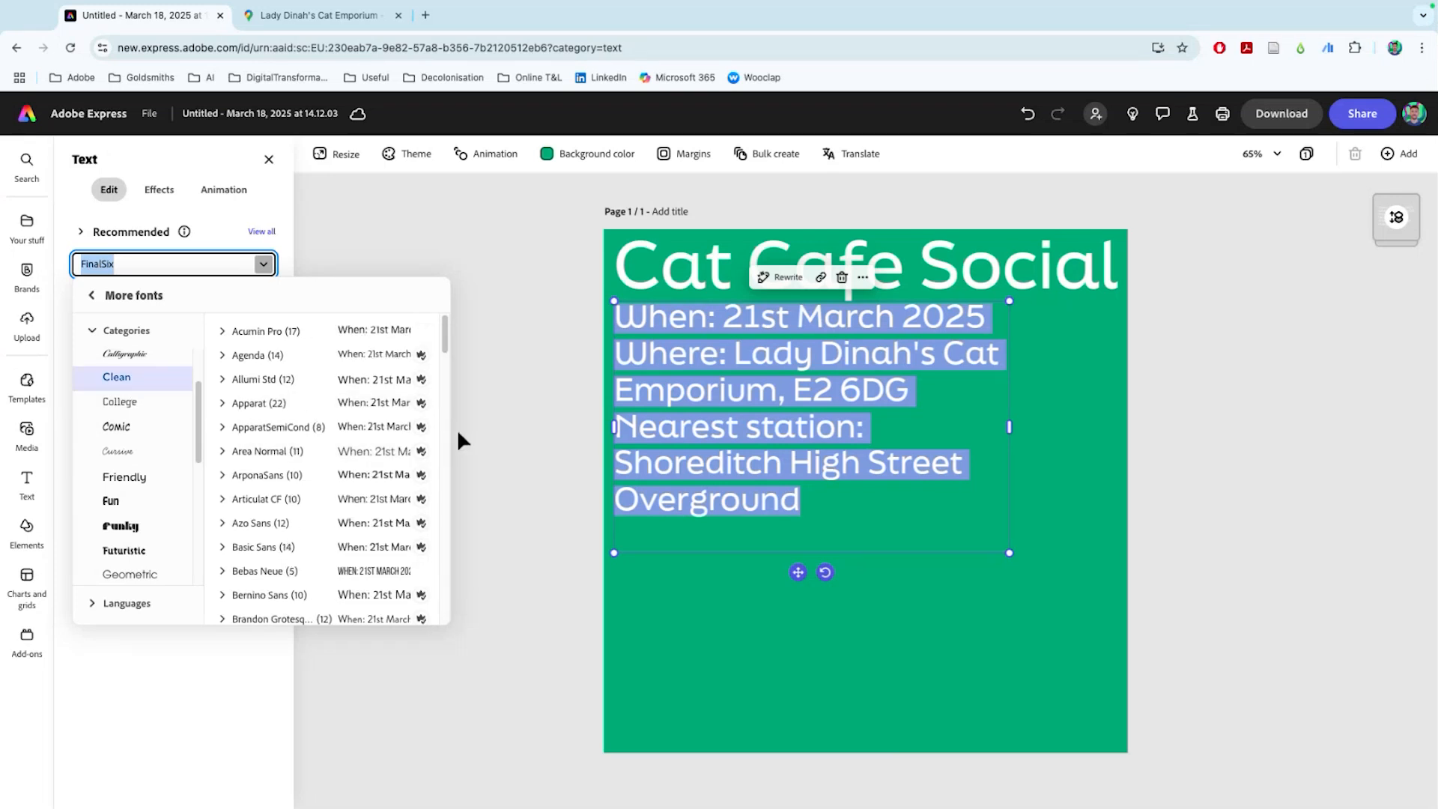
click(262, 331)
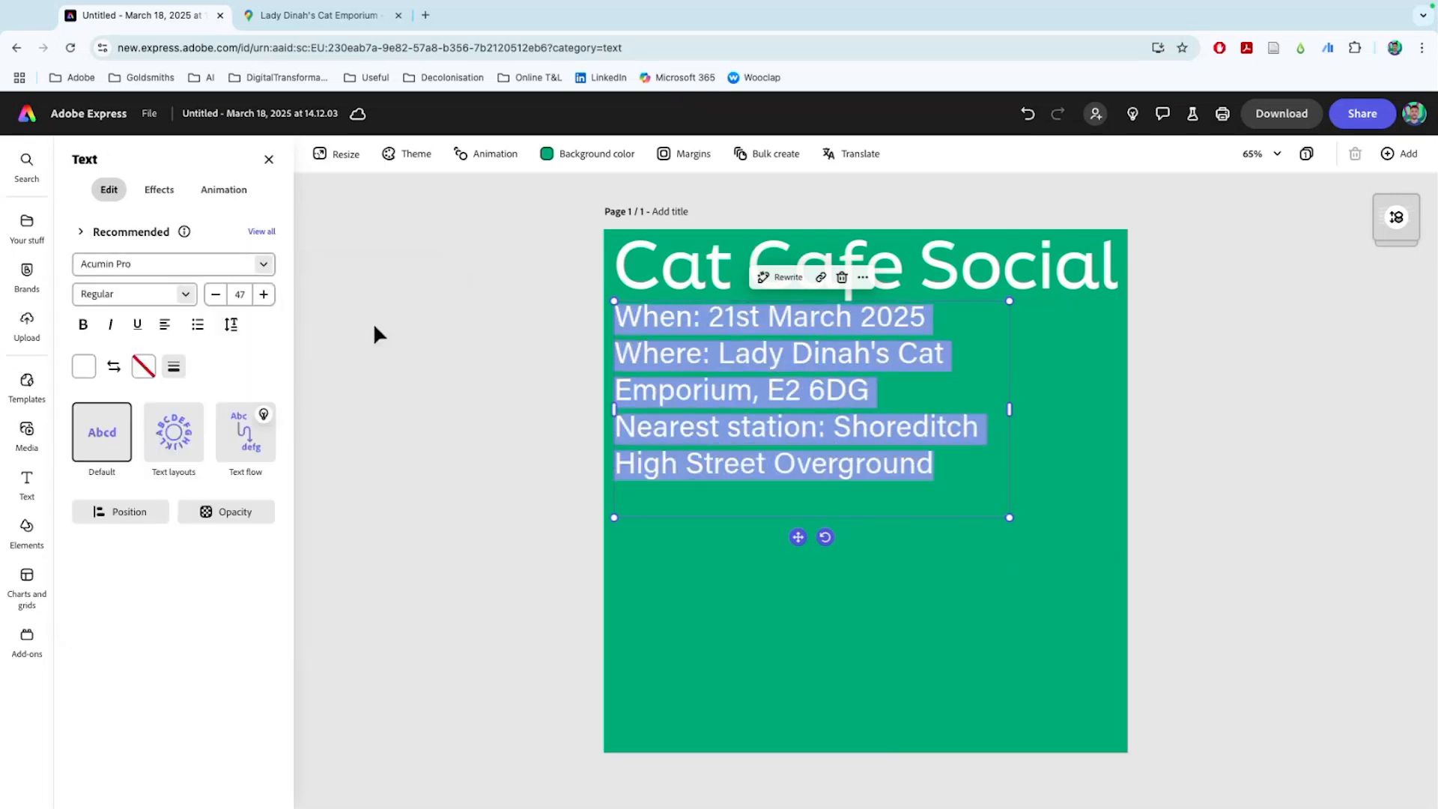
Scale the event details text box down proportionally until its font size is 36
click(713, 397)
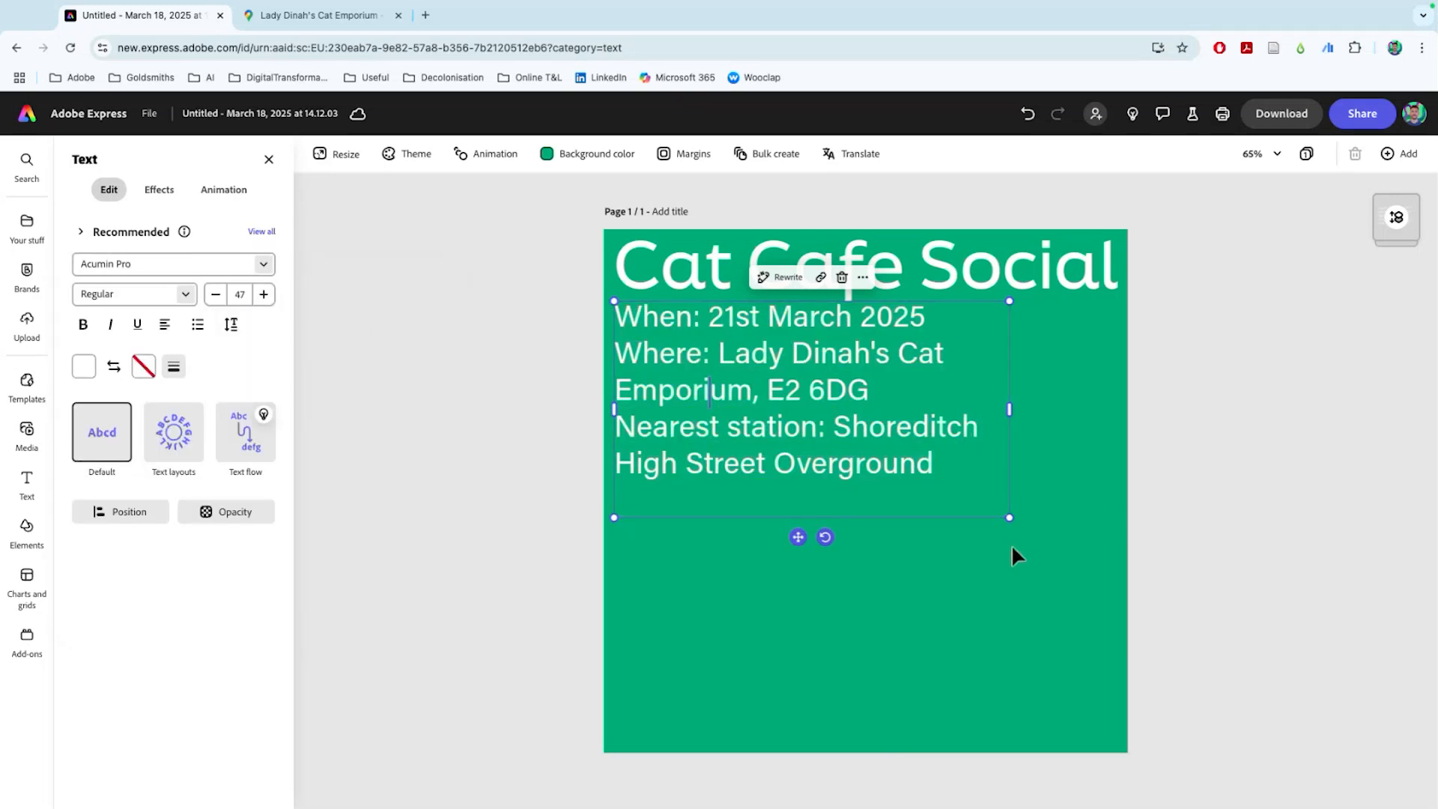
drag(1005, 514, 919, 468)
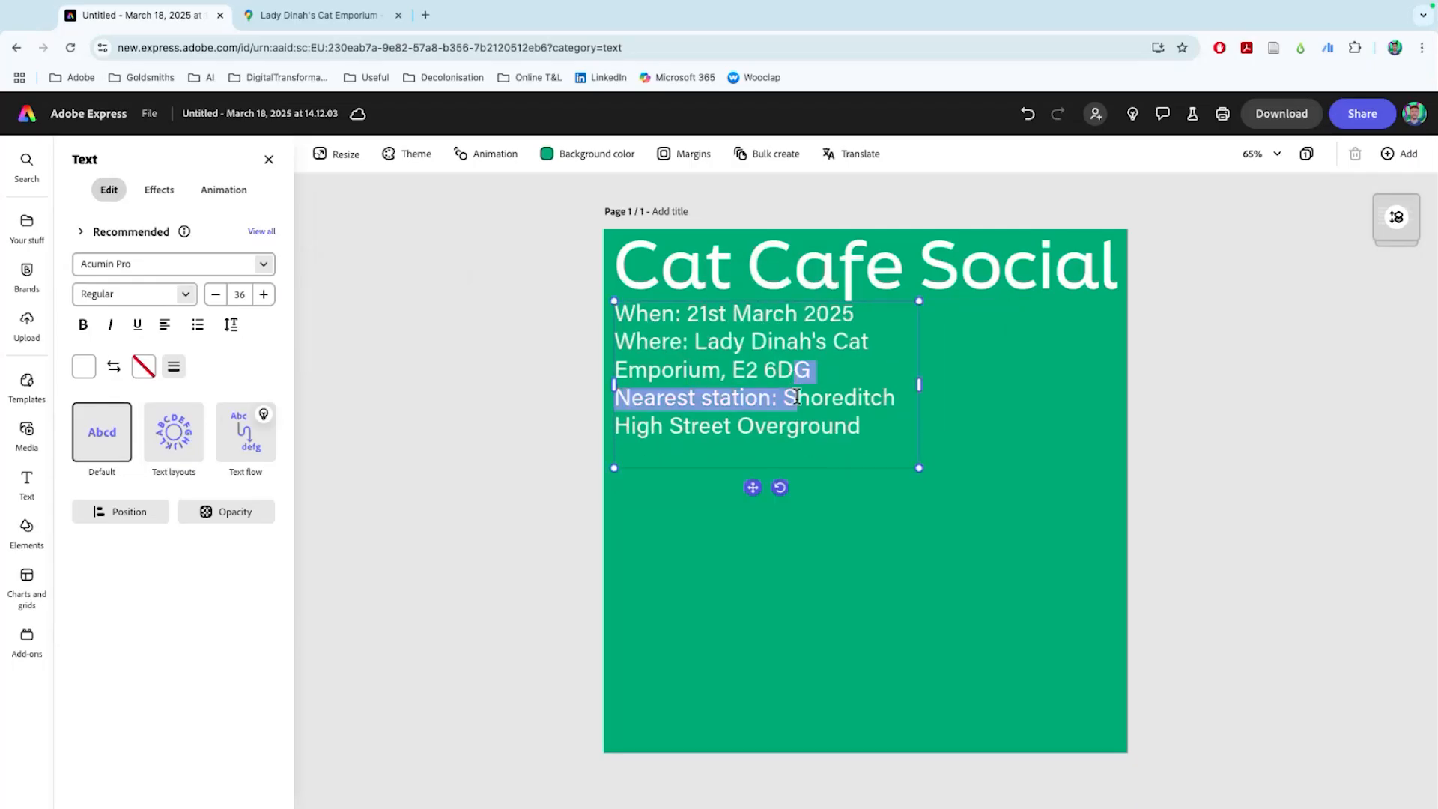
click(732, 314)
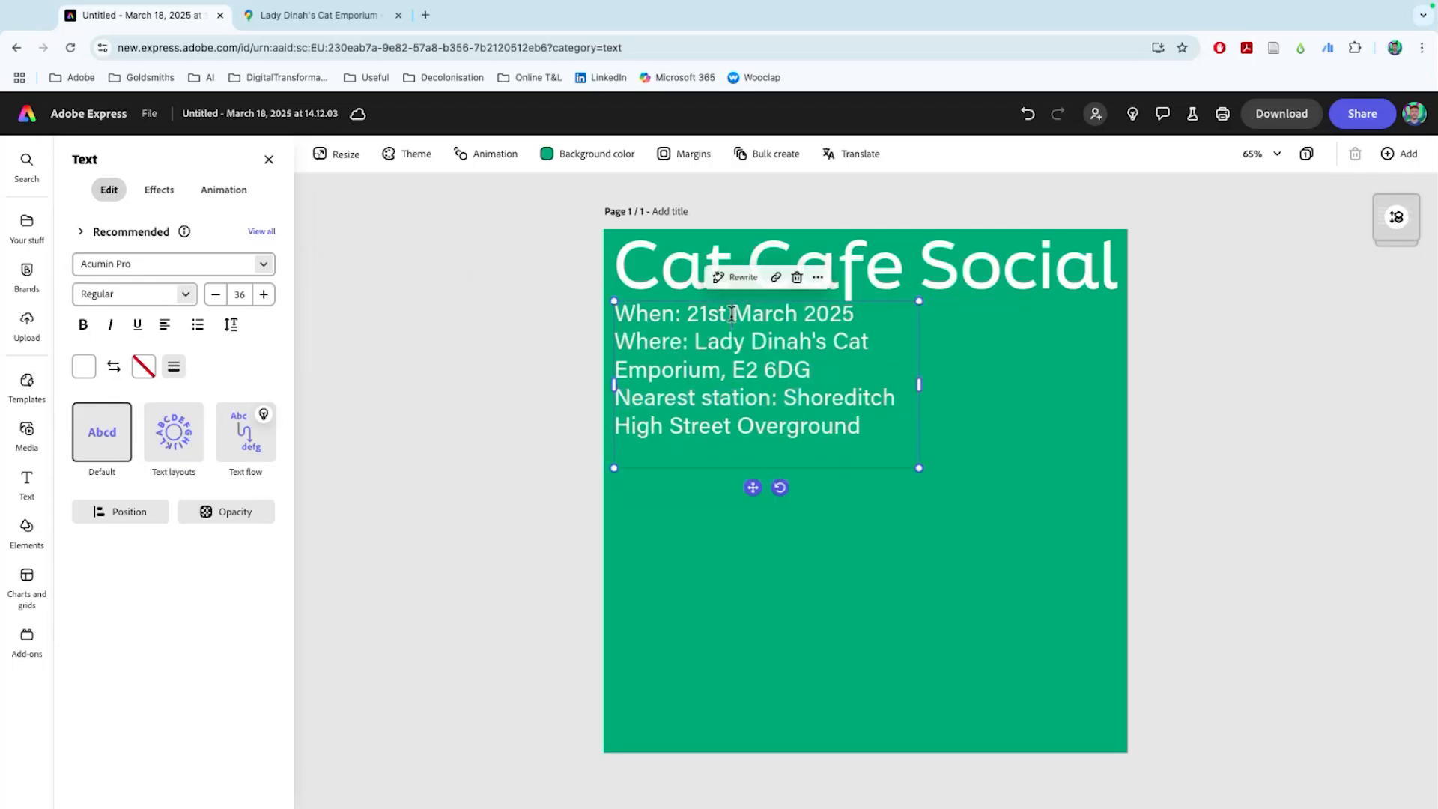
Set the word "When" in the event details to the Bold weight of Acumin Pro
double_click(643, 313)
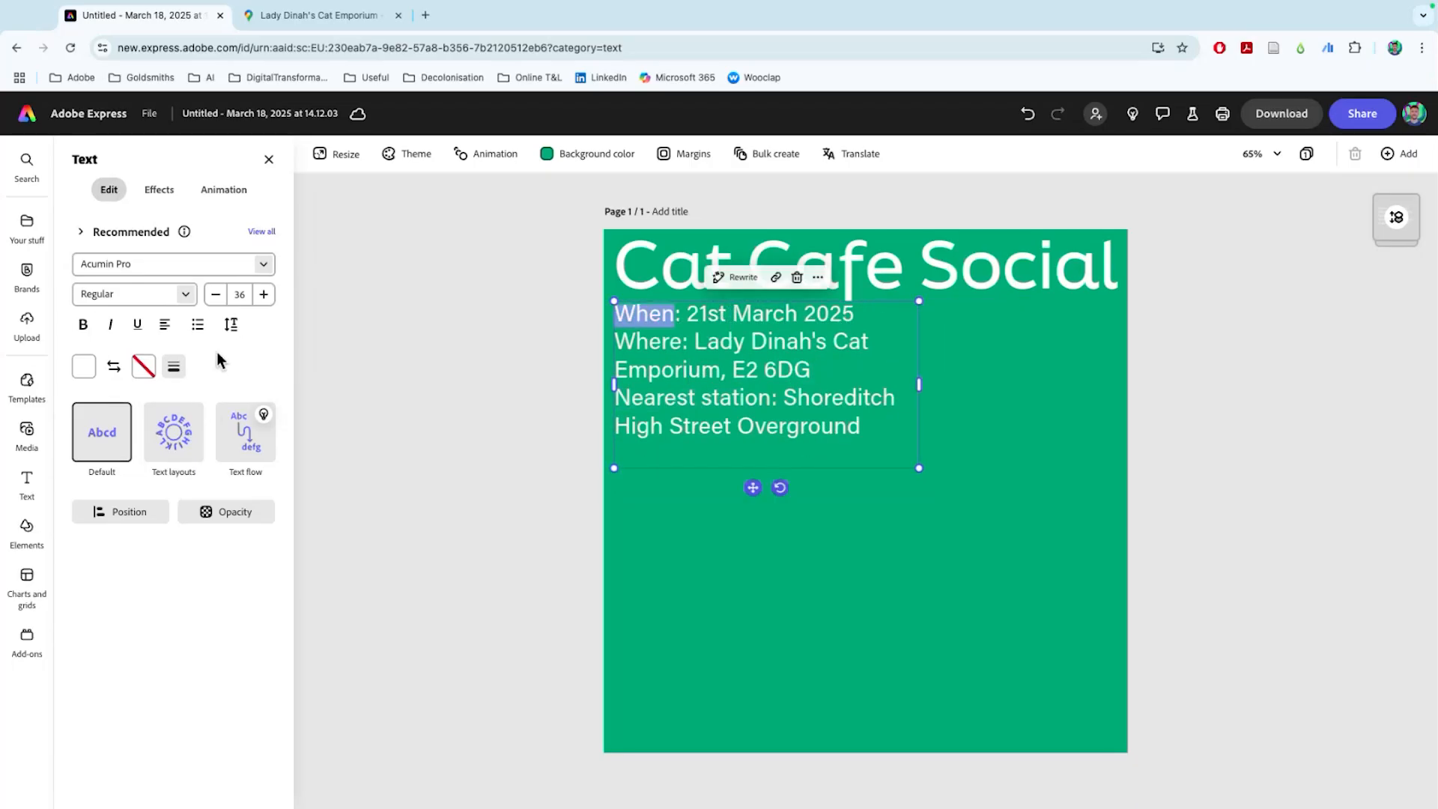
click(186, 294)
scroll(142, 475, down, 5)
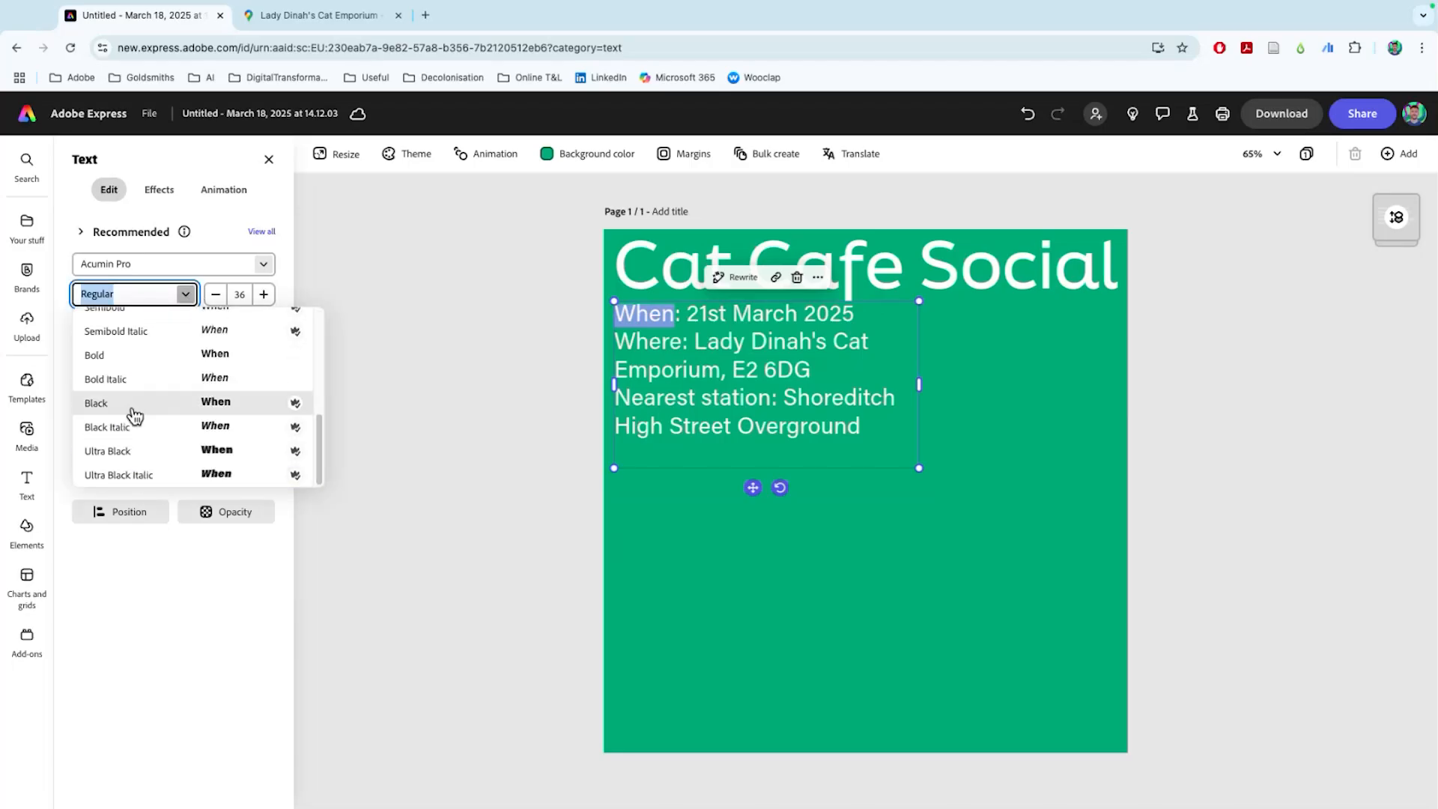
click(137, 355)
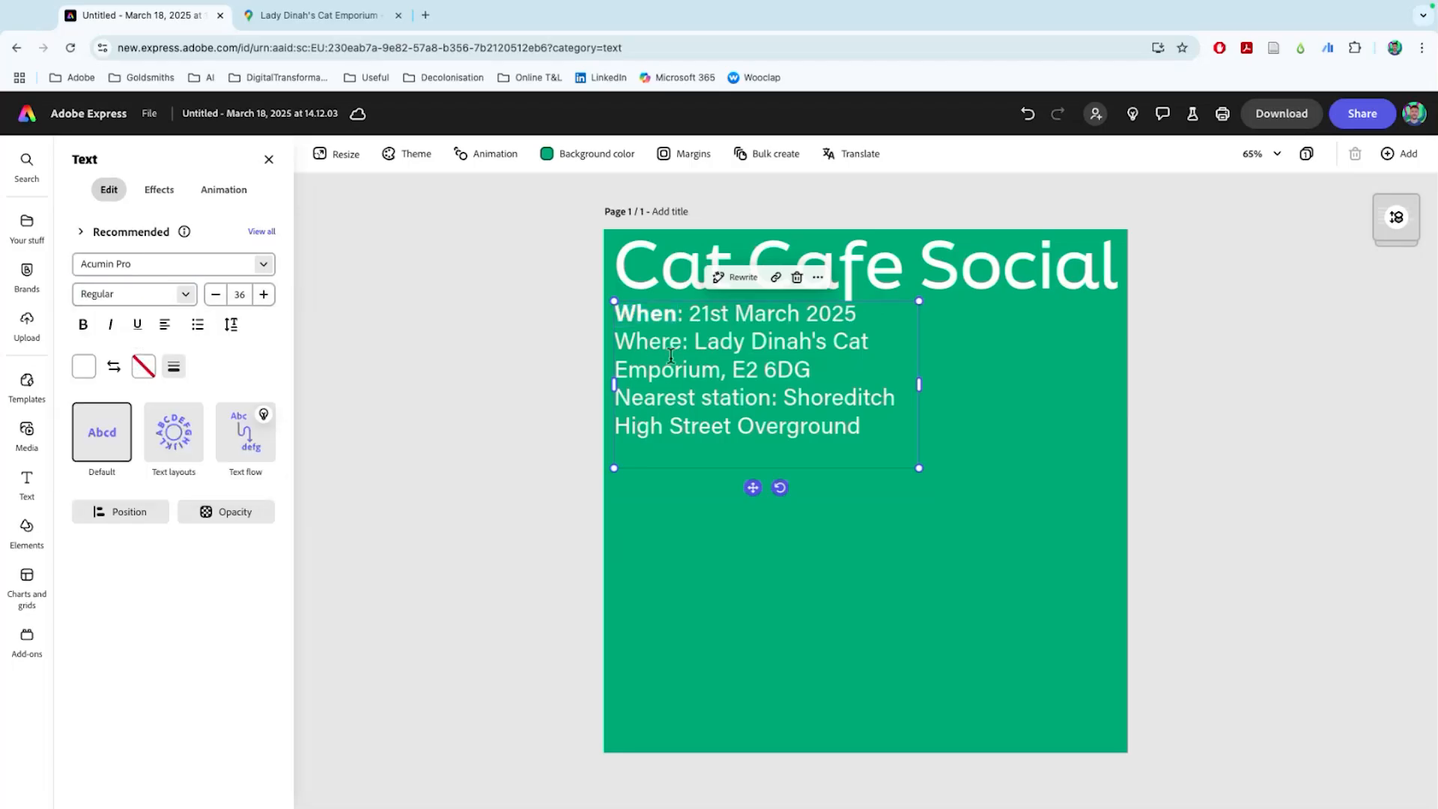
Make the "Where:" and "Nearest station:" labels in the event details bold
drag(688, 342, 616, 333)
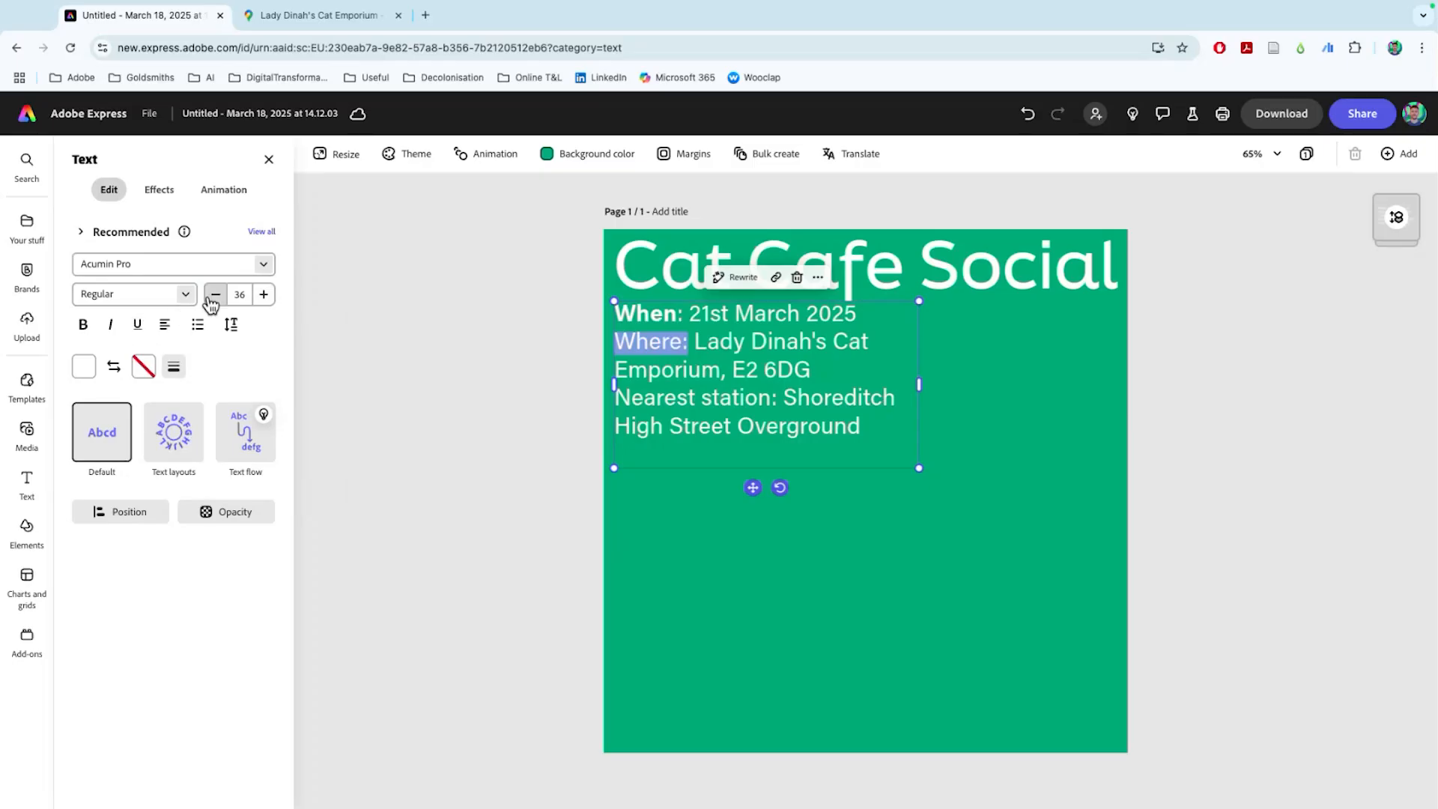
click(84, 325)
click(643, 398)
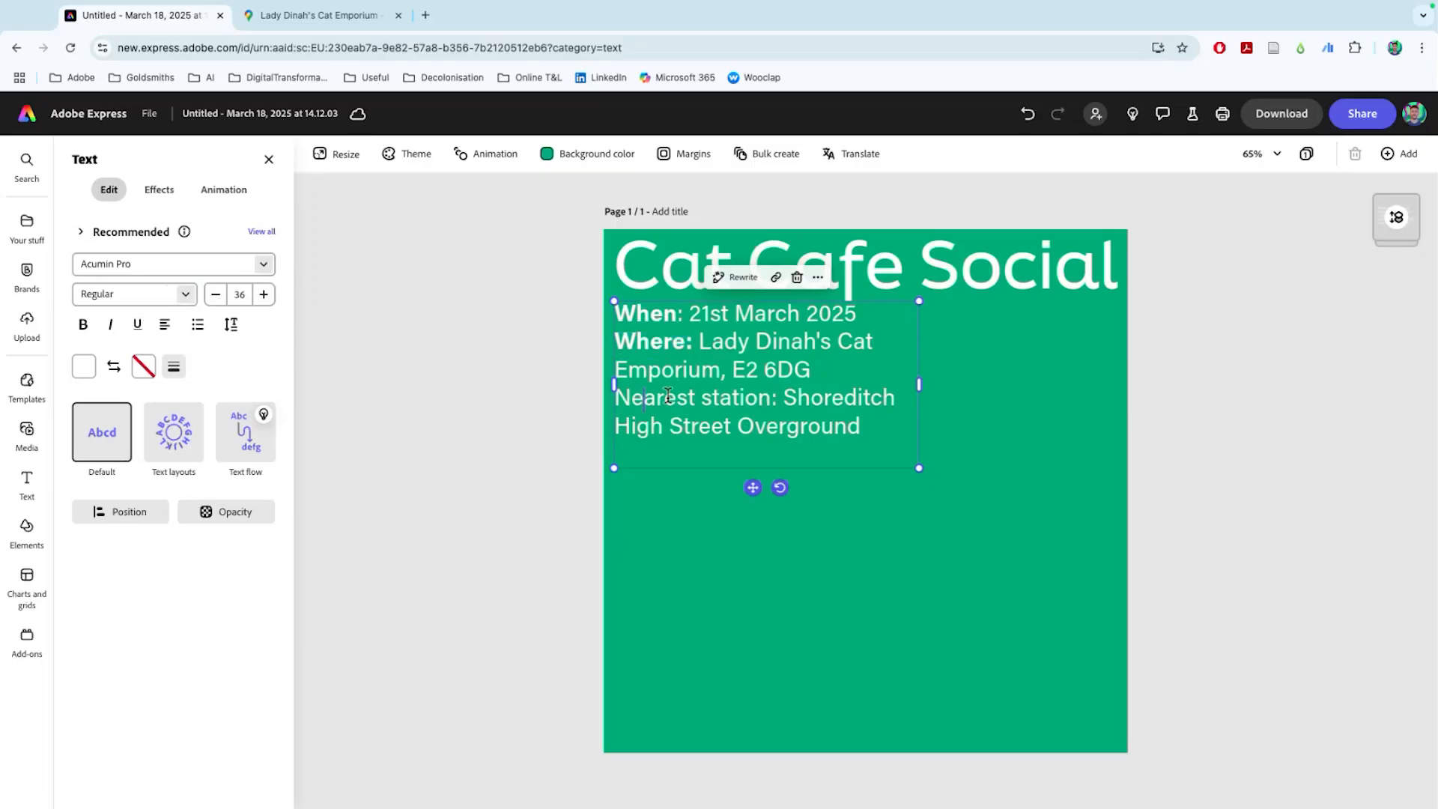
drag(776, 395, 627, 397)
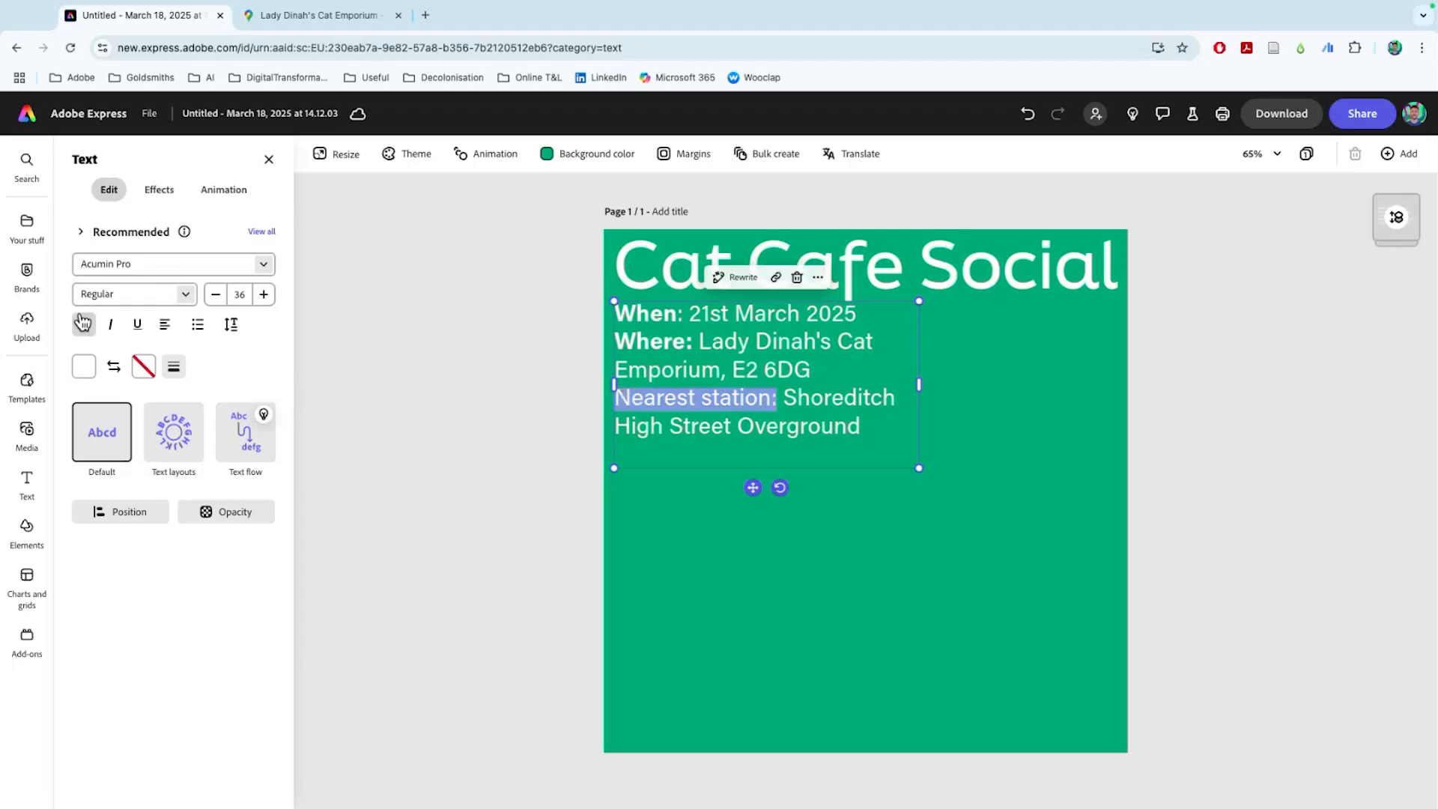
click(82, 367)
click(81, 330)
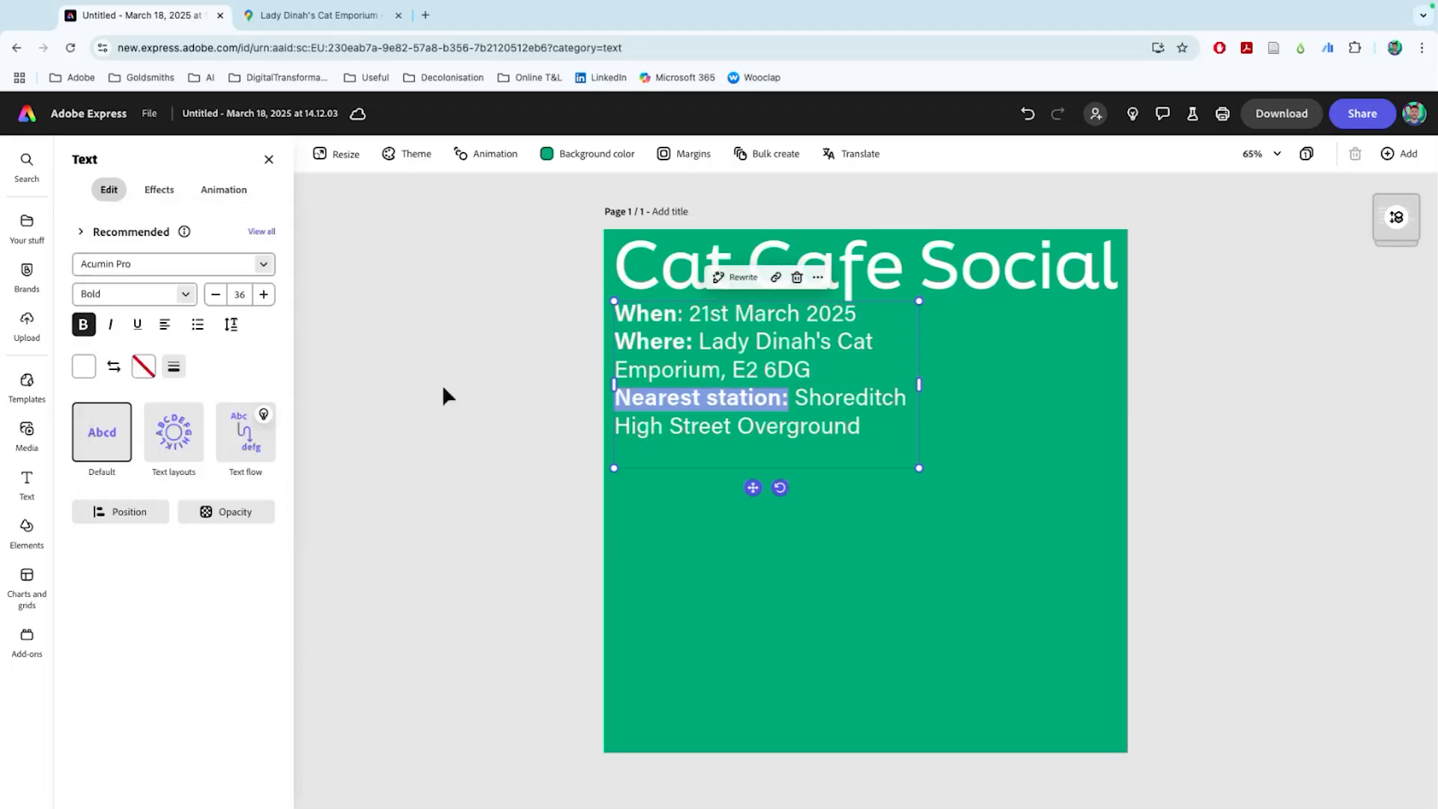
Widen the event details text box to about the page's right edge and delete "Overground" from the station line
drag(921, 385, 1126, 393)
double_click(721, 399)
click(739, 401)
drag(749, 398, 596, 395)
key(BackSpace)
key(BackSpace)
Move the event details text box to the bottom of the post, keeping it aligned with the heading's left edge
click(755, 420)
drag(757, 374, 741, 699)
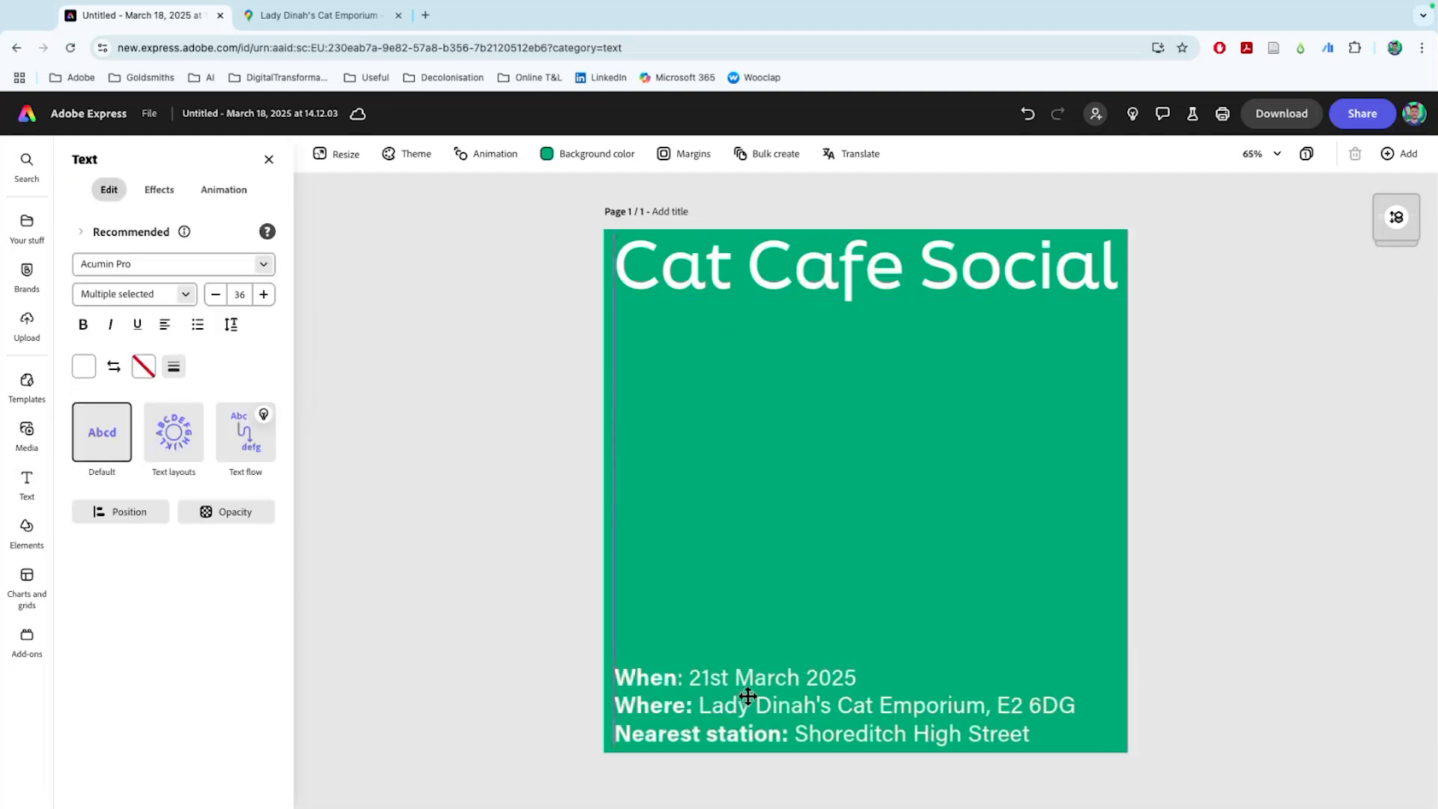
click(509, 560)
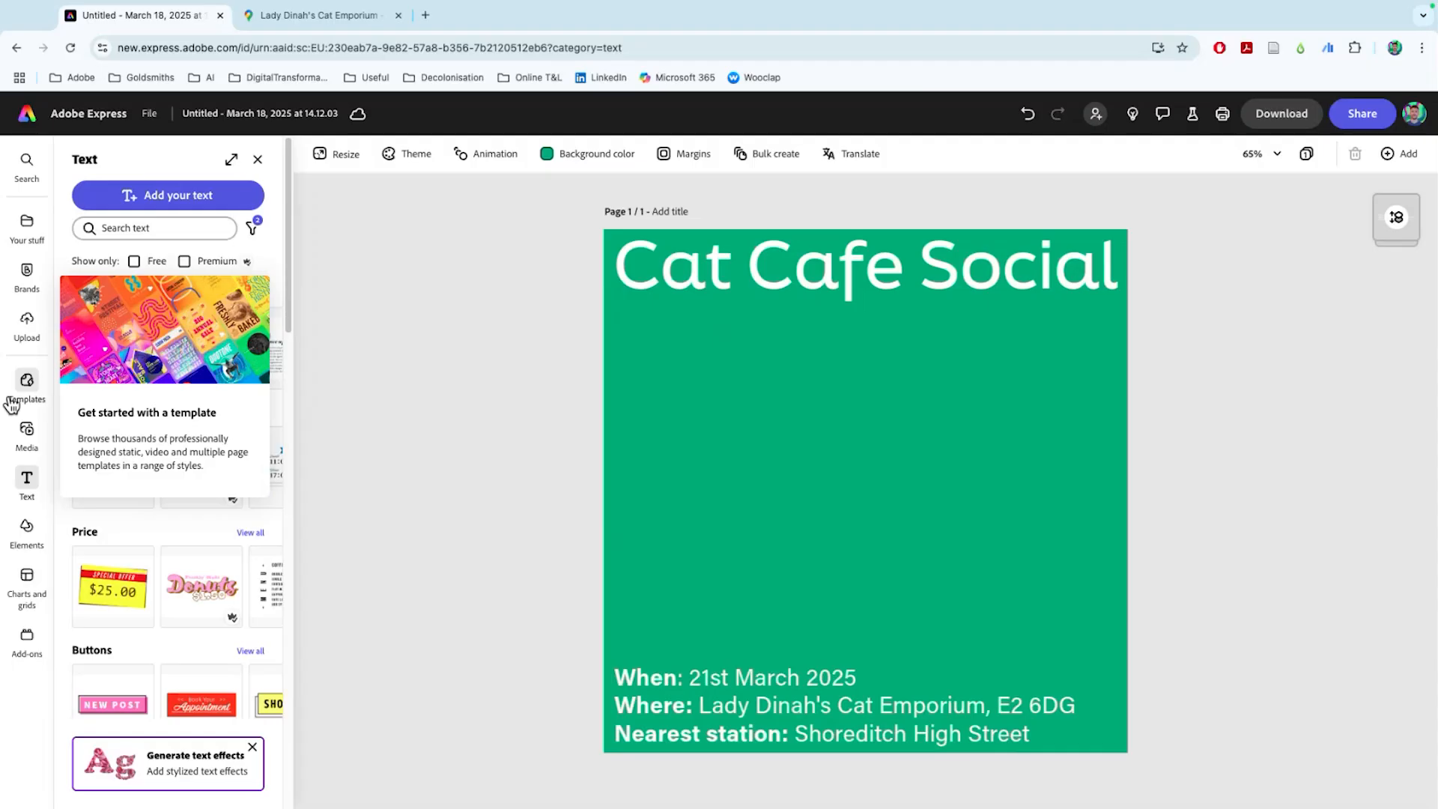
Search the stock photos for "cat"
click(27, 433)
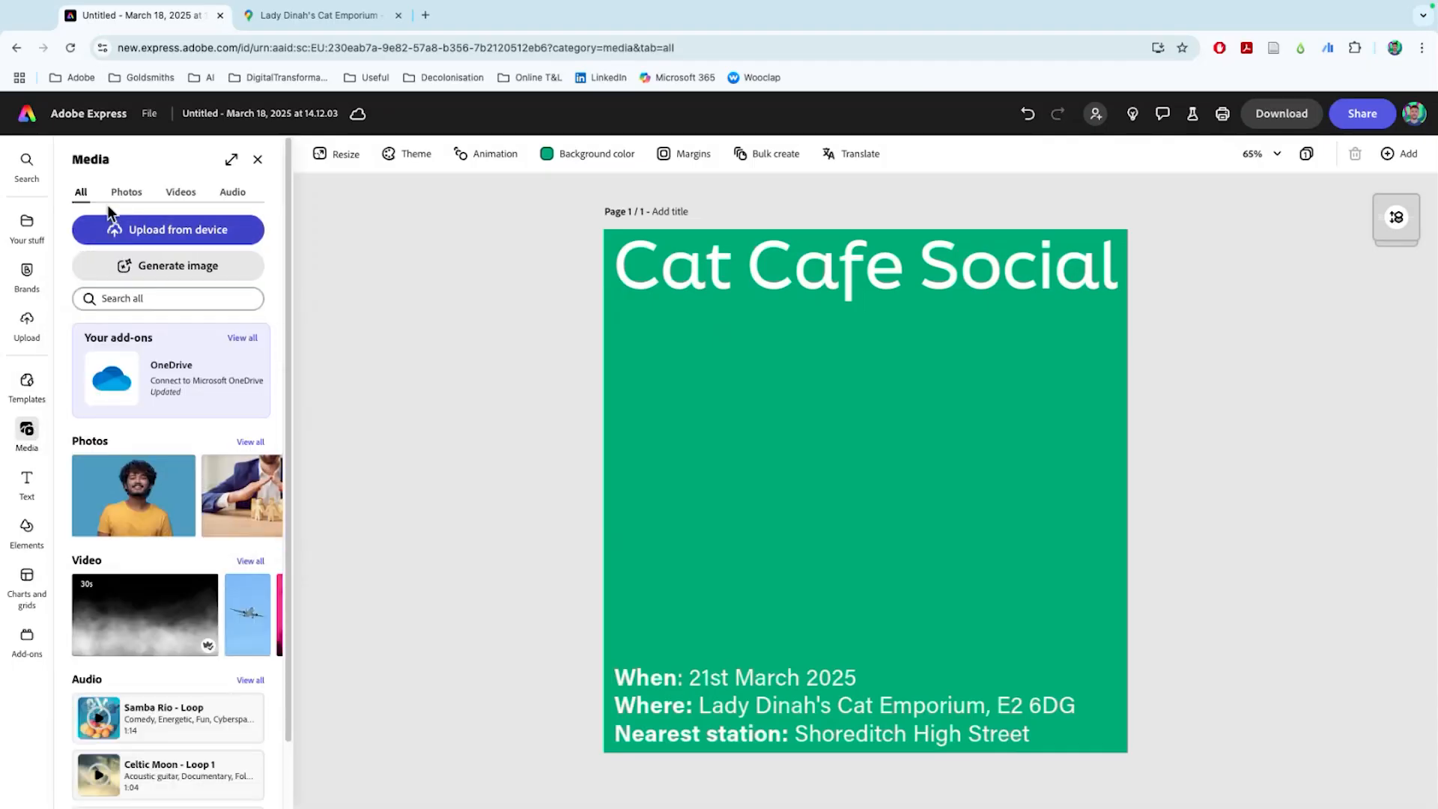
click(125, 192)
click(180, 192)
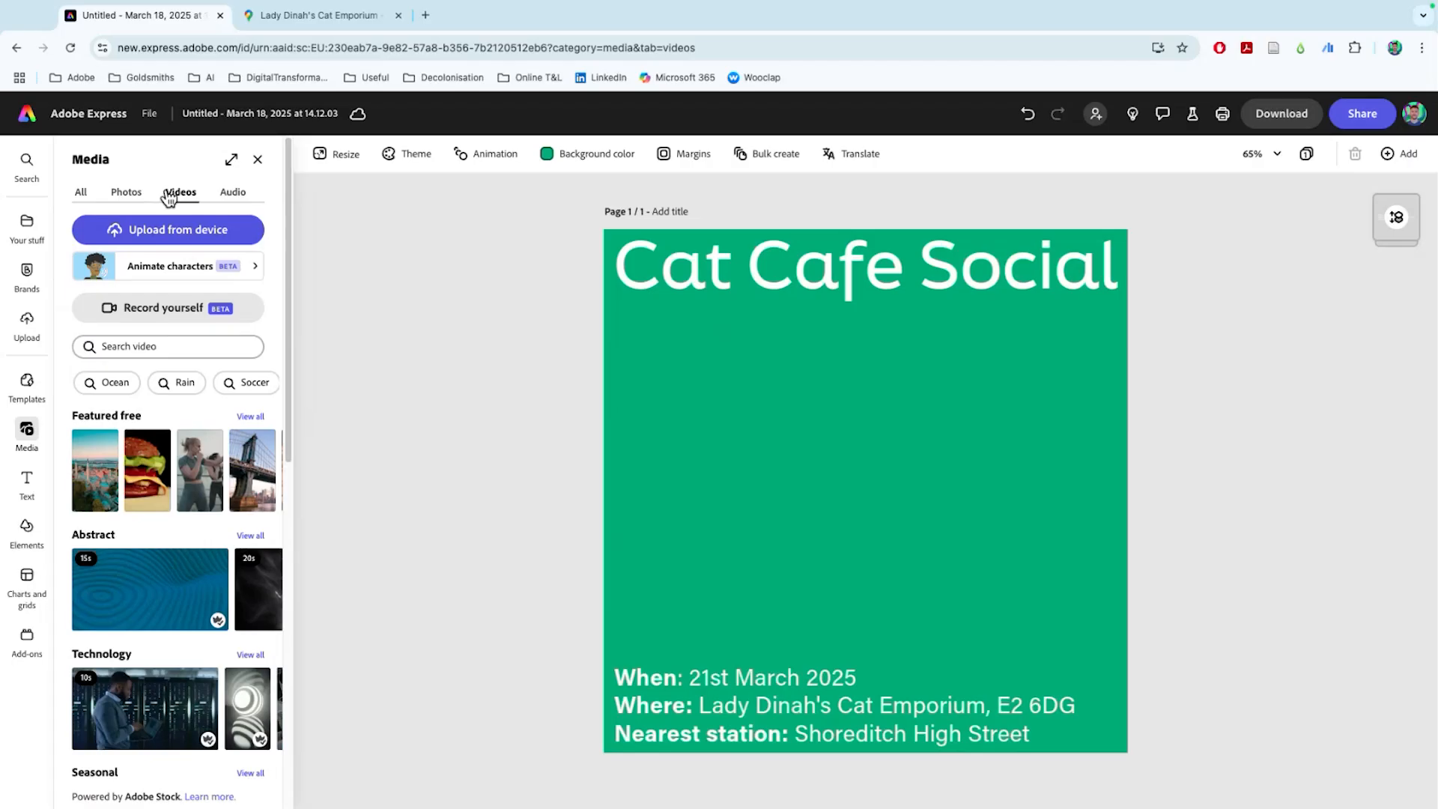
click(124, 195)
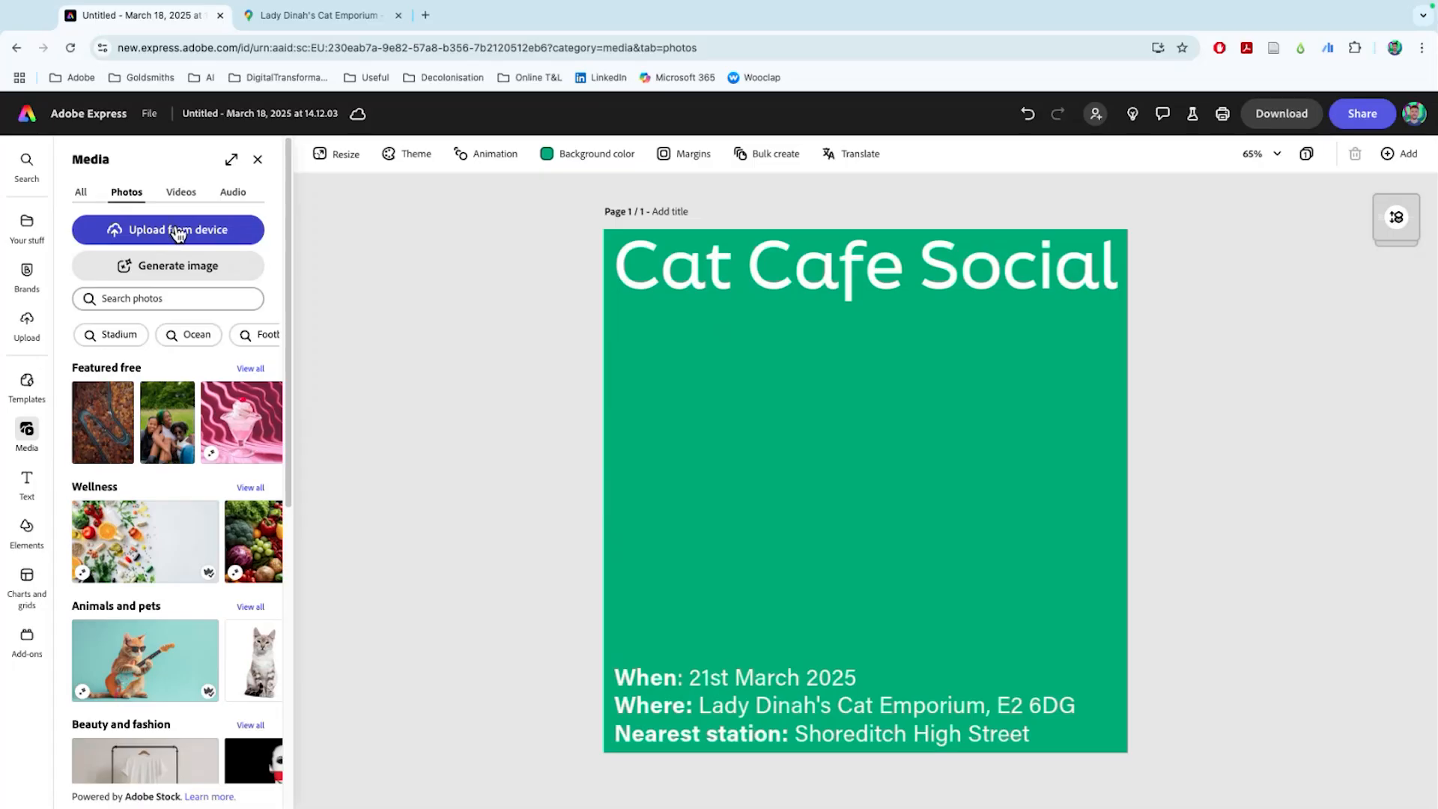
click(163, 297)
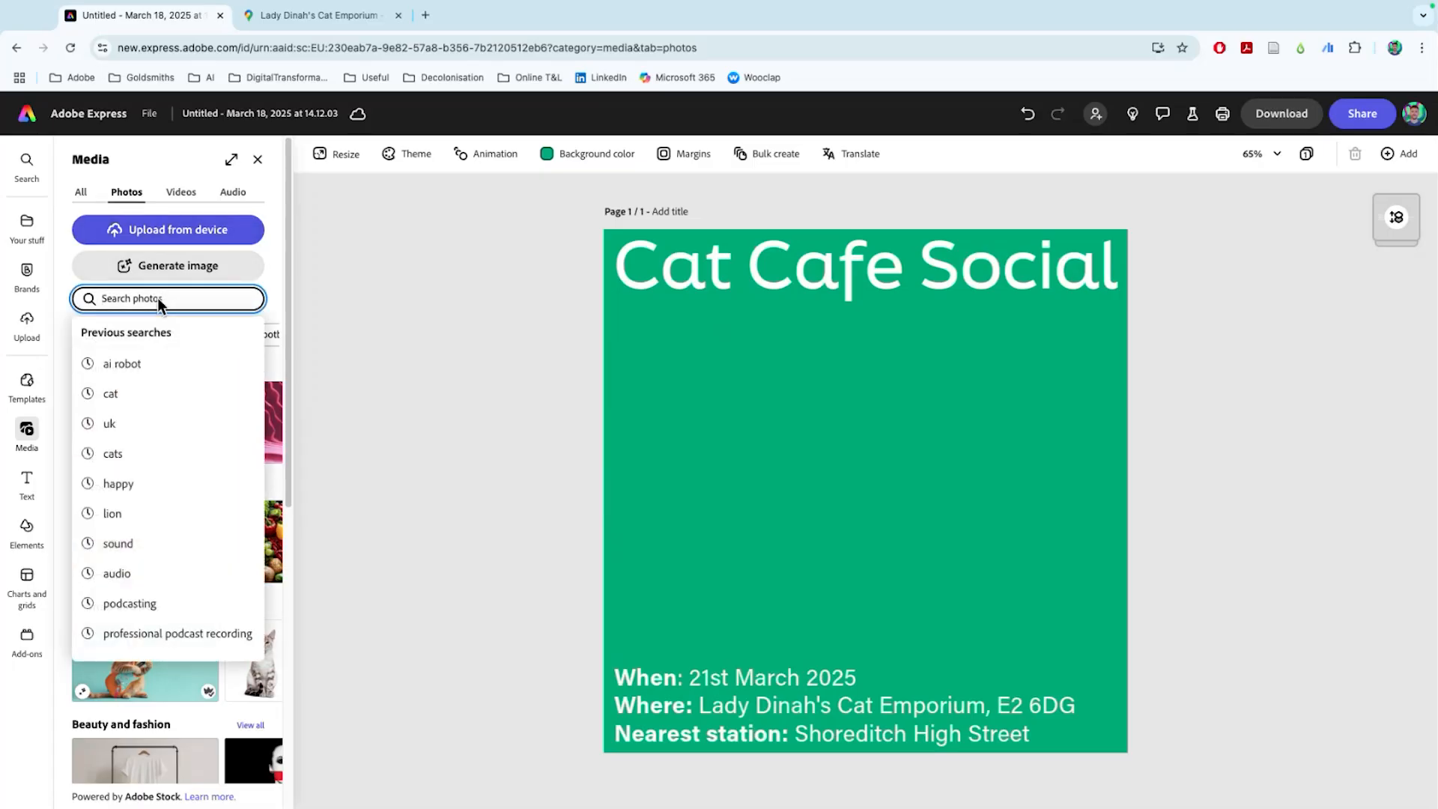
click(139, 393)
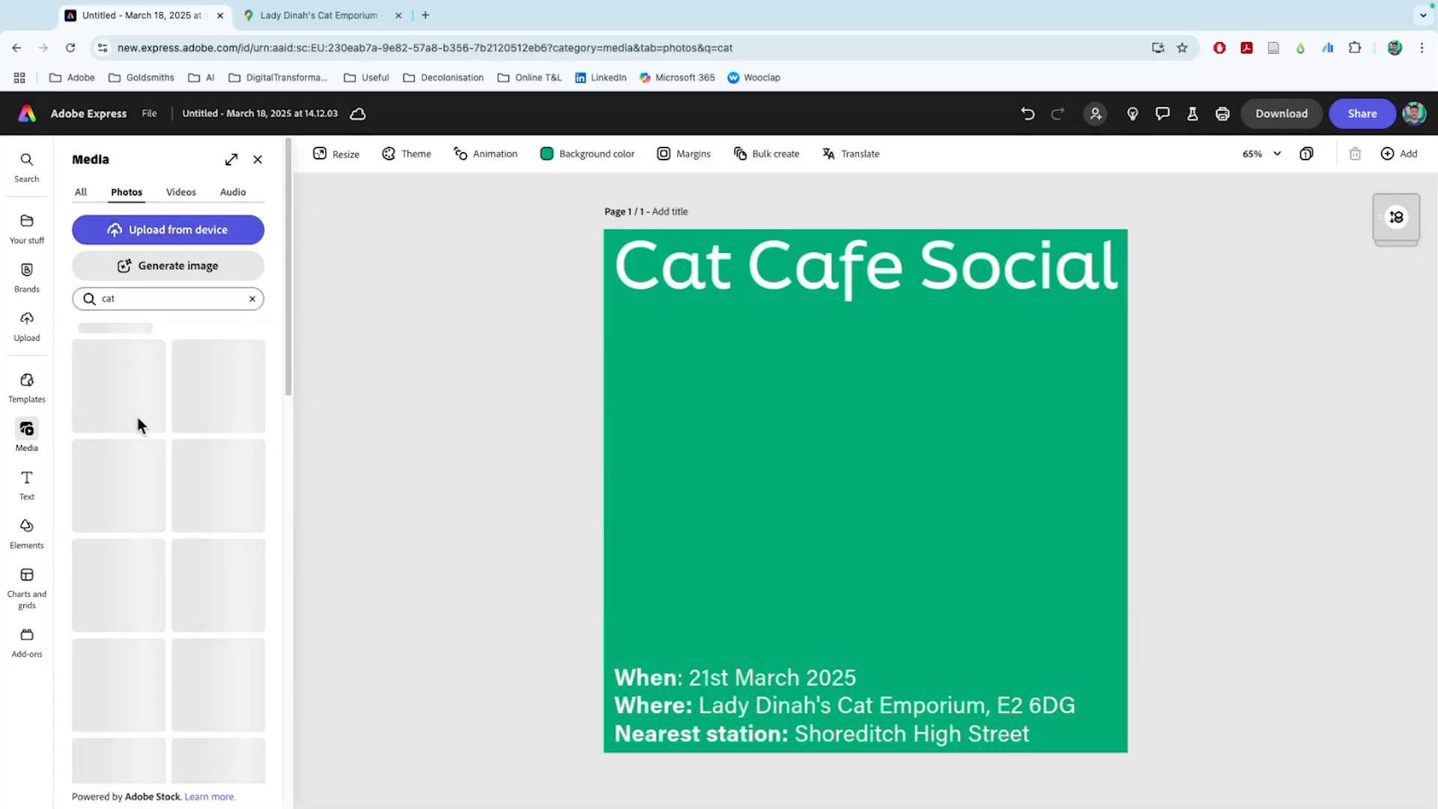
Add the photo of the ginger cat wearing sunglasses on a pale blue background to the post
scroll(215, 484, down, 1)
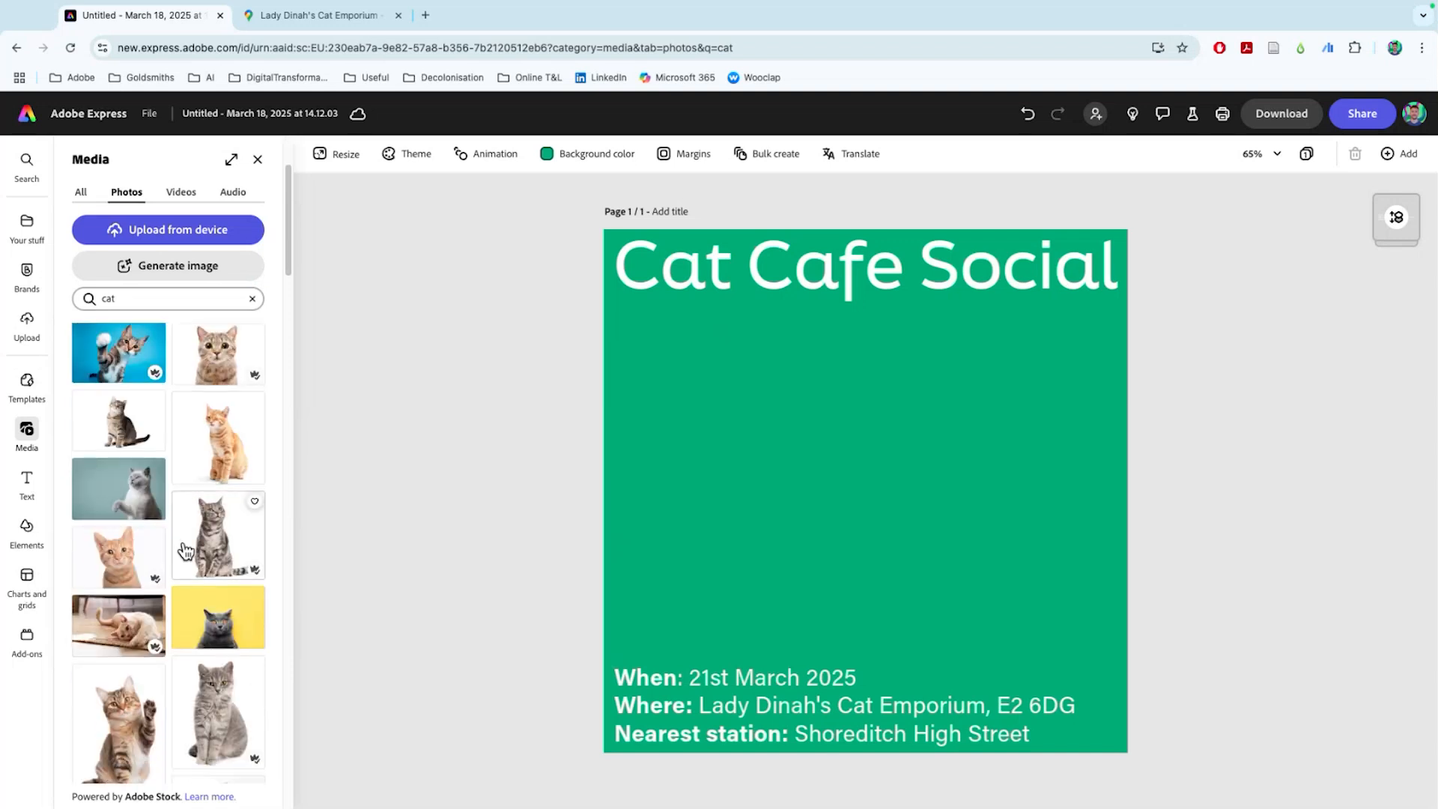
scroll(191, 487, up, 3)
scroll(206, 409, up, 1)
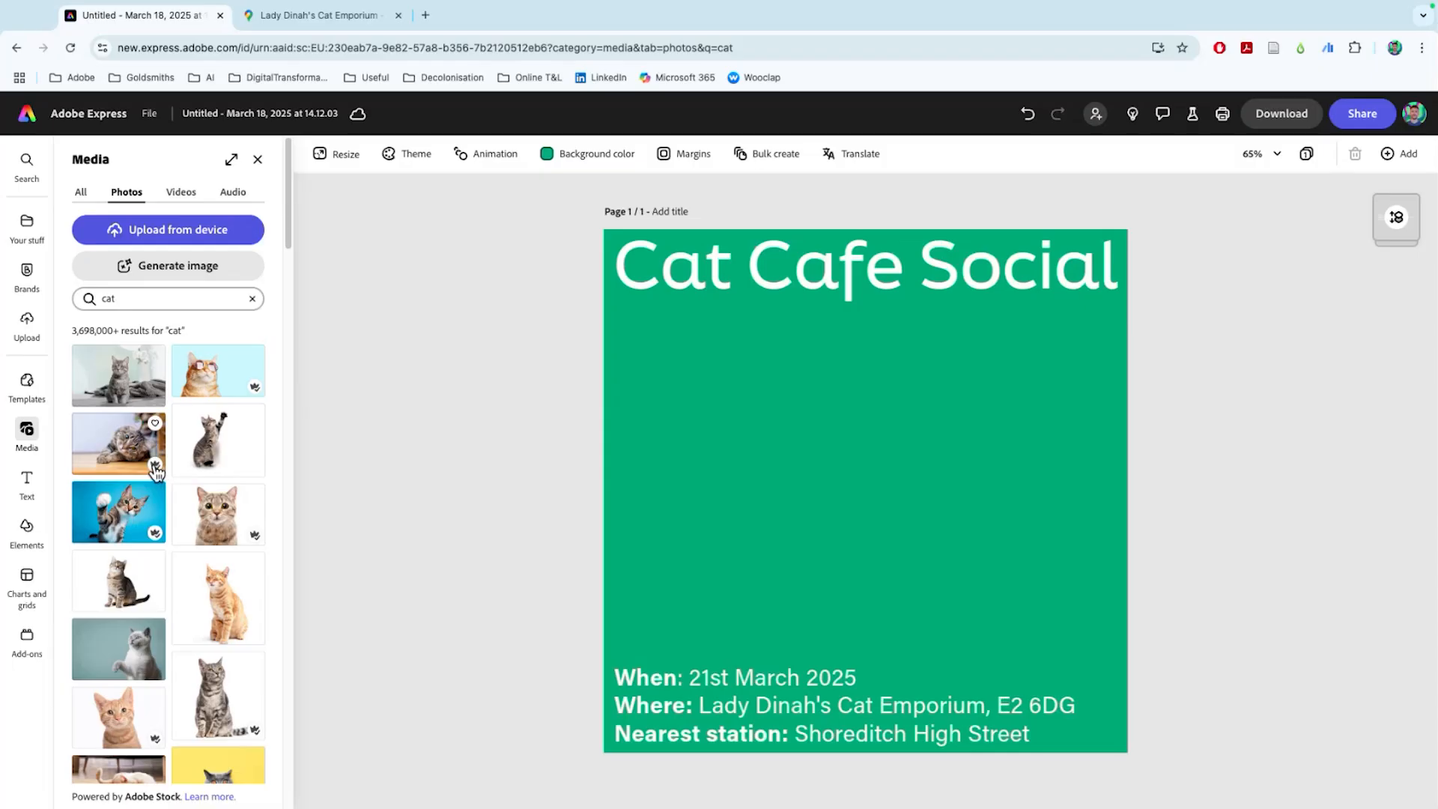
scroll(173, 472, down, 1)
scroll(179, 472, up, 1)
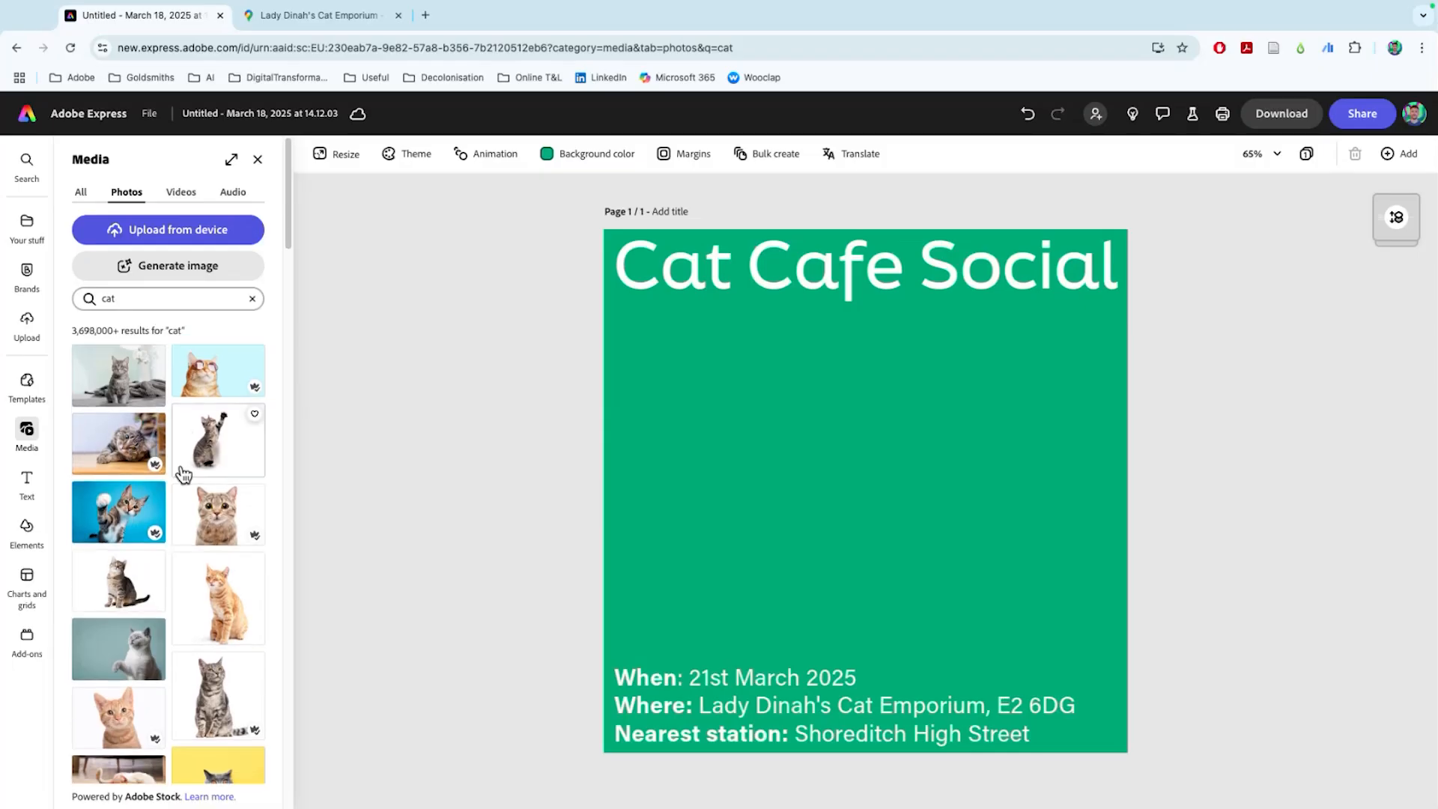
click(223, 386)
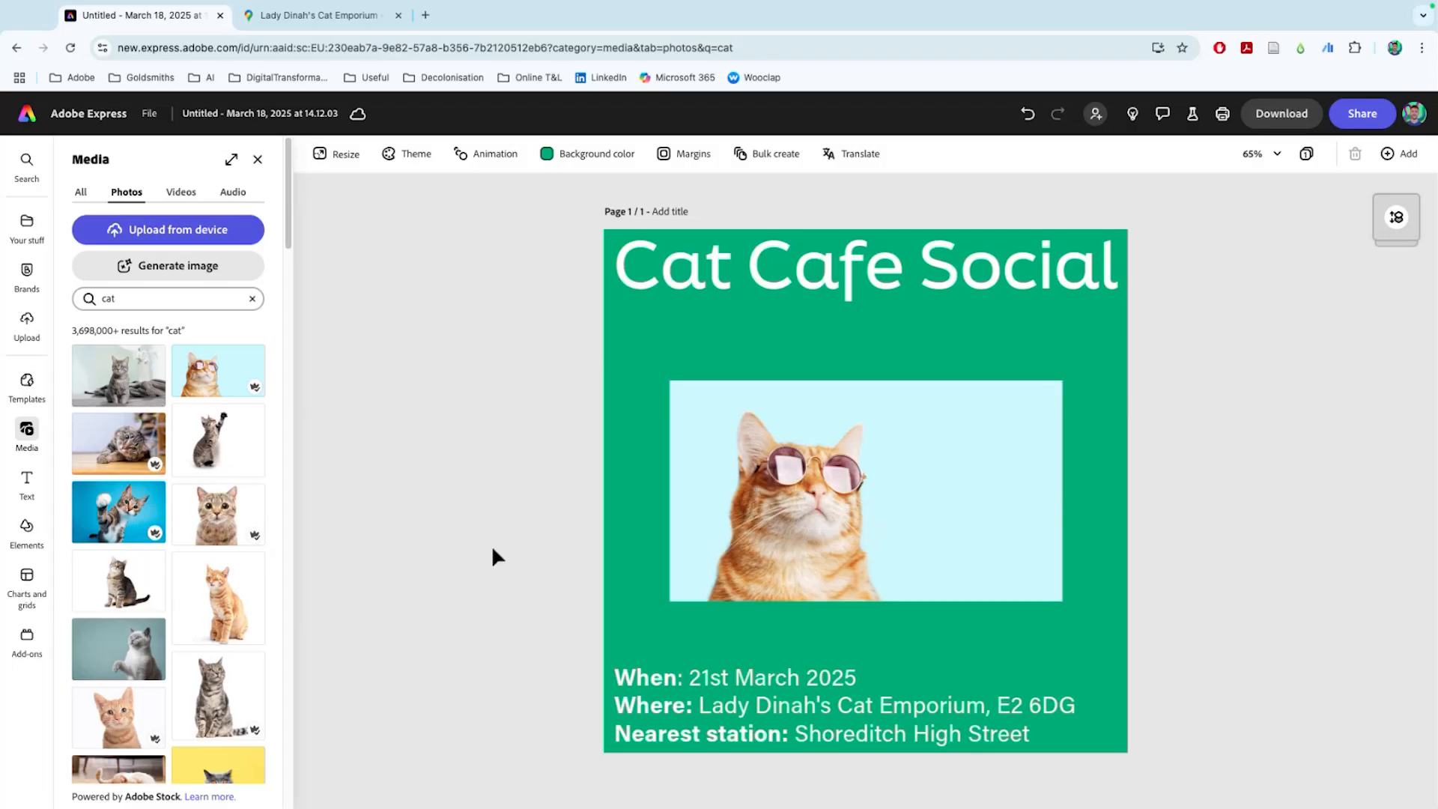
Add the photo of the grey tabby cat sitting upright on a white background to the post
scroll(139, 614, down, 4)
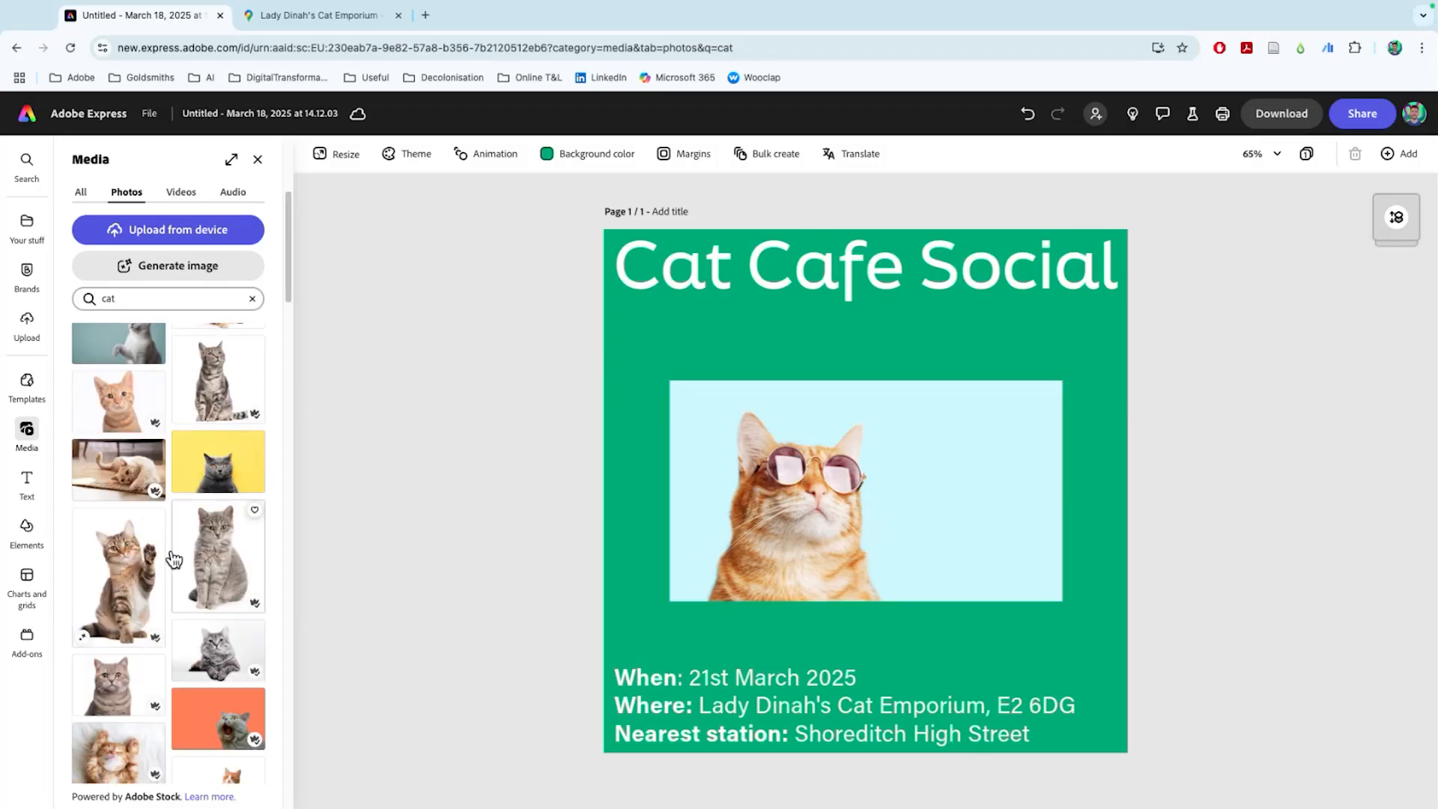
scroll(150, 543, down, 1)
click(224, 555)
Add the photo of the laughing grey cat raising its paw to the post
scroll(217, 570, down, 4)
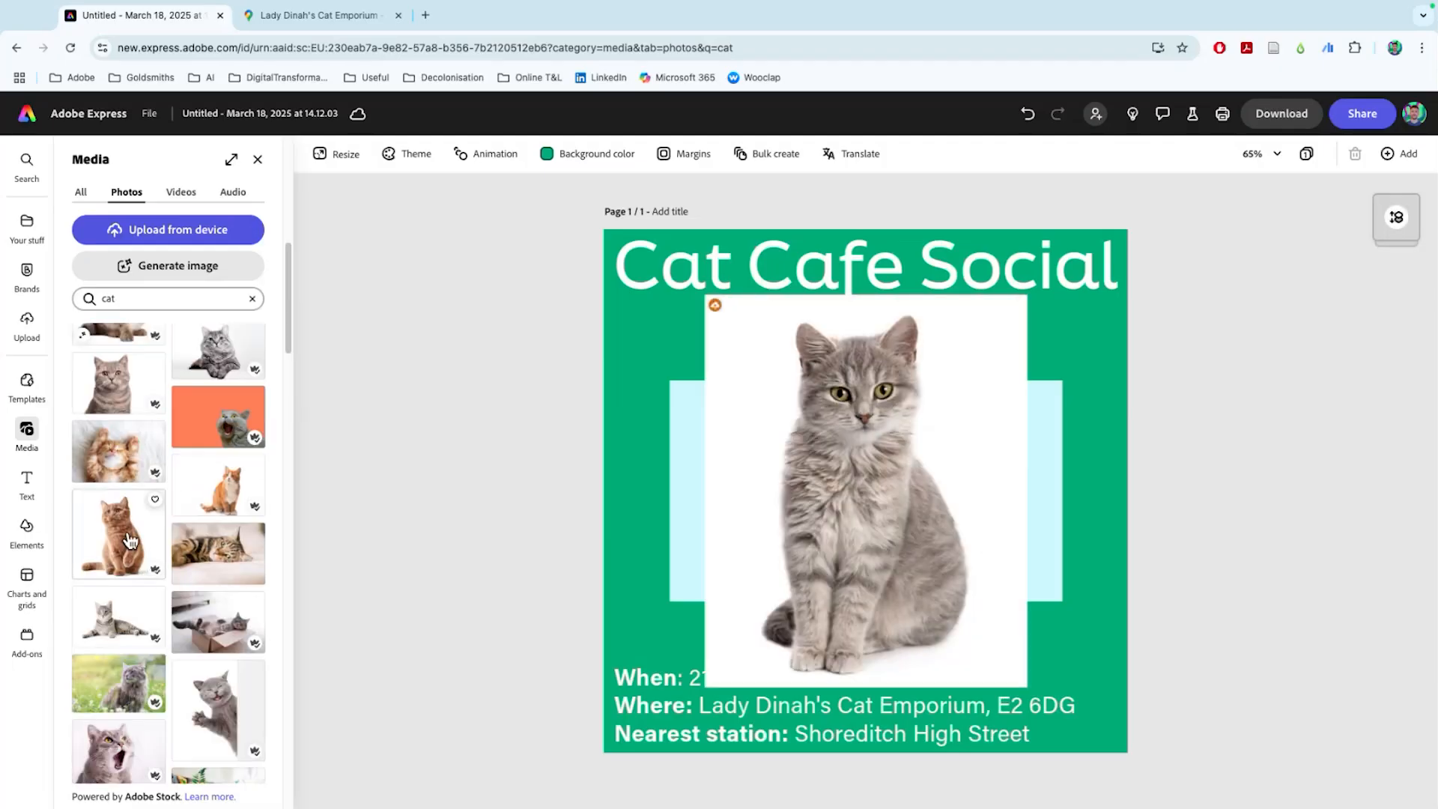
scroll(150, 554, down, 1)
scroll(234, 605, down, 2)
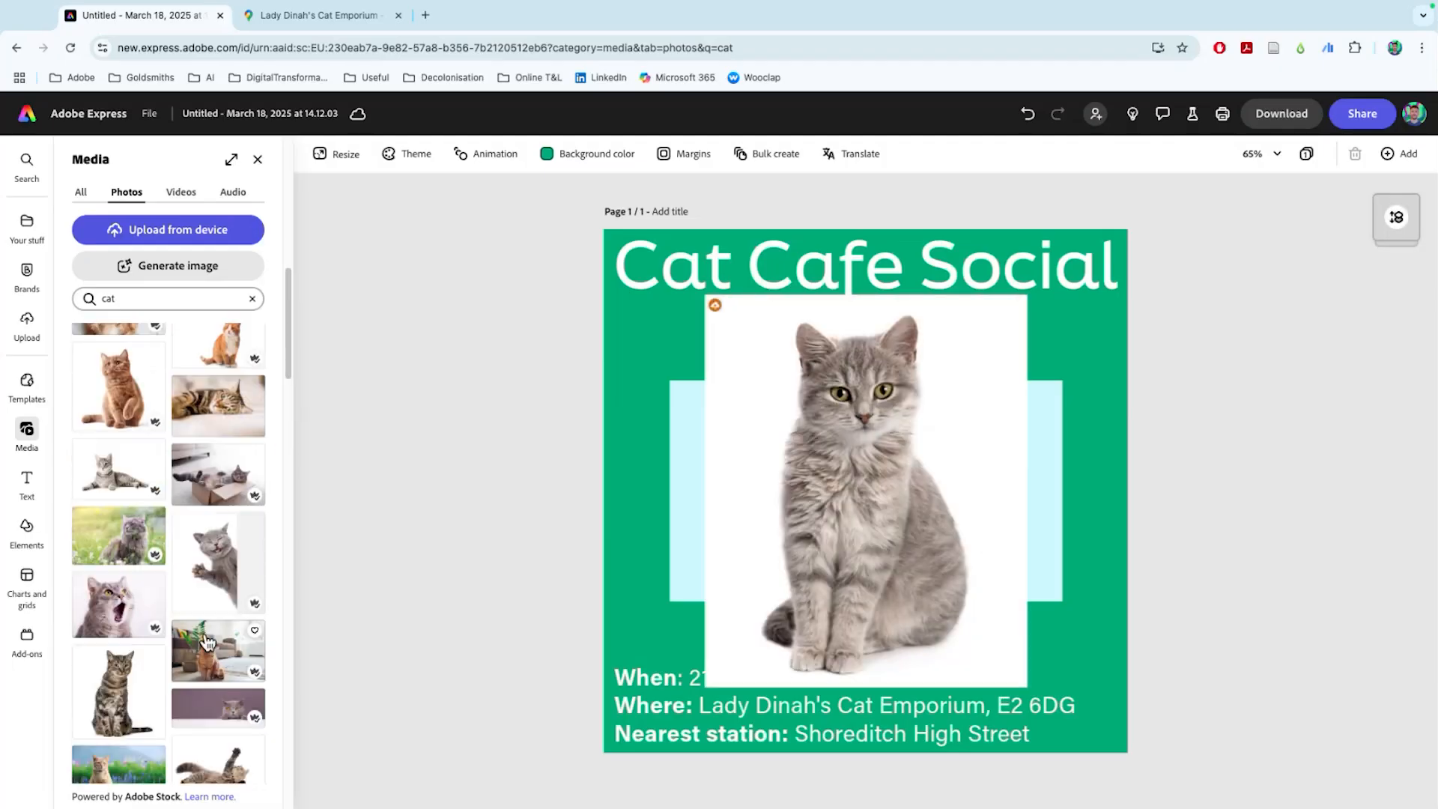
click(222, 551)
Reposition the laughing cat photo just below the heading and scale it down slightly
click(809, 537)
drag(832, 542, 792, 528)
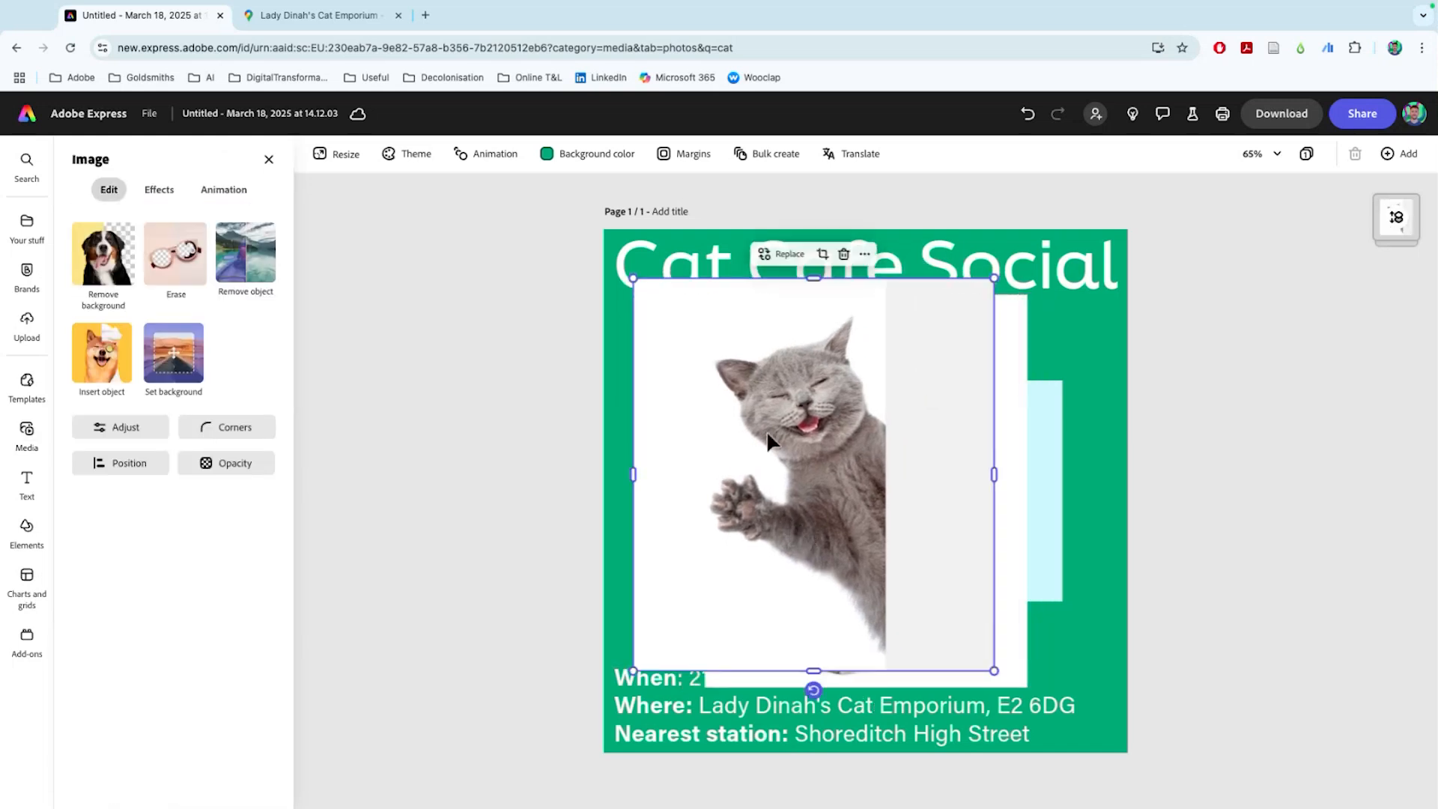
drag(885, 445, 898, 460)
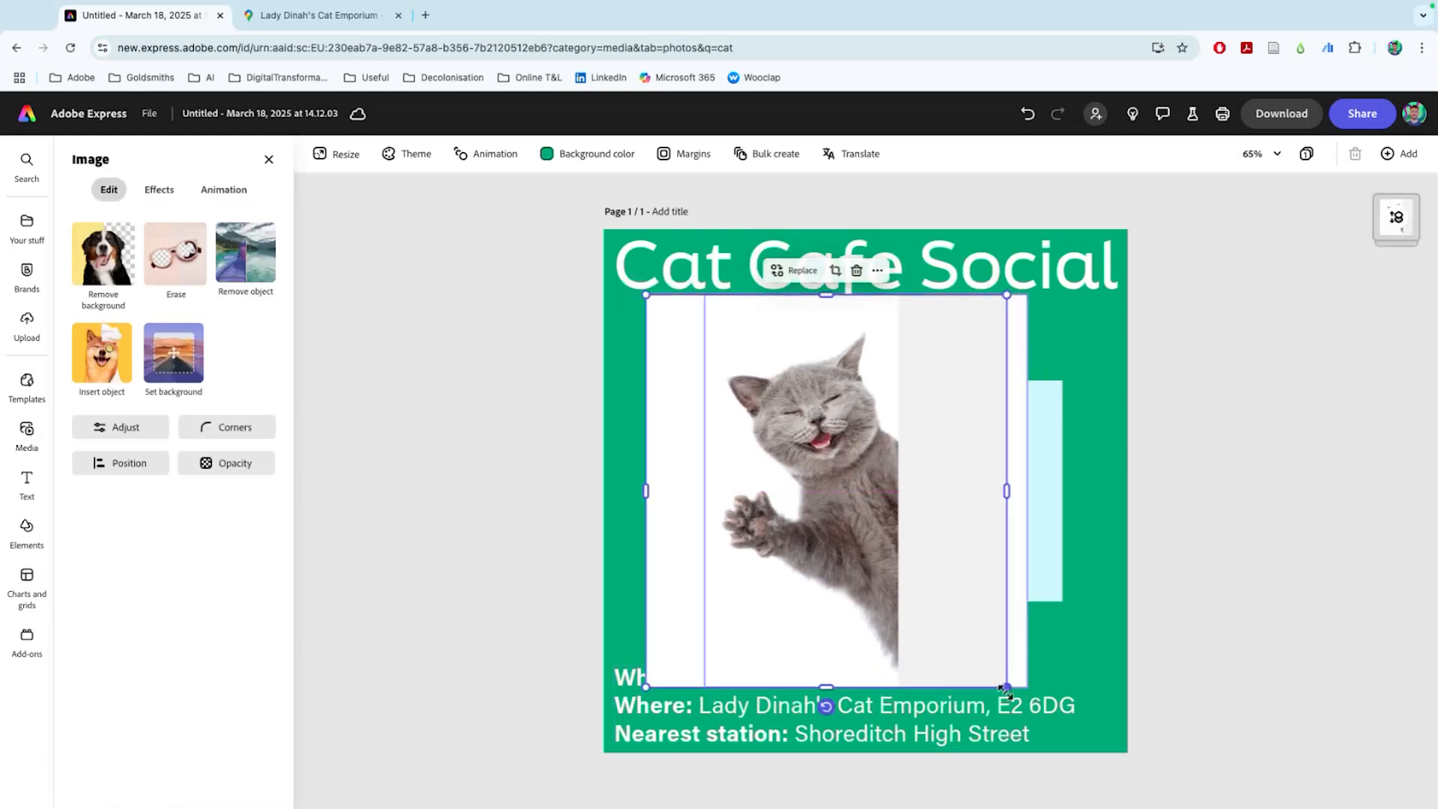
drag(1006, 687, 959, 636)
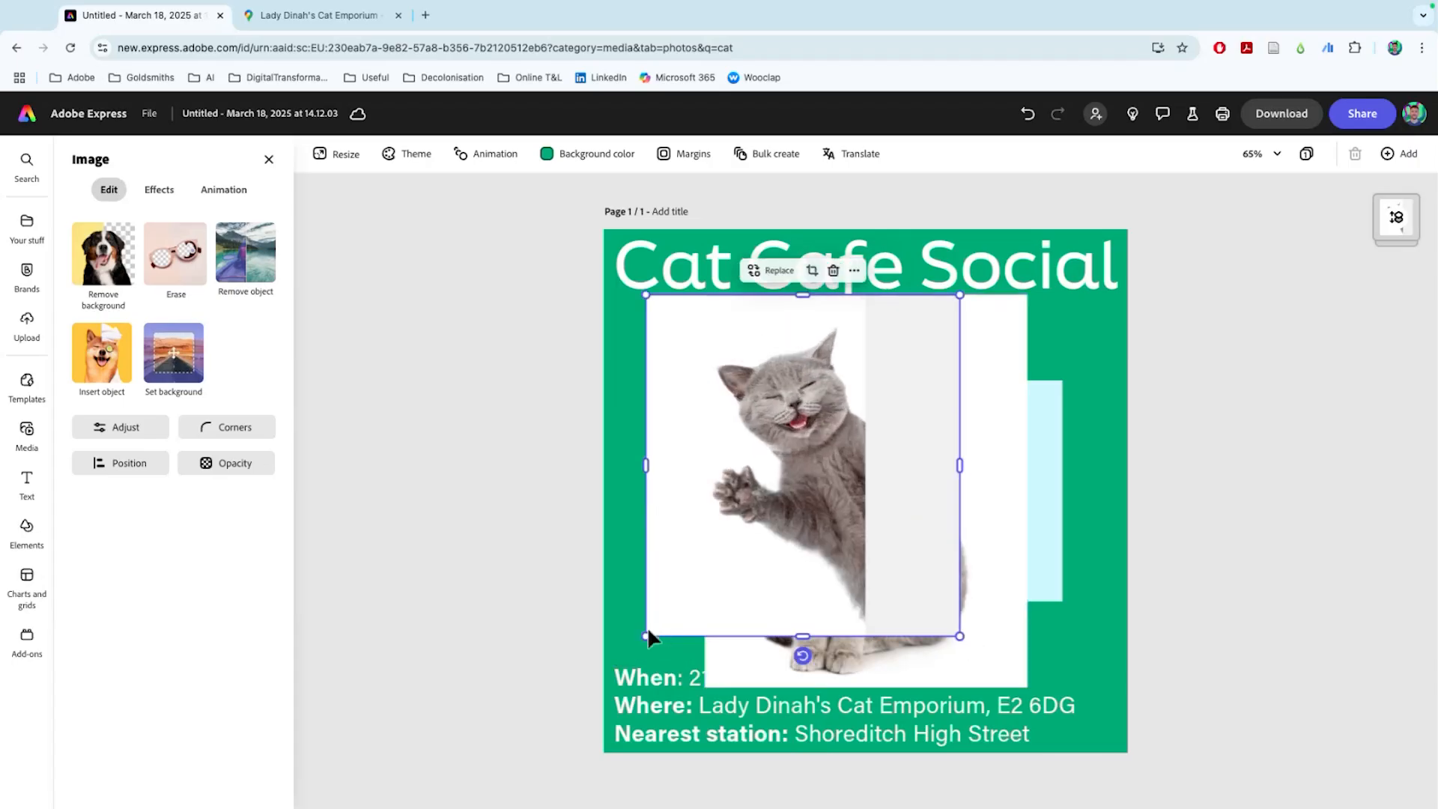
Crop all four sides of the laughing cat photo close to the cat, cutting off the grey strip beside it
drag(958, 464, 864, 472)
drag(827, 381, 812, 381)
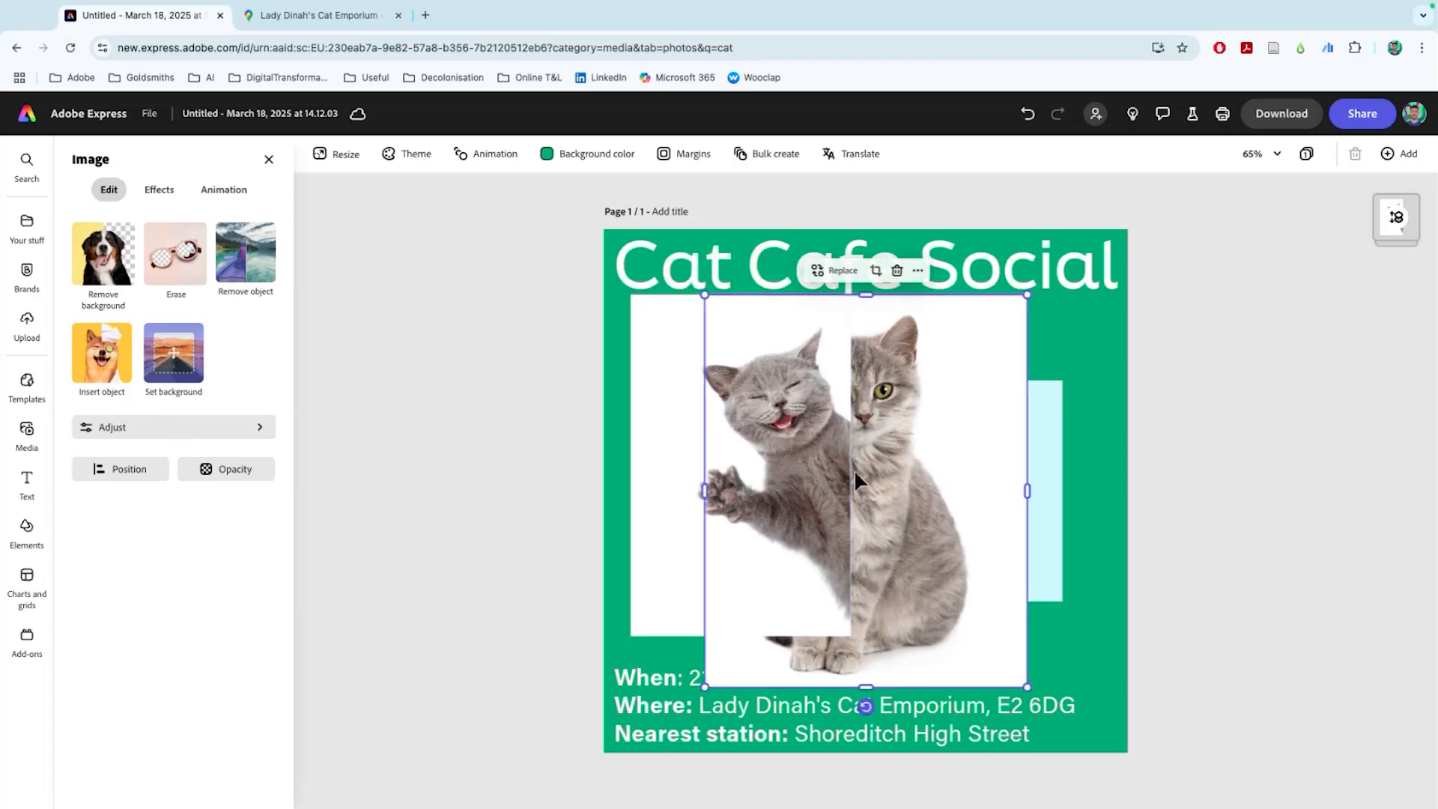
drag(849, 471, 845, 466)
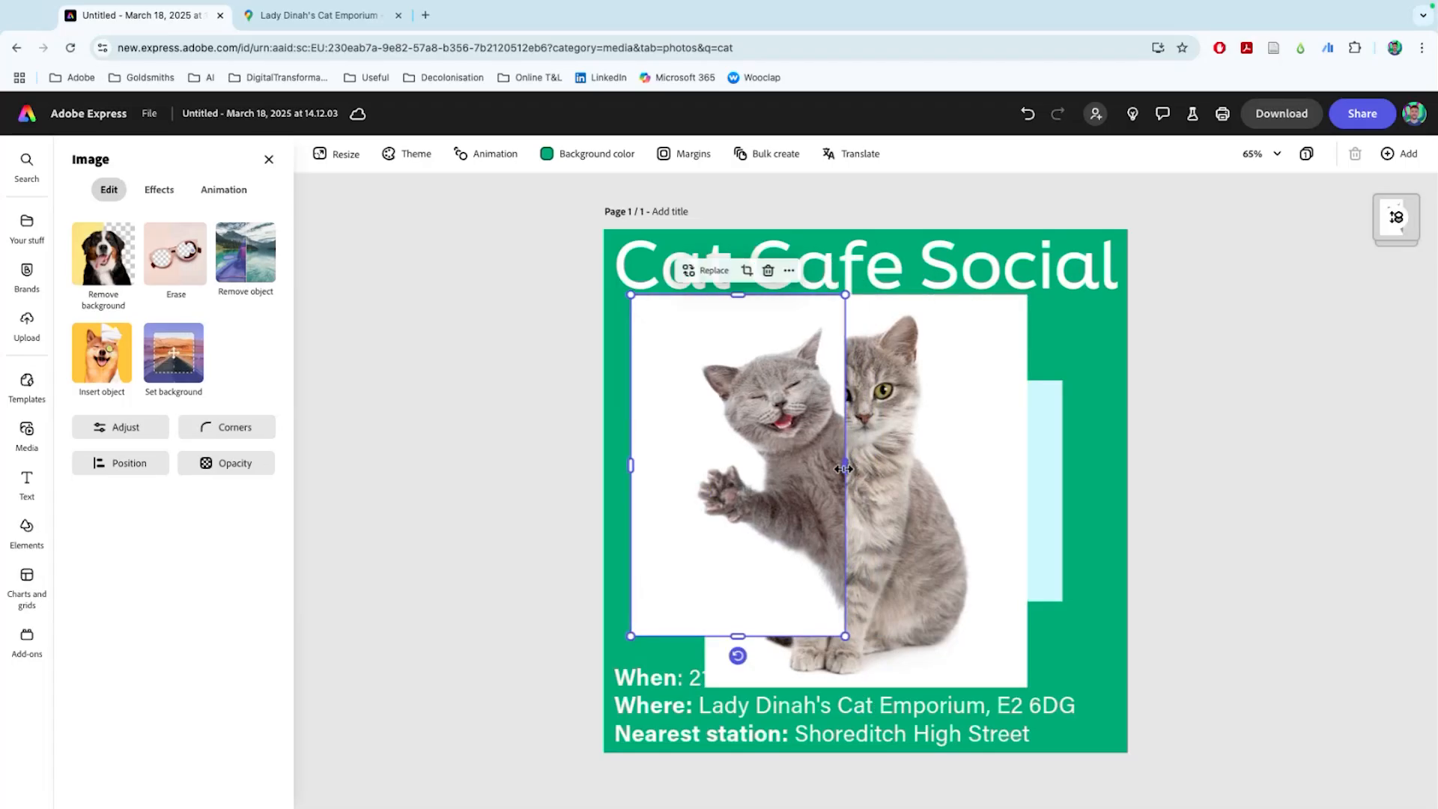
drag(738, 635, 738, 619)
drag(734, 294, 734, 320)
drag(628, 470, 709, 488)
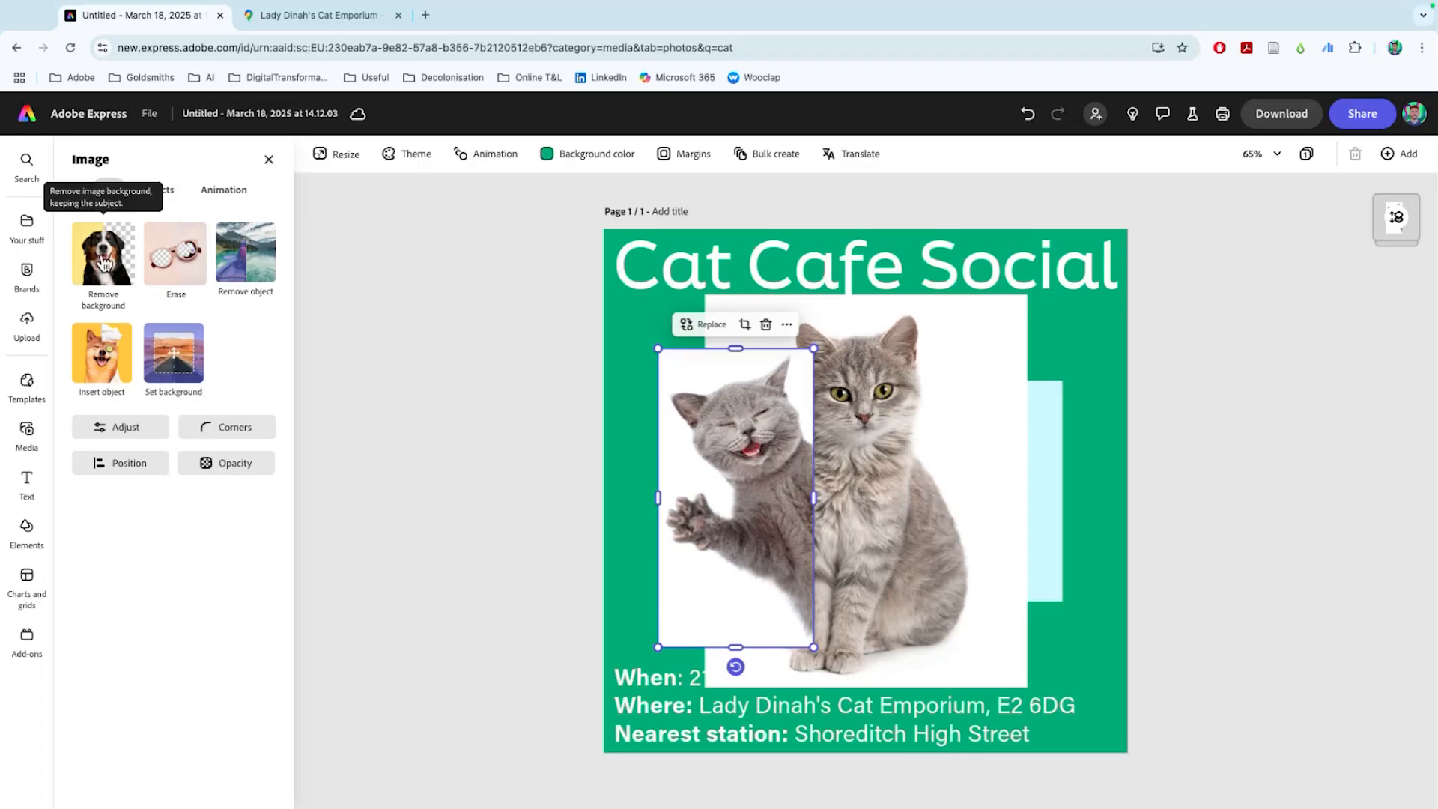
Remove the laughing cat photo's background and place the cutout flush against the page's right edge
click(105, 262)
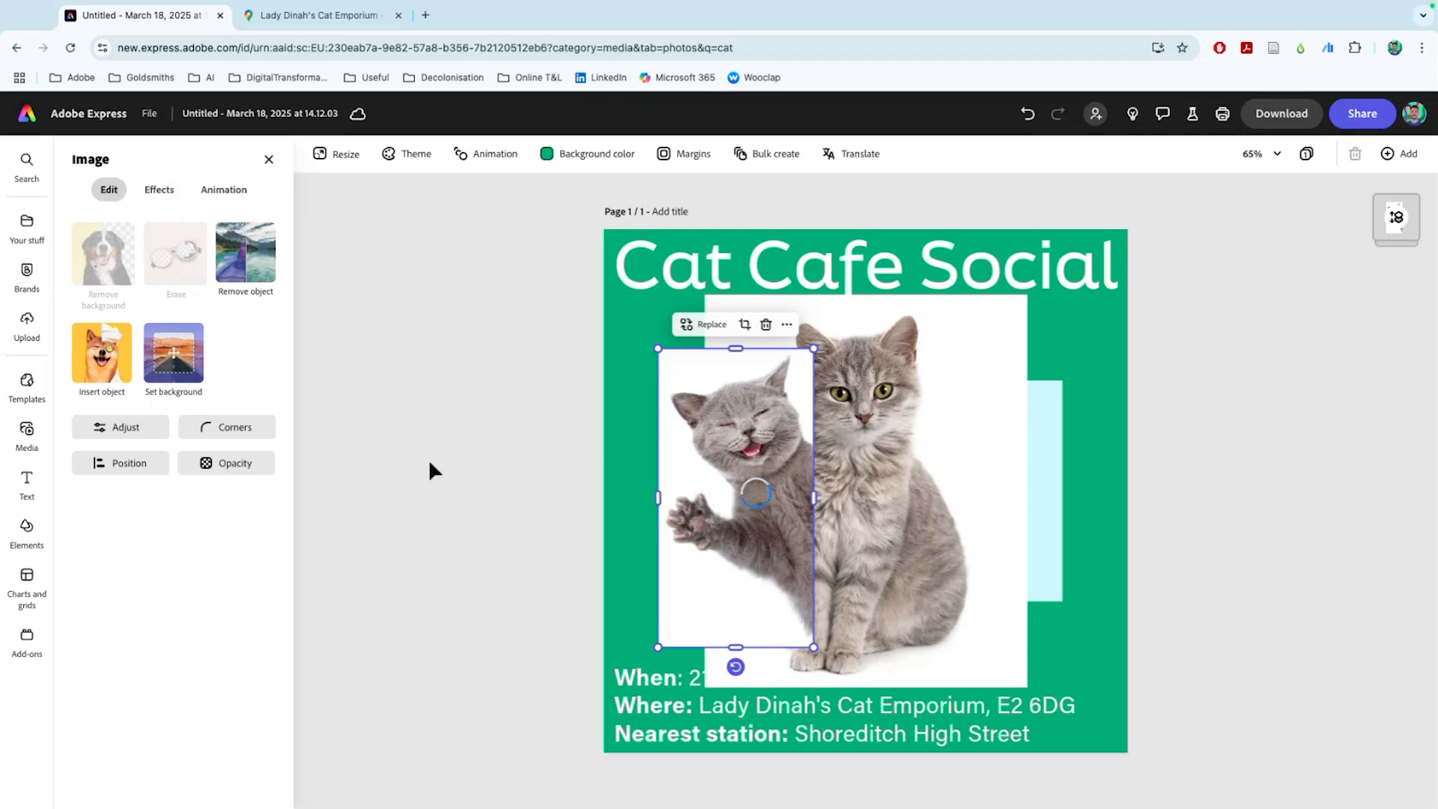
drag(760, 530, 1082, 506)
click(1220, 710)
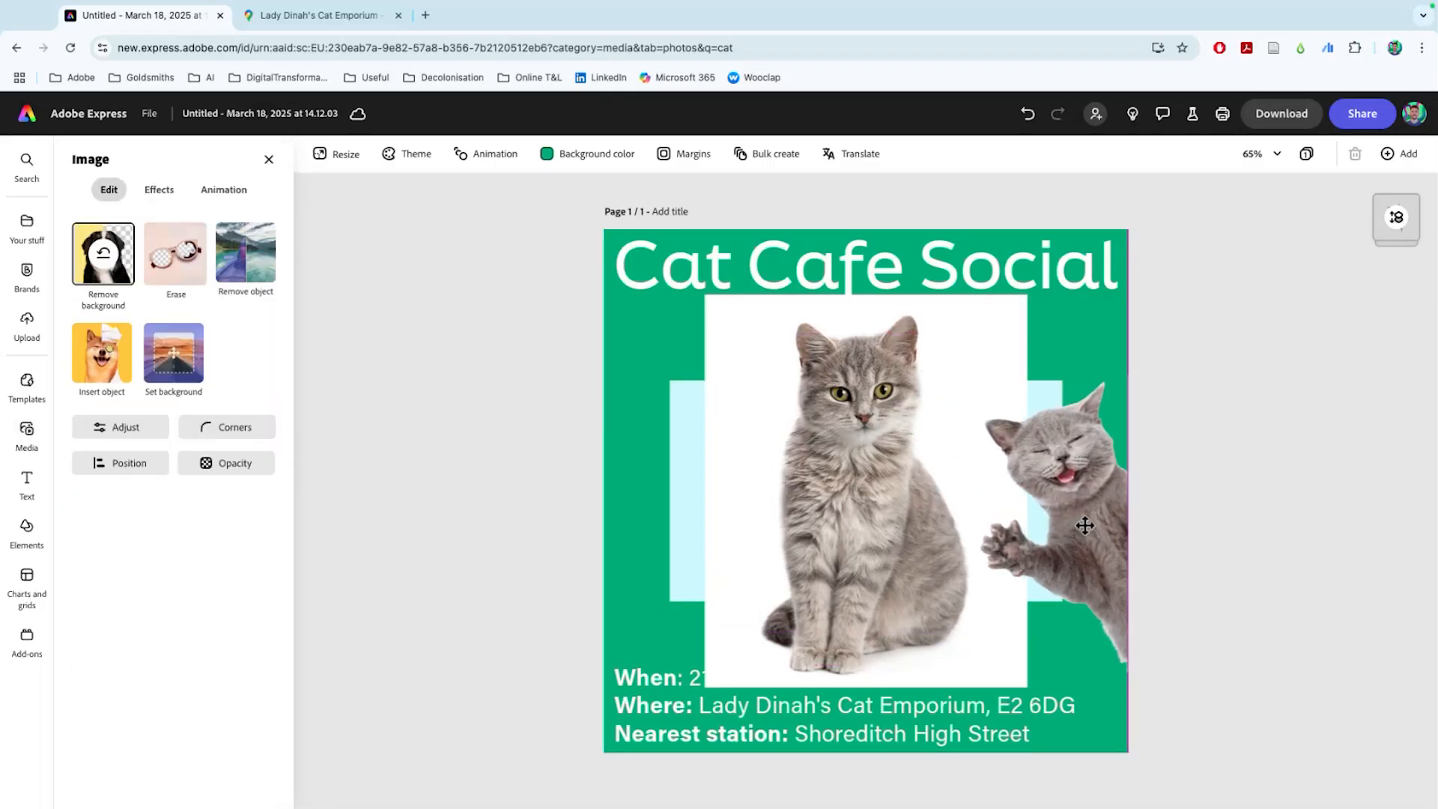
click(1198, 530)
Move the sitting cat photo toward the page's left edge and brush an Insert object area over its lower-right corner
click(852, 464)
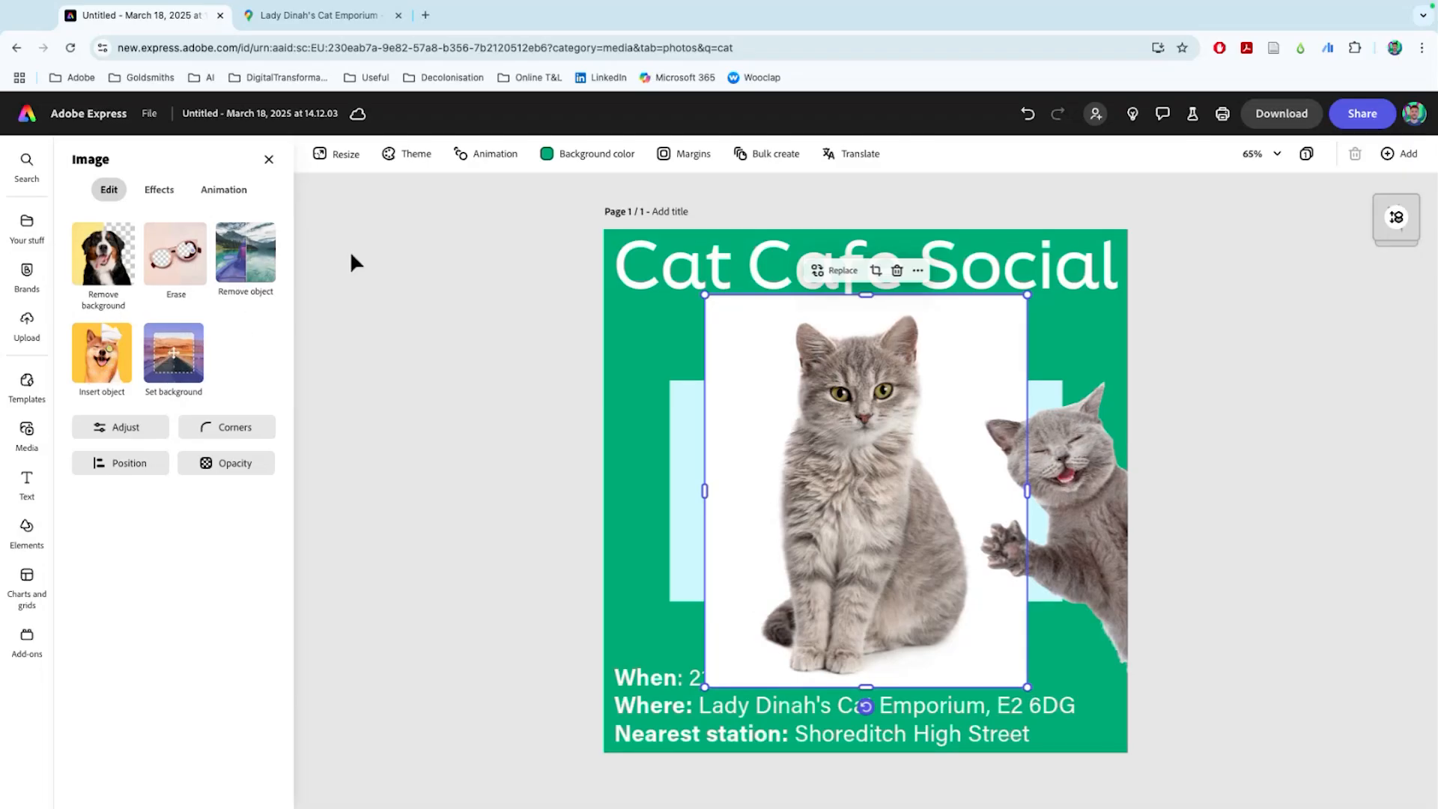
drag(845, 475, 775, 466)
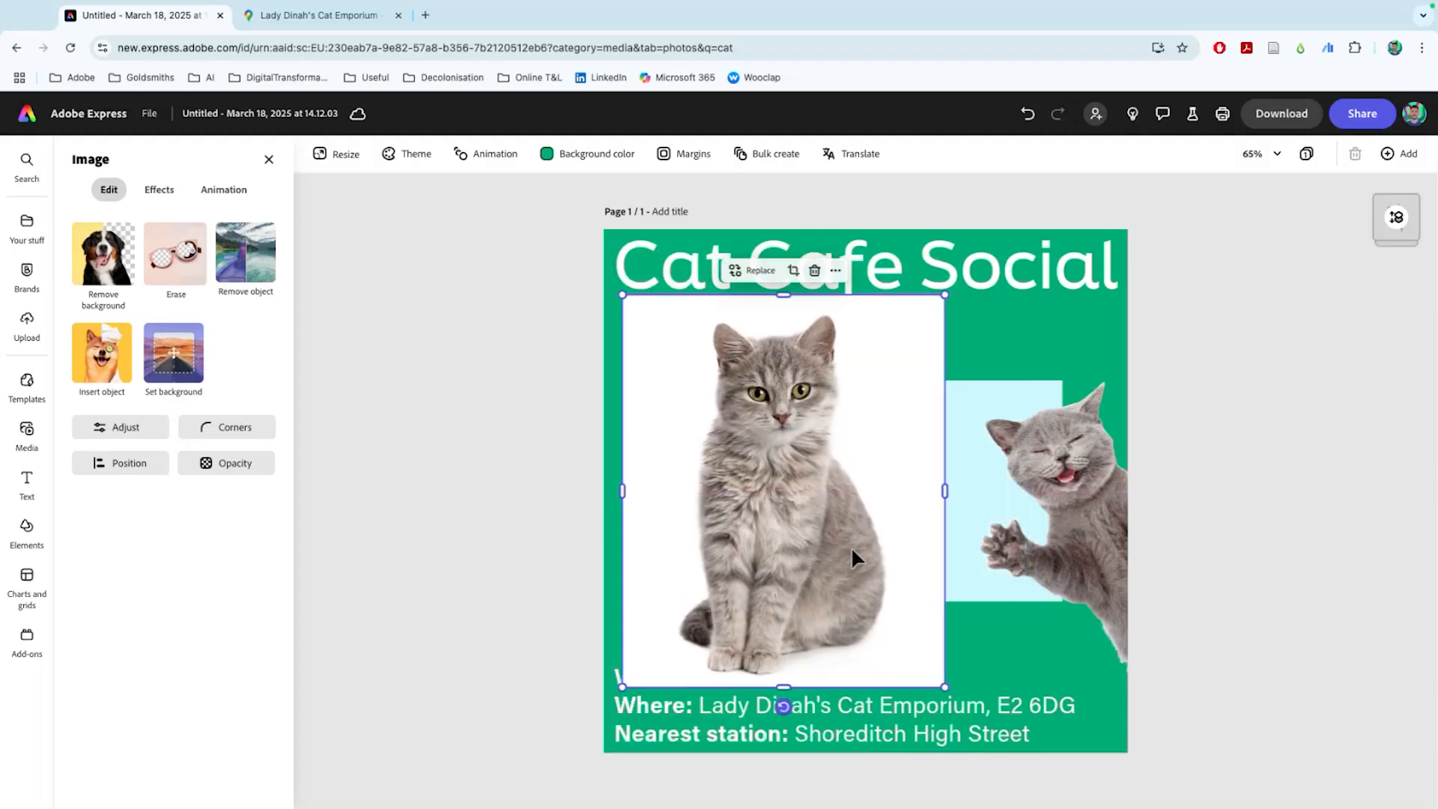
click(105, 352)
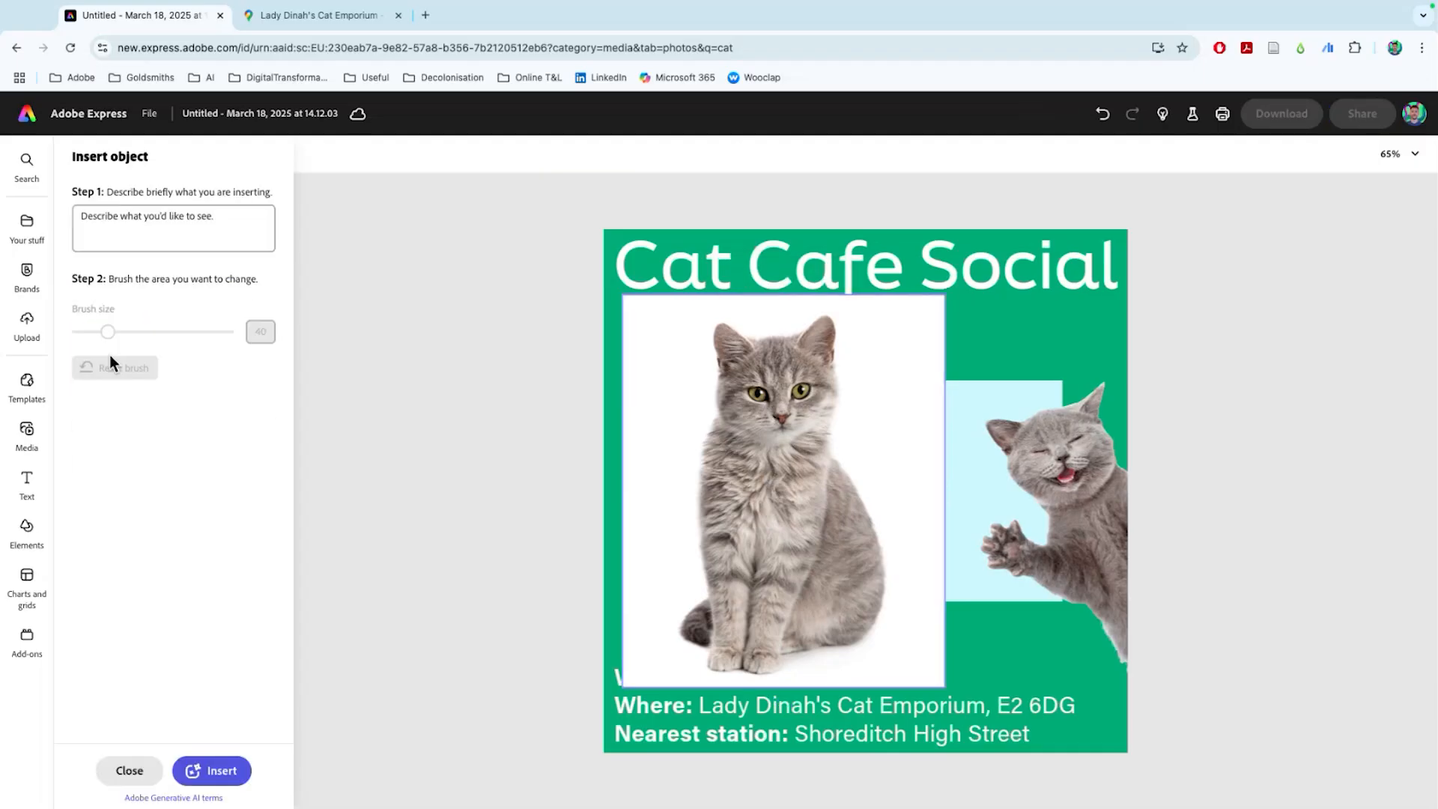
click(132, 208)
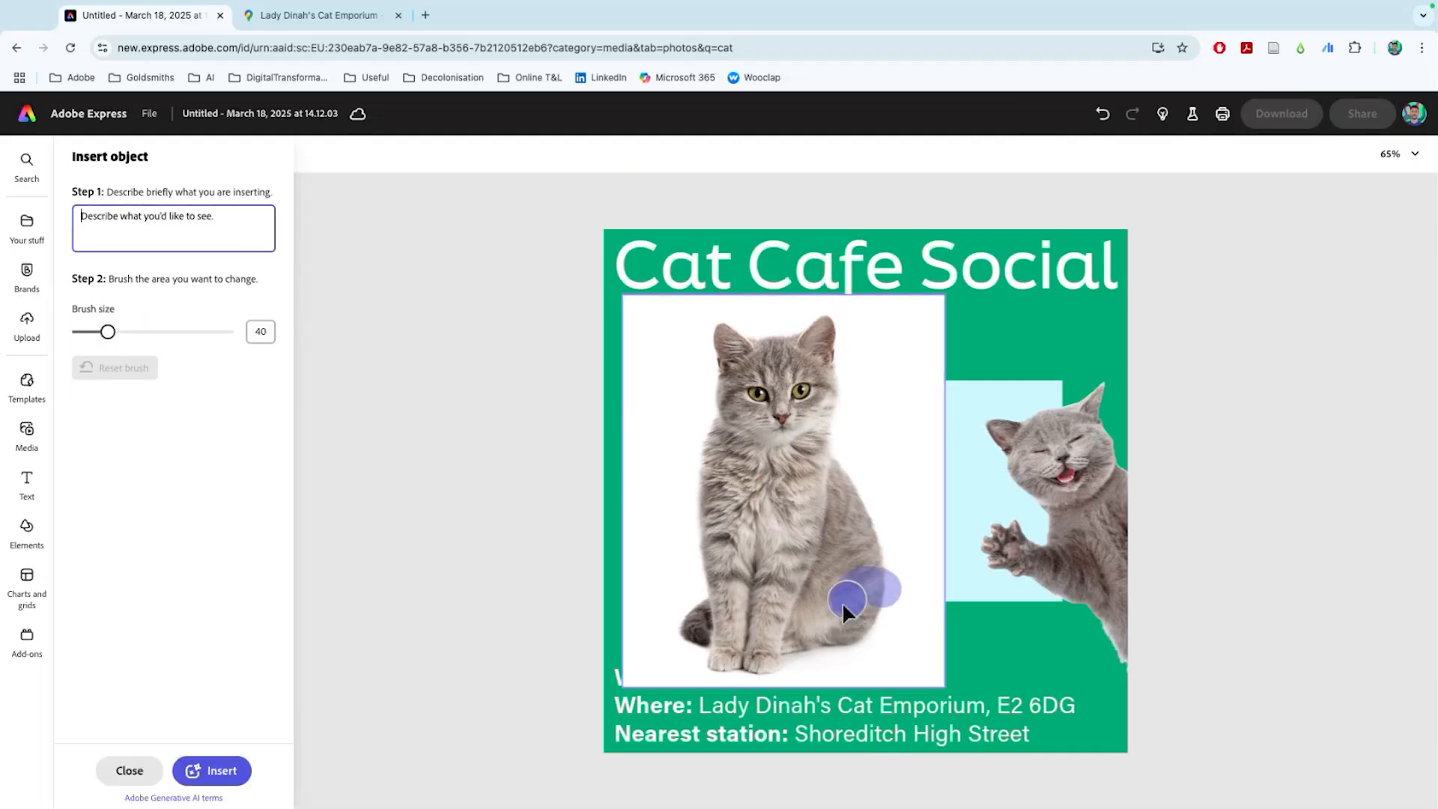
mouse_move(881, 611)
mouse_down()
mouse_move(852, 624)
mouse_move(883, 635)
mouse_move(879, 588)
mouse_move(782, 581)
mouse_up()
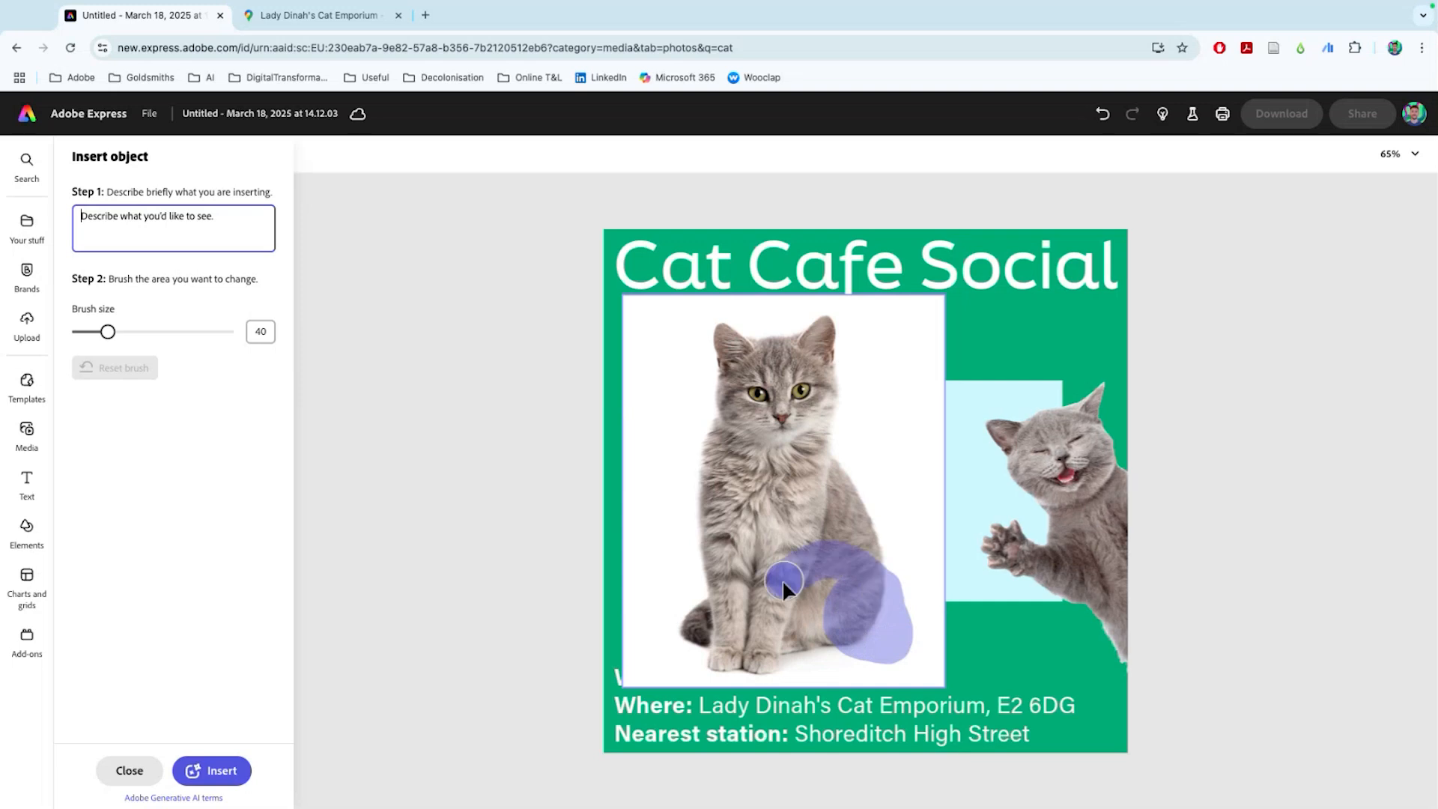
mouse_move(889, 651)
mouse_down()
mouse_move(838, 557)
mouse_move(792, 637)
mouse_move(827, 623)
mouse_move(804, 594)
mouse_move(851, 631)
mouse_move(824, 582)
mouse_move(828, 646)
mouse_move(882, 662)
mouse_move(924, 638)
mouse_move(922, 584)
mouse_move(885, 544)
mouse_move(824, 550)
mouse_move(809, 650)
mouse_move(797, 679)
mouse_move(782, 669)
mouse_move(794, 653)
mouse_move(910, 673)
mouse_move(929, 658)
mouse_move(942, 681)
mouse_move(822, 680)
mouse_up()
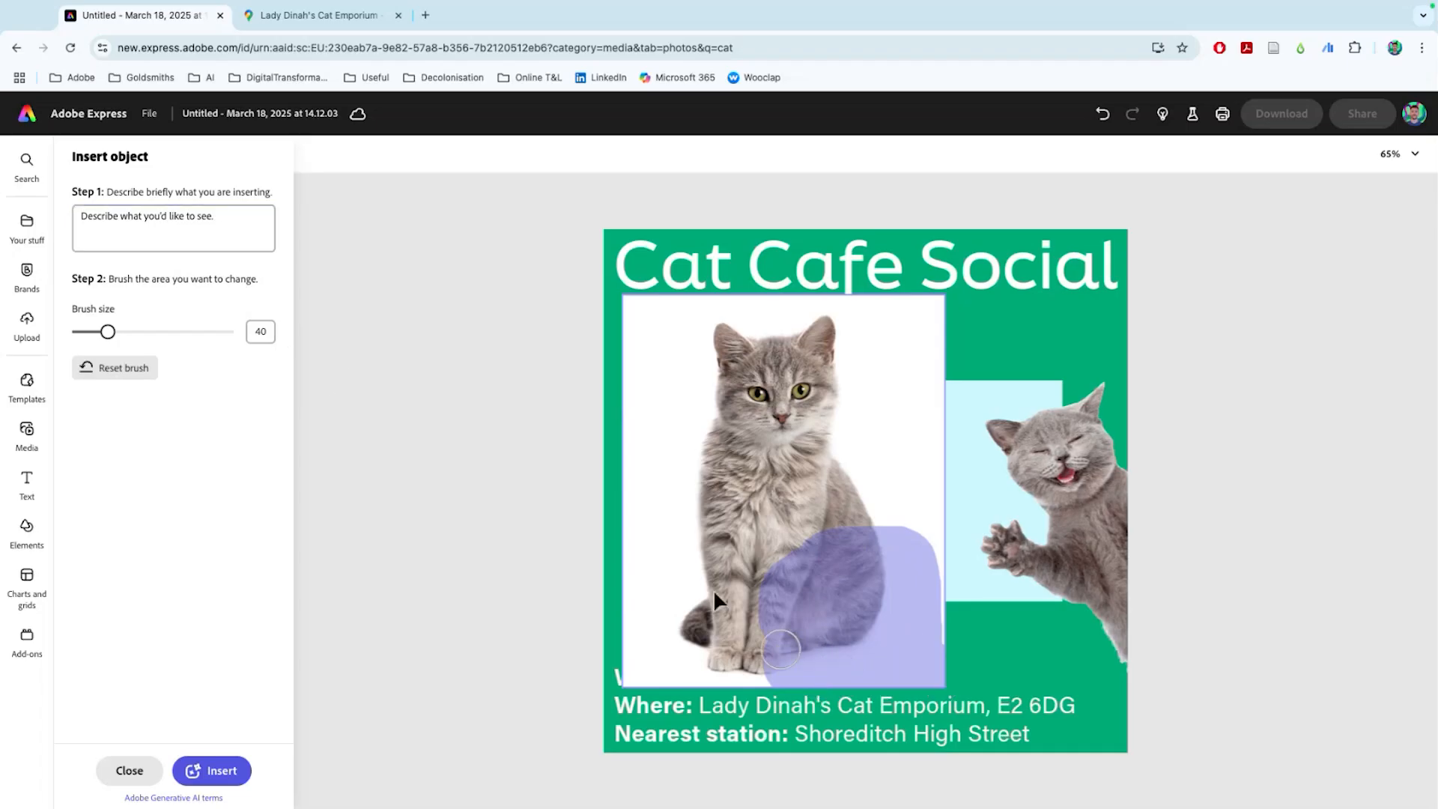
Generate a "basket of easter eggs" in the brushed area of the sitting cat photo
click(148, 212)
text(basket of easter eggs)
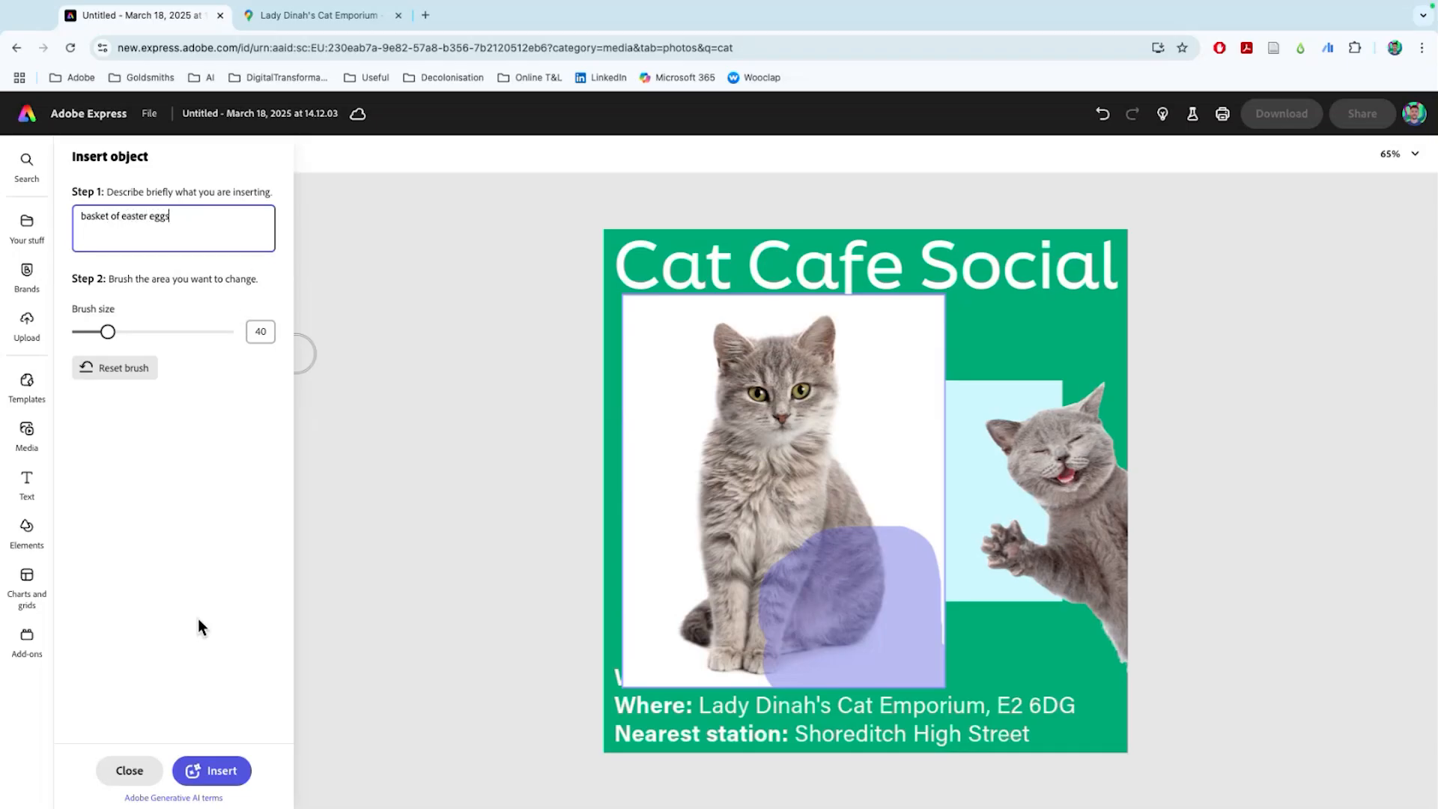
click(222, 771)
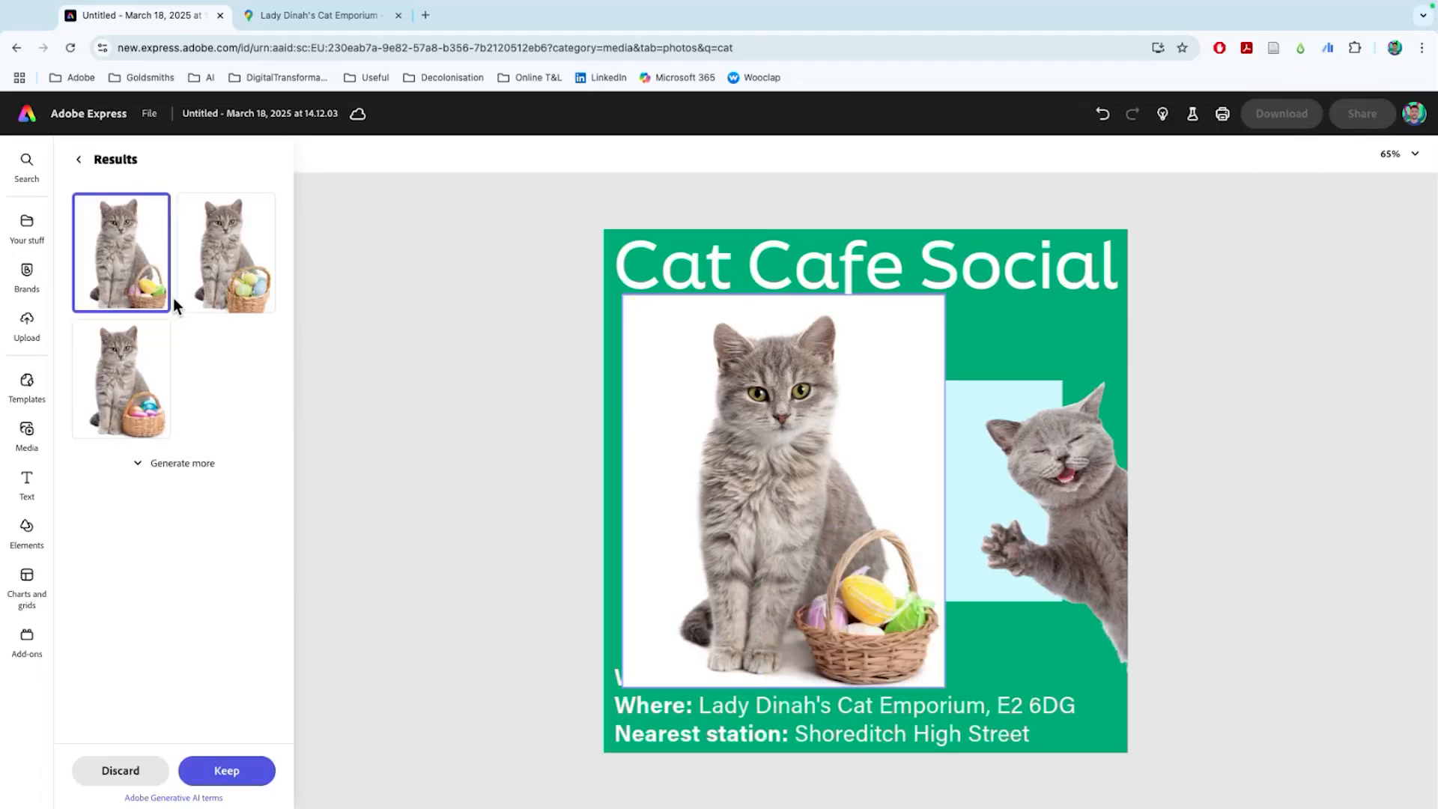
Compare the generated basket variations, keep the second one with pastel eggs, and close Insert object
click(199, 282)
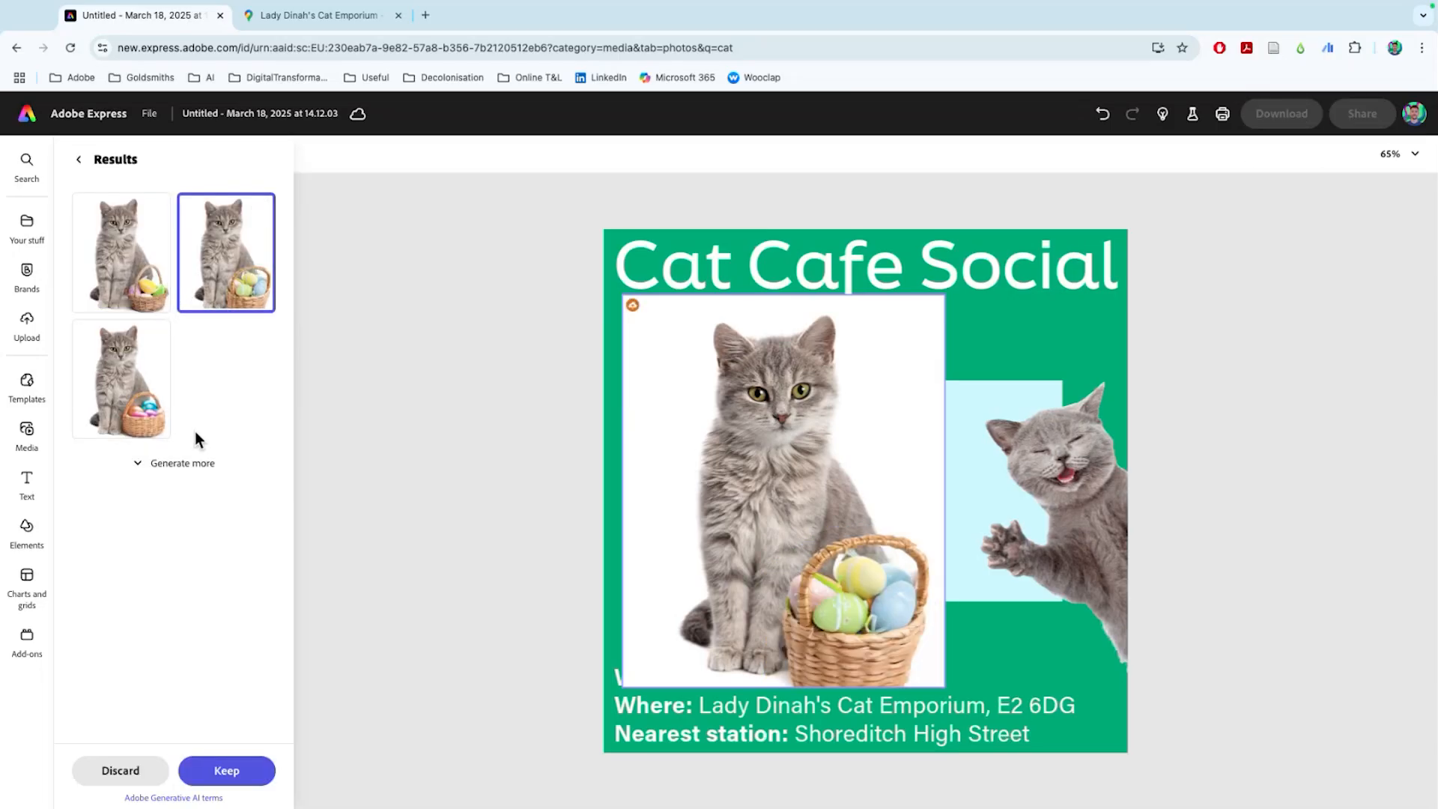
click(150, 388)
click(238, 298)
click(227, 770)
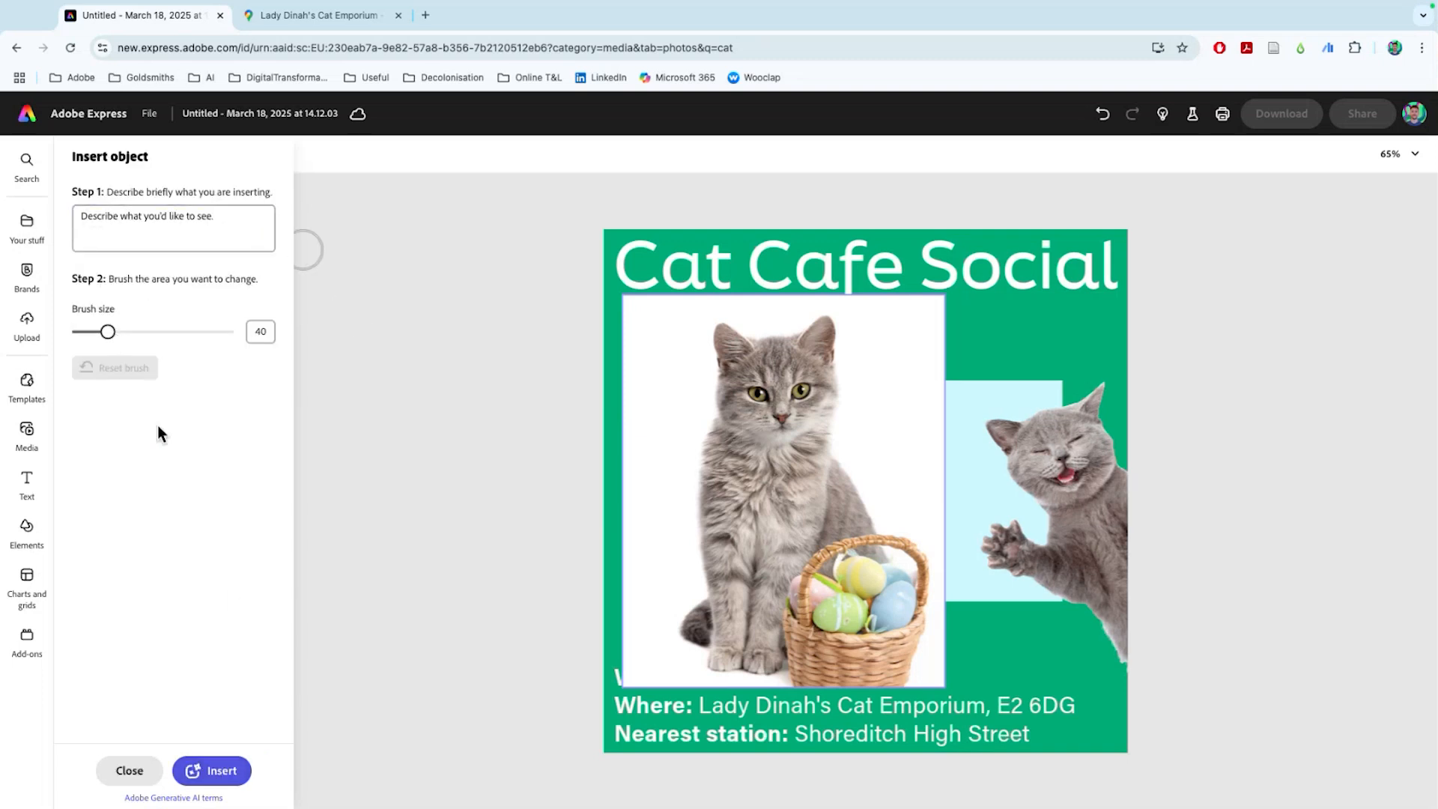
click(129, 771)
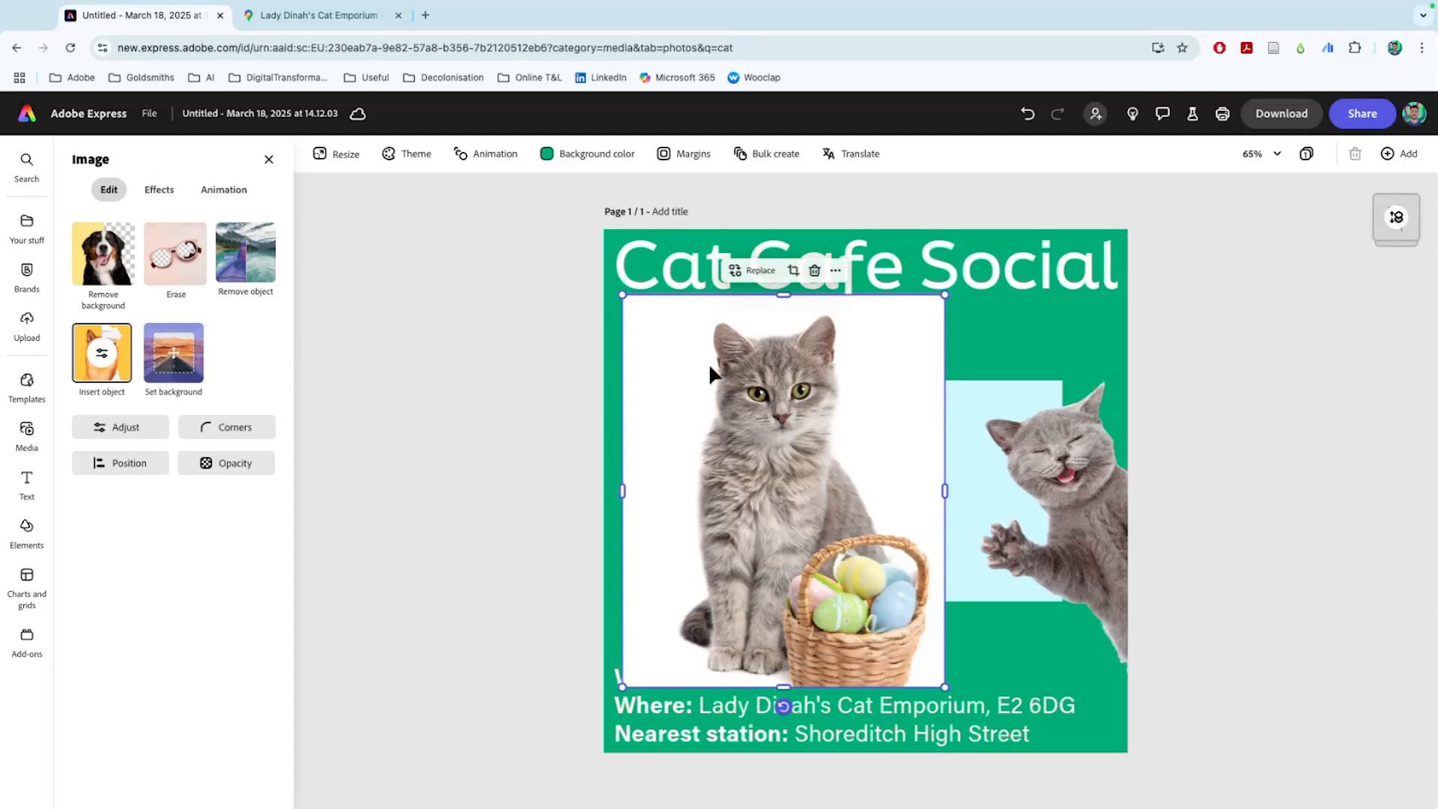
Try removing the background from the sitting cat and basket photo, reposition the cutout, and restore the background
click(122, 281)
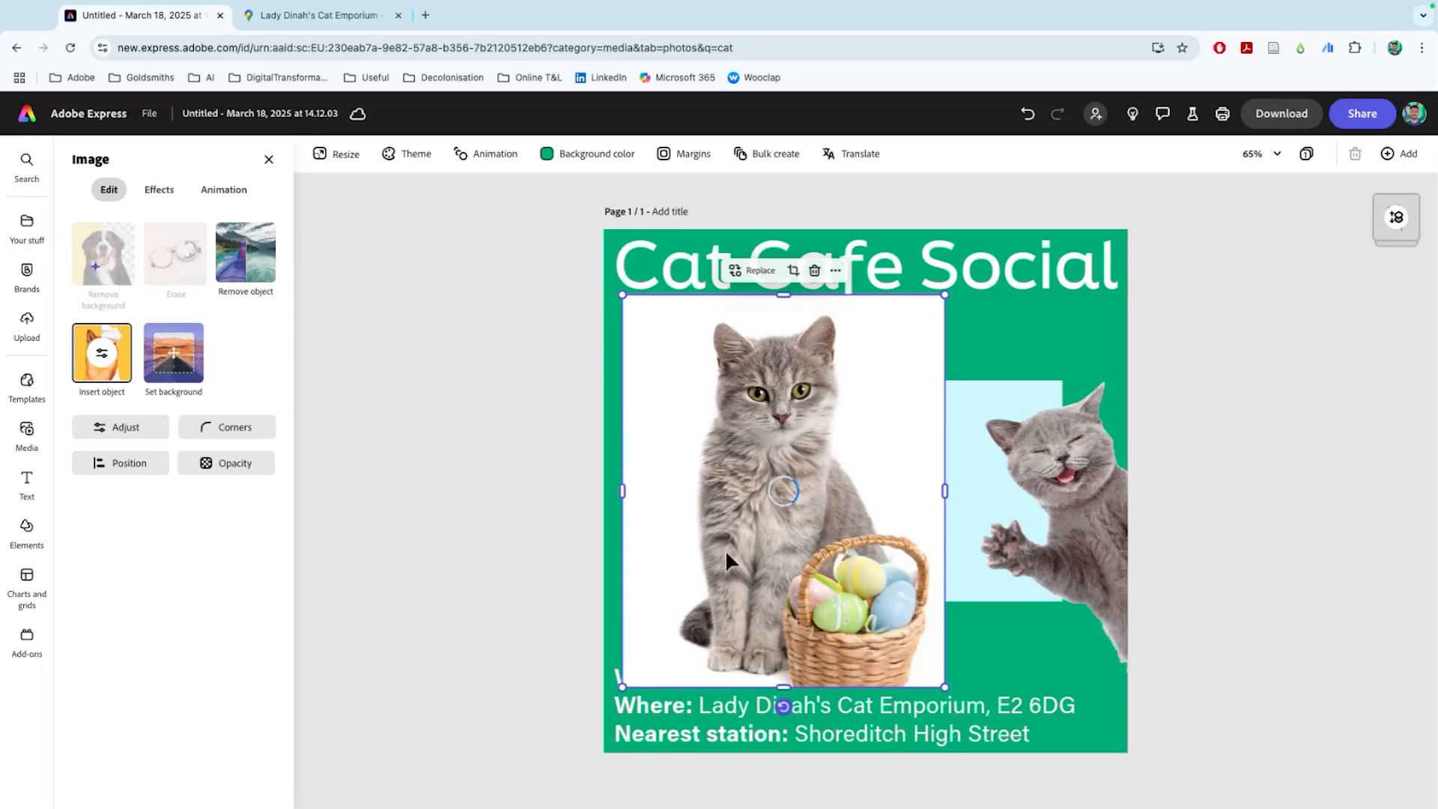
drag(771, 534, 721, 498)
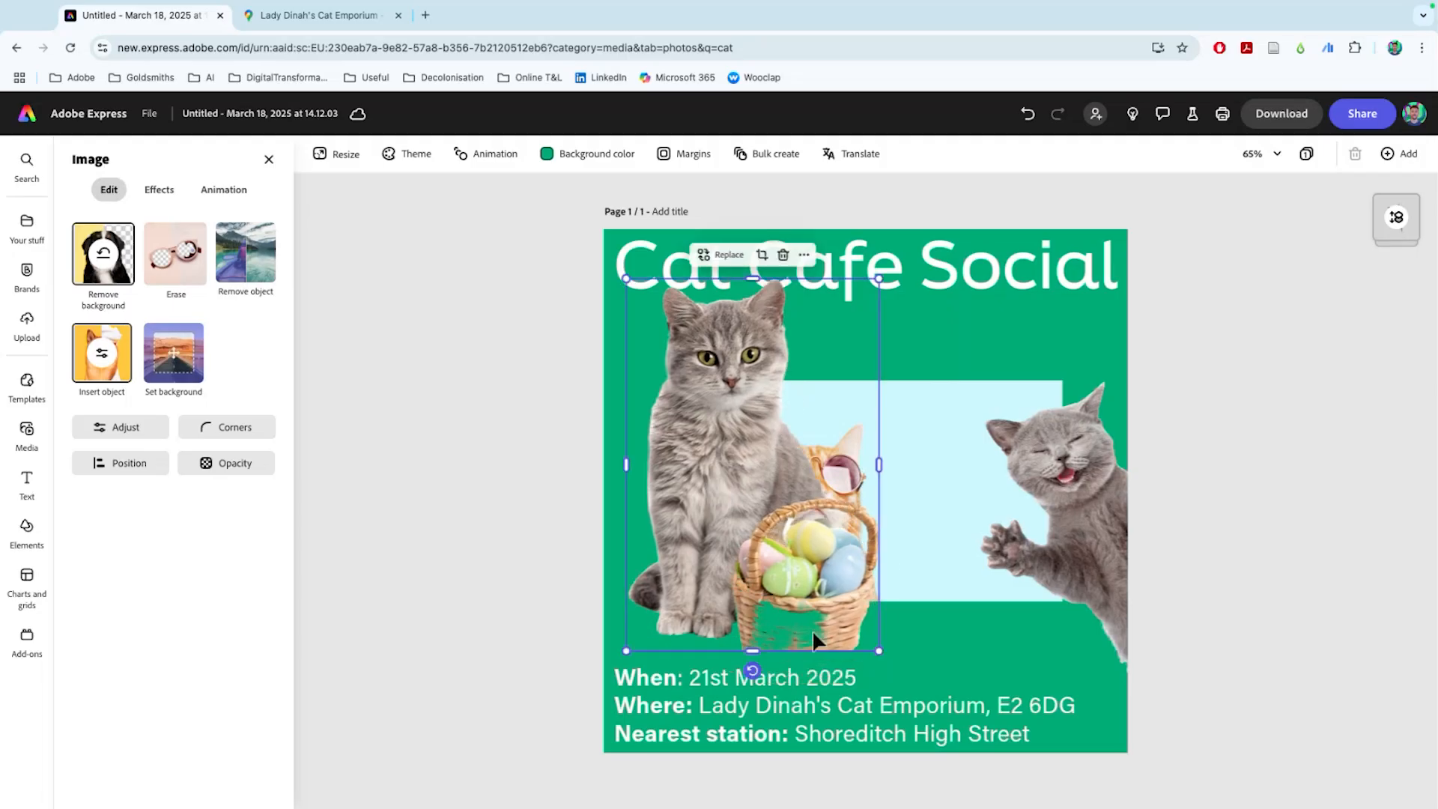
drag(744, 418, 761, 443)
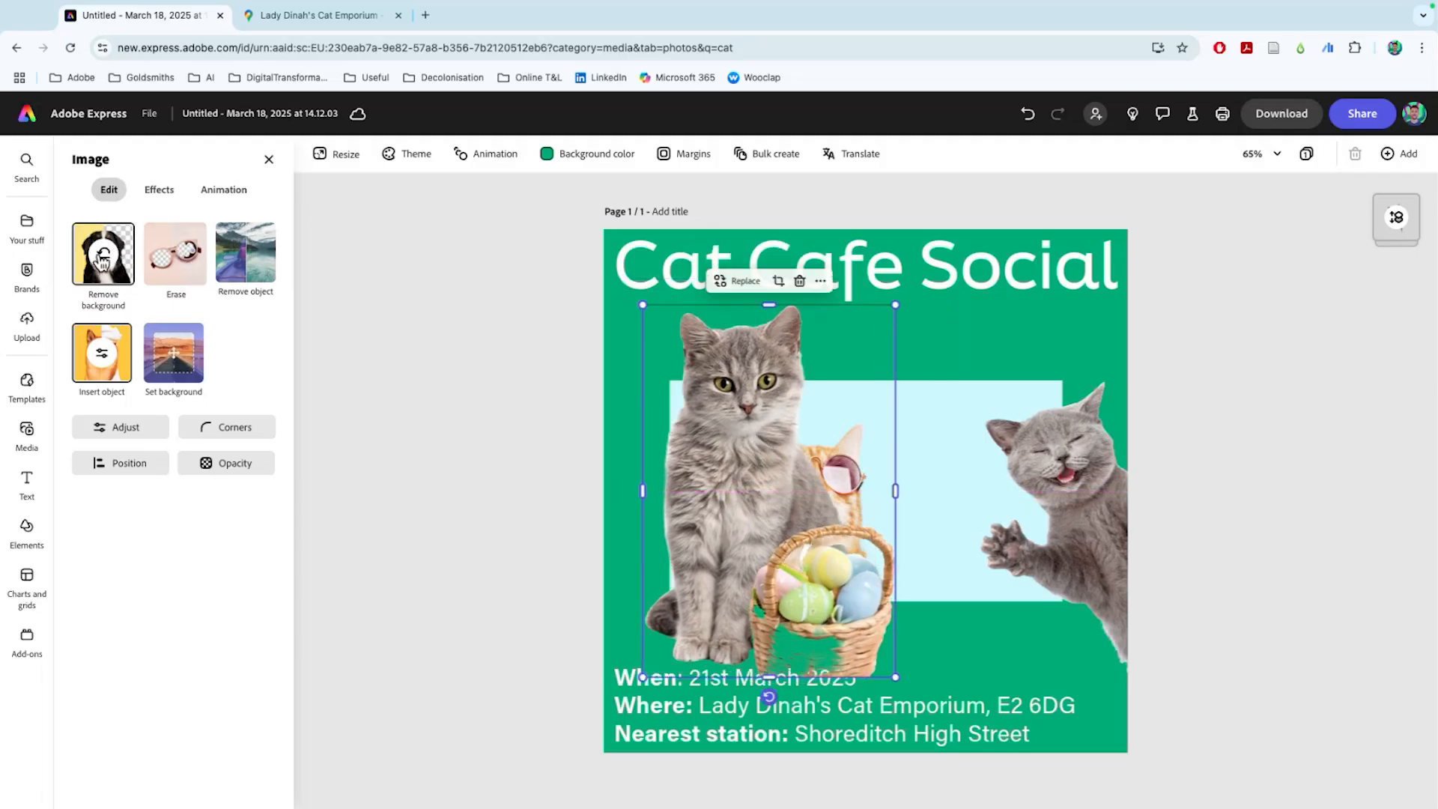
click(103, 253)
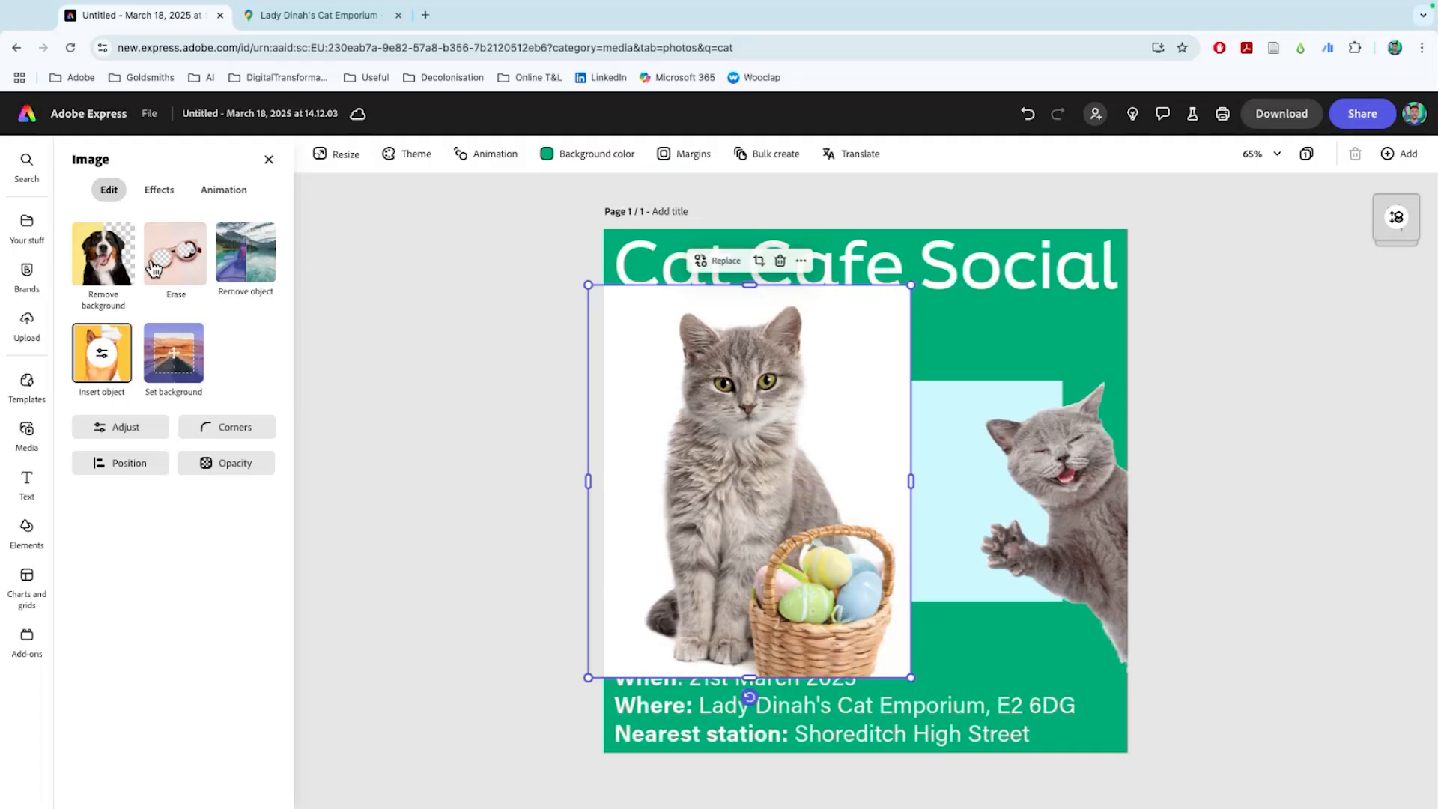
Remove the background from the sitting cat and basket photo
click(110, 267)
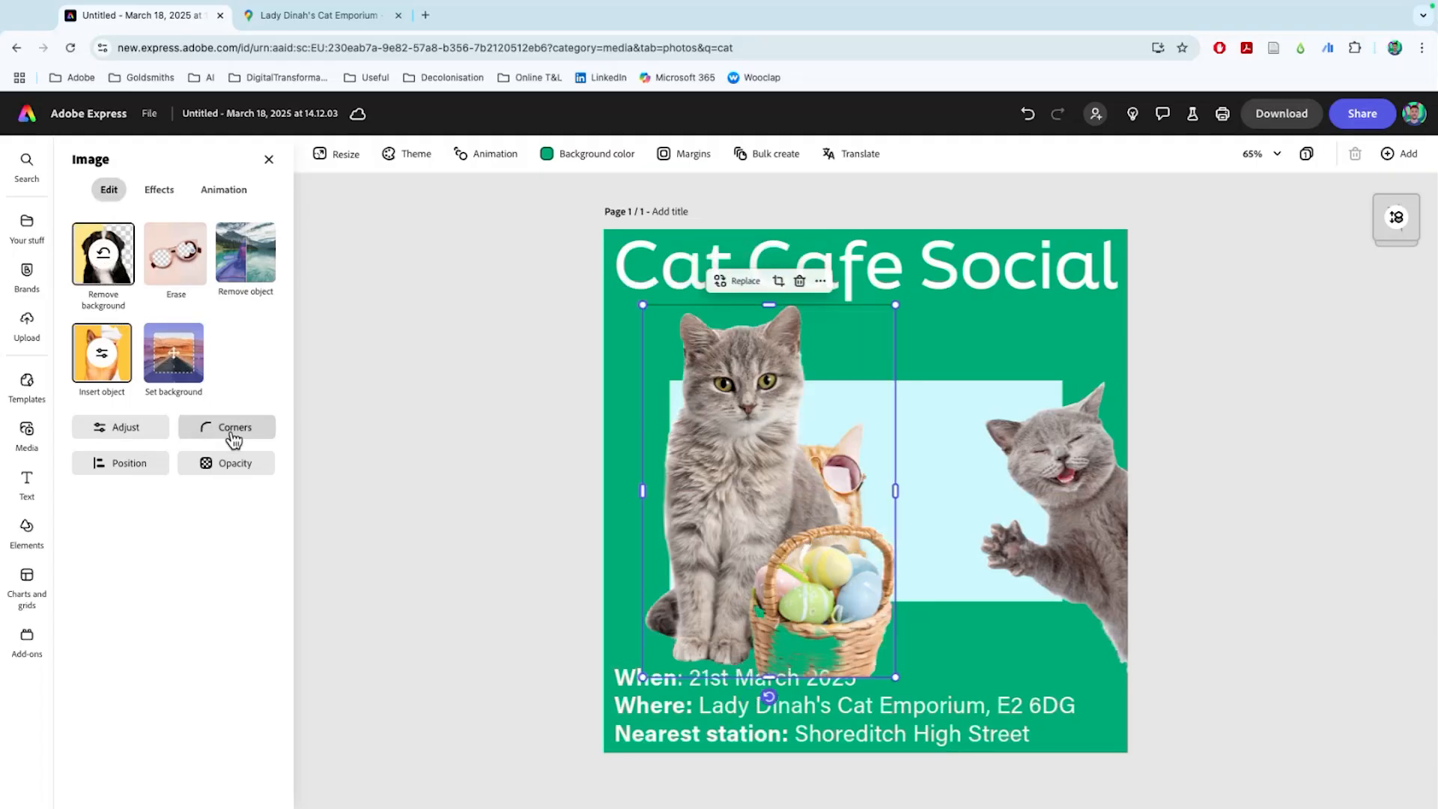
click(197, 267)
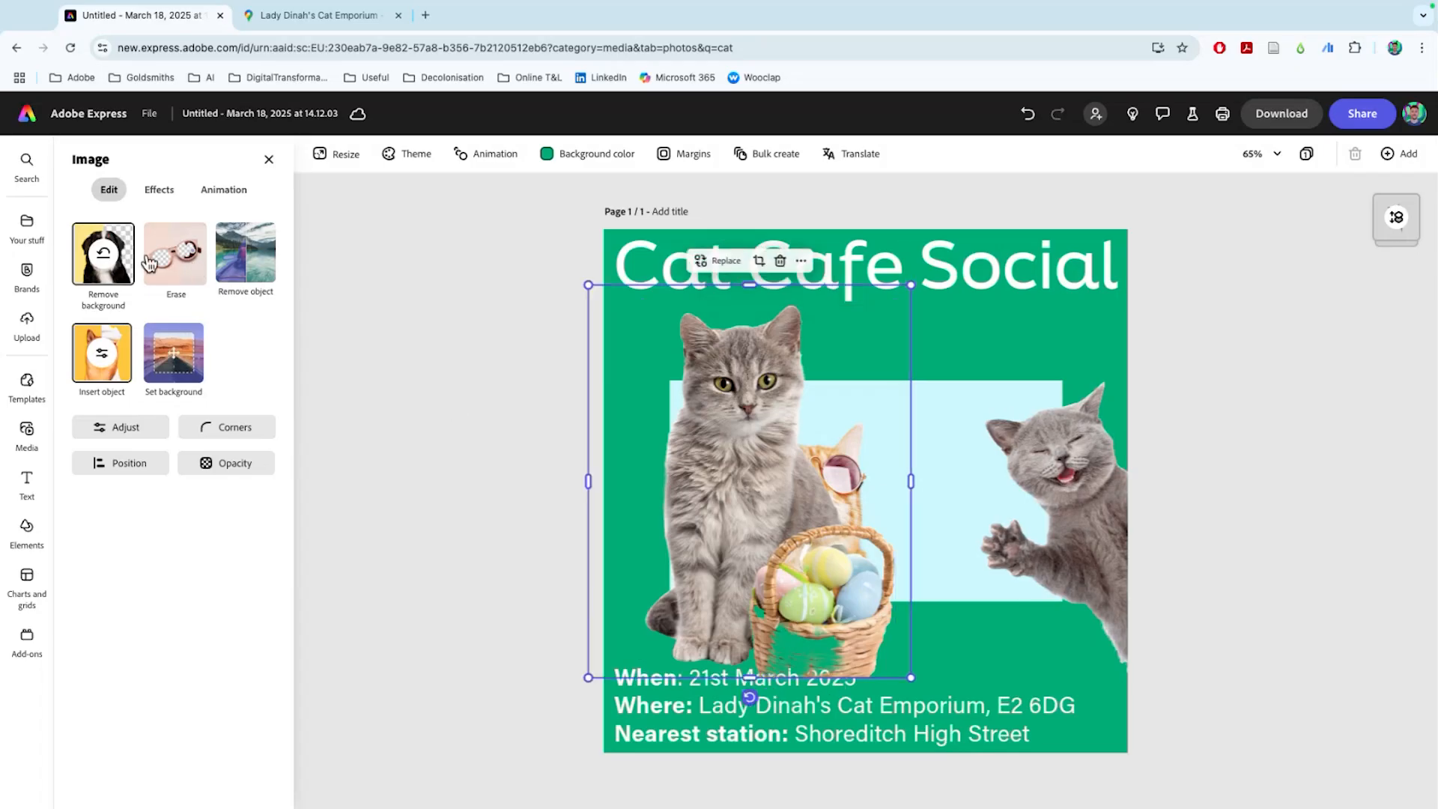
click(207, 228)
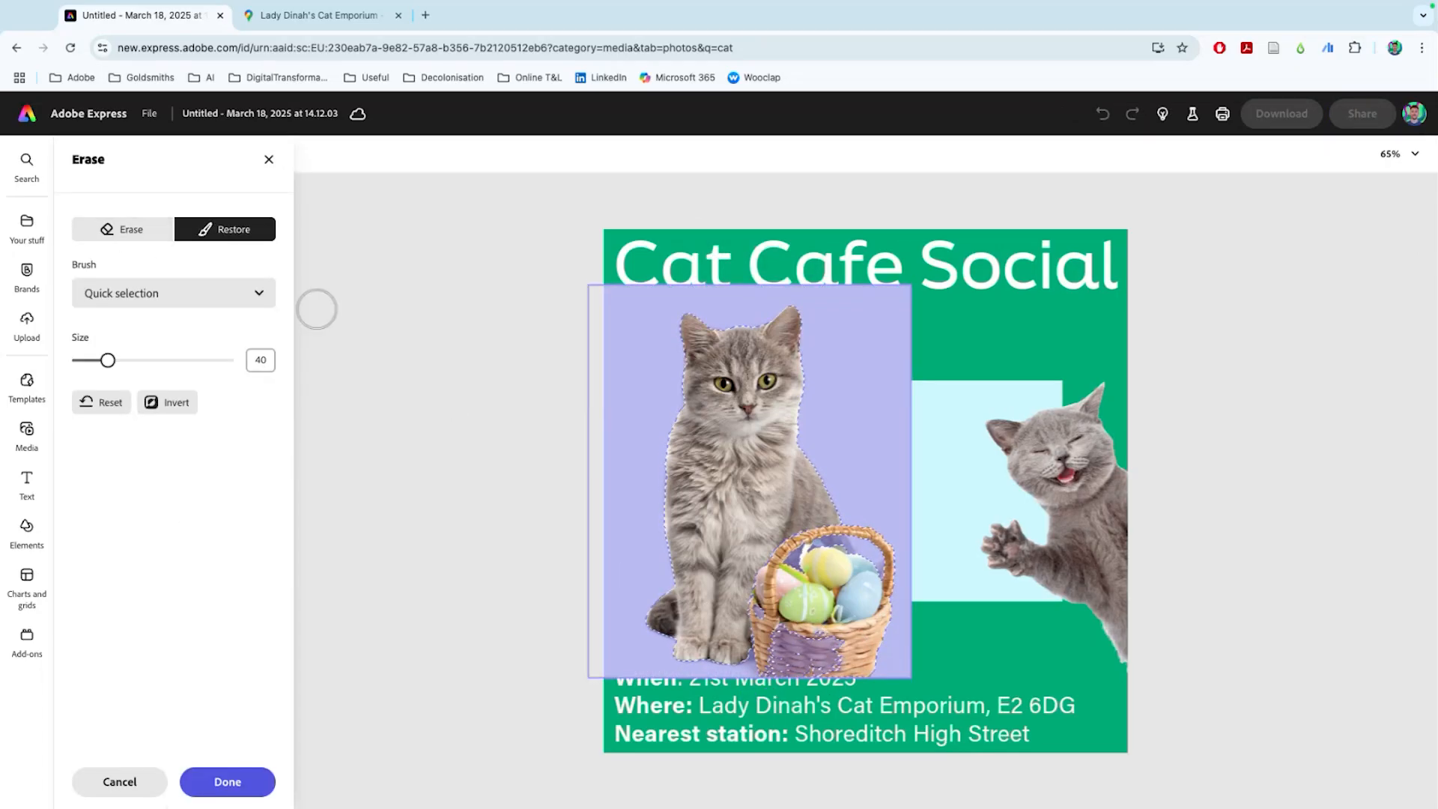
click(119, 781)
Try restoring the missing basket and egg areas of the sitting cat cutout with quick selection, and set the eraser size to 11
click(172, 260)
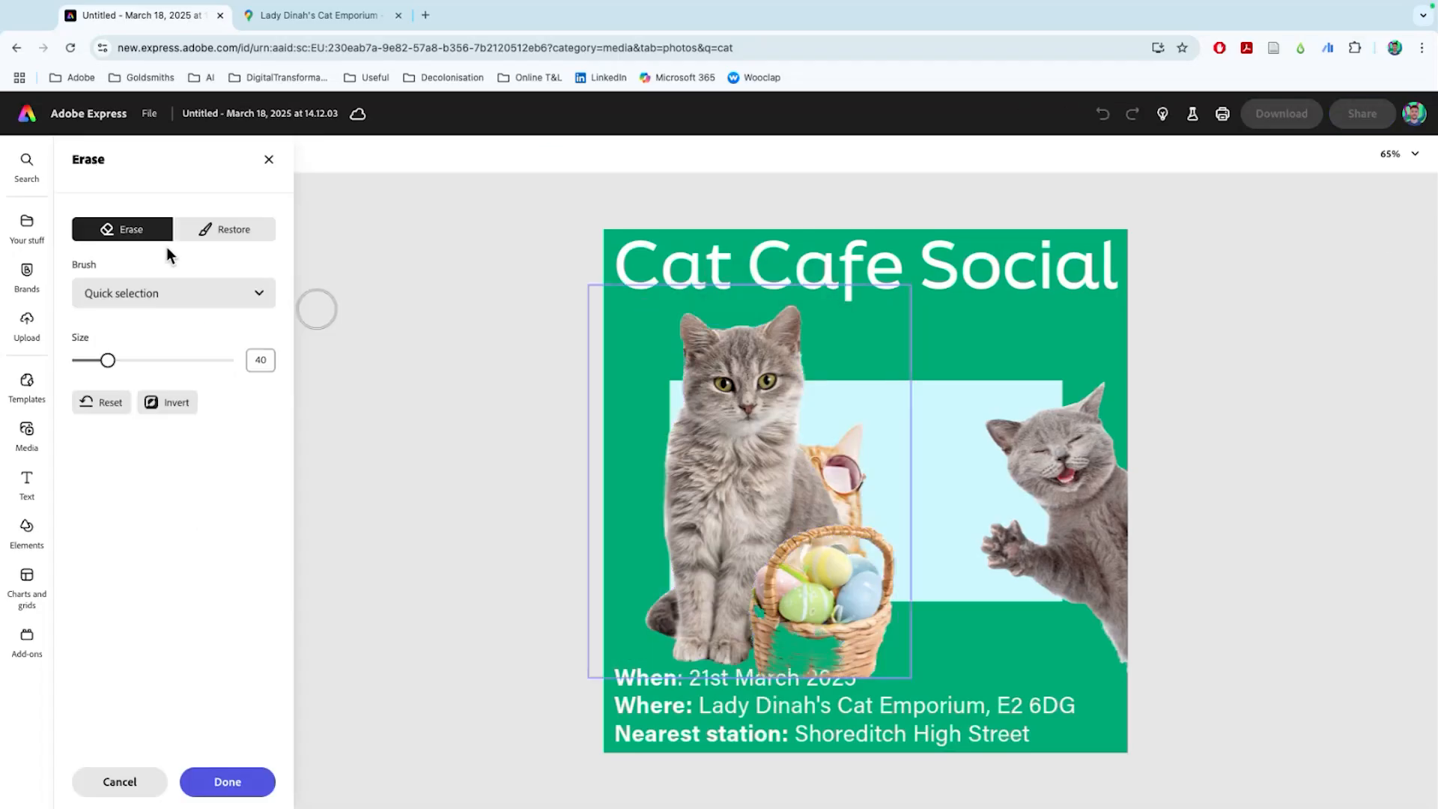
click(234, 232)
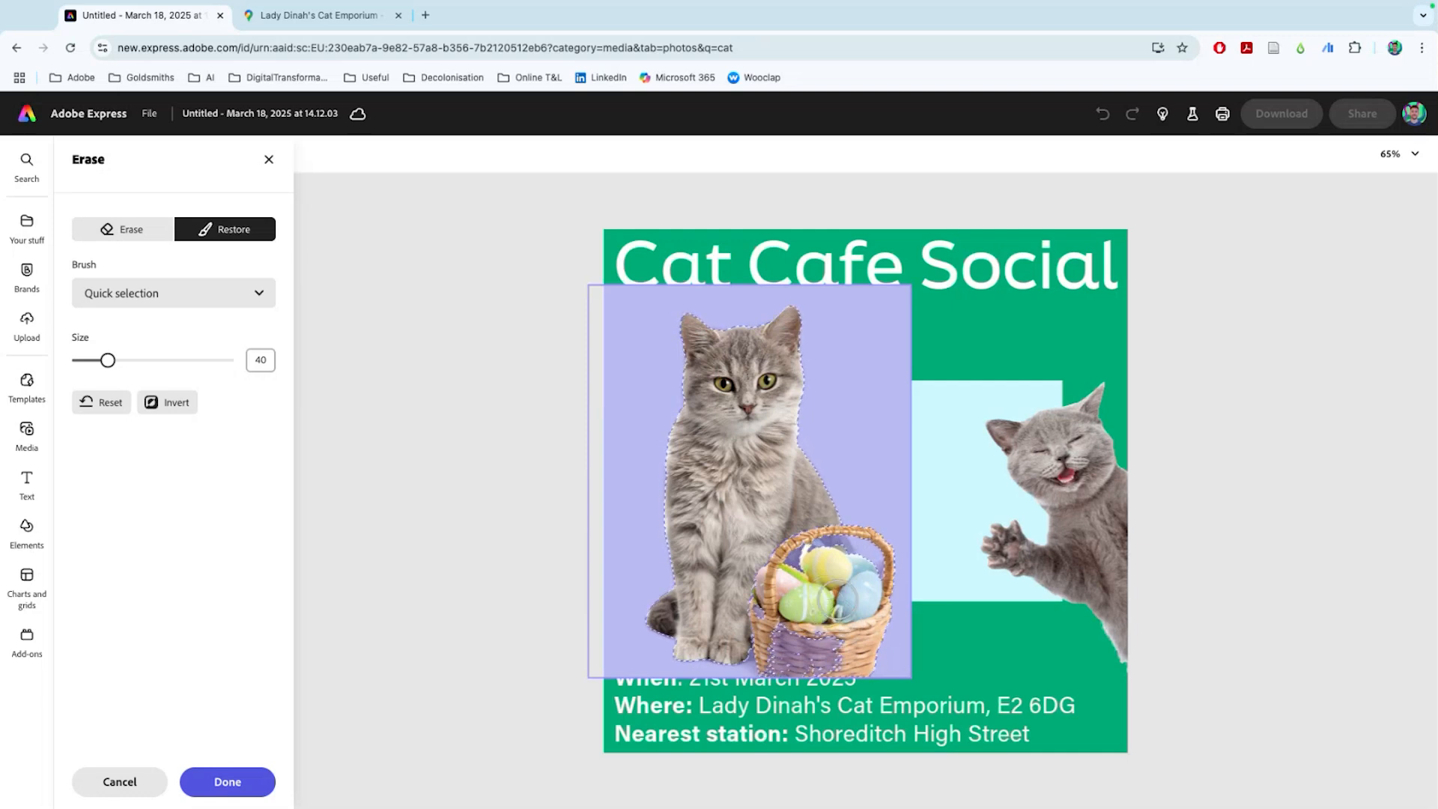
mouse_move(833, 644)
mouse_down()
mouse_move(805, 659)
mouse_move(779, 628)
mouse_up()
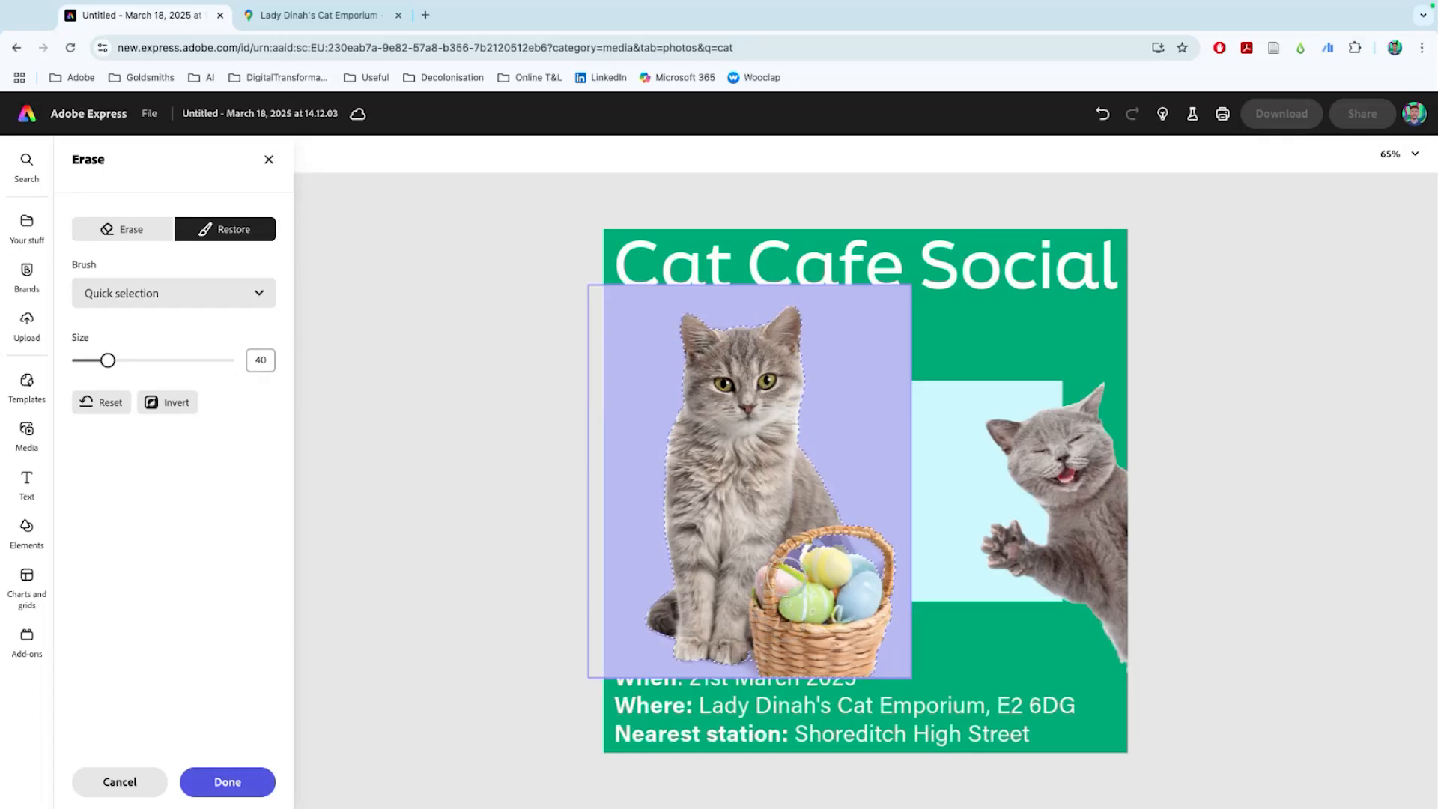
drag(792, 562, 833, 551)
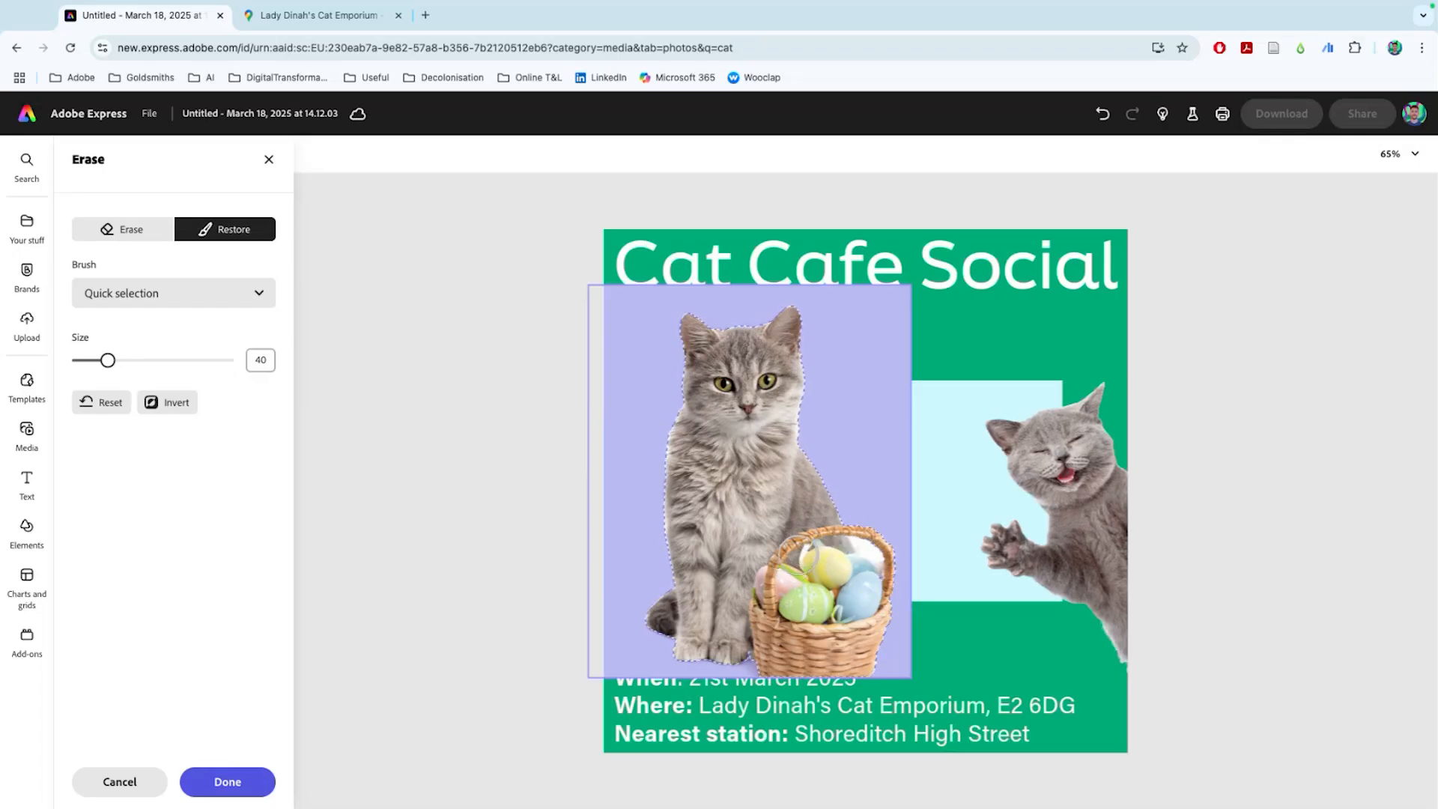
click(133, 230)
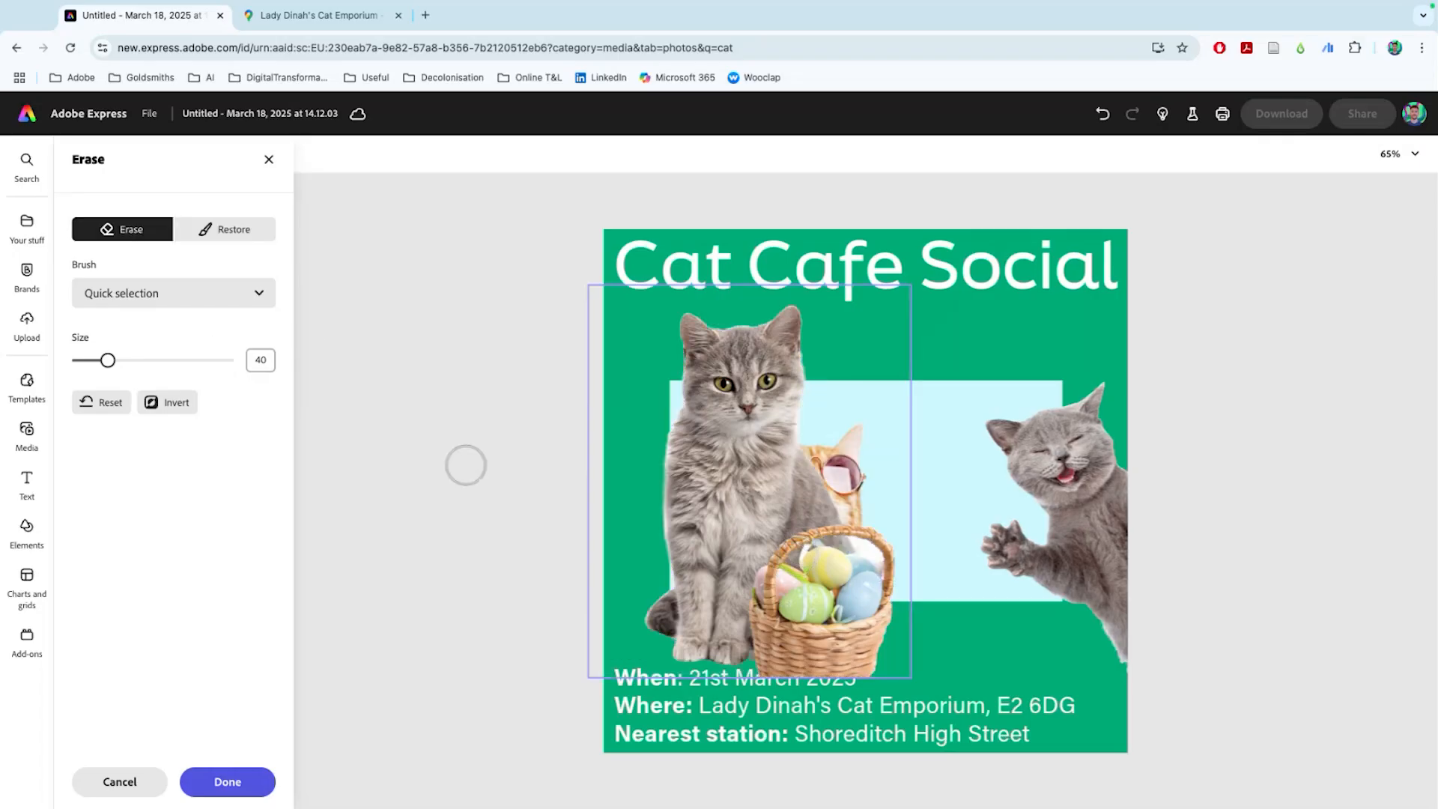
click(223, 296)
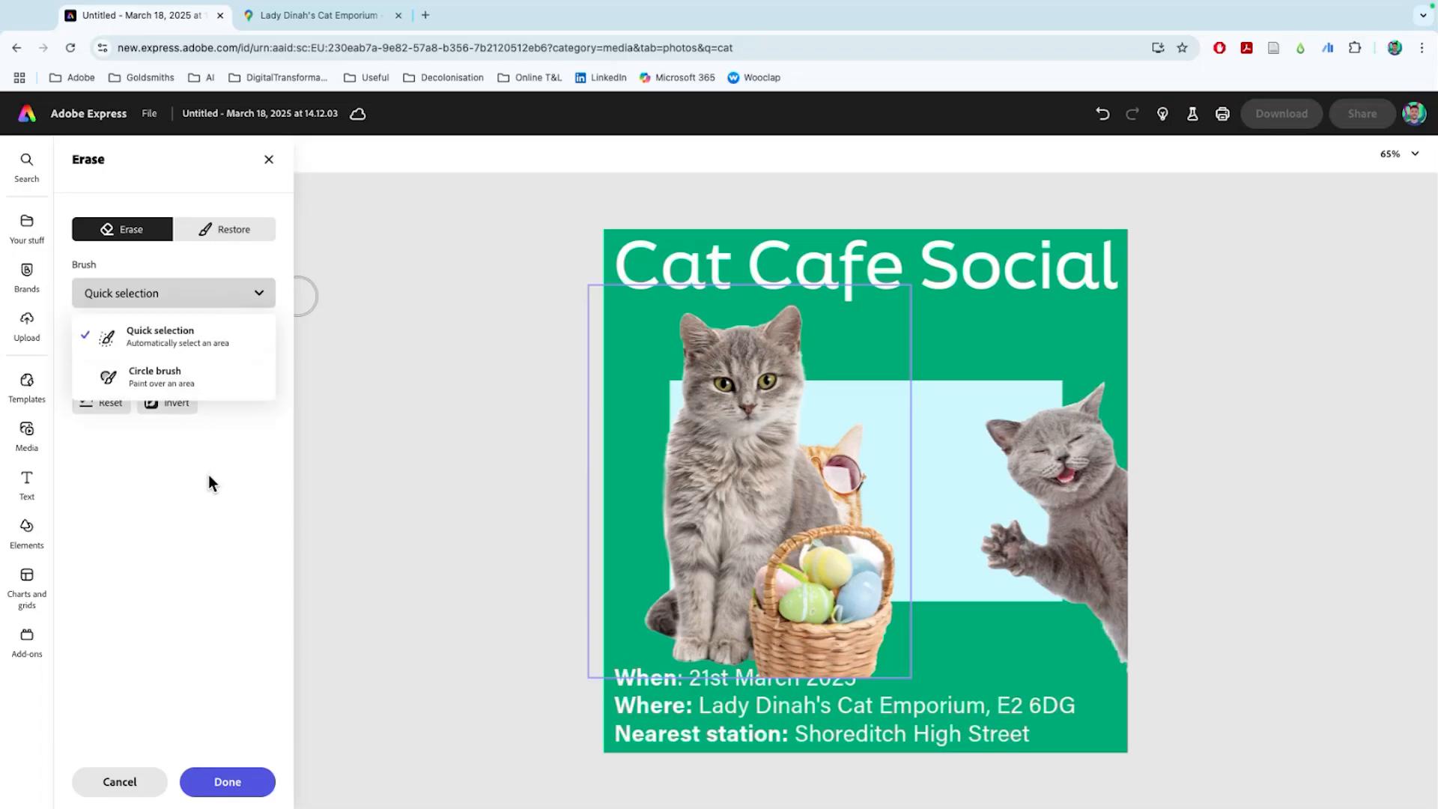
click(177, 324)
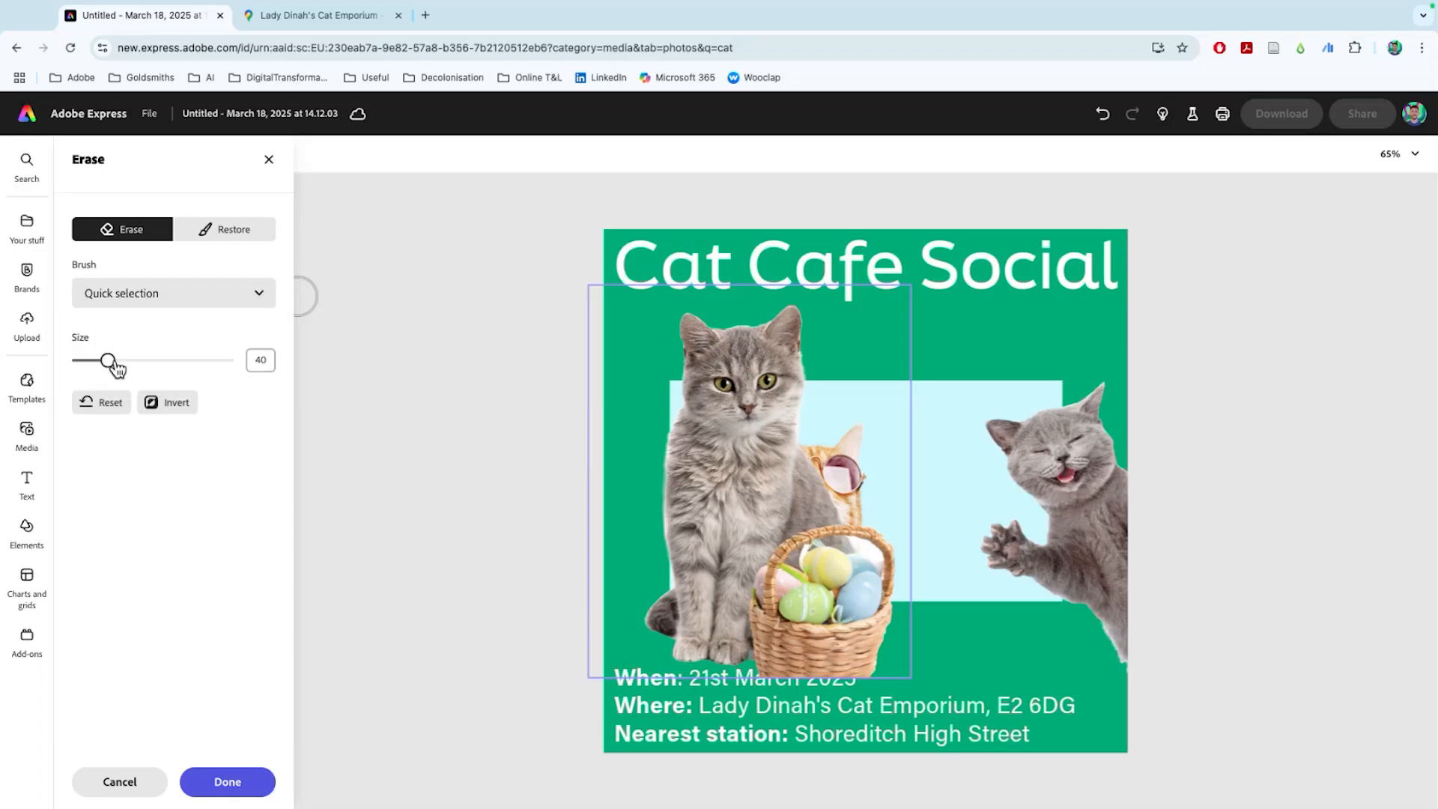
drag(110, 362, 82, 364)
drag(867, 548, 871, 549)
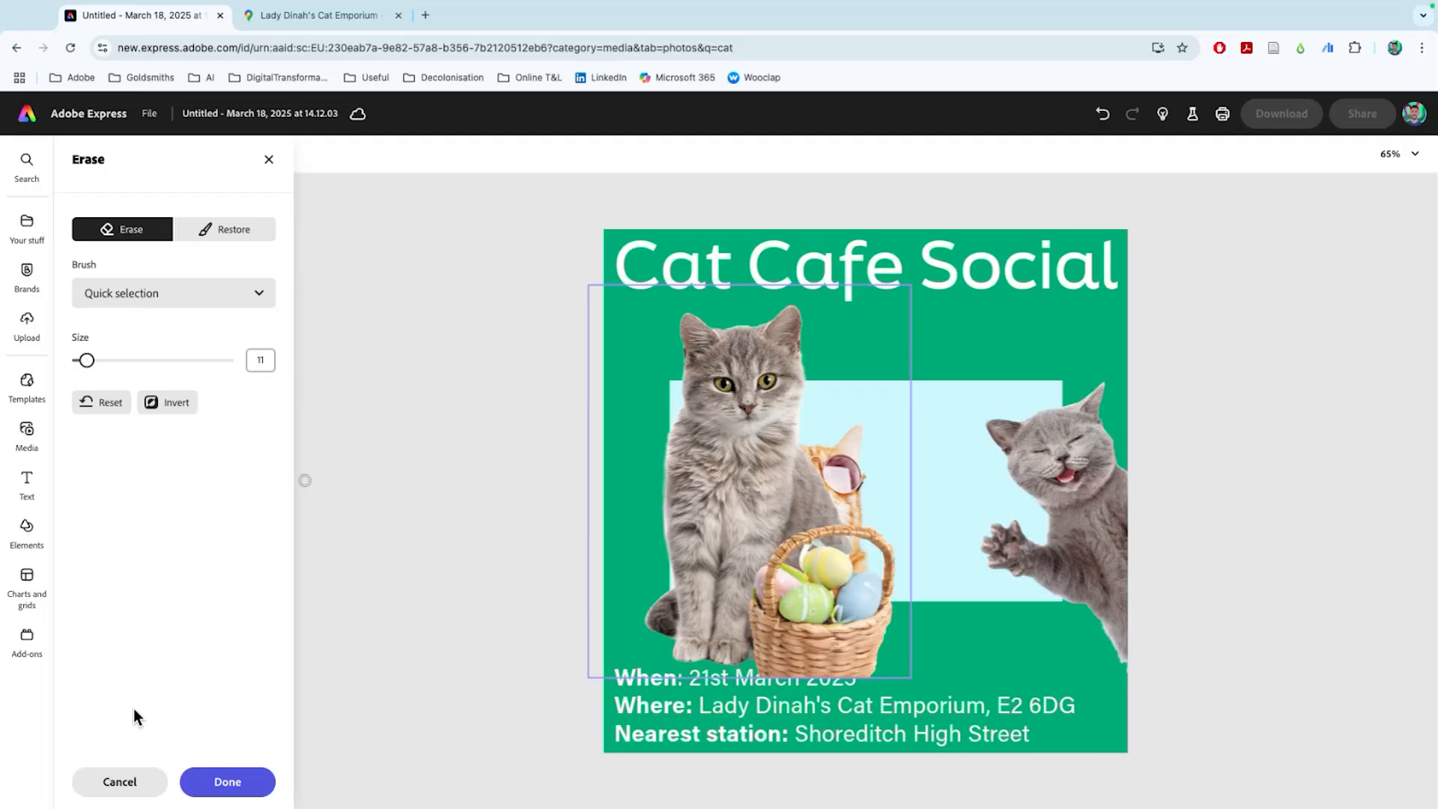
click(133, 783)
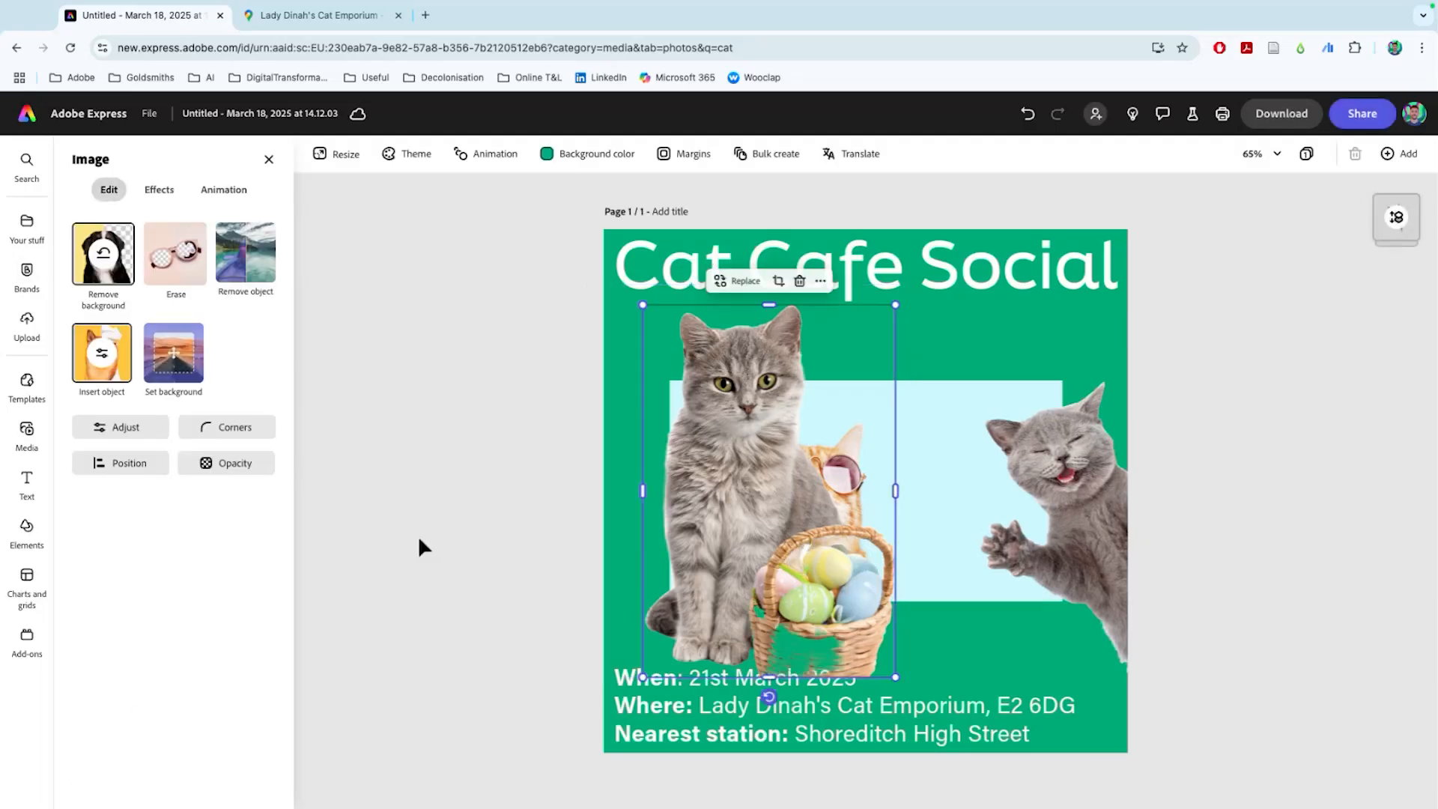
Restore the missing parts of the basket and the gaps around the eggs in the sitting cat cutout
click(188, 279)
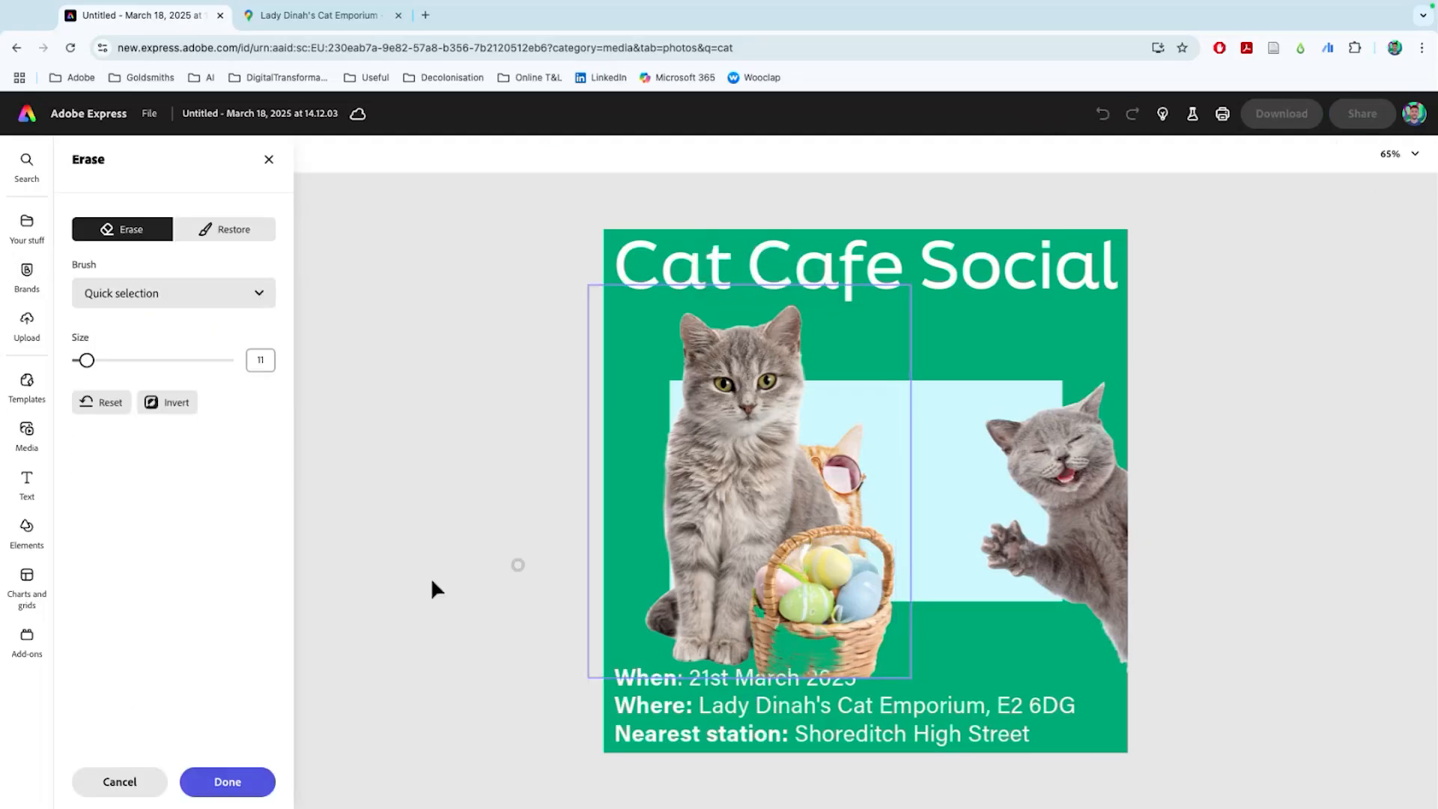
click(225, 231)
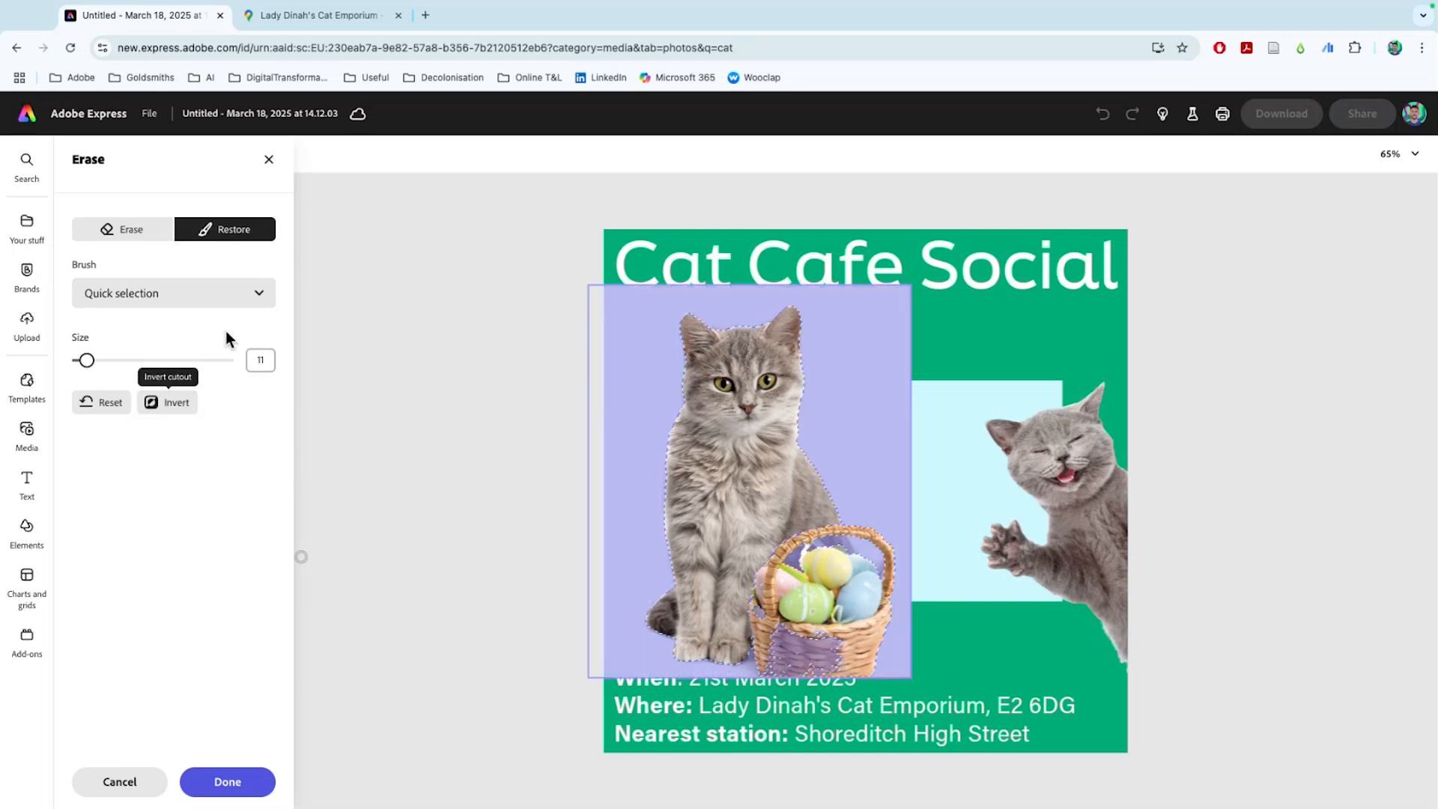
mouse_move(795, 650)
mouse_down()
mouse_move(830, 638)
mouse_move(776, 633)
mouse_up()
mouse_move(778, 578)
mouse_down()
mouse_move(798, 547)
mouse_move(802, 574)
mouse_move(767, 570)
mouse_move(780, 634)
mouse_move(815, 545)
mouse_move(856, 558)
mouse_up()
click(129, 229)
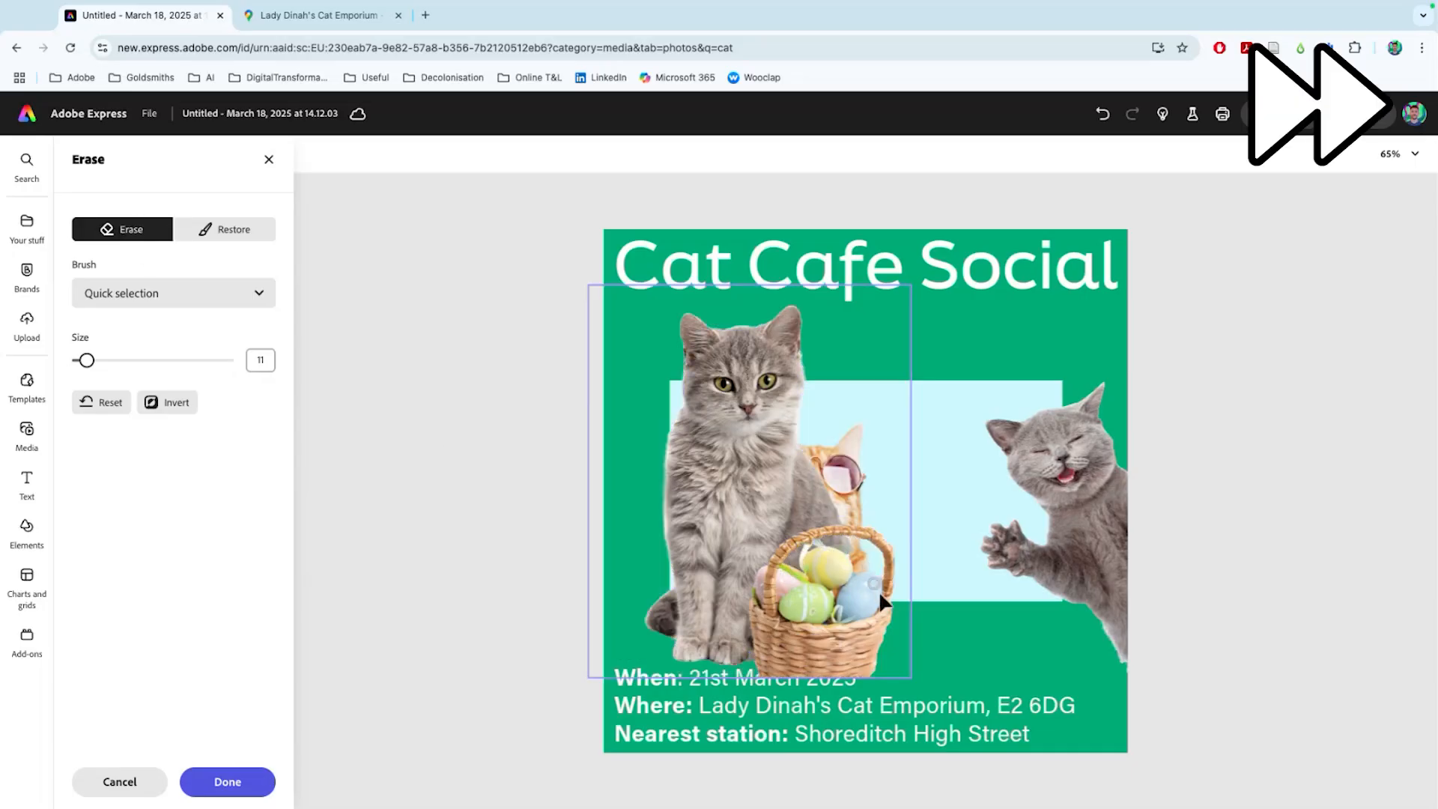
click(232, 781)
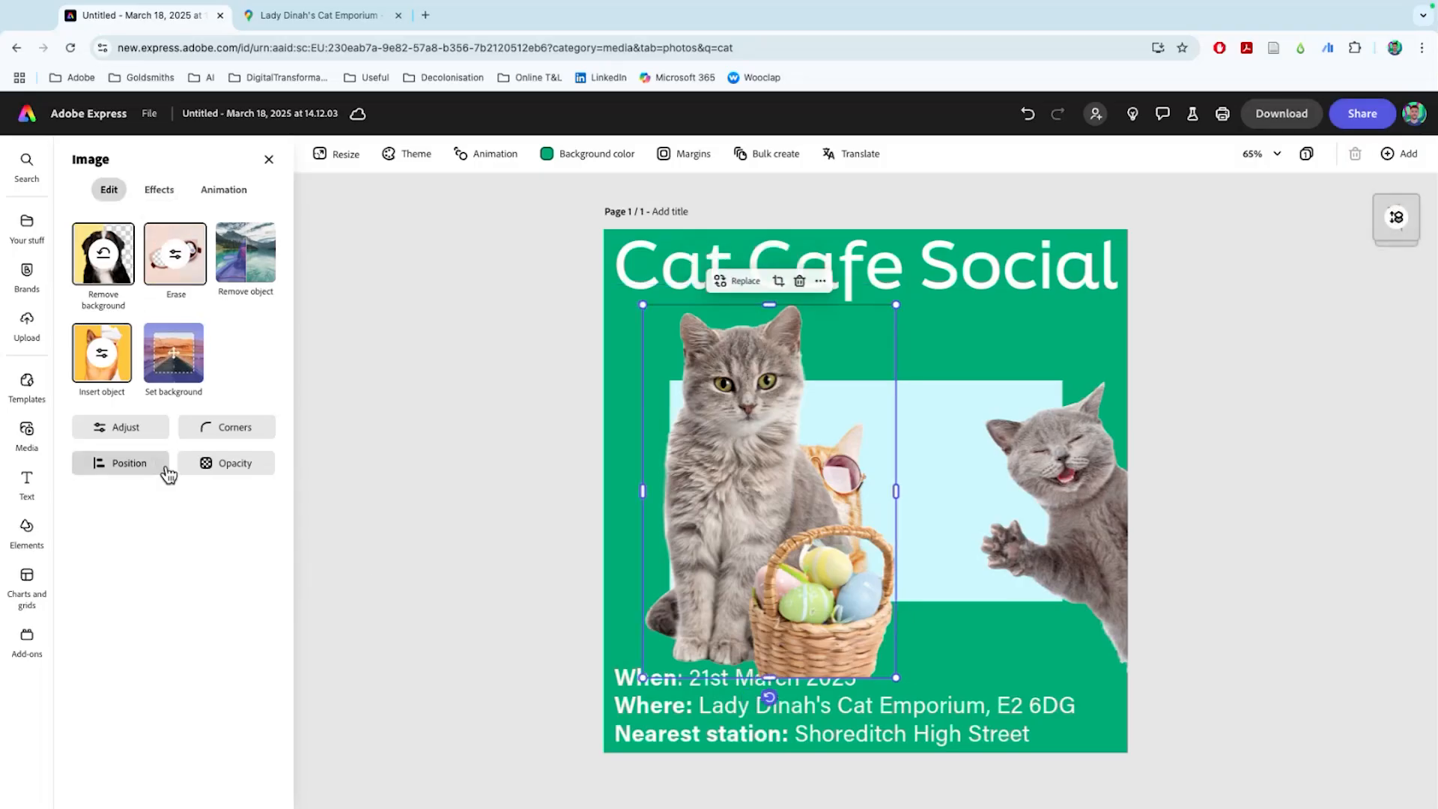
Flip the sitting cat cutout horizontally, shrink it, and place it at the page's left edge above the event details
click(145, 469)
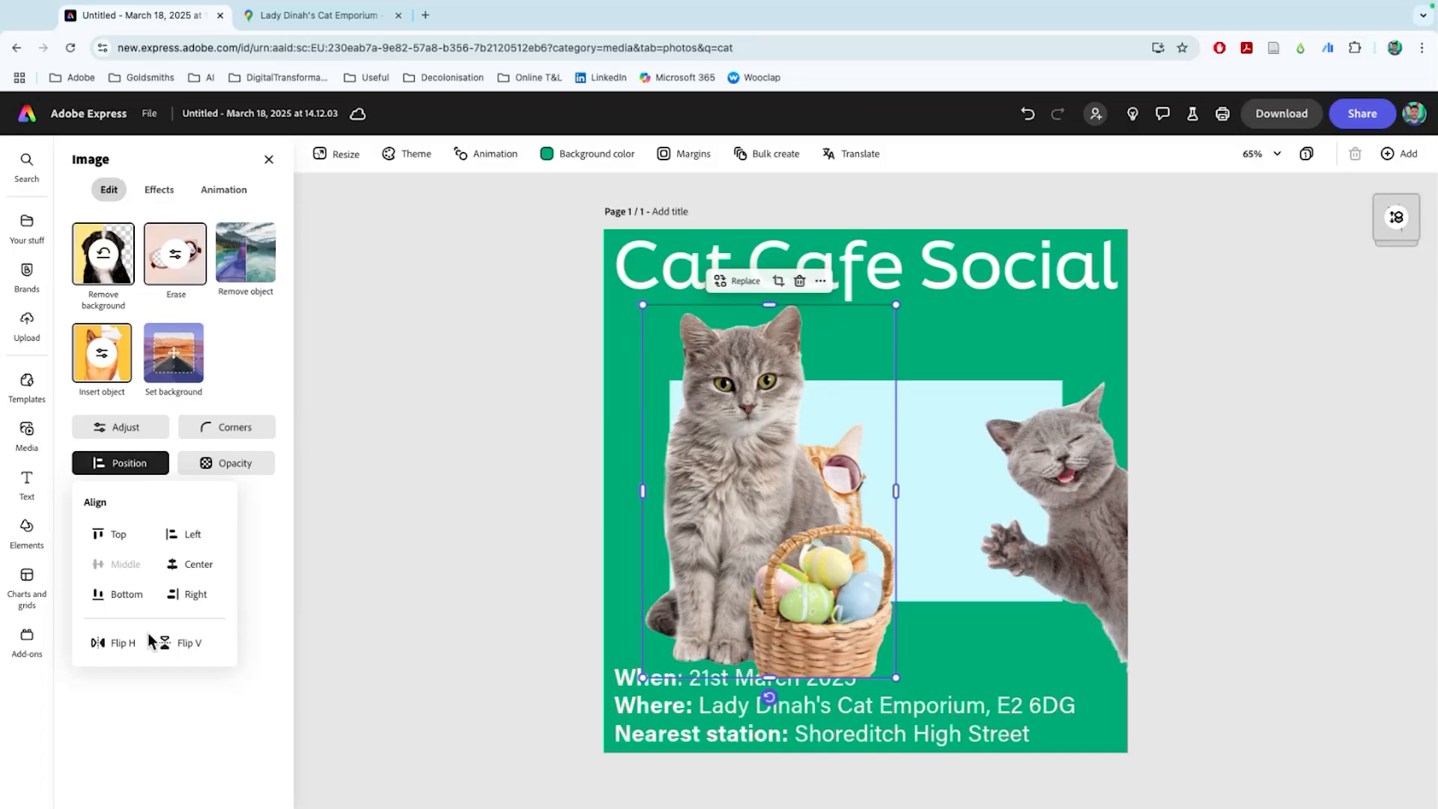
click(119, 648)
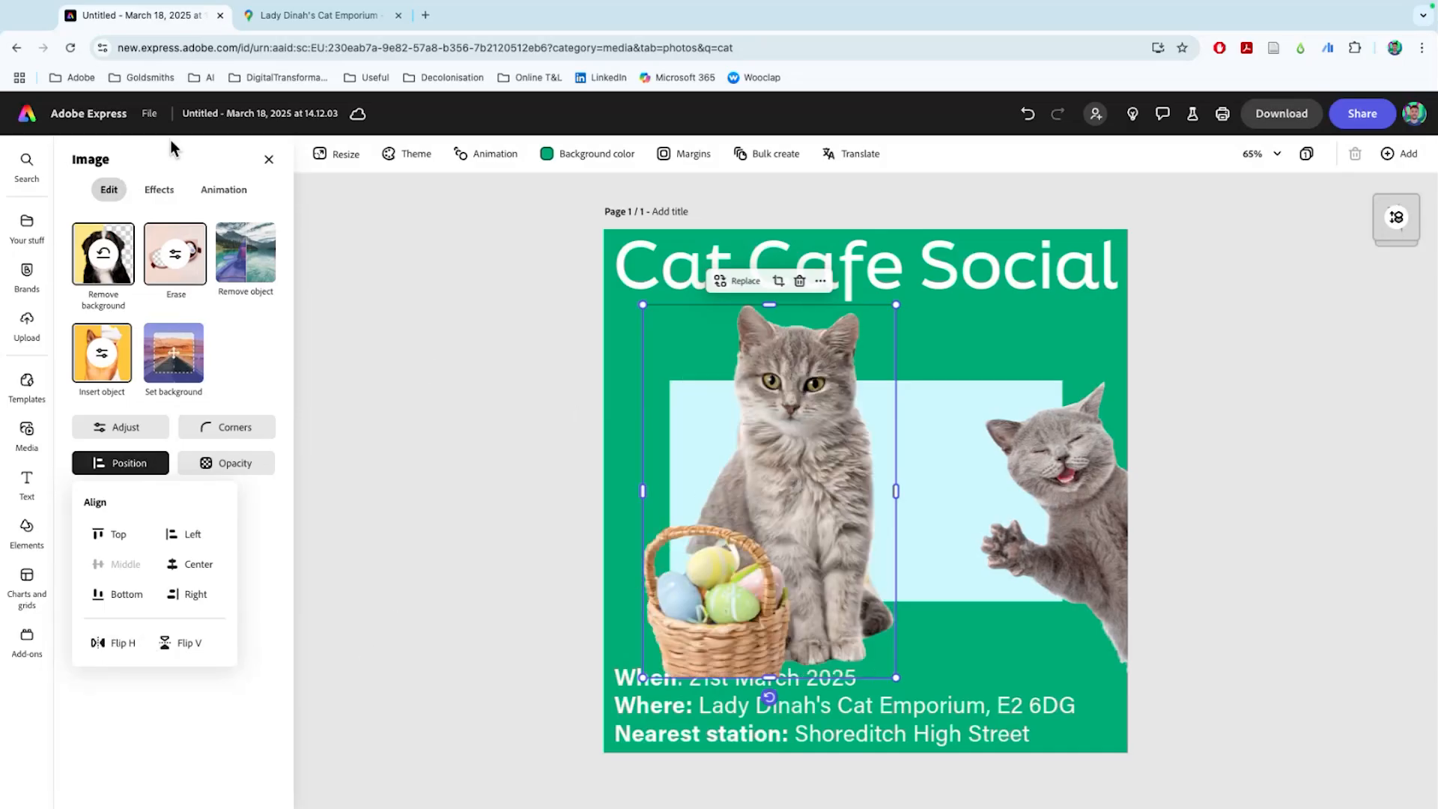
click(278, 628)
drag(704, 642, 604, 628)
drag(796, 293, 713, 404)
mouse_move(668, 553)
mouse_down()
mouse_move(642, 523)
mouse_move(686, 551)
mouse_up()
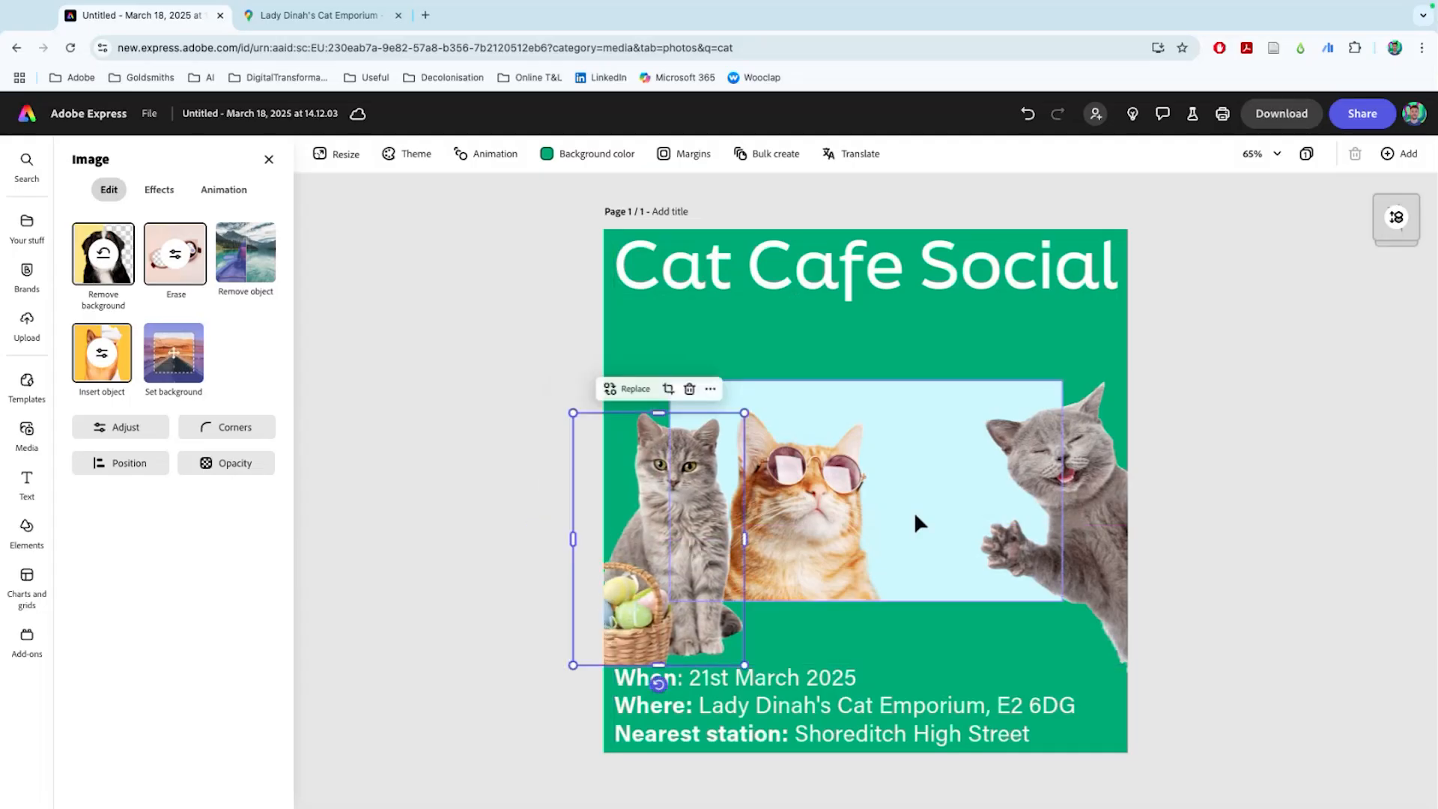
Remove the background from the sunglasses cat photo and move the cutout to the upper middle of the page
click(922, 521)
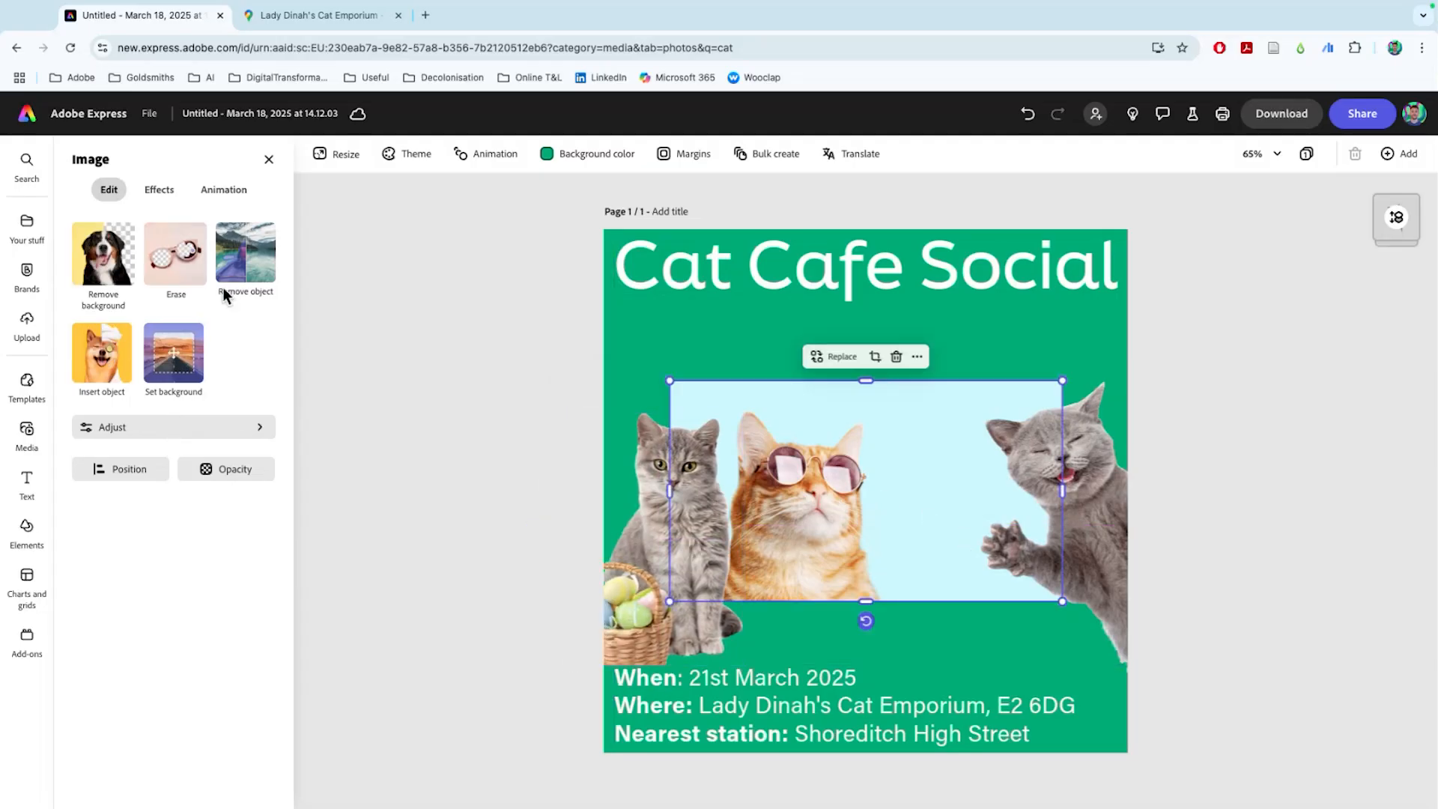
click(109, 270)
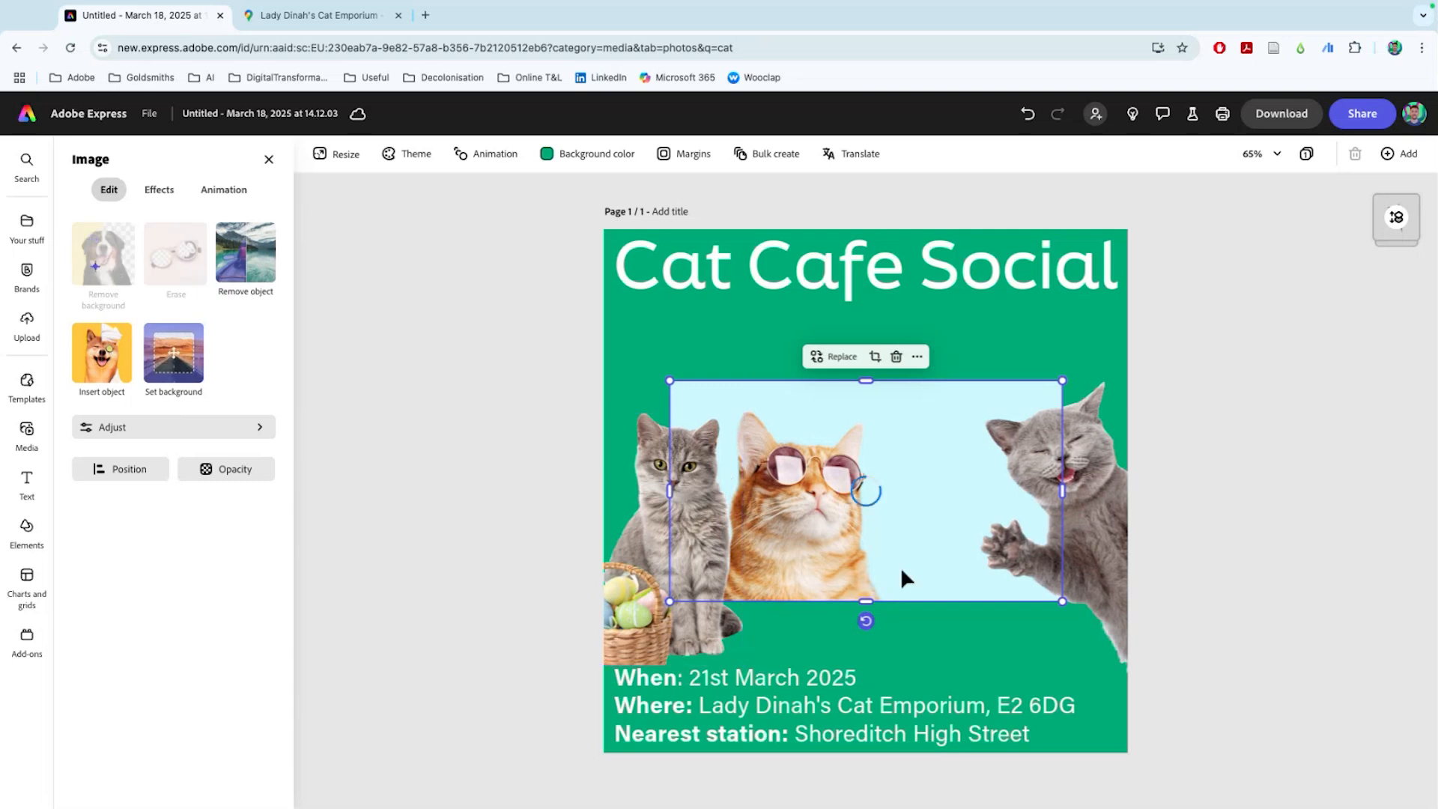
drag(815, 534, 887, 469)
Try several colour effects on the sunglasses cat, apply the bright green duotone, and move the cutout slightly up toward the sitting cat
click(156, 189)
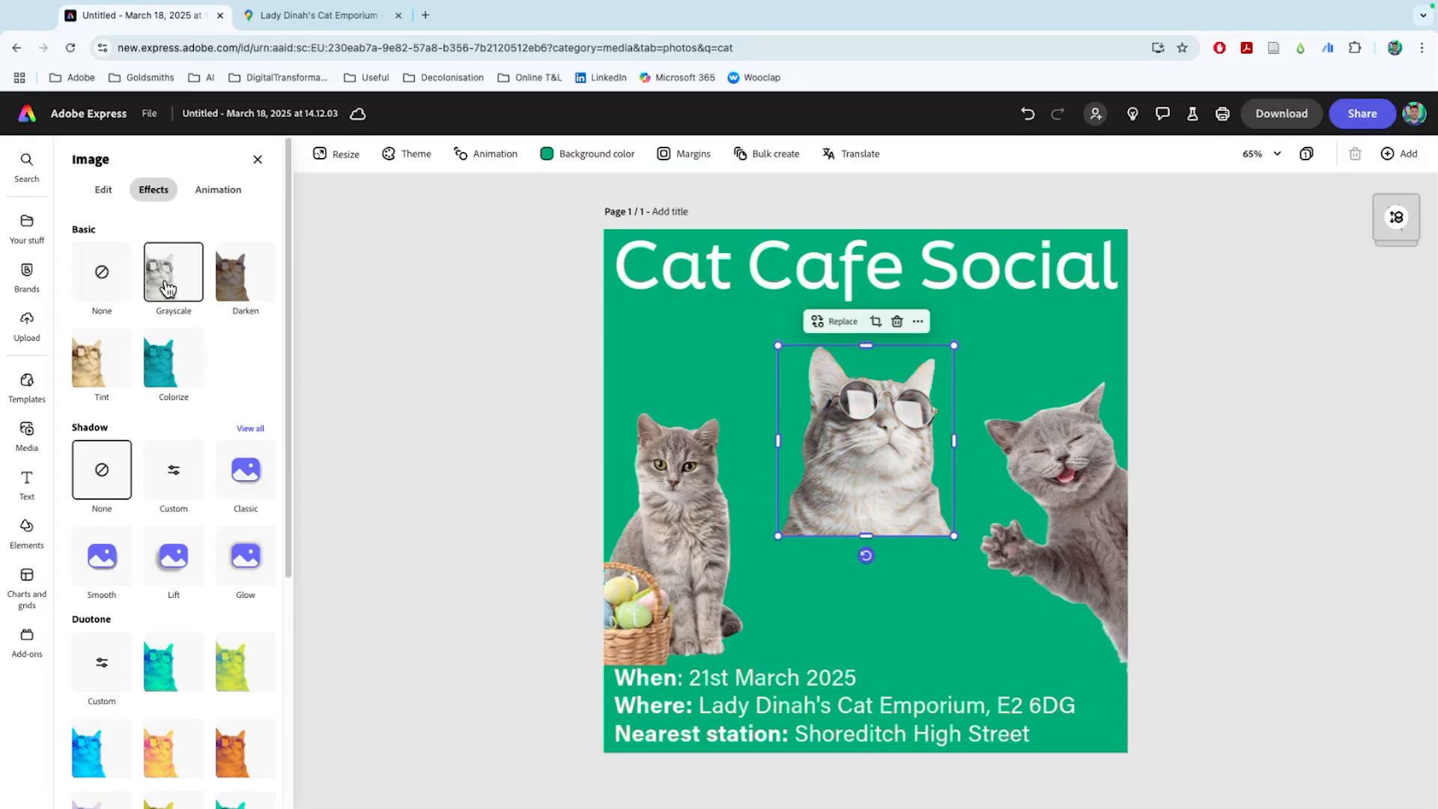
click(183, 371)
click(255, 678)
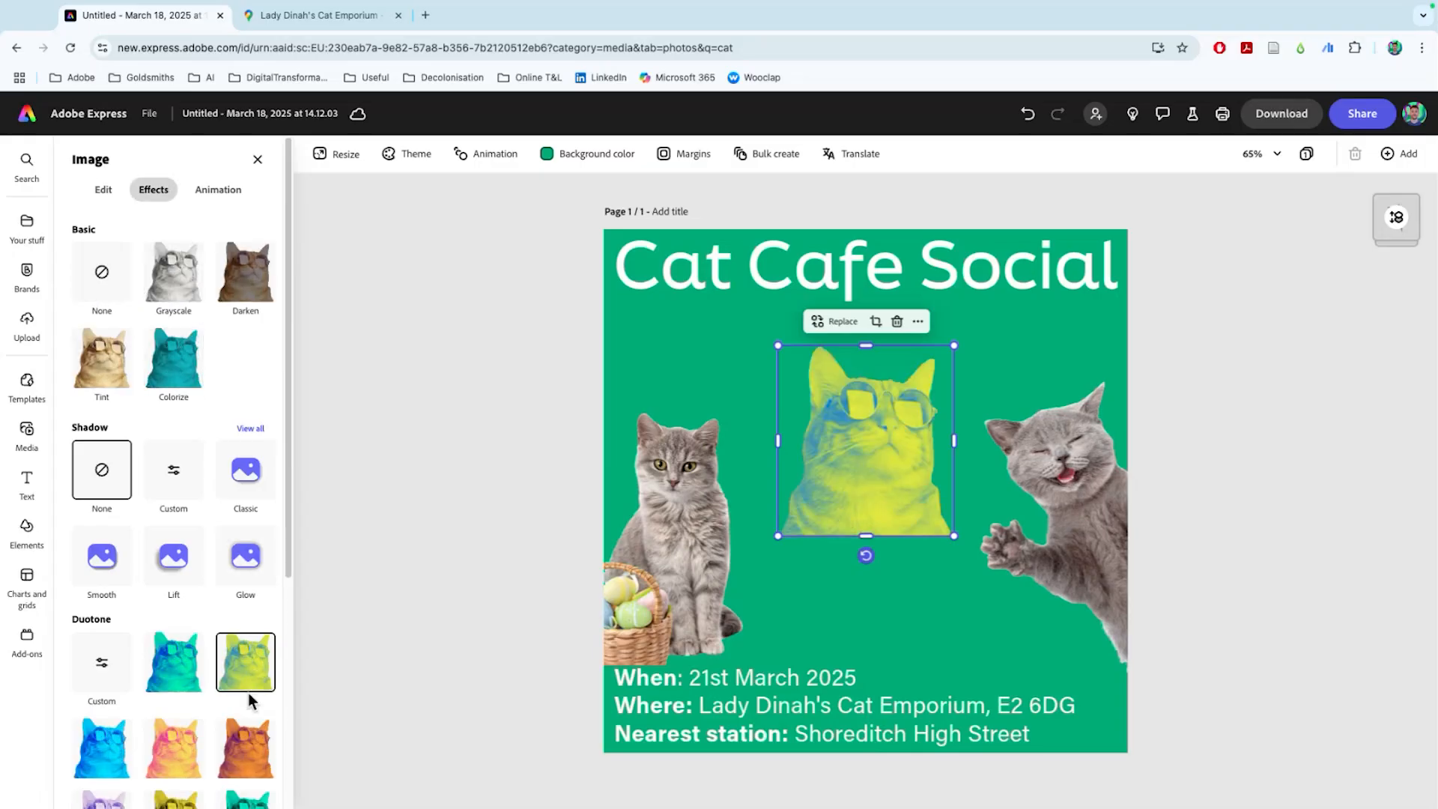
click(196, 665)
click(236, 756)
scroll(187, 524, down, 5)
click(169, 562)
click(188, 483)
click(191, 554)
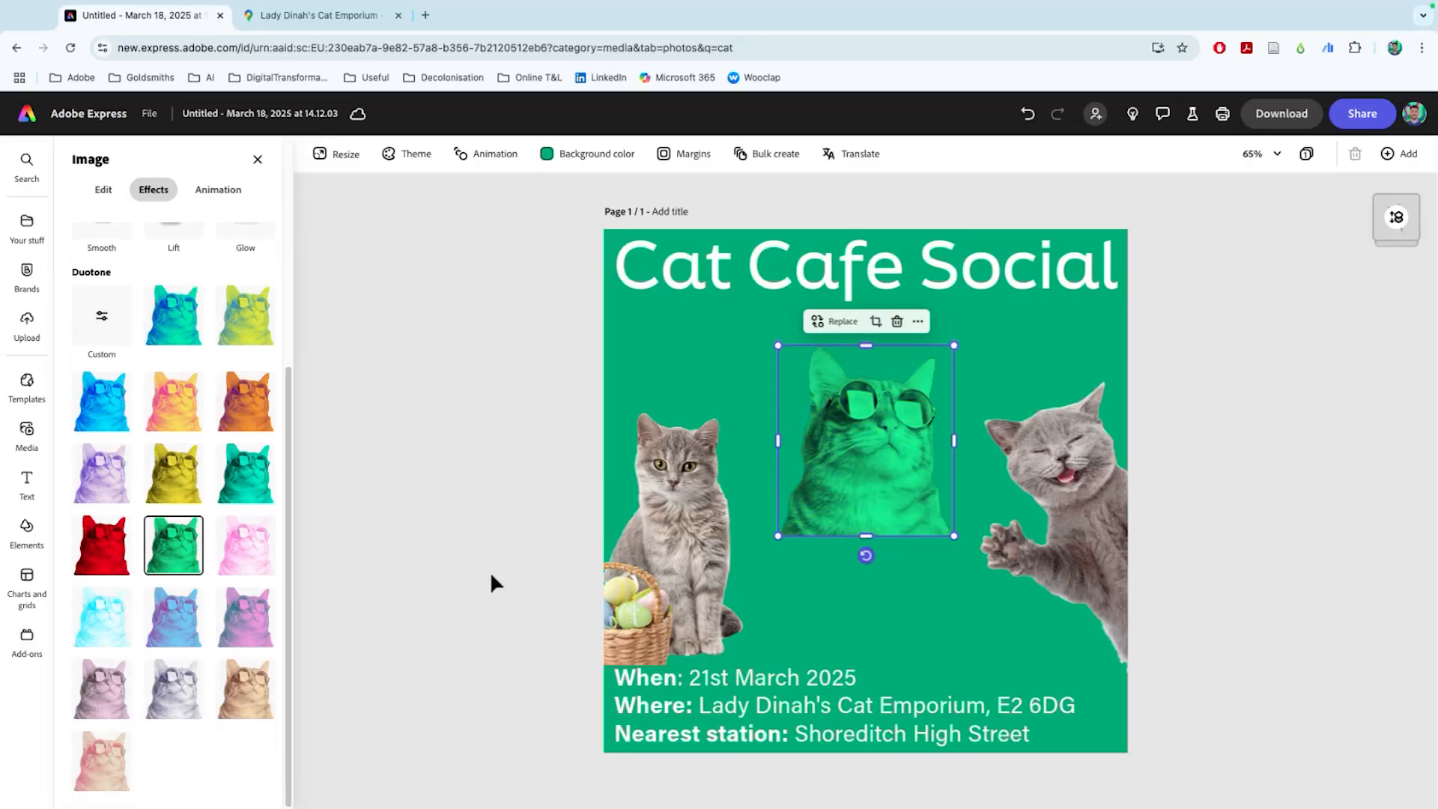
drag(960, 475, 917, 452)
Apply the bright green duotone to the sitting cat and the waving cat
click(659, 514)
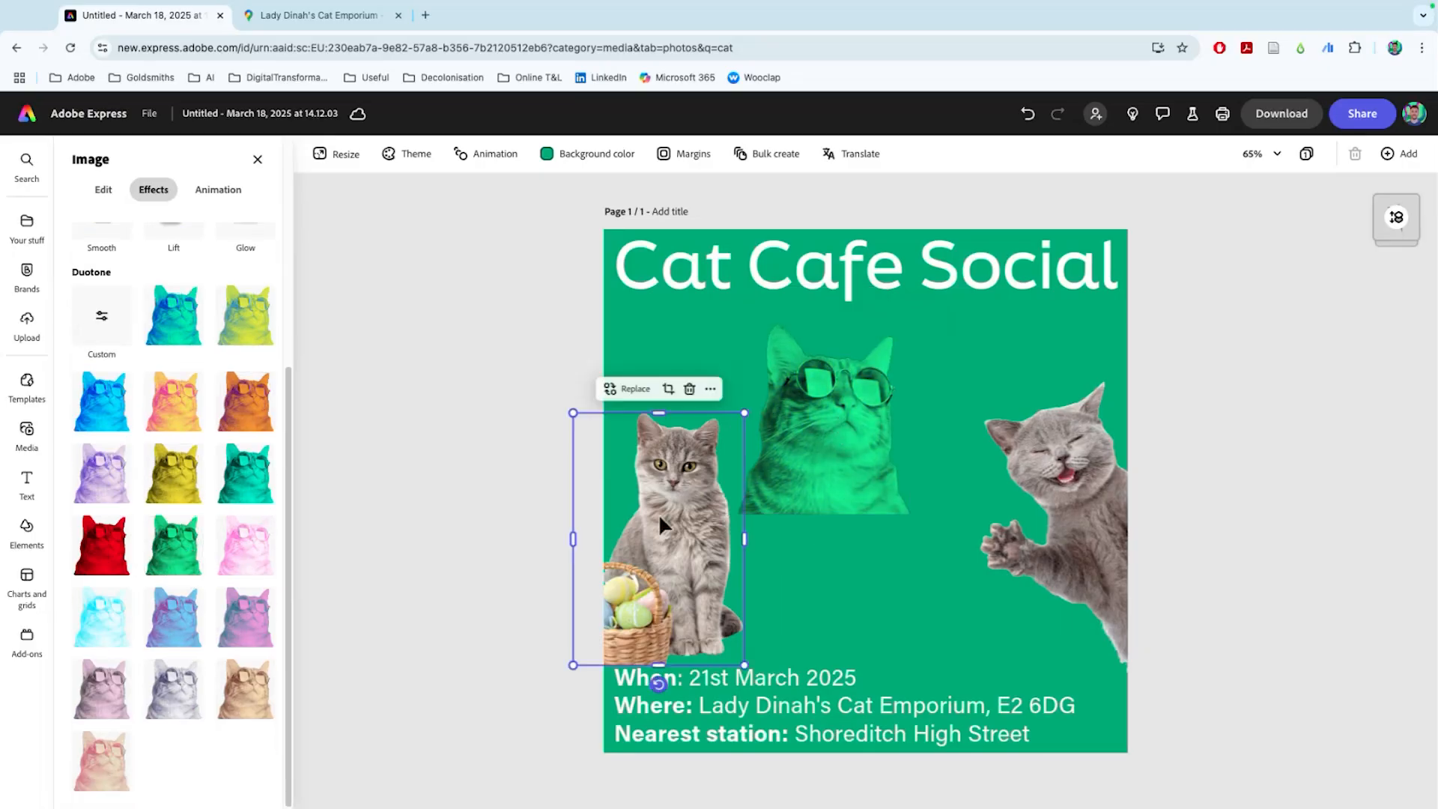
click(184, 567)
click(1090, 564)
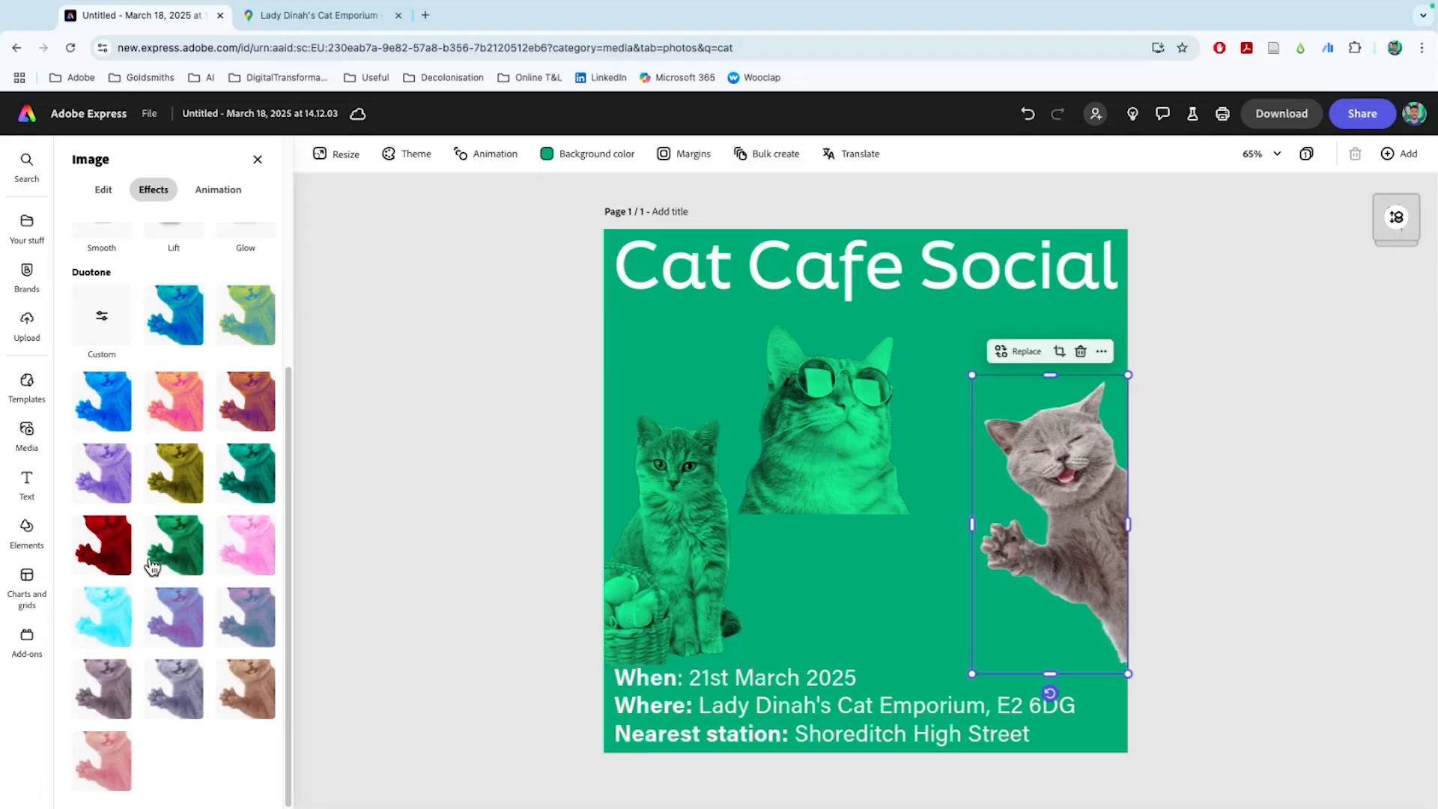
click(174, 545)
click(506, 645)
Apply the orange and purple duotone to the sunglasses cat, the sitting cat, and the waving cat
click(749, 479)
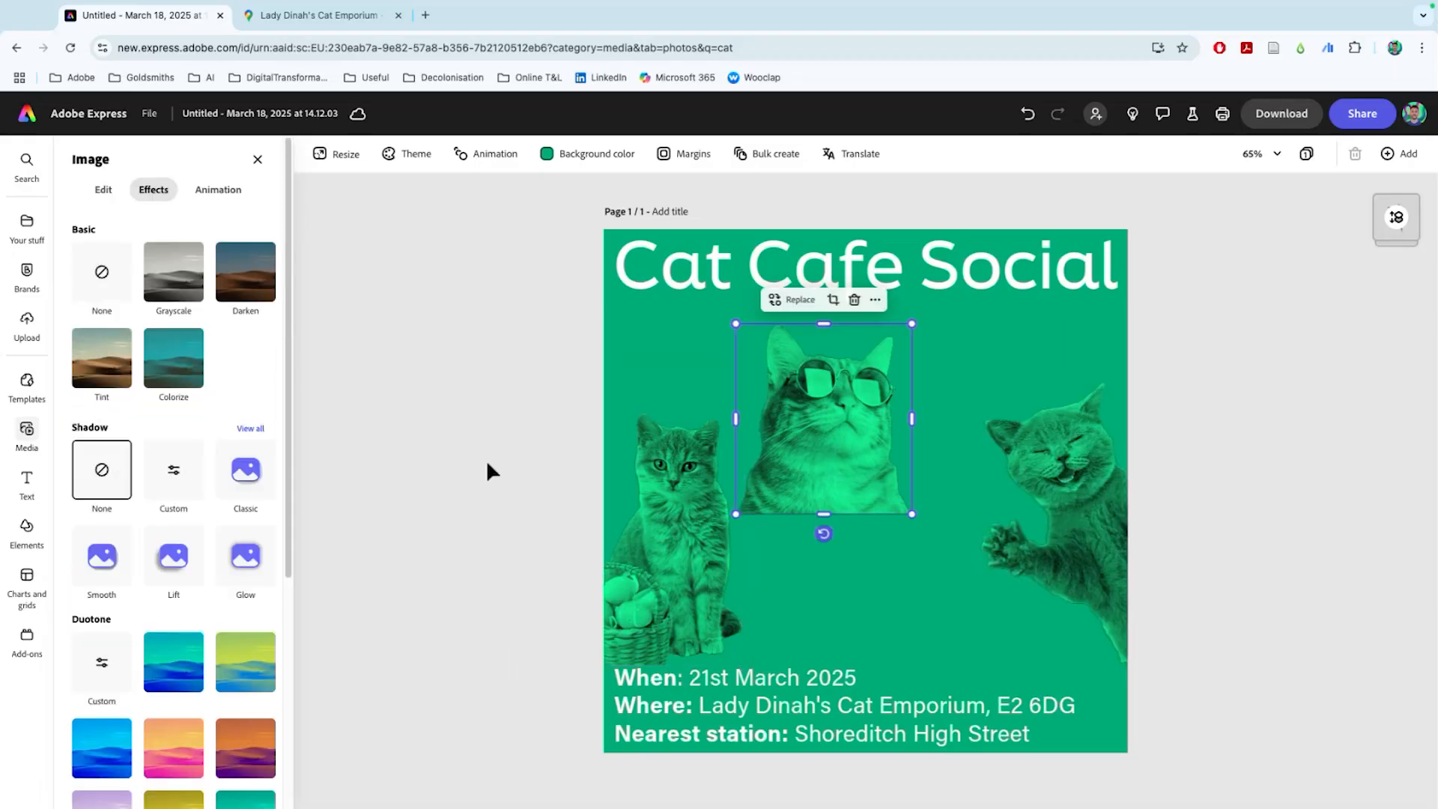
scroll(173, 524, down, 2)
click(245, 624)
click(665, 533)
click(238, 631)
click(1013, 532)
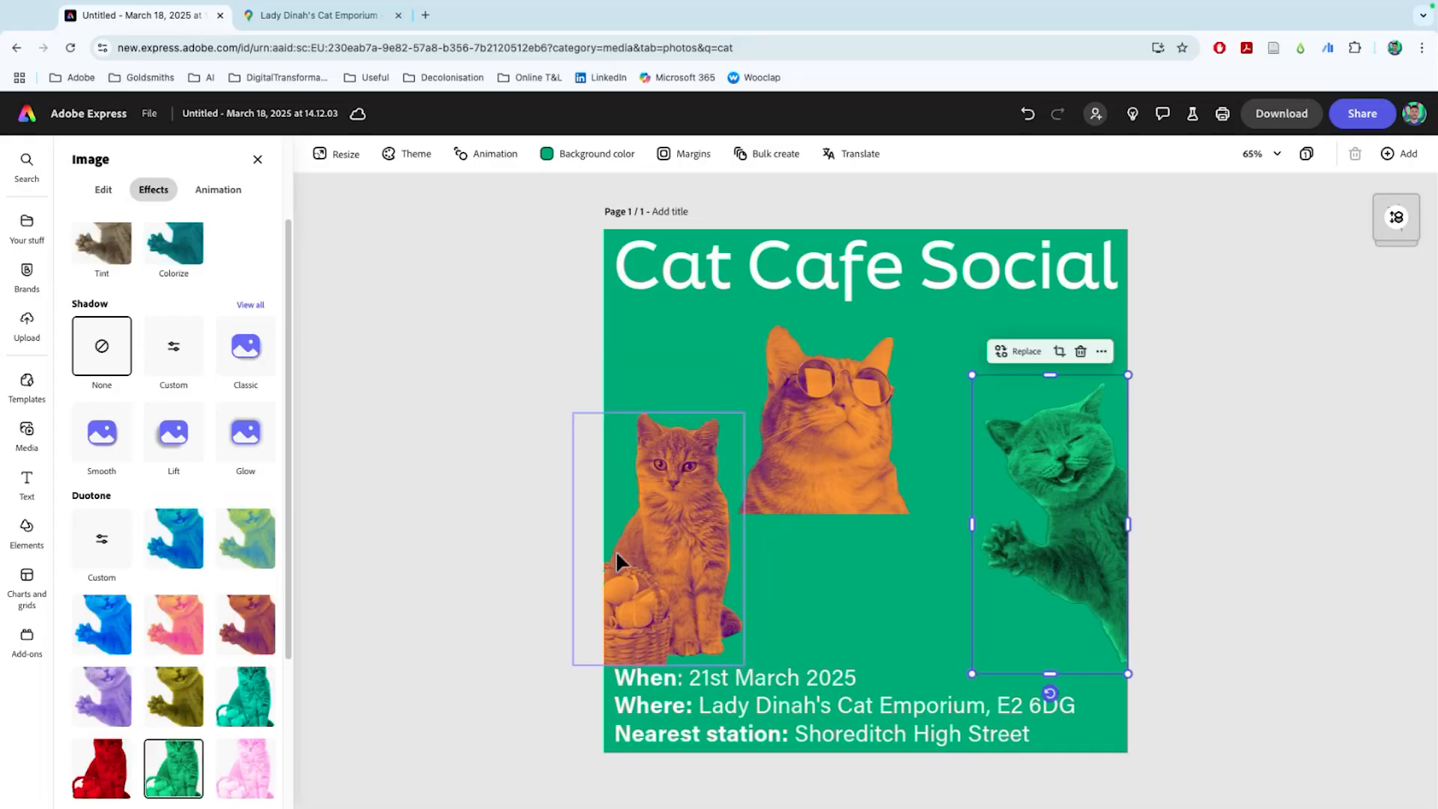
scroll(247, 629, down, 3)
scroll(247, 685, down, 1)
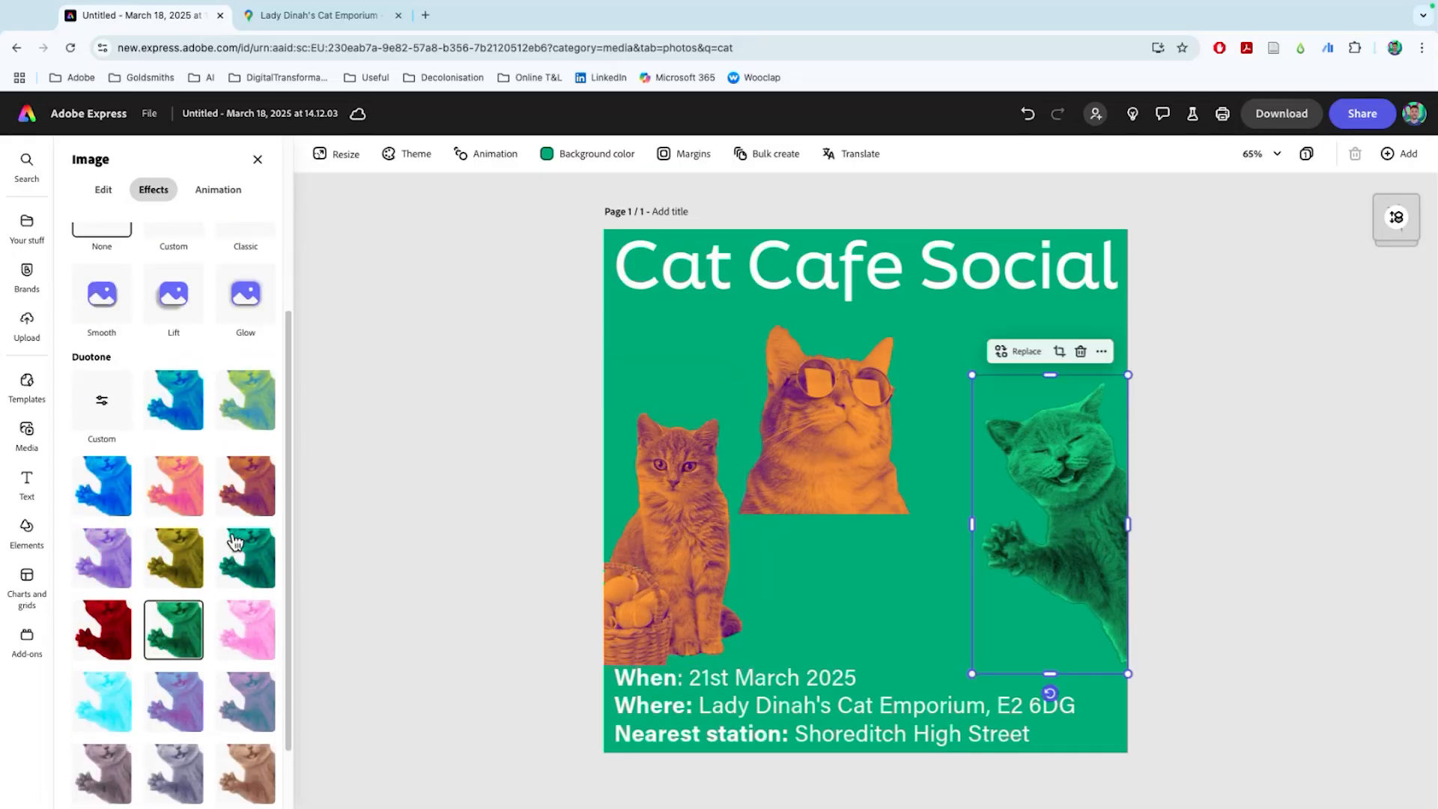
click(250, 488)
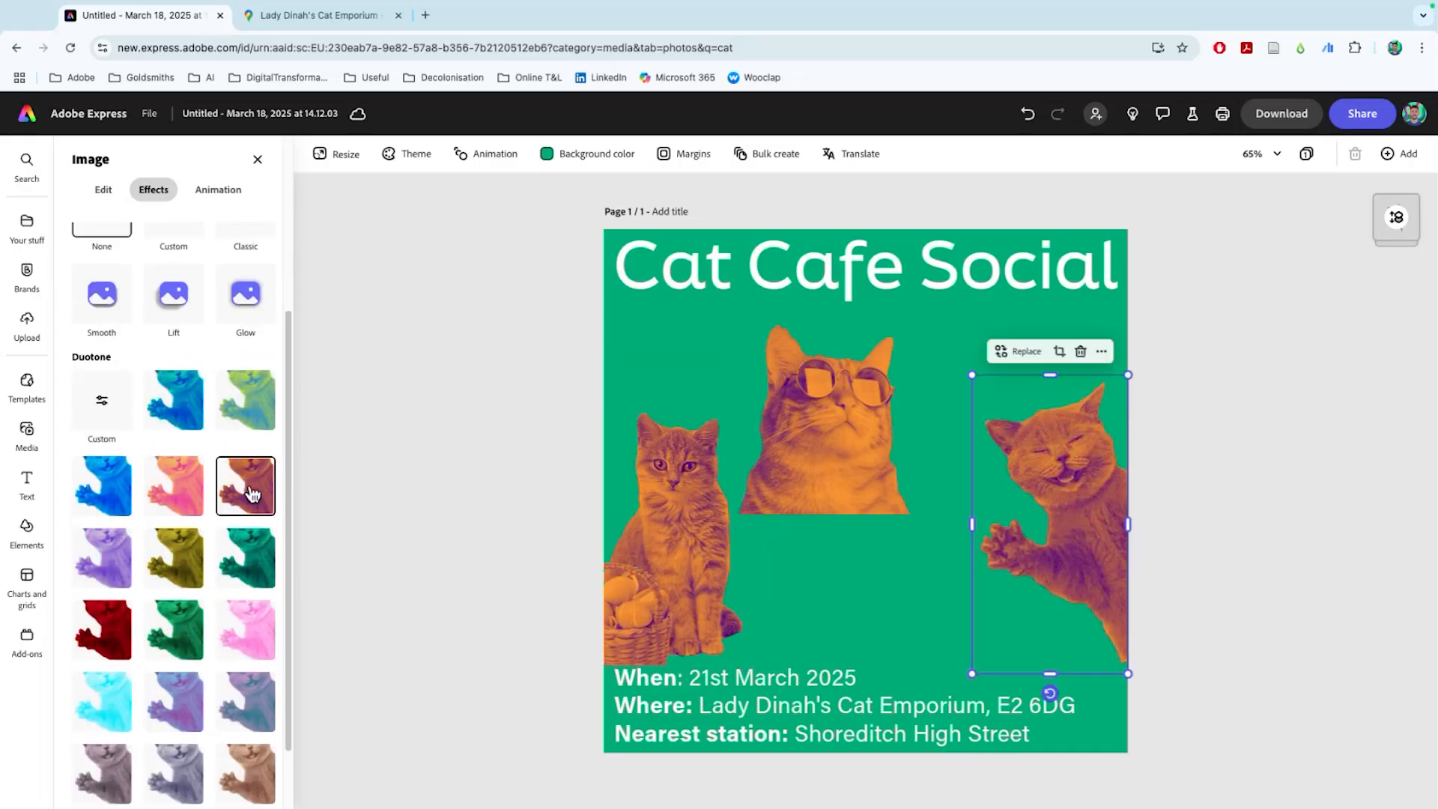
click(429, 416)
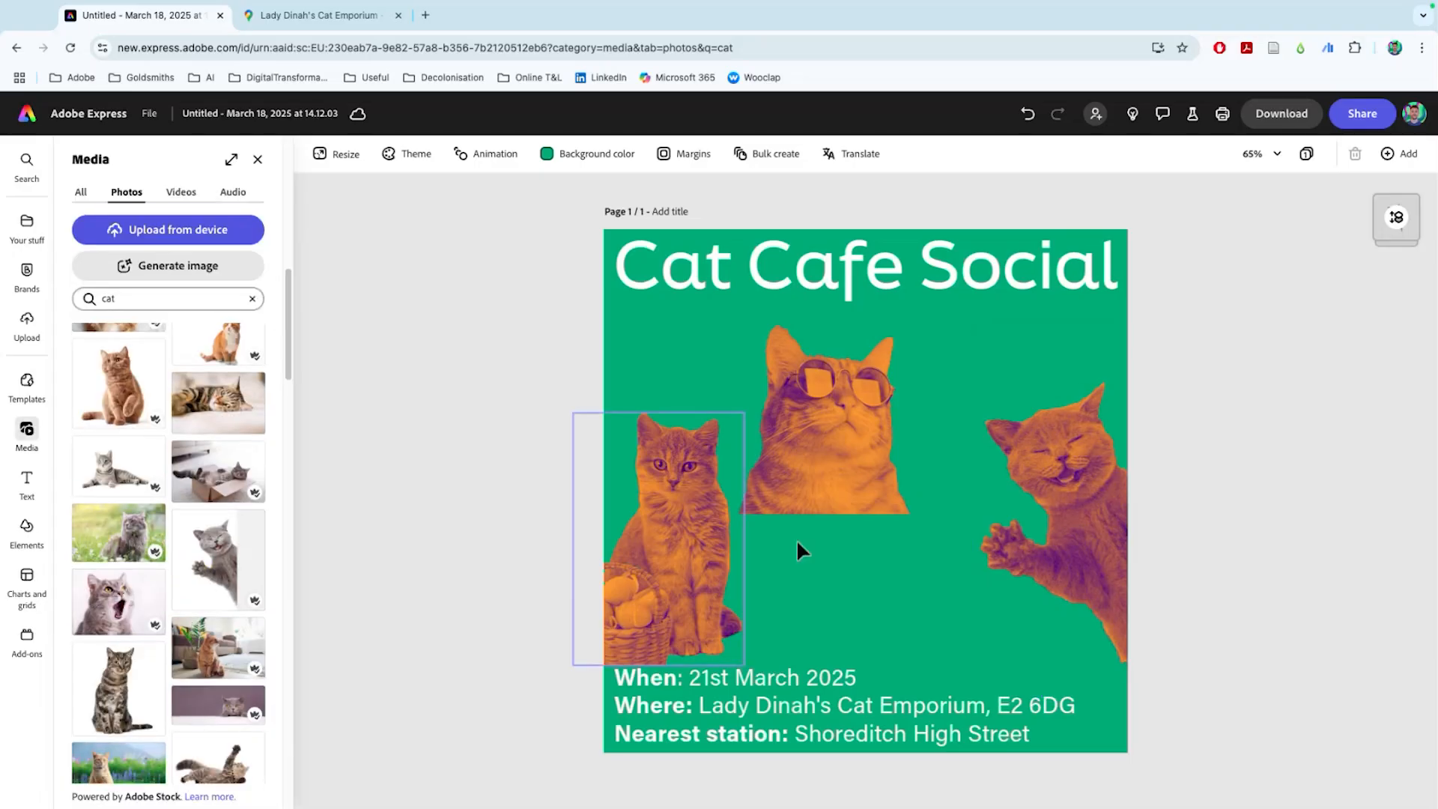
Try a custom shadow with blur 14 on the sunglasses cat and replace it with the Smooth shadow
click(823, 485)
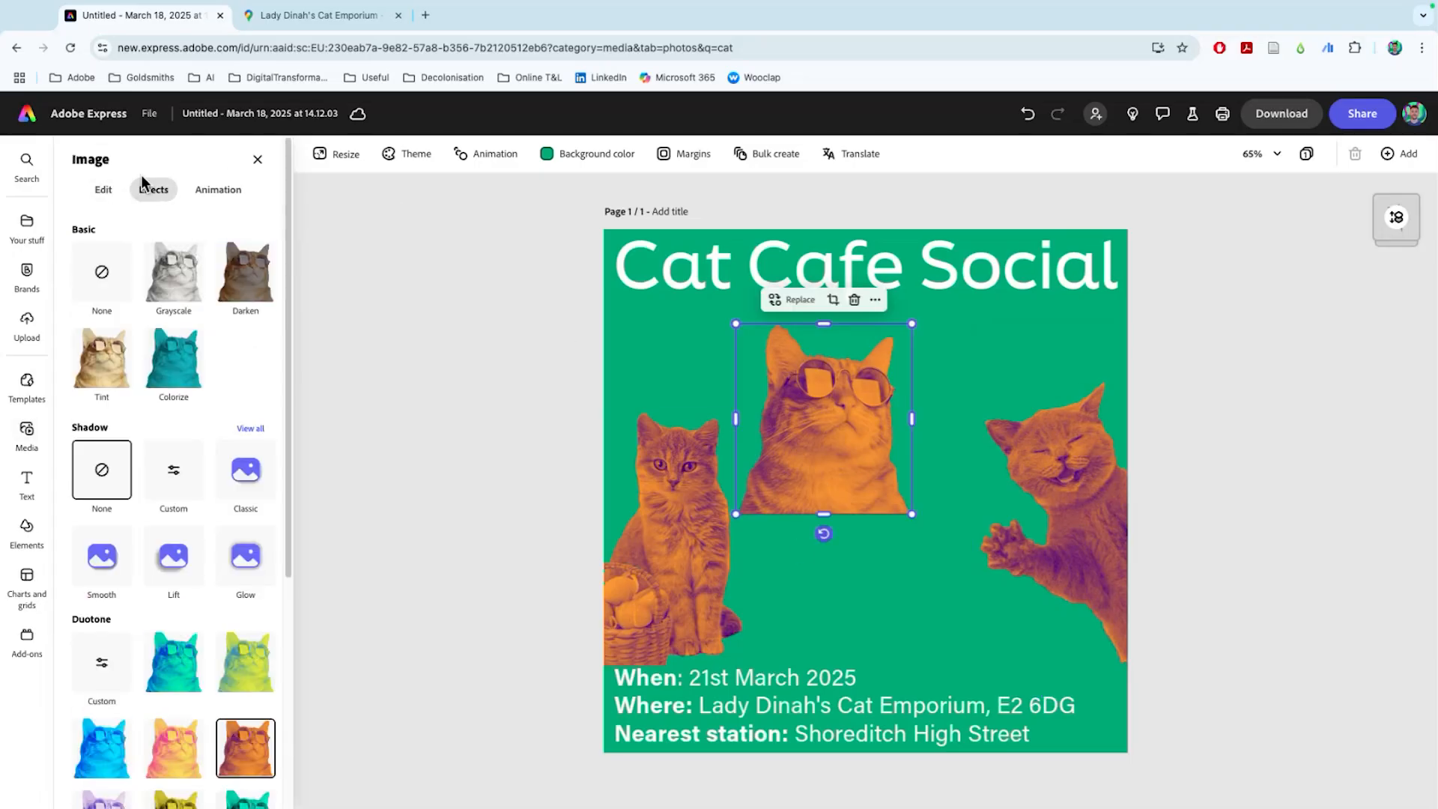
click(185, 474)
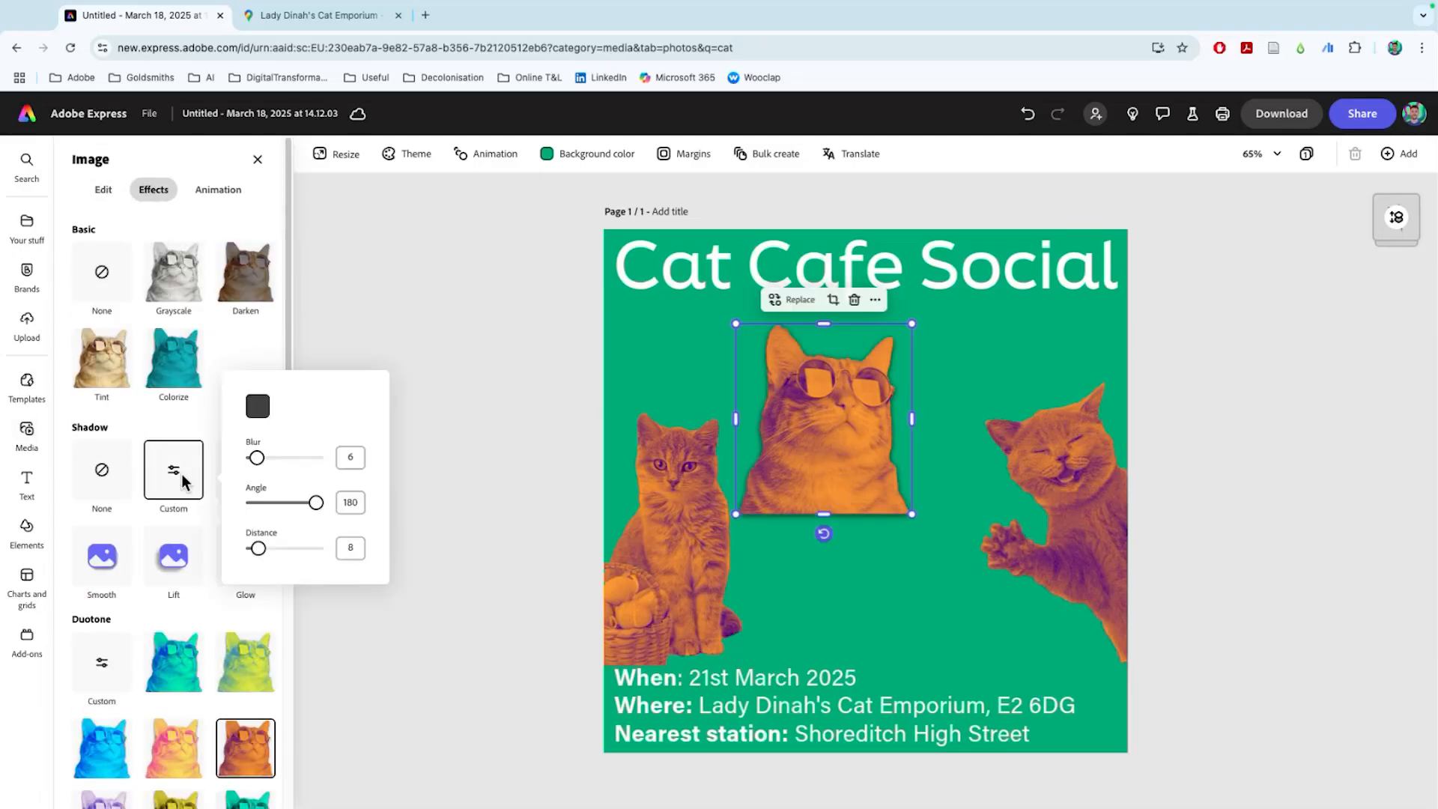
mouse_move(261, 460)
mouse_down()
mouse_move(289, 465)
mouse_move(262, 458)
mouse_up()
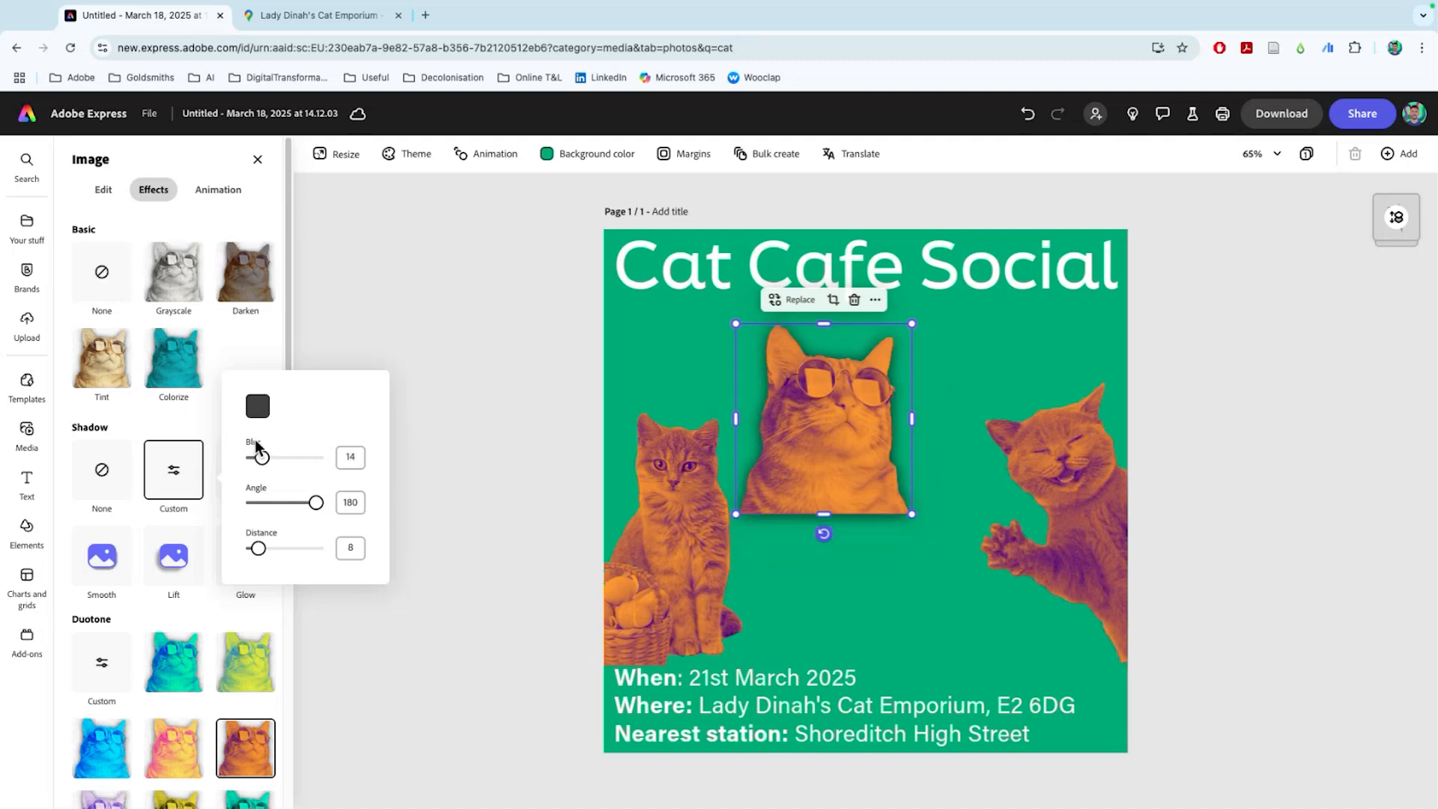
click(114, 564)
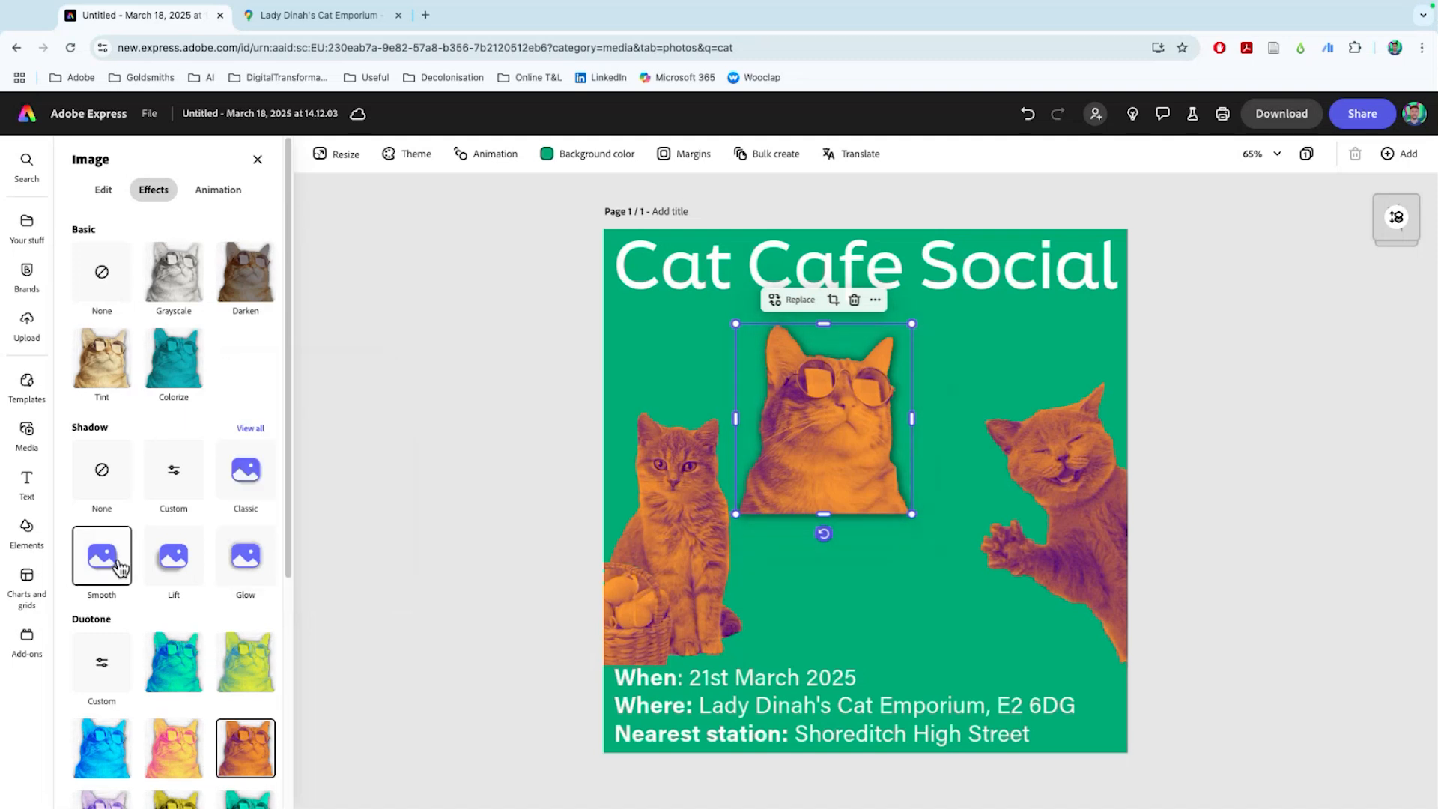
Try the Glow shadow on the sunglasses cat and set its shadow back to None
click(134, 470)
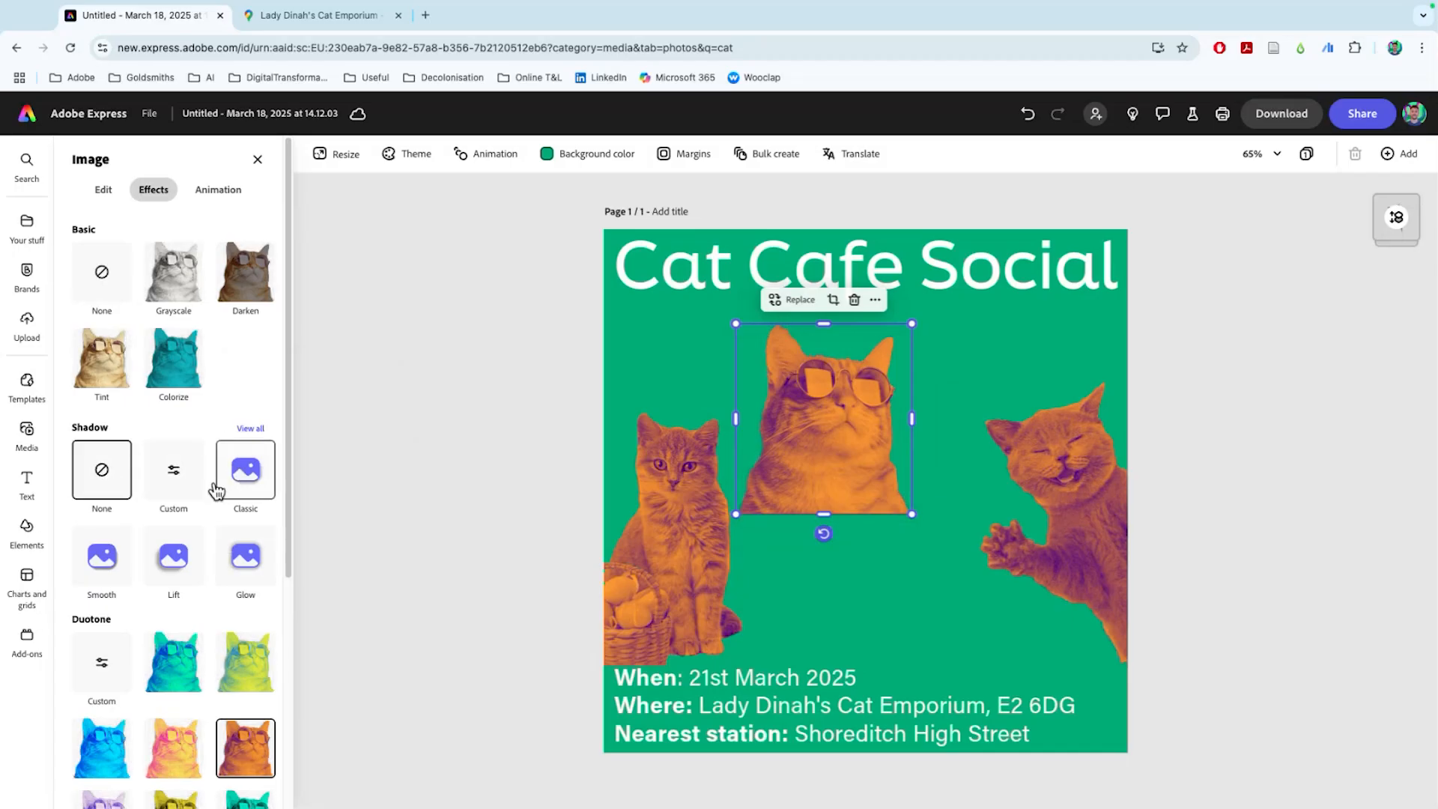
click(238, 568)
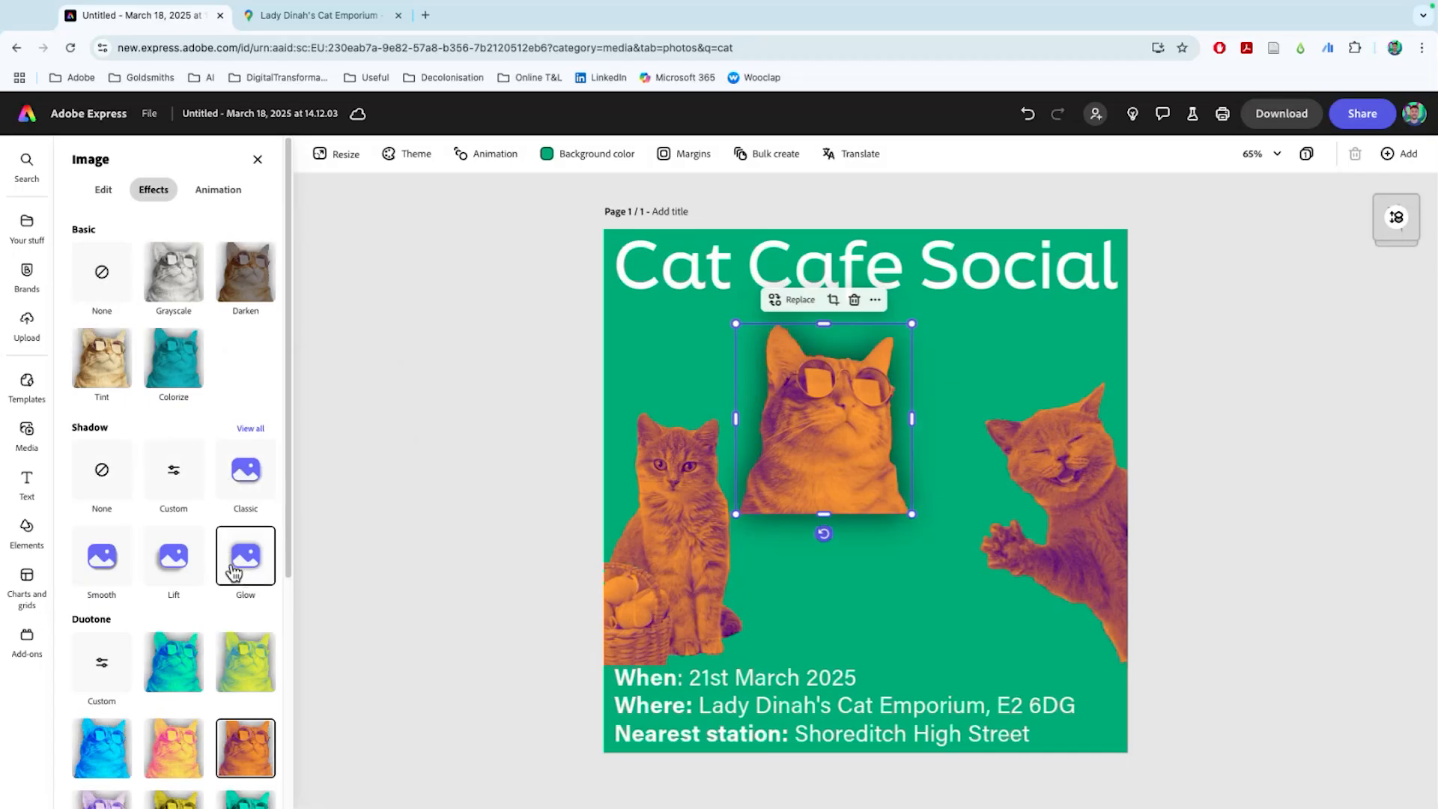
click(102, 487)
Apply a custom duotone to the sunglasses cat with dark blue shadows and light blue #90A5E0 highlights
scroll(150, 657, down, 2)
click(102, 542)
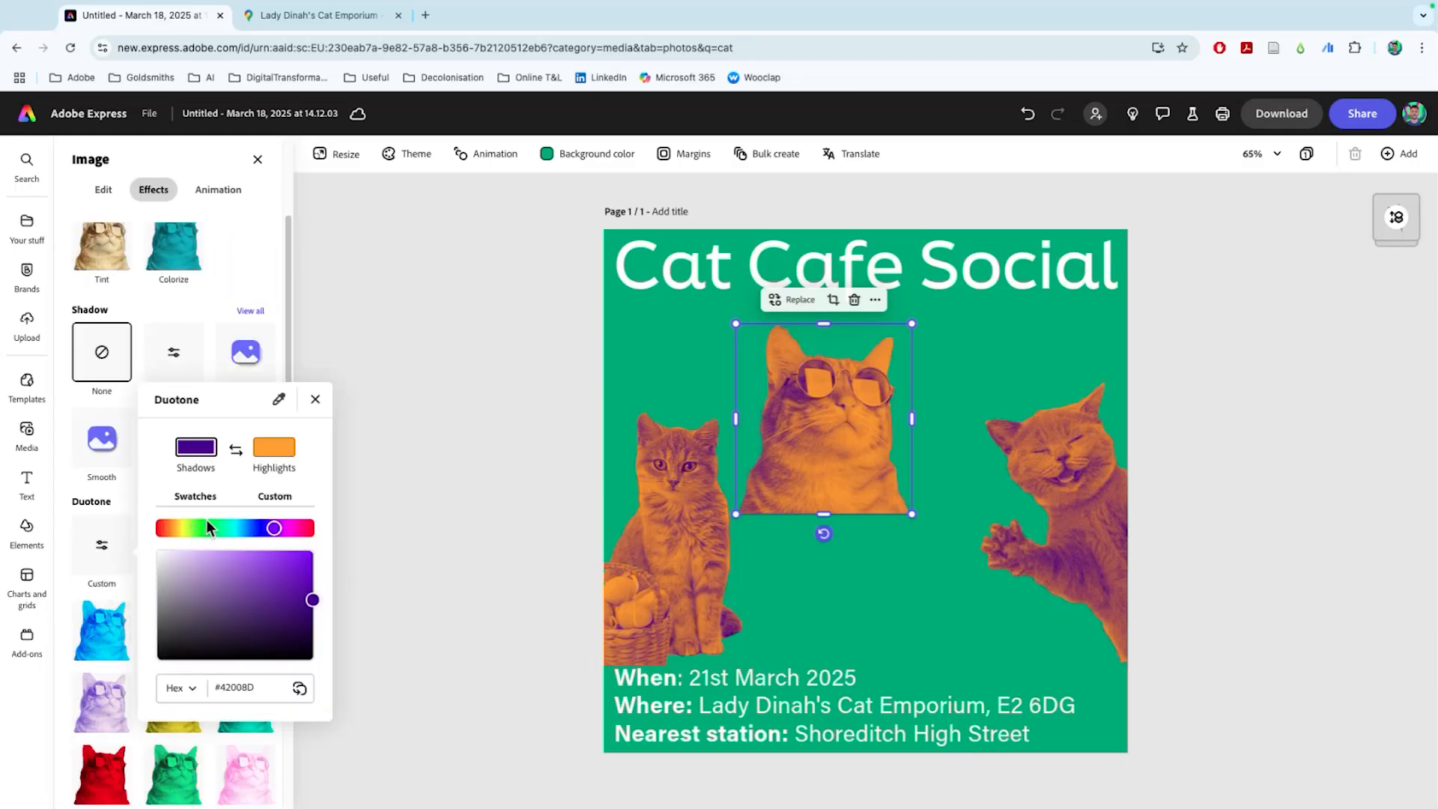
drag(199, 529, 241, 529)
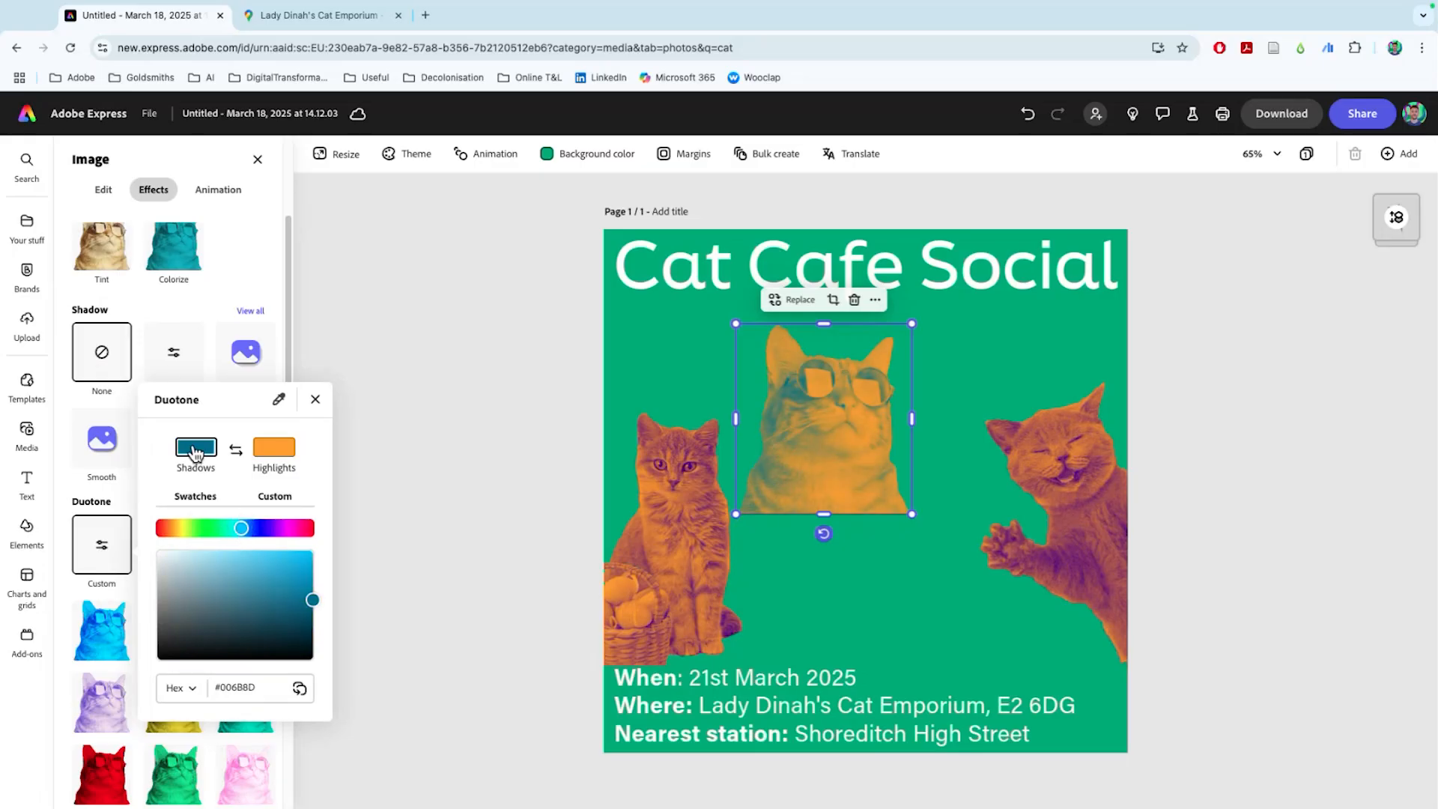
drag(240, 527, 215, 565)
click(263, 449)
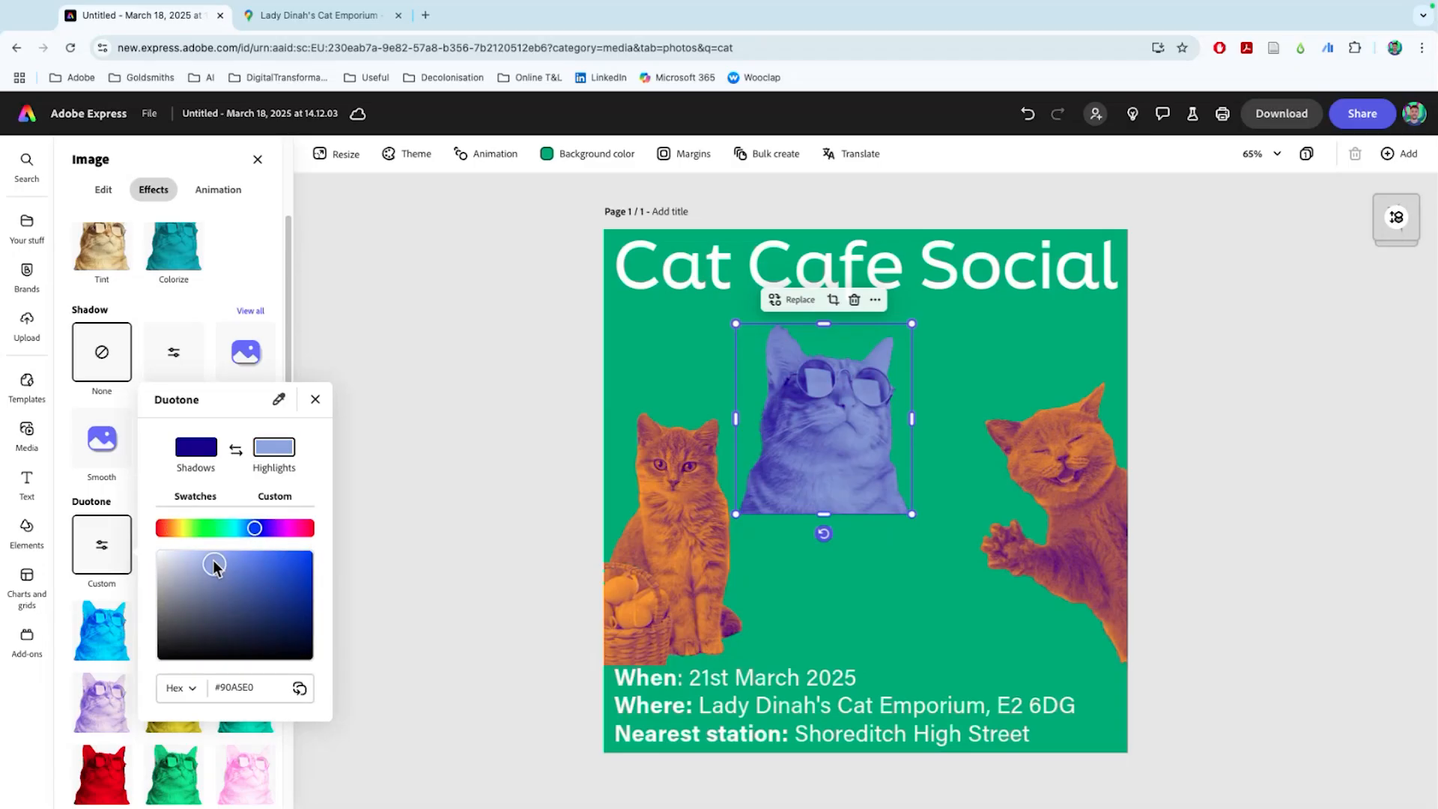
click(367, 387)
Move the sunglasses cat down into the gap between the other two cats and look at the page's background colour settings
click(605, 497)
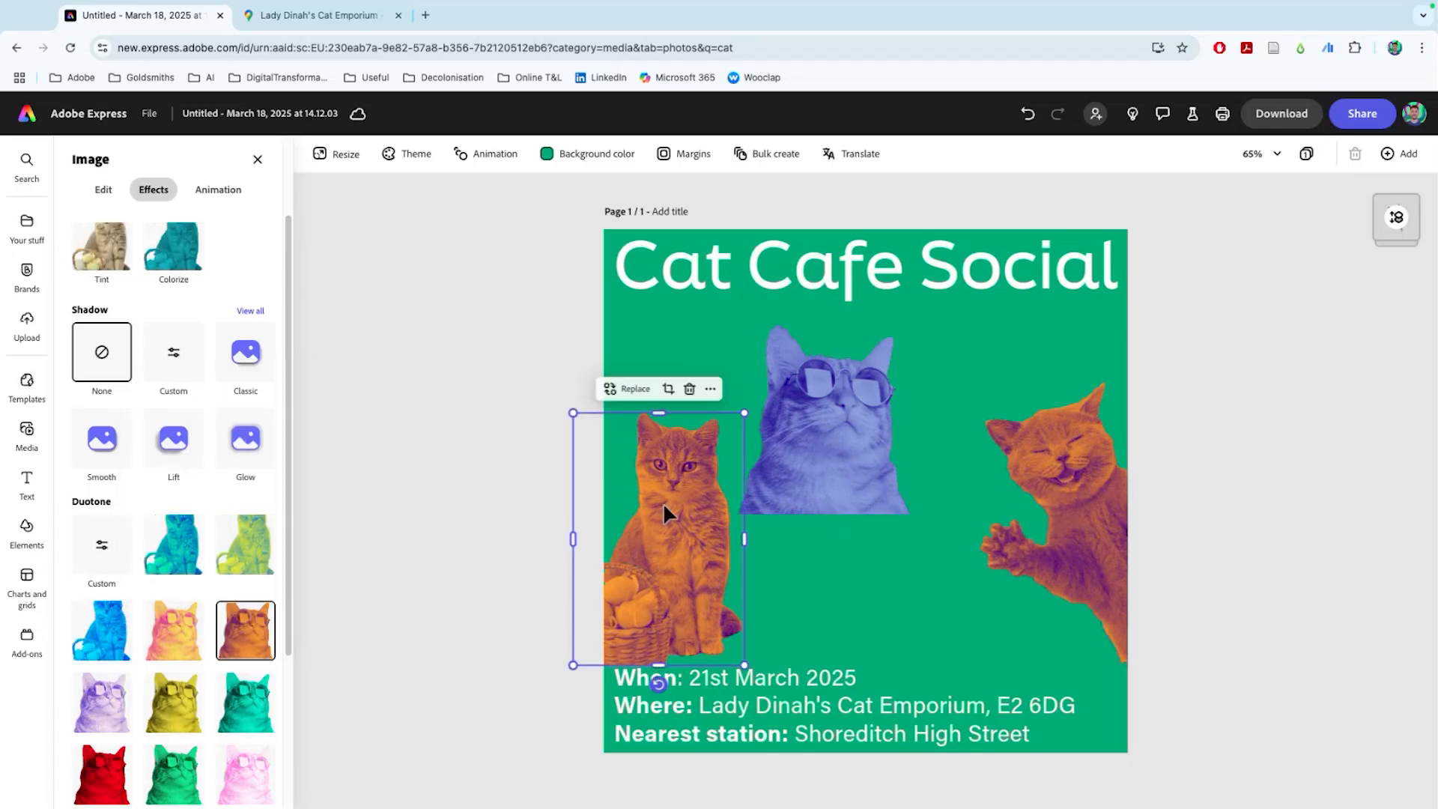
click(764, 487)
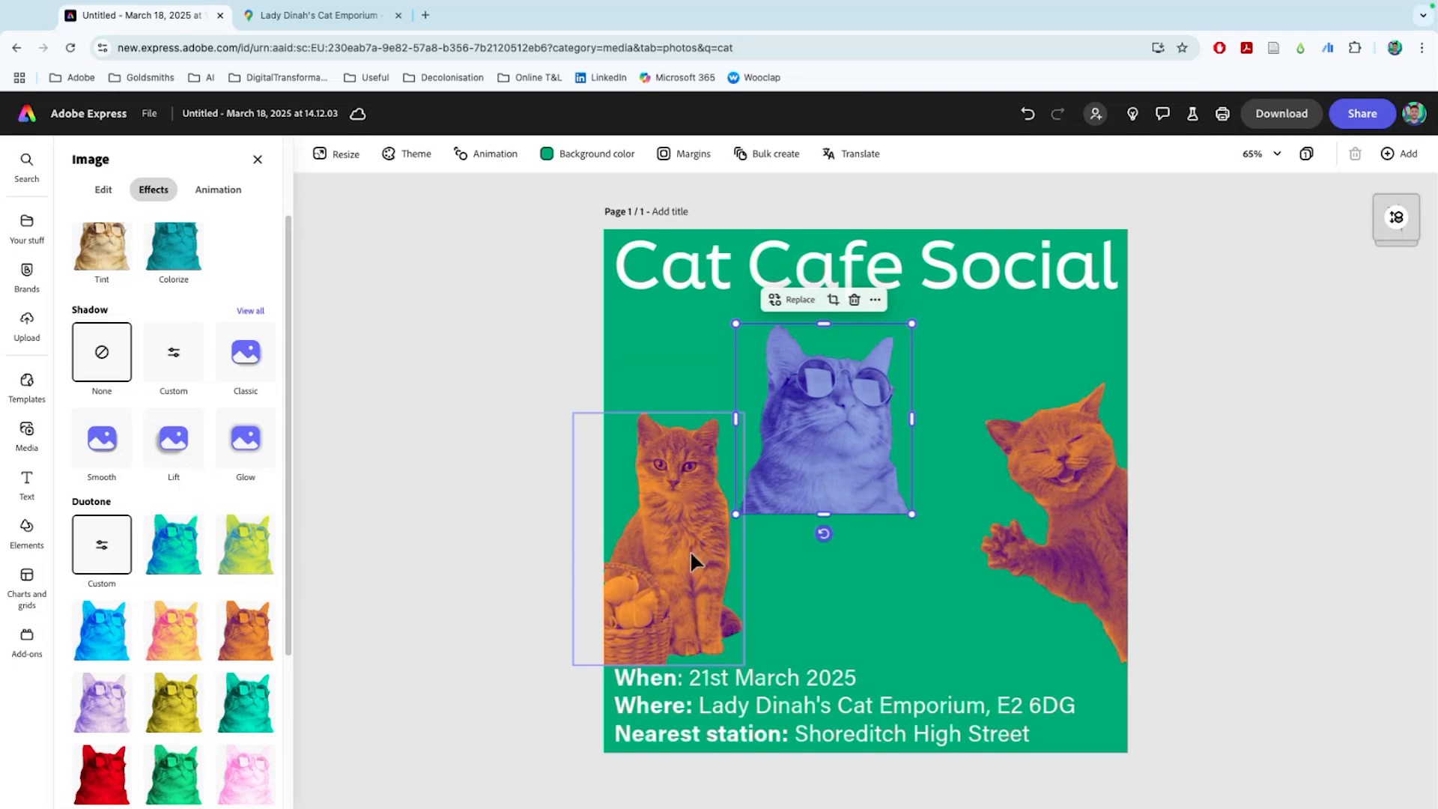
drag(796, 443, 839, 495)
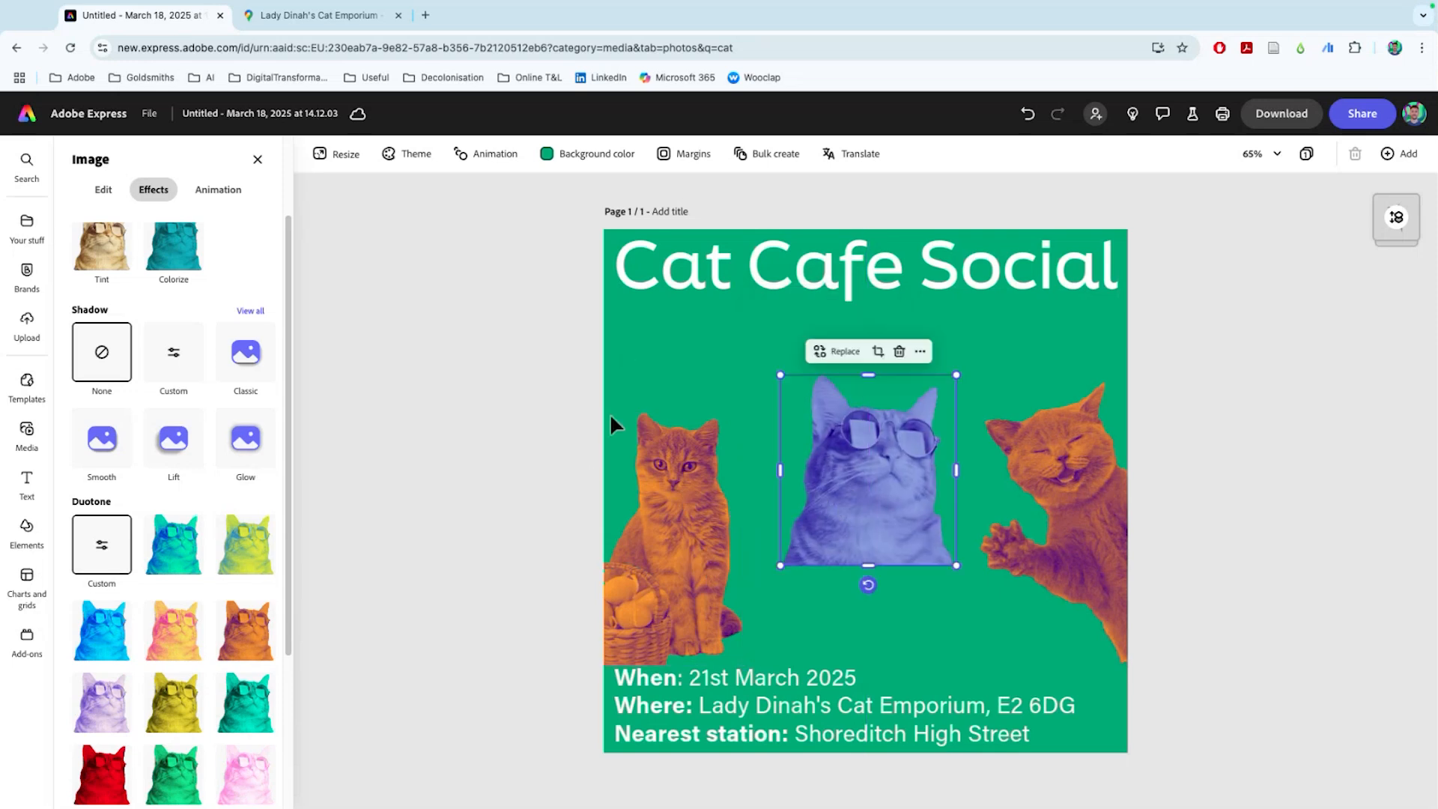
click(636, 341)
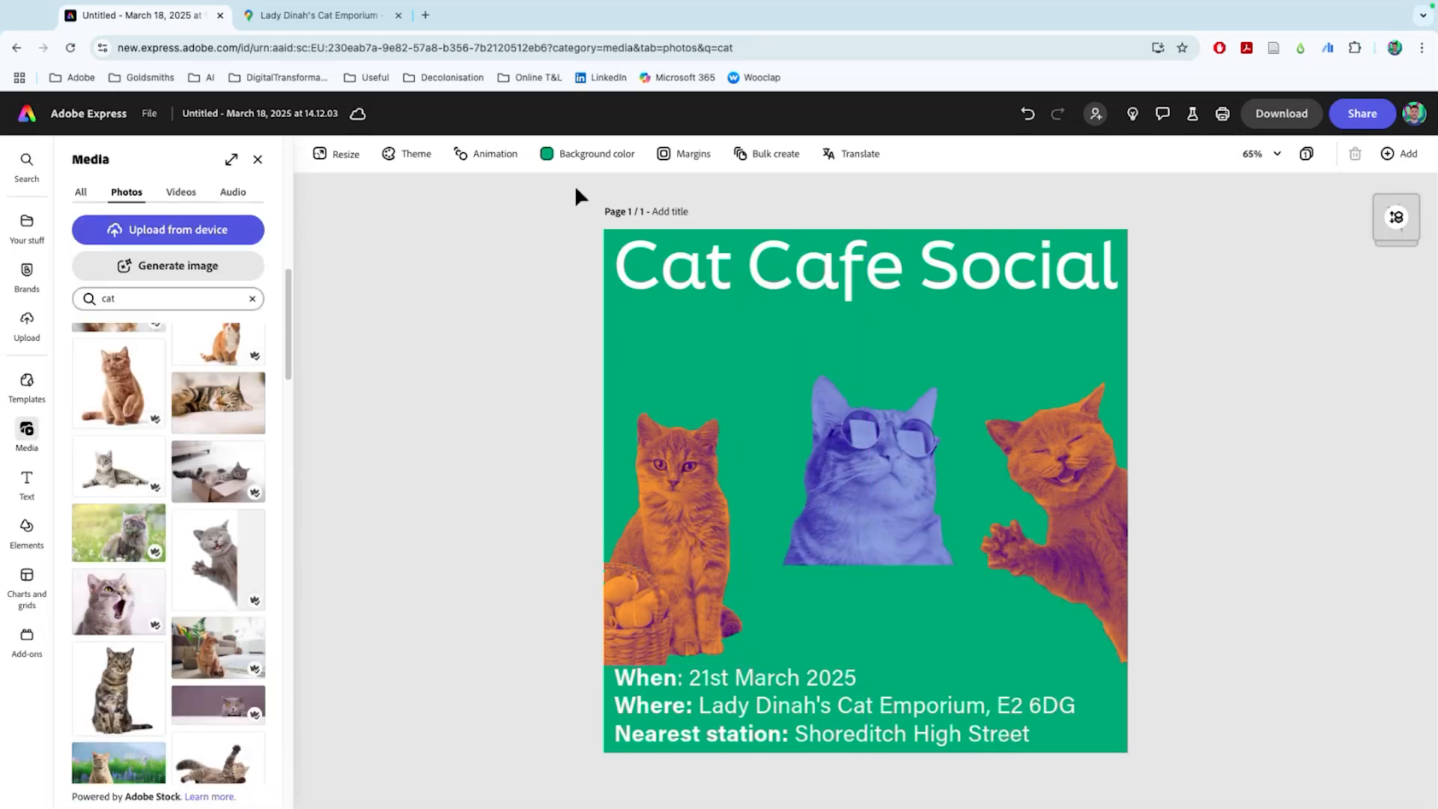
click(574, 160)
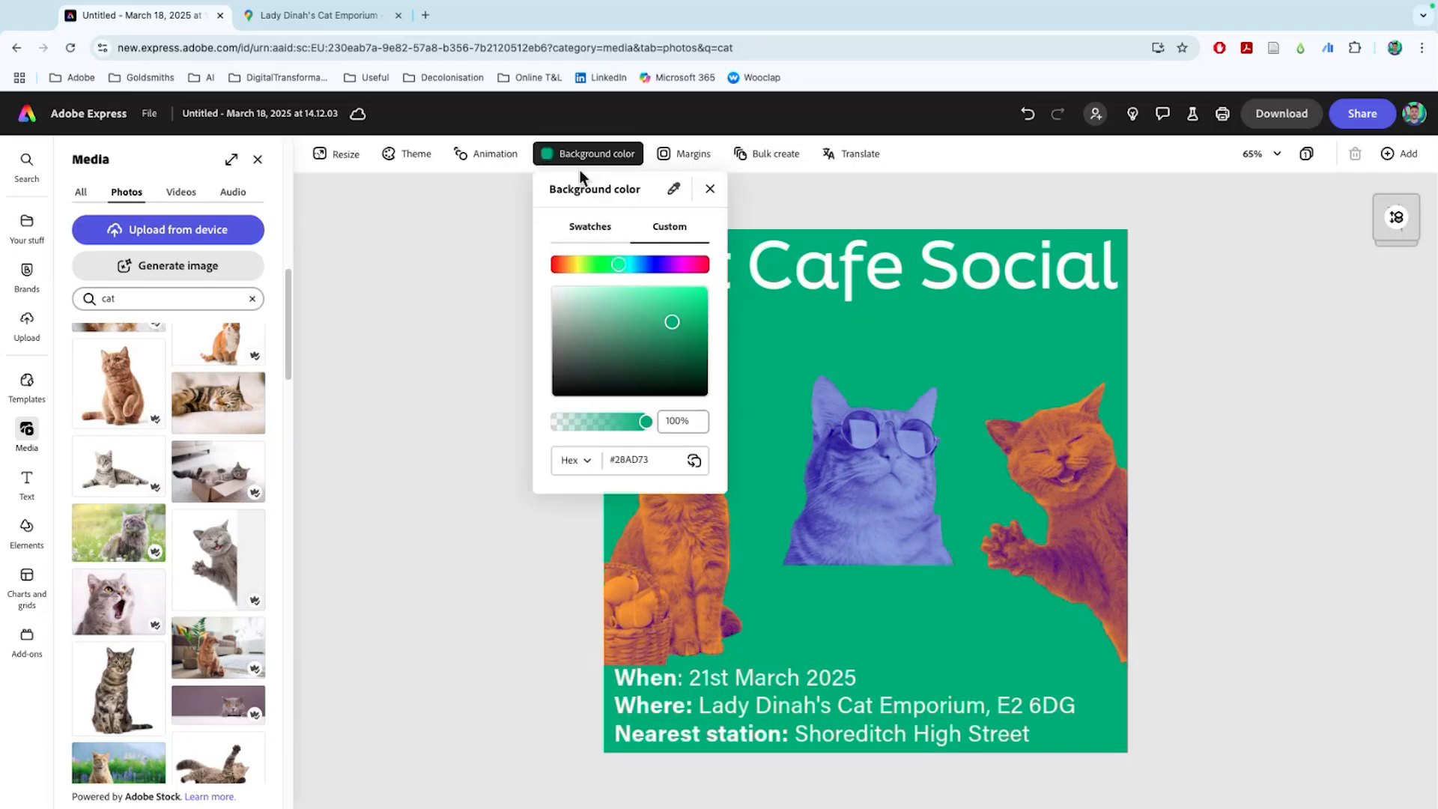
click(423, 345)
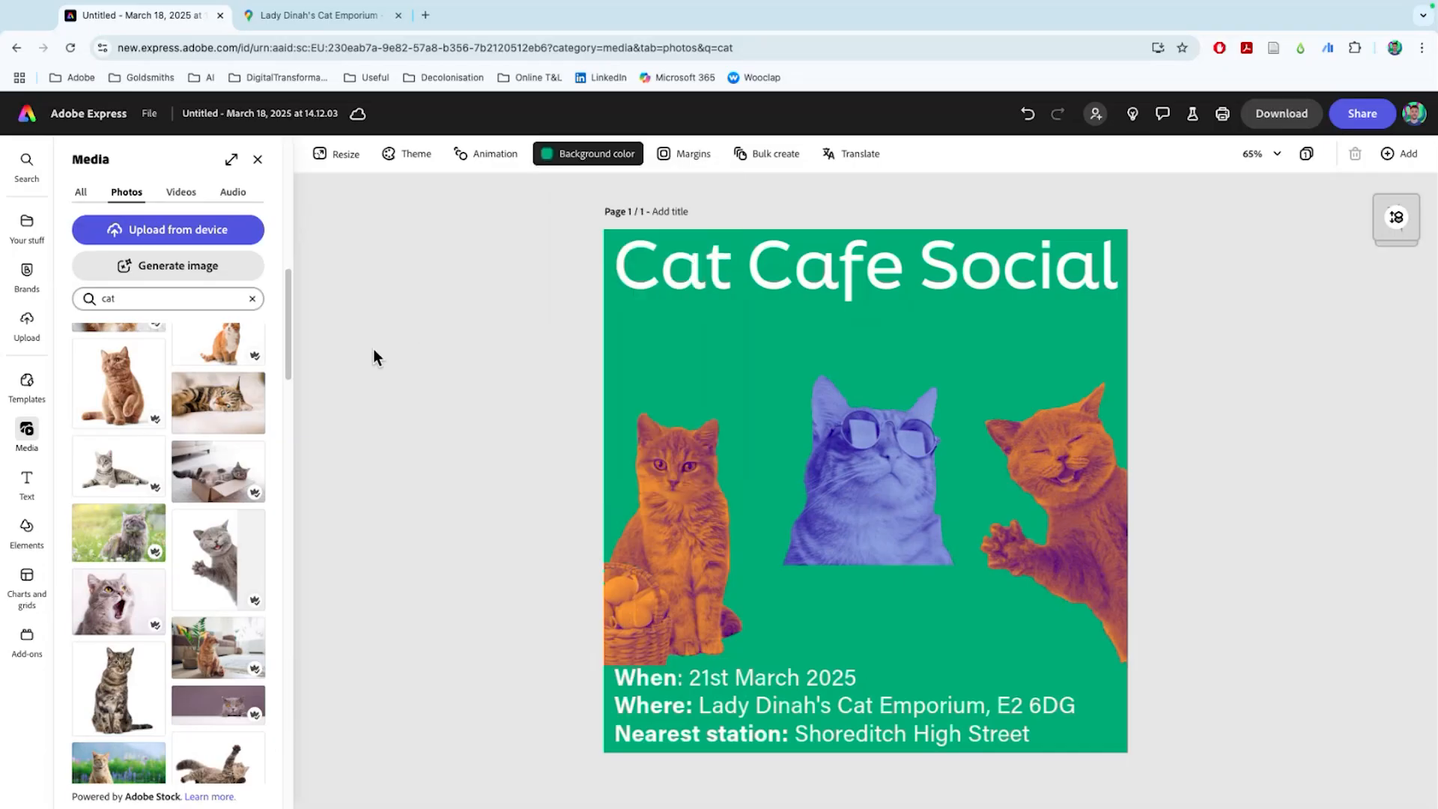
Browse the design assets, try the yellow leaf on the page, and delete it
click(27, 531)
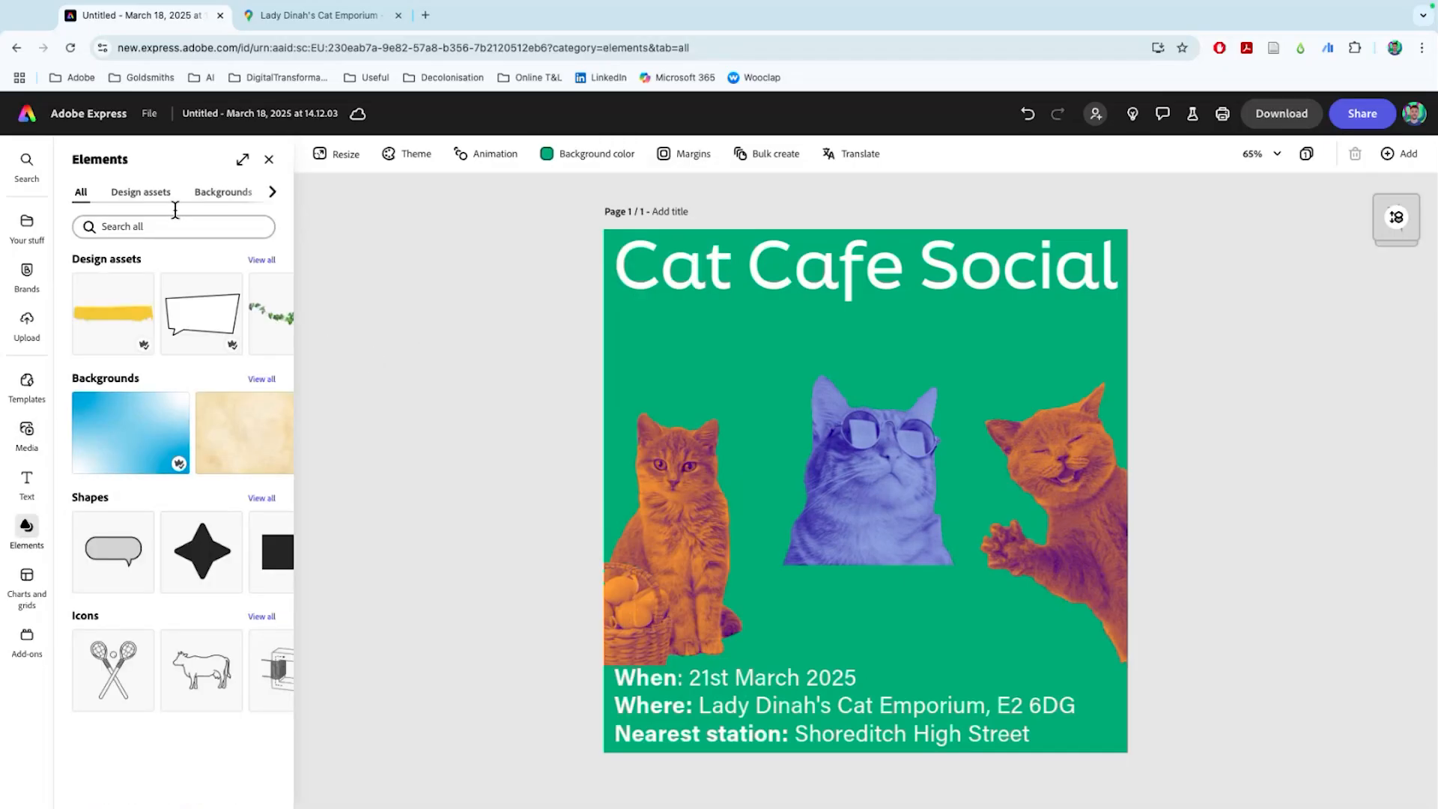
click(269, 315)
click(271, 317)
click(271, 318)
click(271, 318)
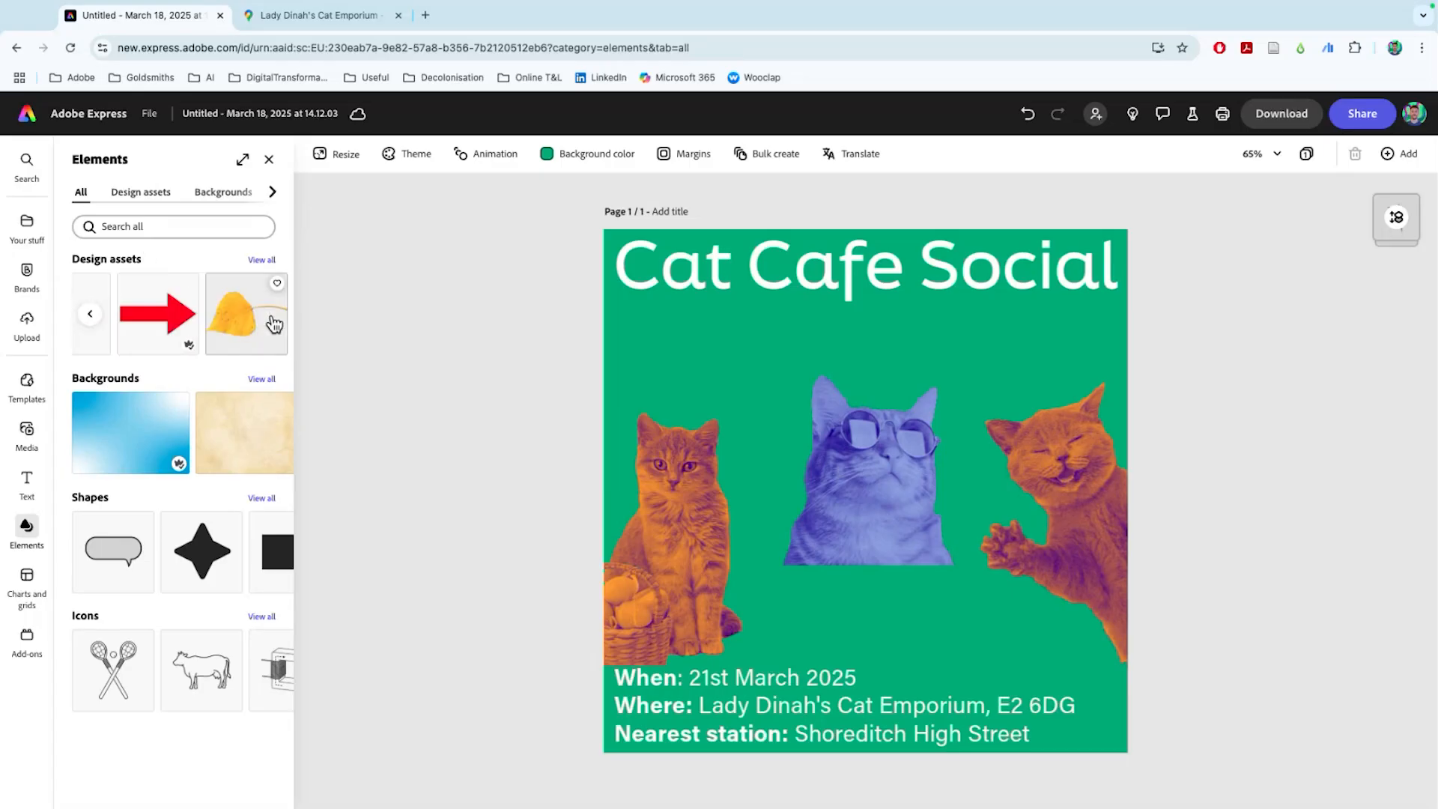
click(274, 324)
click(844, 491)
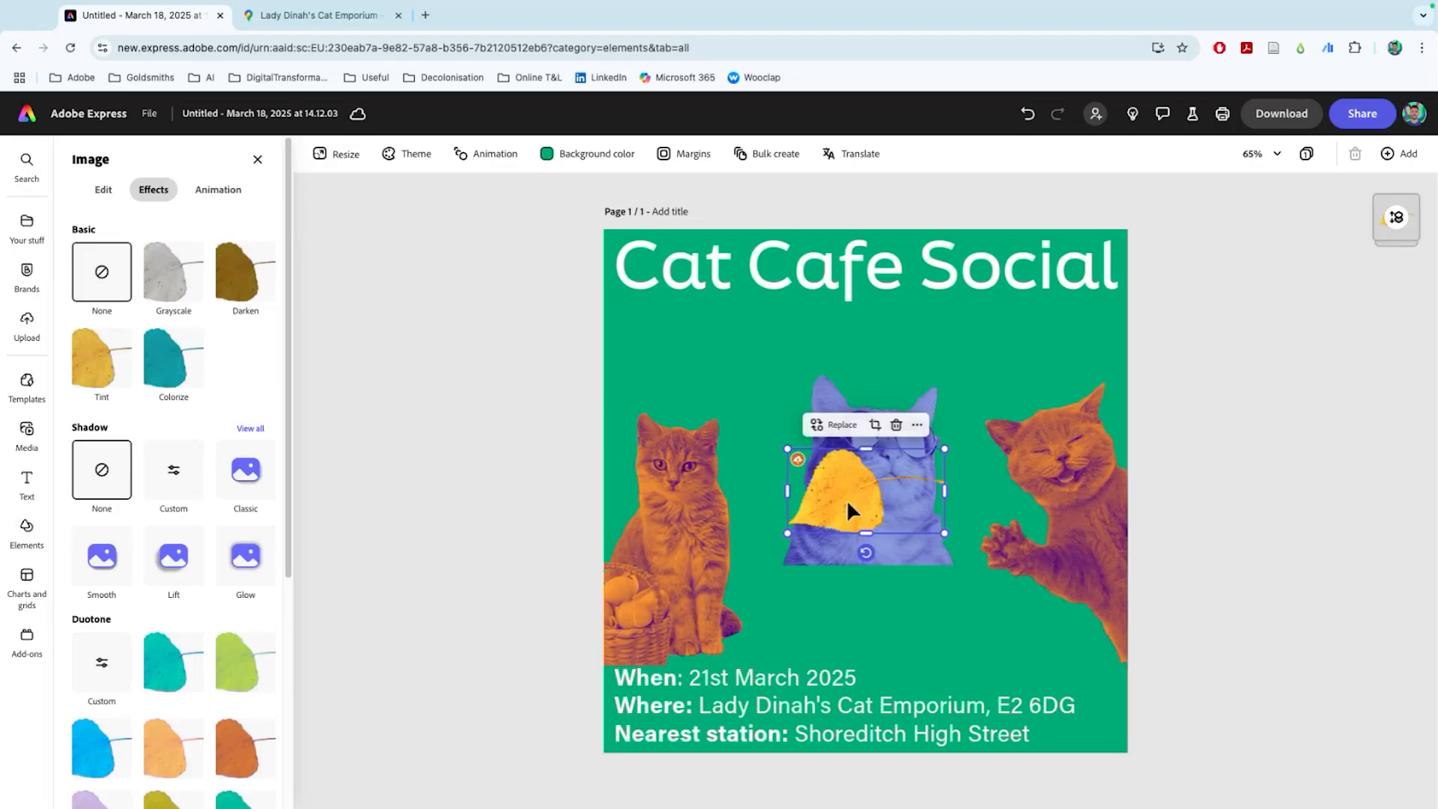
key(Delete)
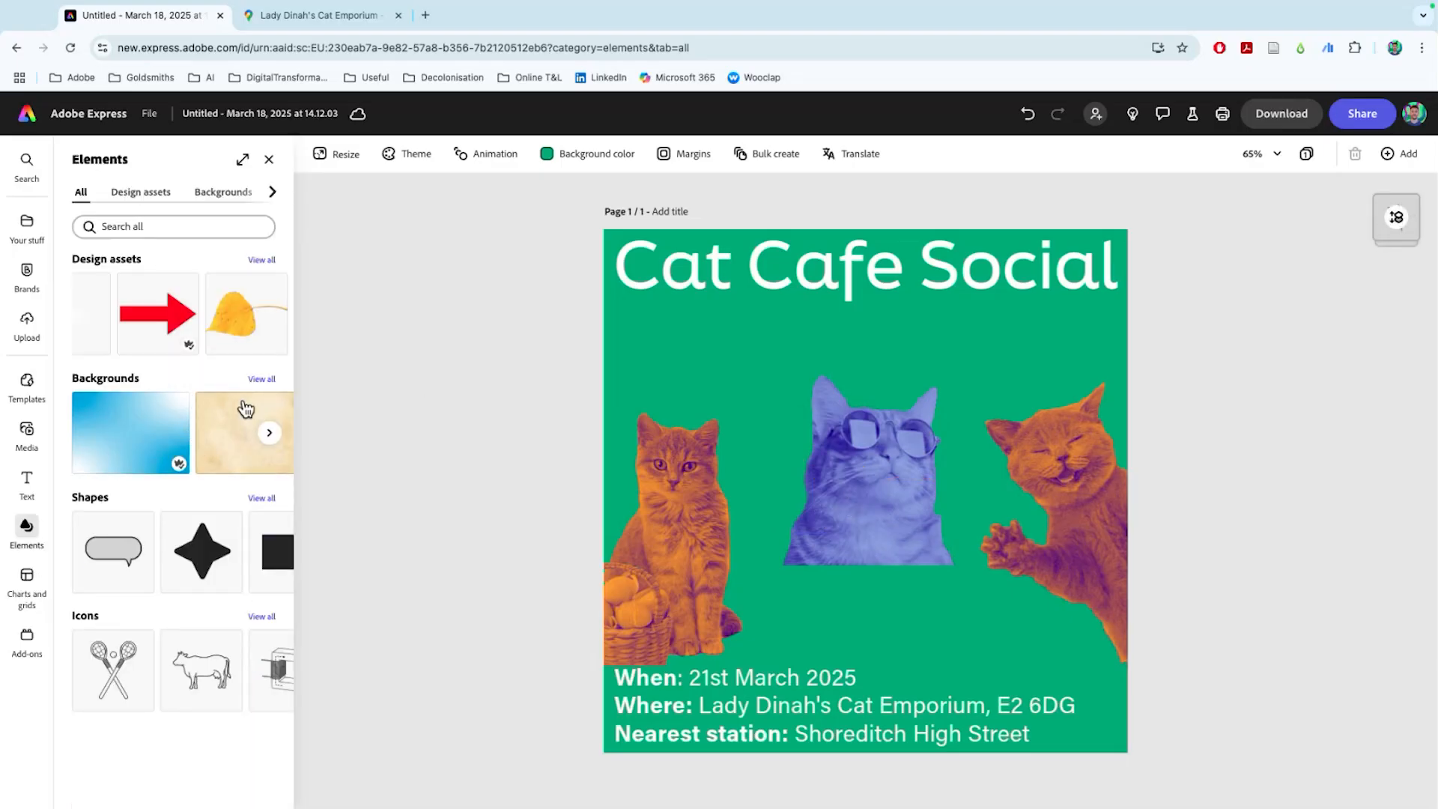
Search the background elements for "cat" and apply the pattern of crowded orange, white and grey cartoon cats
click(225, 193)
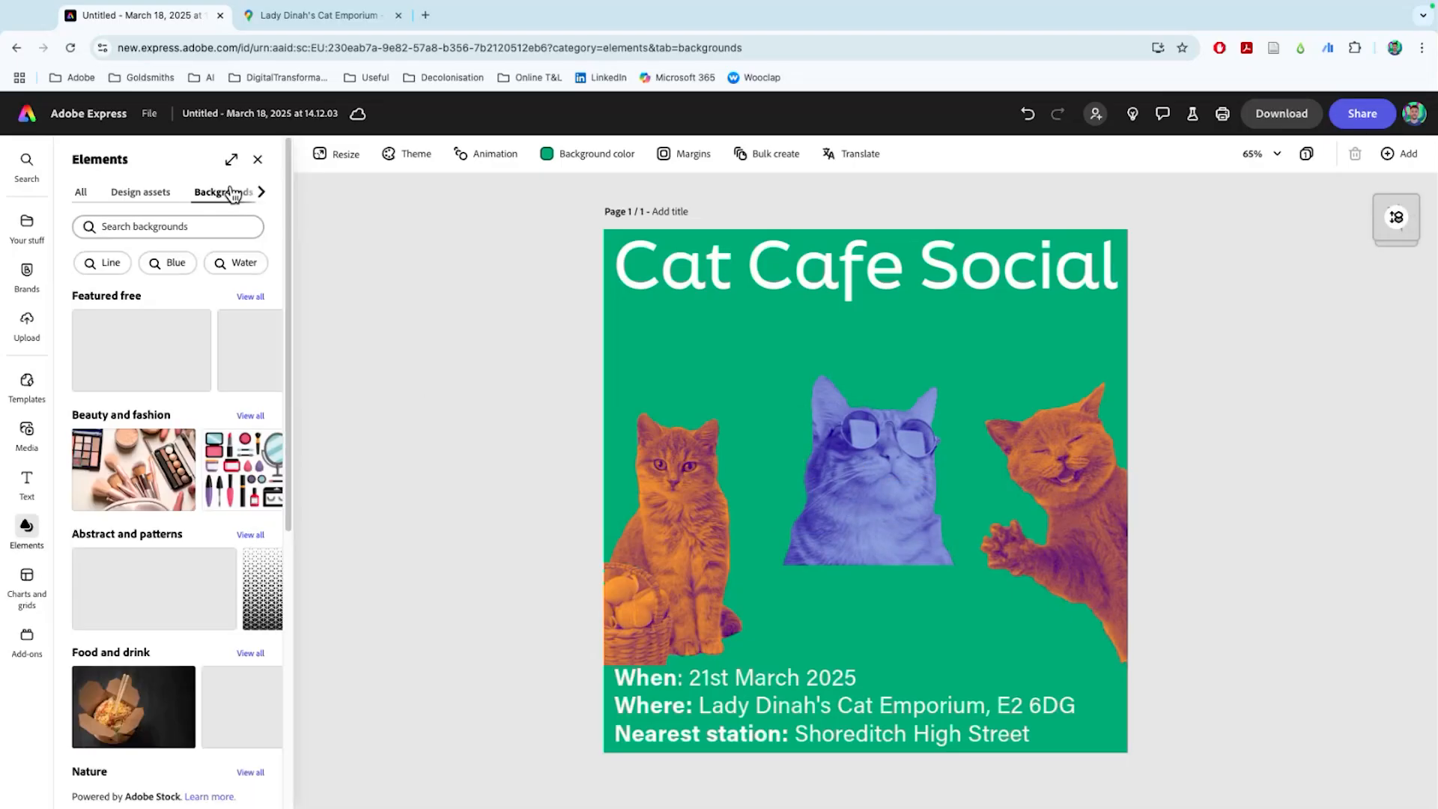
click(177, 227)
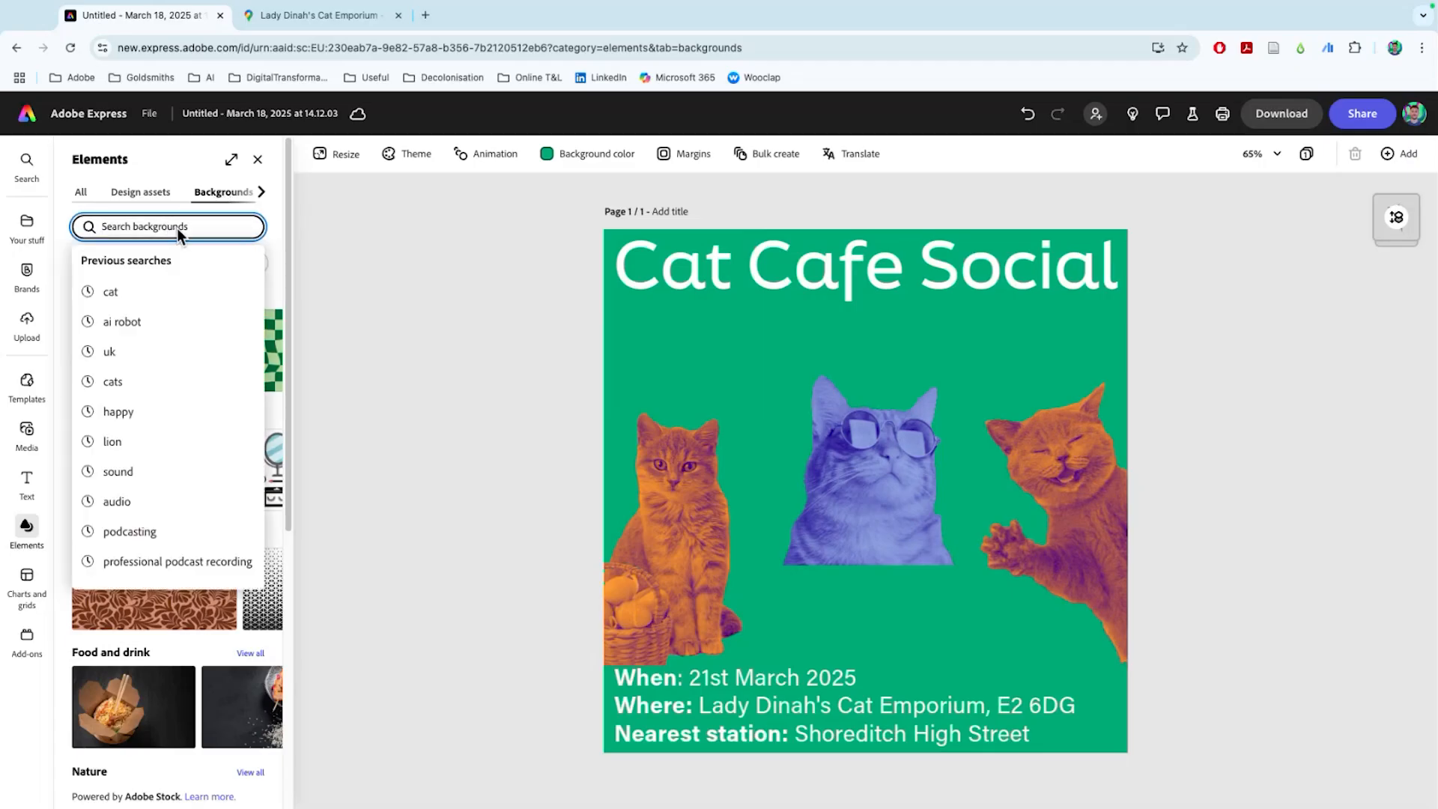
click(112, 292)
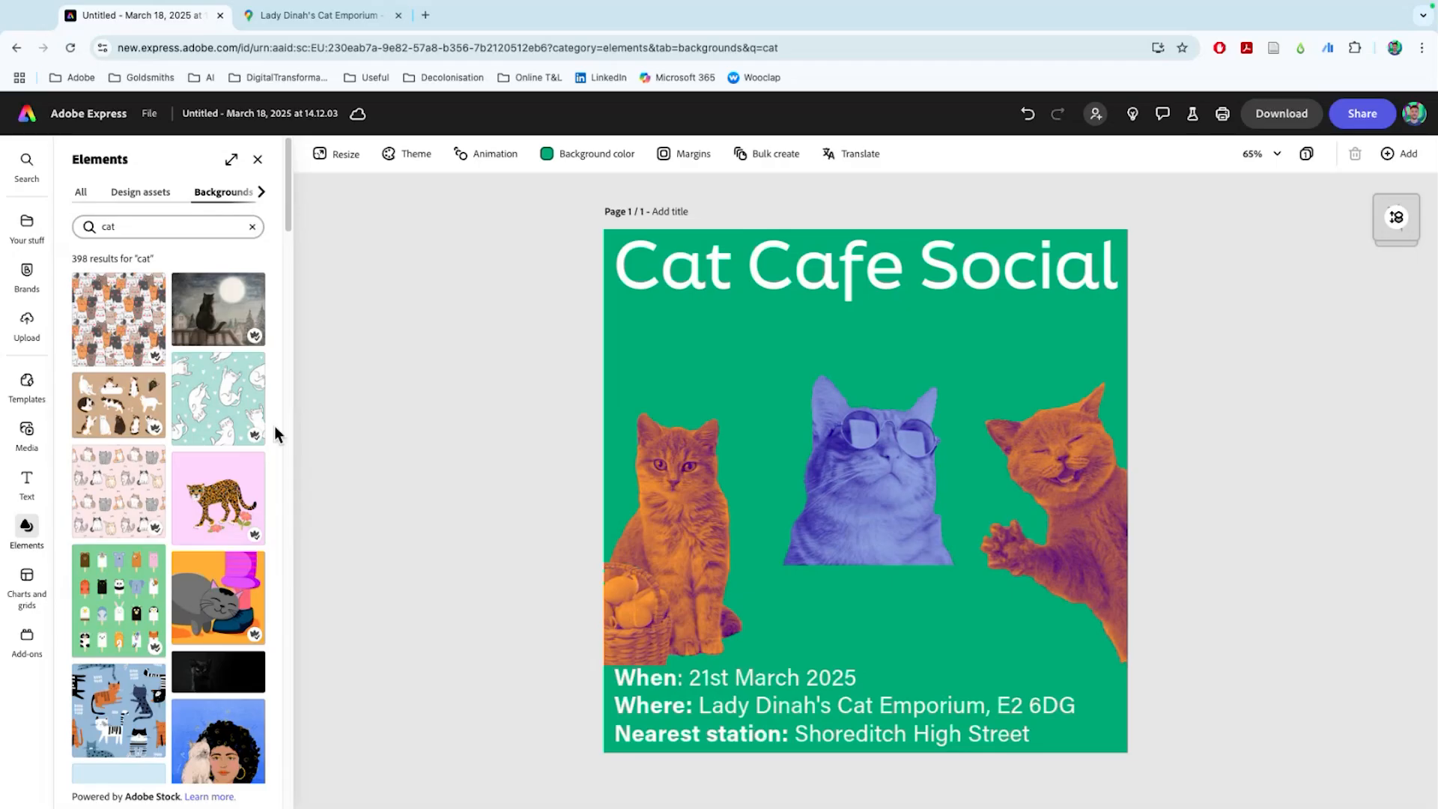
click(111, 330)
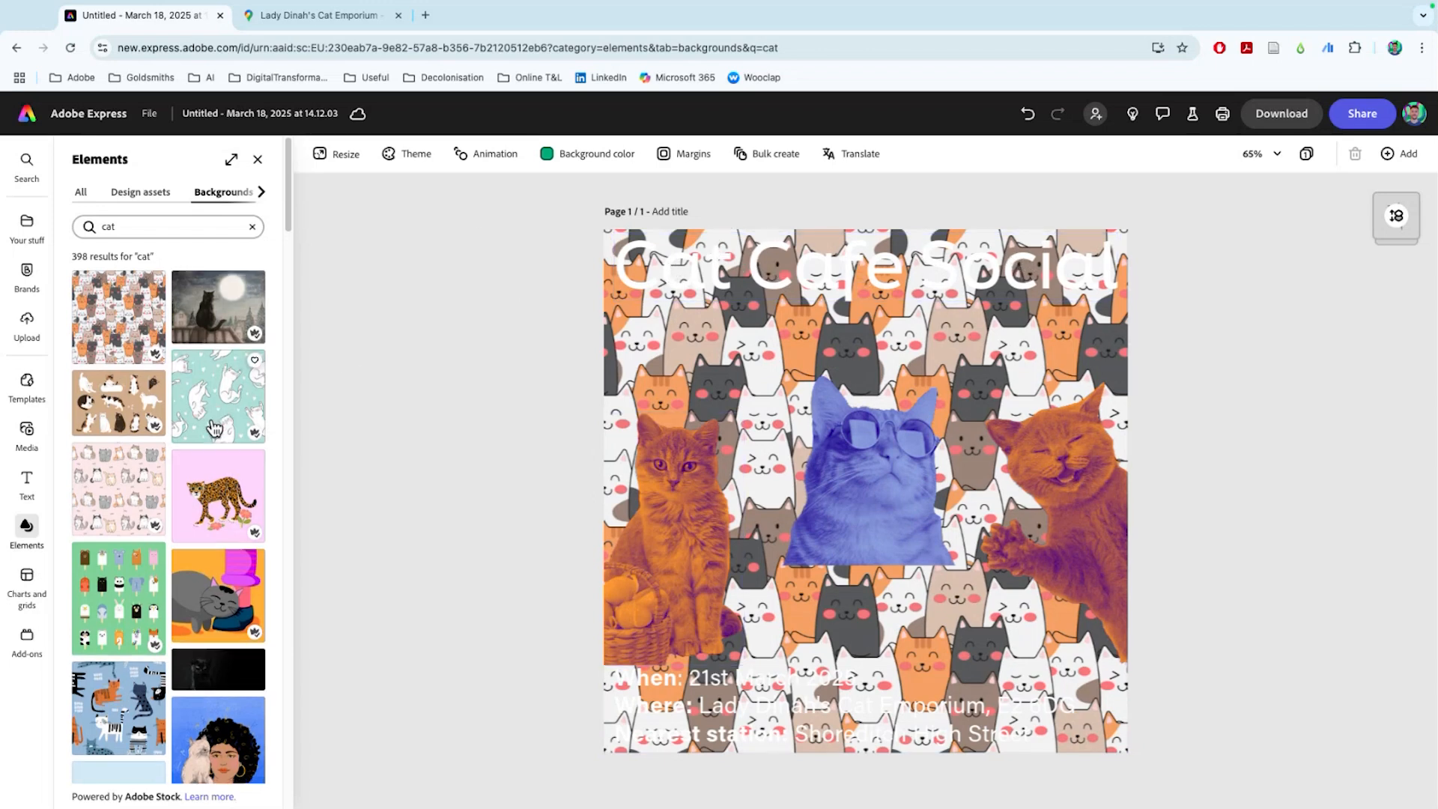
Try the white background with the black-and-white cat and grey paw prints from the cat results
scroll(215, 428, down, 6)
scroll(232, 550, down, 4)
scroll(234, 550, down, 6)
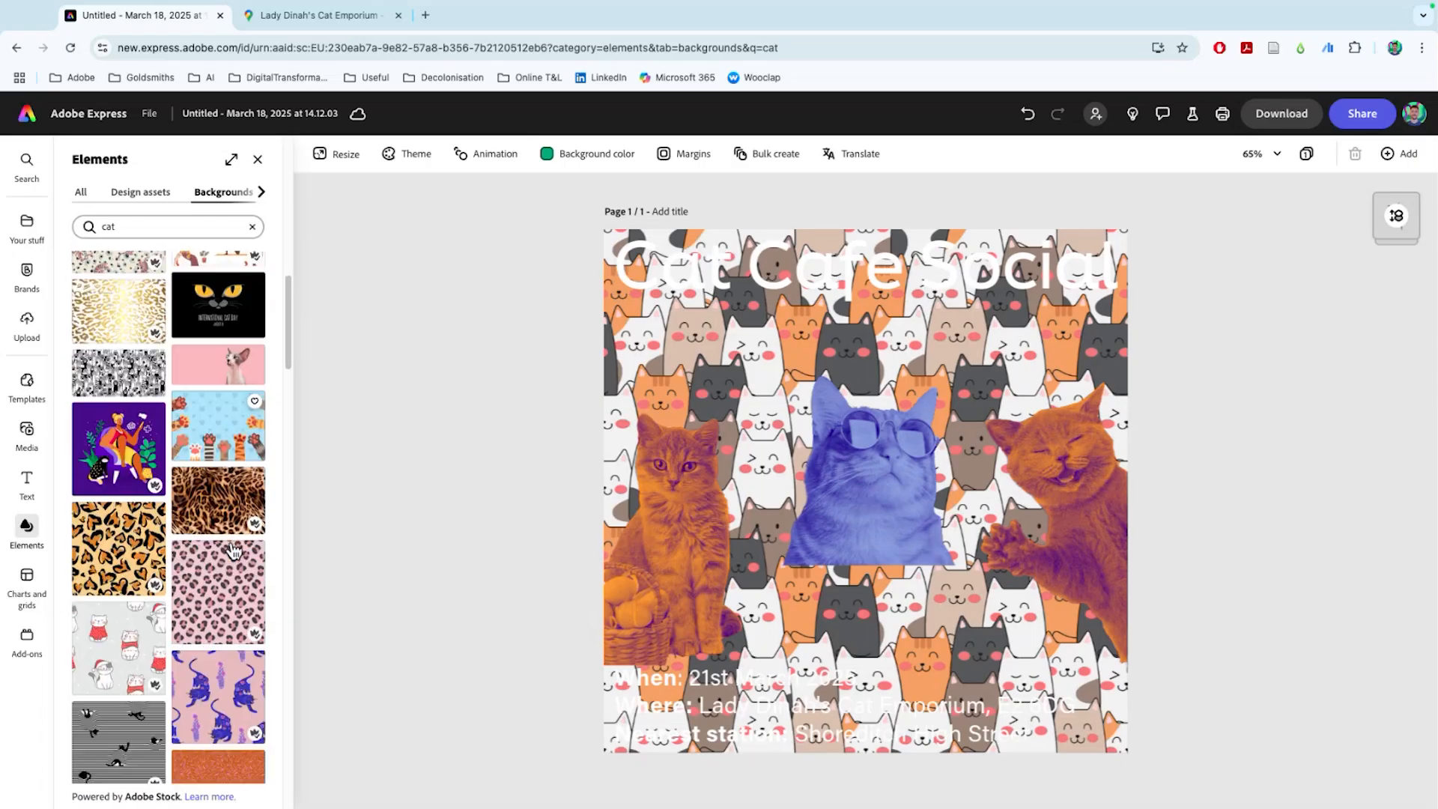
scroll(234, 551, down, 2)
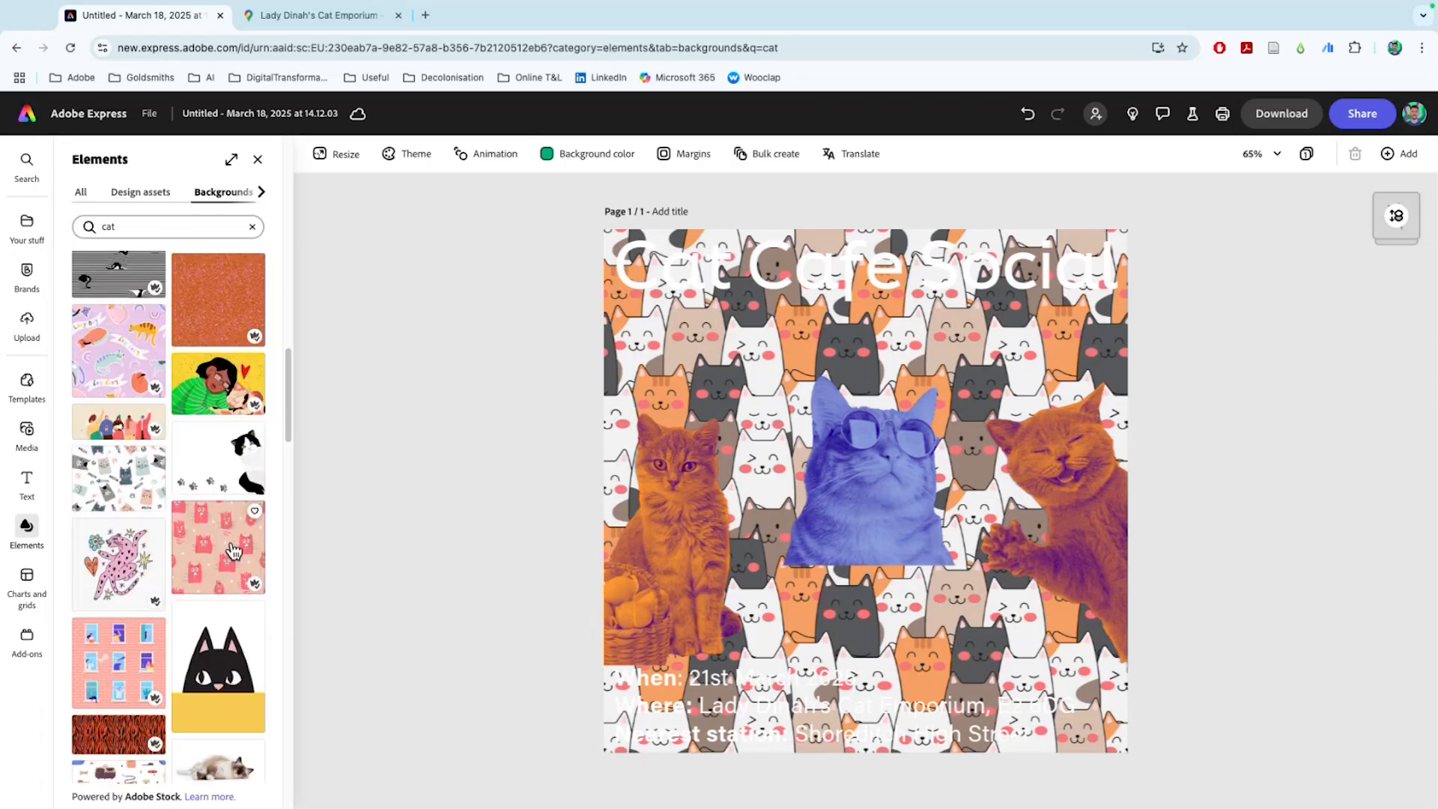
click(225, 487)
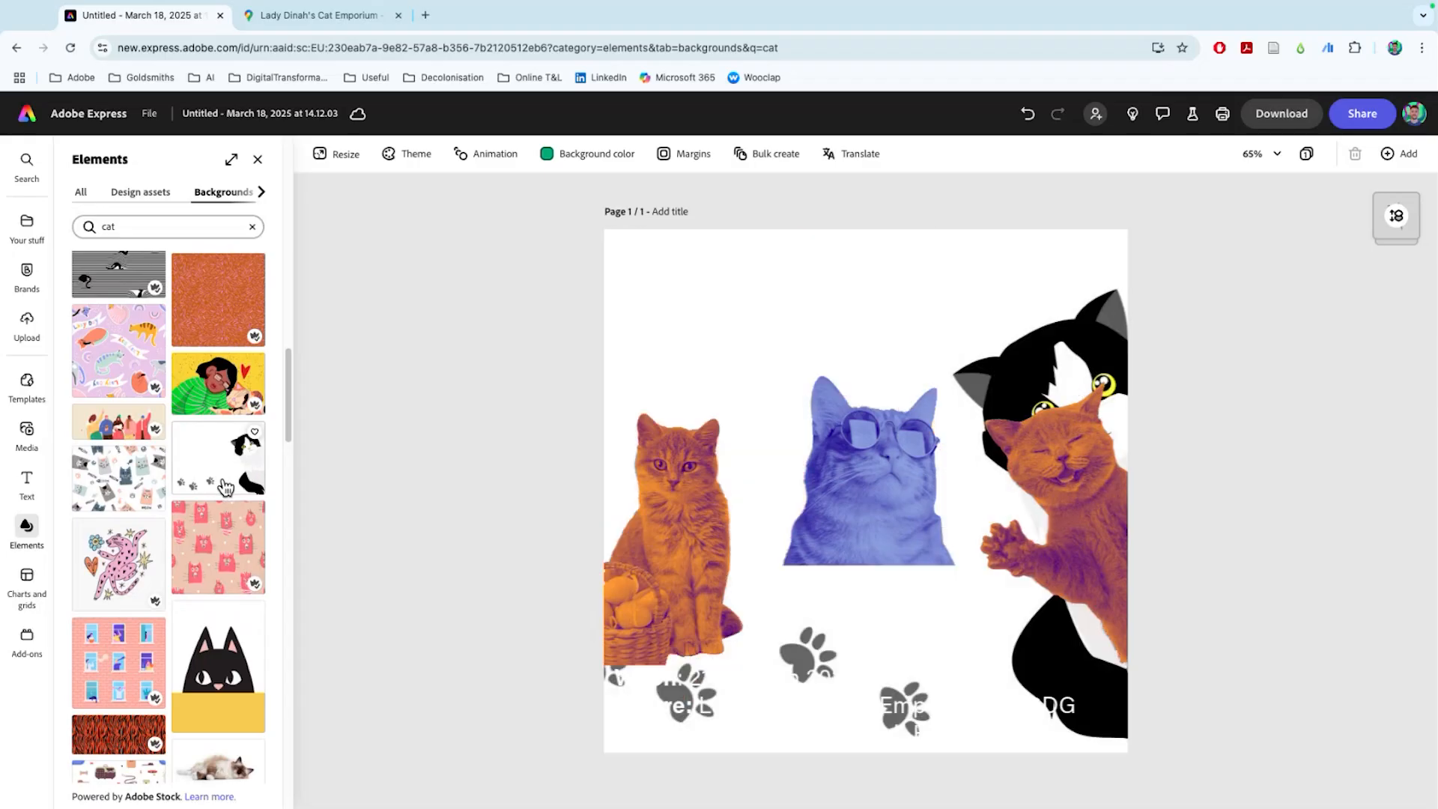
Set the fill colour of the whole "Cat Cafe Social" heading to black, #000000
double_click(730, 275)
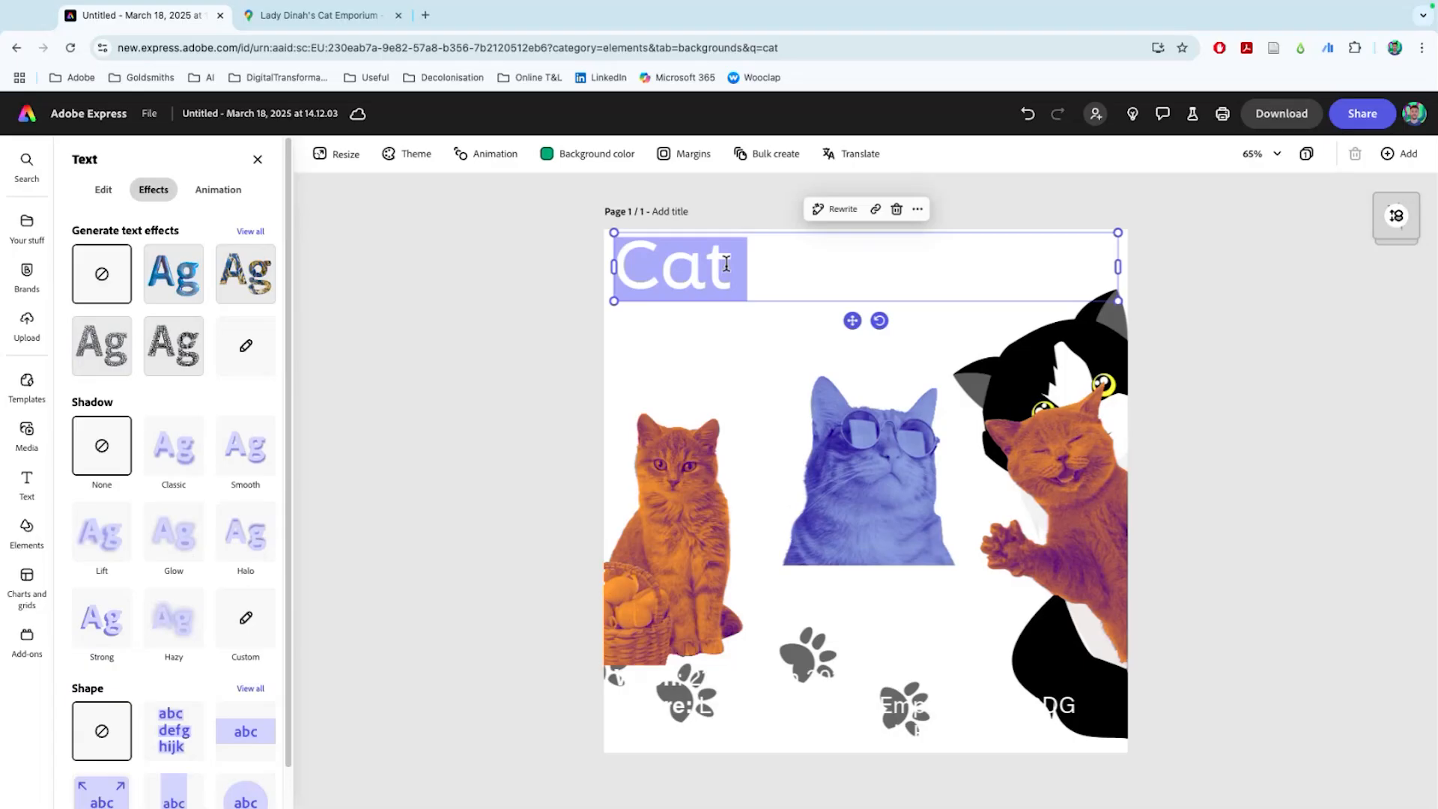
click(107, 191)
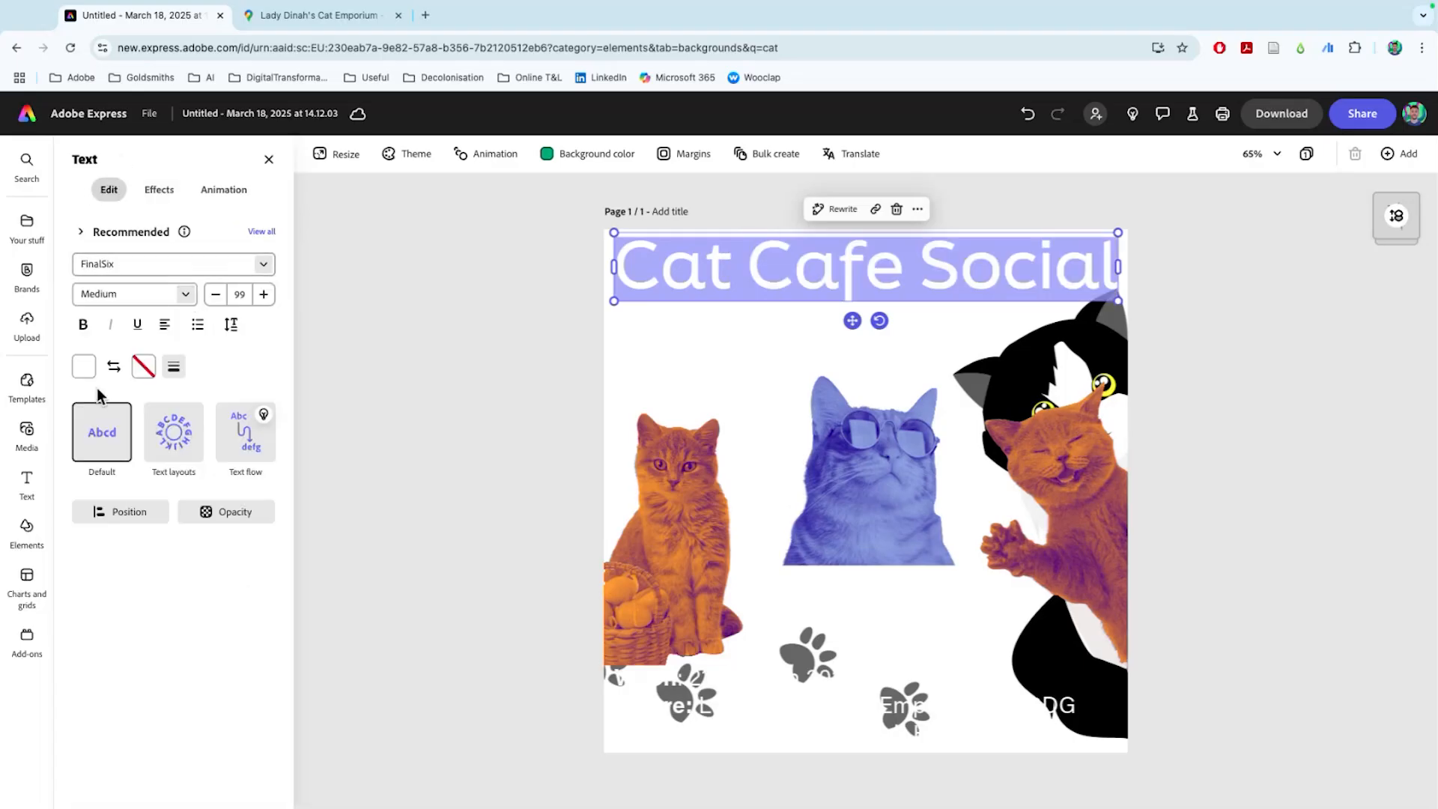
click(83, 366)
drag(232, 400, 301, 460)
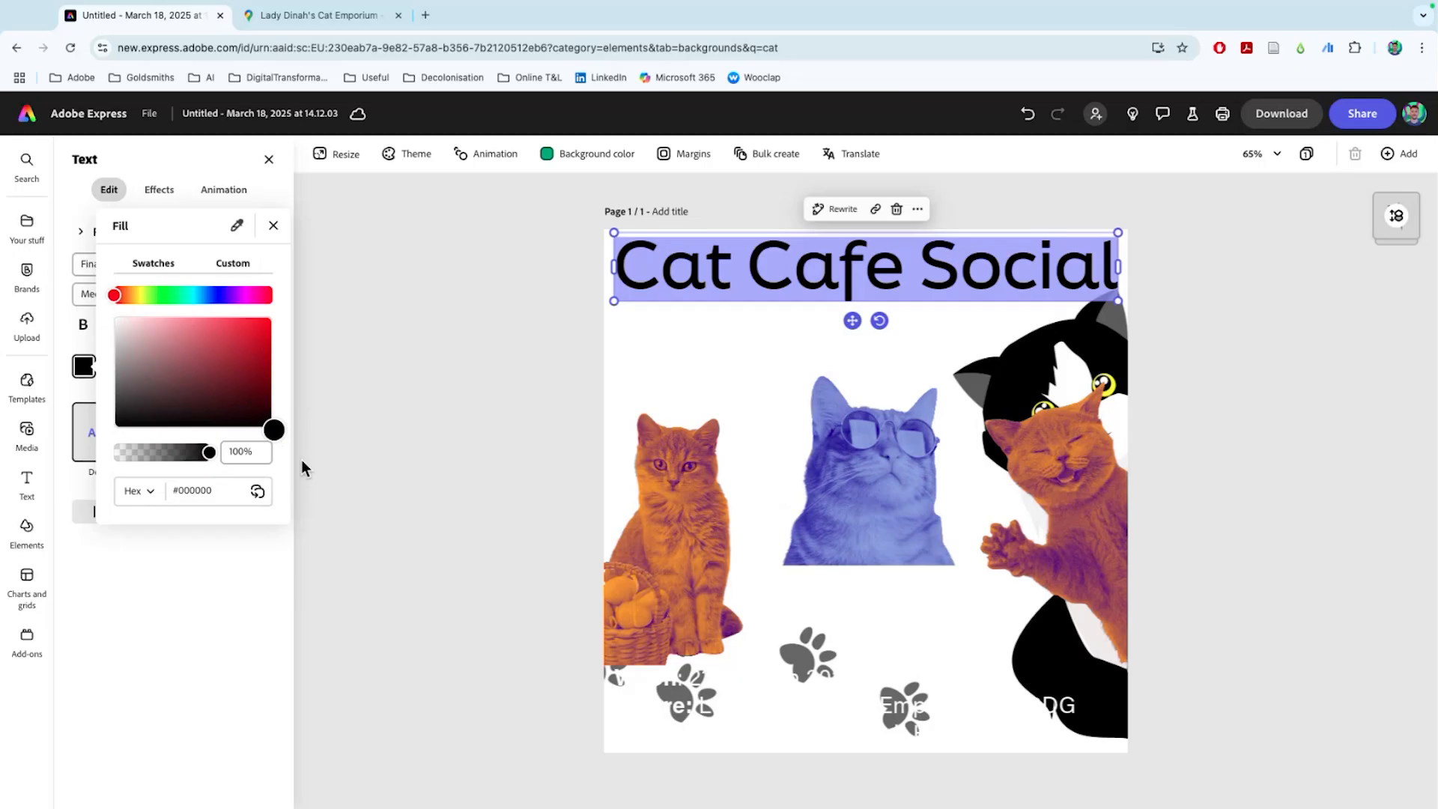
click(335, 448)
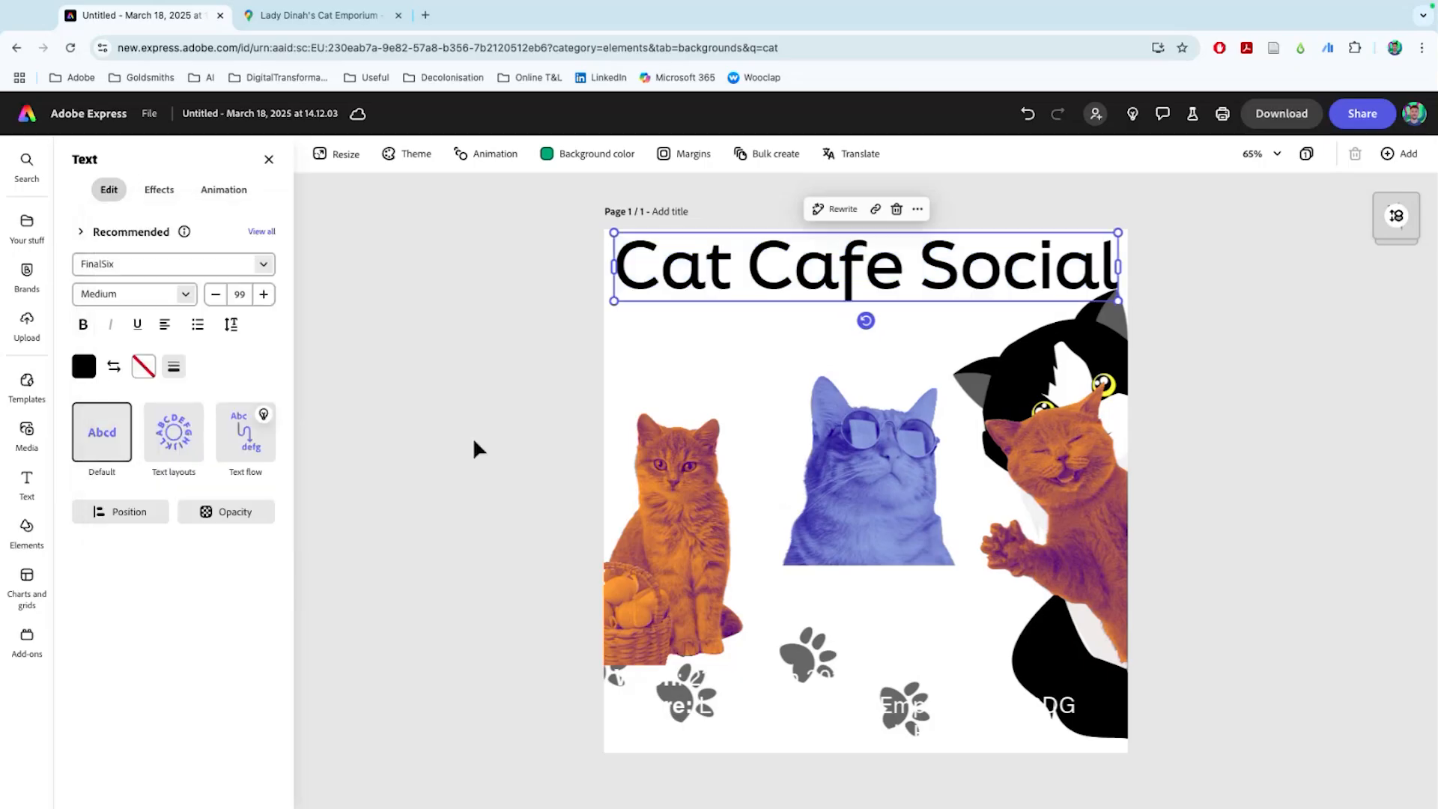
Undo the black heading fill and the switch to the black-and-white cat background
key(ctrl+z)
key(ctrl+z)
key(ctrl+z)
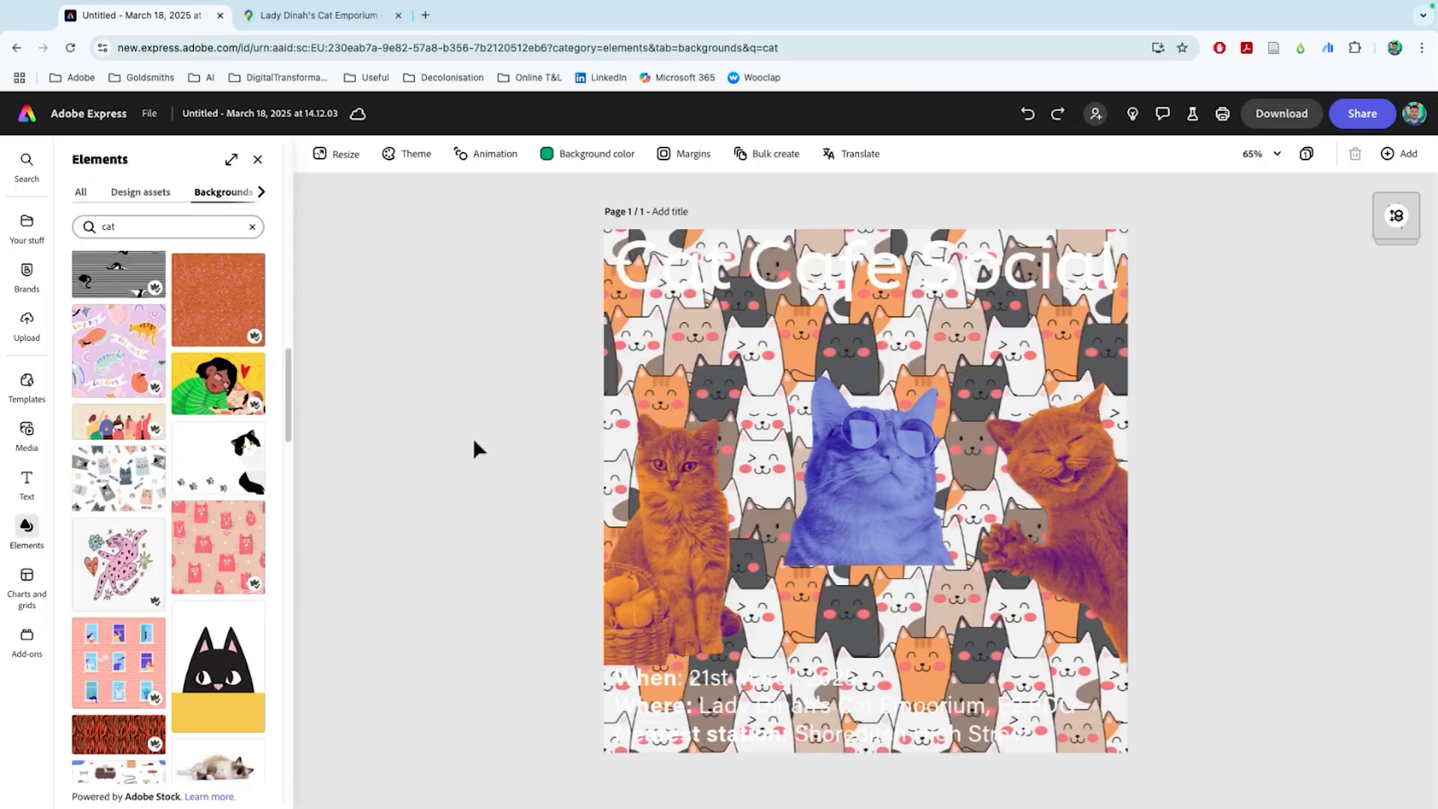
Look through more cat backgrounds, search for "paw print" instead, and apply the white background with a trail of black paw prints
scroll(93, 629, down, 5)
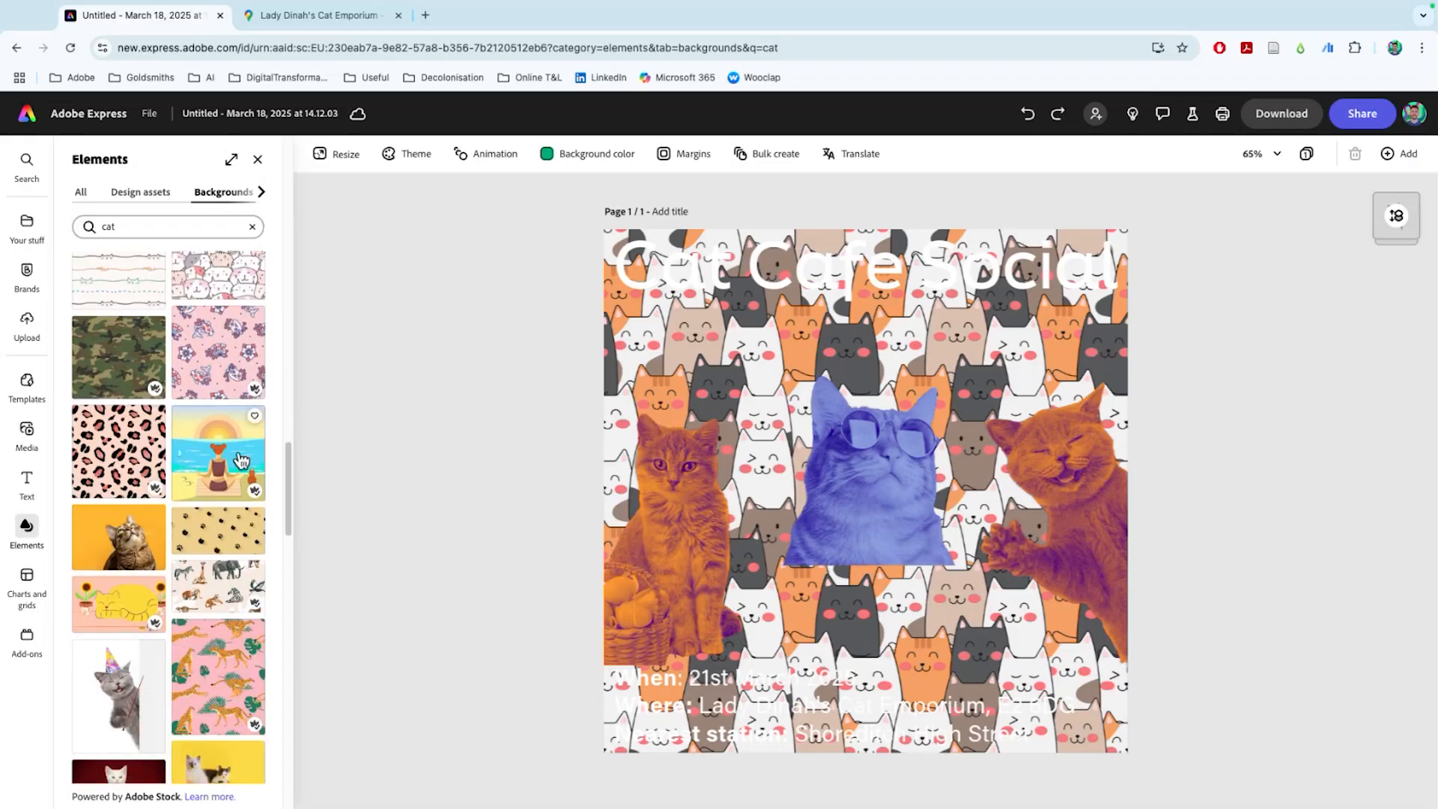
scroll(207, 453, down, 4)
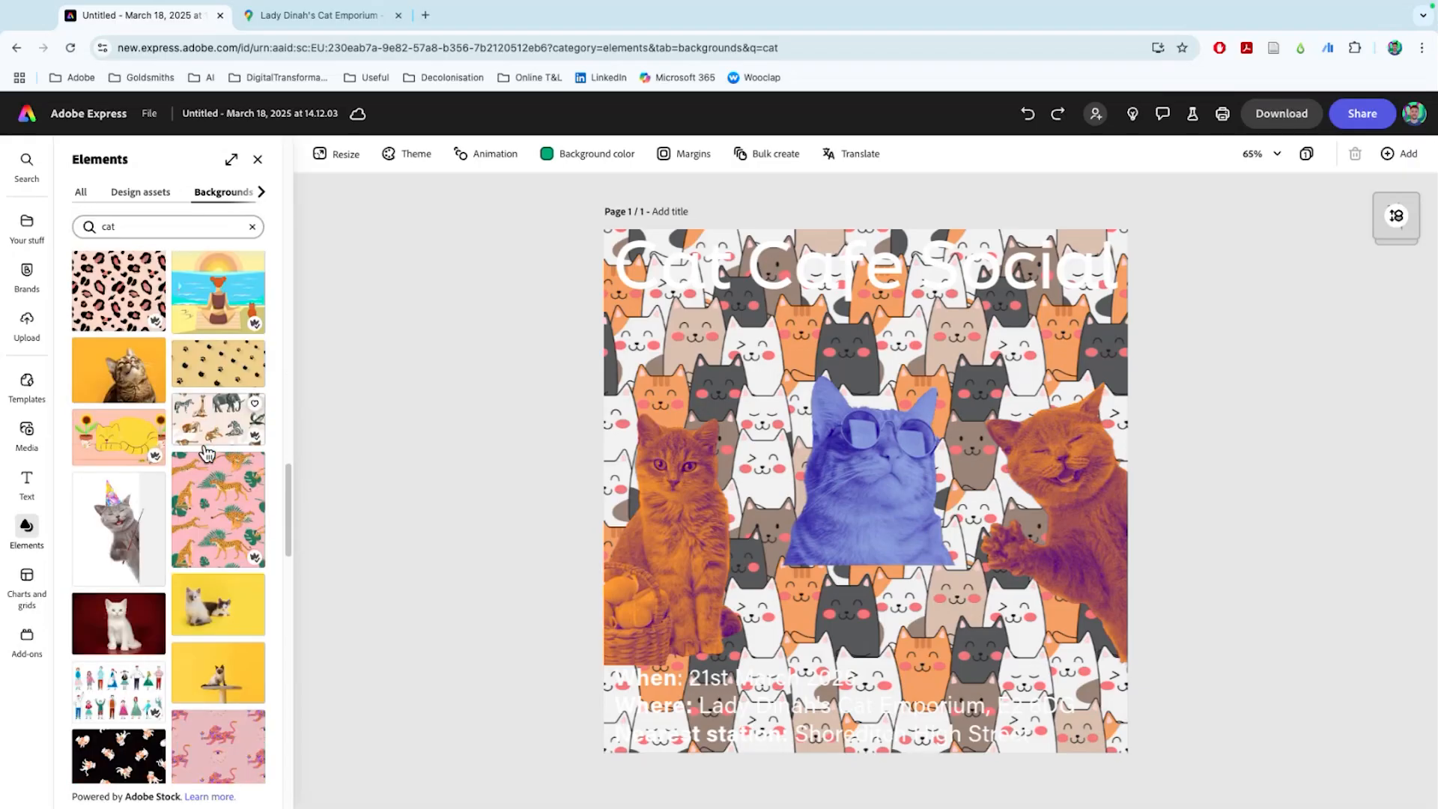
scroll(207, 453, down, 10)
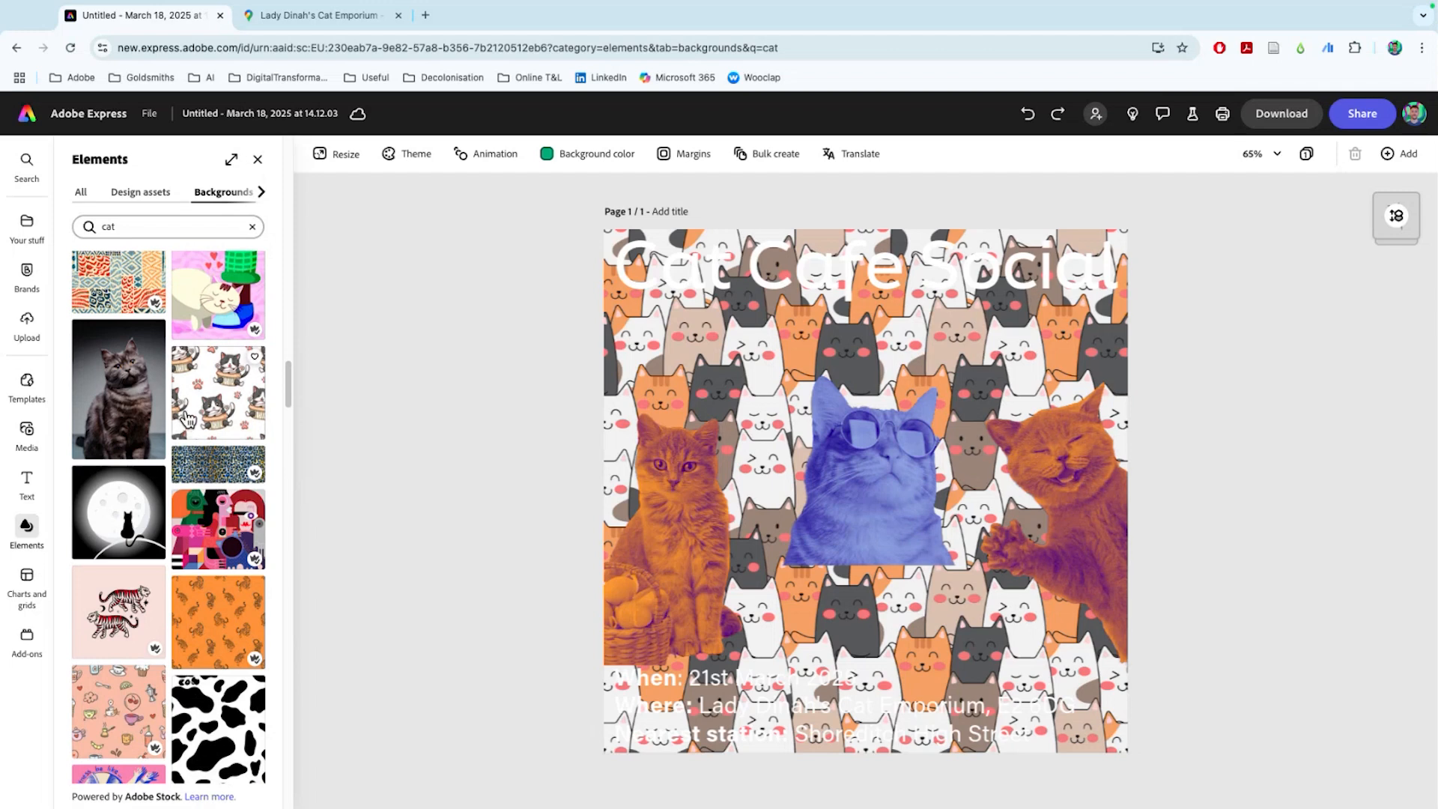
click(171, 225)
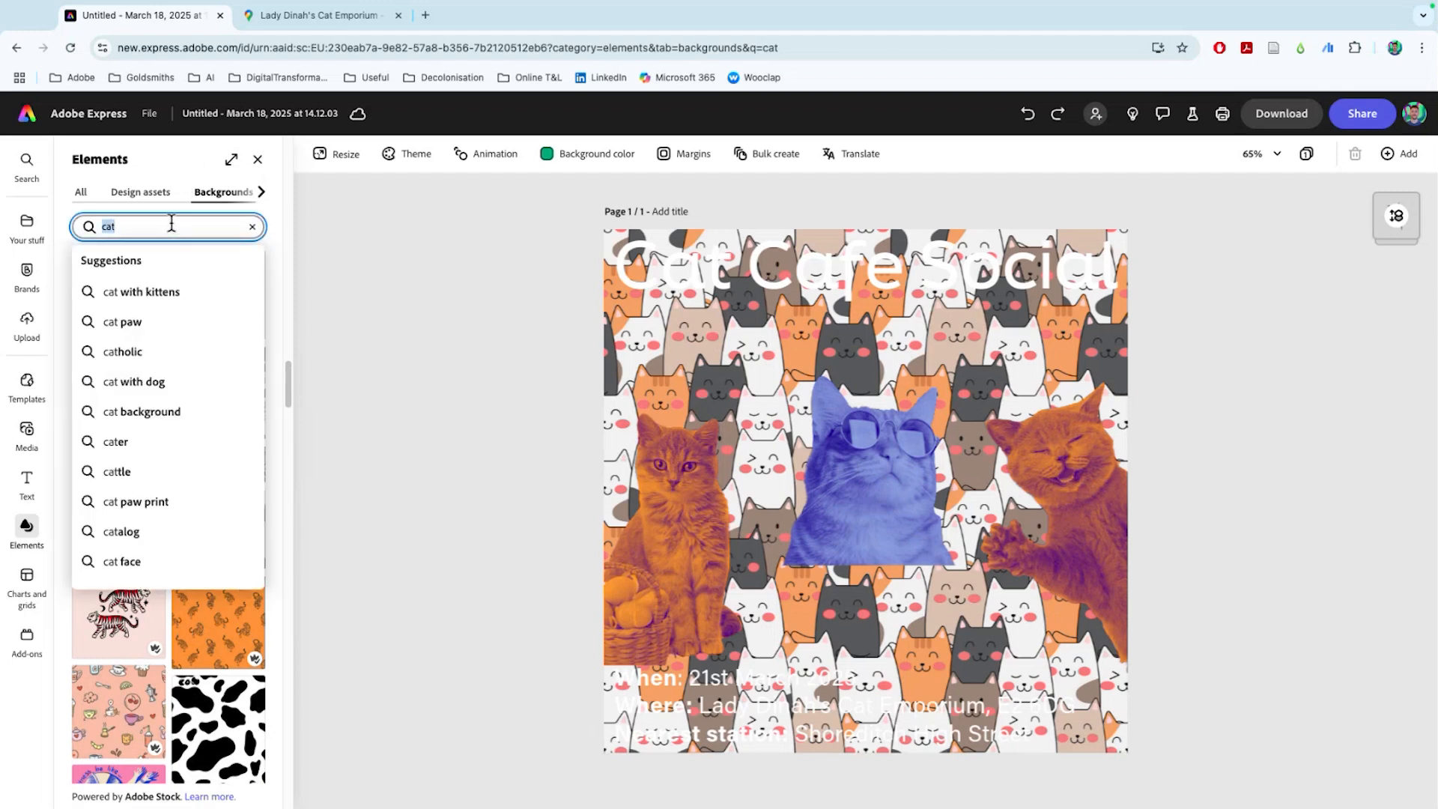
text(paw)
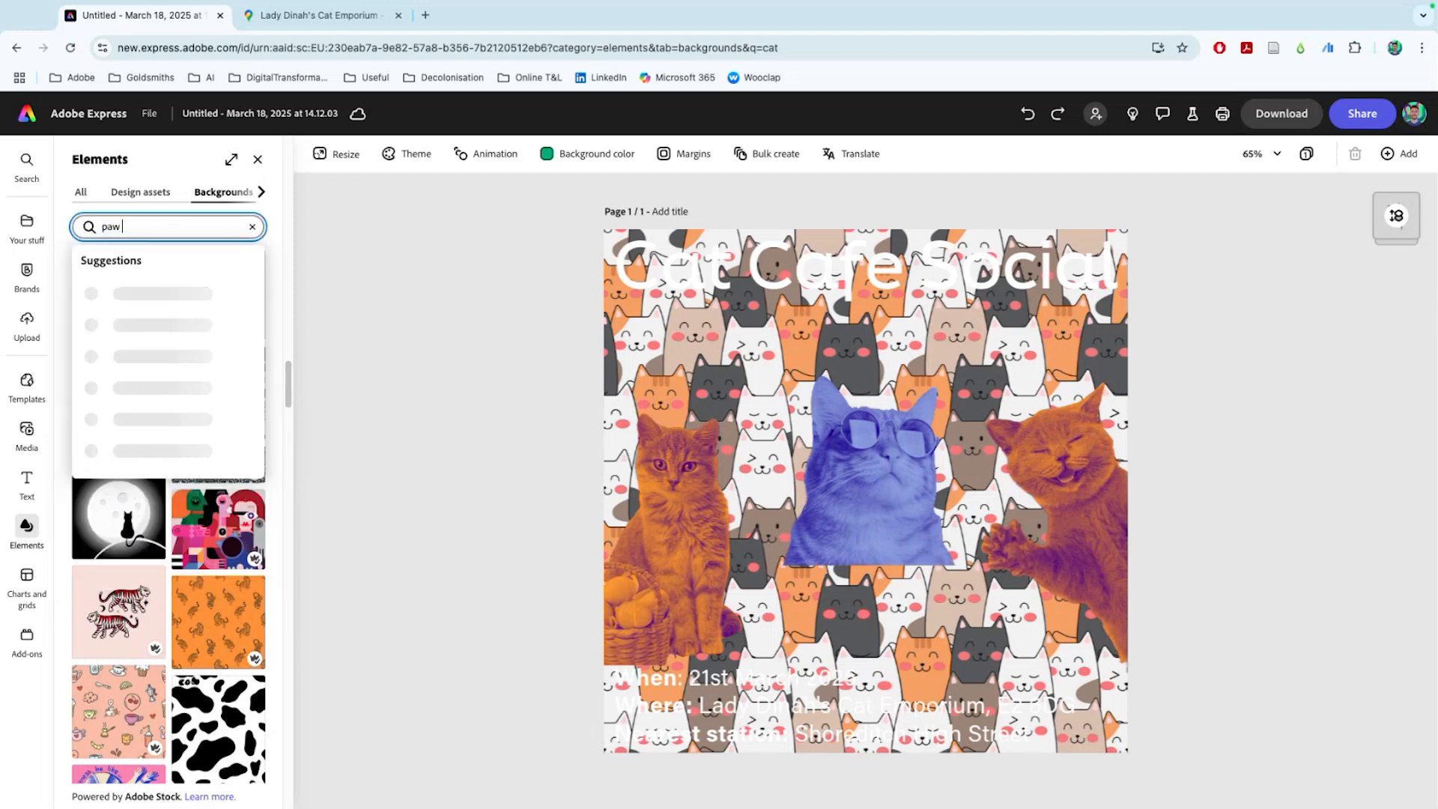
click(183, 298)
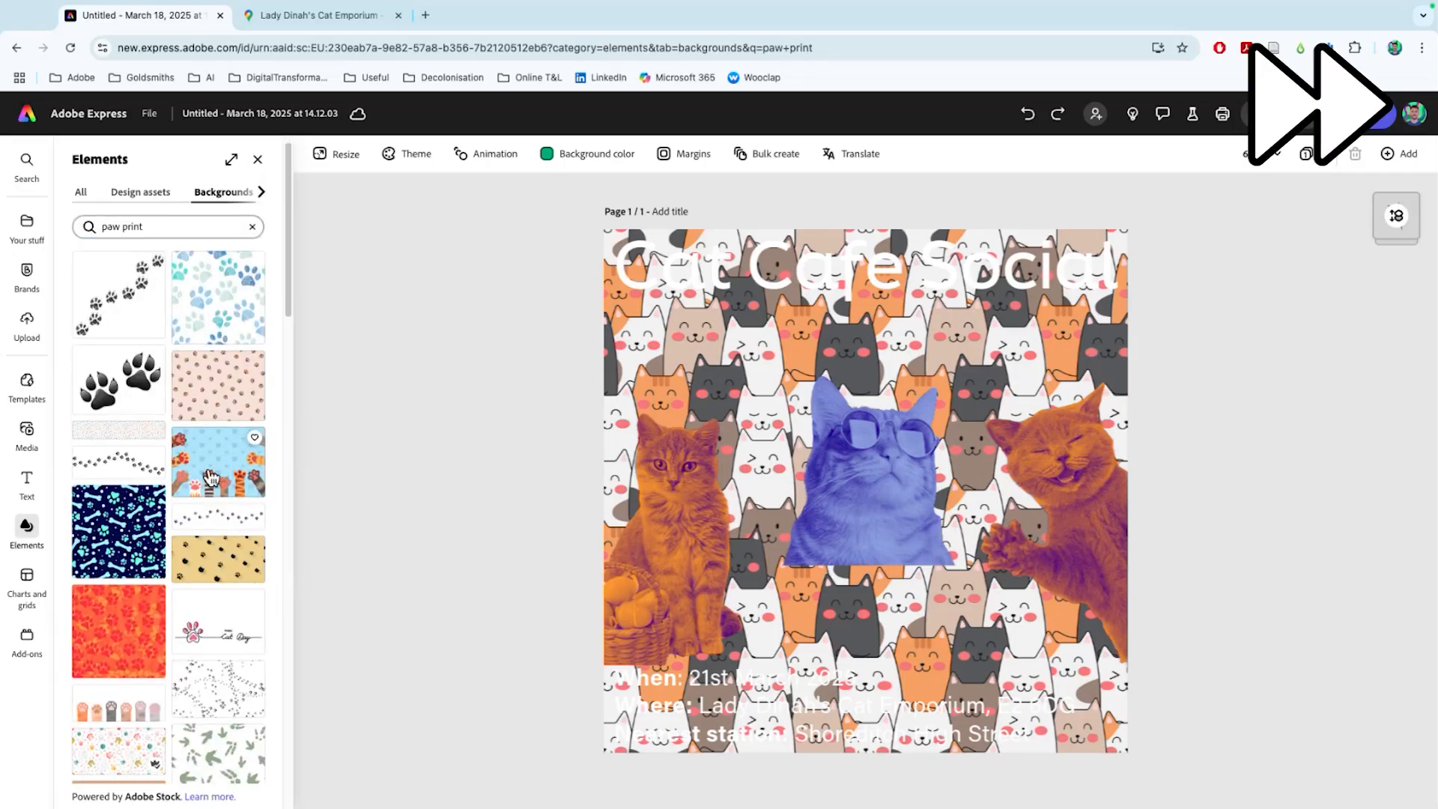
scroll(219, 485, down, 1)
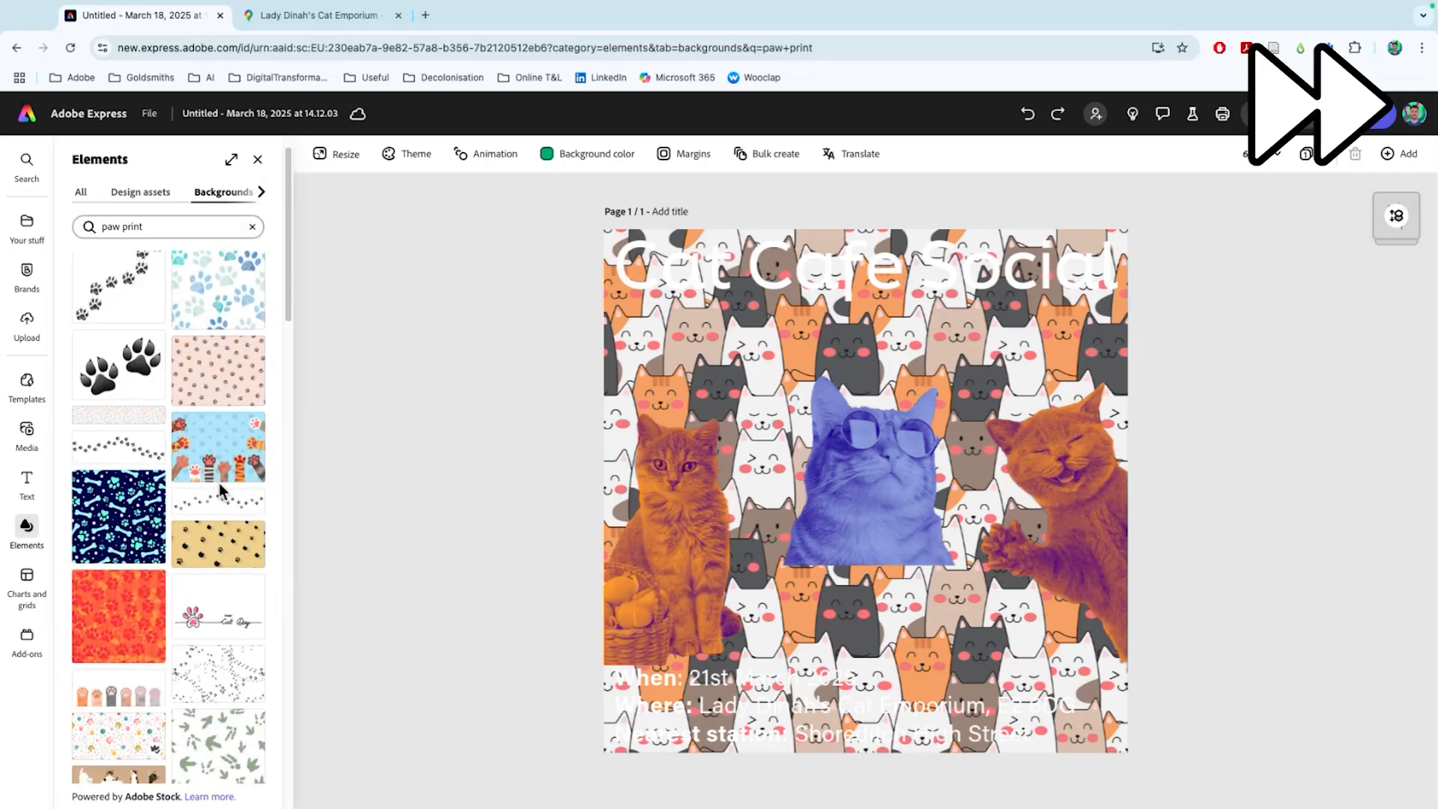
click(126, 448)
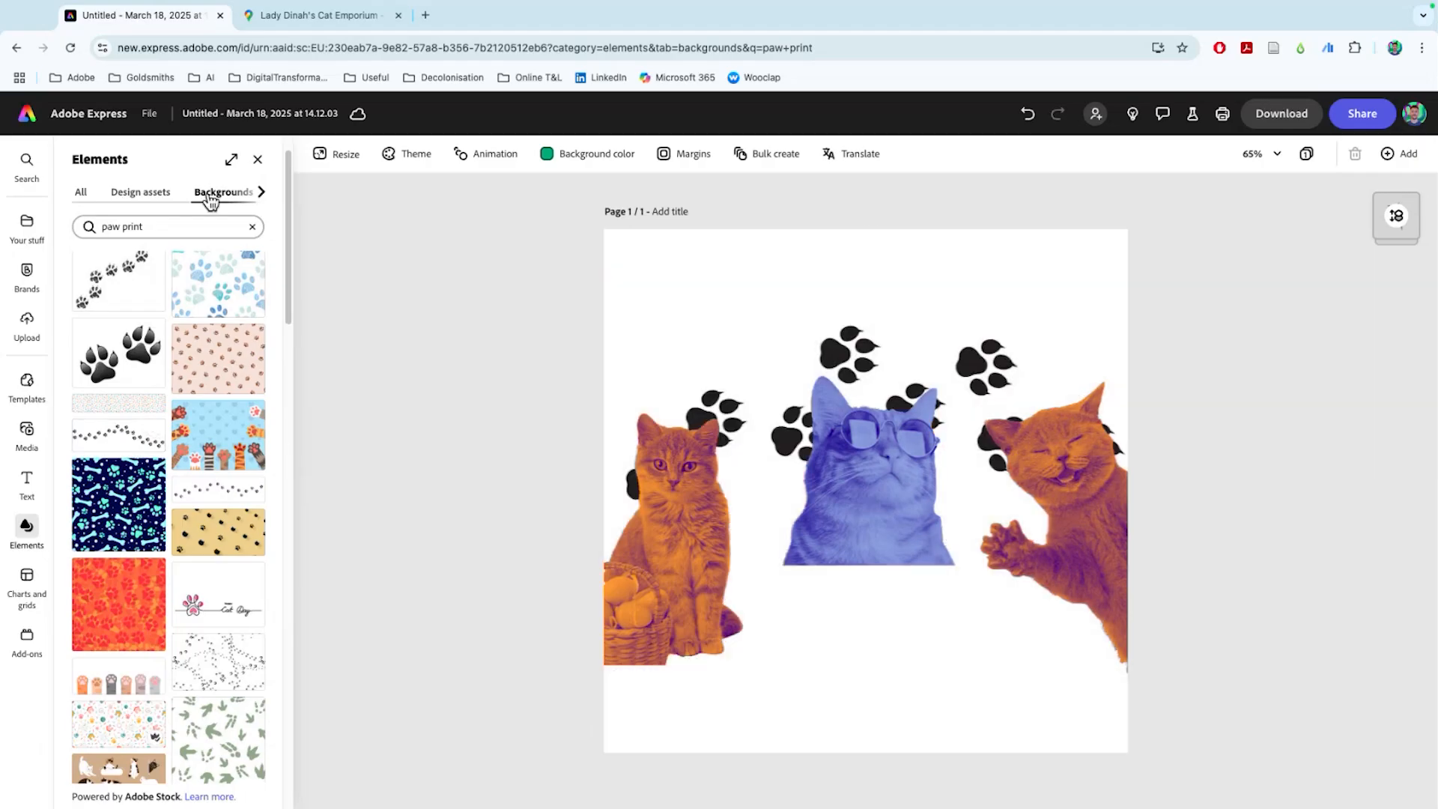
Look through more of the "paw print" background results
scroll(160, 480, down, 1)
scroll(160, 481, down, 6)
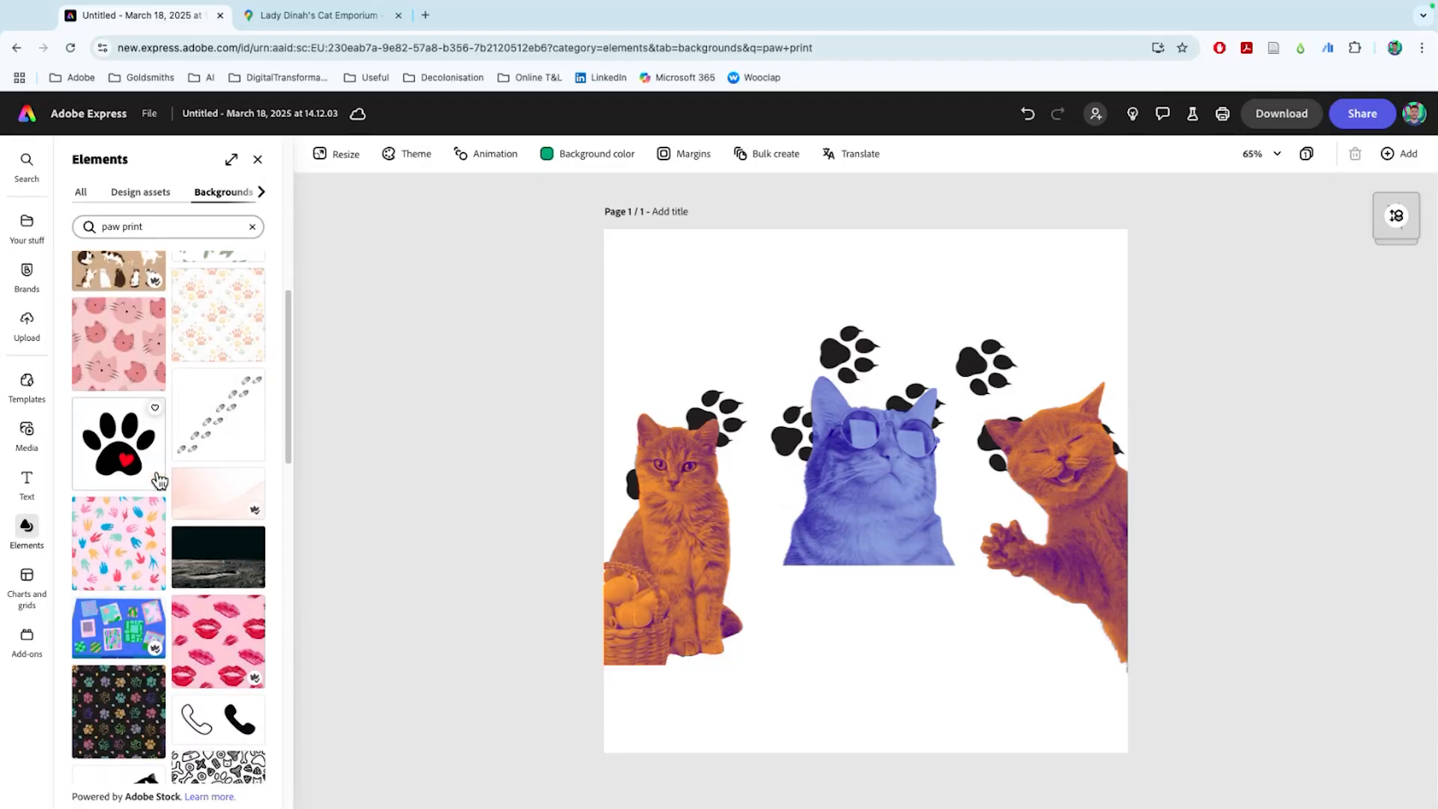
scroll(159, 480, down, 5)
scroll(160, 480, down, 5)
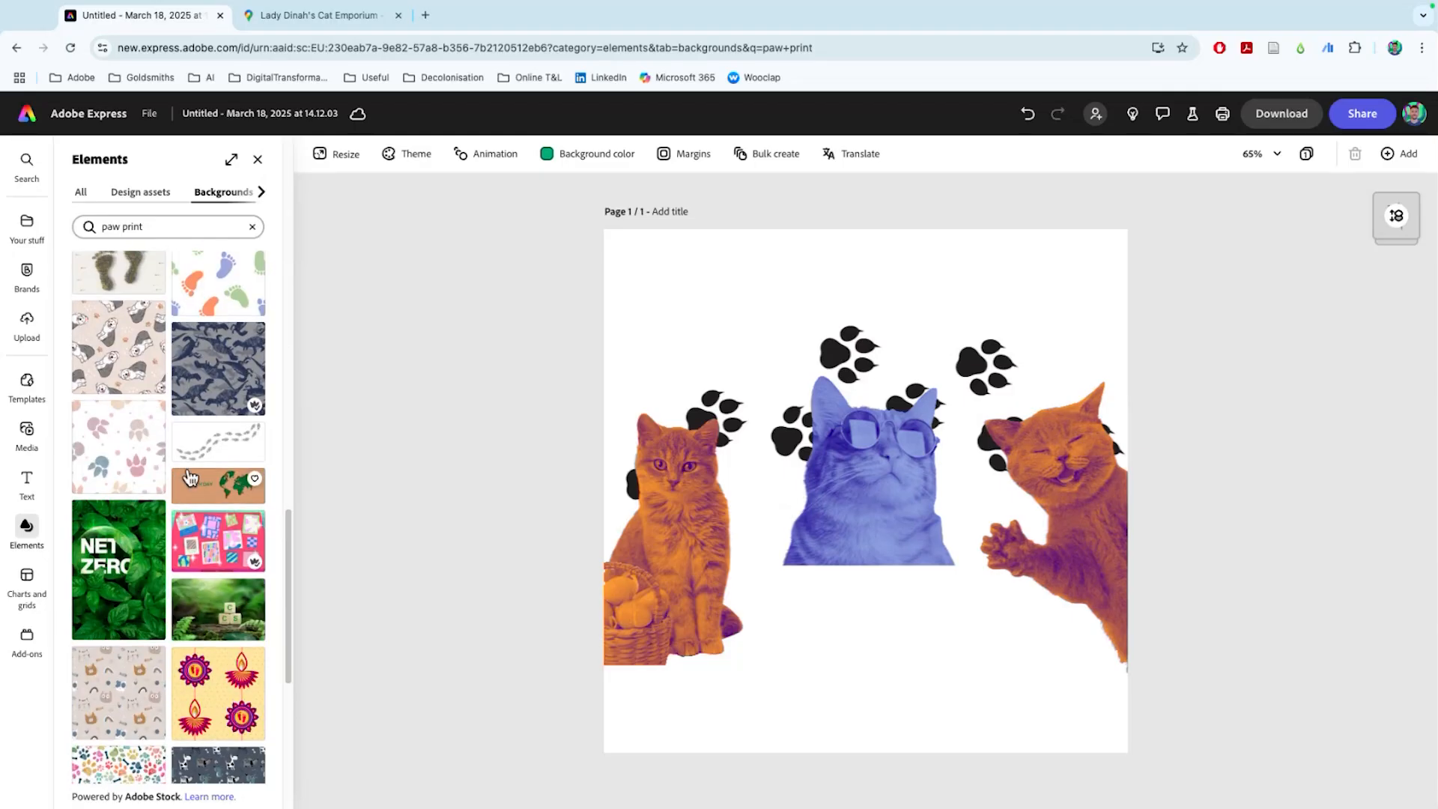
scroll(189, 477, up, 5)
Expand the layer stack and check which options the paw print background image offers
click(892, 348)
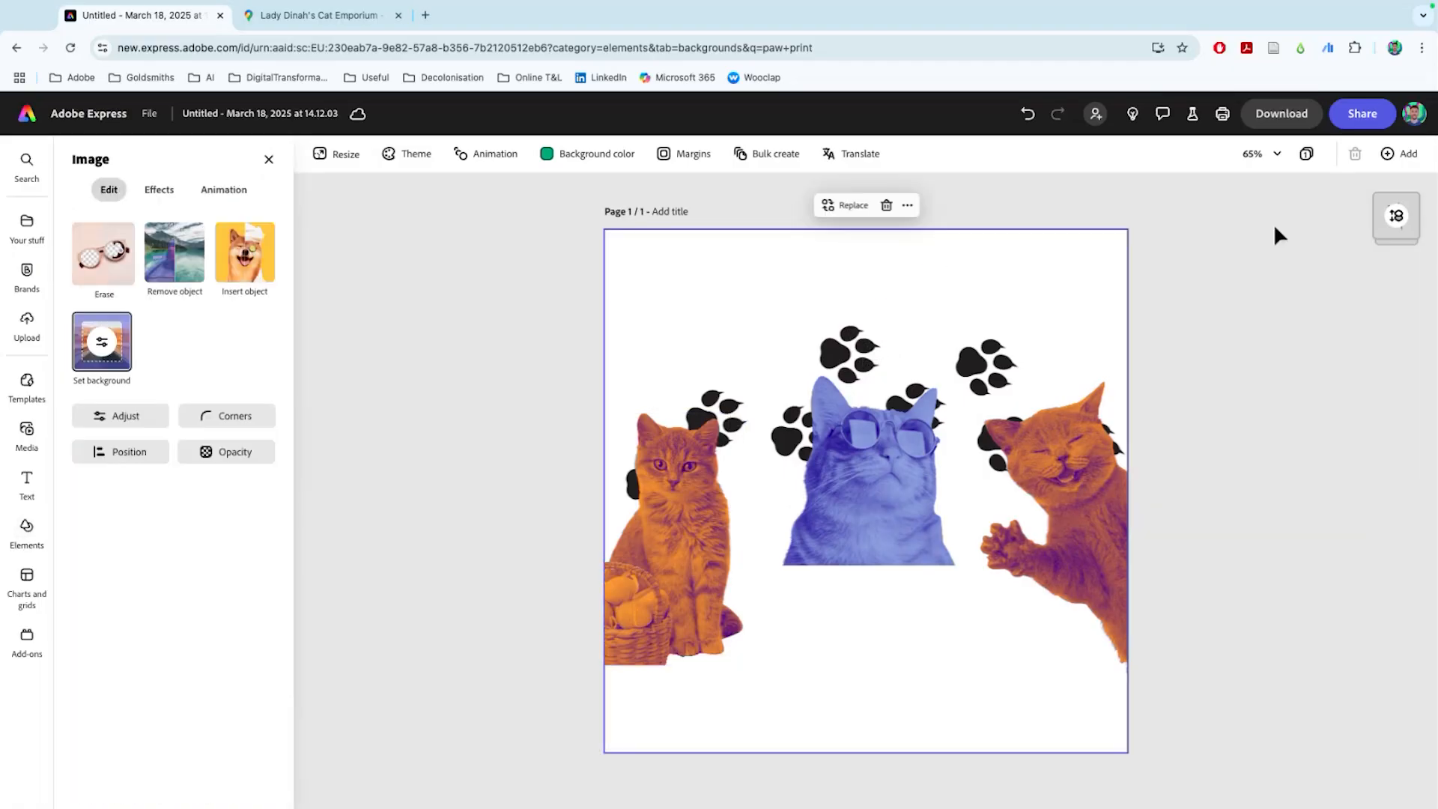
click(1393, 216)
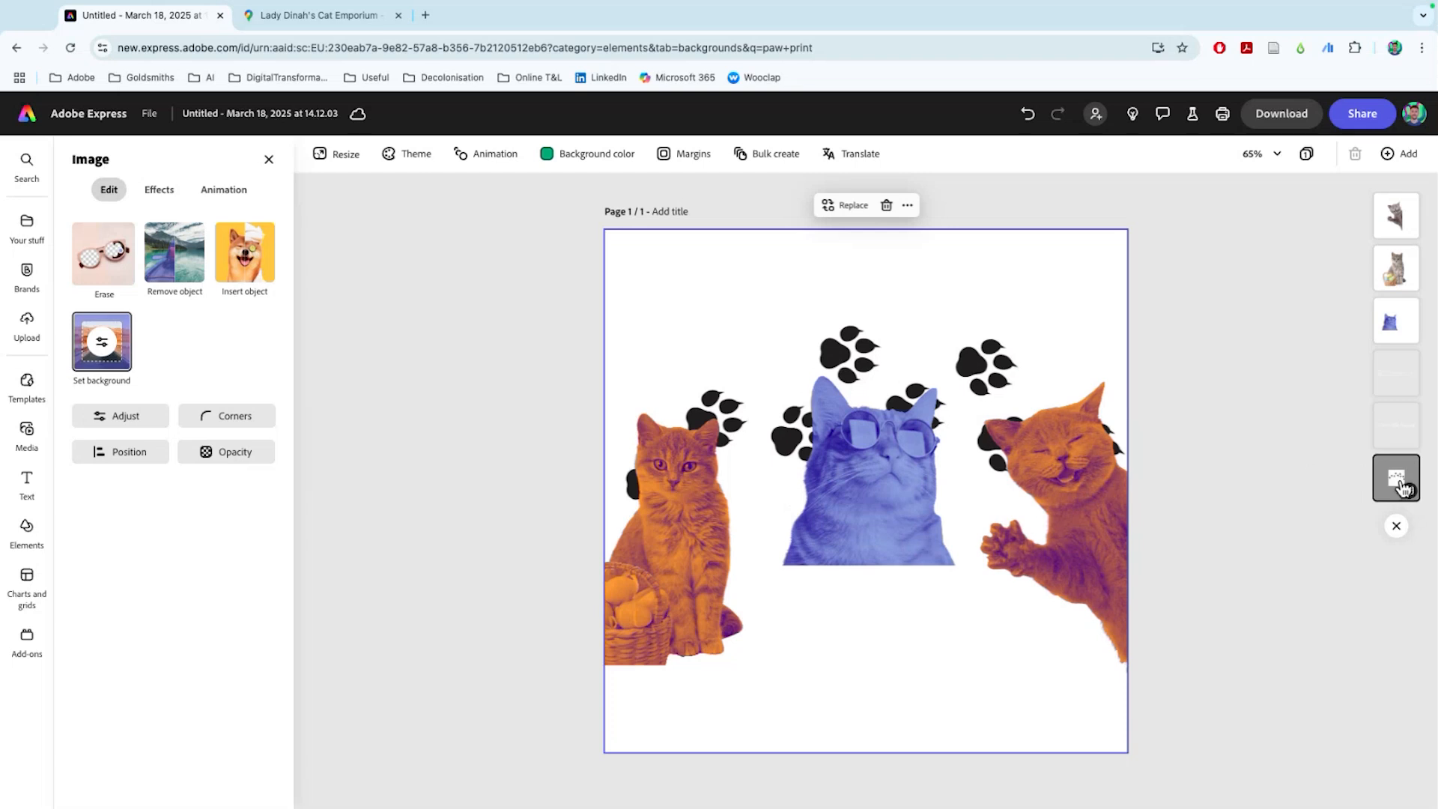
right_click(695, 352)
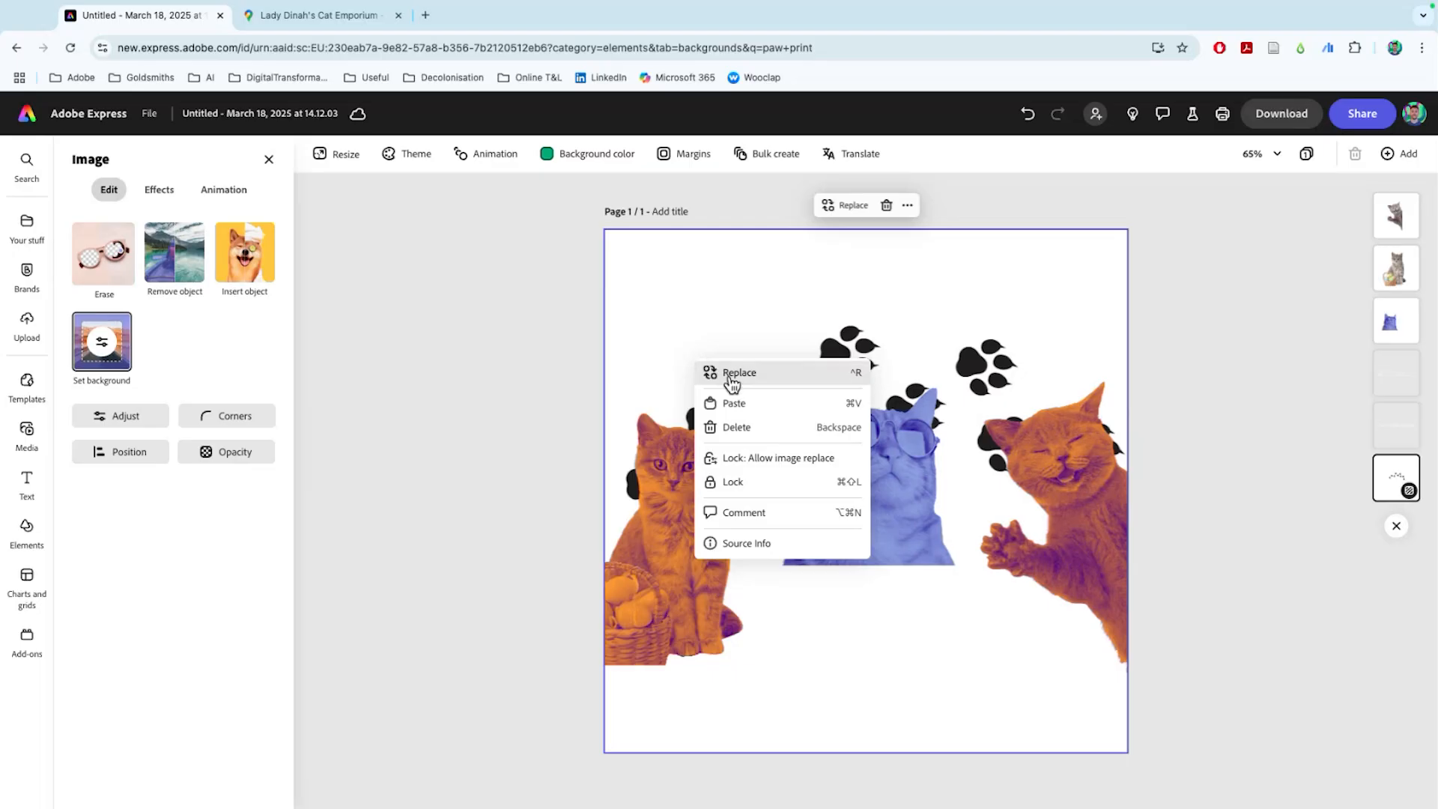
click(874, 656)
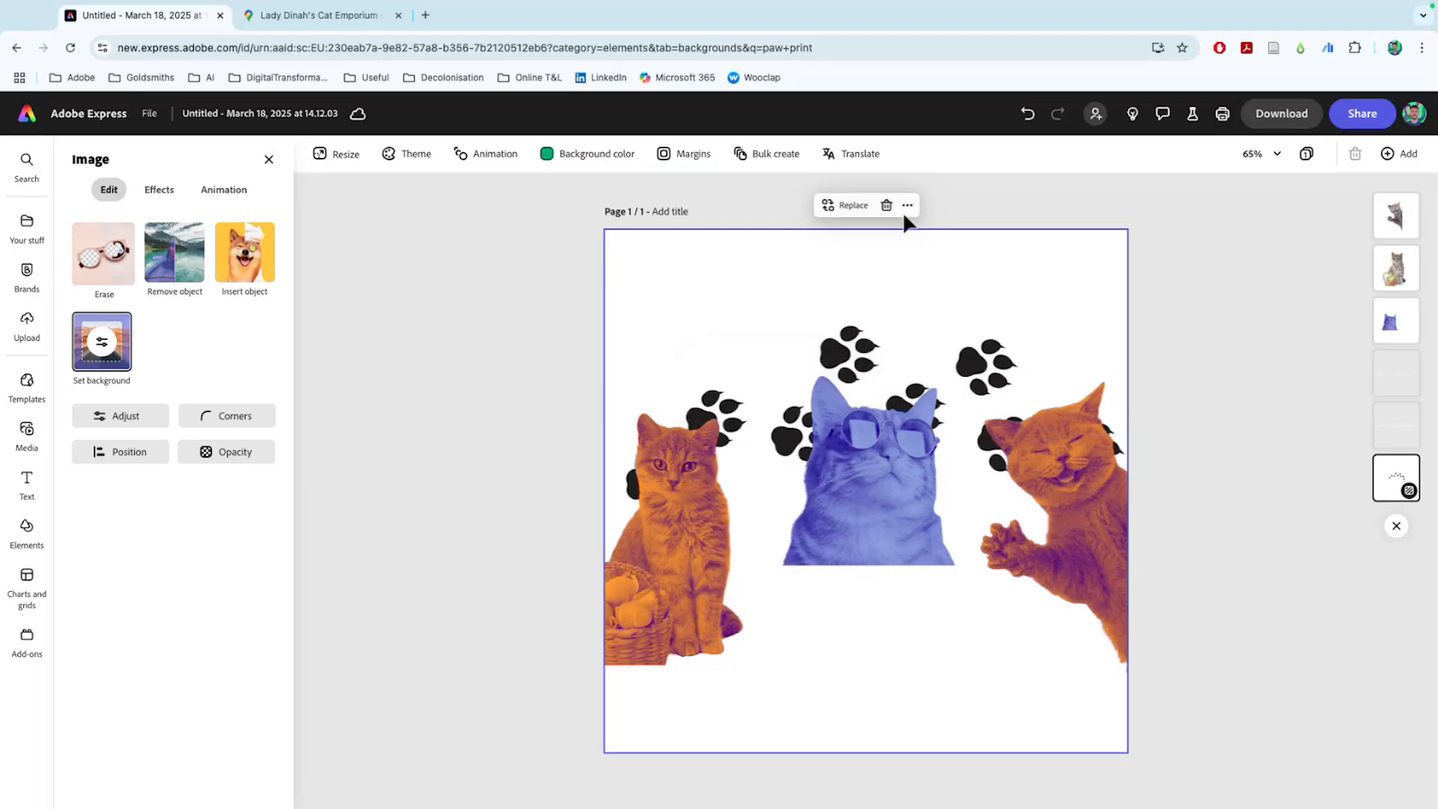
click(908, 206)
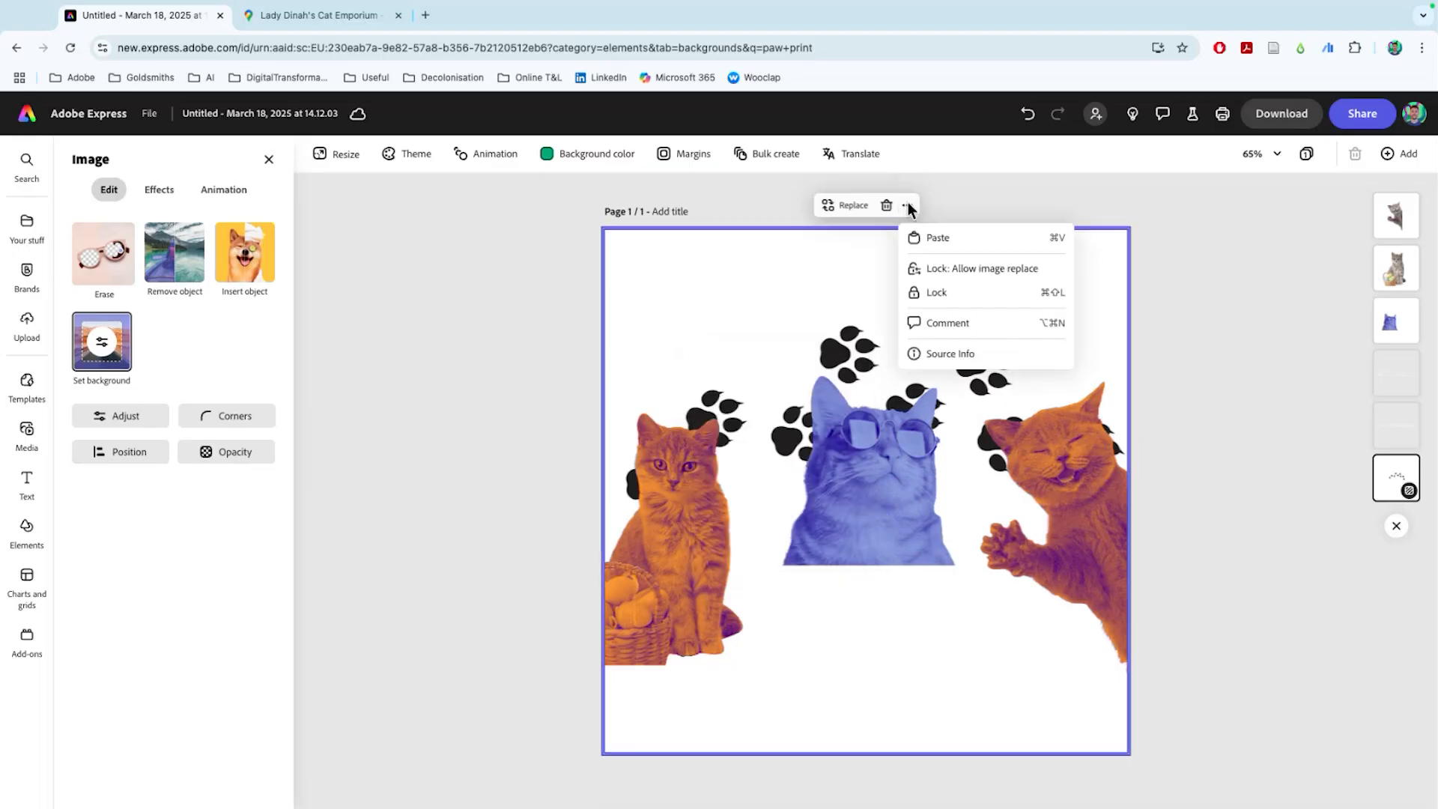
click(1219, 226)
click(863, 635)
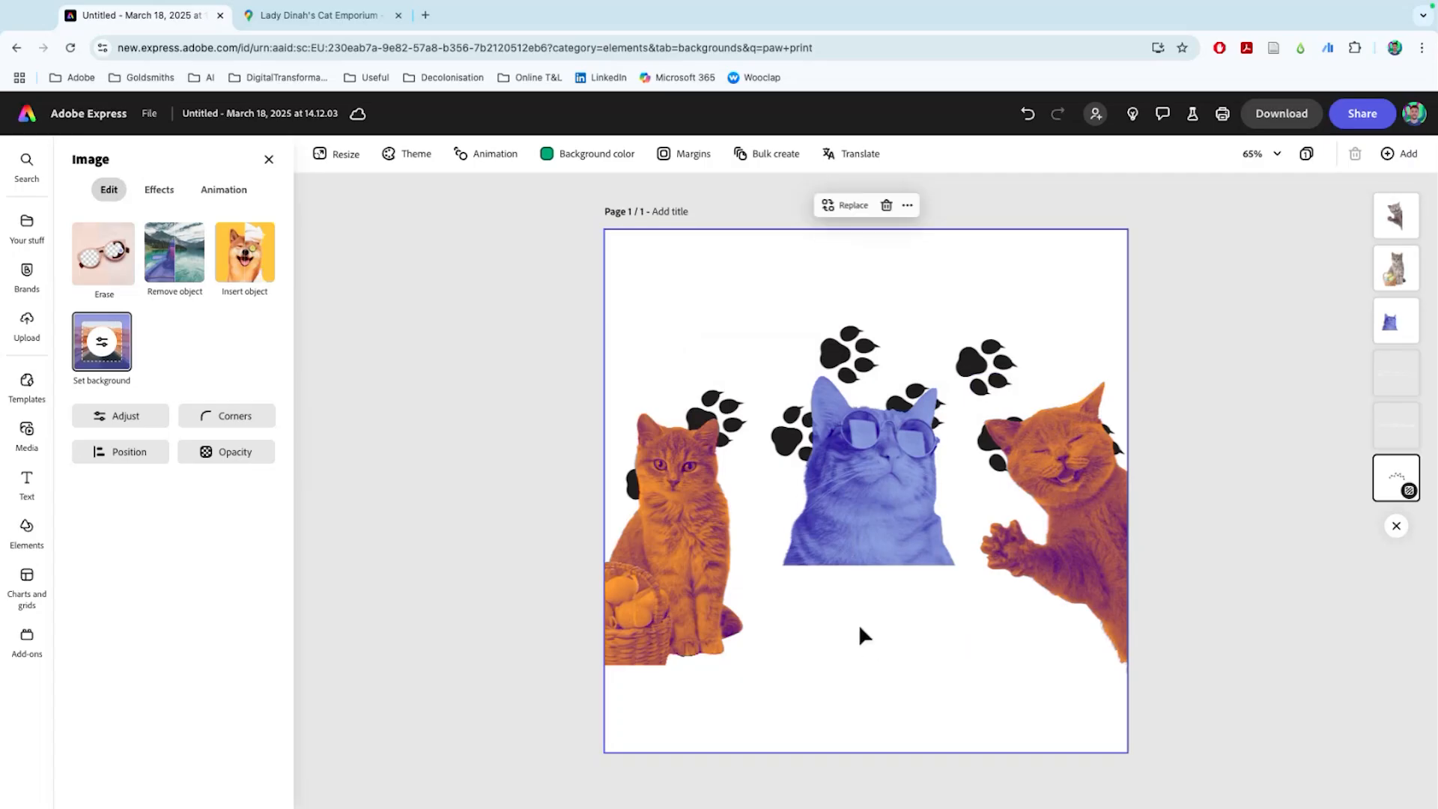
Detach the paw print image from the page background and move it up just below the "Cat Cafe Social" heading
click(105, 346)
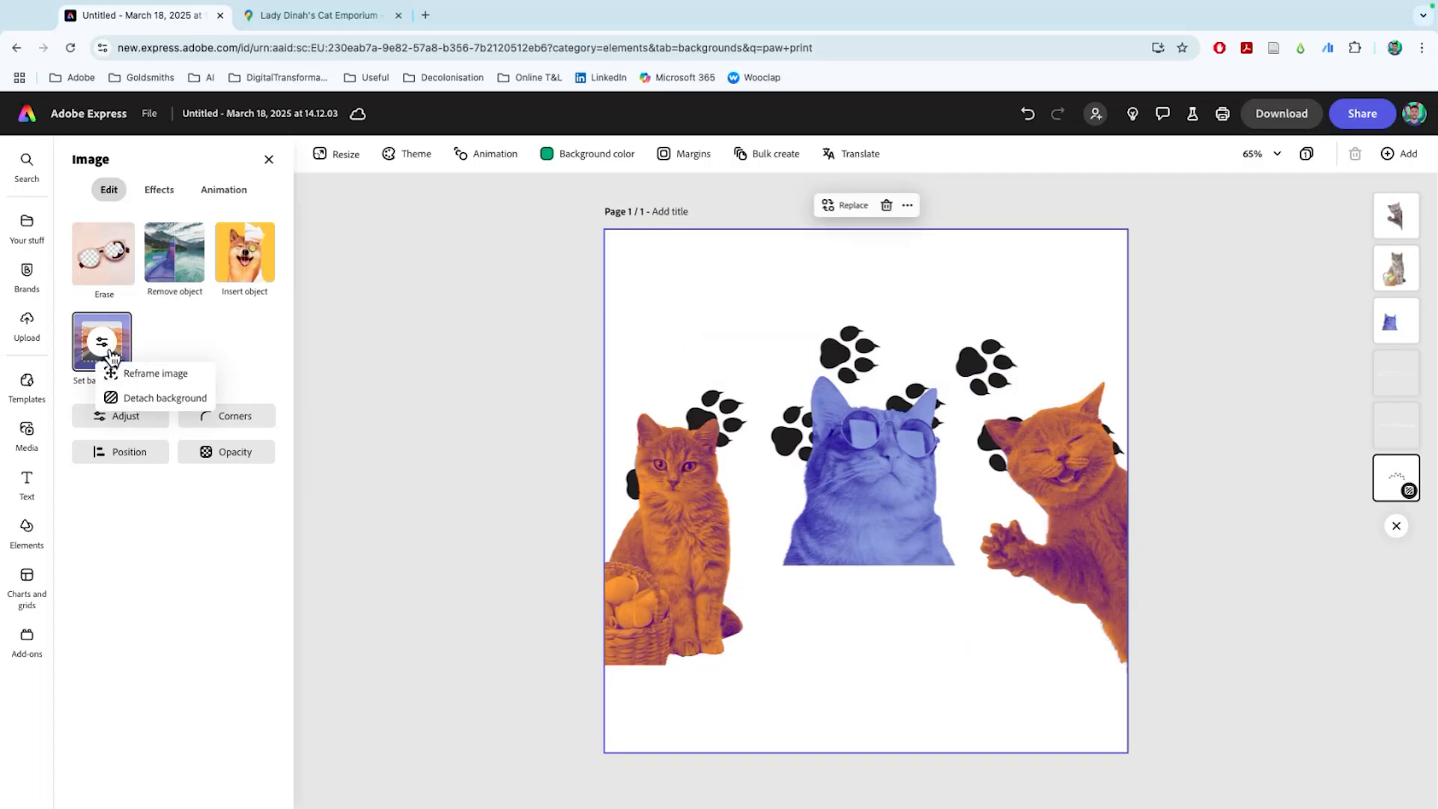
click(151, 401)
drag(944, 514, 927, 388)
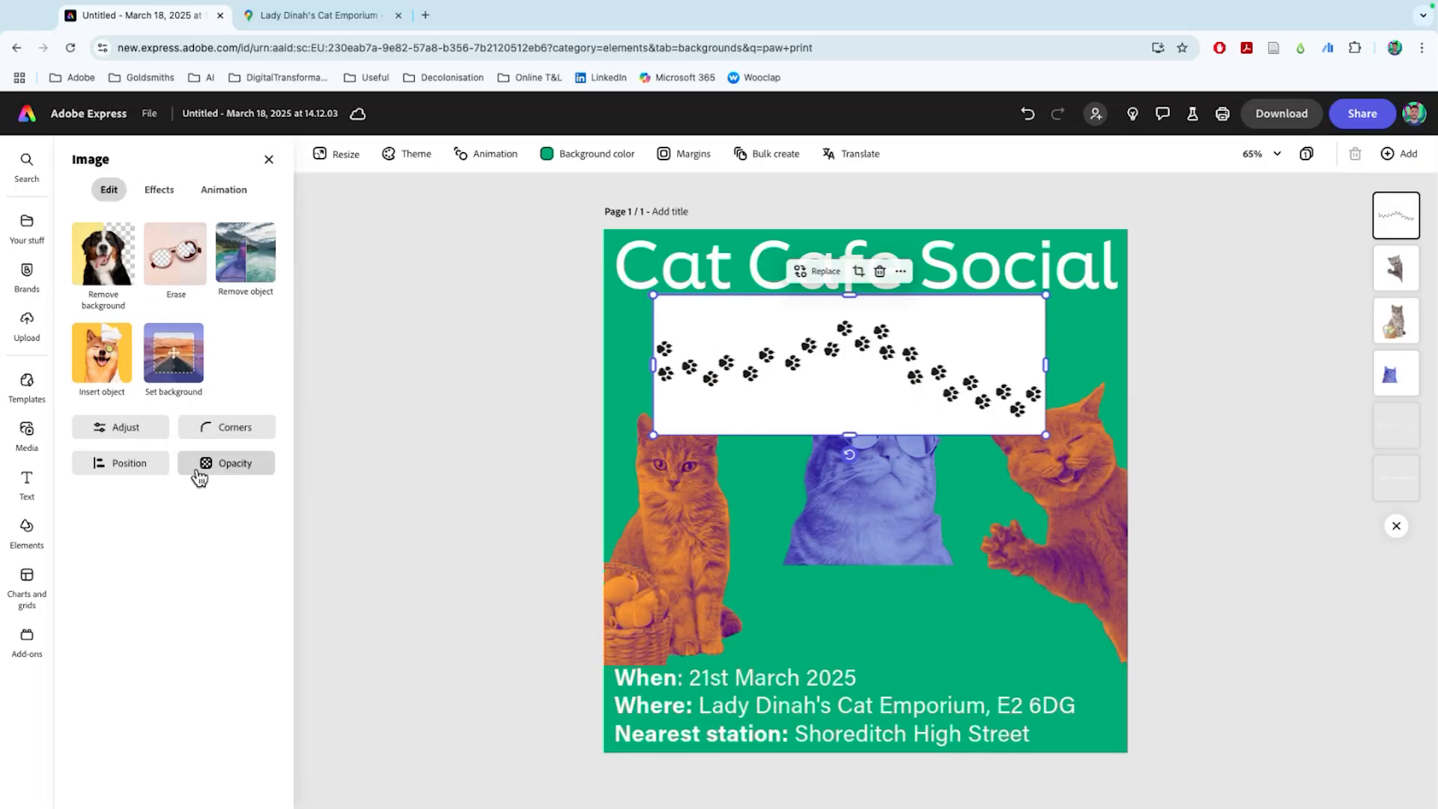
Try the Multiply and Screen blend modes on the paw print image and return it to Normal
click(229, 463)
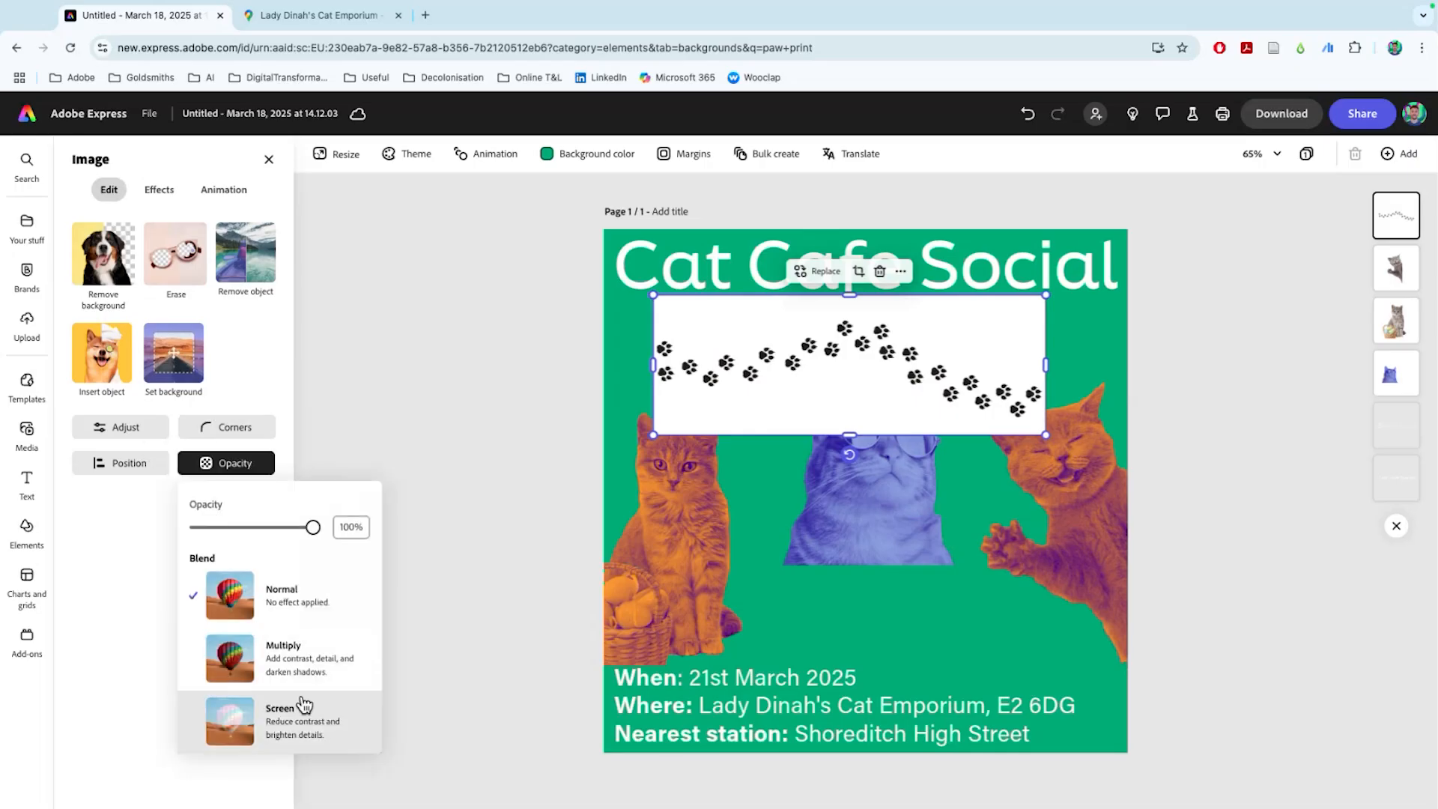
click(292, 676)
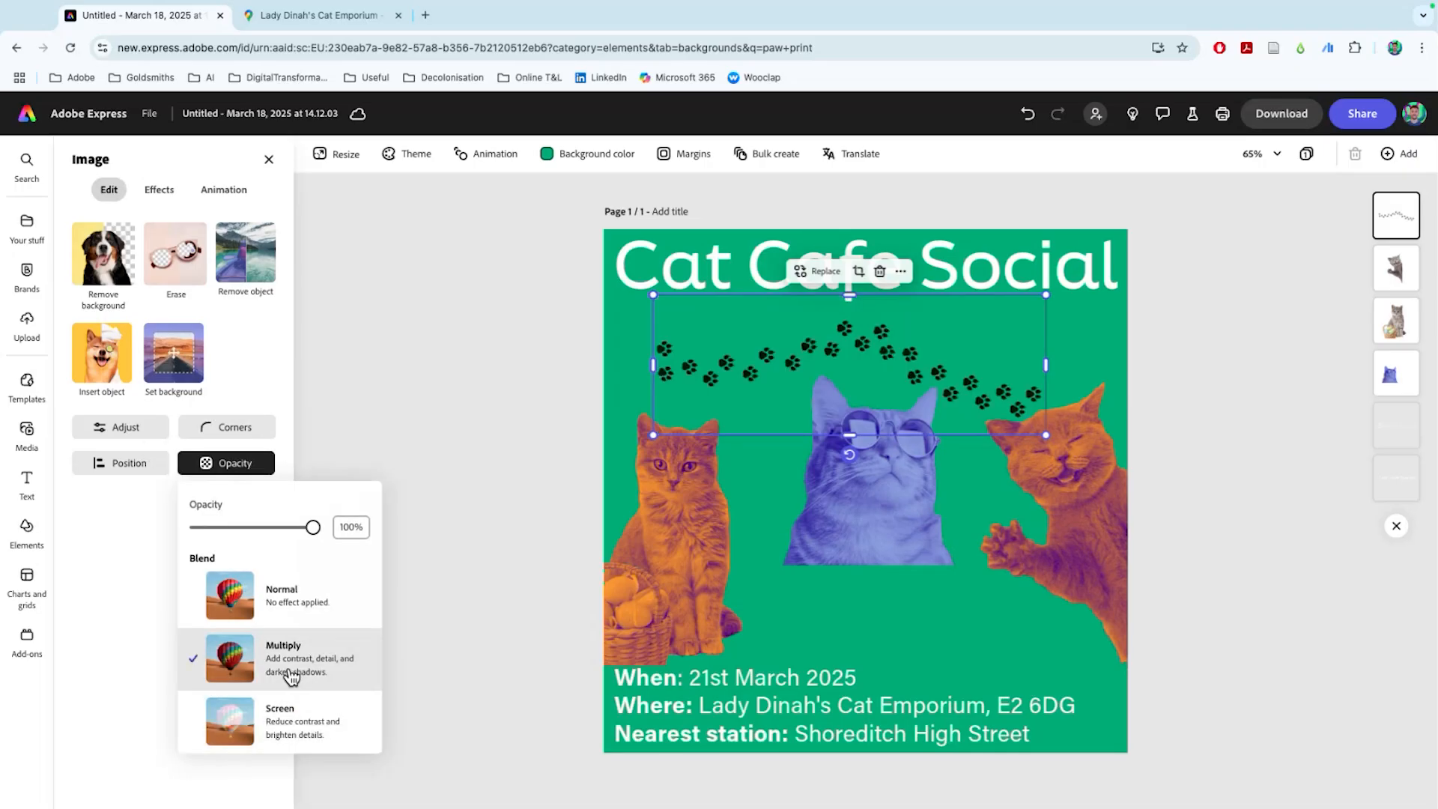
click(281, 716)
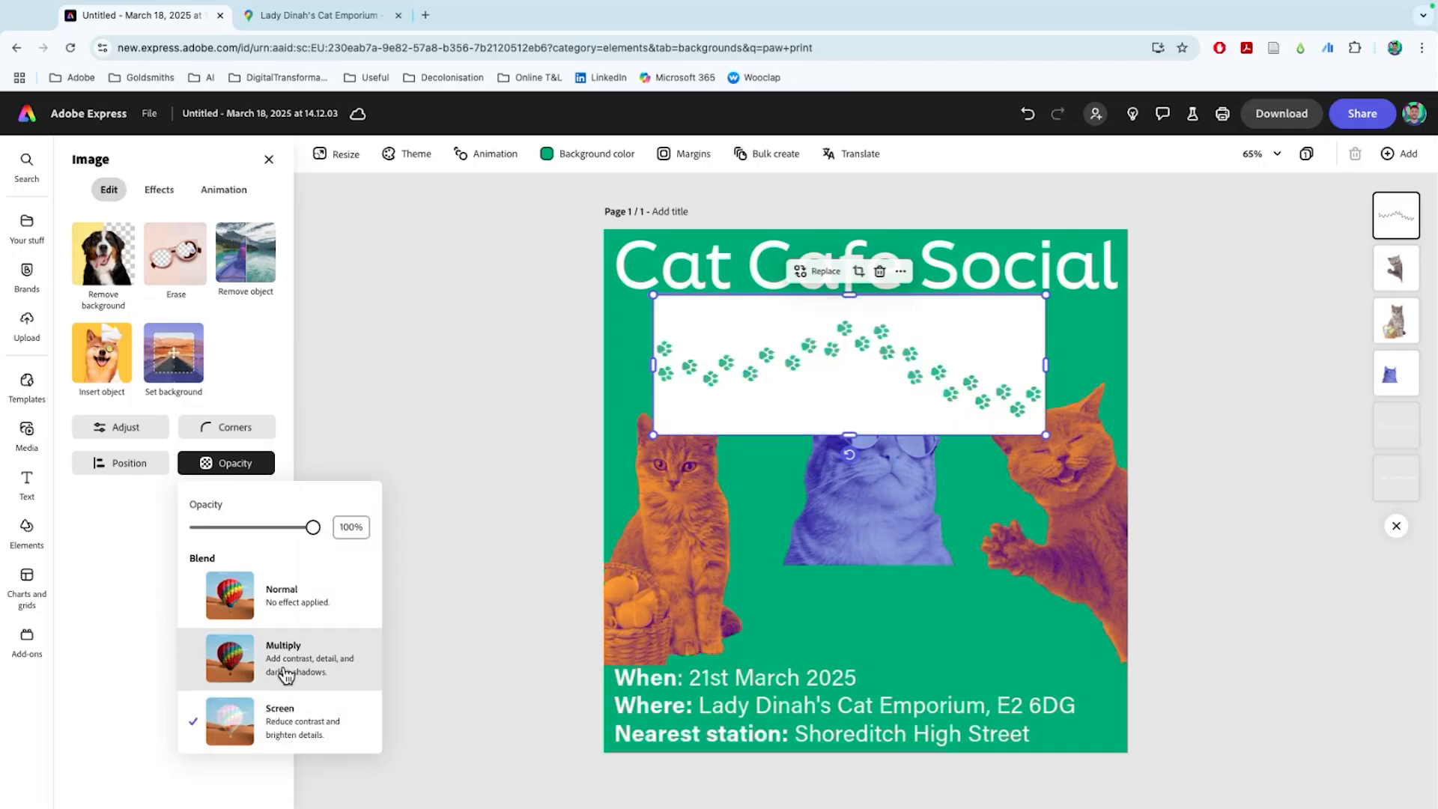
click(285, 675)
click(294, 599)
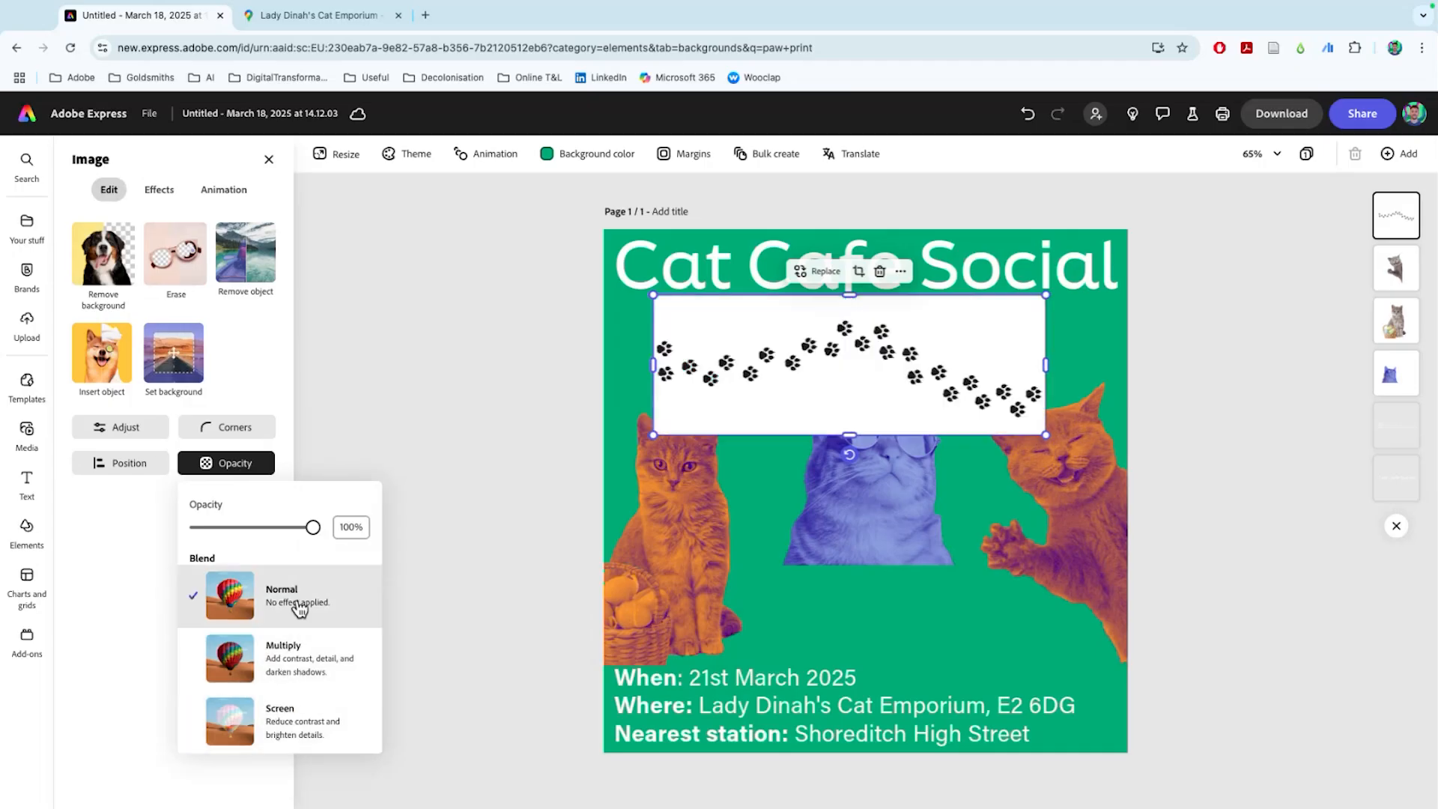
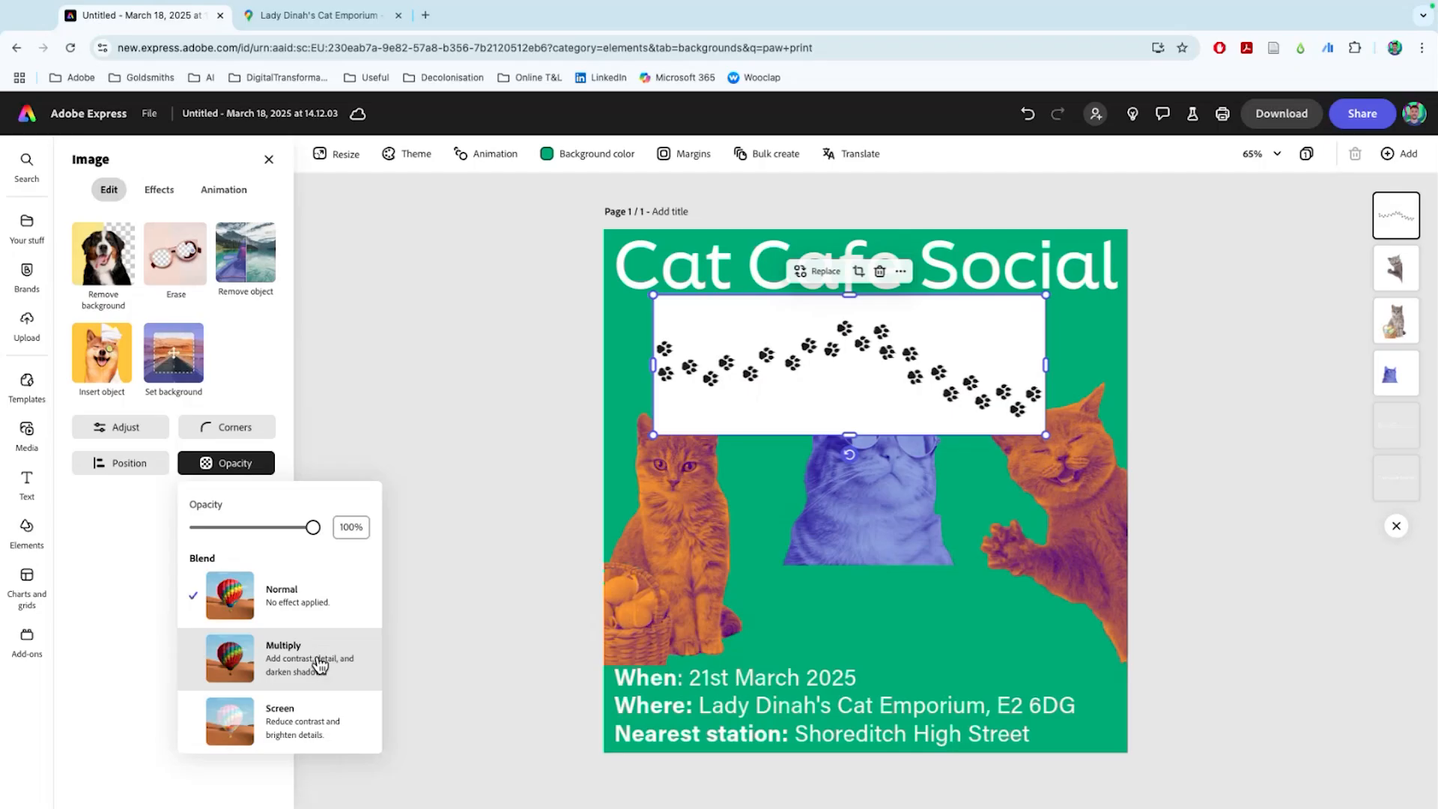
Compare Multiply with Screen on the paw print image and keep the Multiply blend mode
click(320, 665)
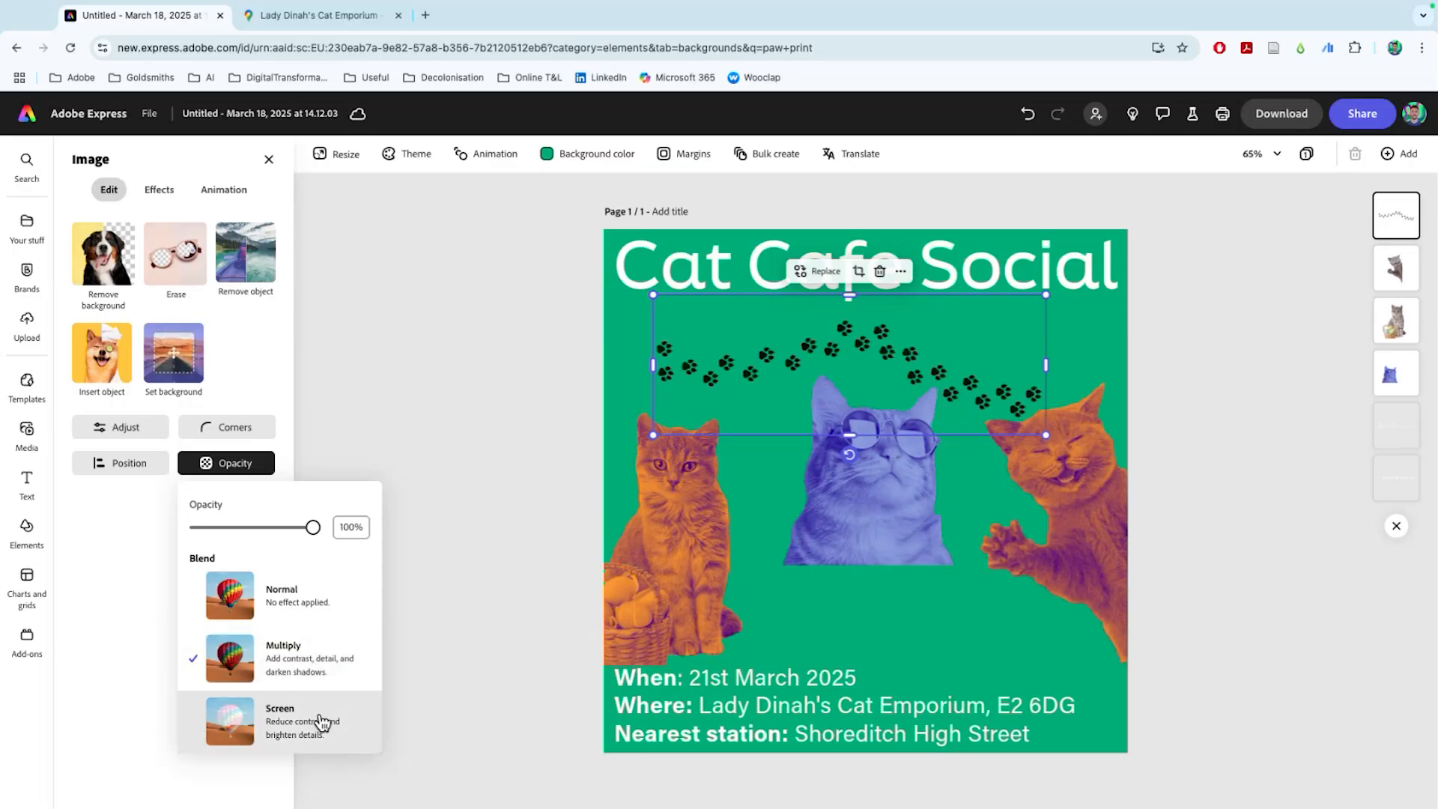
click(322, 723)
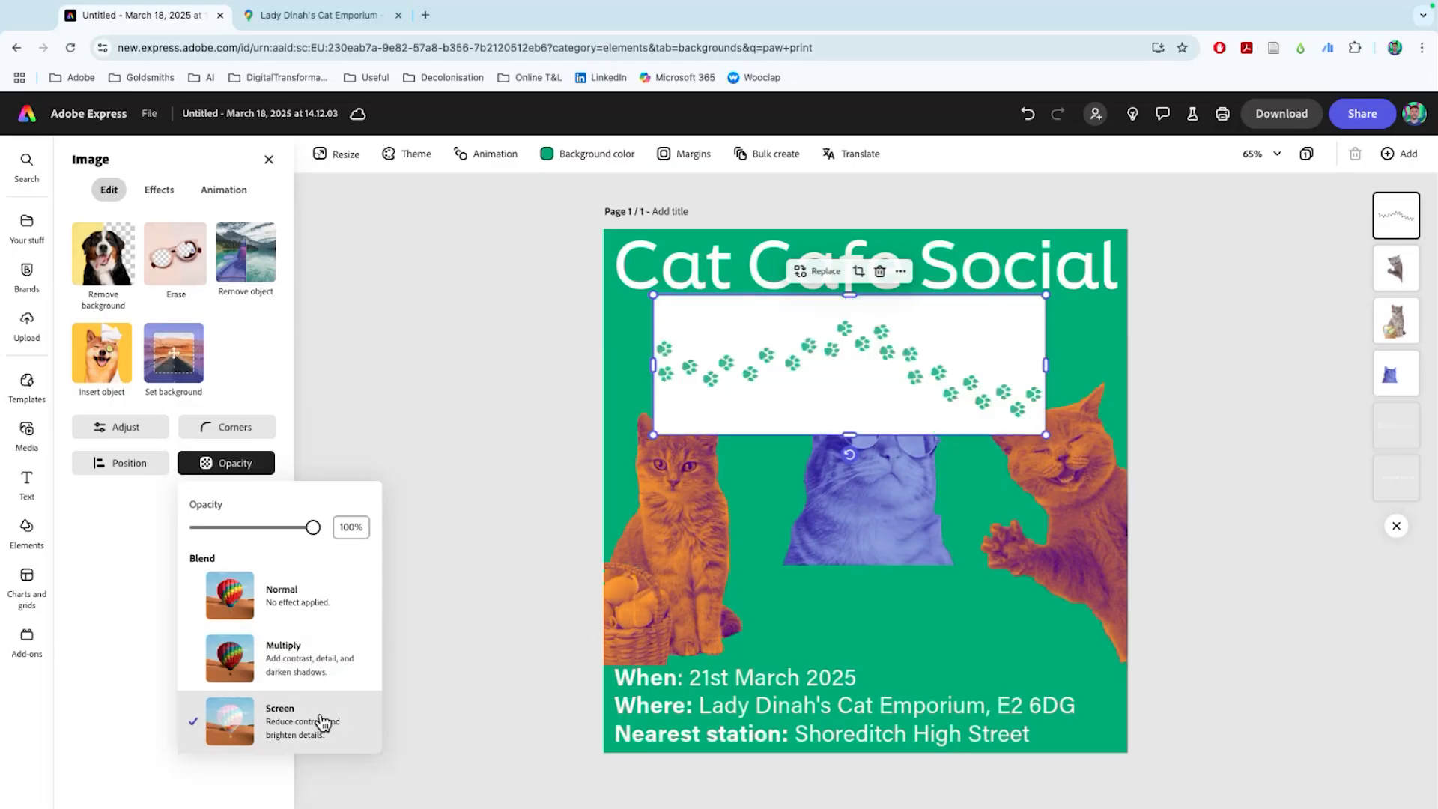
click(325, 653)
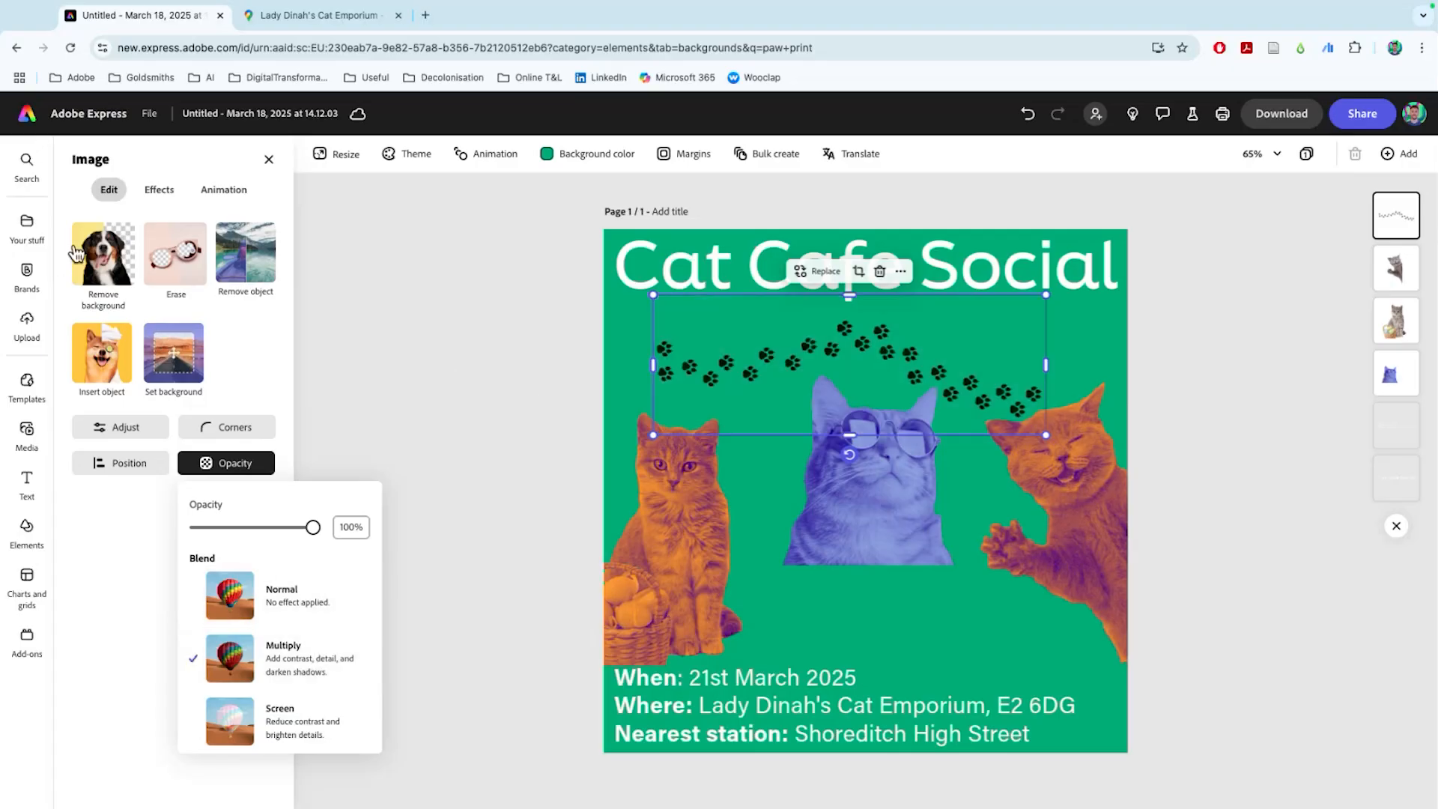
click(443, 364)
Lower the opacity of the paw print image partway so the prints look fainter against the green
click(674, 359)
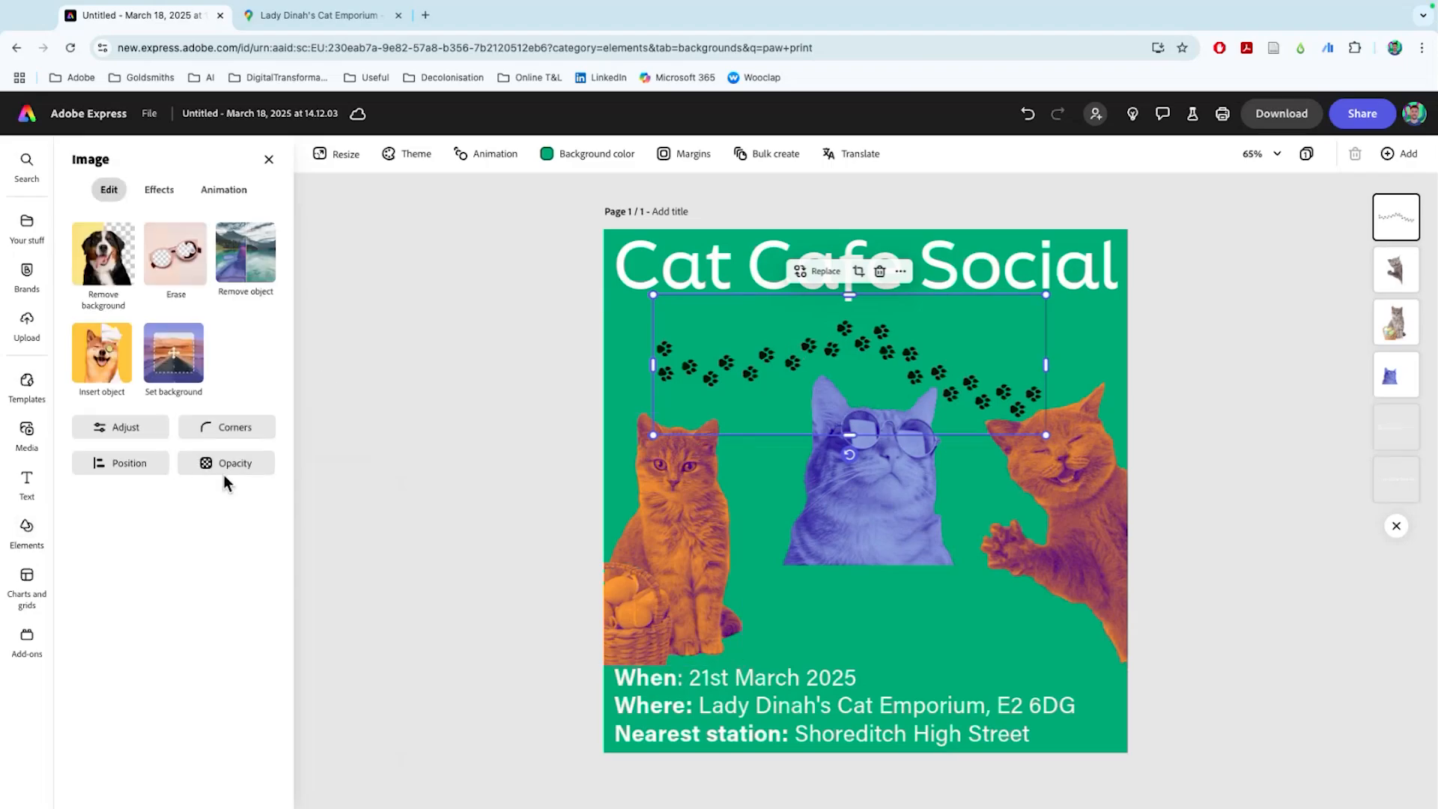
click(224, 463)
drag(316, 527, 264, 530)
click(131, 491)
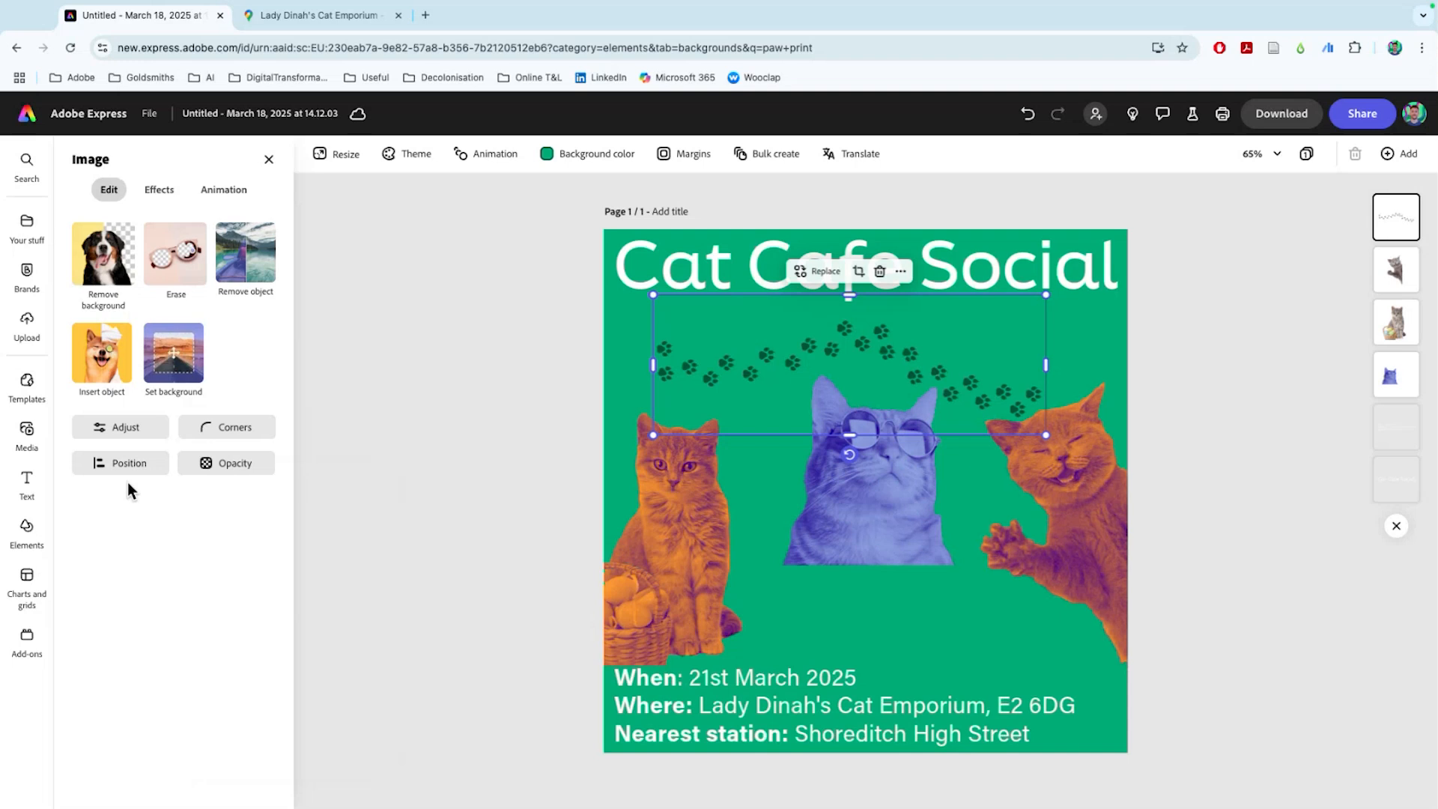
Apply a custom duotone to the paw print image with white #FFFFFF highlights and blue #0063FF shadows
click(157, 191)
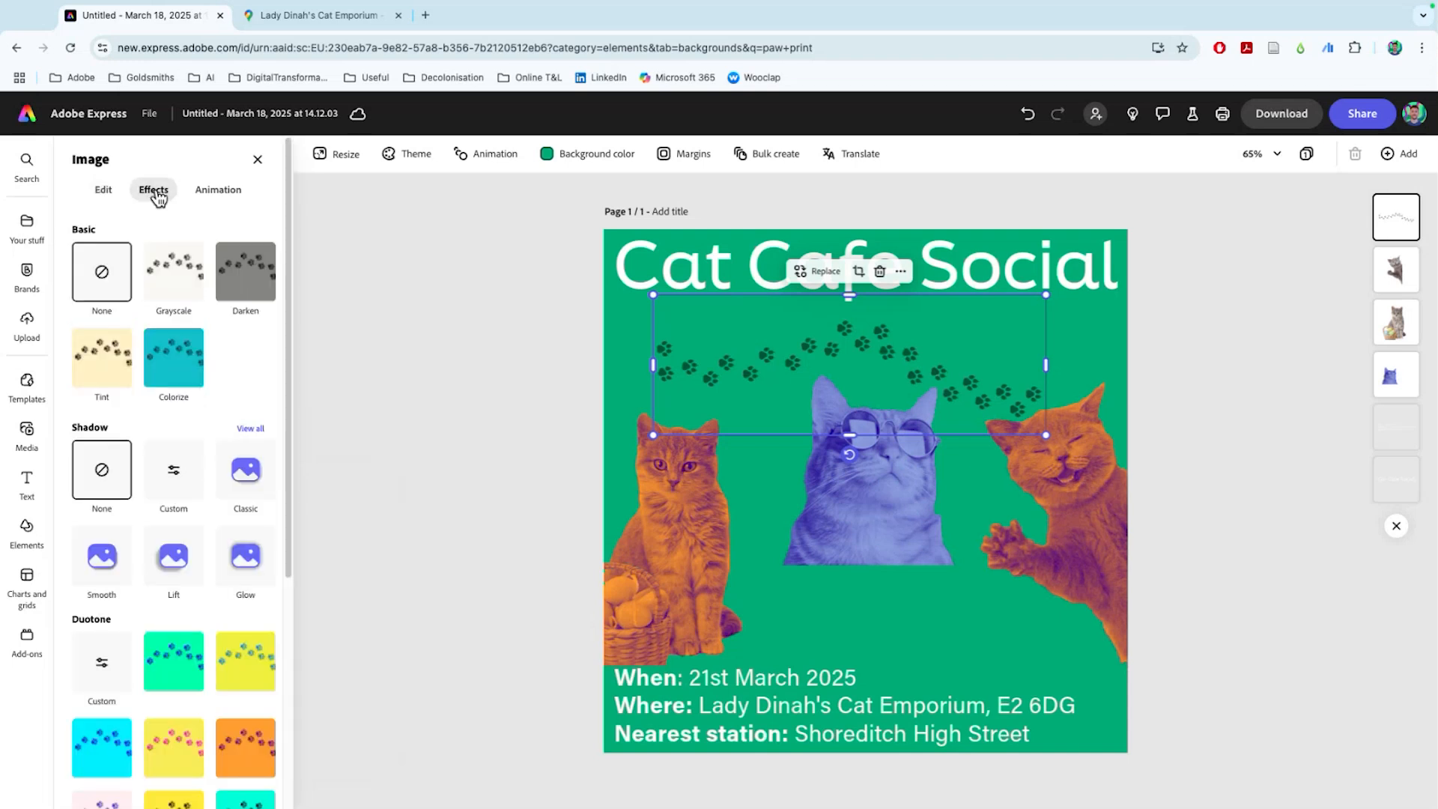
drag(285, 328, 325, 596)
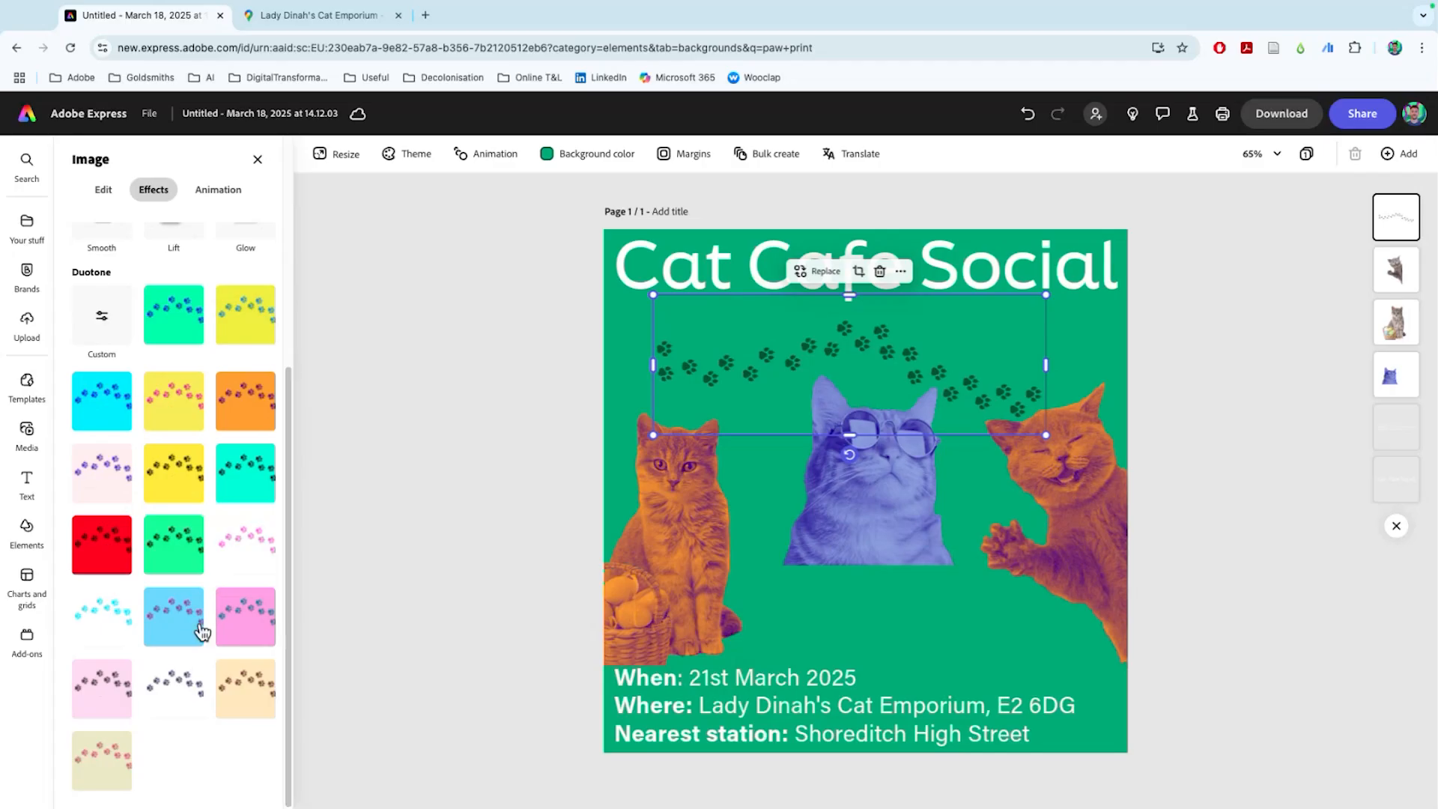
click(102, 312)
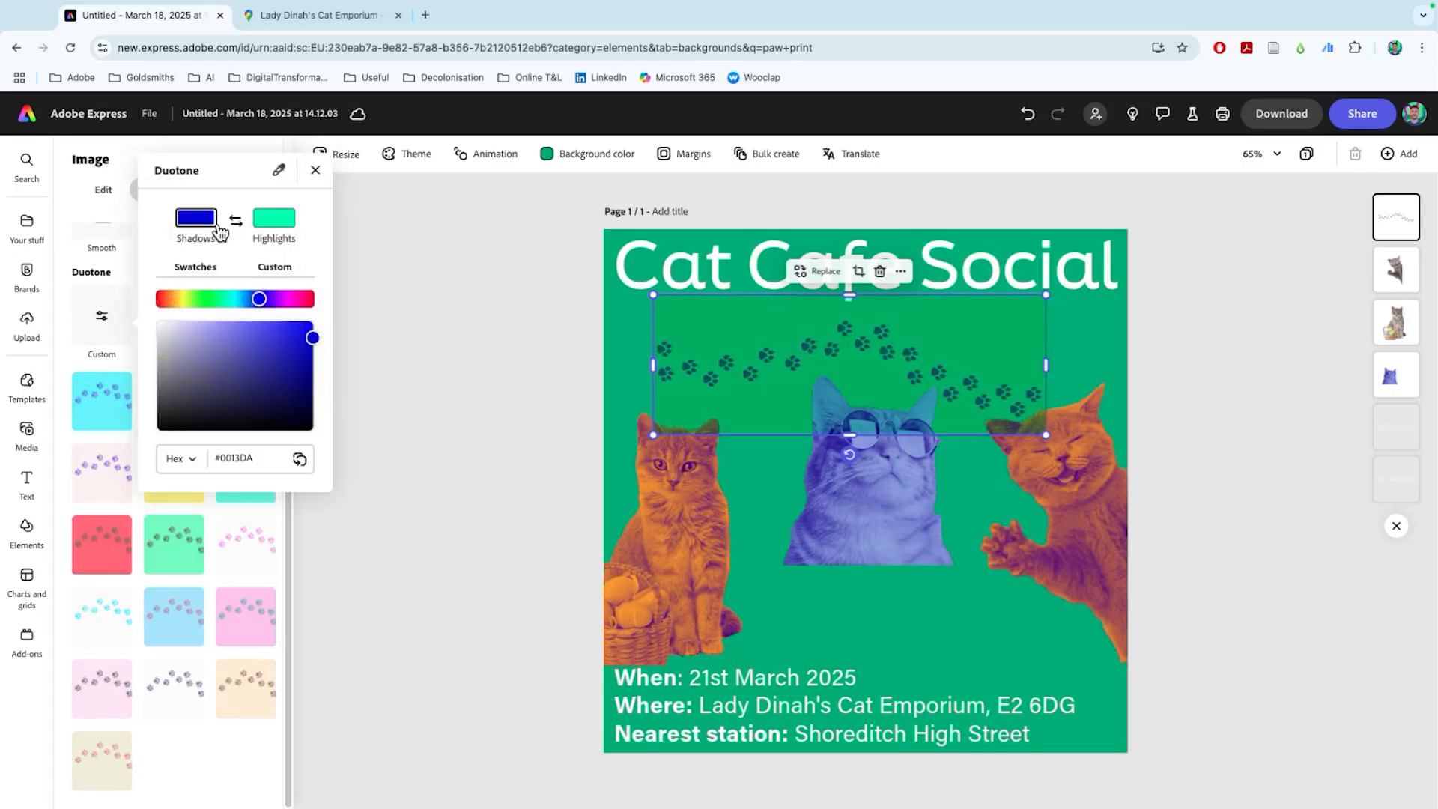
click(276, 219)
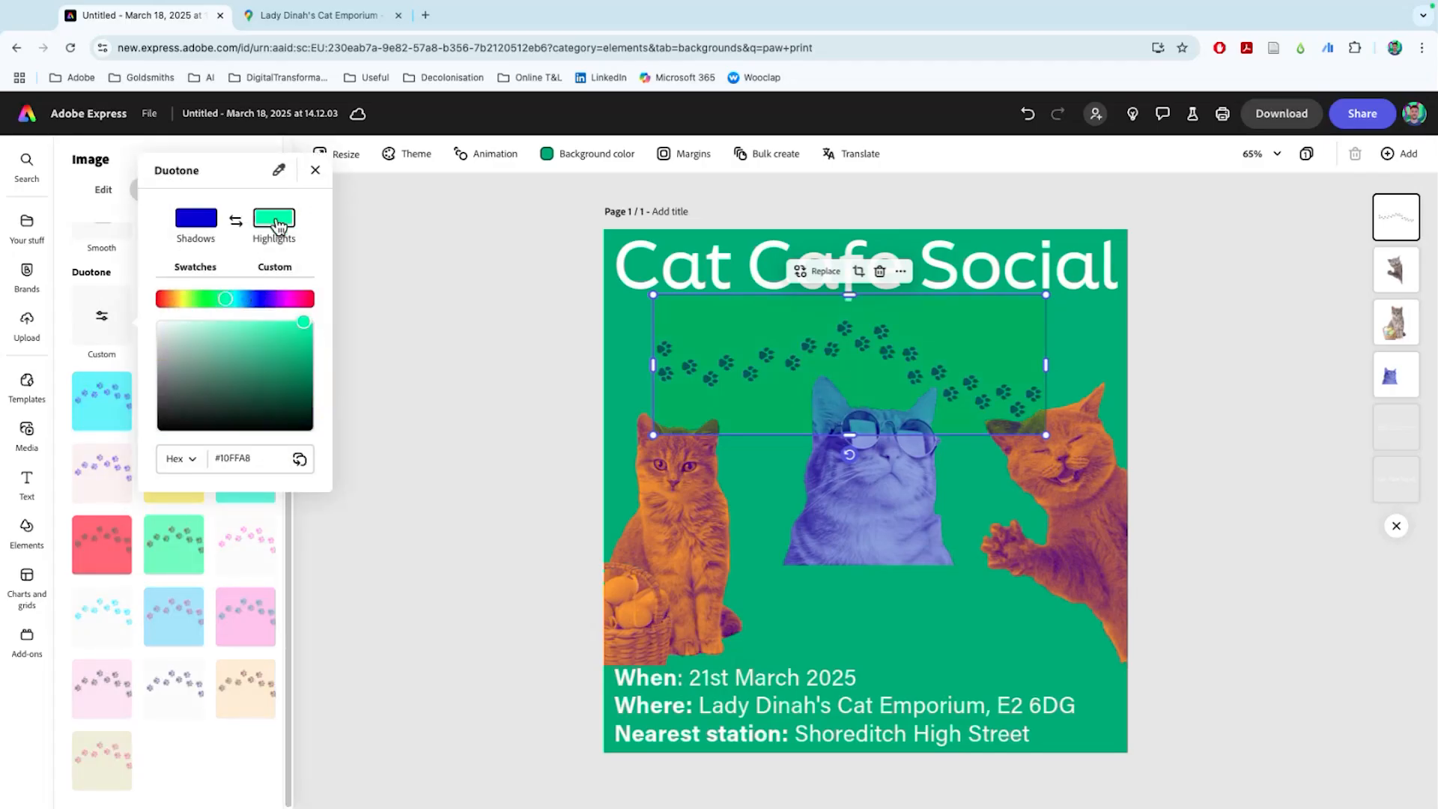
click(102, 315)
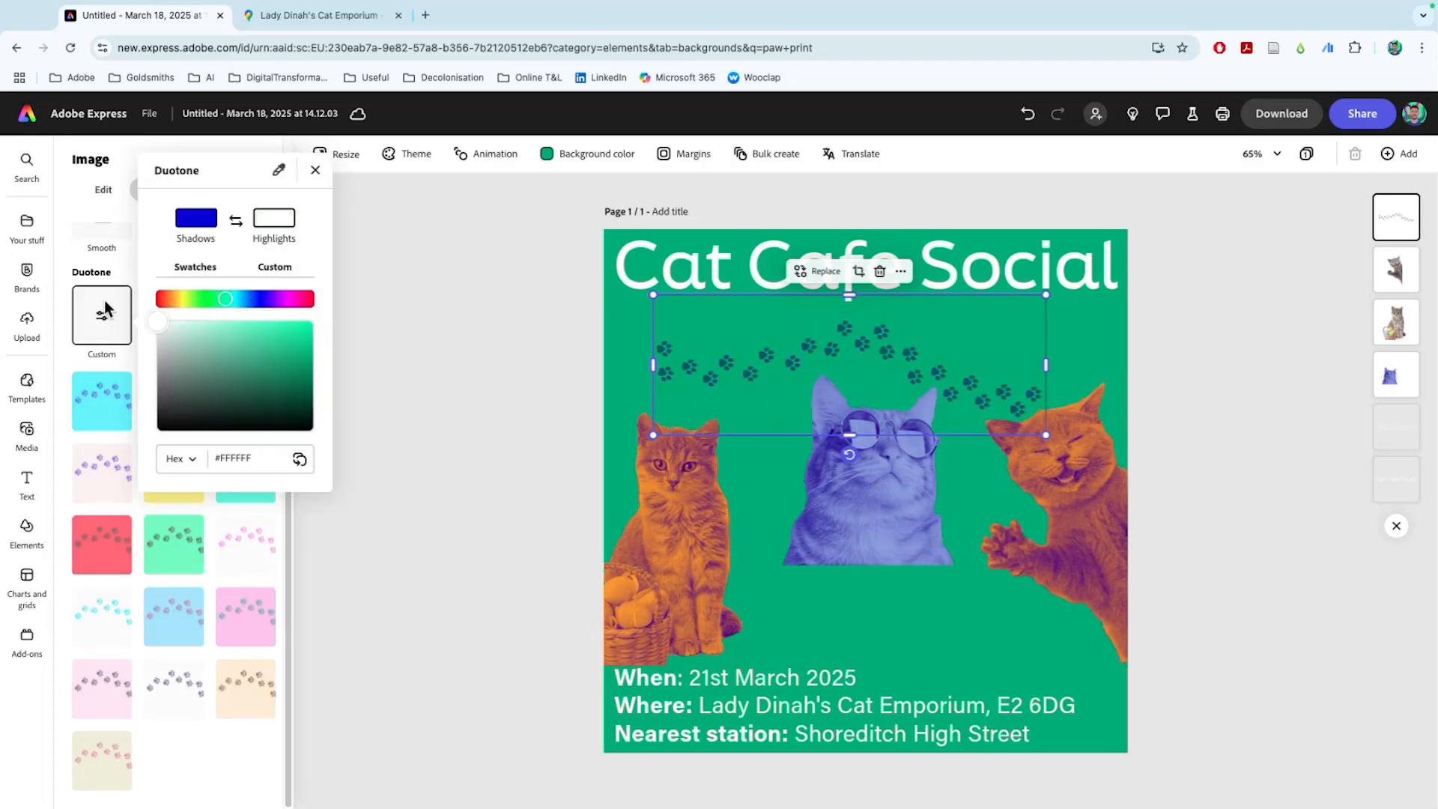
click(196, 222)
mouse_move(237, 310)
mouse_down()
mouse_move(215, 303)
mouse_move(283, 304)
mouse_move(210, 306)
mouse_move(250, 301)
mouse_up()
drag(315, 346, 256, 296)
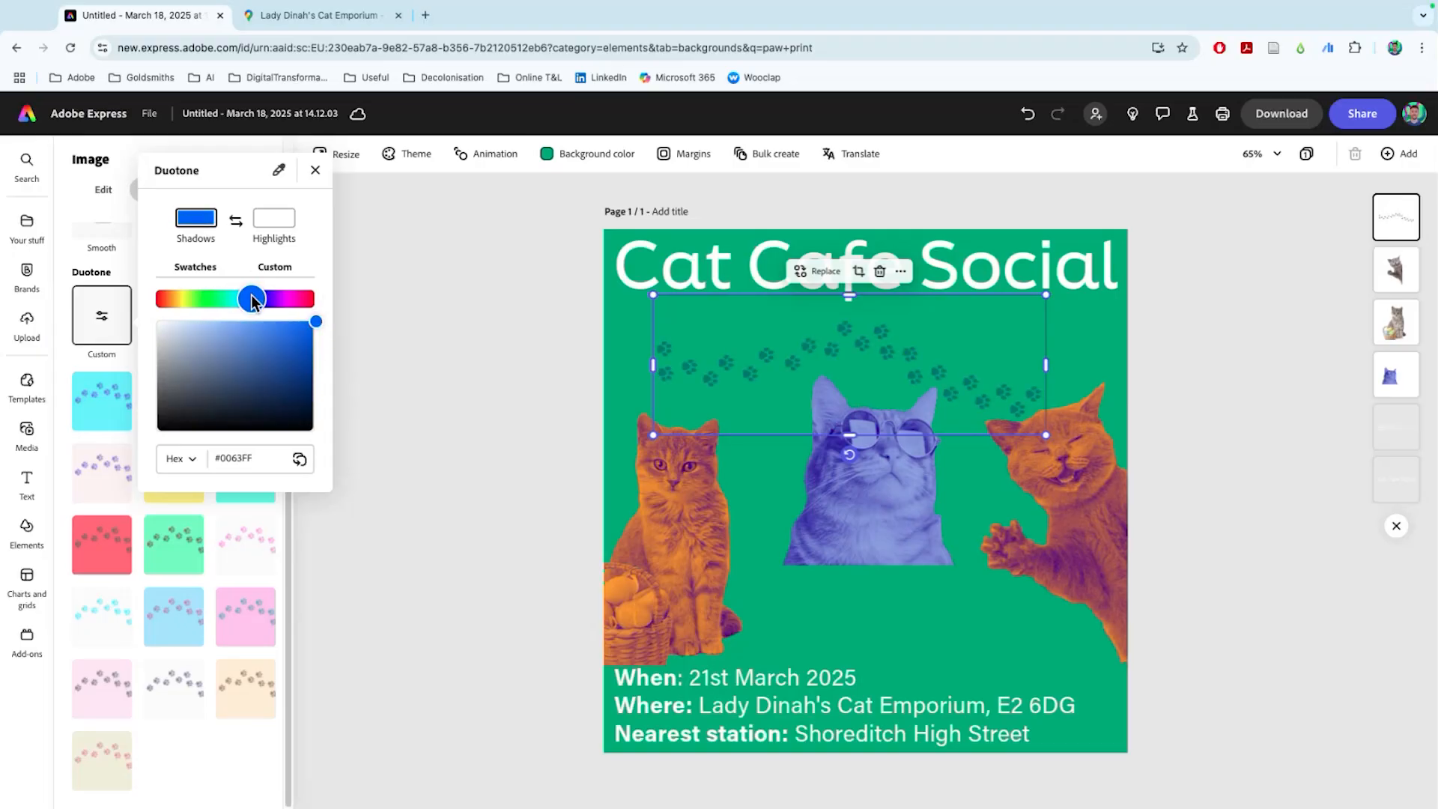
click(748, 382)
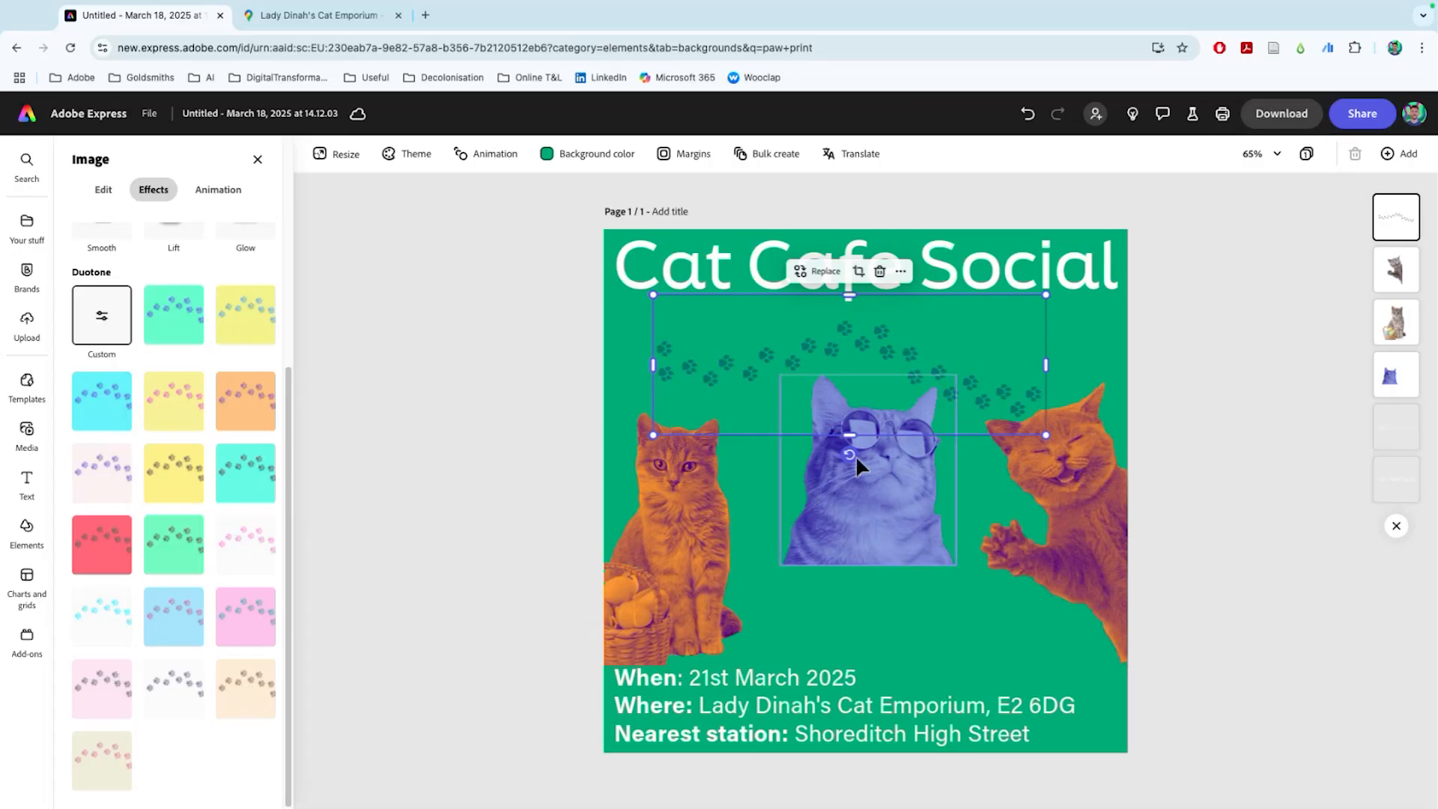
Rotate the paw print trail to run diagonally up to the right and enlarge it across the whole page
drag(851, 457, 943, 453)
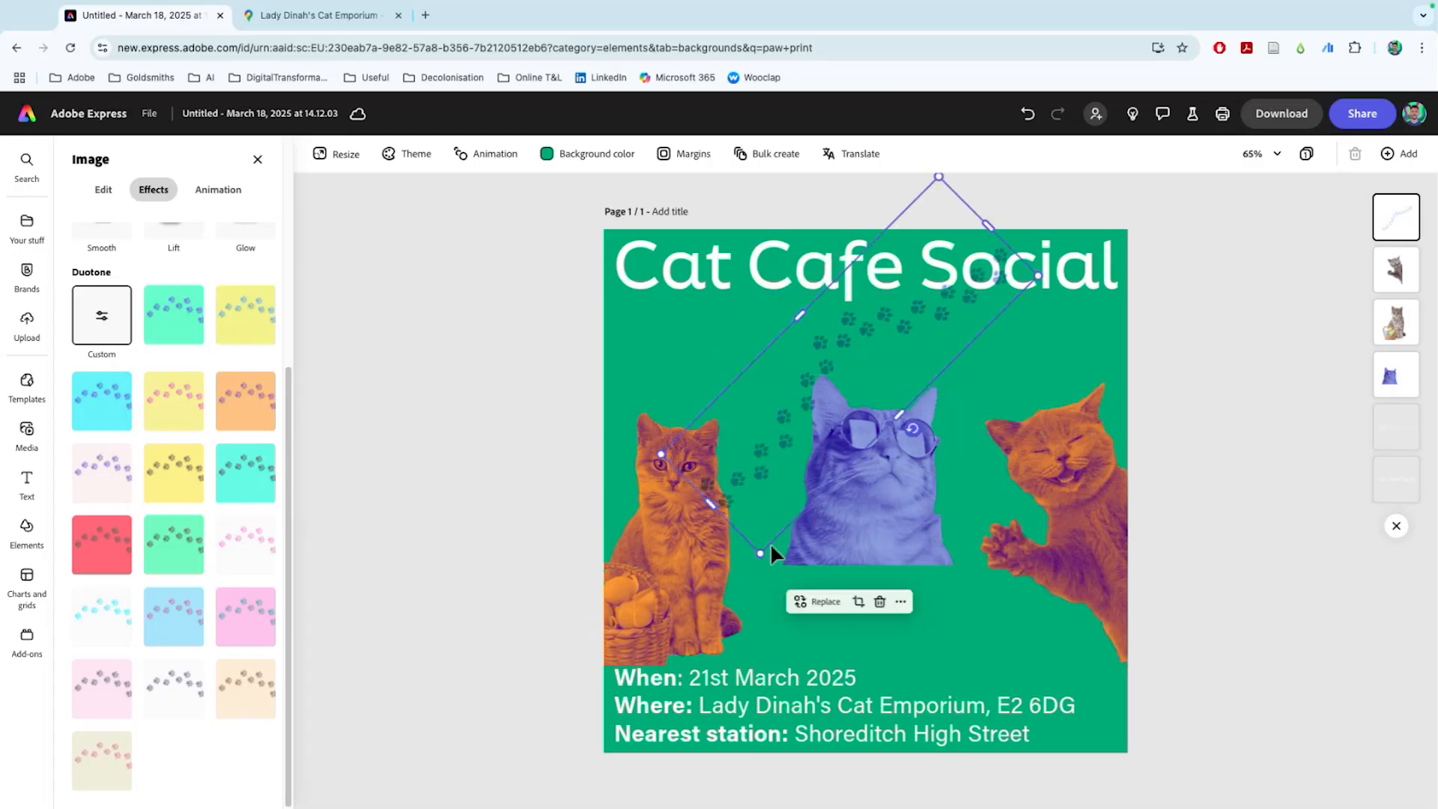
drag(761, 550, 651, 780)
drag(973, 342, 1056, 280)
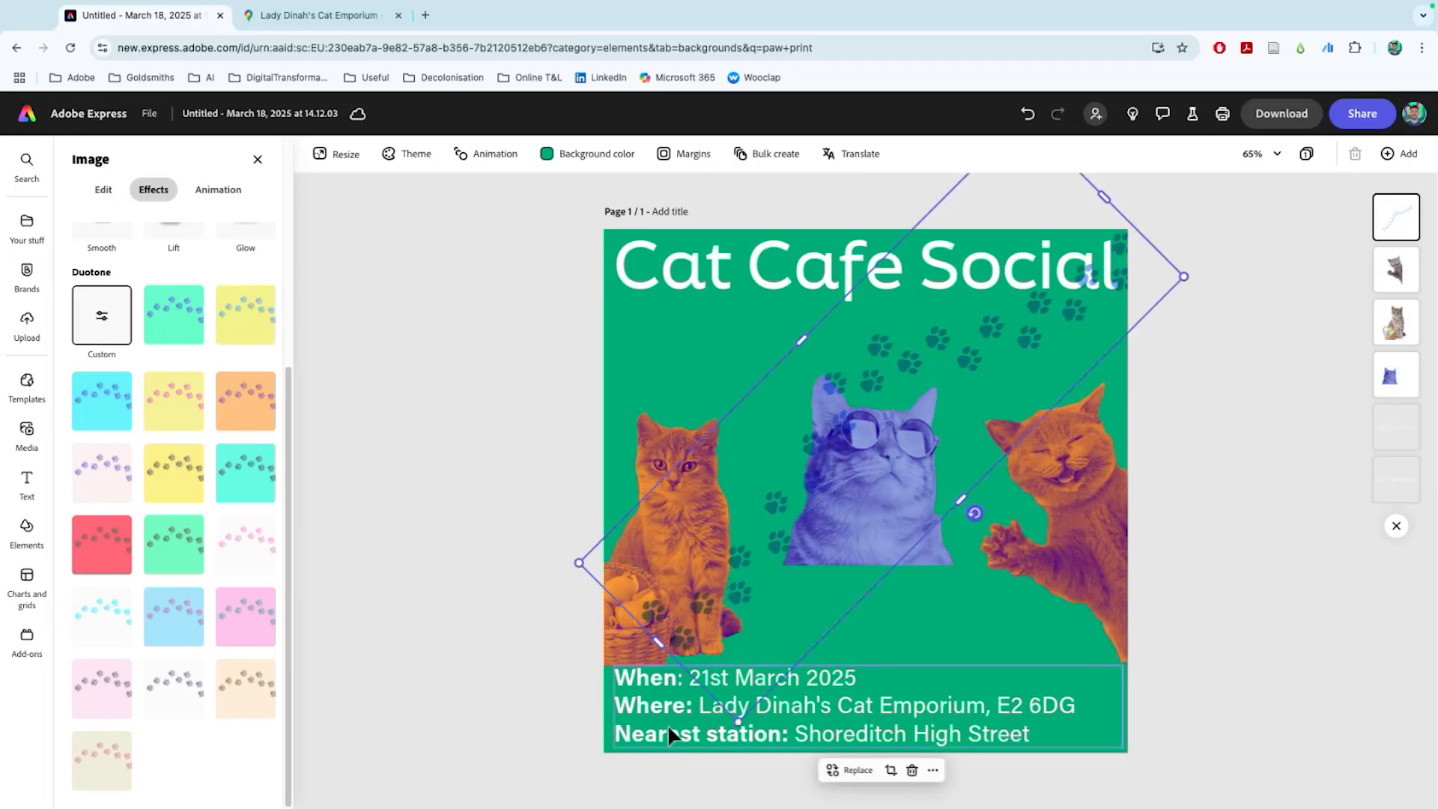
drag(742, 722, 674, 806)
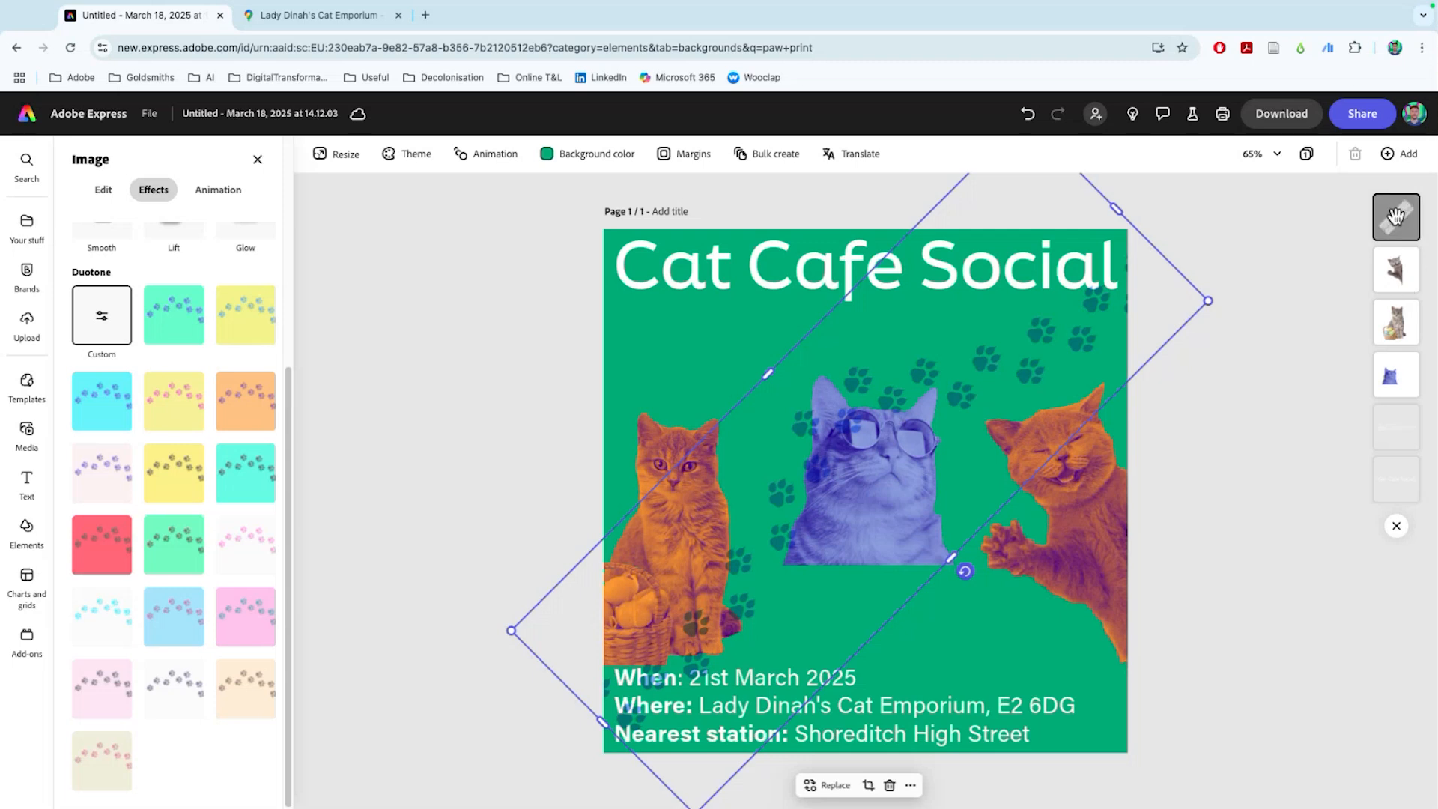
Send the paw print image to the back of the layer stack and shift it towards the page's upper-left corner
drag(1403, 247, 1382, 481)
click(1205, 422)
click(1013, 352)
click(1201, 406)
drag(1032, 369, 959, 309)
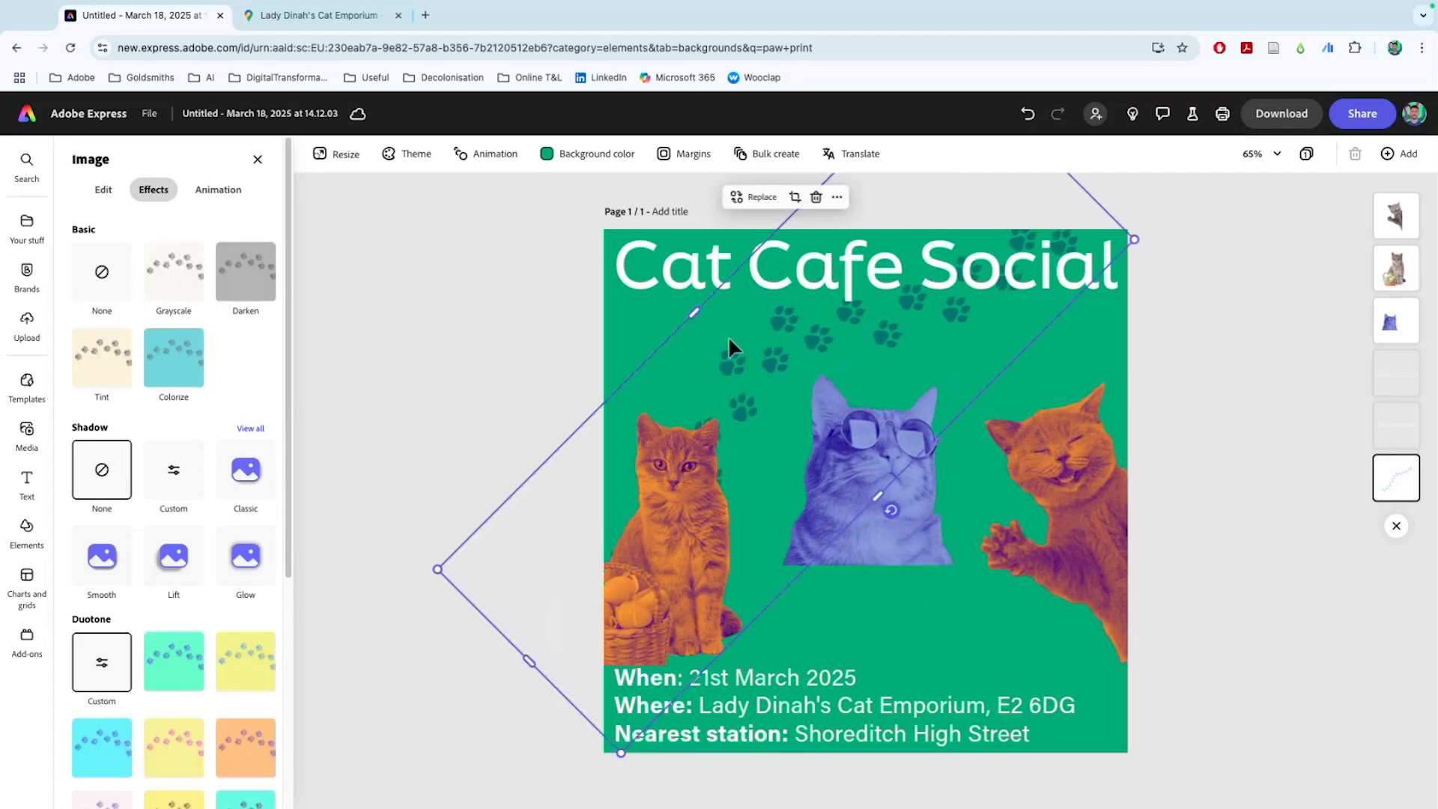
drag(782, 347, 748, 333)
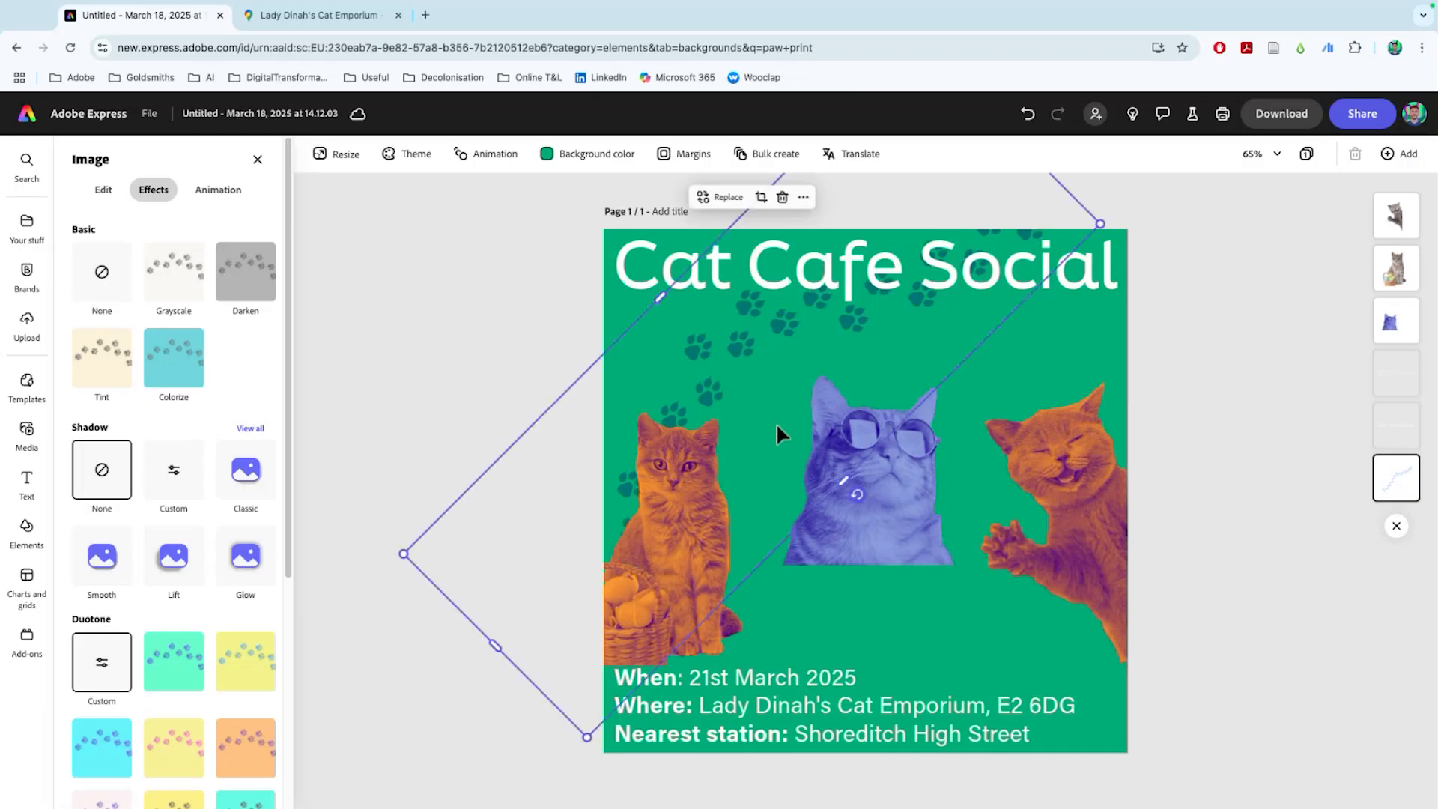
Delete the three cat cutouts from the page
click(709, 524)
key(Delete)
click(927, 492)
key(Delete)
click(1041, 484)
key(Delete)
Fine-tune the diagonal paw trail's position and place a duplicate of it across the lower-right part of the page
drag(670, 384, 655, 403)
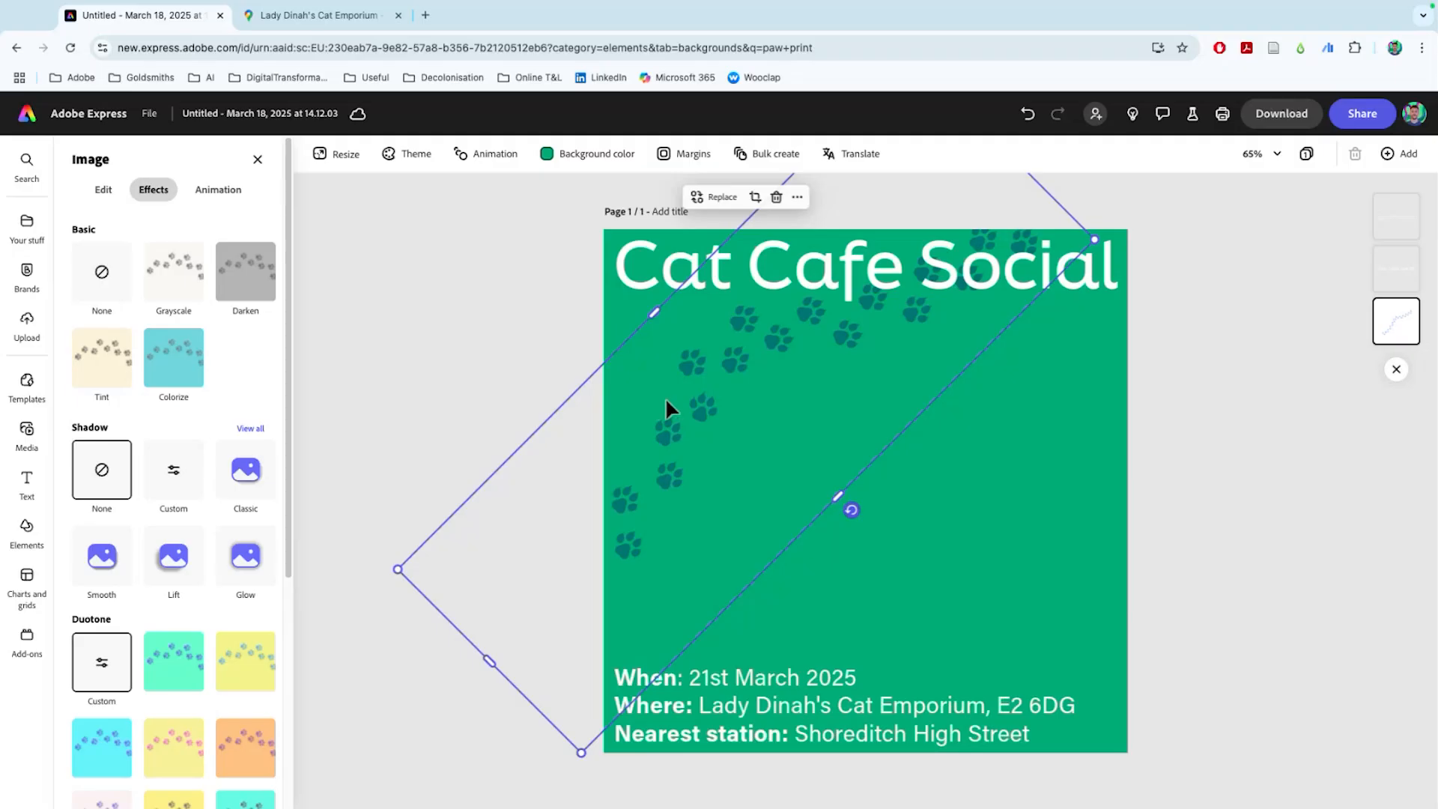
drag(707, 388, 854, 536)
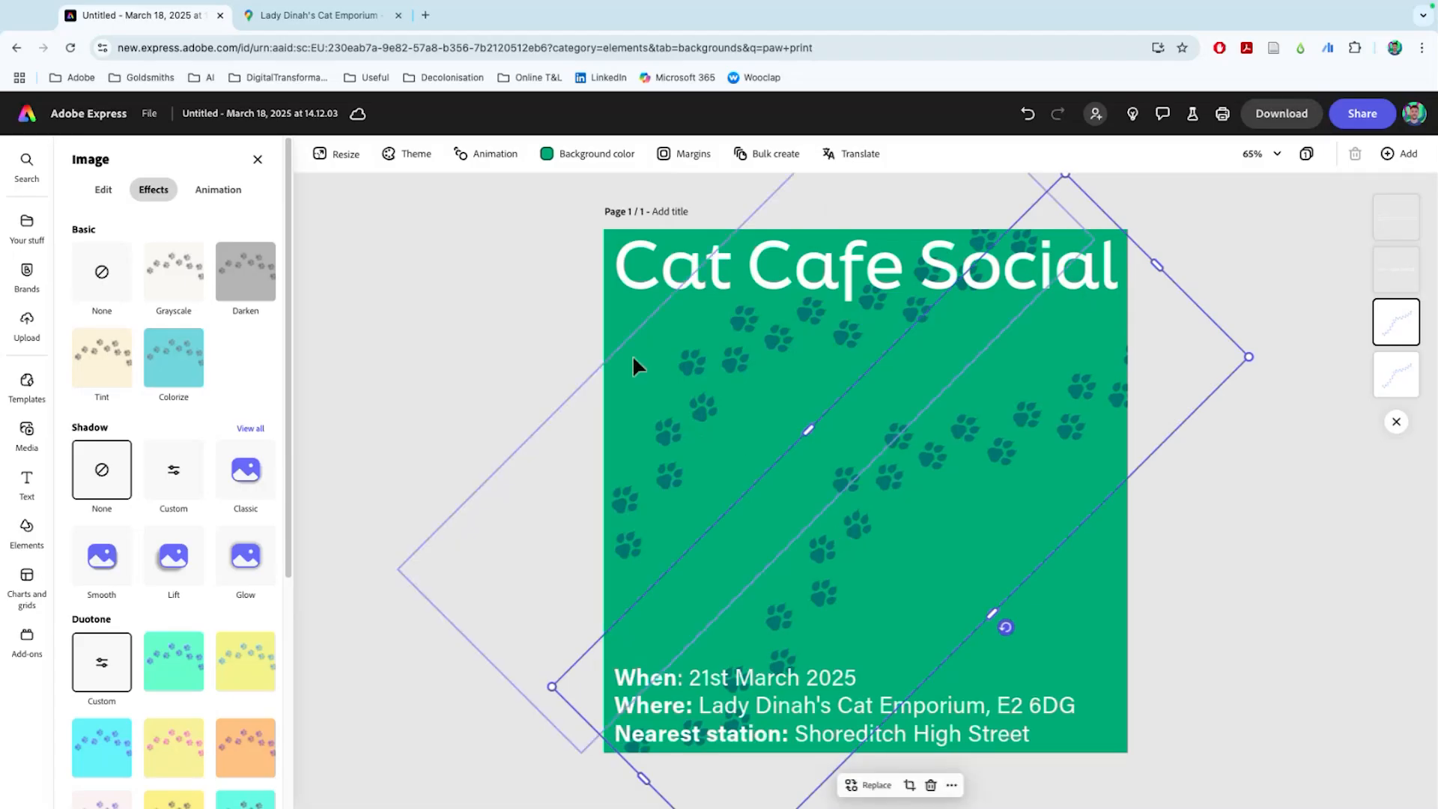
drag(1044, 554, 1066, 573)
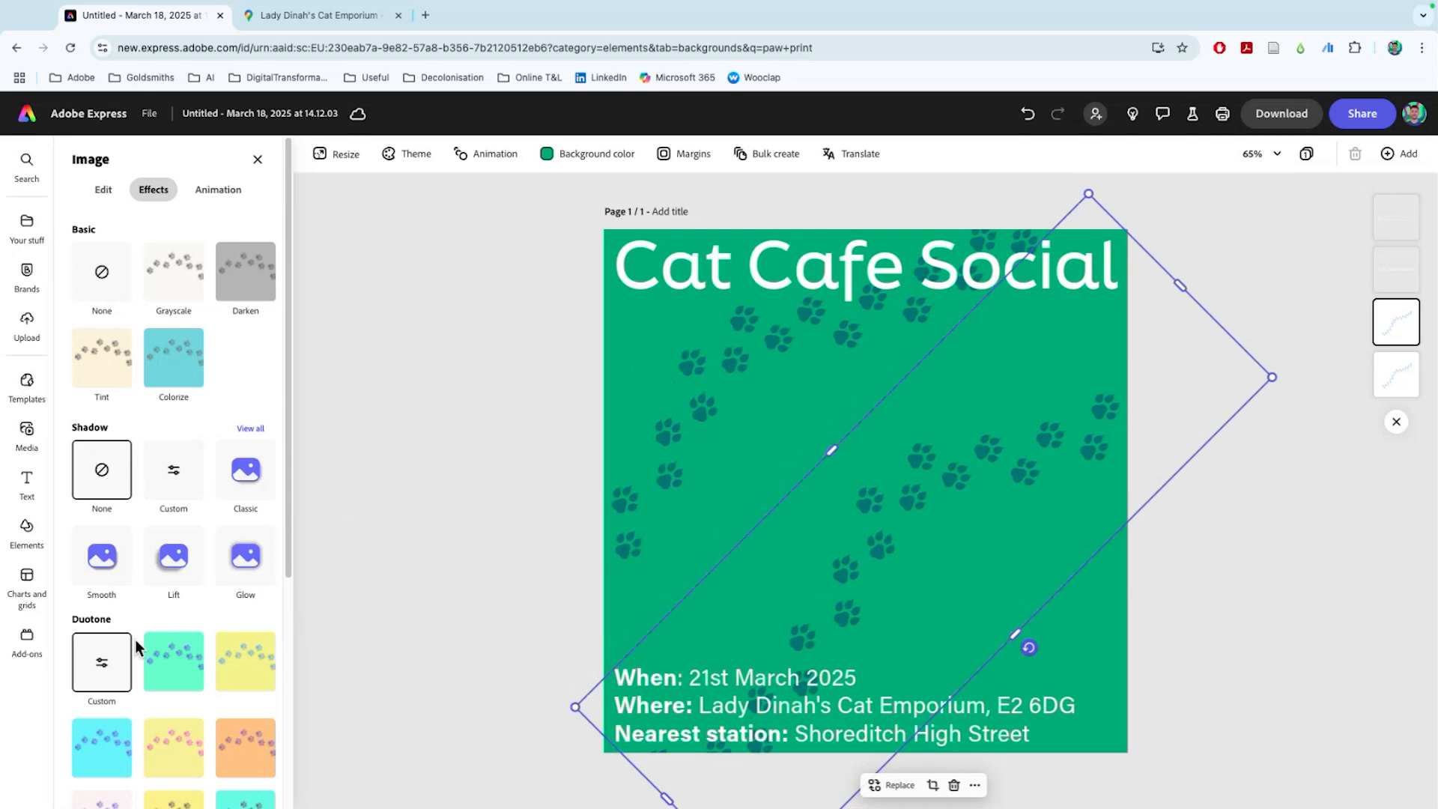
Give the duplicated paw trail a custom duotone in a darker blue shade
click(114, 662)
drag(248, 609, 279, 631)
click(605, 493)
Shrink the duplicated paw trail into the page's lower-right corner and shift the larger trail to the page's centre
drag(1272, 377, 1118, 450)
drag(899, 525, 1081, 570)
drag(744, 398, 837, 427)
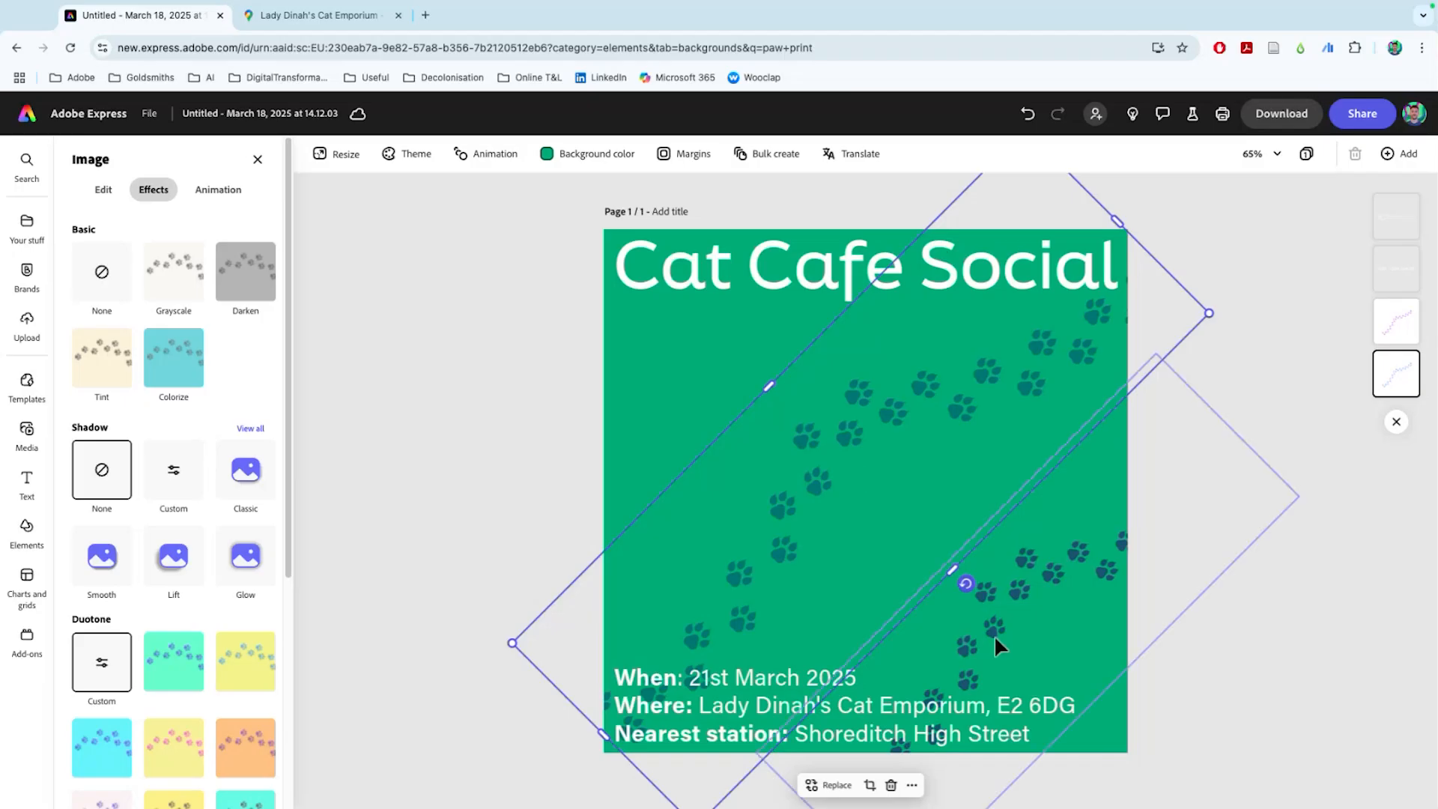
Place a duplicate of the smaller paw trail in the page's upper-left corner, turned around to run up to the right
alt+drag(1002, 582, 650, 352)
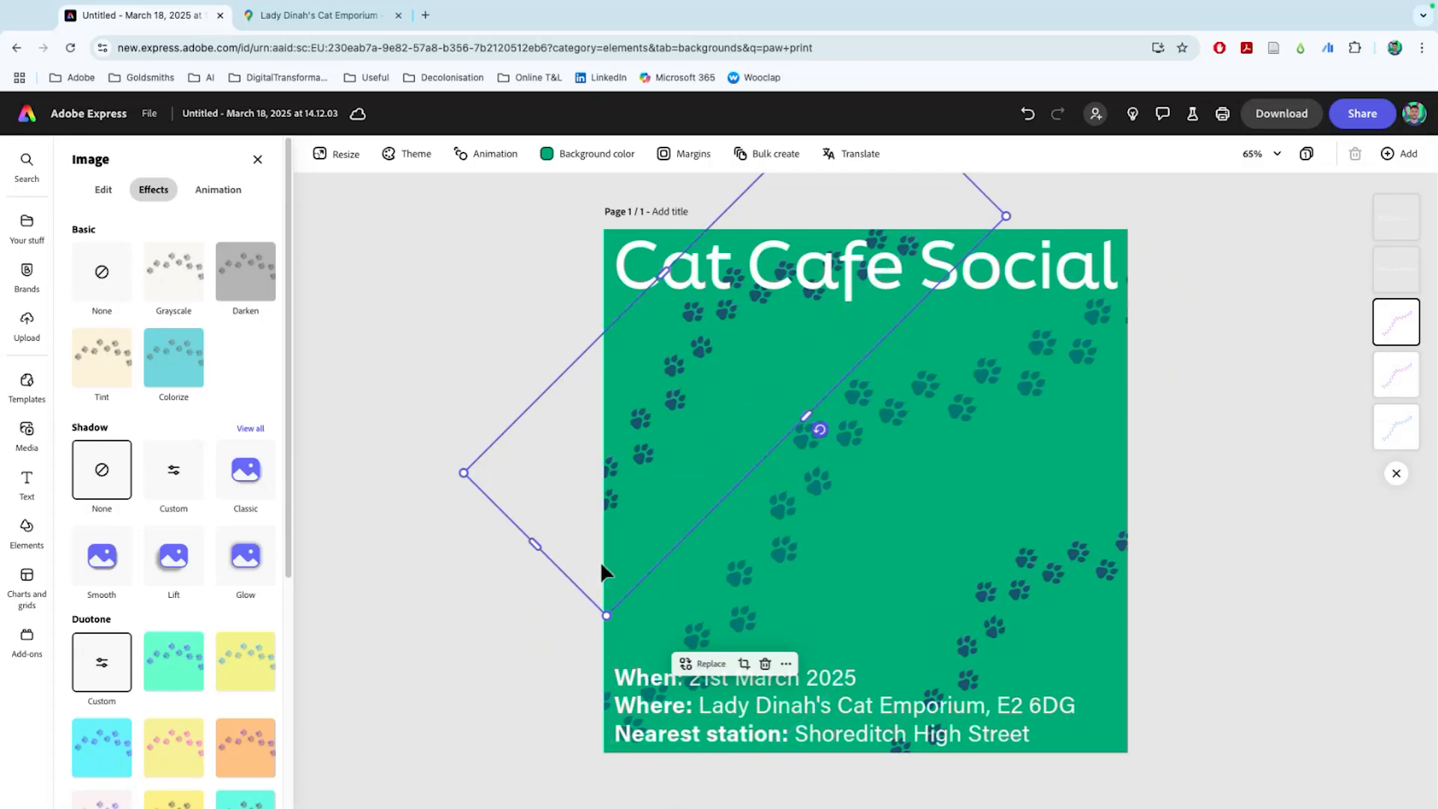
drag(820, 433, 866, 424)
drag(703, 373, 700, 382)
drag(836, 429, 628, 271)
drag(740, 398, 678, 379)
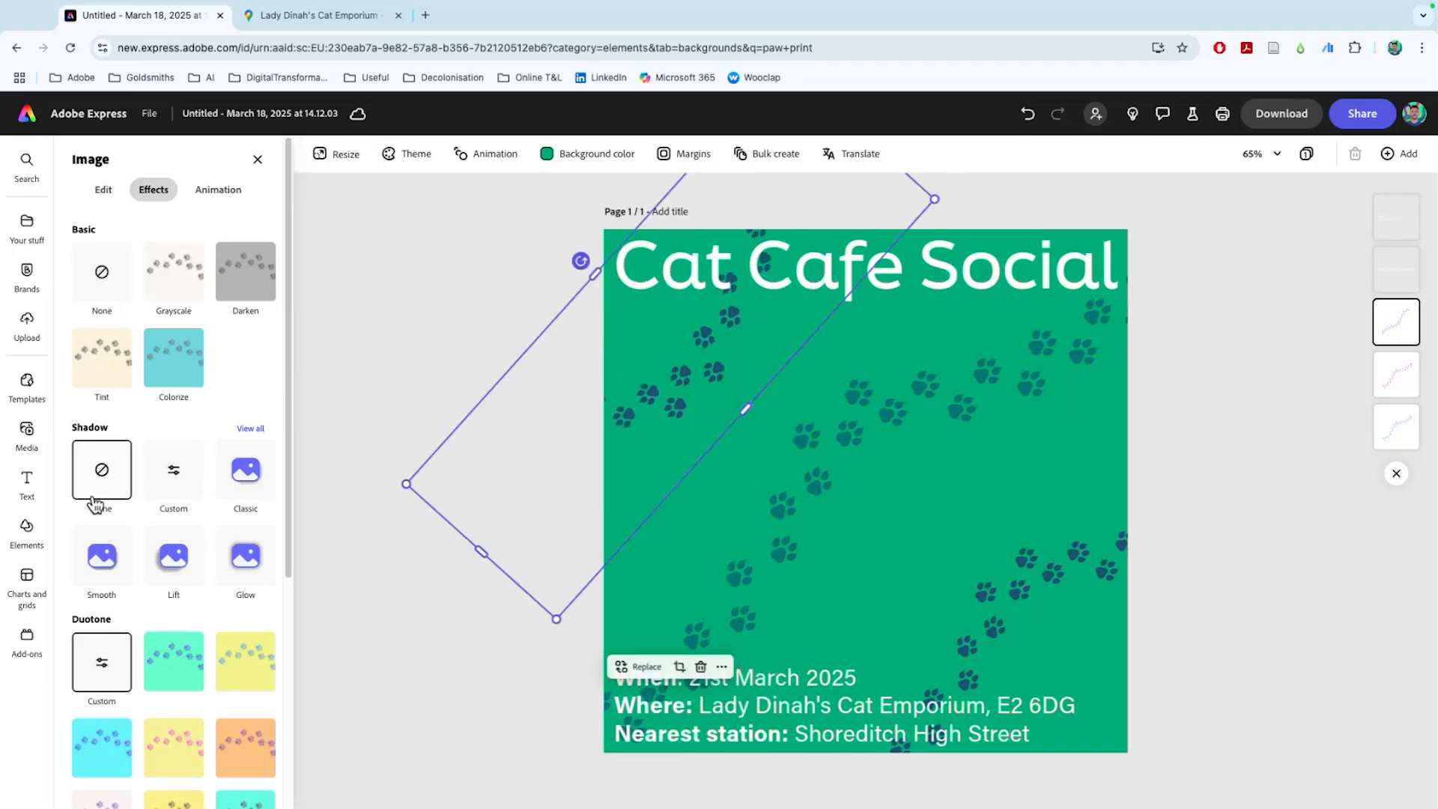
Change the upper-left paw trail's custom duotone to a dark green shade
click(111, 662)
drag(262, 609, 180, 644)
click(420, 634)
click(420, 634)
Change the page's background color to a deeper, more saturated green, #009C58
click(588, 154)
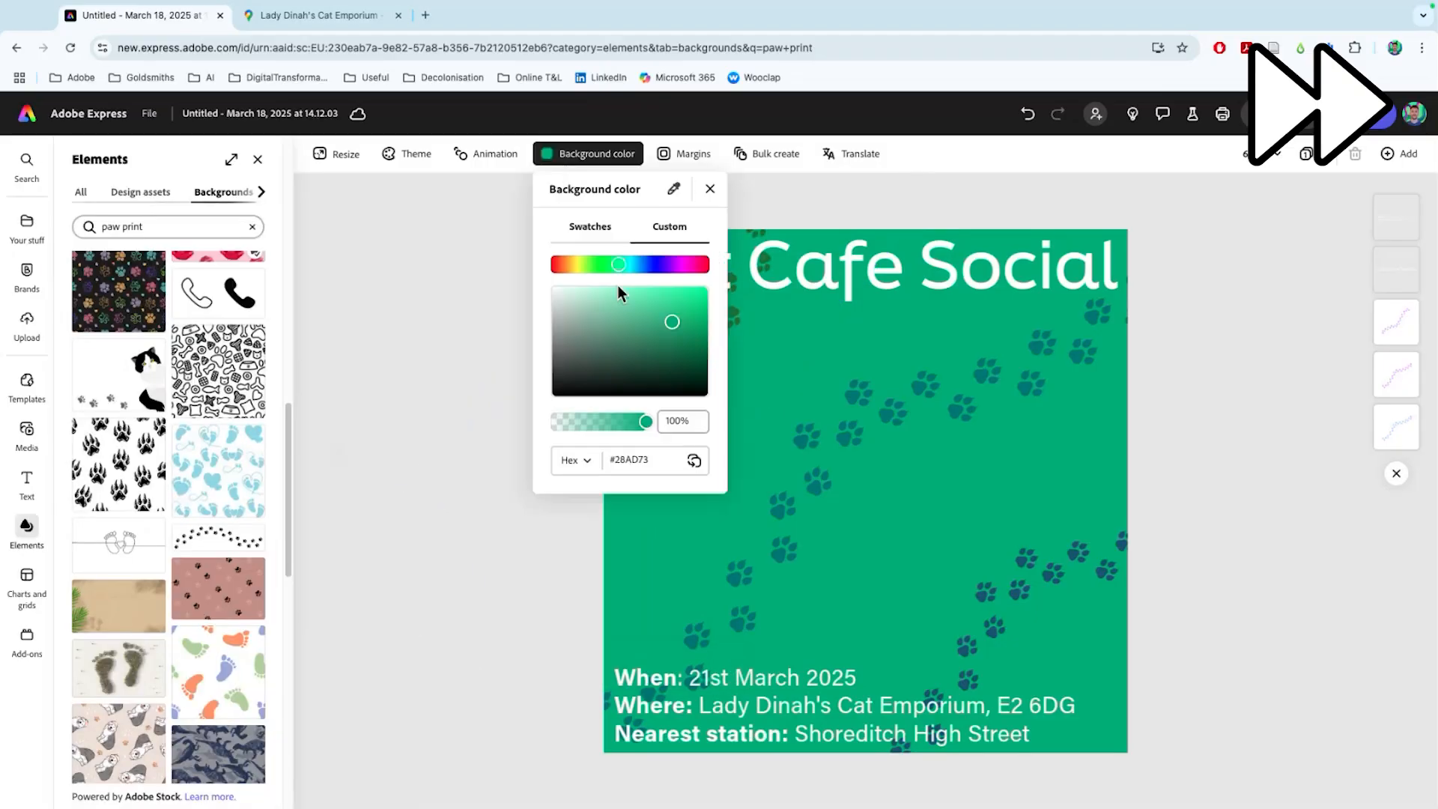
drag(662, 335, 720, 331)
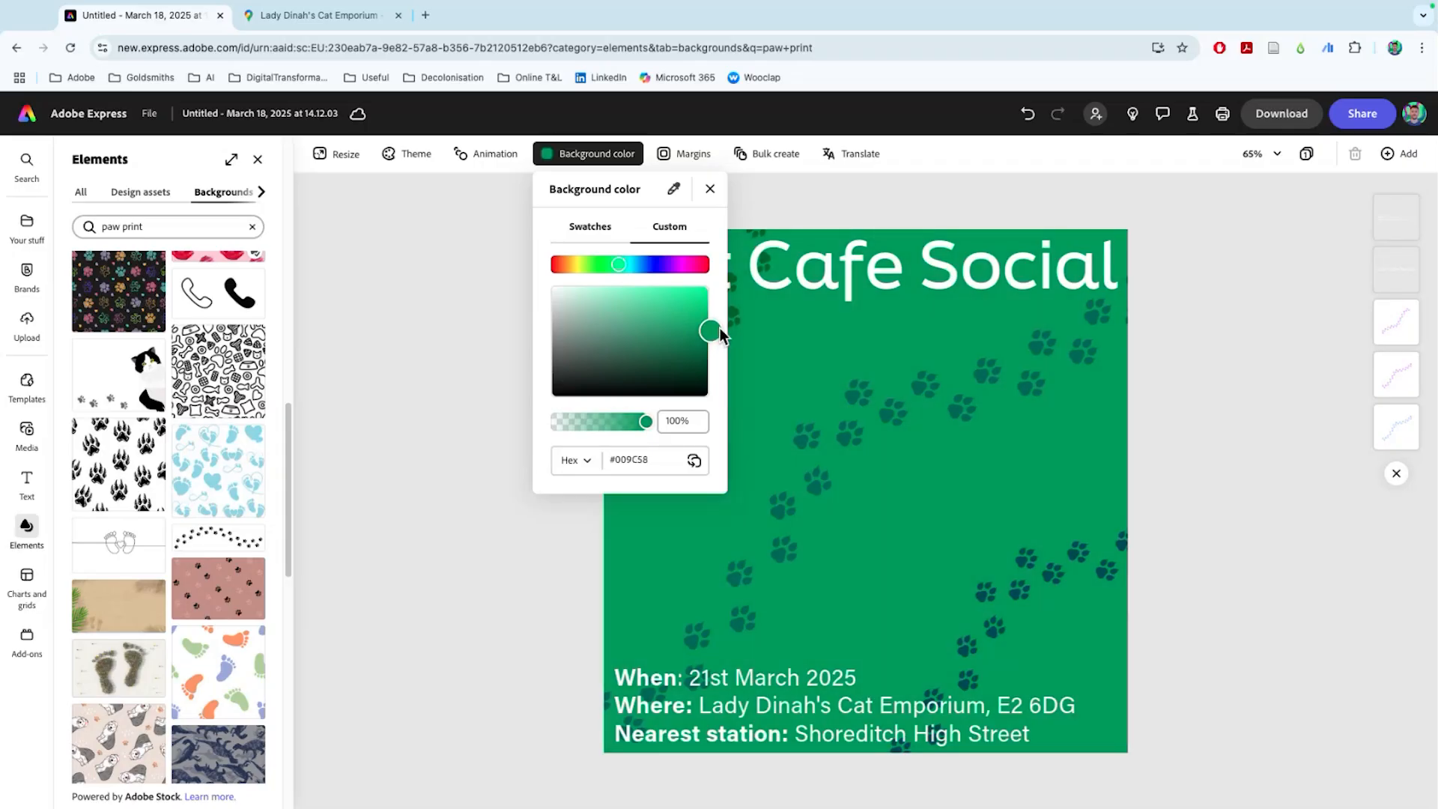
click(423, 322)
Nudge the upper-left paw trail slightly down and to the right
click(682, 410)
drag(720, 380, 744, 392)
click(471, 280)
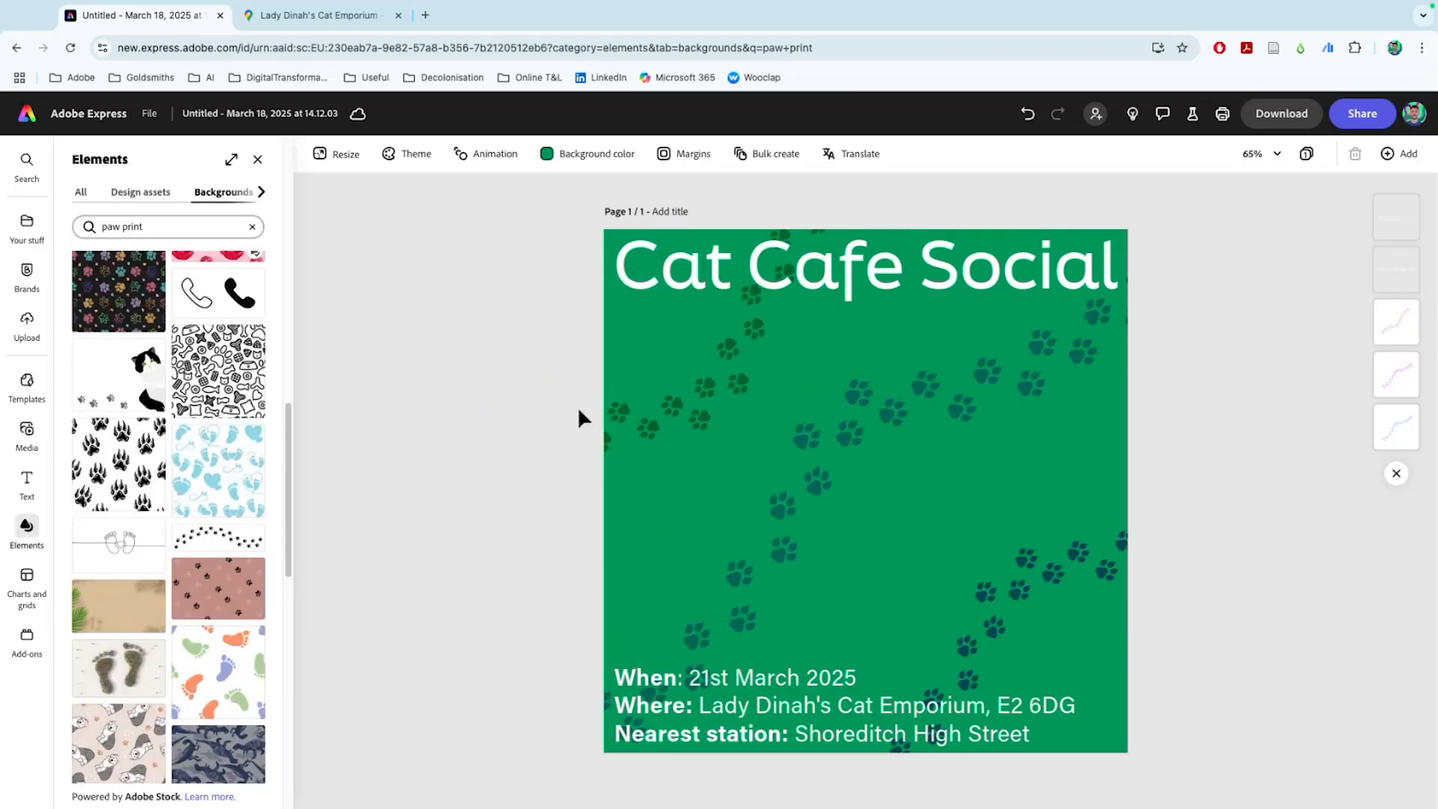
Look through the paw print design assets for further elements suited to the post
scroll(193, 476, down, 5)
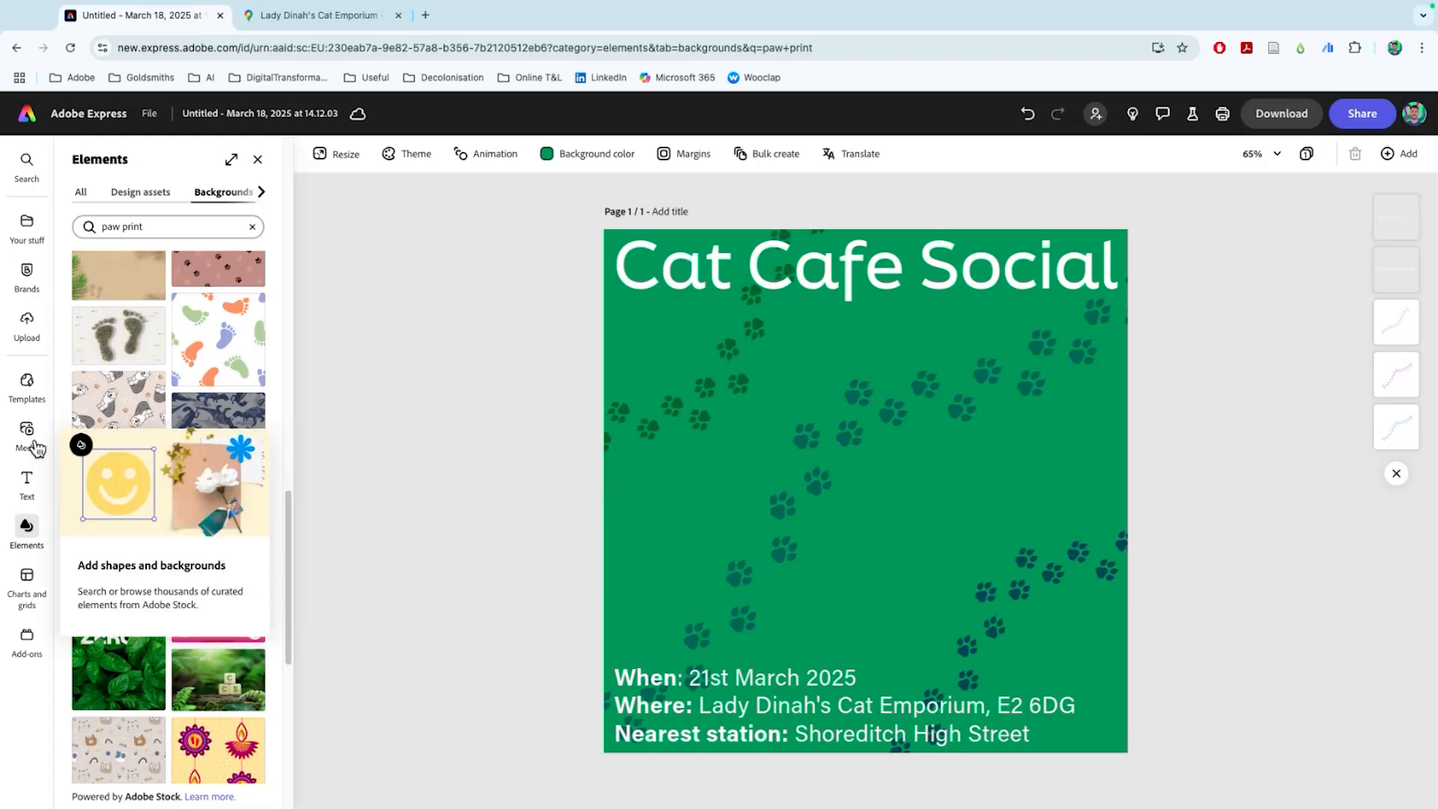
click(120, 196)
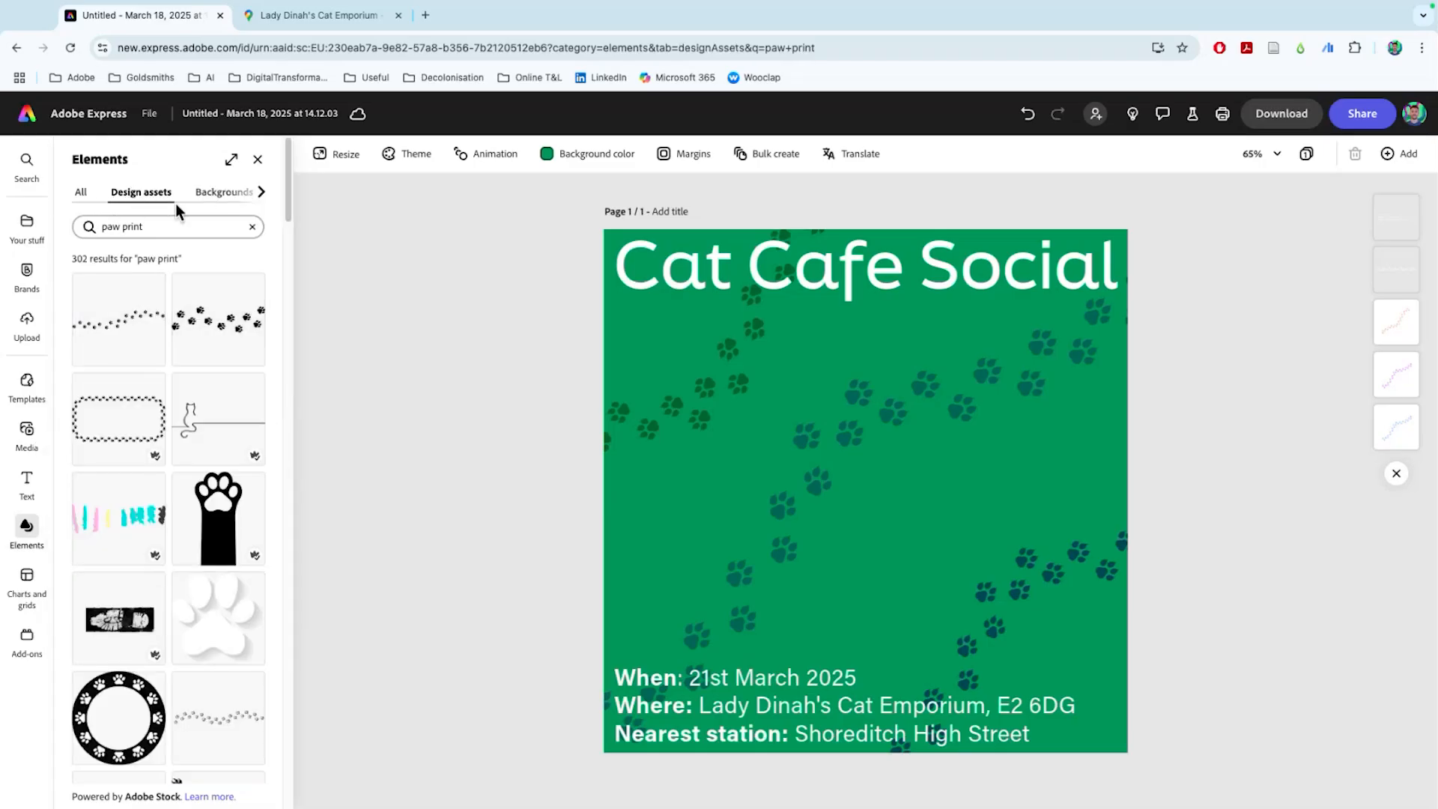
scroll(217, 464, down, 3)
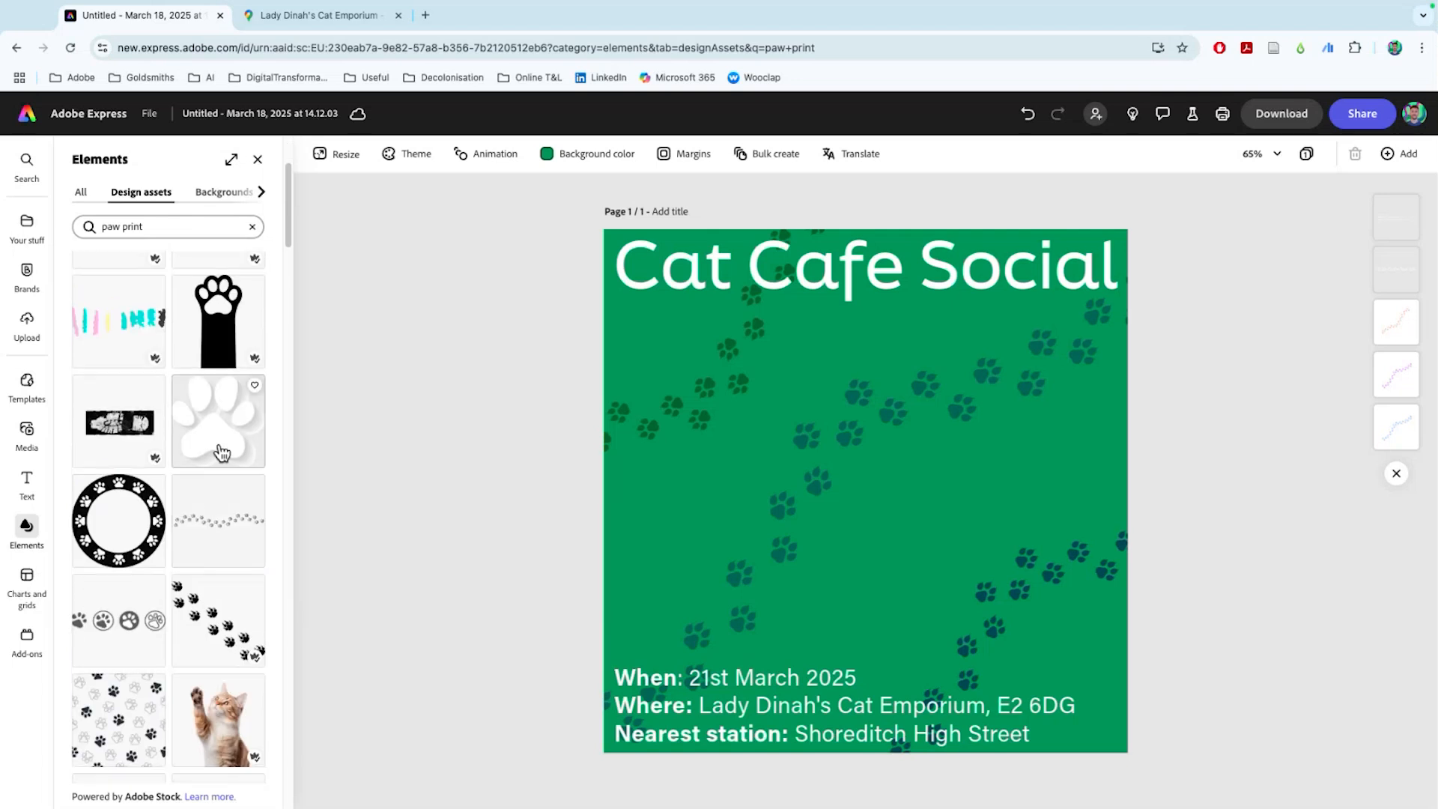
scroll(217, 465, down, 3)
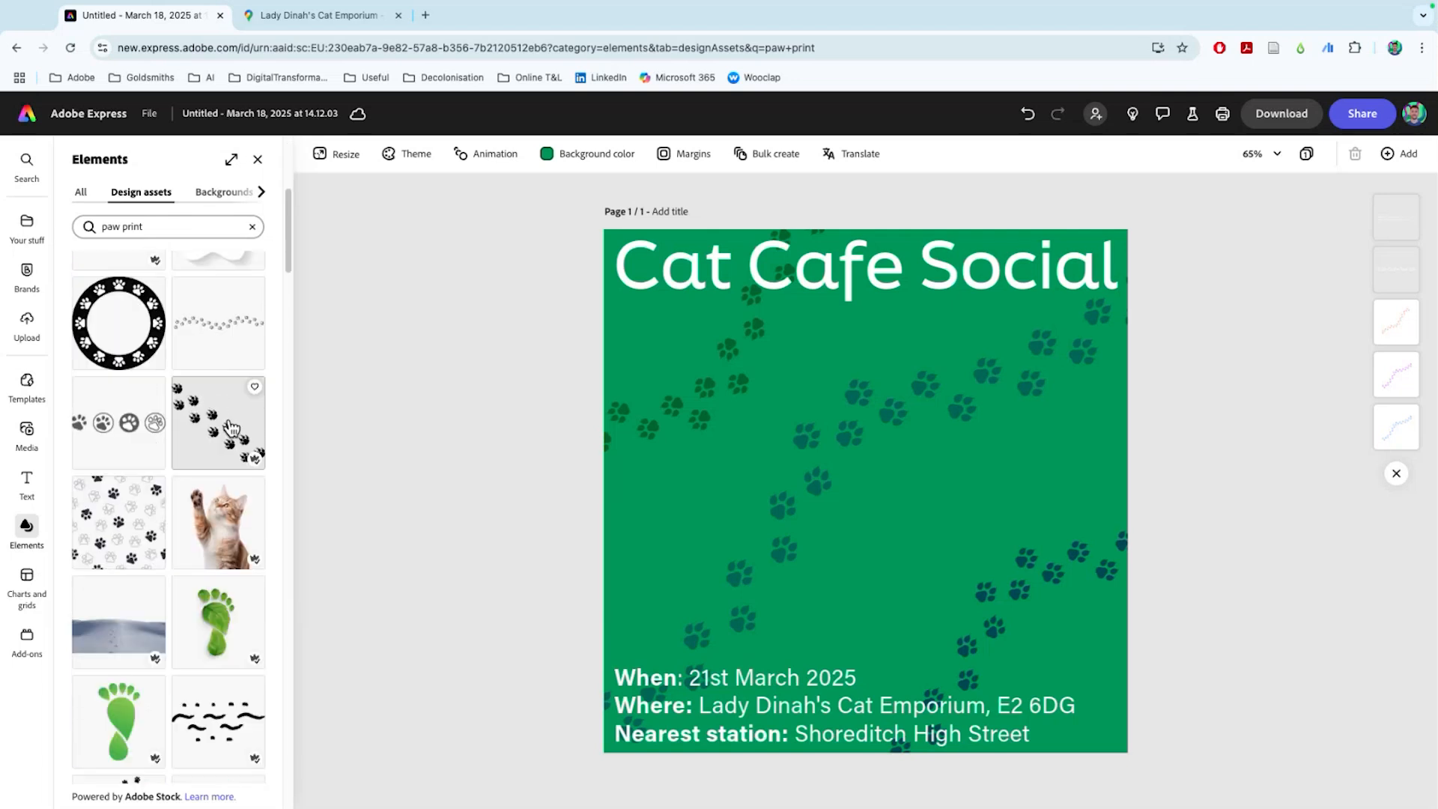
scroll(203, 507, down, 1)
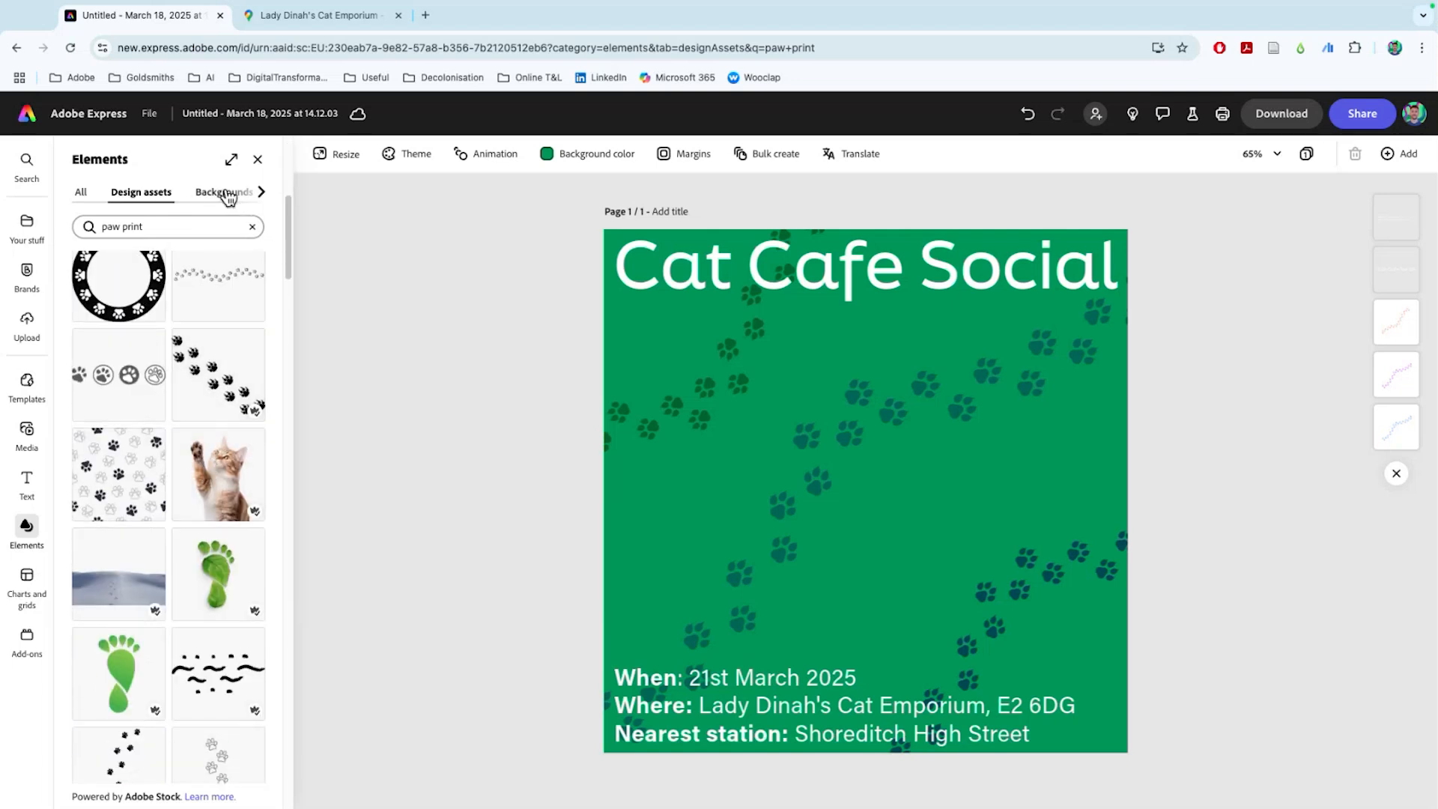
scroll(180, 524, down, 10)
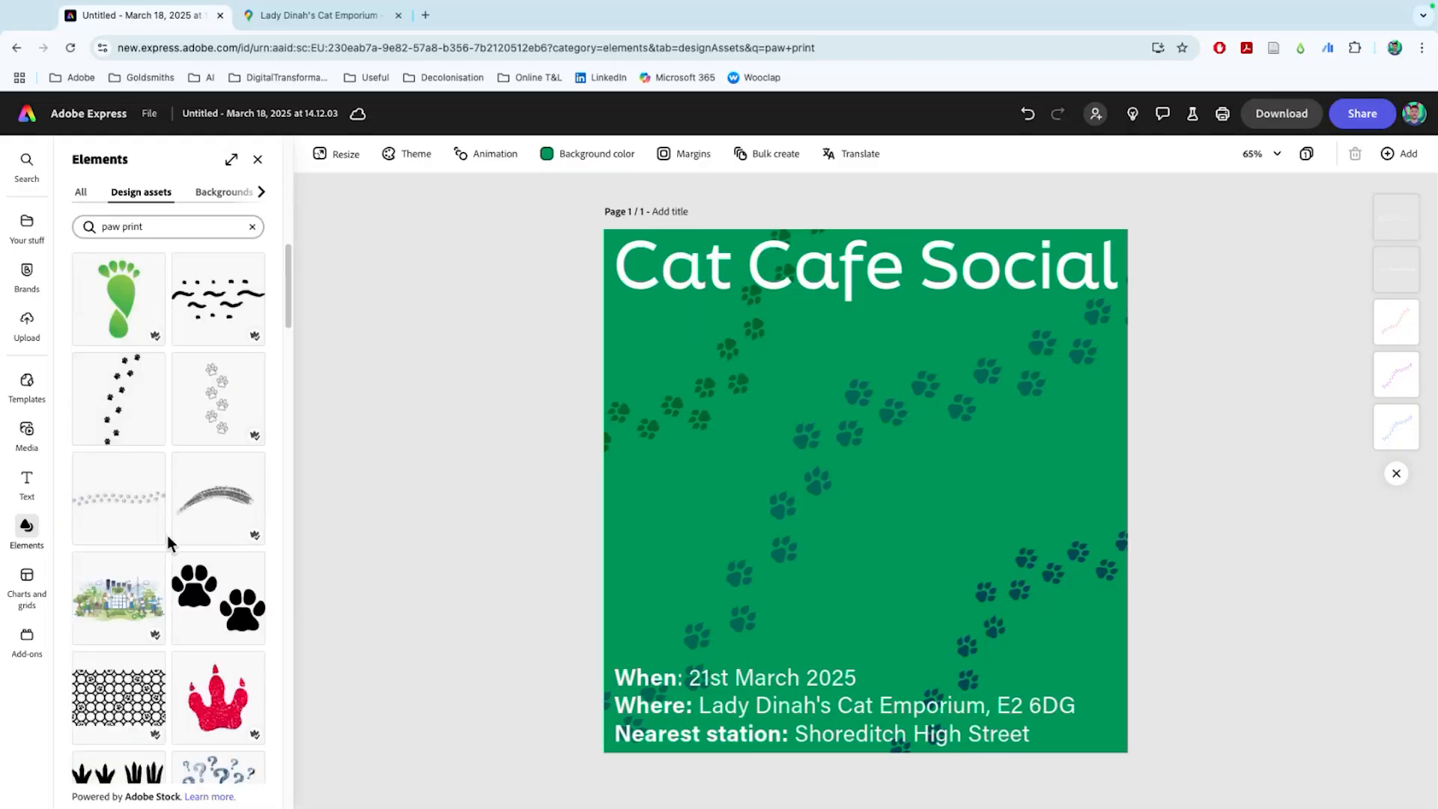
scroll(186, 534, down, 7)
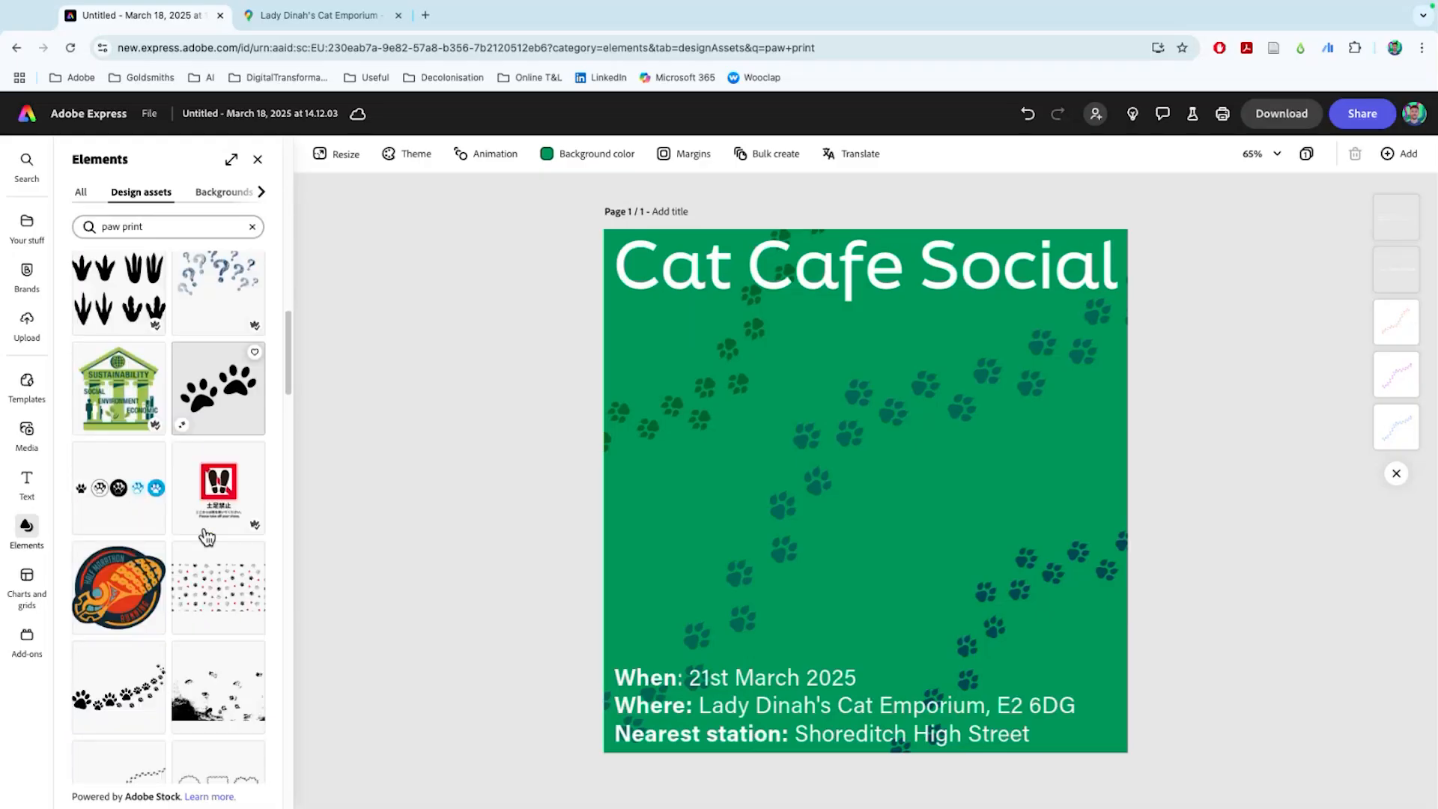
Try the rectangular paw print border from the design assets on the page, and delete it
scroll(214, 397, down, 6)
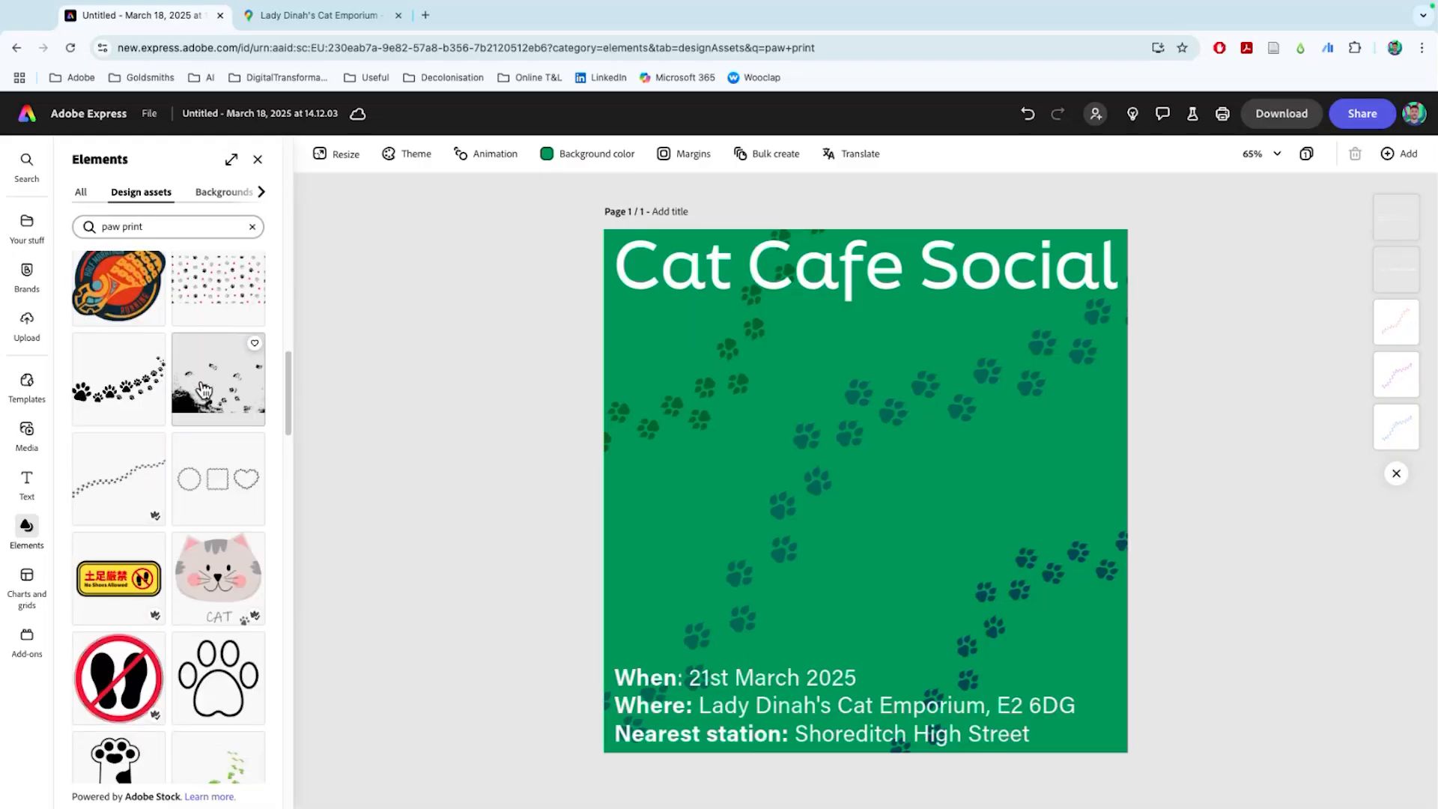
scroll(203, 388, down, 3)
scroll(201, 389, up, 15)
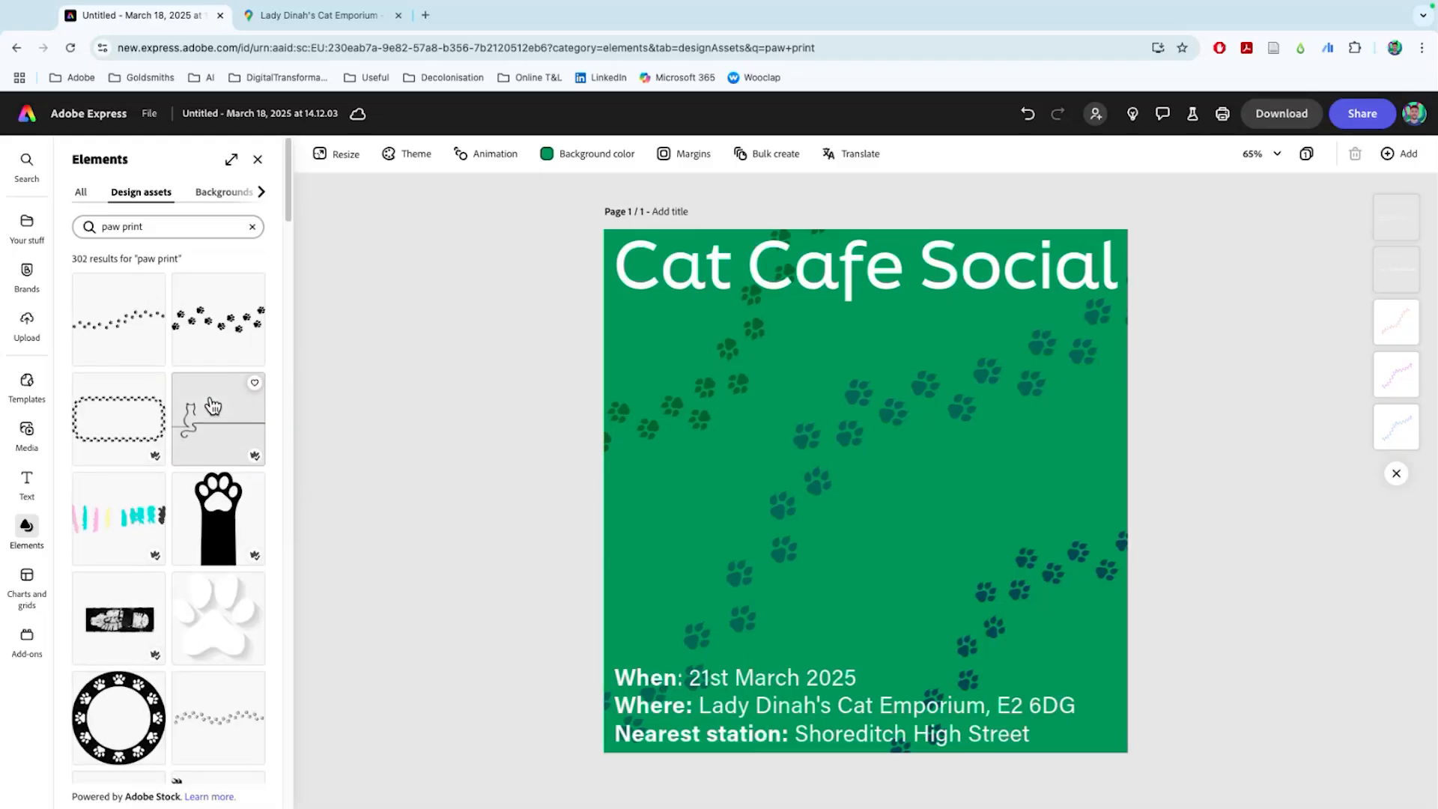
click(152, 406)
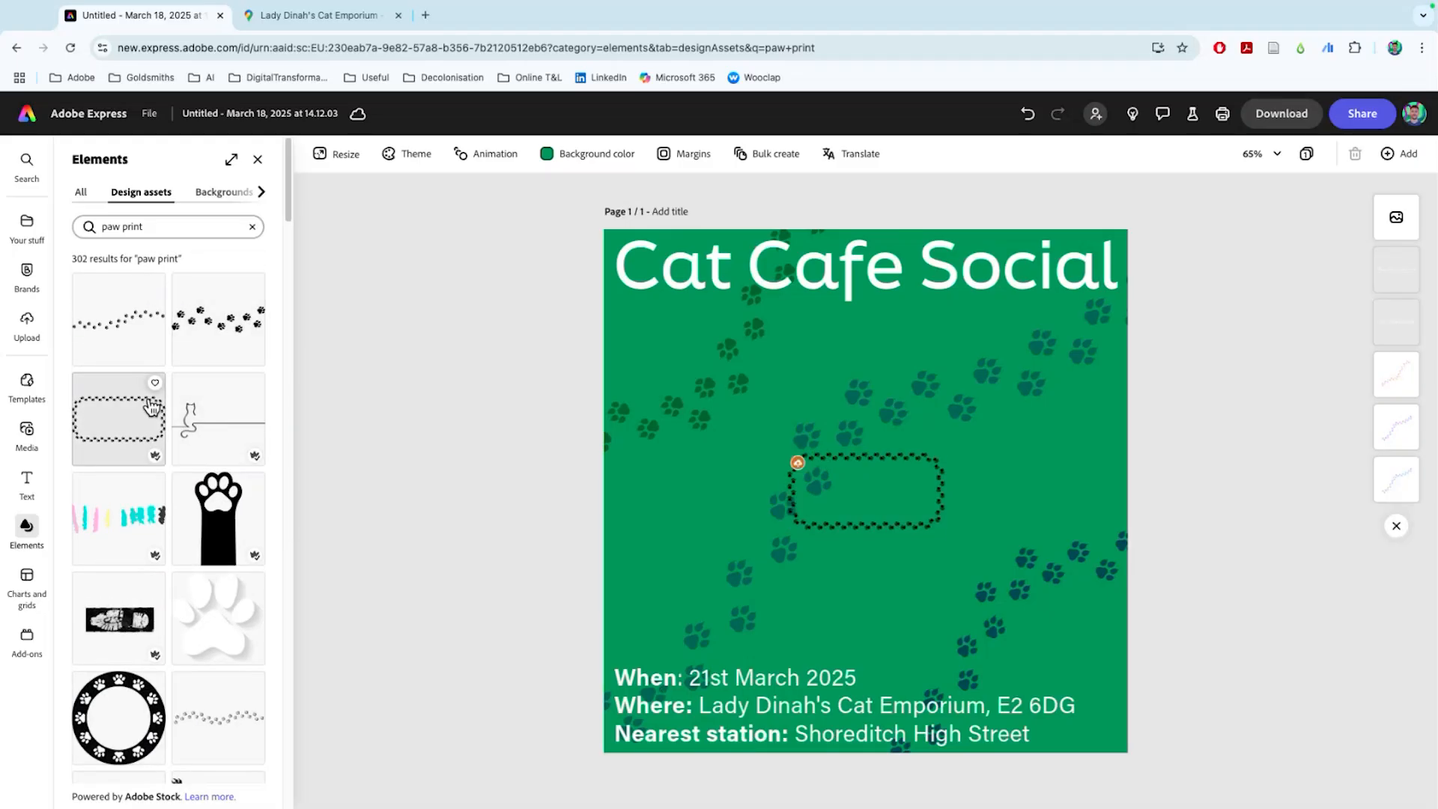
click(875, 522)
mouse_move(867, 530)
mouse_down()
mouse_move(867, 687)
mouse_move(867, 529)
mouse_up()
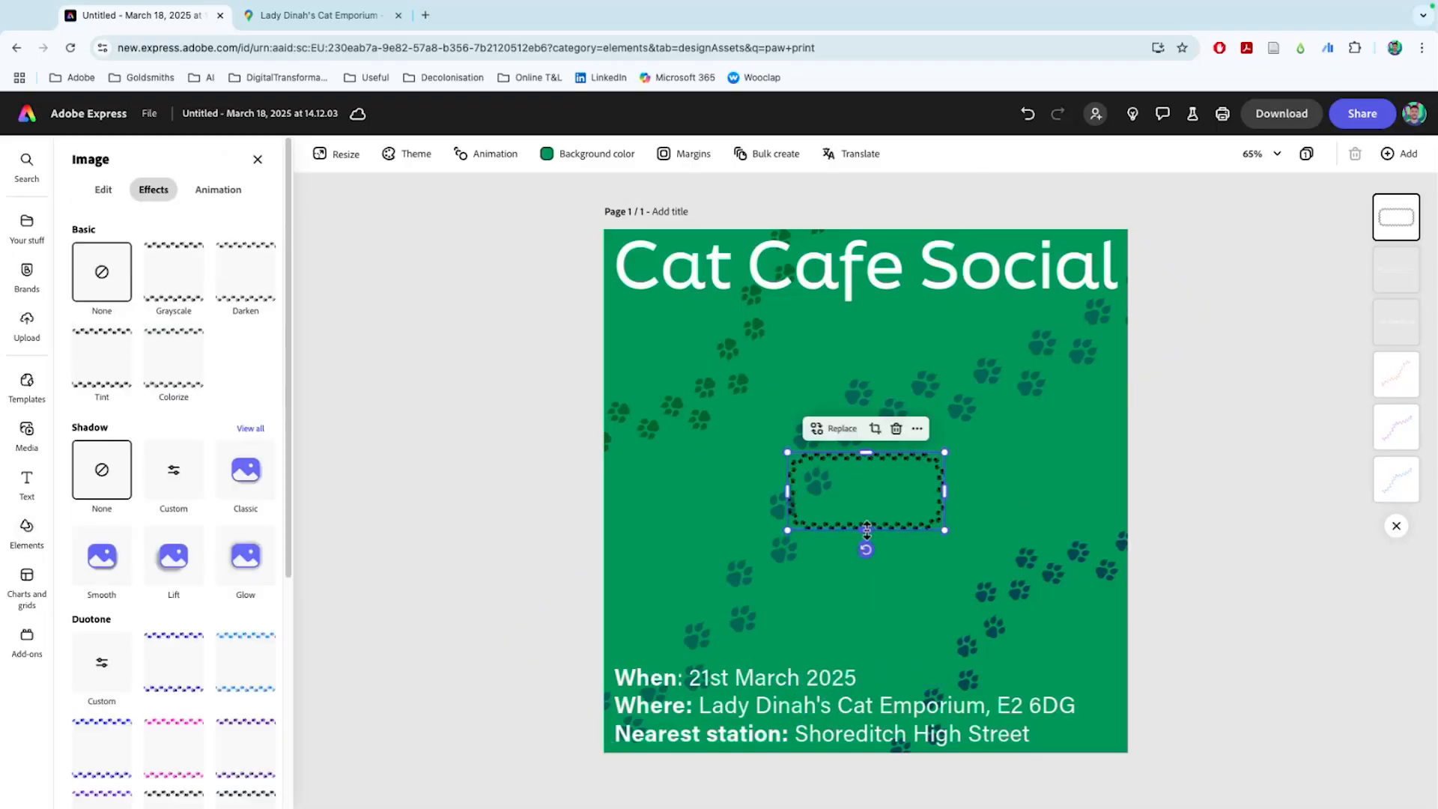
key(Delete)
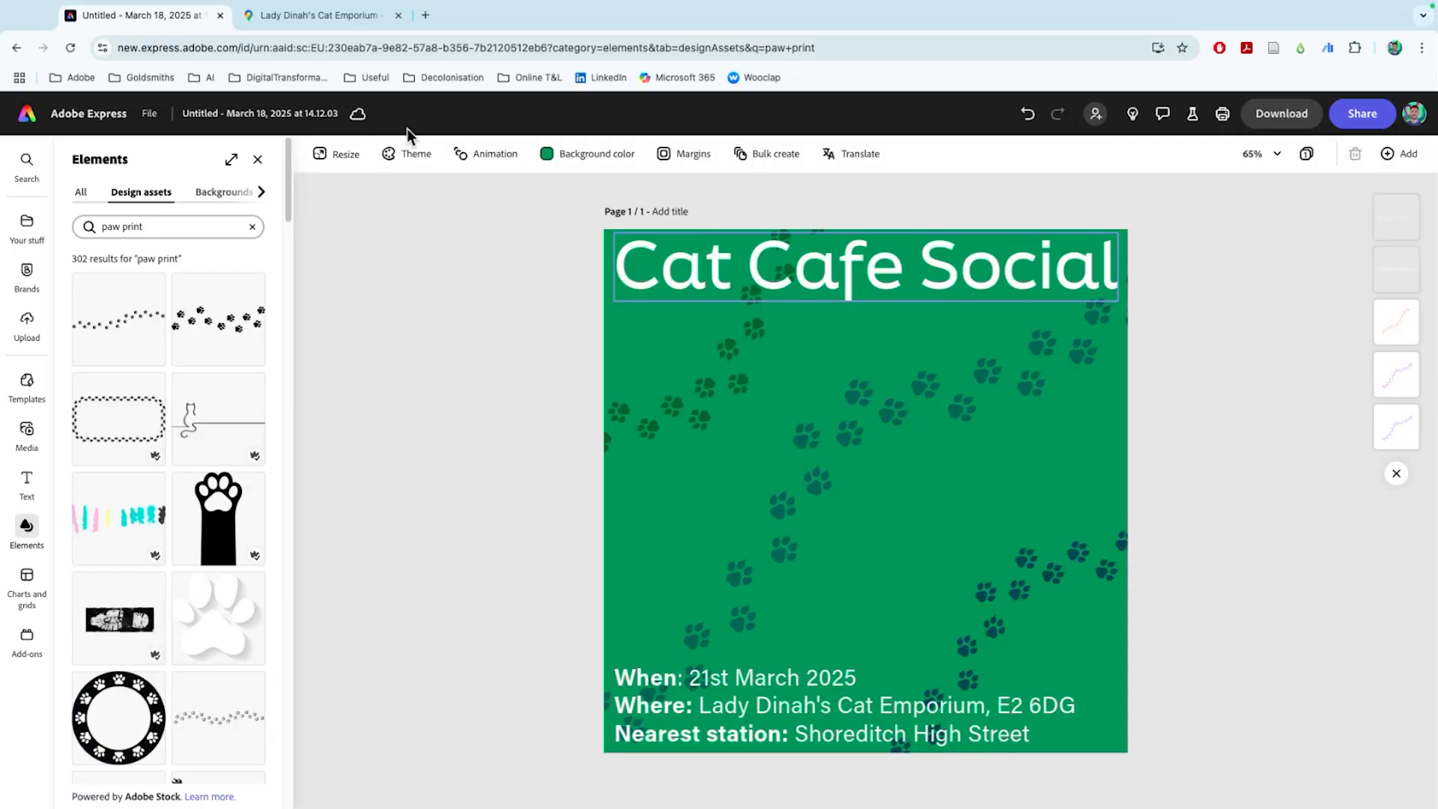
Look through the paw print icons and add the solid four-toed paw icon to the page
click(208, 196)
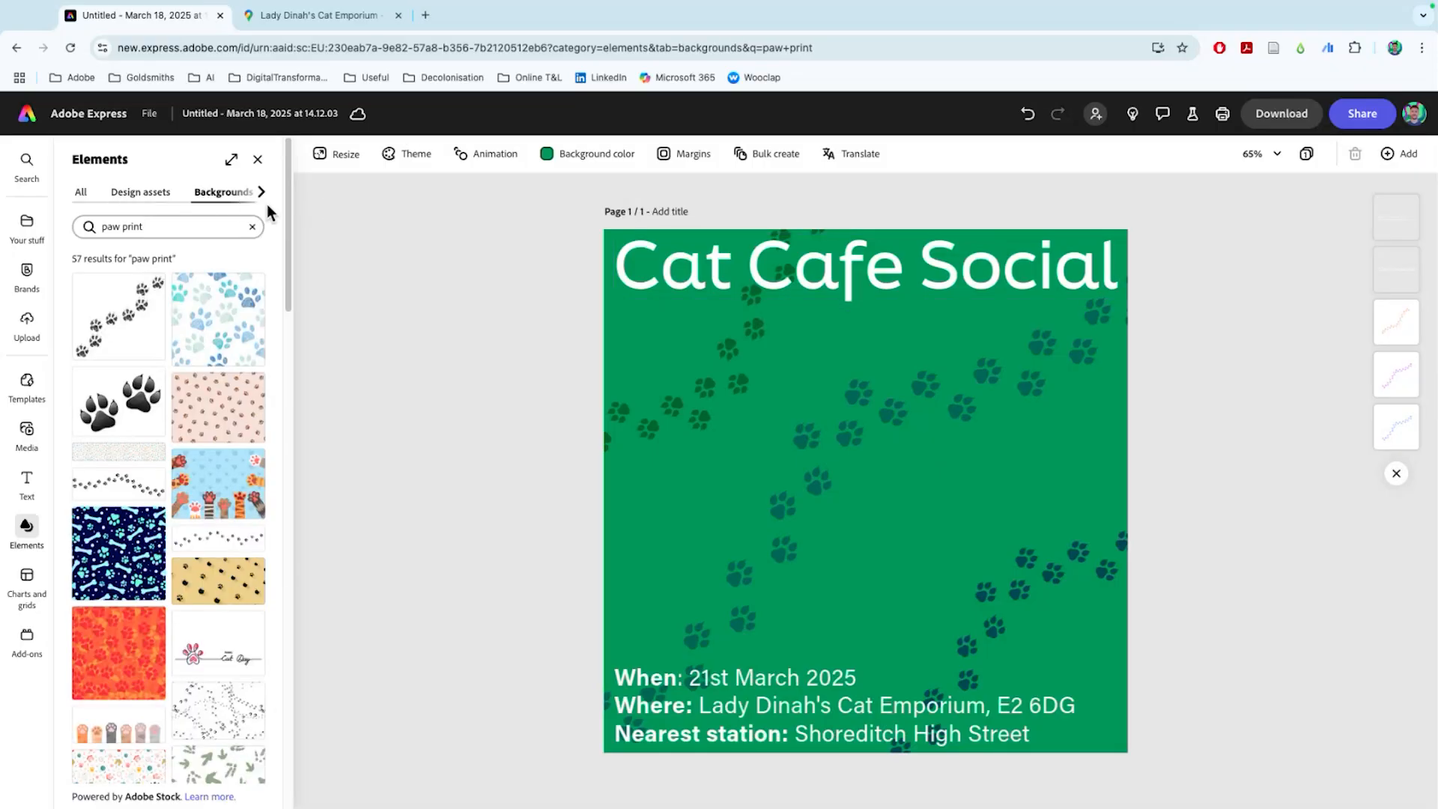
click(240, 194)
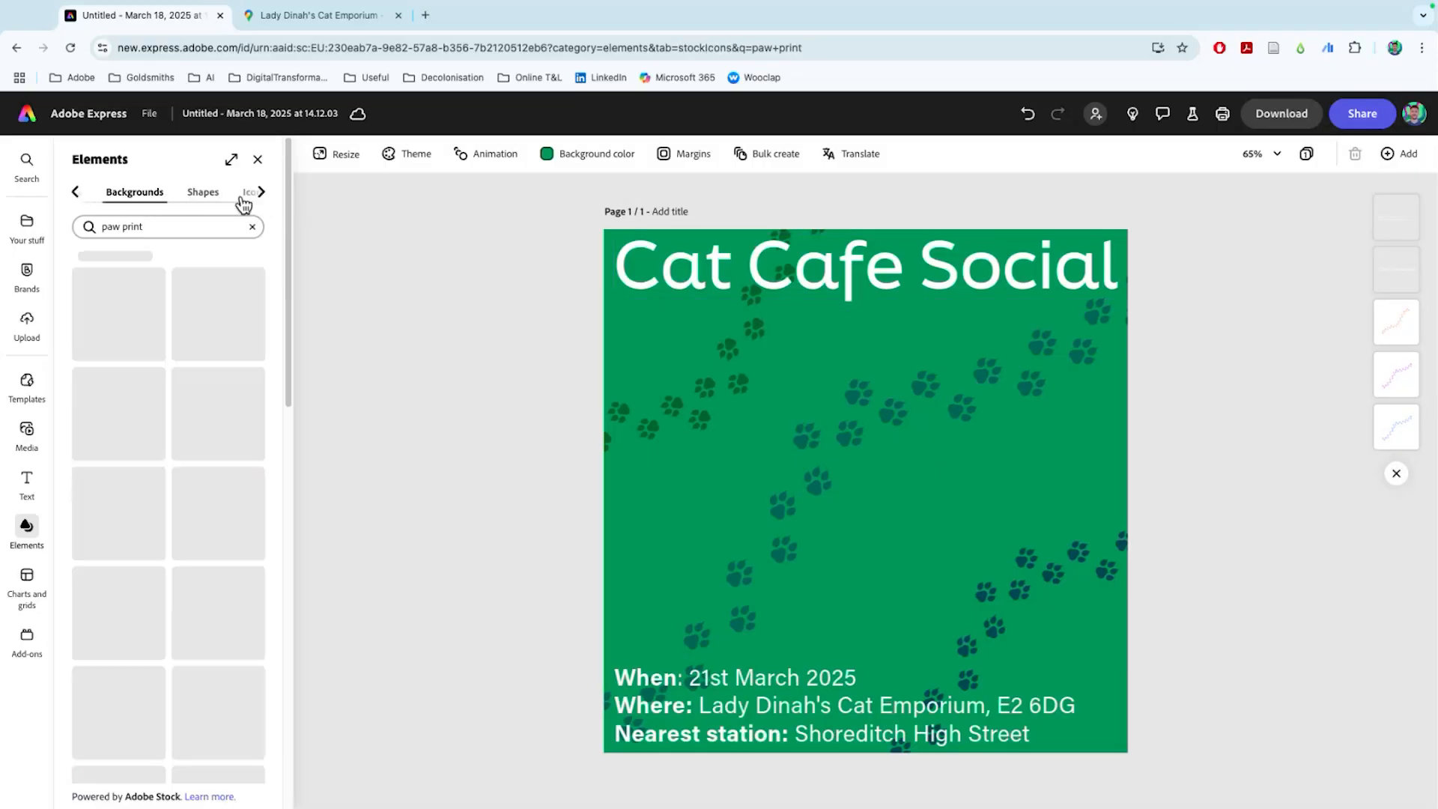
scroll(179, 561, down, 10)
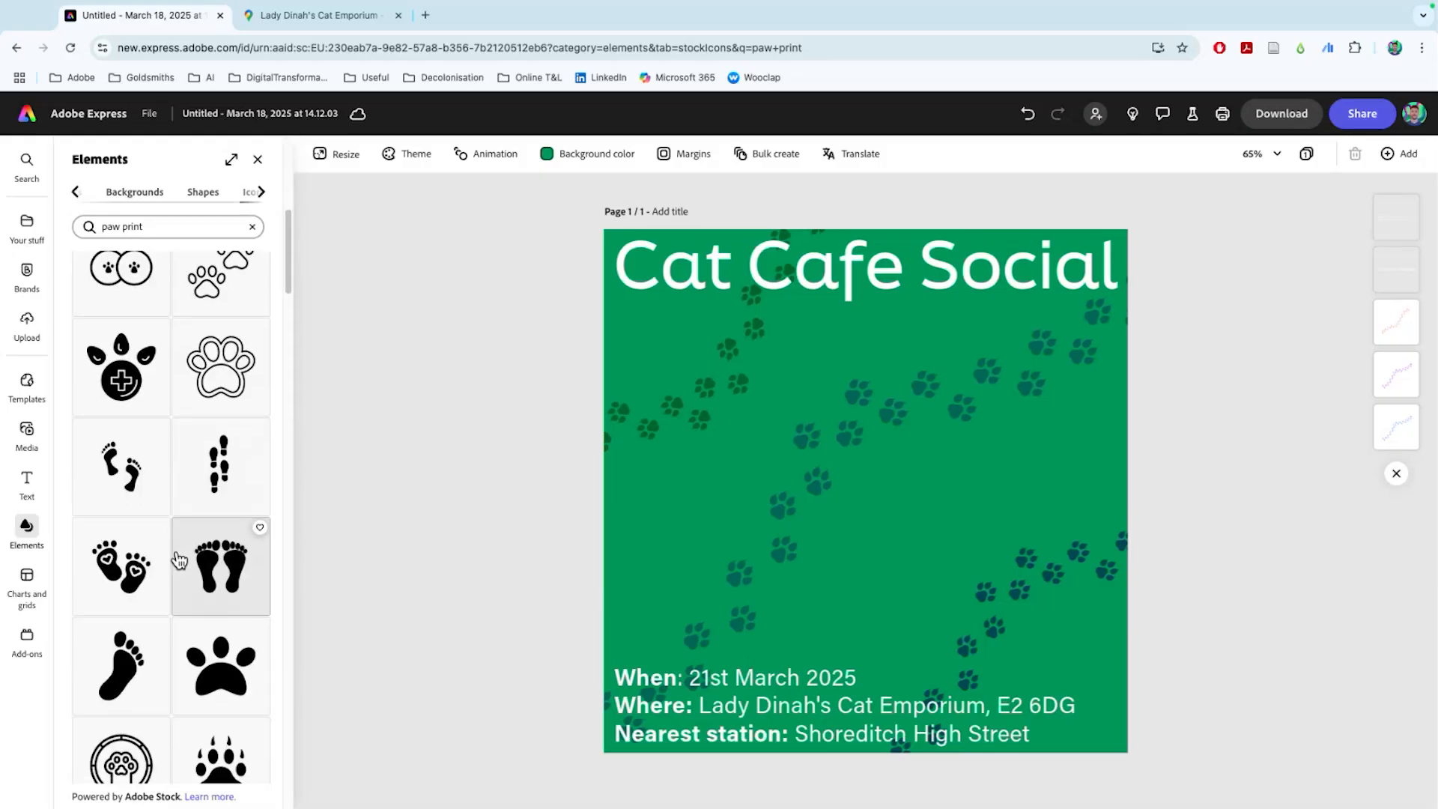
scroll(198, 464, up, 5)
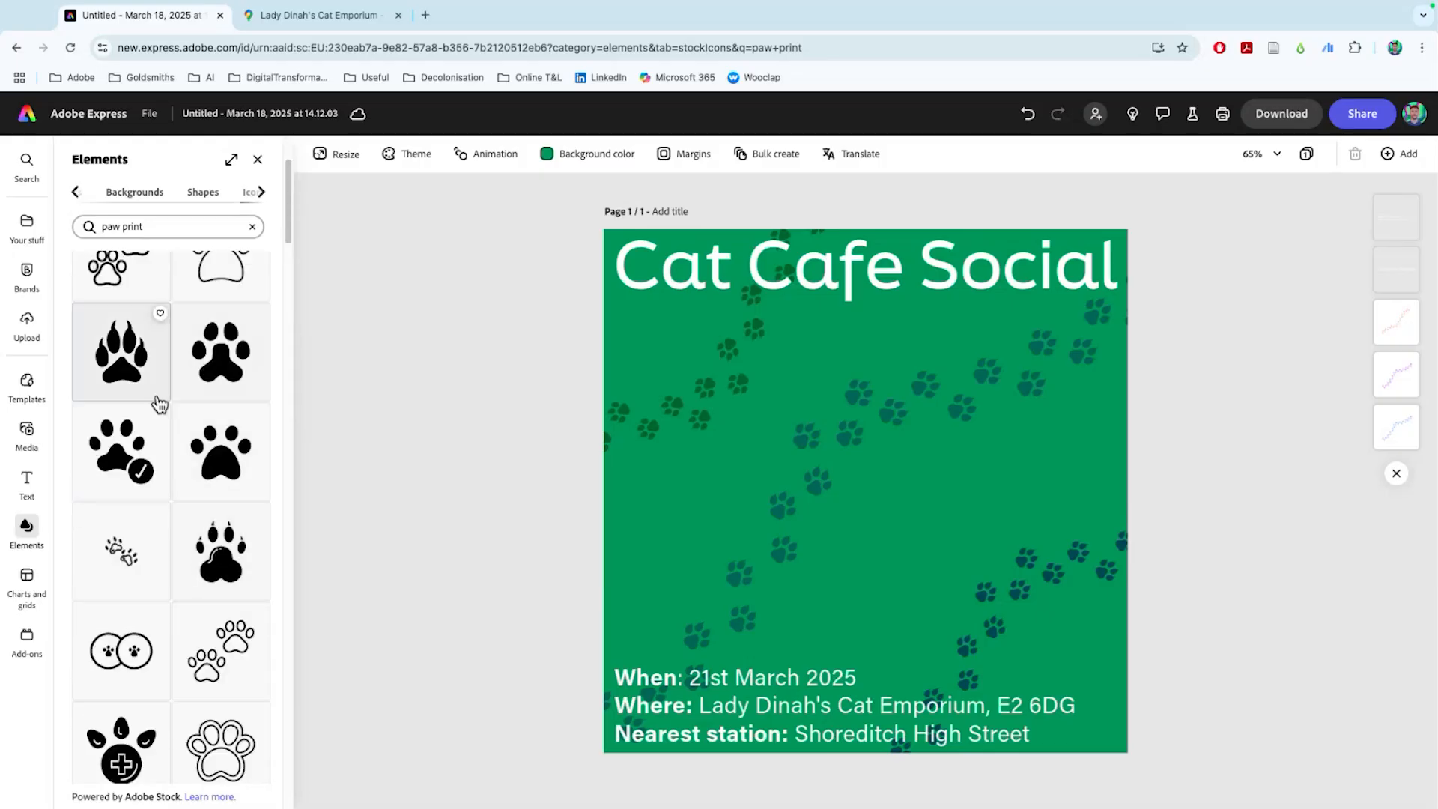
scroll(209, 367, up, 3)
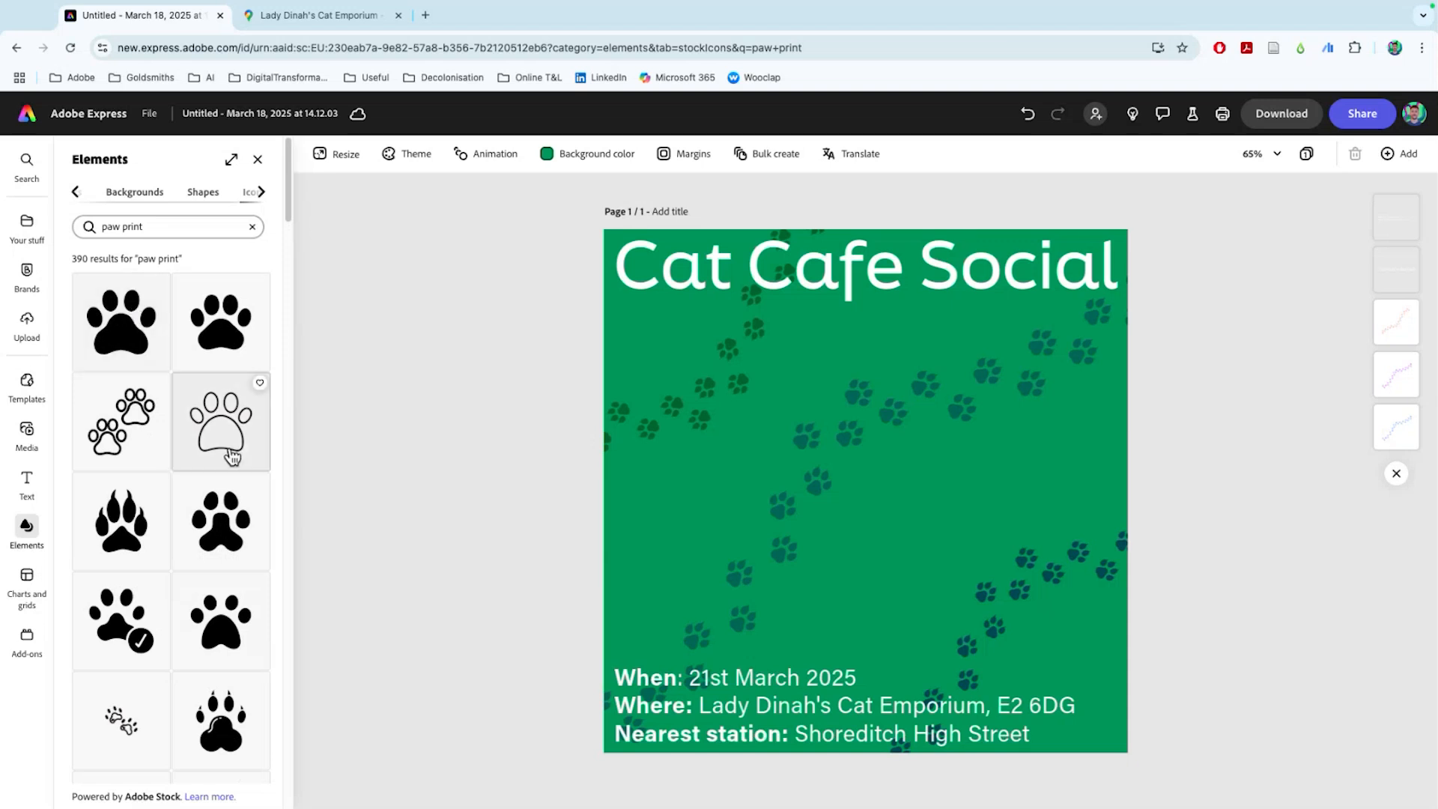
scroll(219, 461, down, 10)
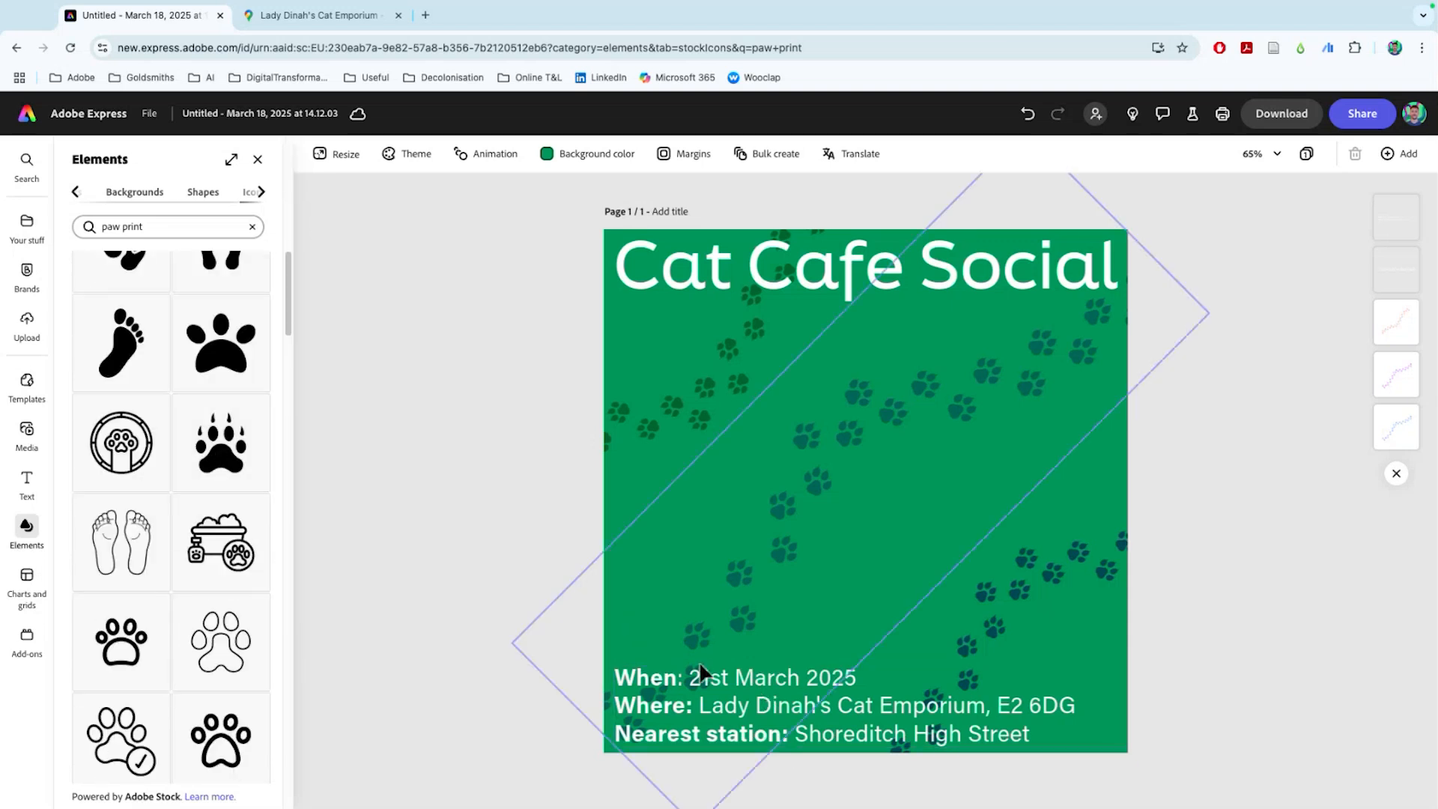
scroll(158, 549, down, 3)
scroll(158, 549, down, 4)
scroll(158, 549, down, 4)
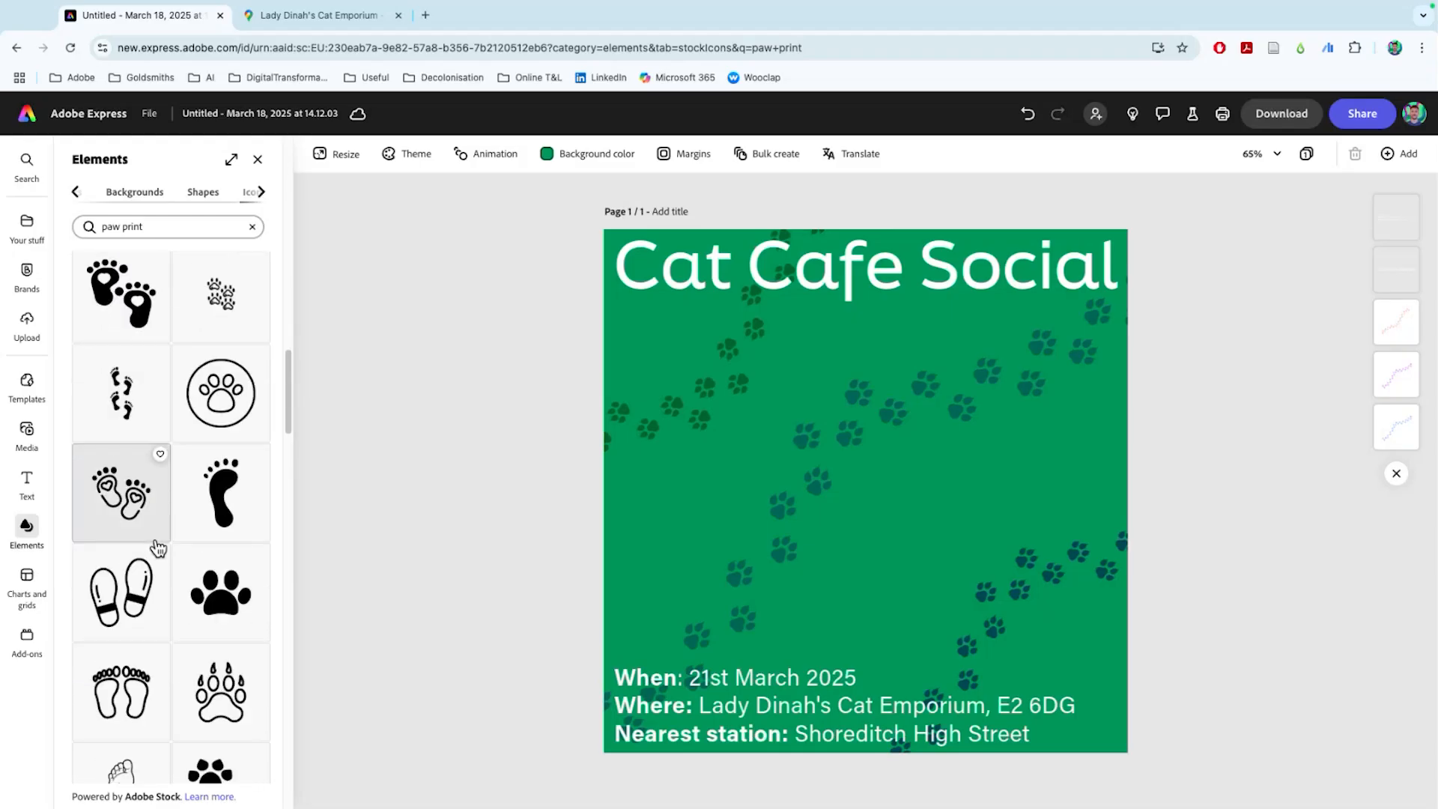
scroll(158, 549, down, 2)
scroll(158, 549, up, 15)
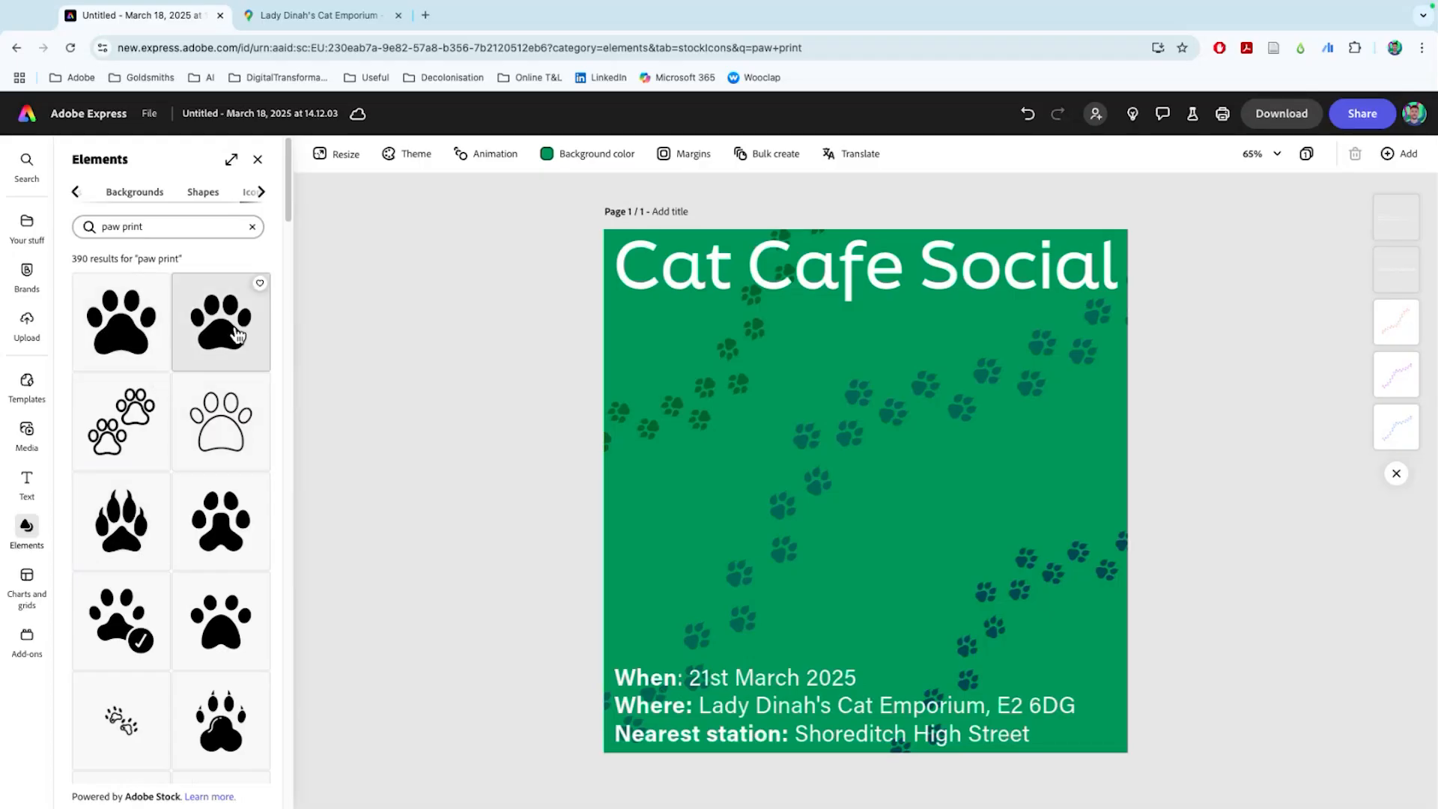
click(259, 357)
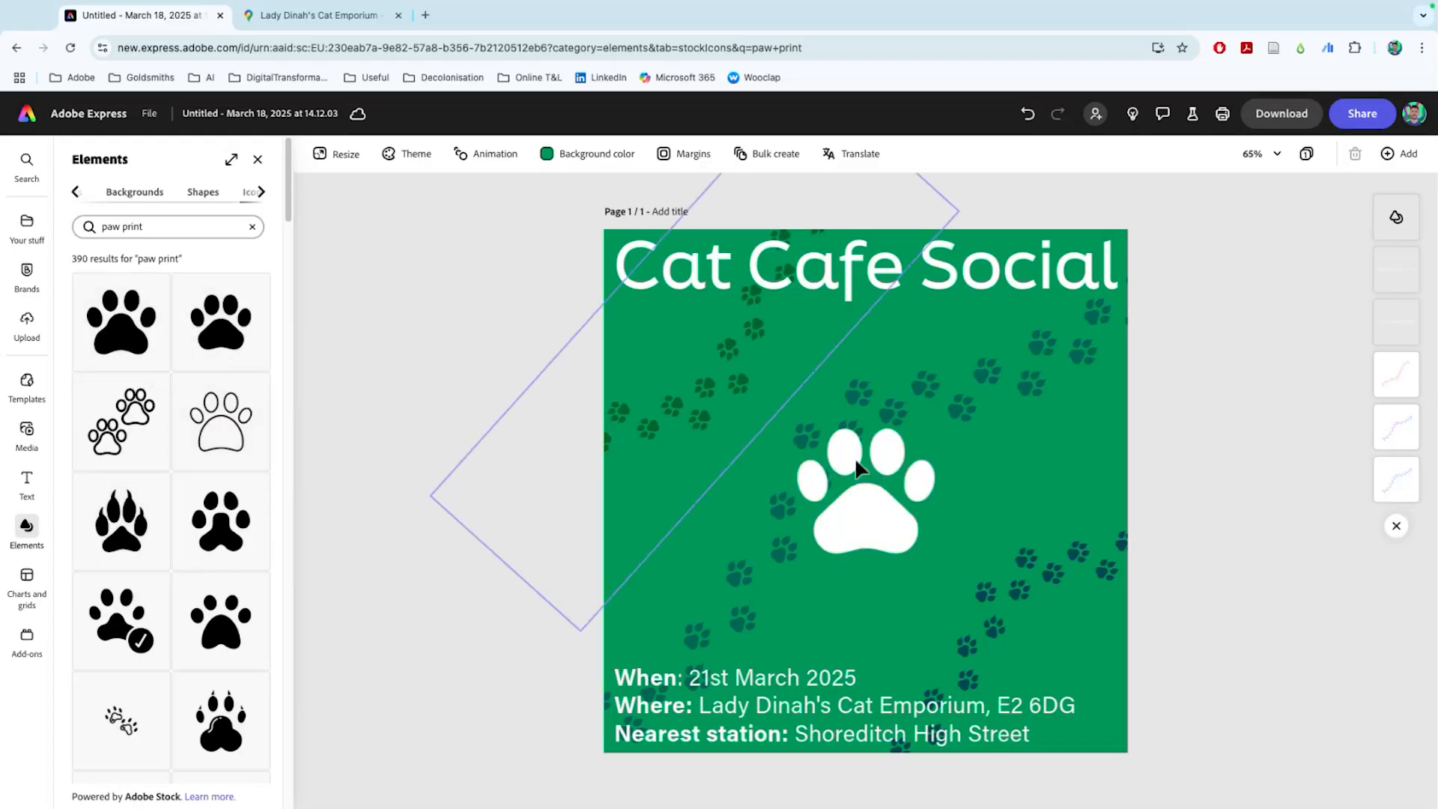
Set the paw icon's fill color to black (#000000)
click(861, 533)
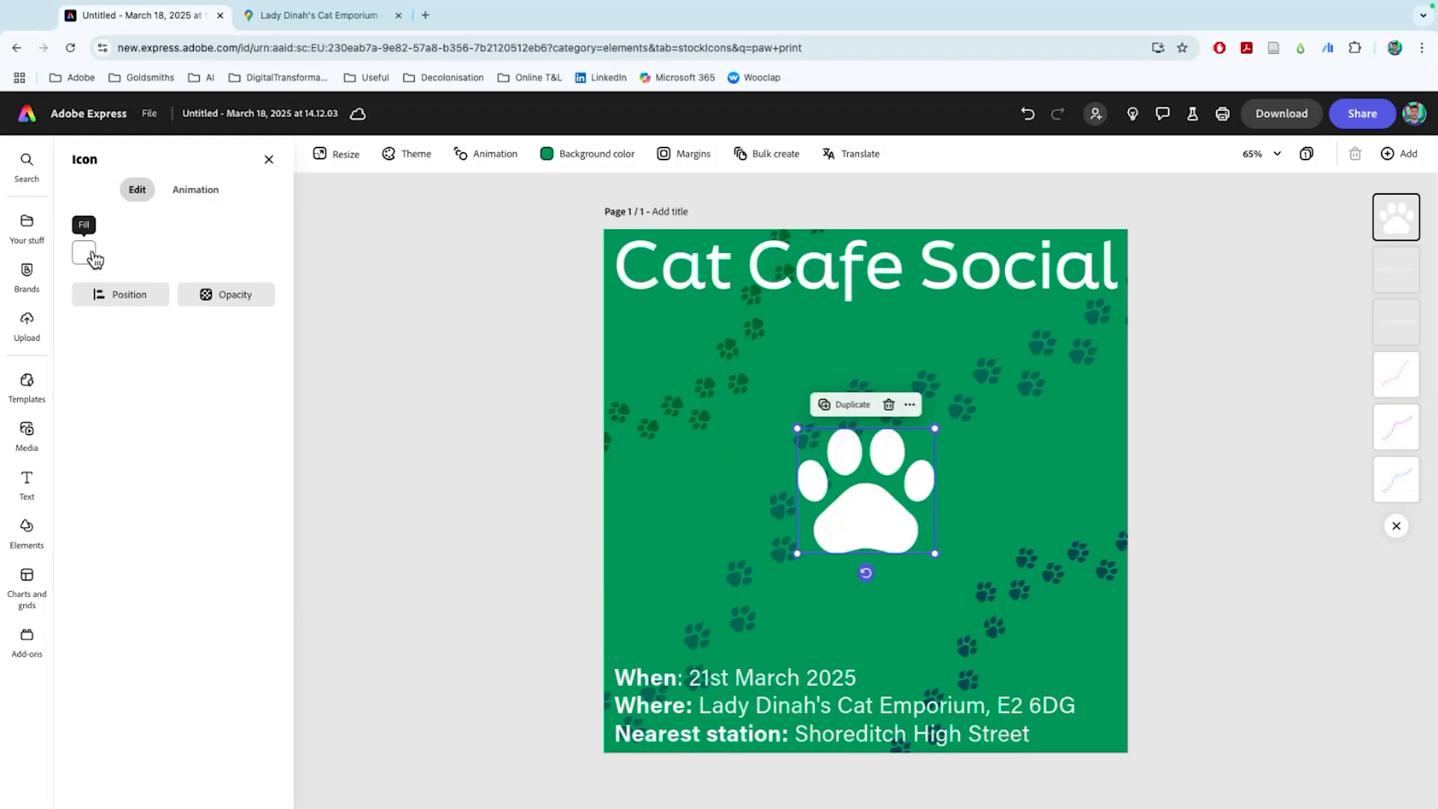
click(84, 253)
drag(195, 222, 94, 344)
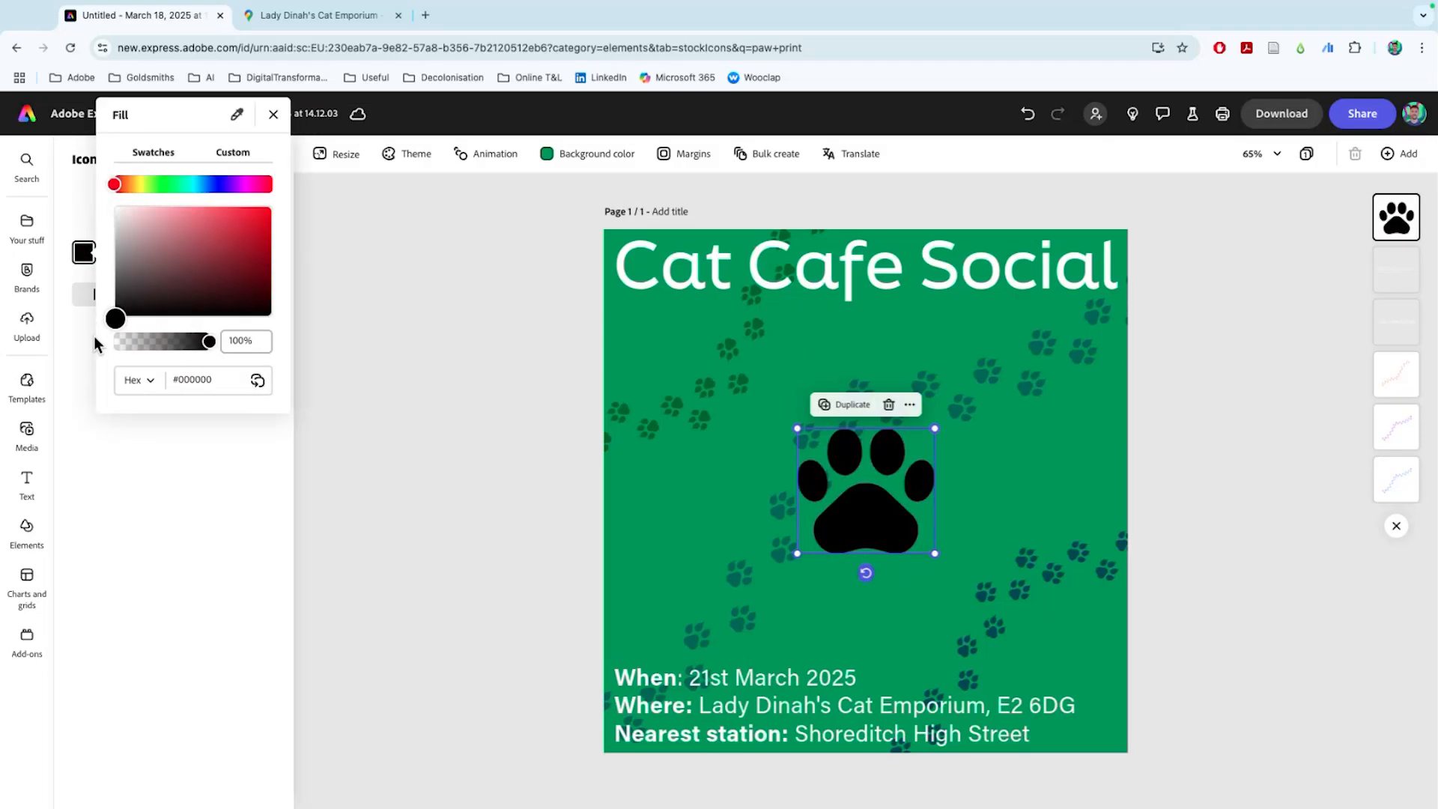
Enlarge the black paw over the page's lower-left corner and place its layer beneath the event details text
drag(859, 516, 664, 720)
drag(732, 622, 966, 411)
drag(809, 645, 743, 651)
click(974, 722)
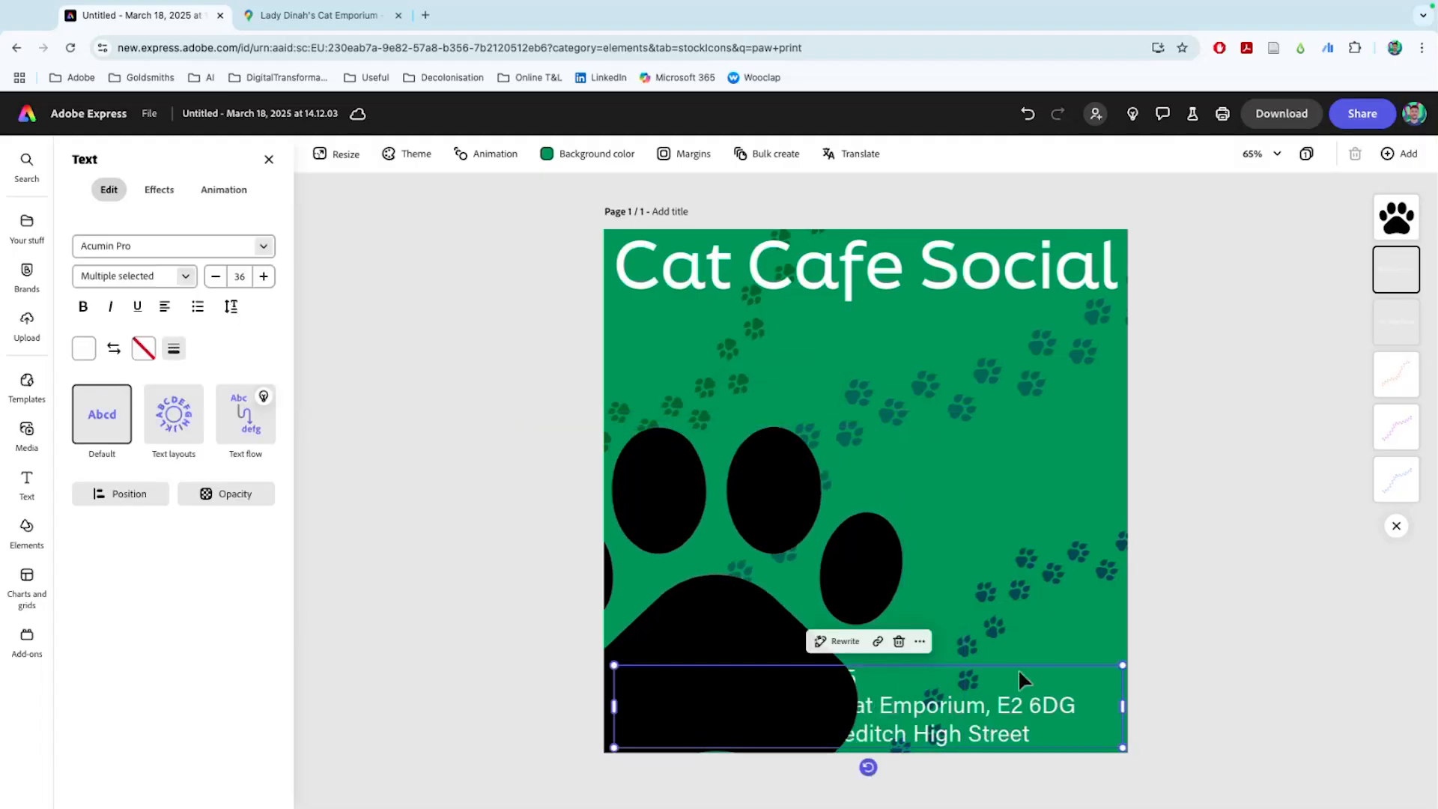
mouse_move(1399, 260)
mouse_down()
mouse_move(1402, 295)
mouse_move(1397, 269)
mouse_up()
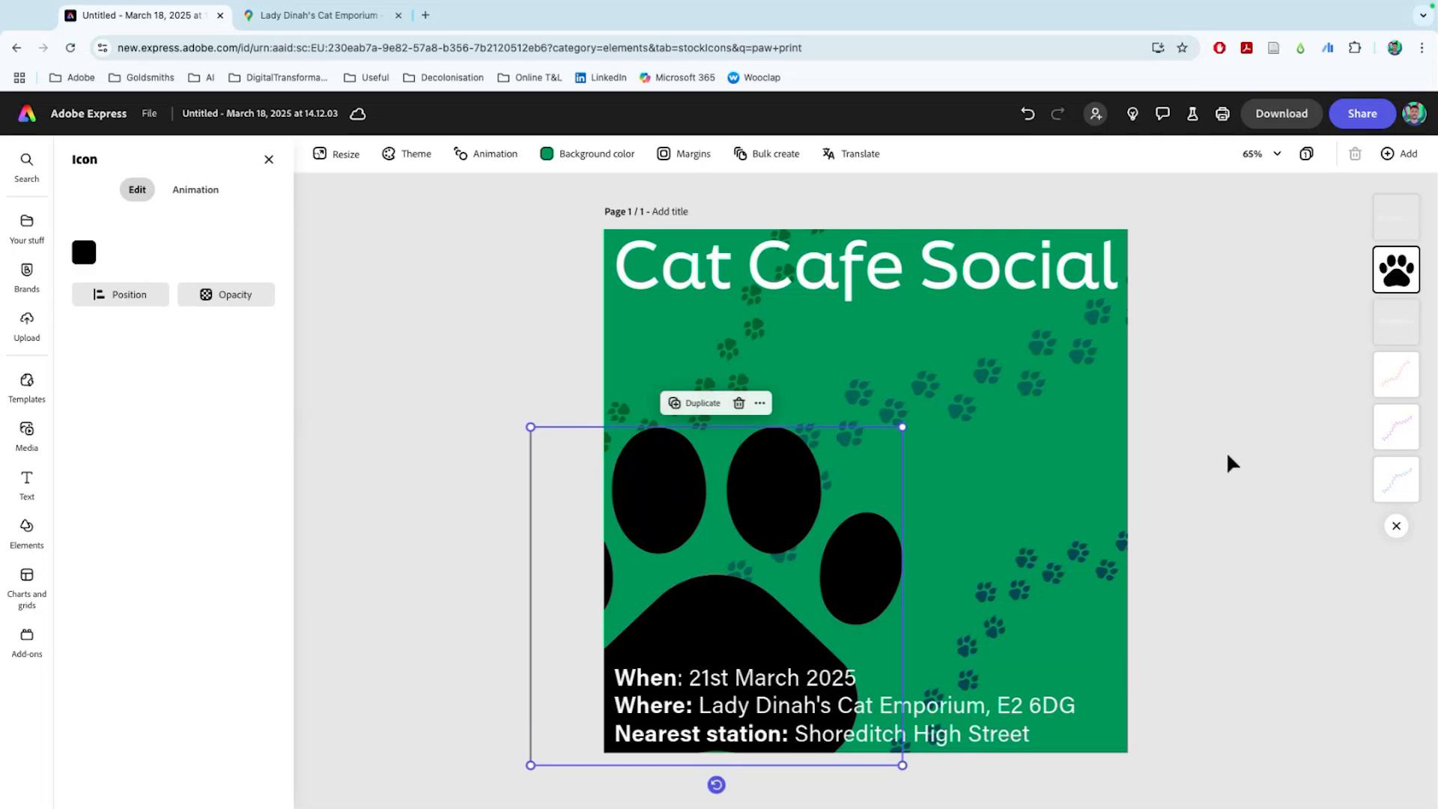
Narrow the event details text box so its lines wrap, and move it up over the black paw
click(1015, 718)
drag(1122, 706, 828, 683)
drag(711, 686, 723, 531)
click(775, 488)
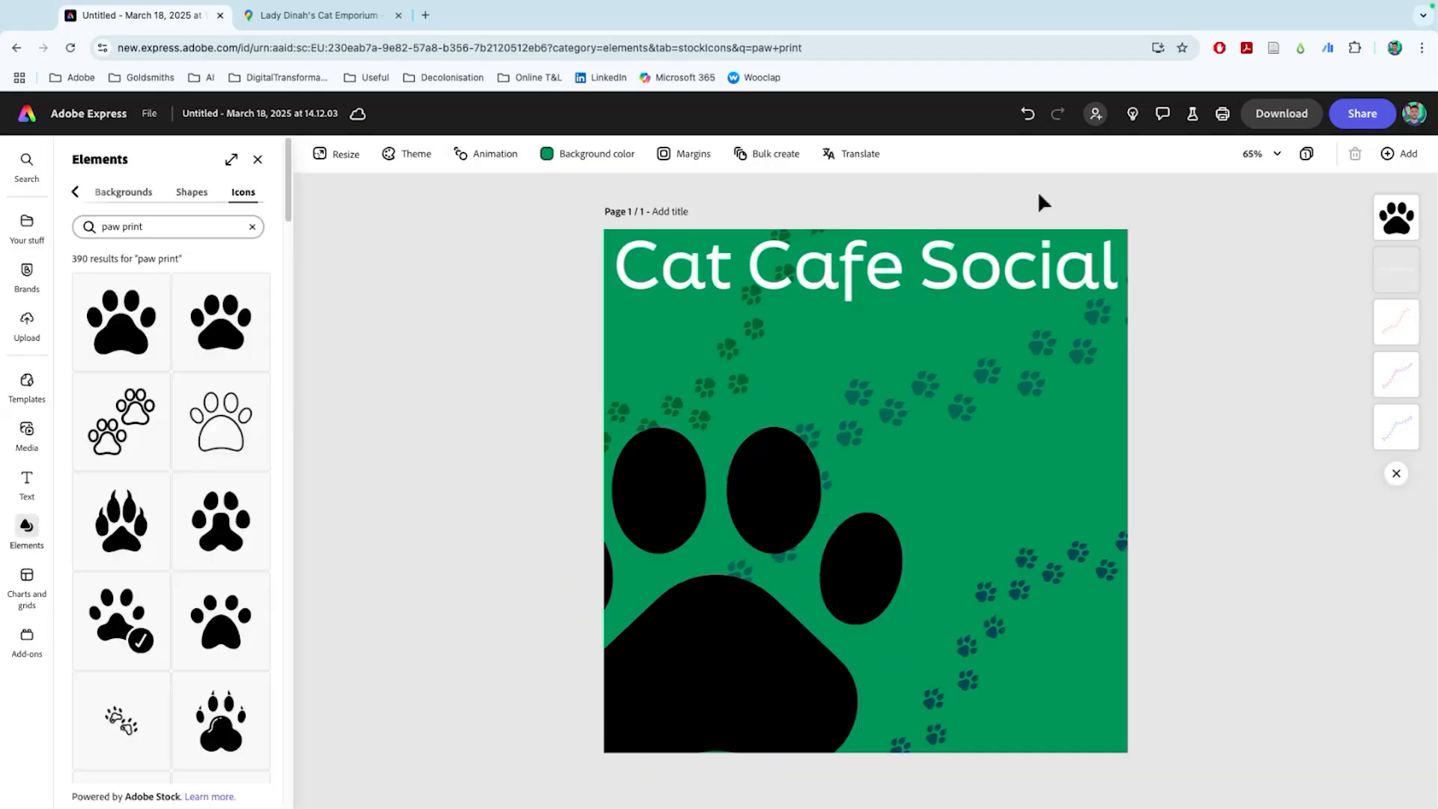
click(1029, 115)
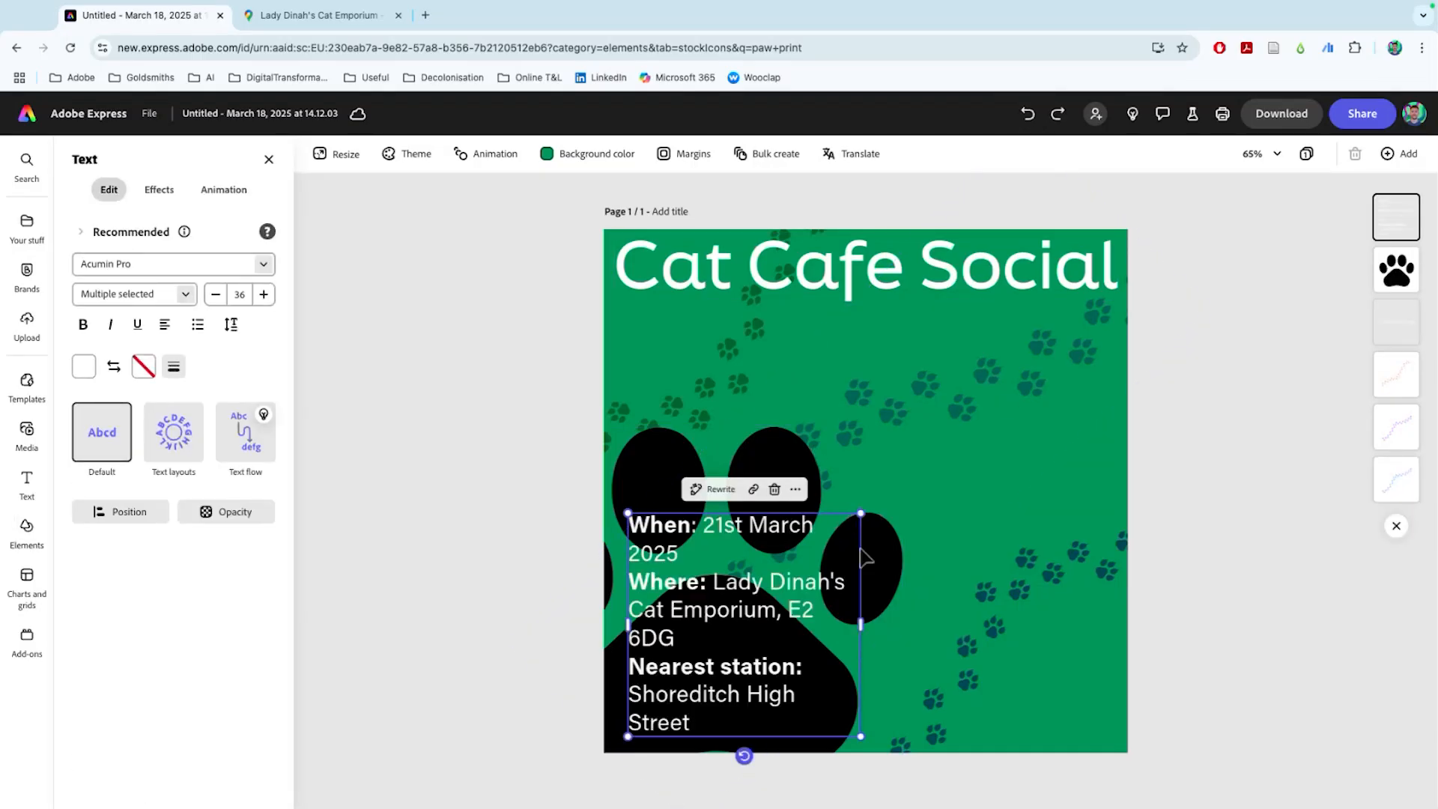
Scale the event details text down to size 21 and position it inside the paw's main pad
drag(863, 513, 761, 610)
drag(676, 671, 725, 659)
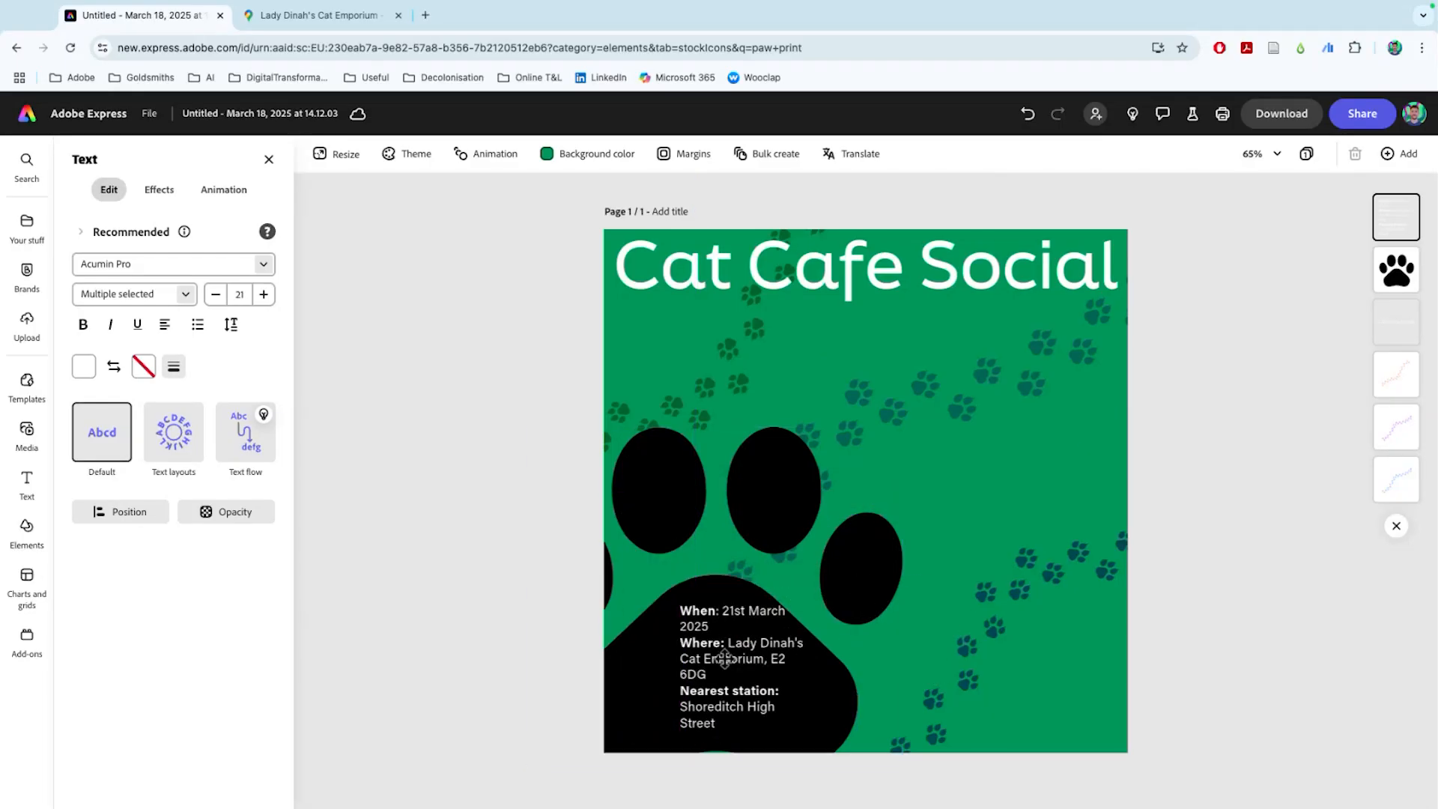
click(787, 270)
double_click(816, 269)
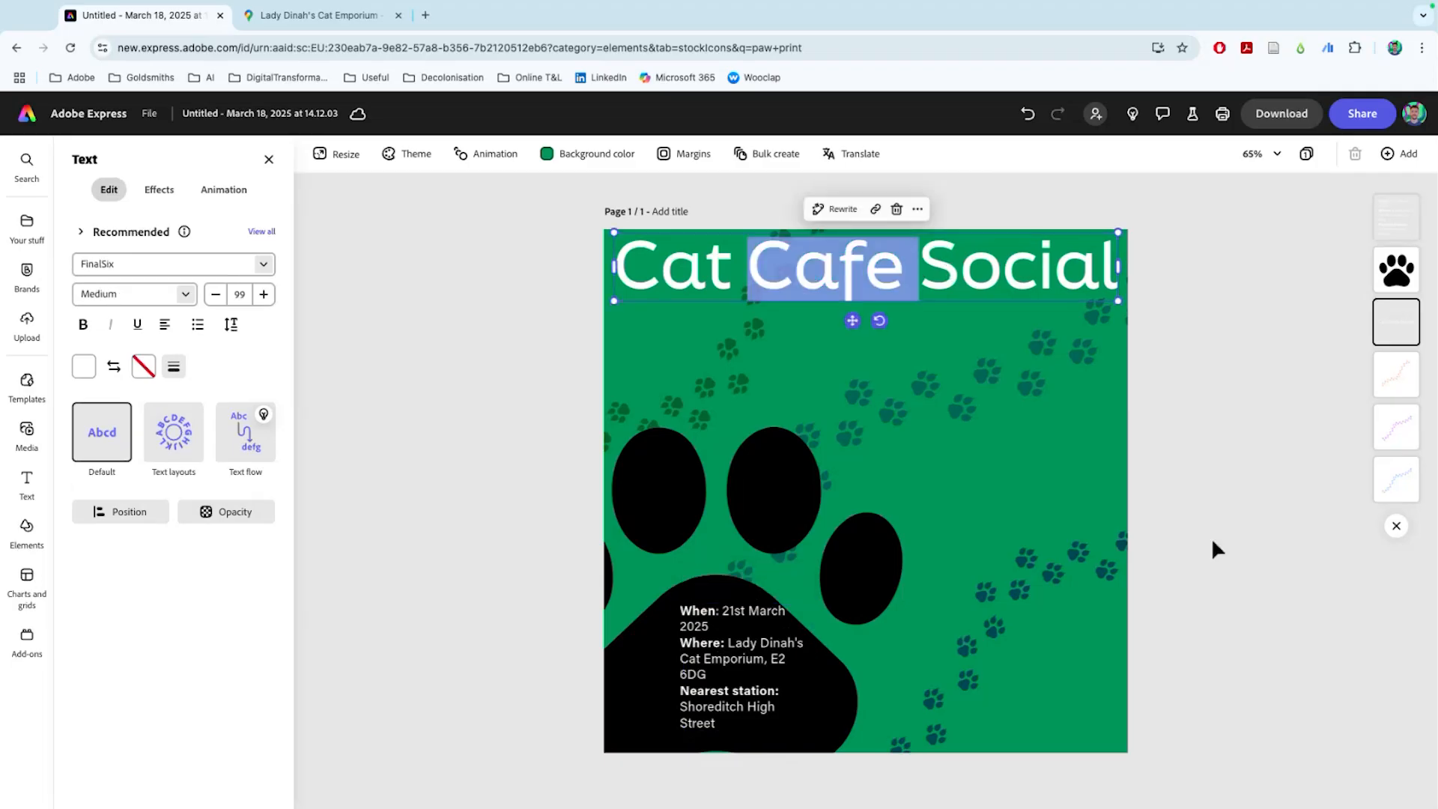
click(792, 678)
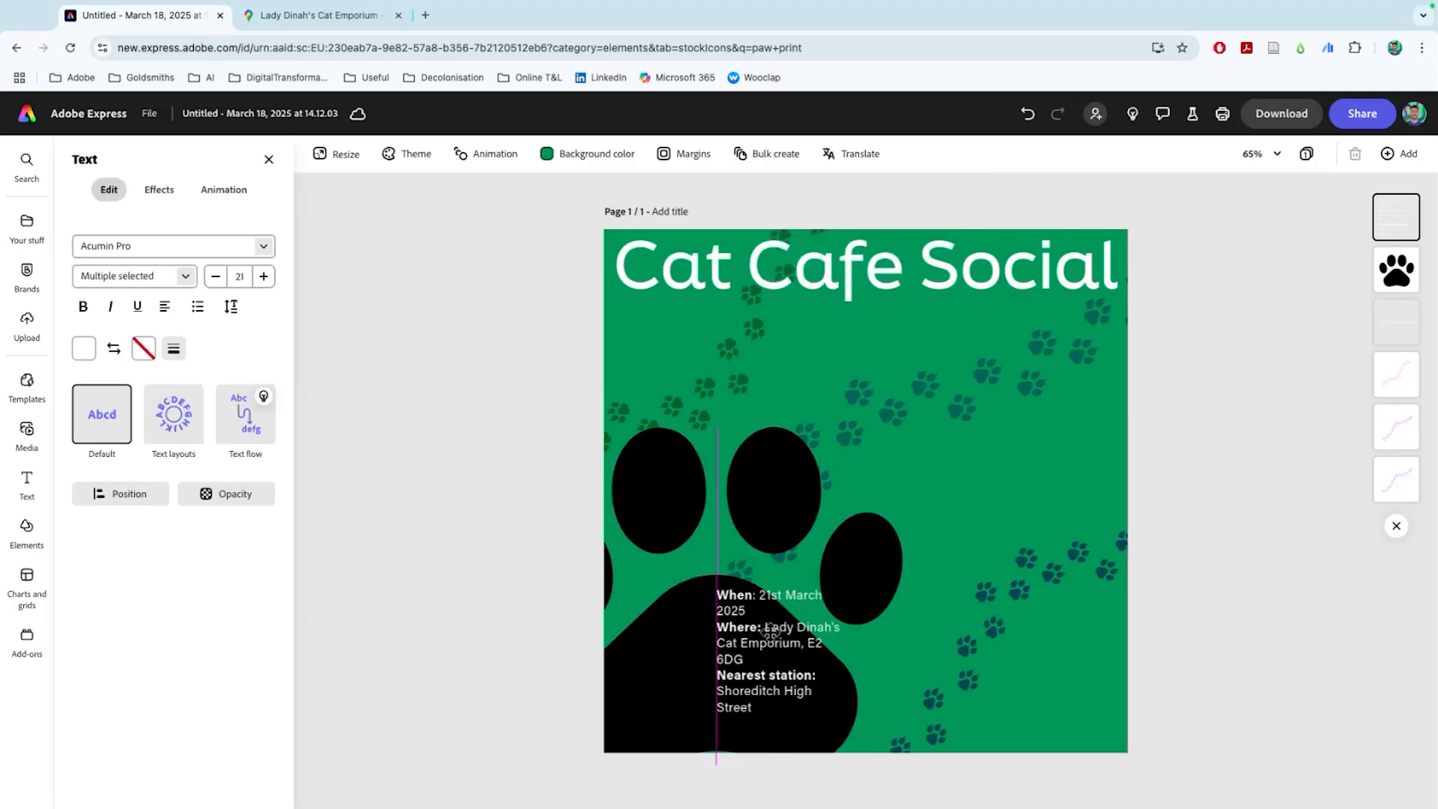
click(315, 360)
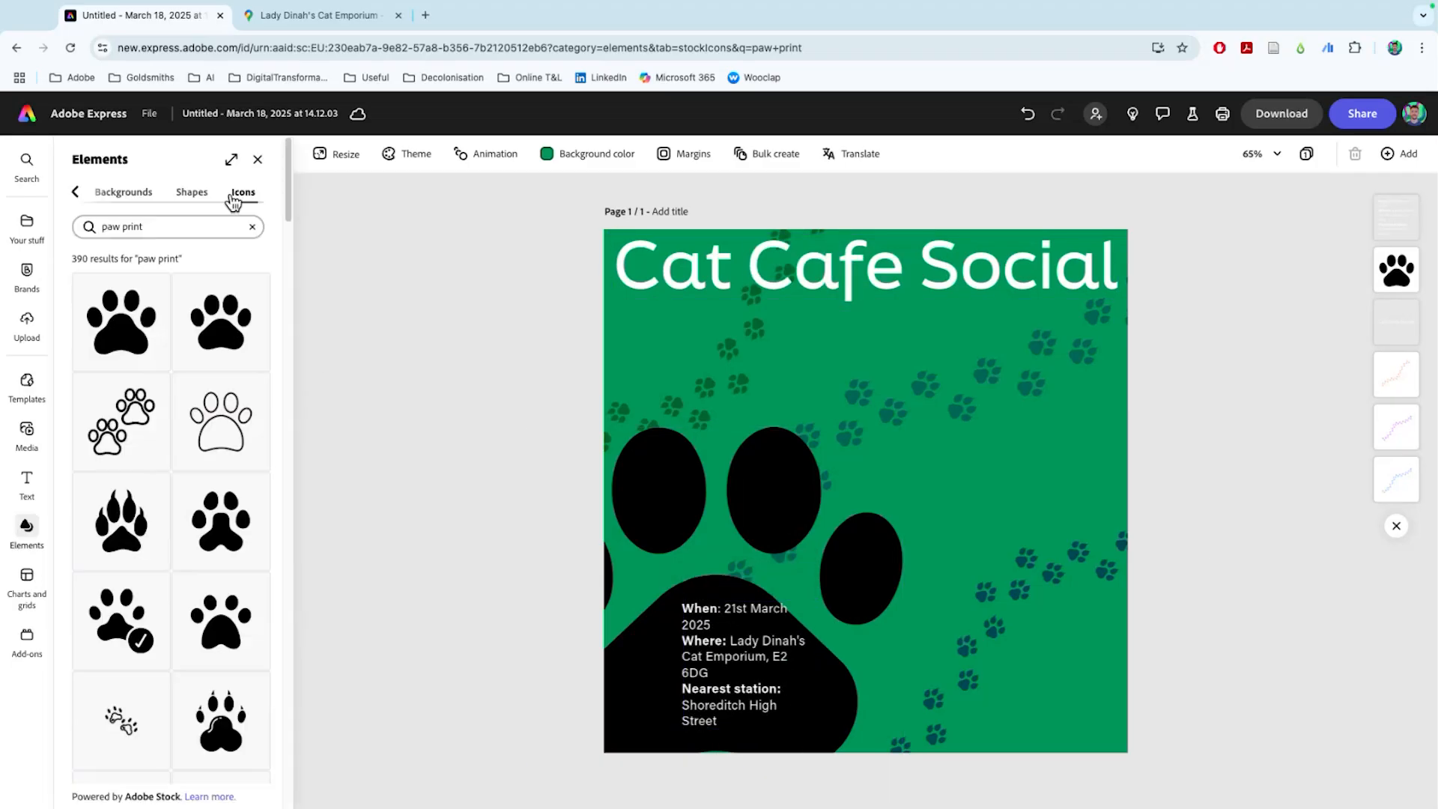
Look through more paw print icons, and search the icons for "cat"
scroll(210, 584, down, 6)
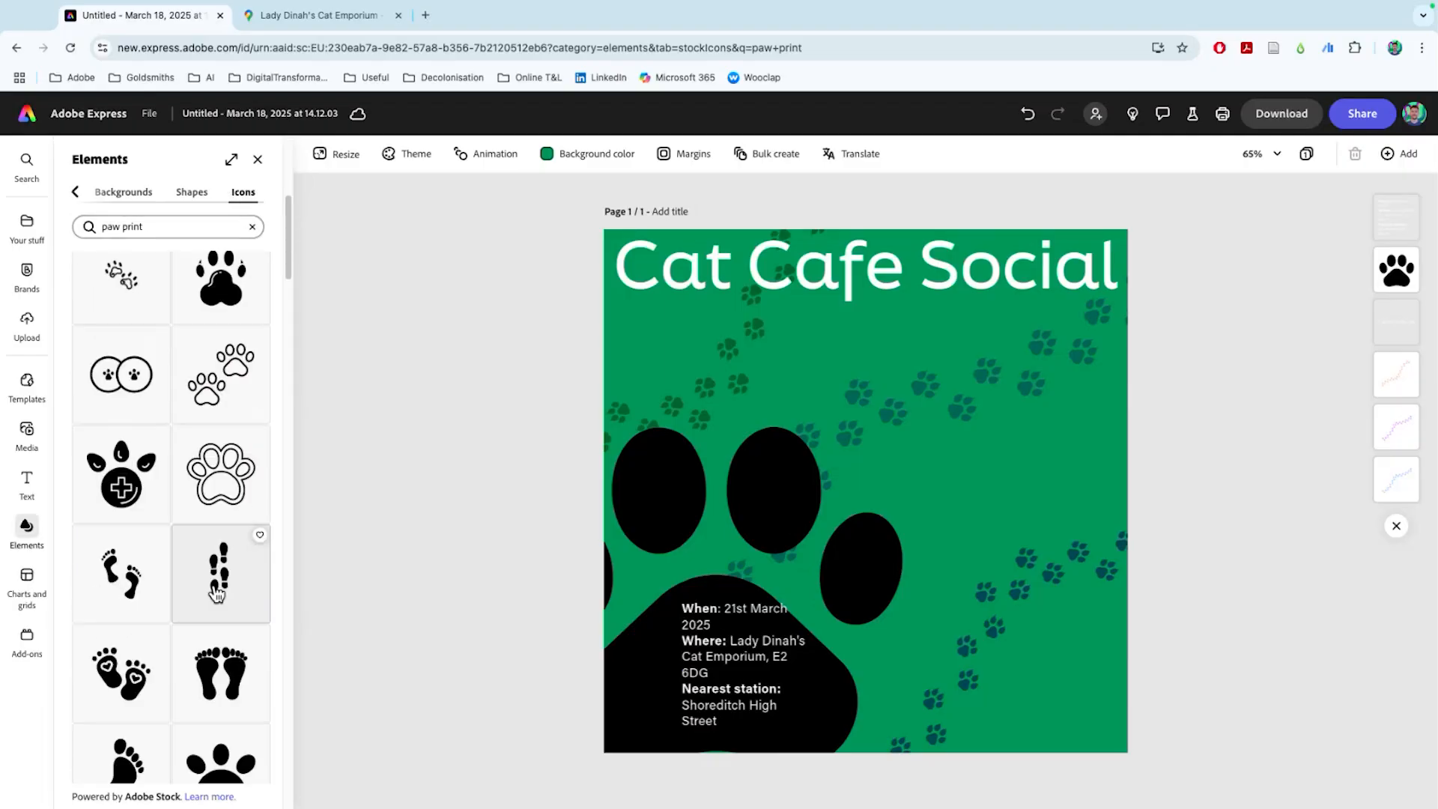
scroll(209, 597, down, 5)
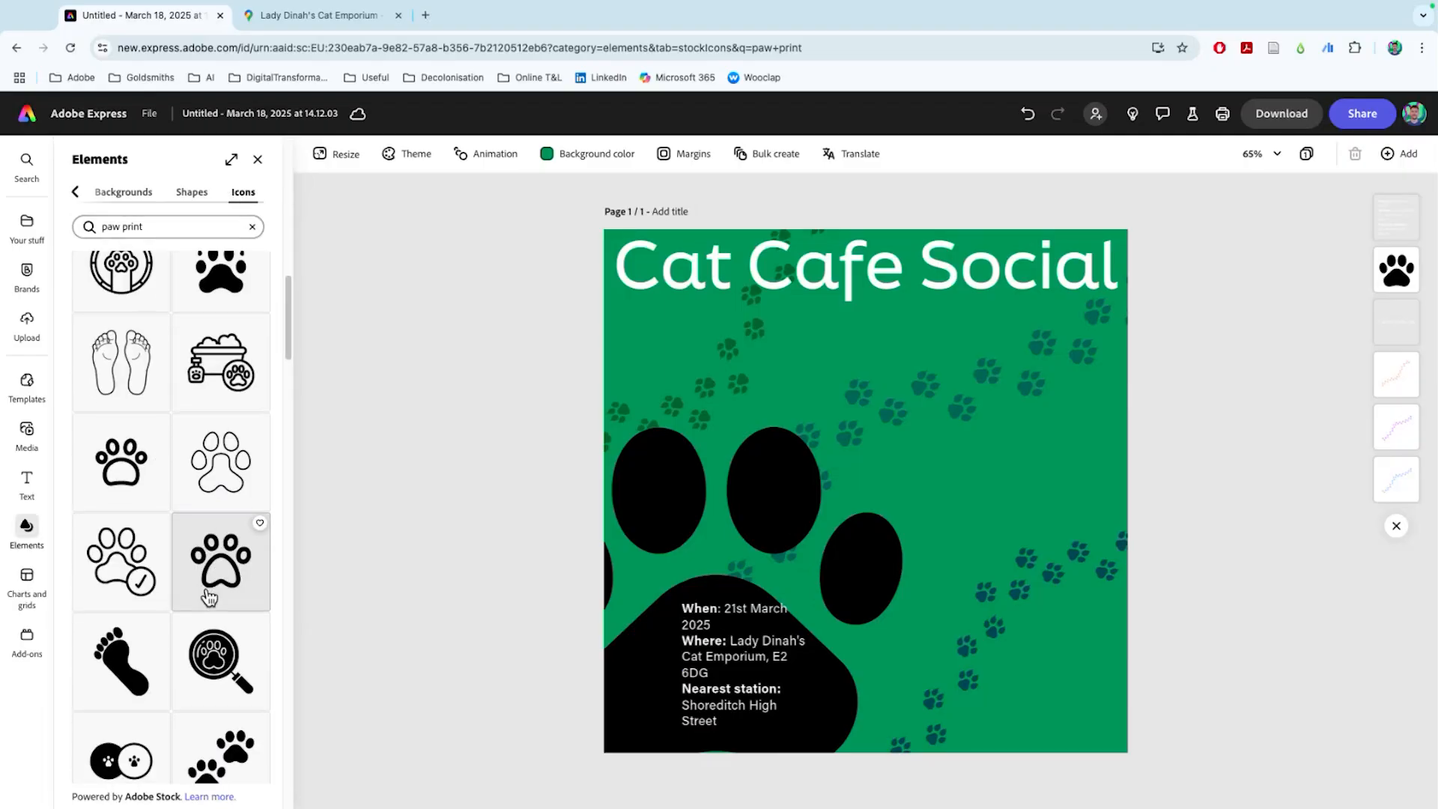
scroll(208, 597, down, 10)
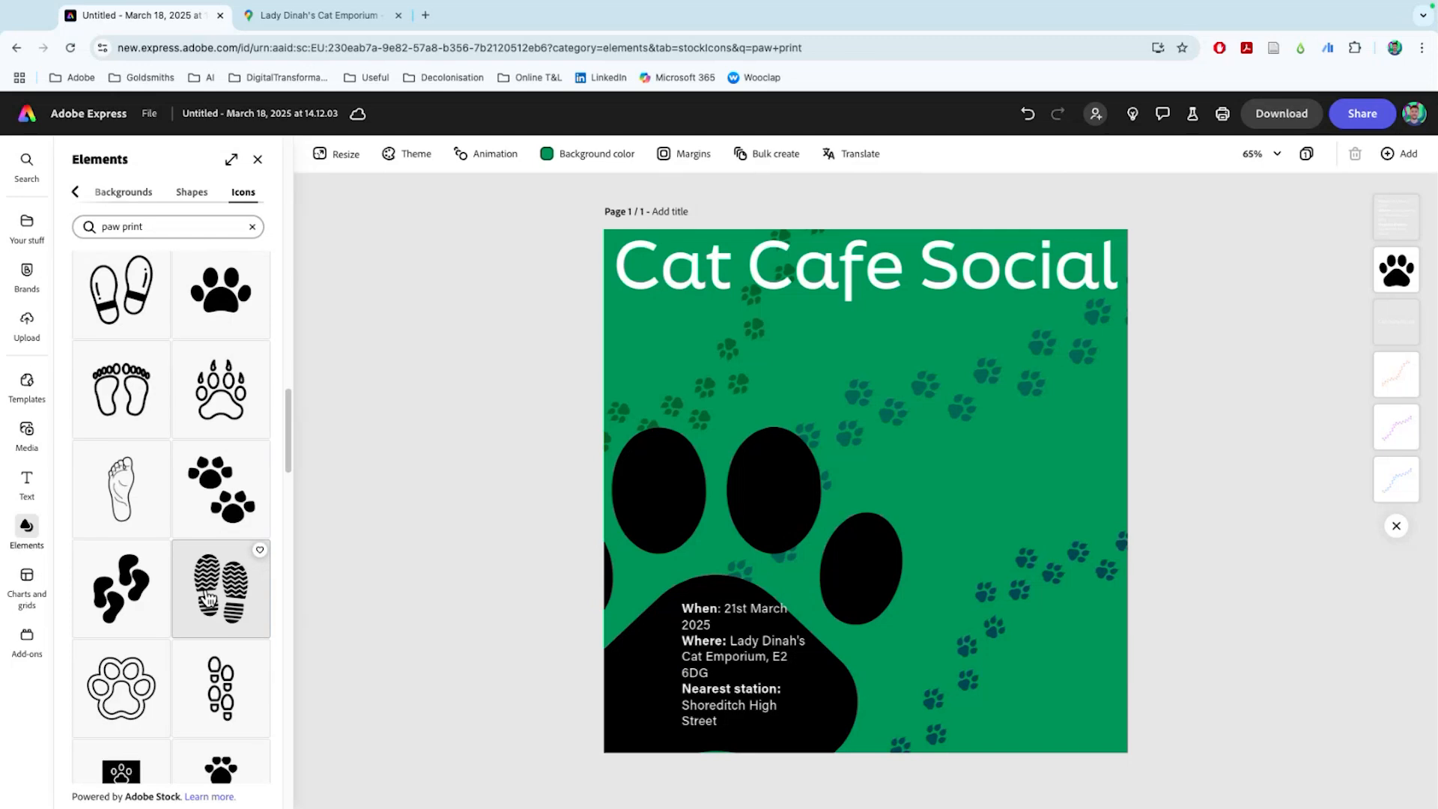
scroll(209, 597, down, 10)
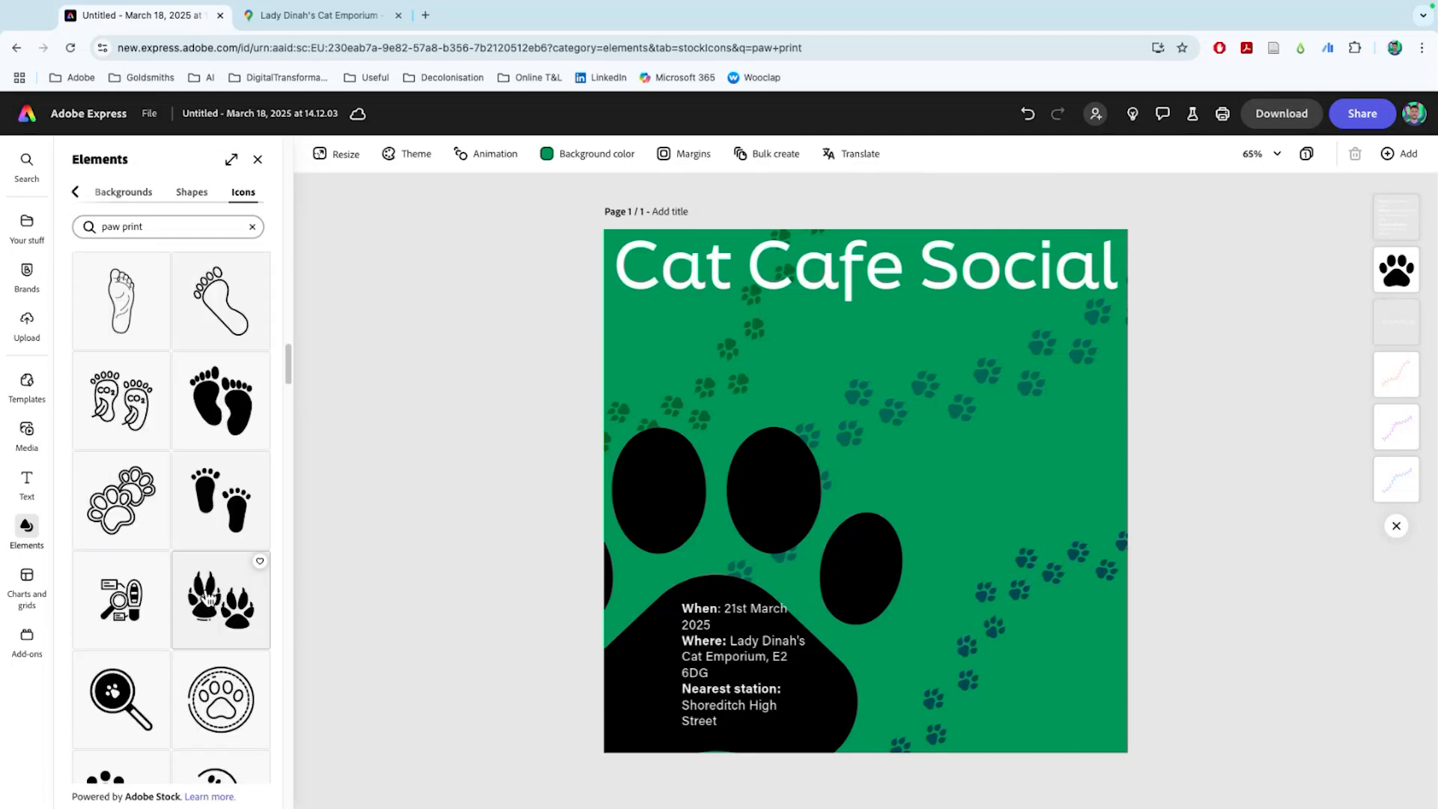
scroll(209, 597, down, 6)
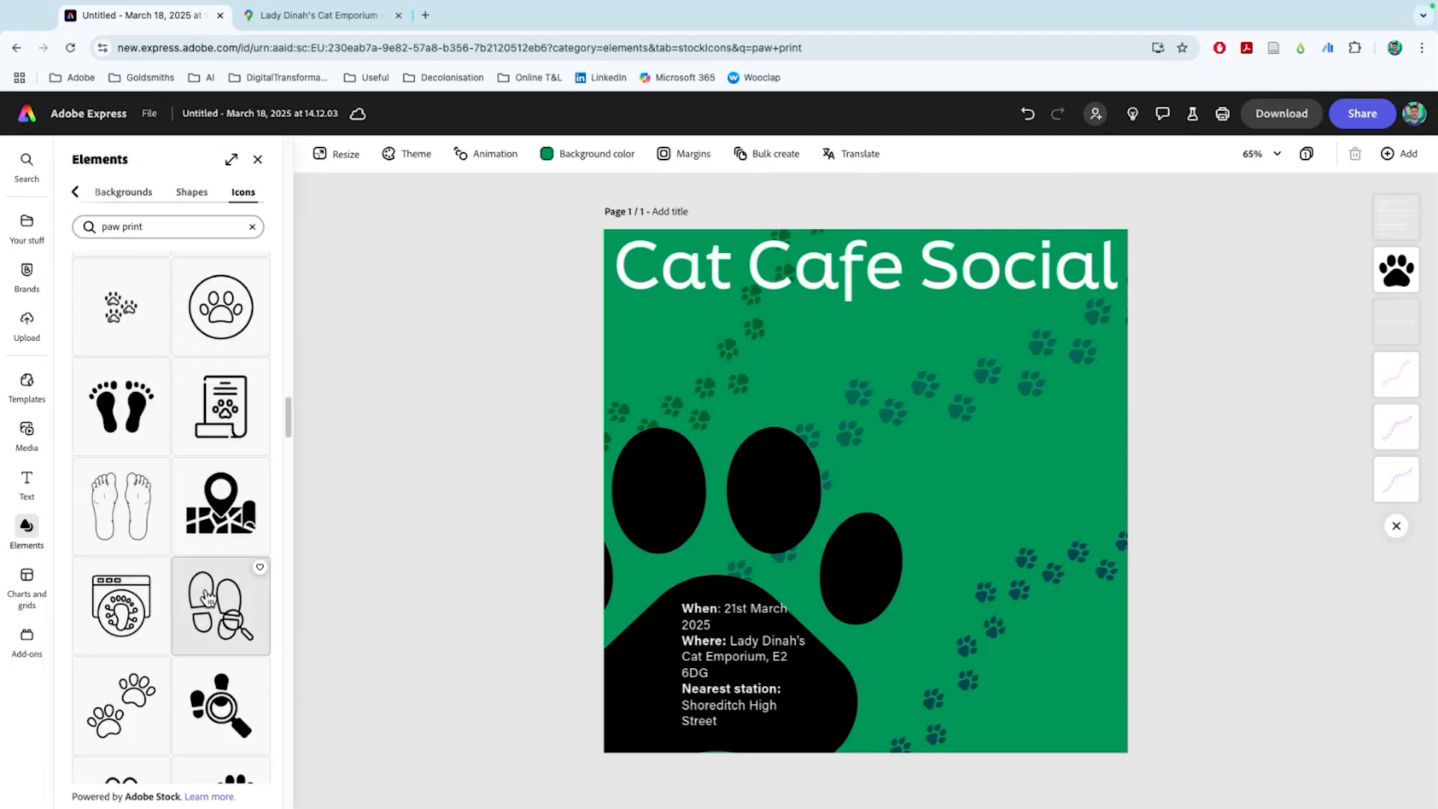
scroll(208, 597, down, 8)
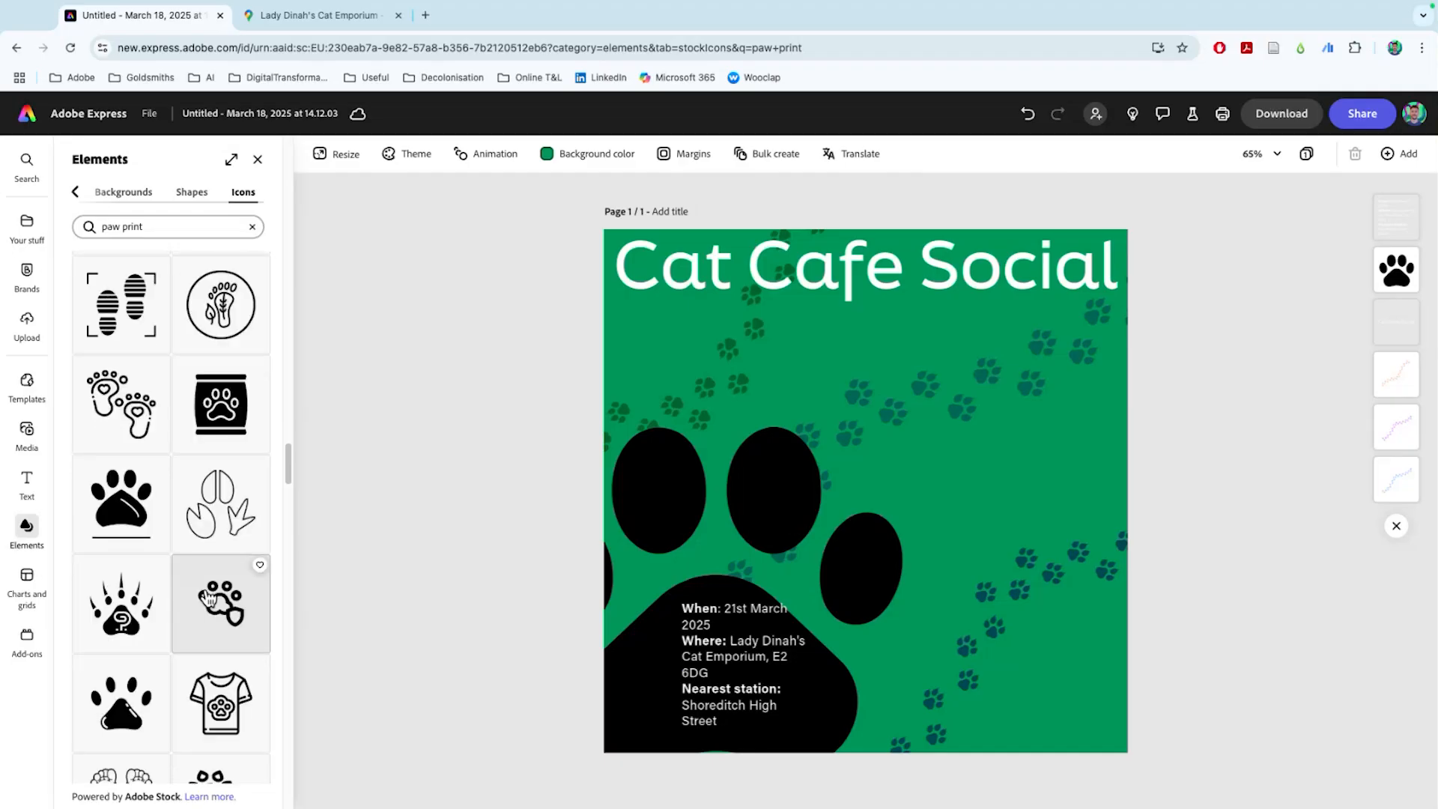
triple_click(172, 227)
text(cat)
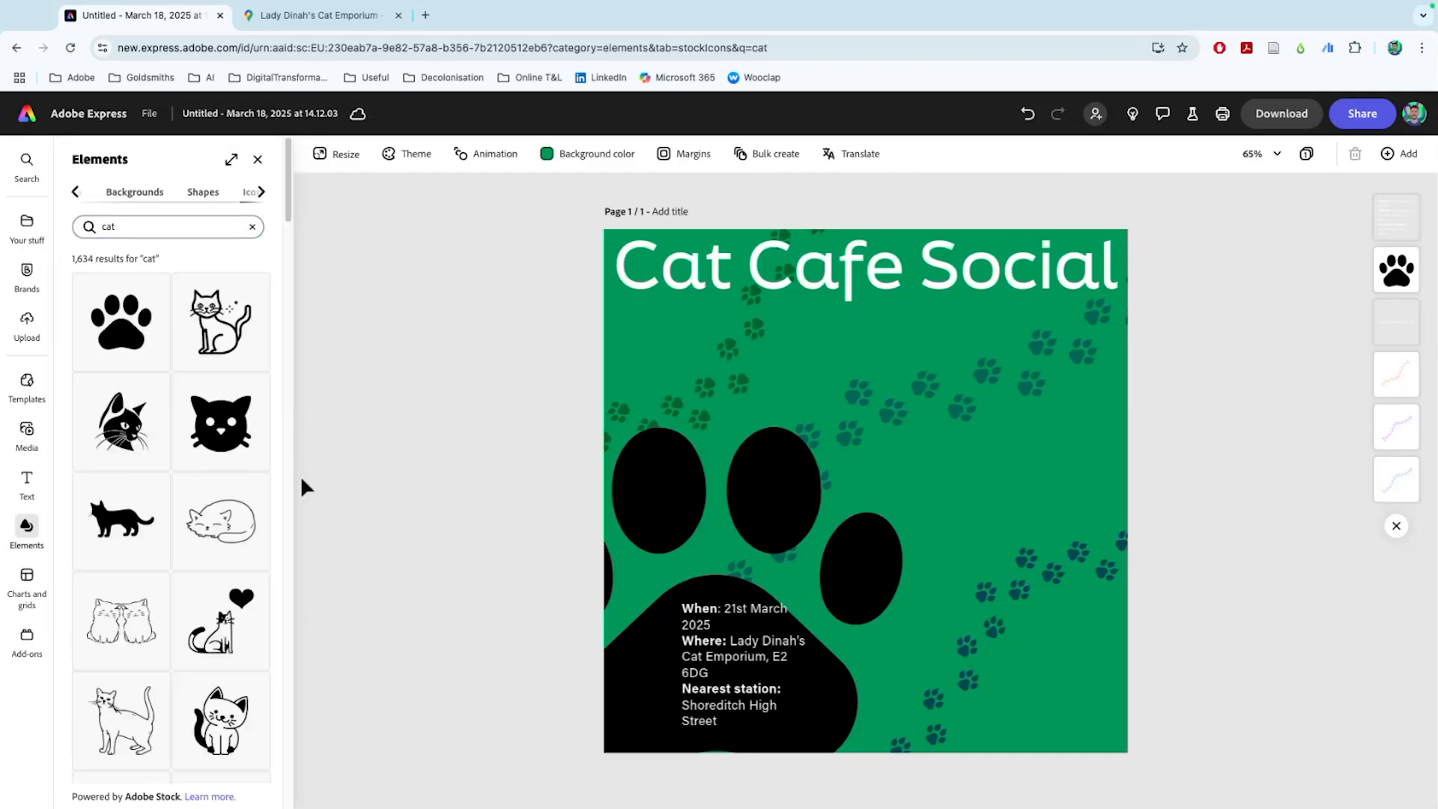
scroll(217, 599, down, 3)
scroll(225, 577, up, 3)
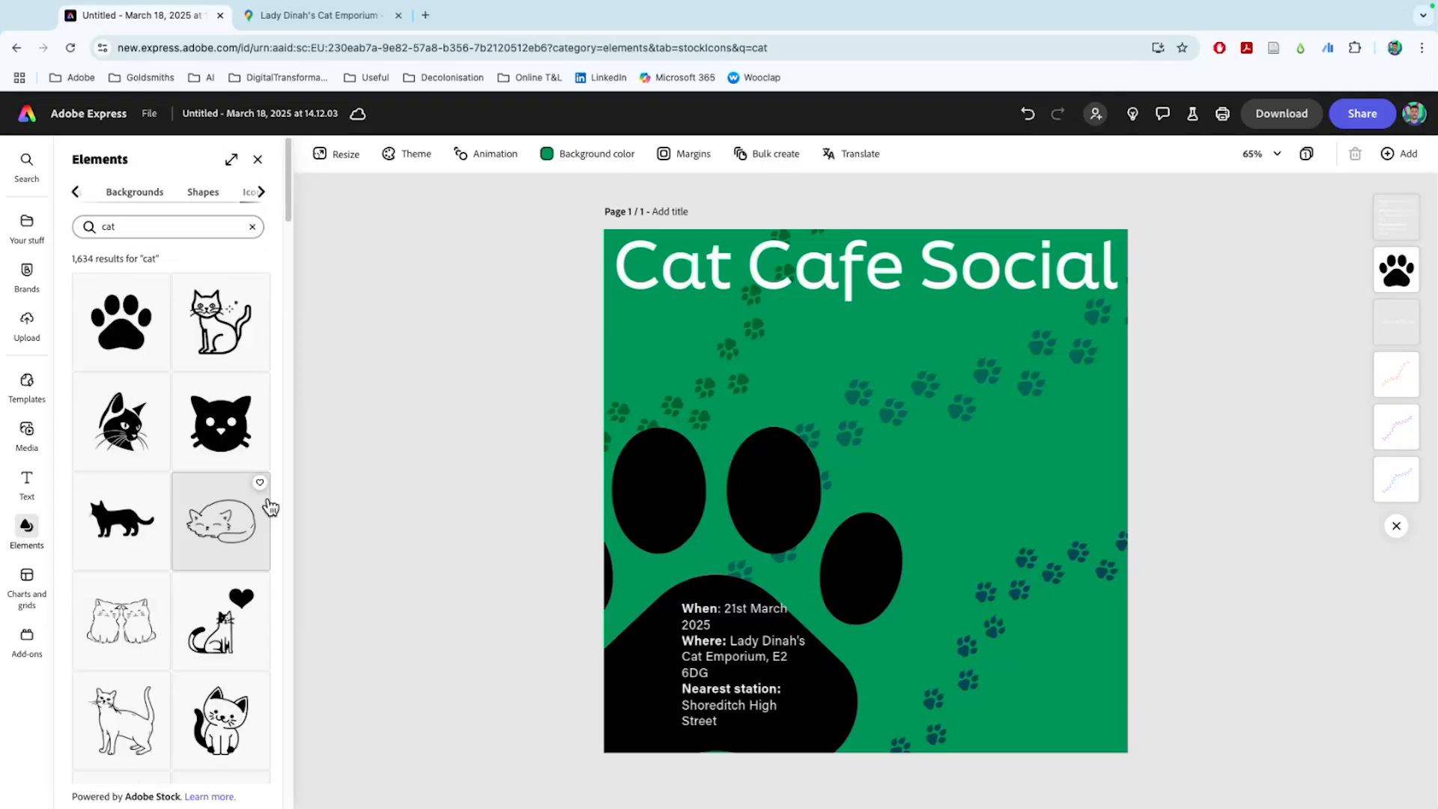
Delete the large black paw icon from the page
click(697, 508)
key(Delete)
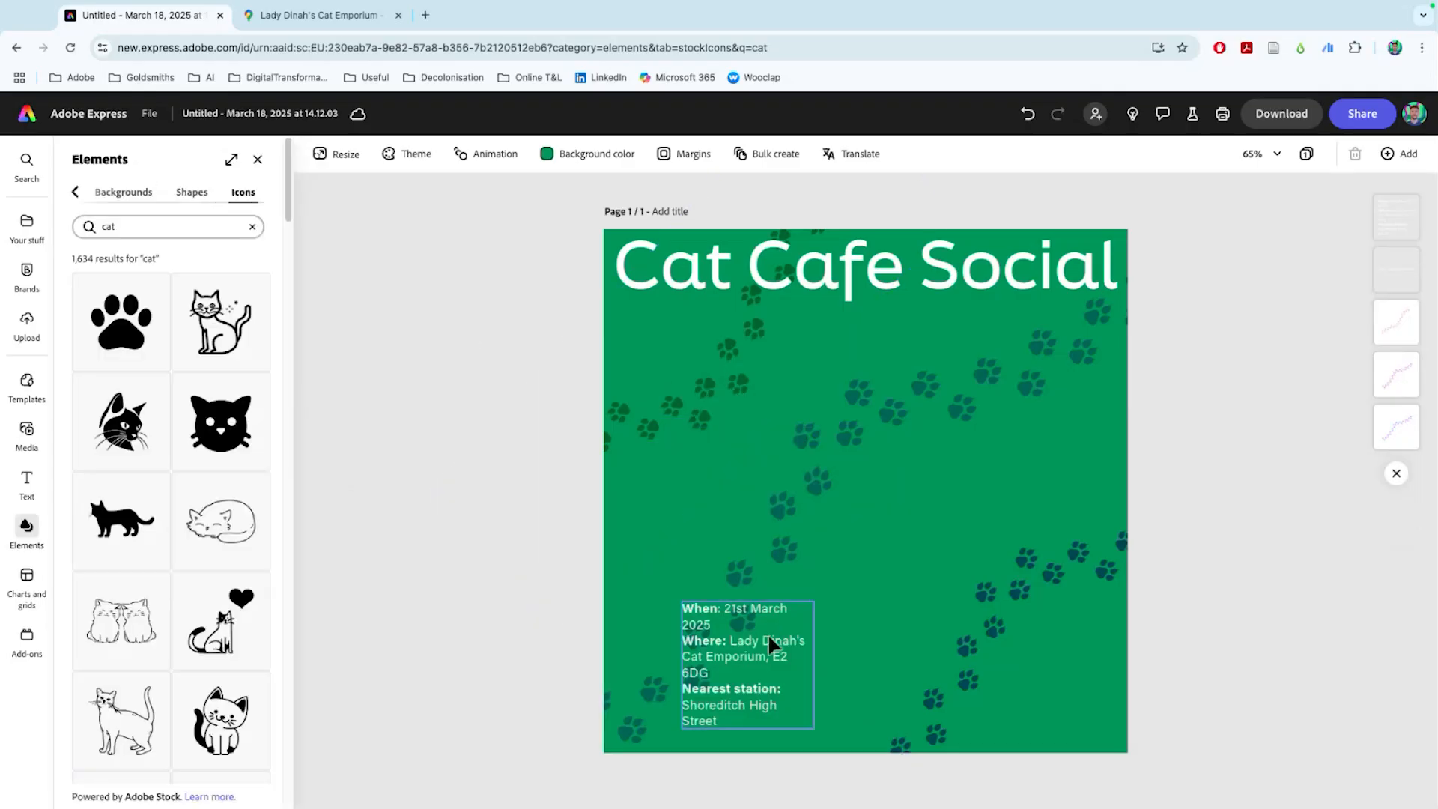
Enlarge the event details text to size 31, widen its box to fit three lines, and place it along the page's bottom edge
click(757, 652)
drag(814, 600, 881, 537)
drag(745, 603, 685, 619)
drag(818, 645, 1108, 640)
drag(719, 582, 709, 705)
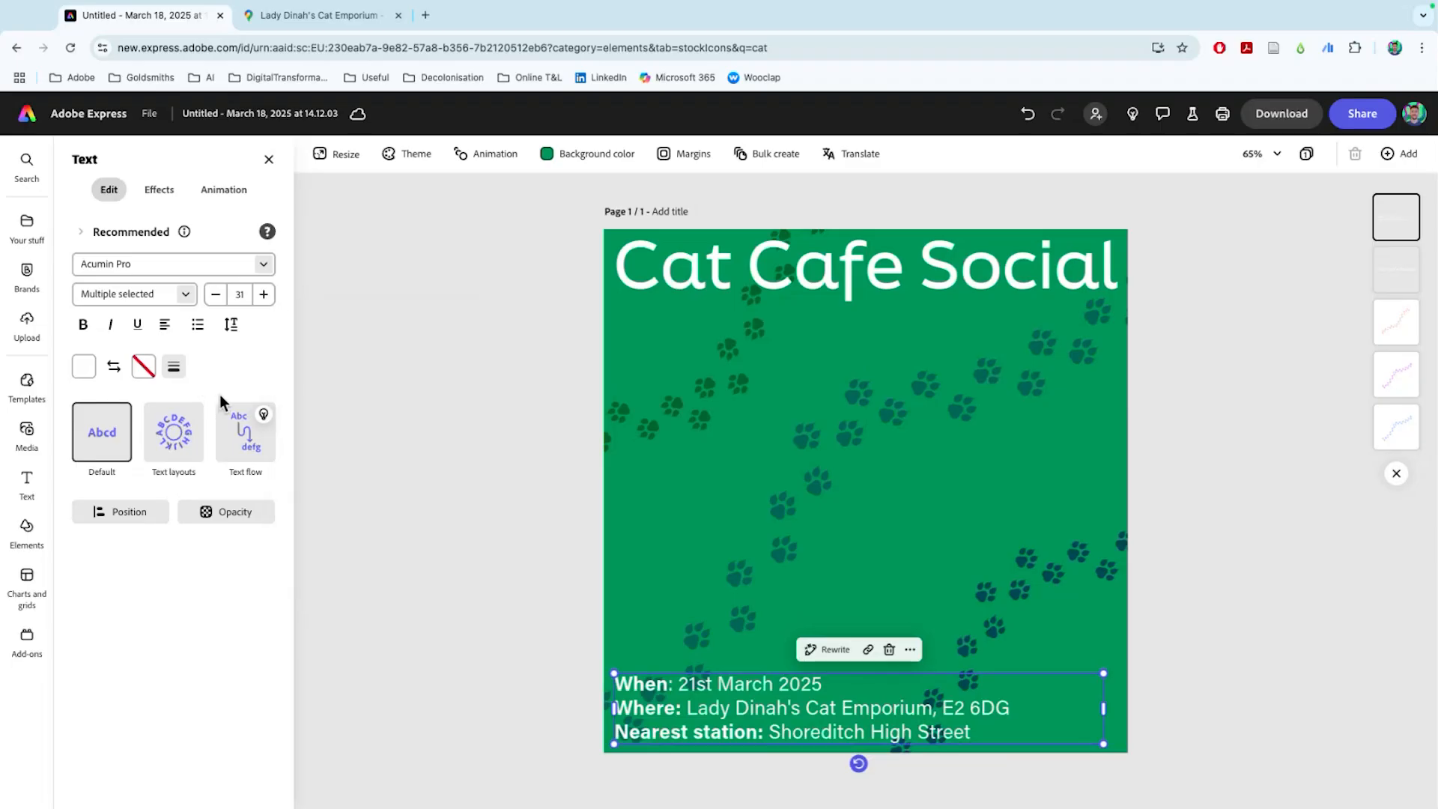
Add a full-width band shape behind the event details text and move the block slightly up from the page's bottom edge
click(158, 192)
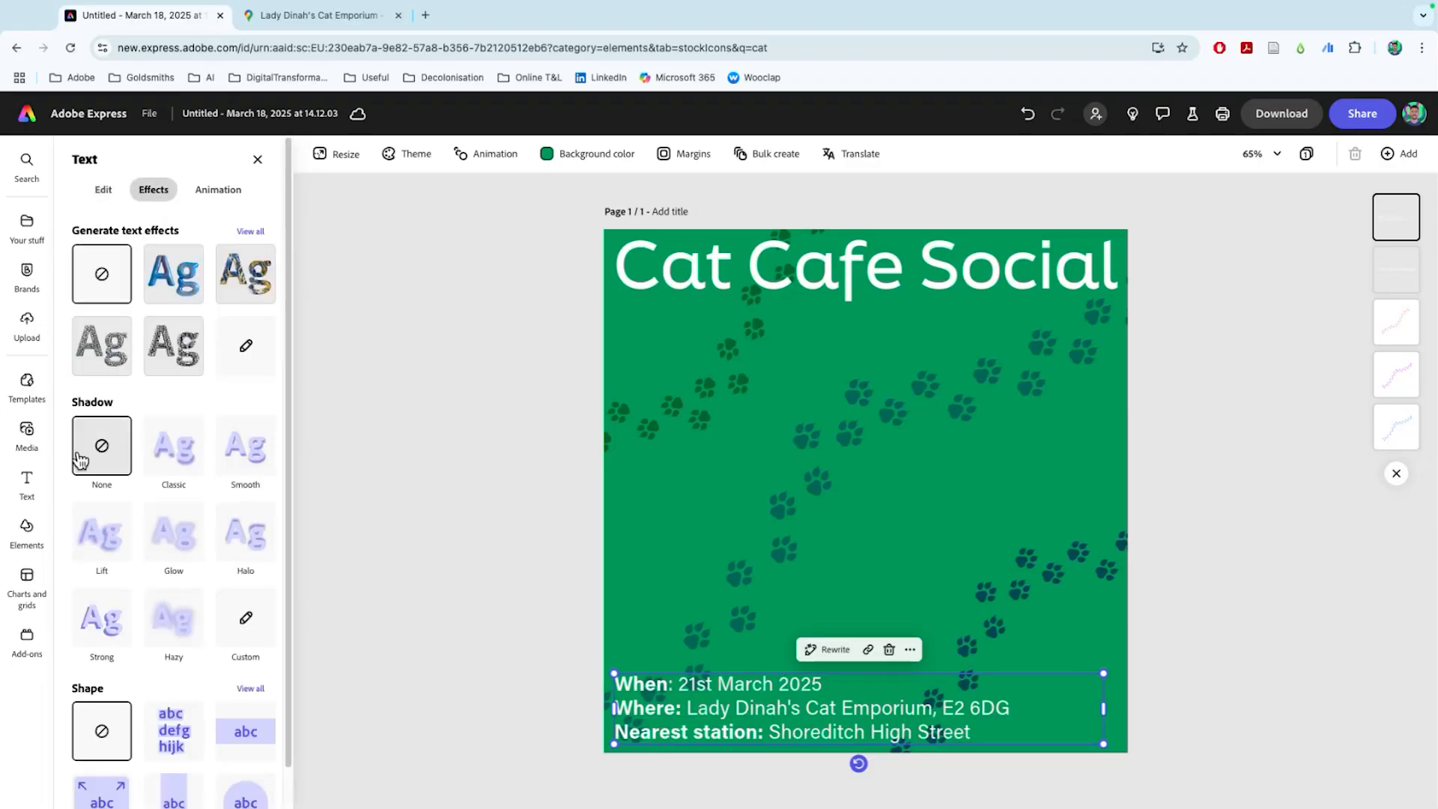
scroll(167, 611, down, 1)
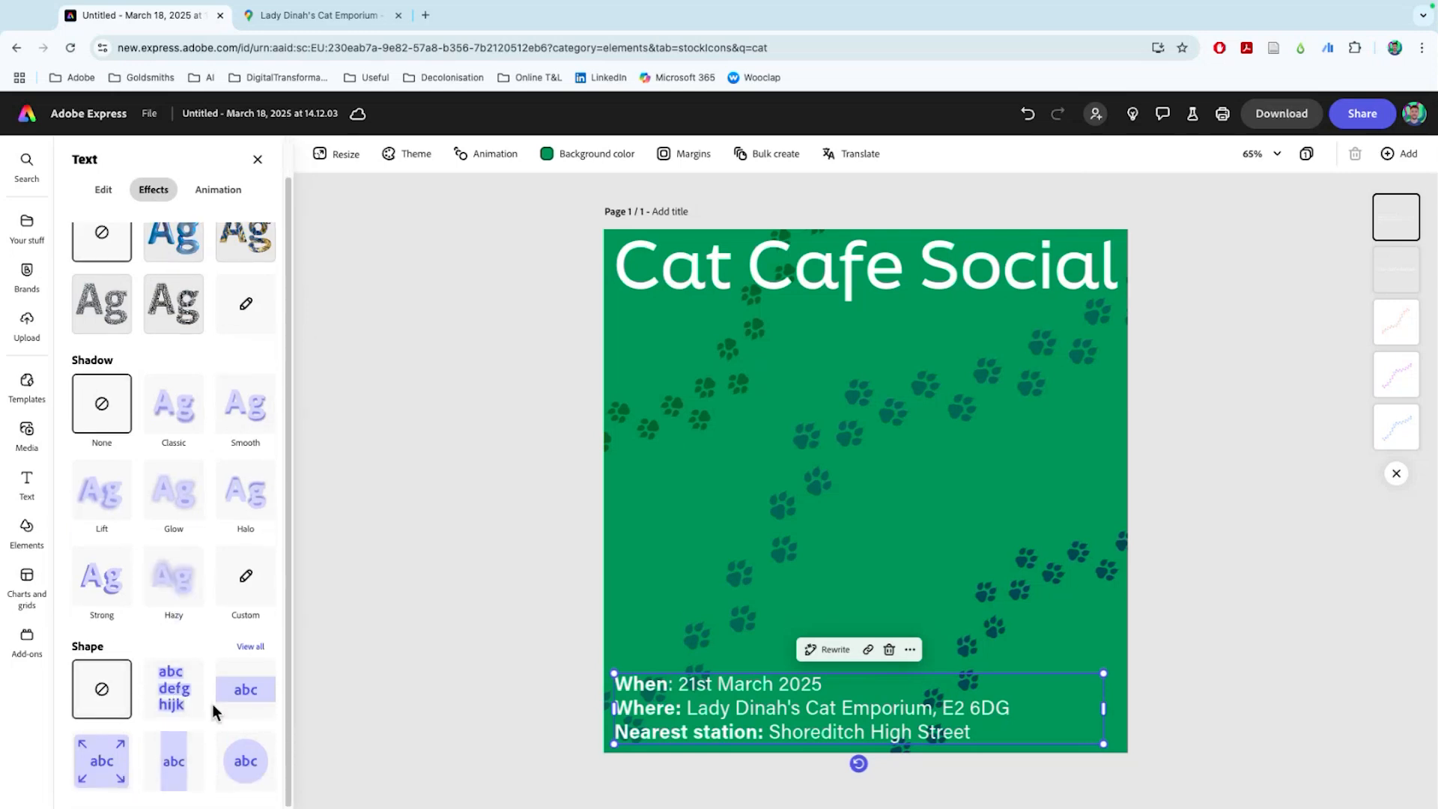
click(260, 697)
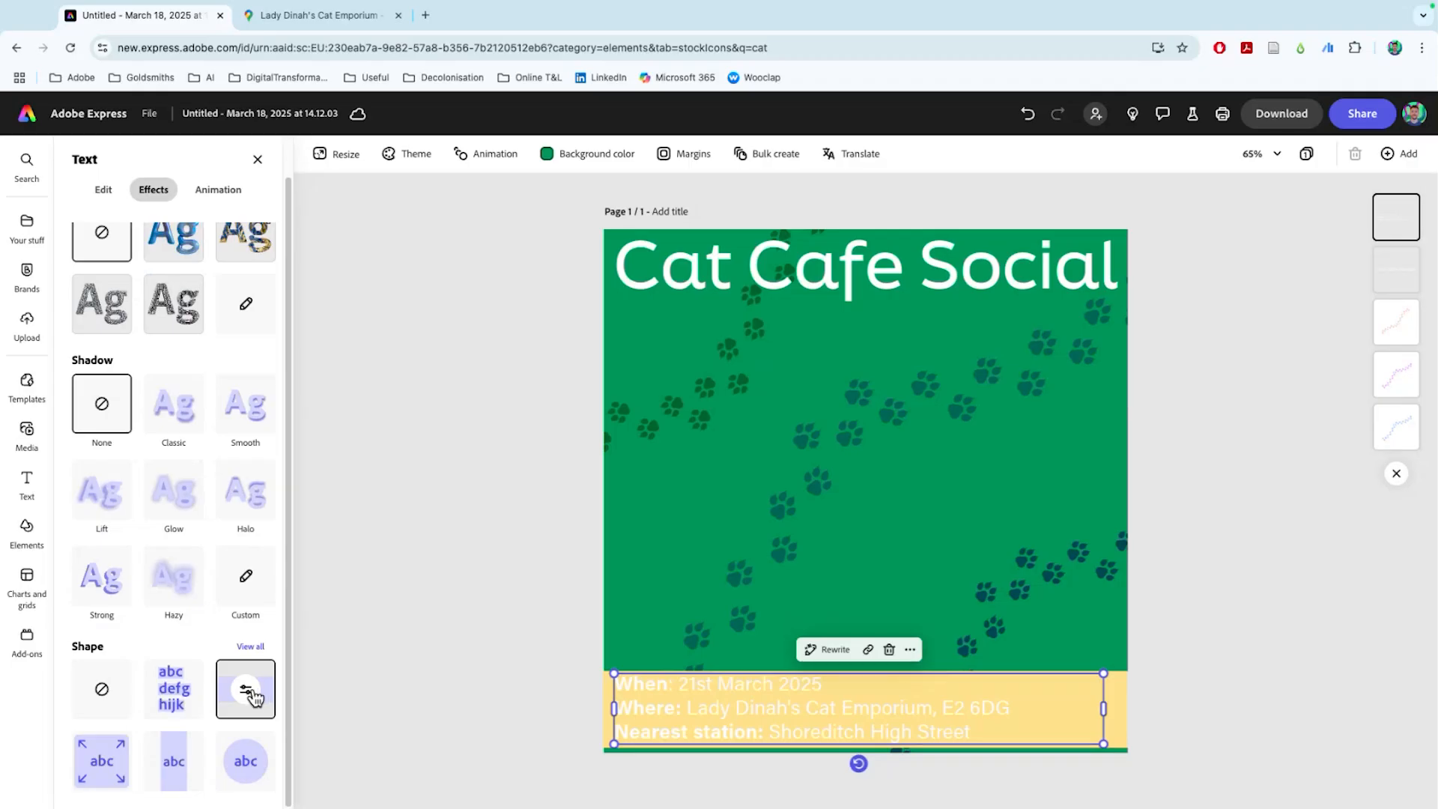
drag(685, 720, 677, 693)
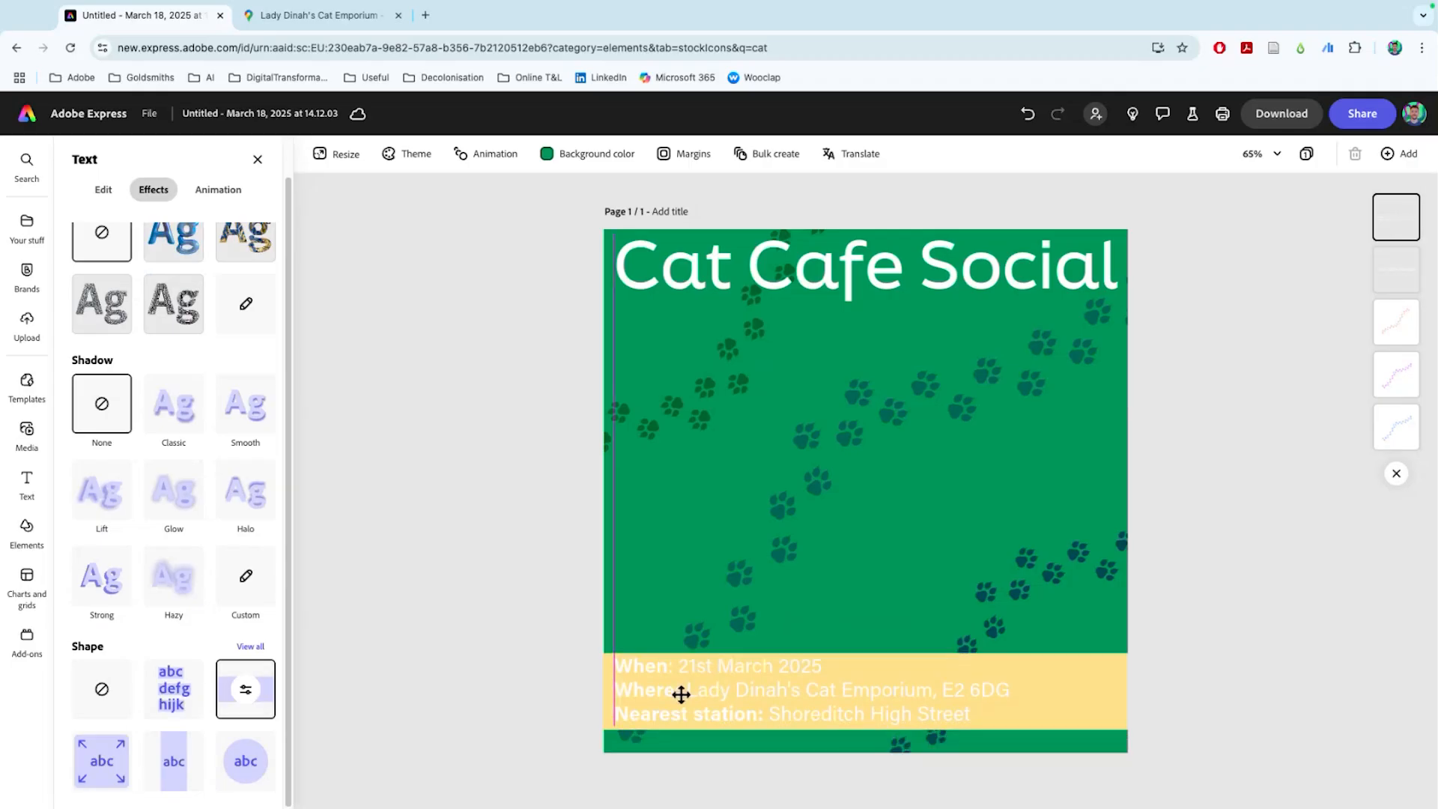
Change the fill of the band behind the event details to dark green
click(254, 696)
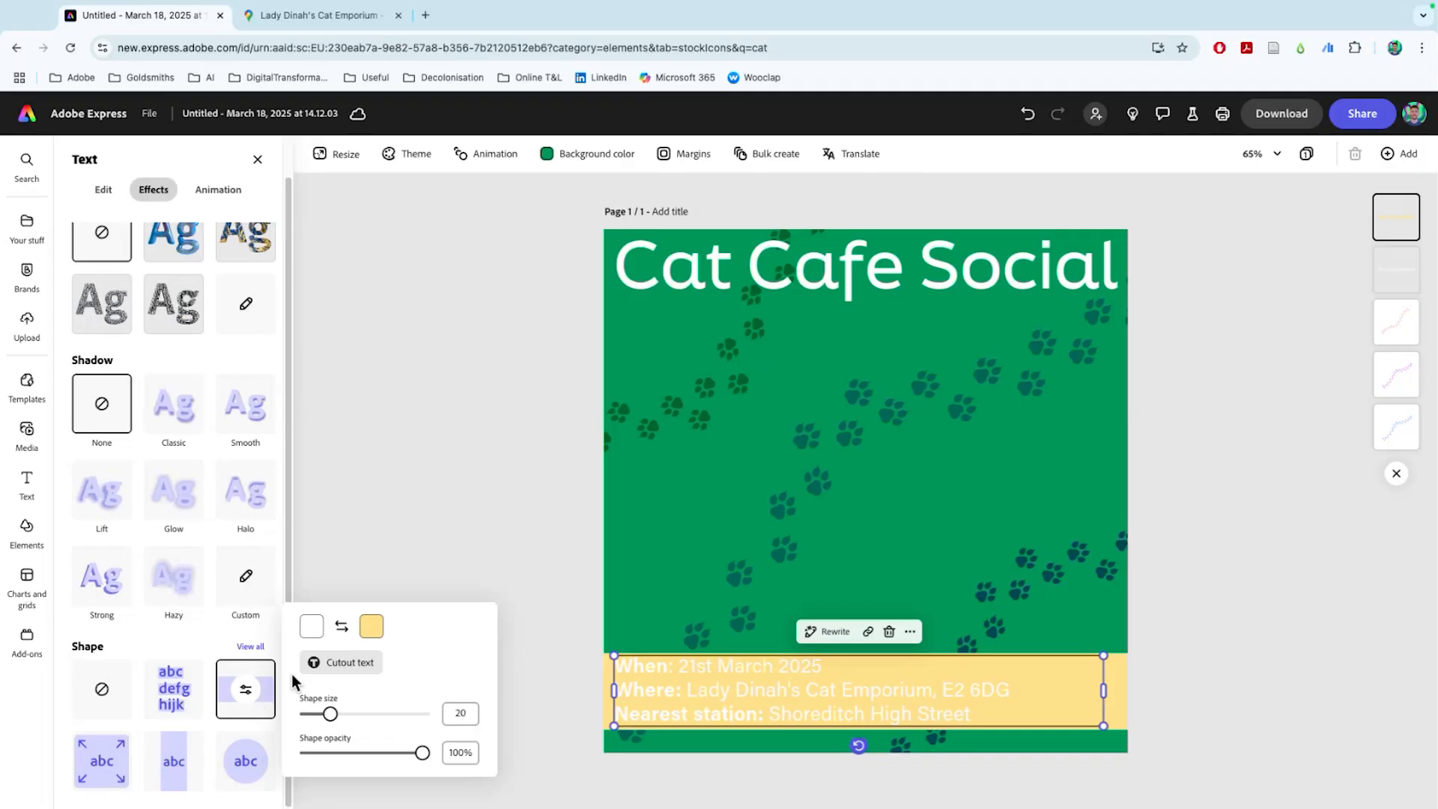
click(369, 628)
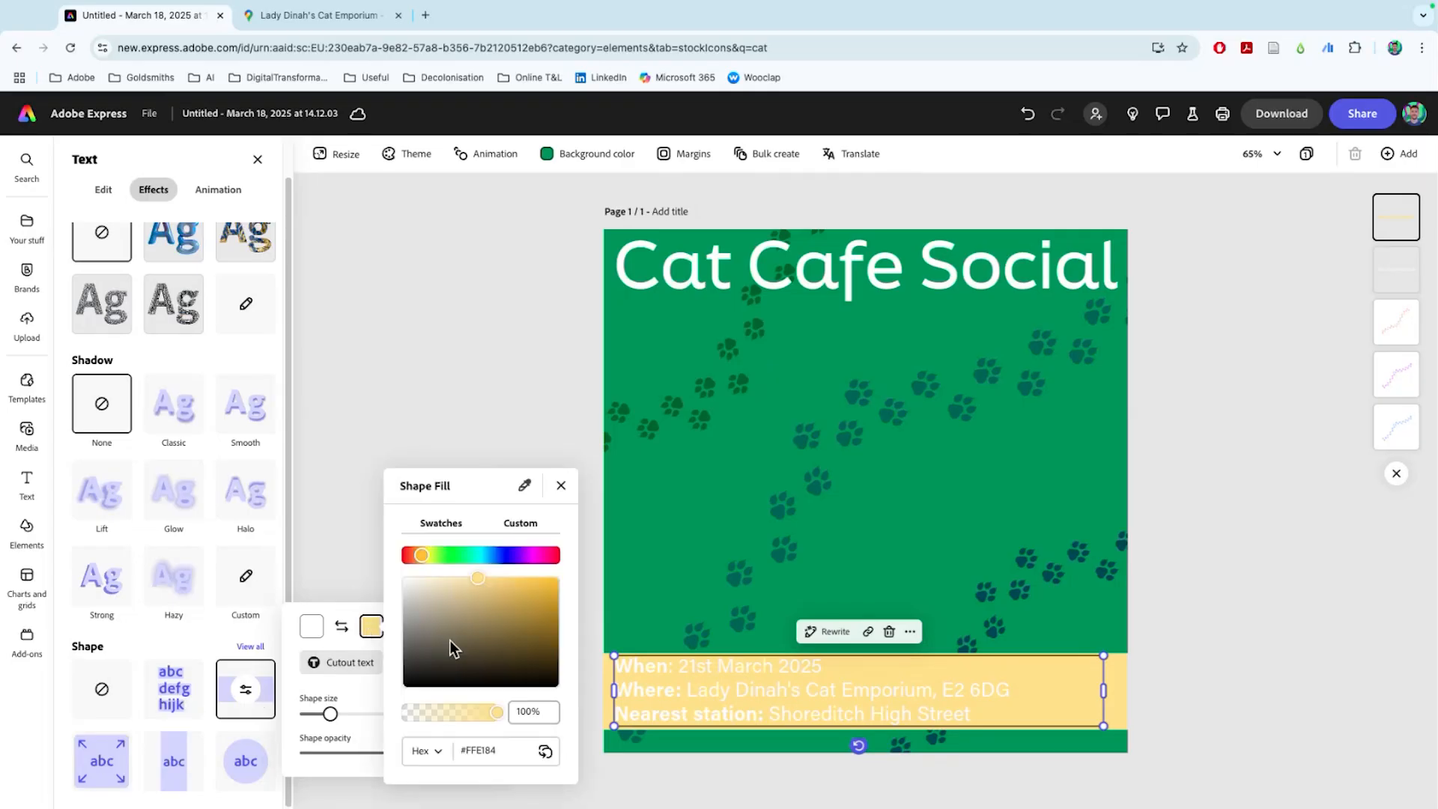
drag(453, 555, 571, 635)
click(546, 364)
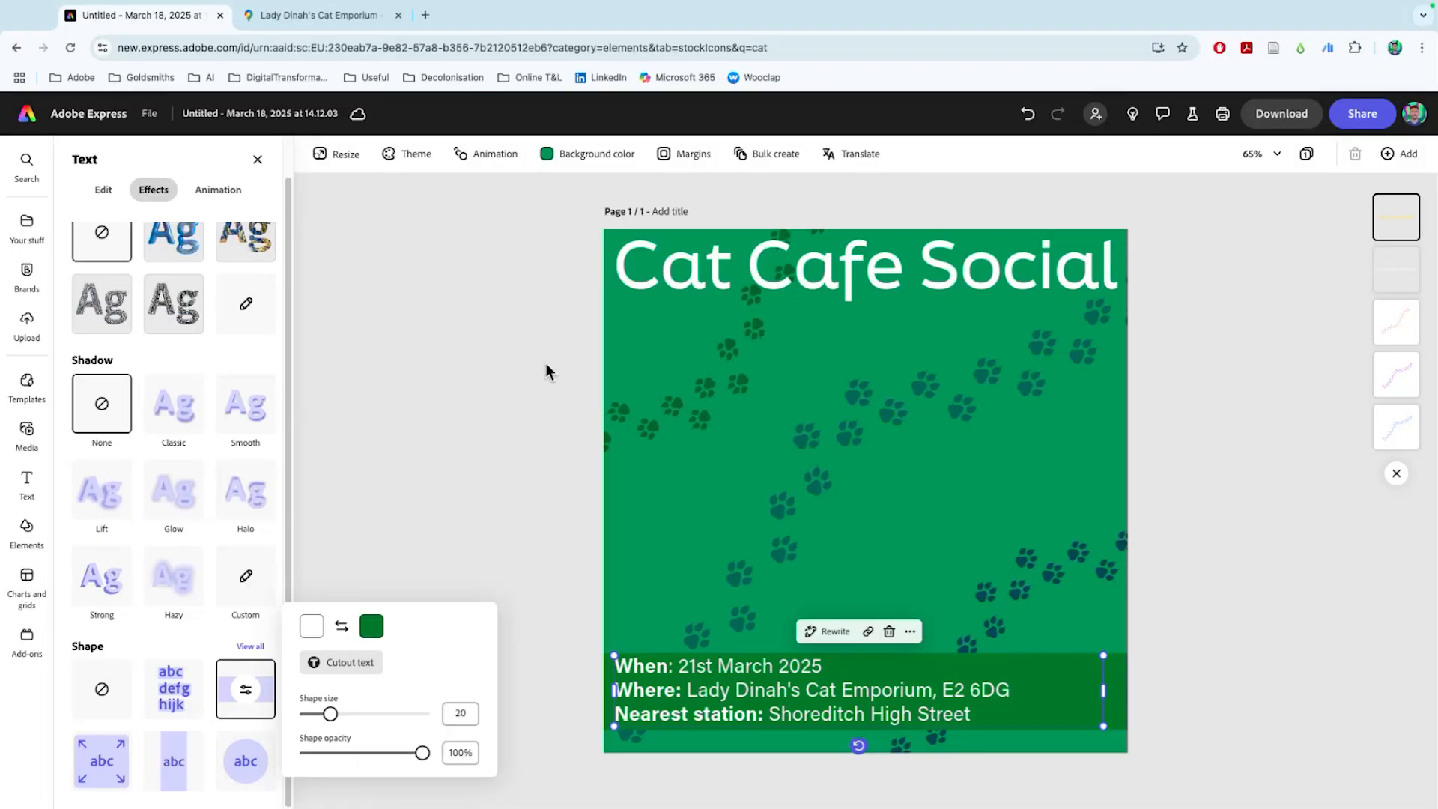
Move the event details band a little higher above the page's bottom edge, keeping its left alignment
click(544, 423)
click(532, 650)
mouse_move(749, 701)
mouse_down()
mouse_move(745, 684)
mouse_move(749, 696)
mouse_up()
drag(818, 702, 749, 688)
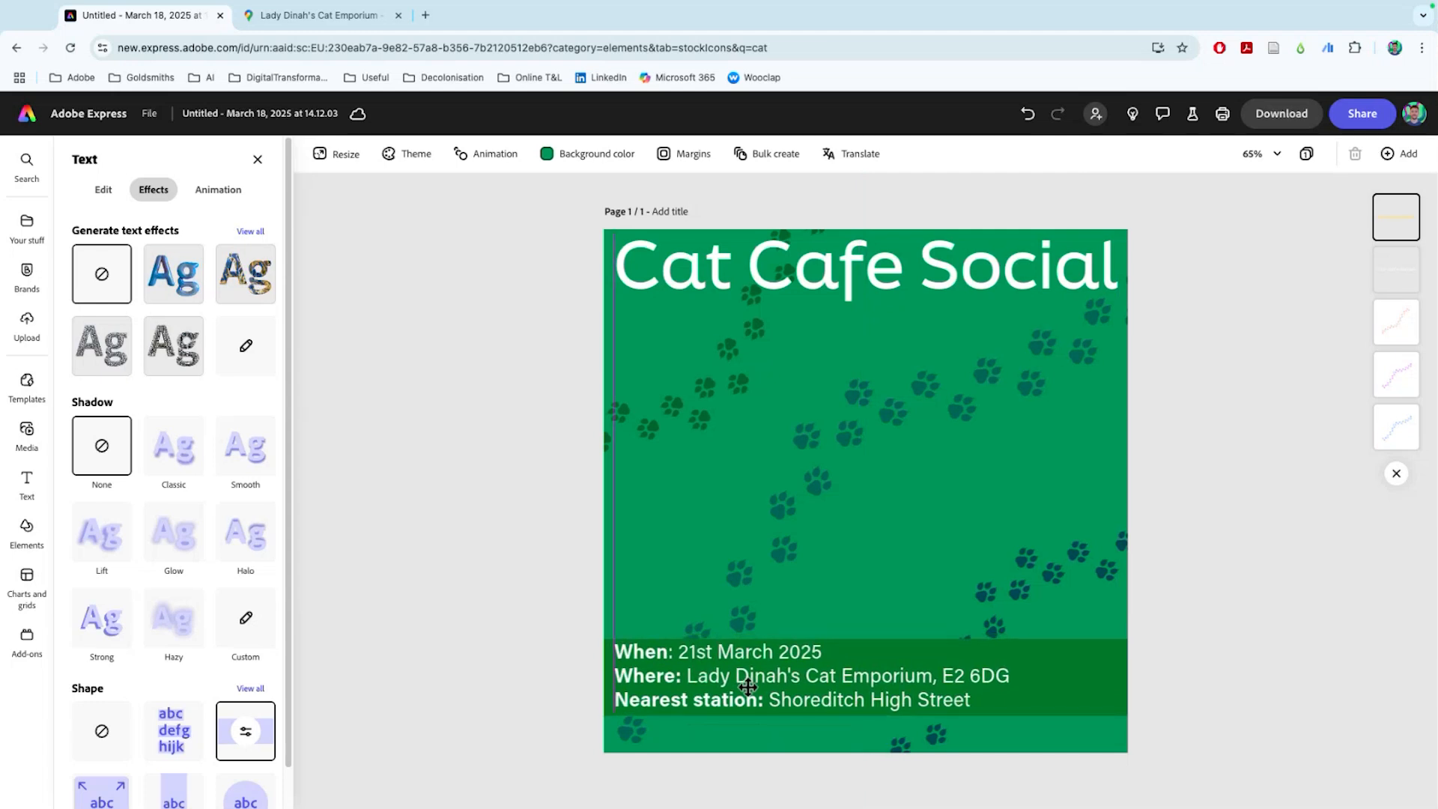
click(505, 627)
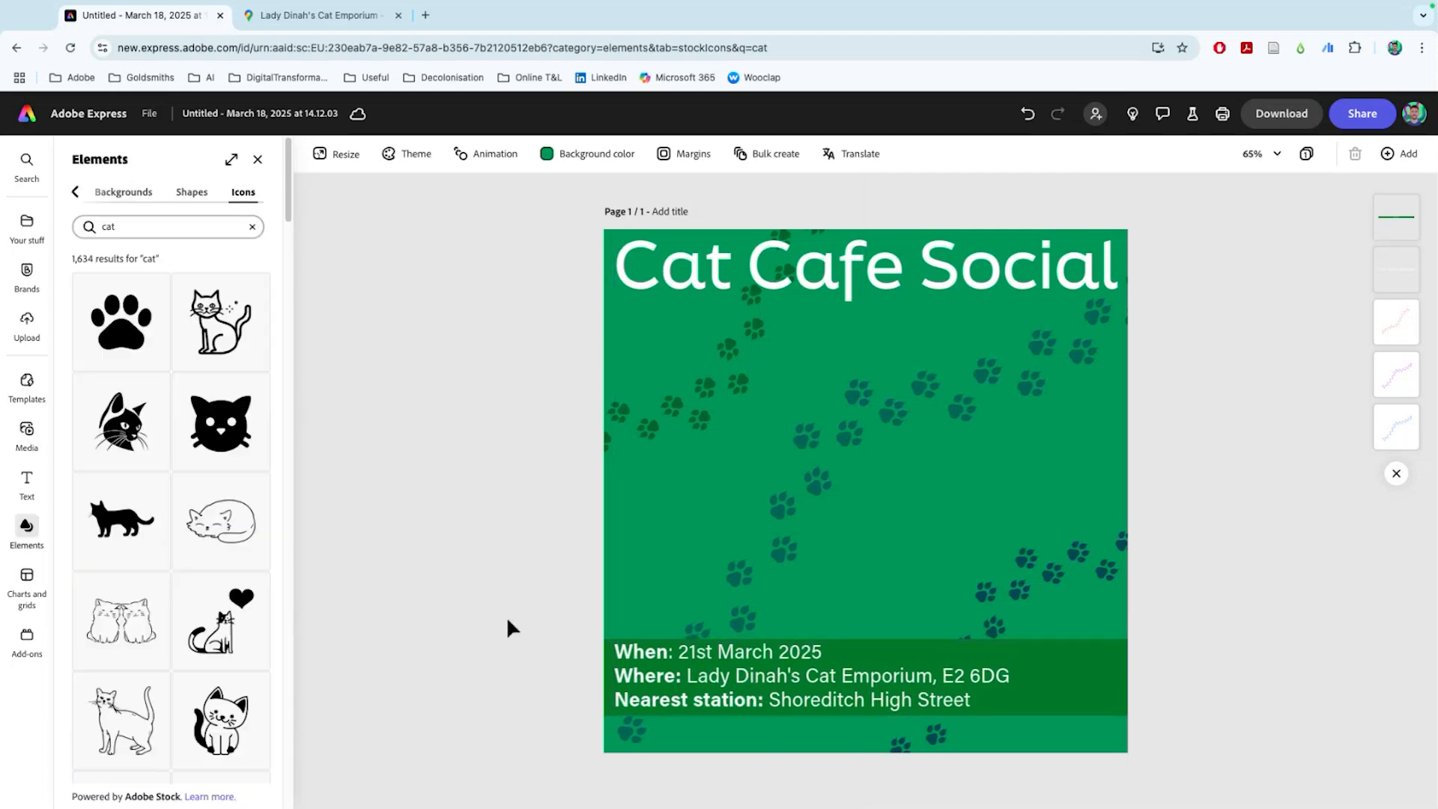
Narrow the "Cat Cafe Social" title box so it wraps onto two lines, and scale the title up to size 126
click(719, 266)
drag(1114, 284, 926, 269)
drag(926, 390, 1011, 429)
click(1354, 548)
Try a line-hugging background shape behind the title, filled with the dark green sampled from the event details band
click(848, 375)
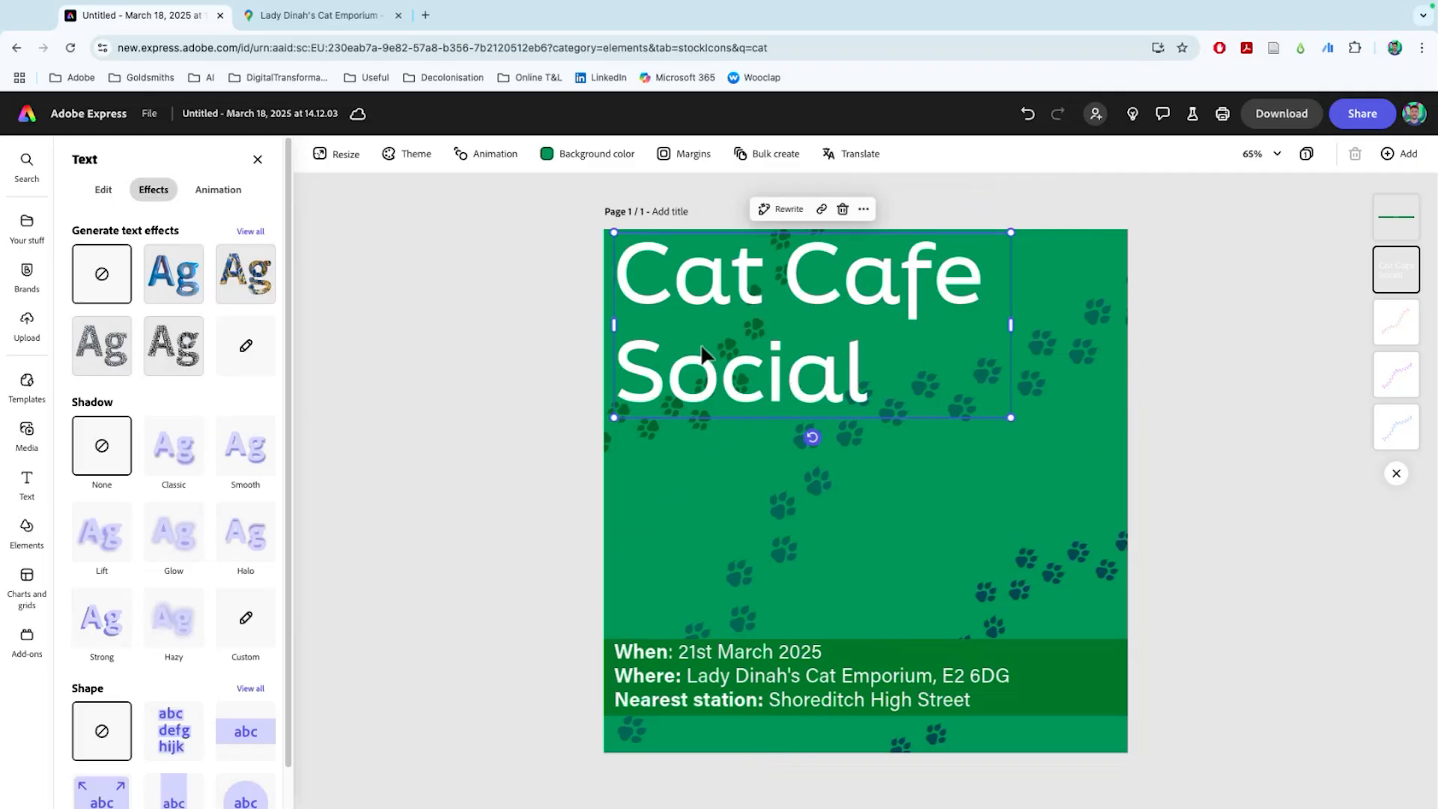
scroll(222, 565, down, 1)
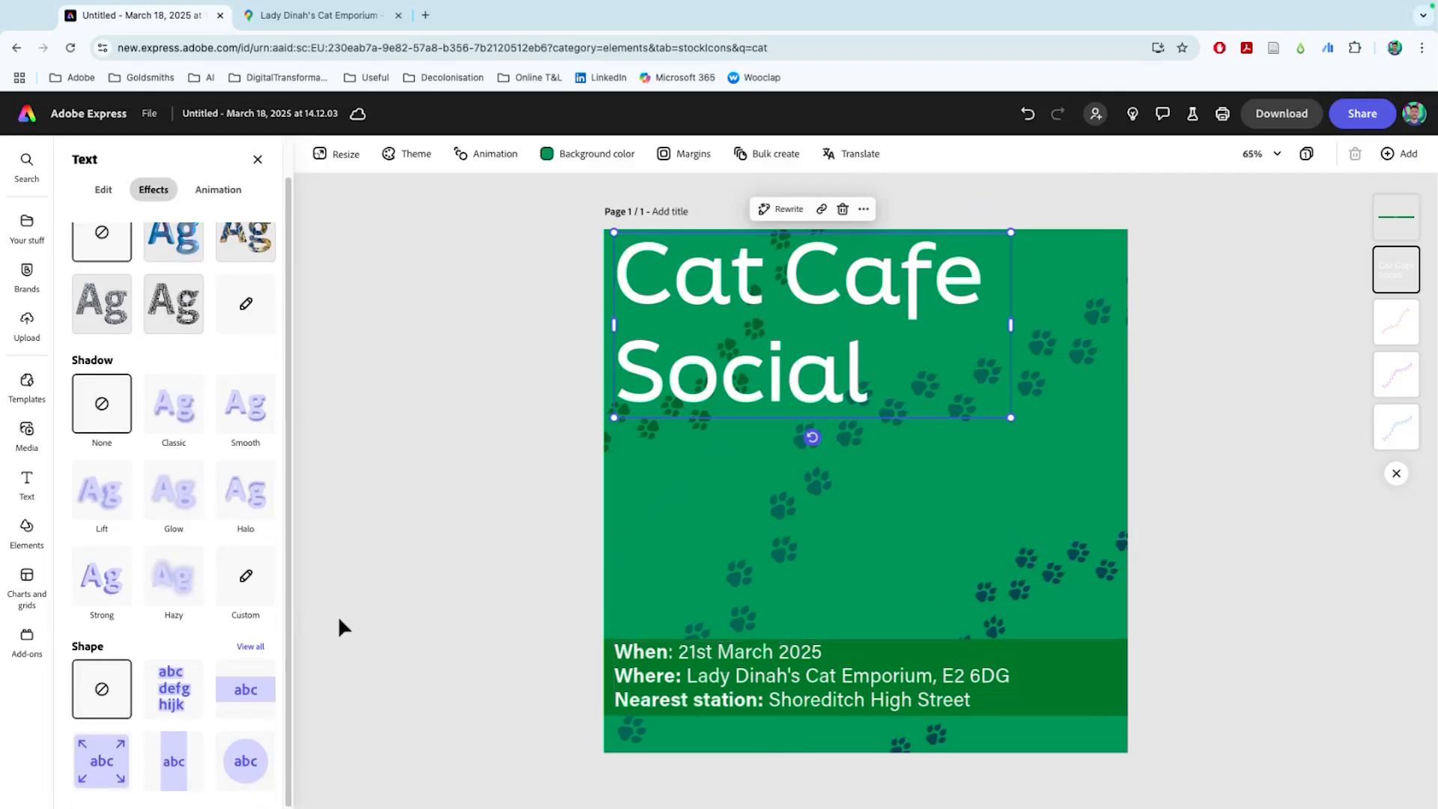
click(159, 708)
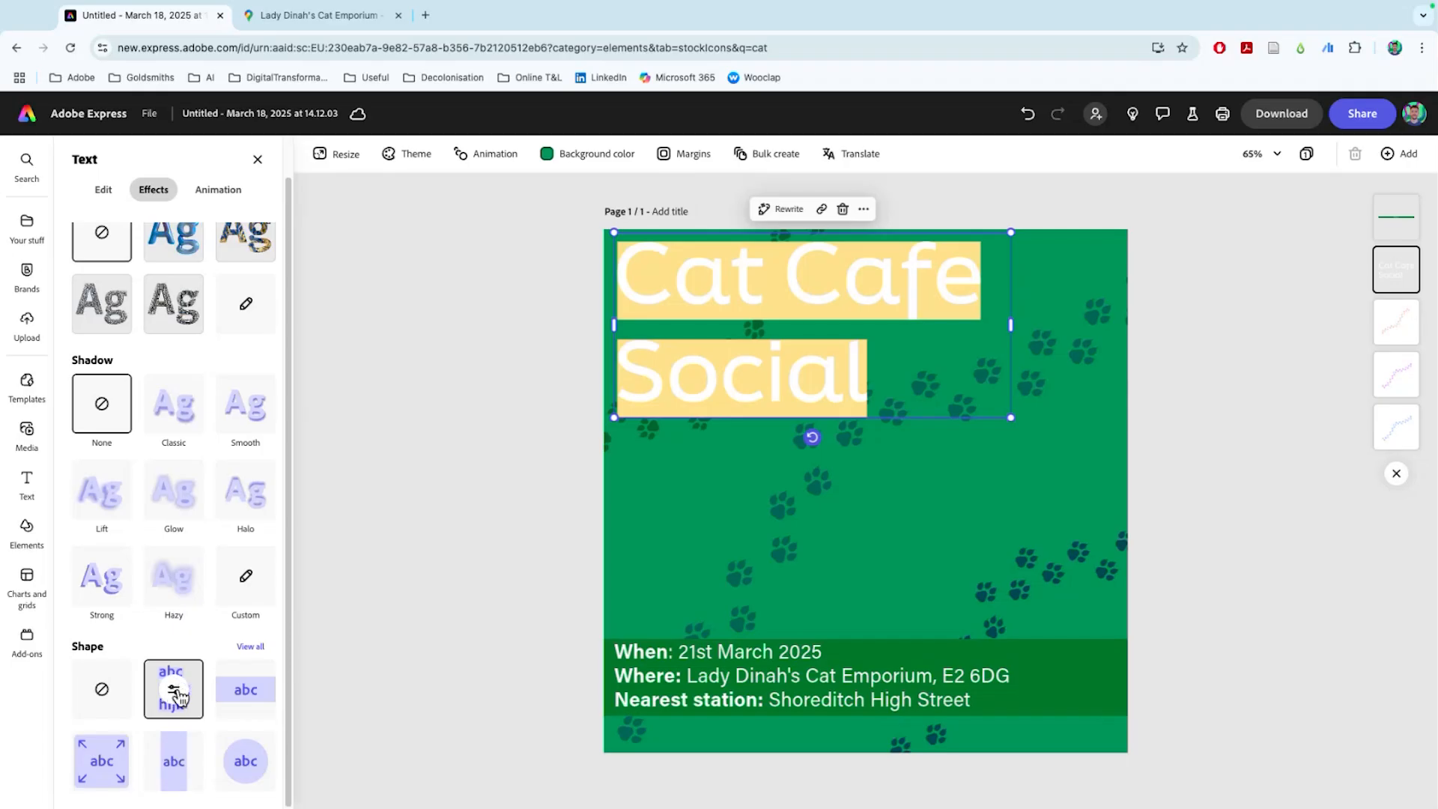
click(174, 689)
click(299, 626)
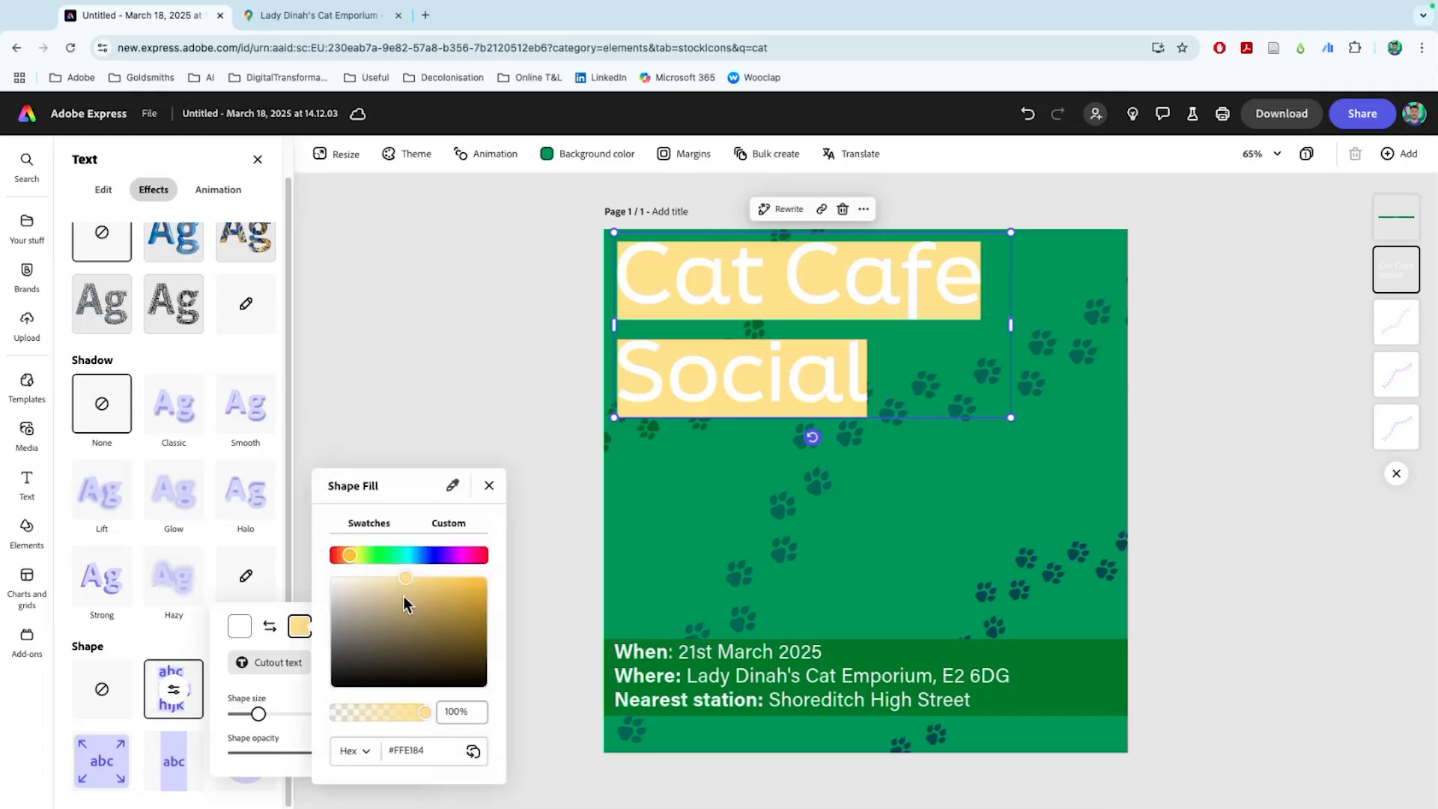
click(399, 557)
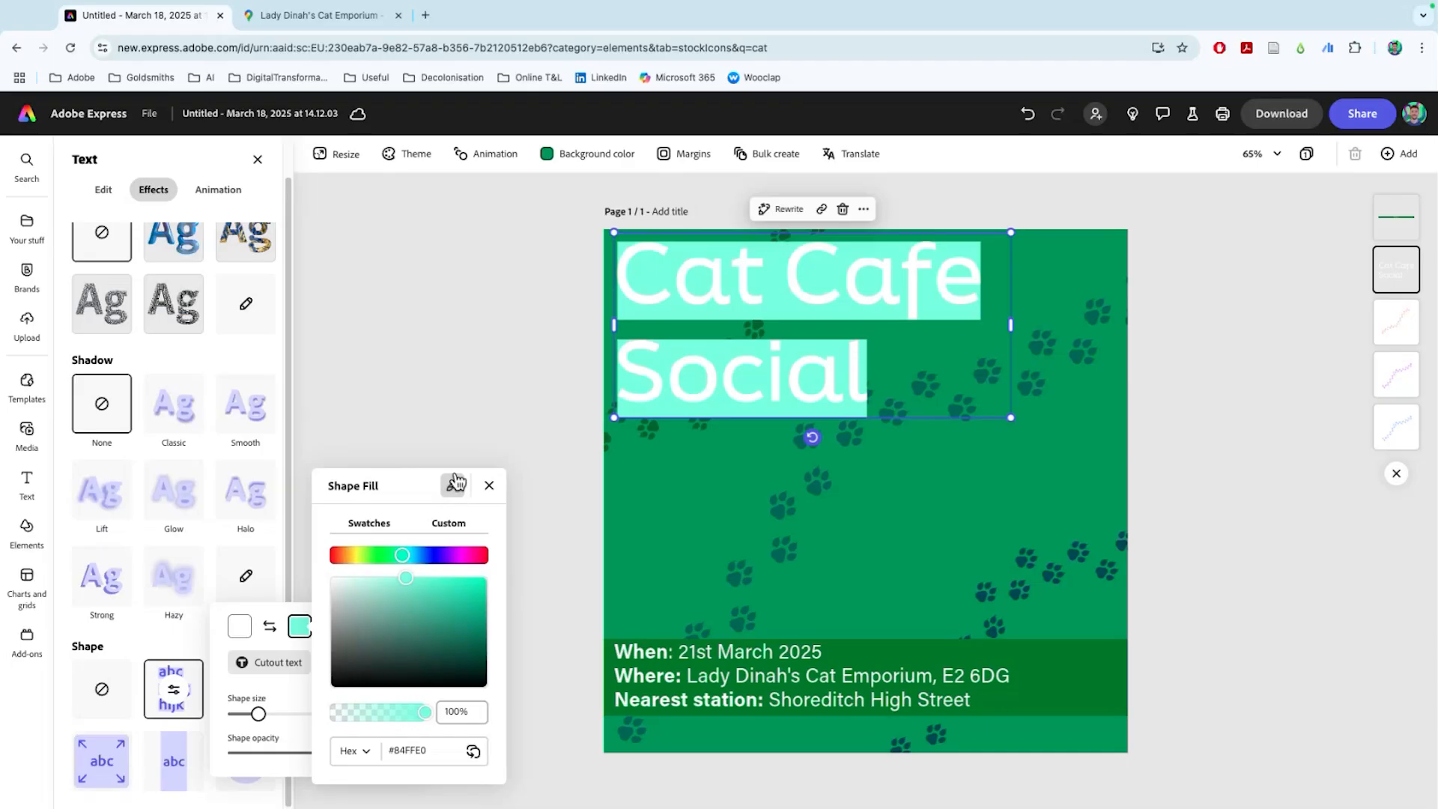
click(453, 487)
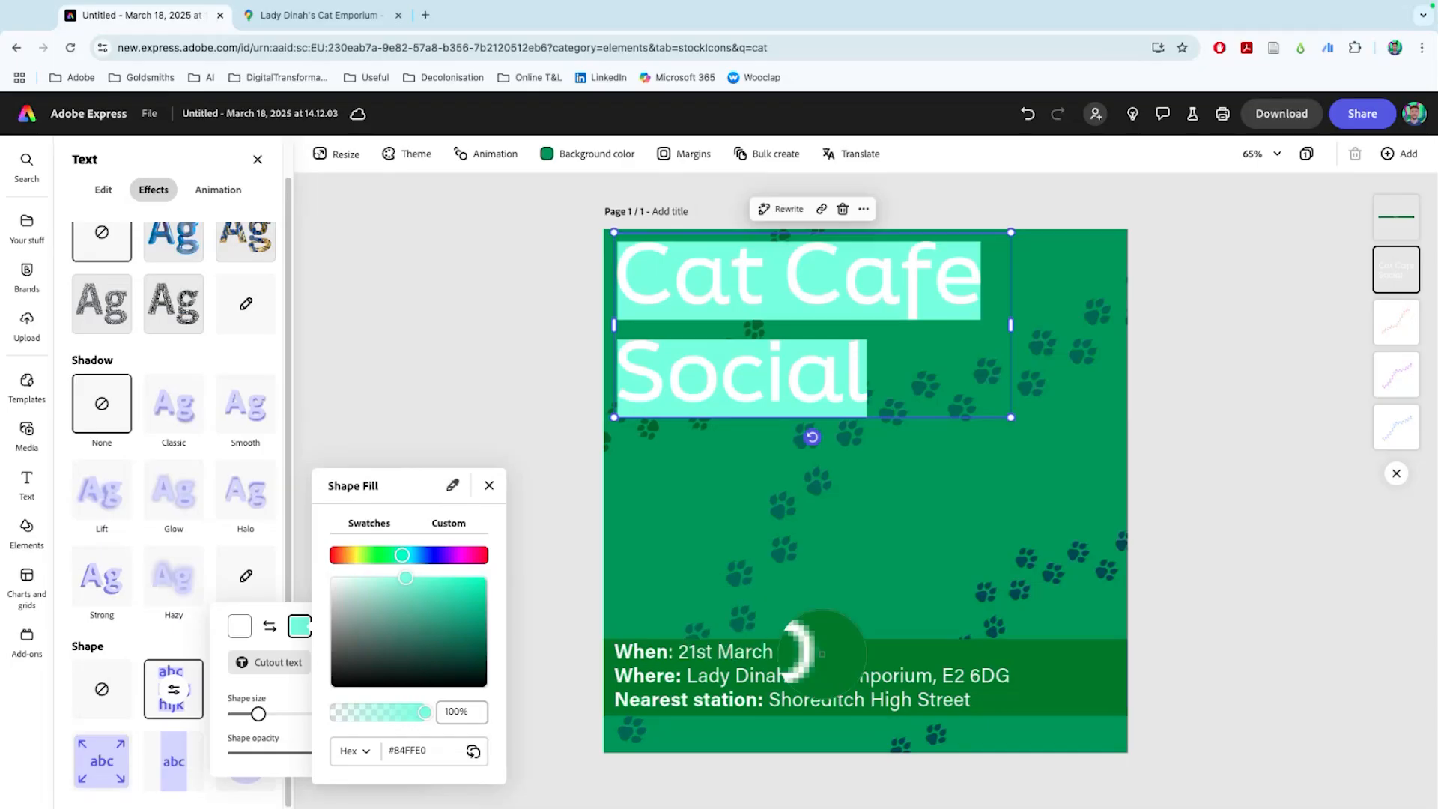
click(1066, 670)
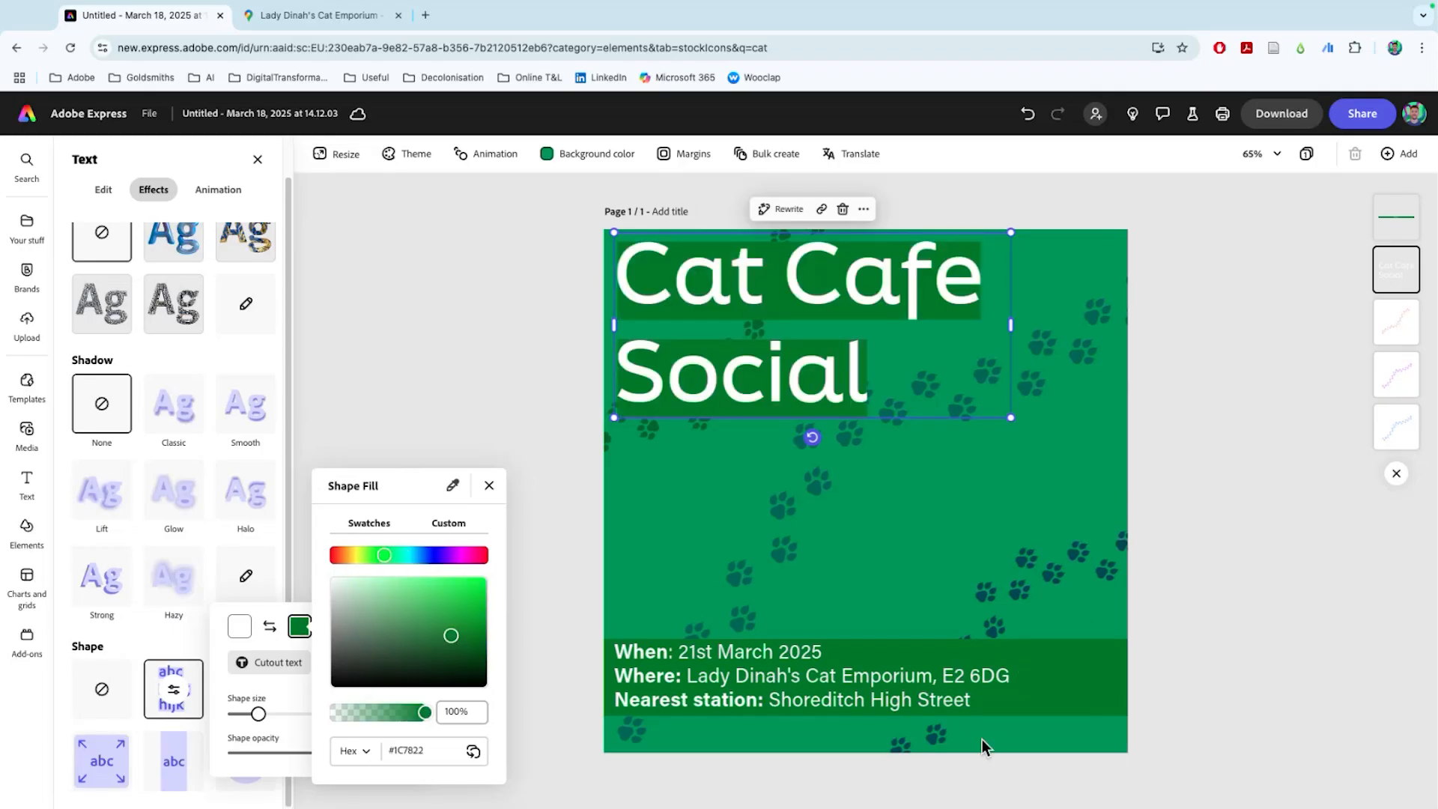
Try a shape size of 32 behind the title, and remove the background shape
click(274, 686)
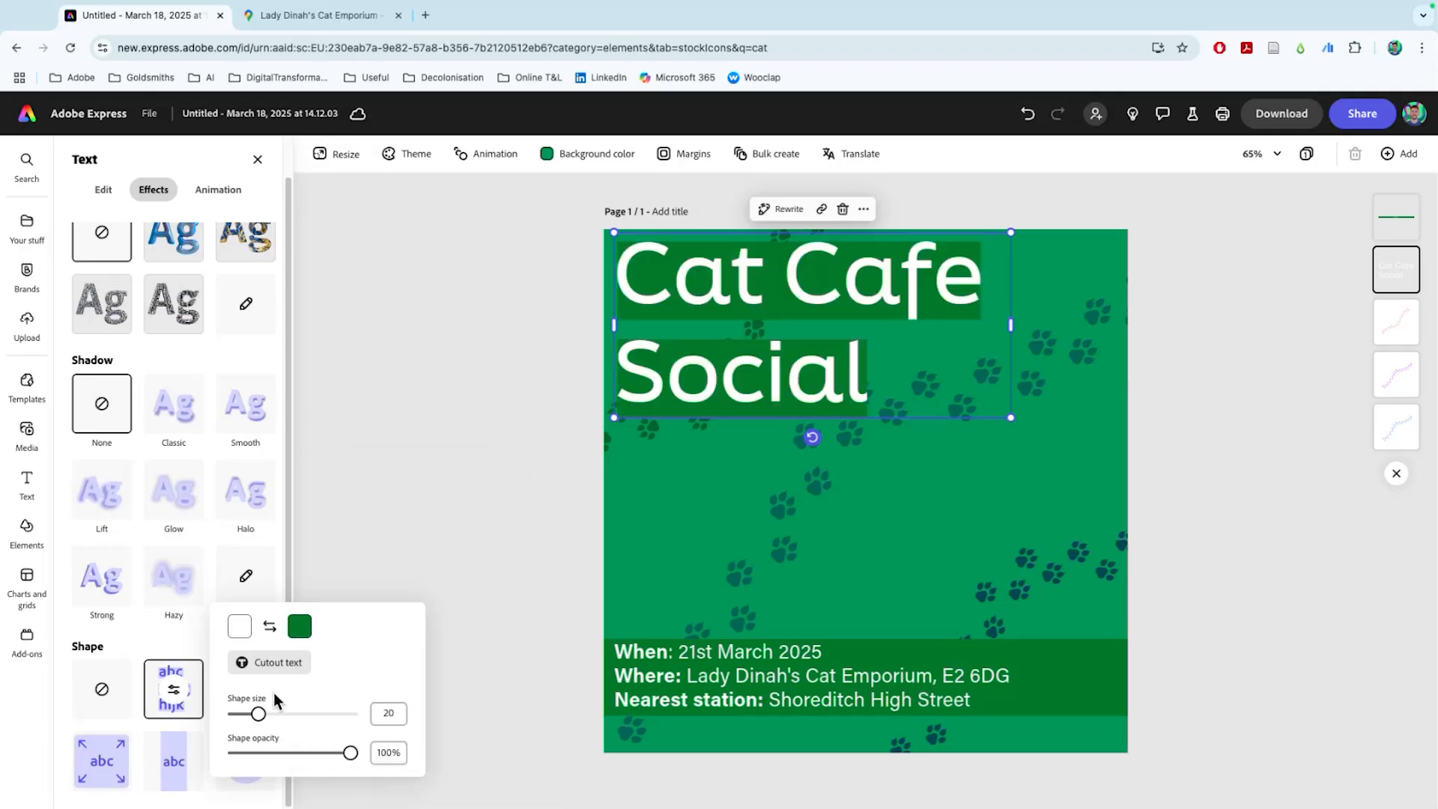
drag(260, 717, 273, 713)
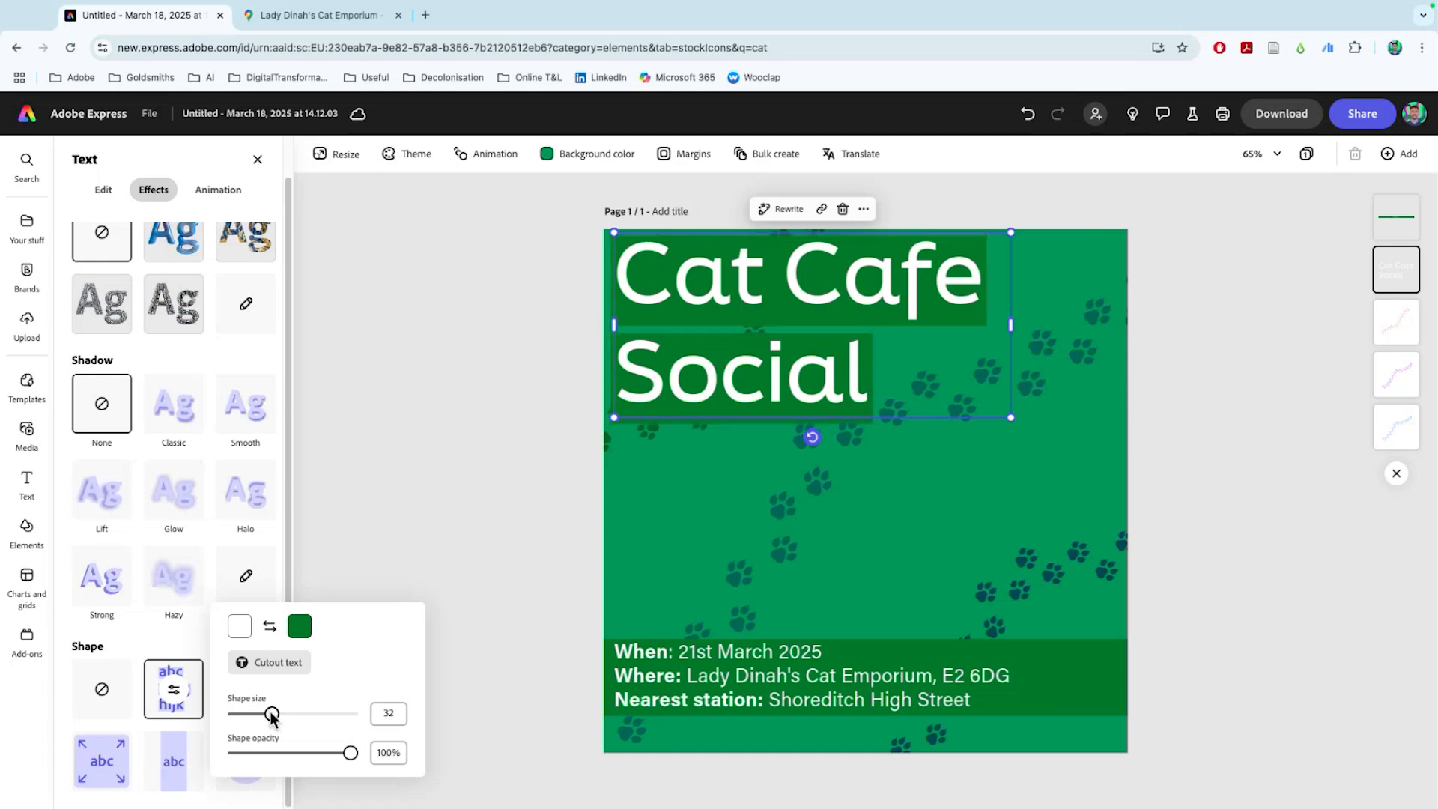
click(418, 433)
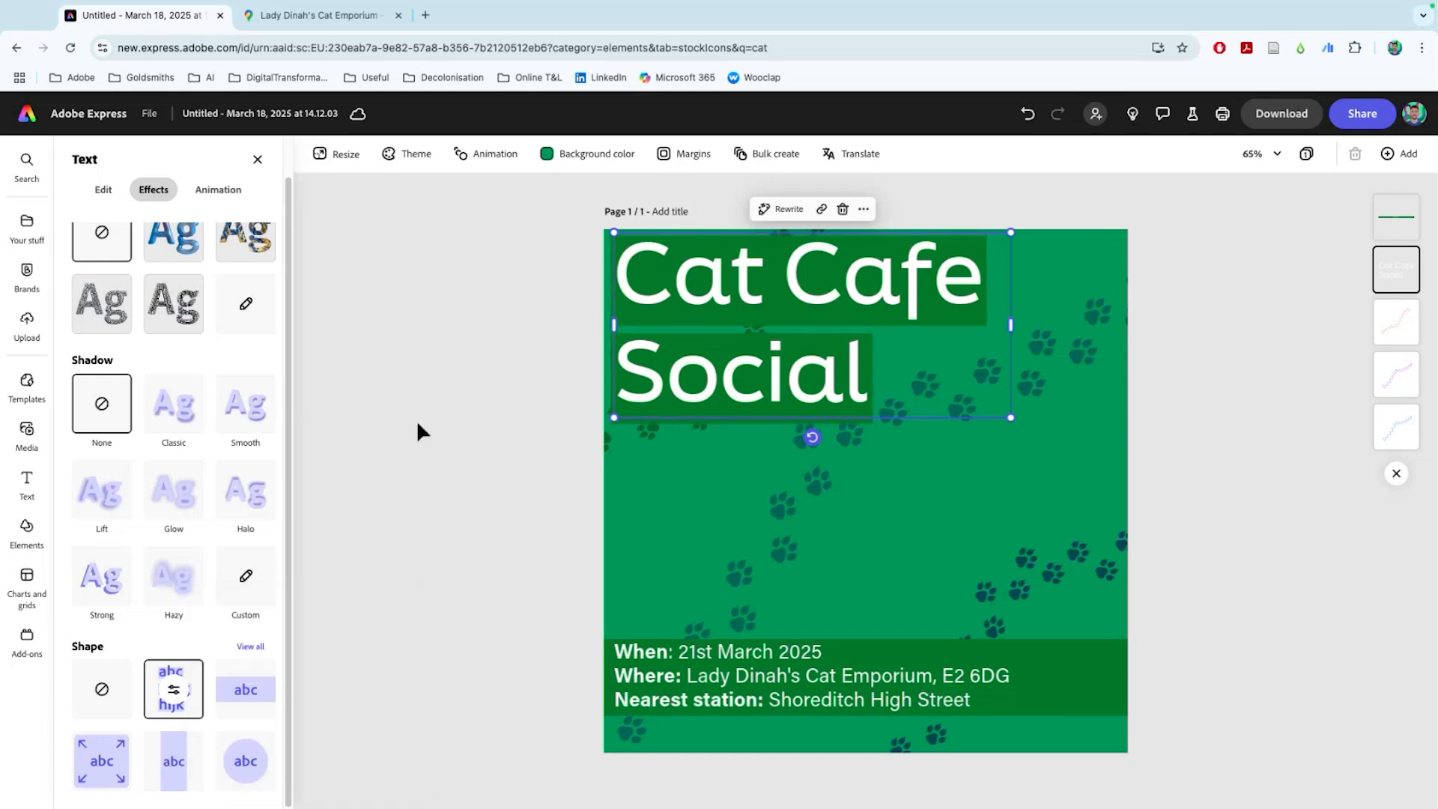
click(464, 334)
click(667, 308)
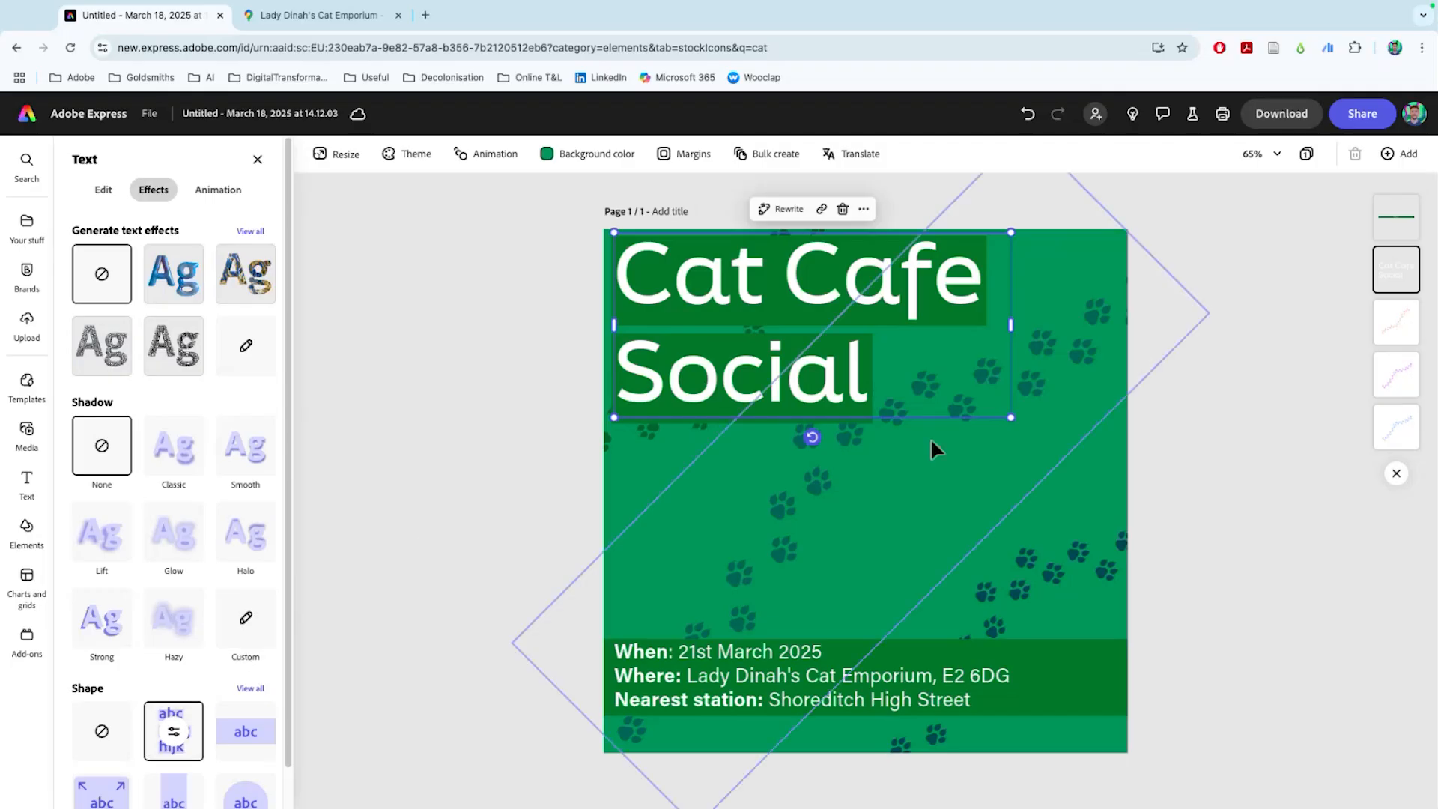
click(100, 731)
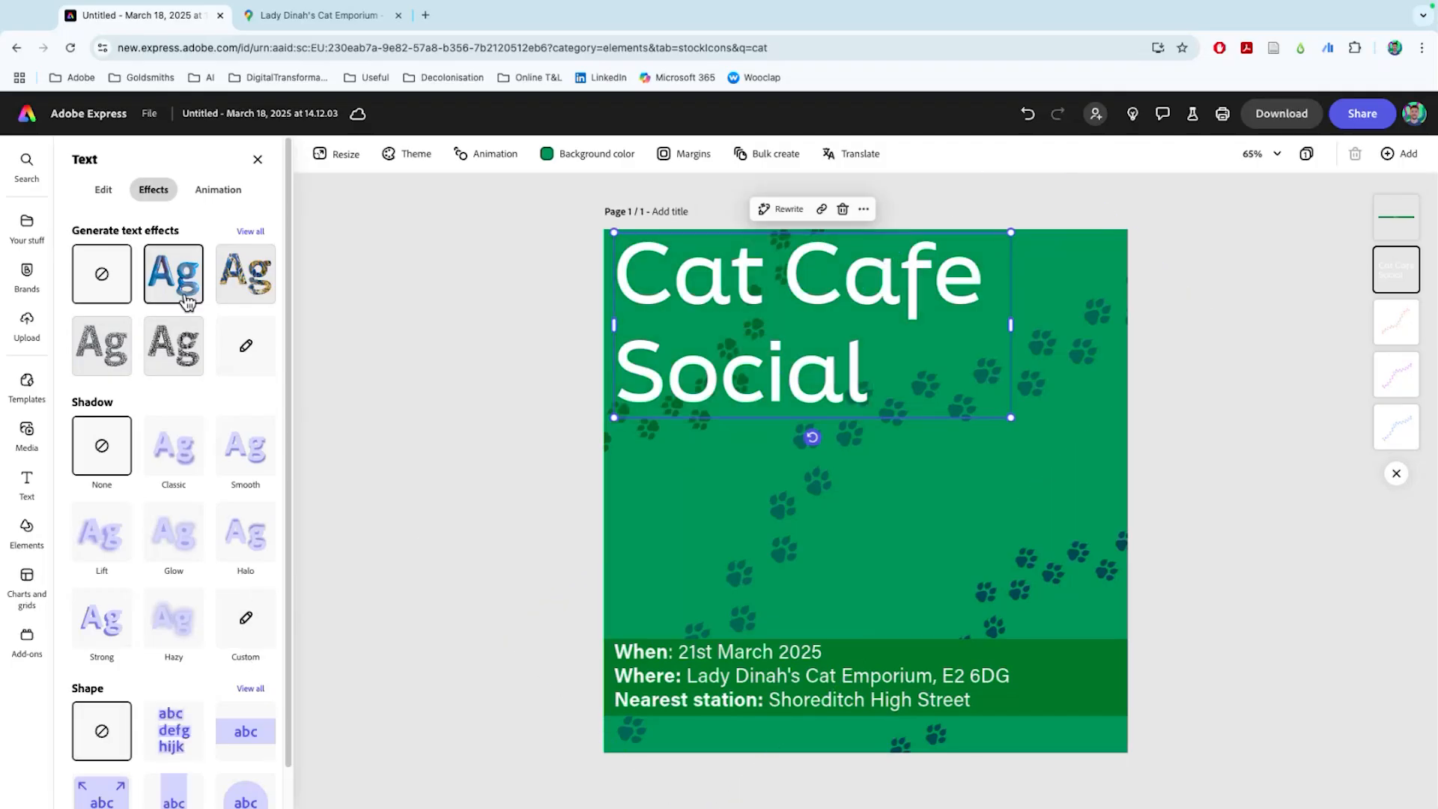
Change the title's FinalSix font weight to Heavy
click(107, 191)
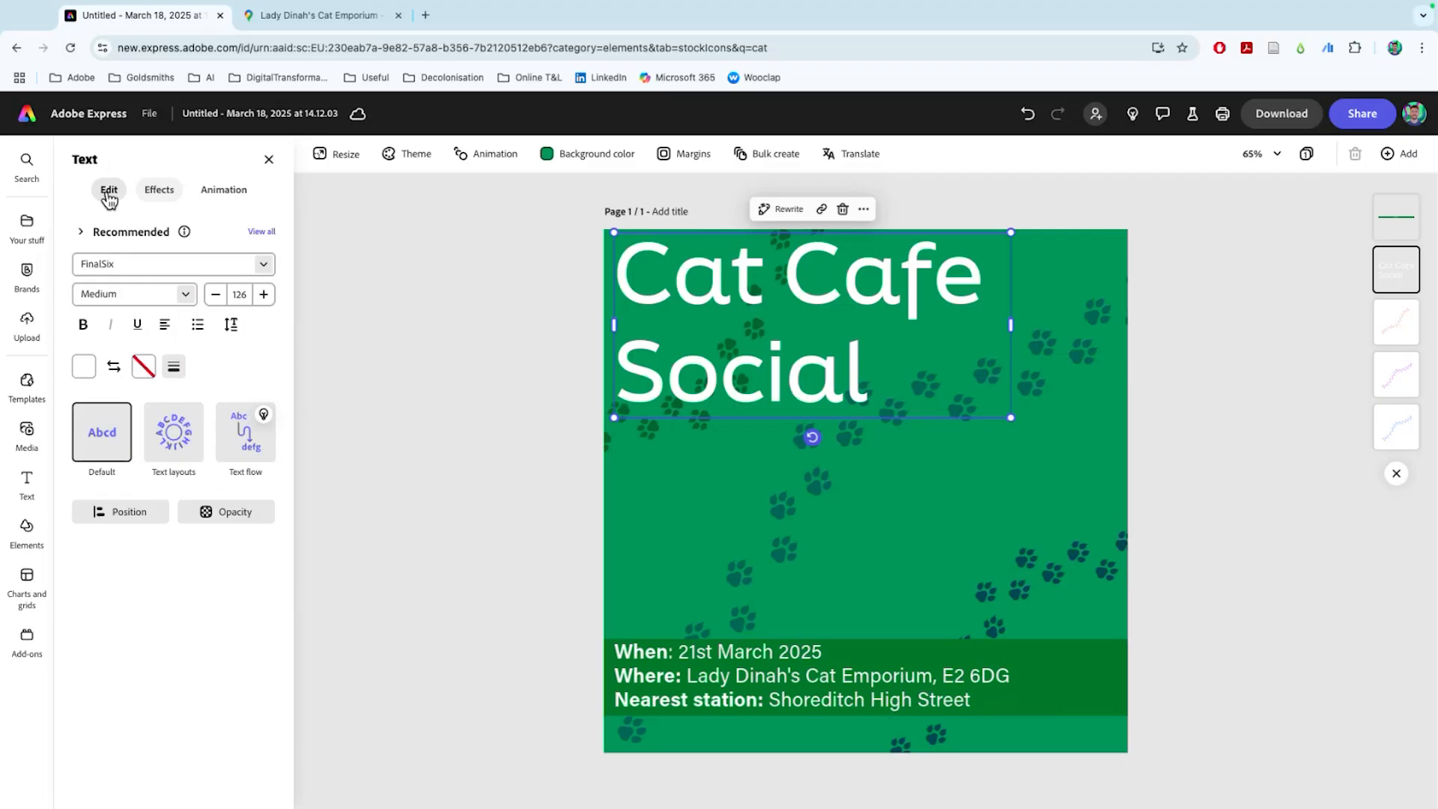
click(185, 293)
scroll(172, 433, down, 2)
click(170, 478)
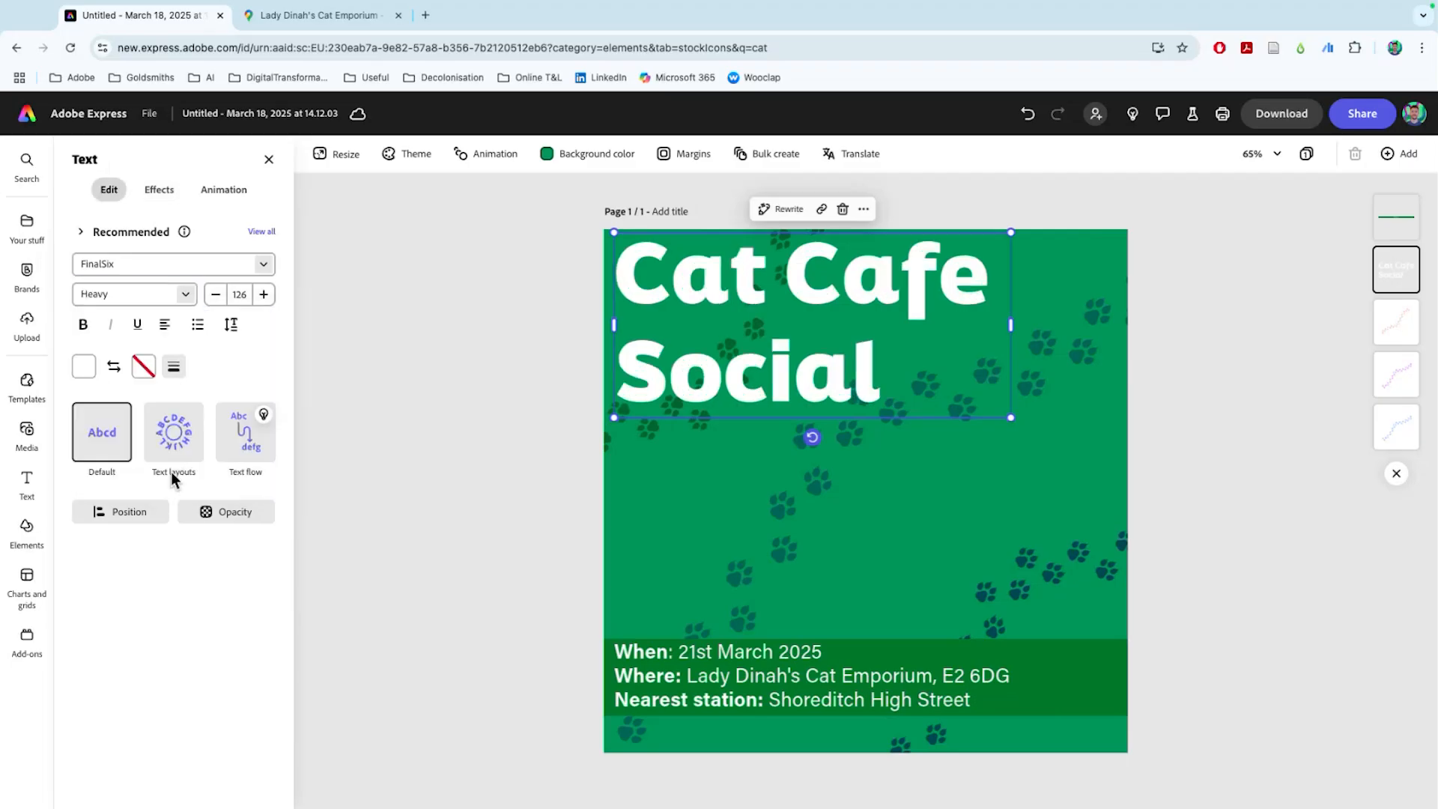
click(516, 202)
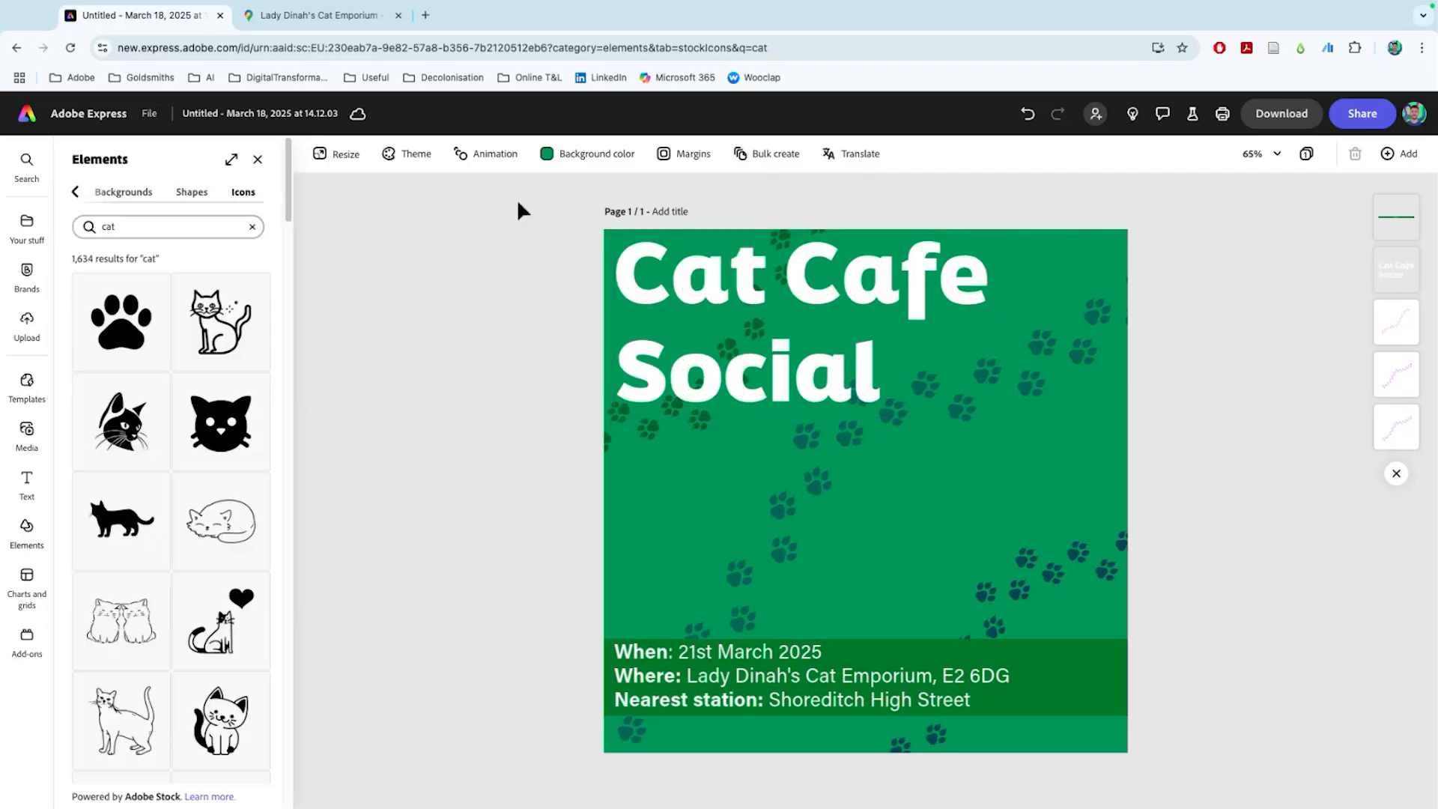
Scale up the two-line title so it spans most of the page's width
click(686, 325)
drag(1011, 418, 1072, 433)
click(1234, 559)
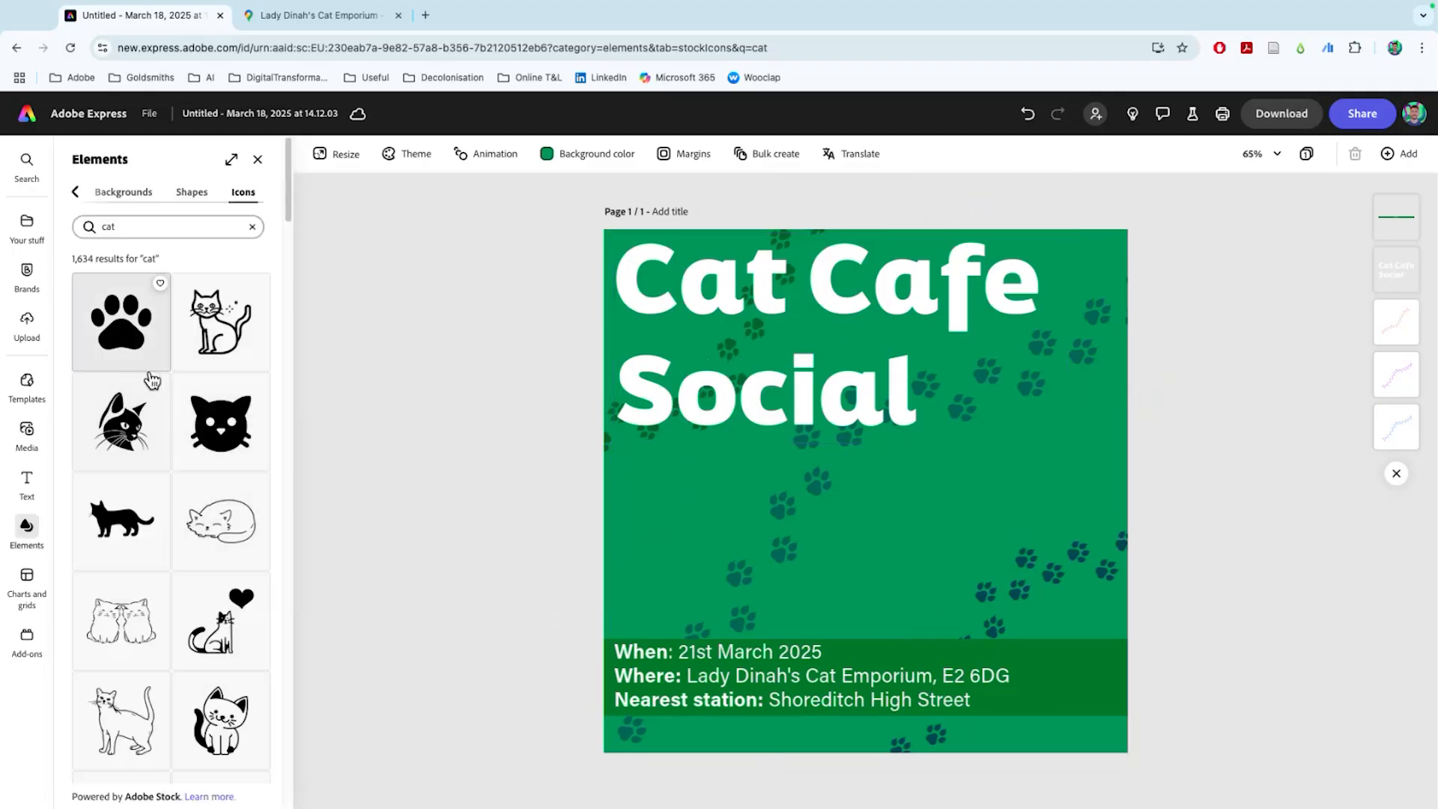
Search the stock photos for "cat" and add the photo of the grey cat with a raised paw to the page
click(30, 487)
click(26, 426)
click(160, 297)
text(cat)
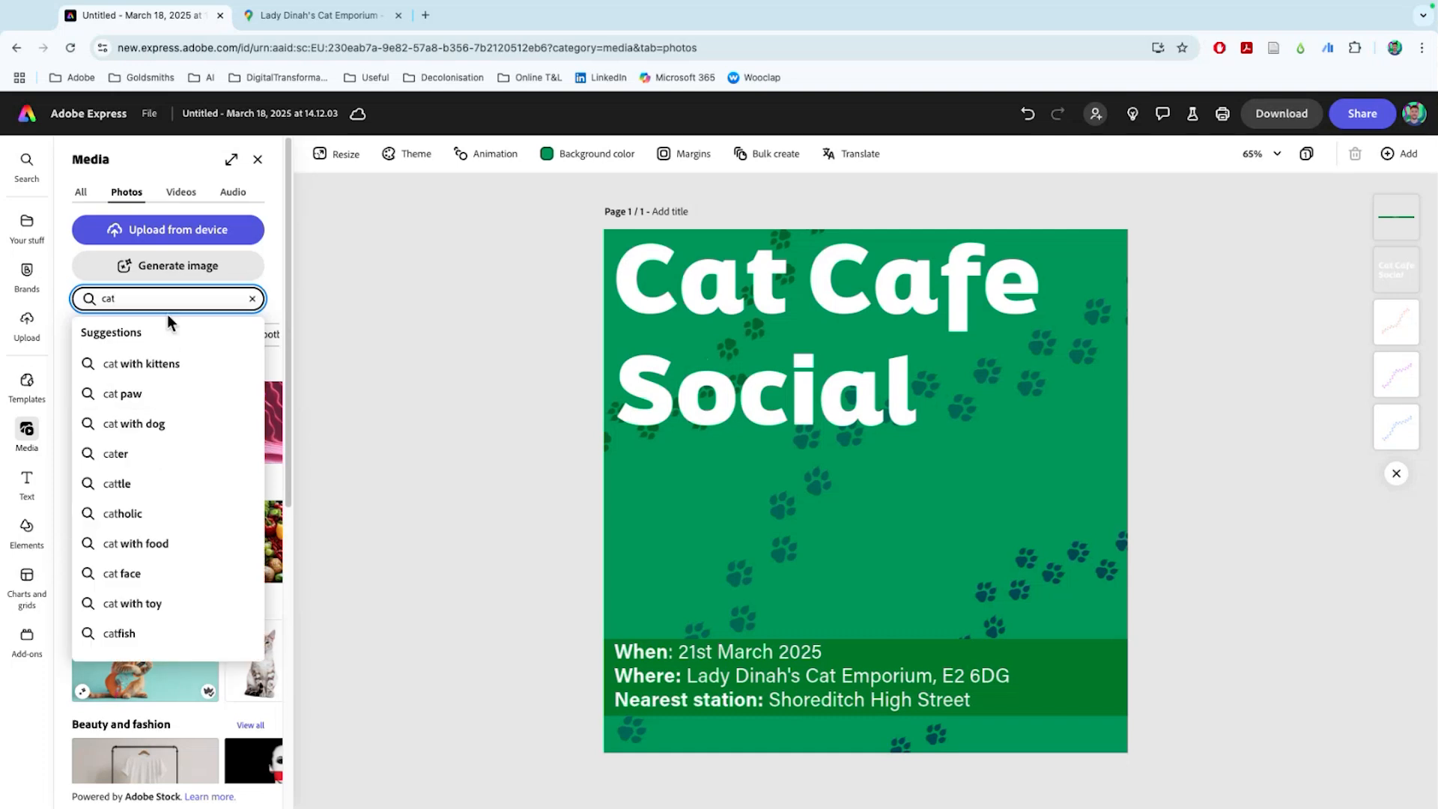
key(Return)
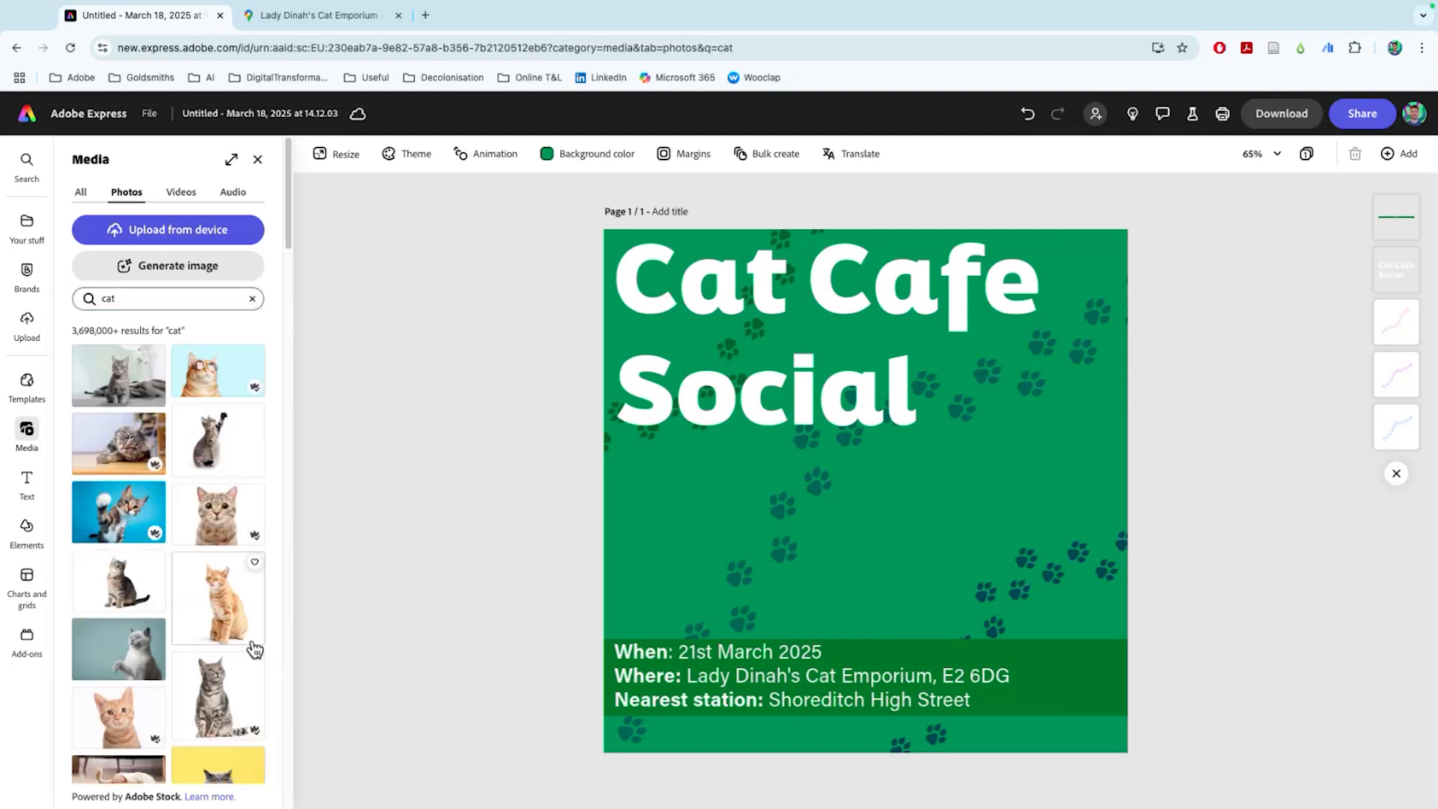
scroll(209, 693, down, 5)
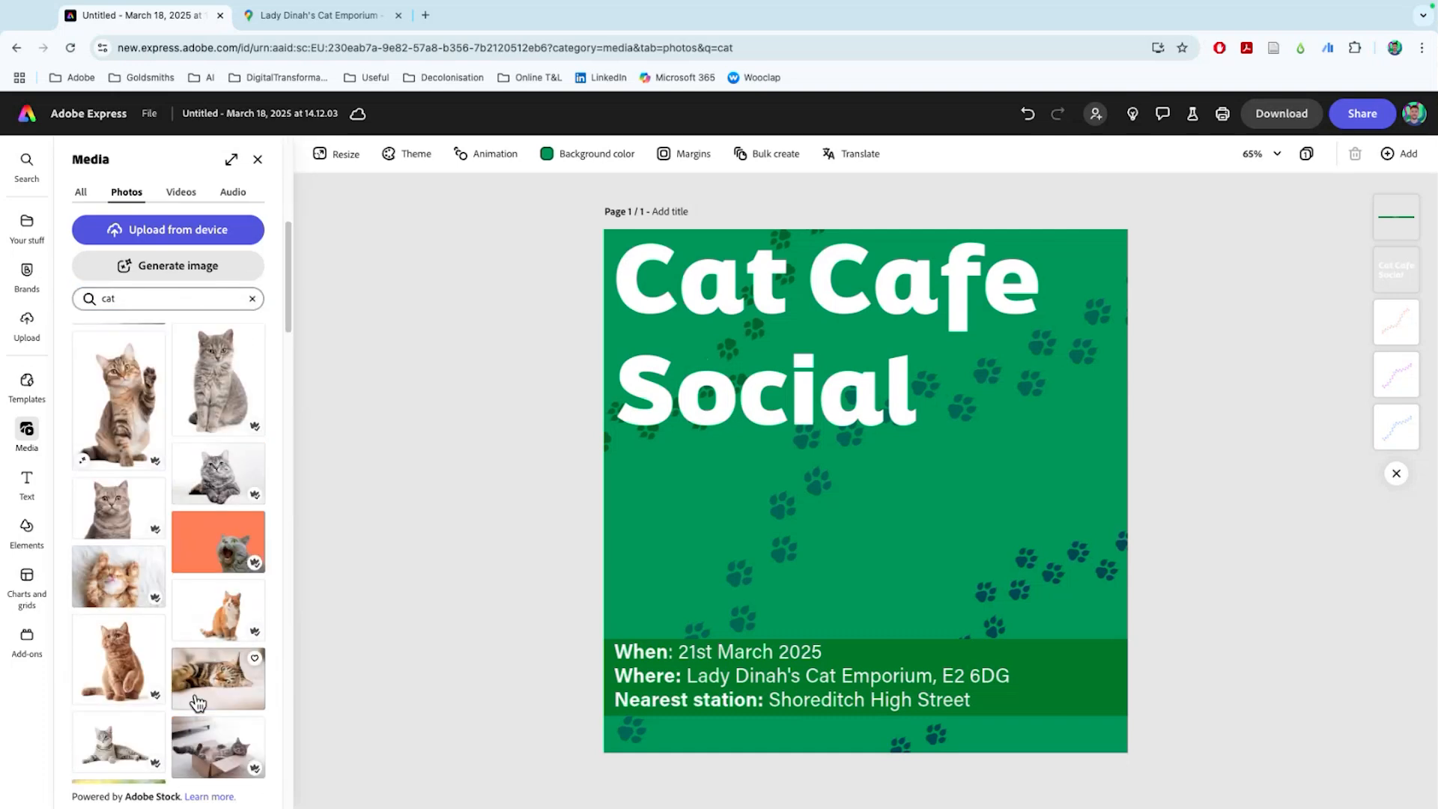
scroll(196, 700, down, 5)
click(195, 697)
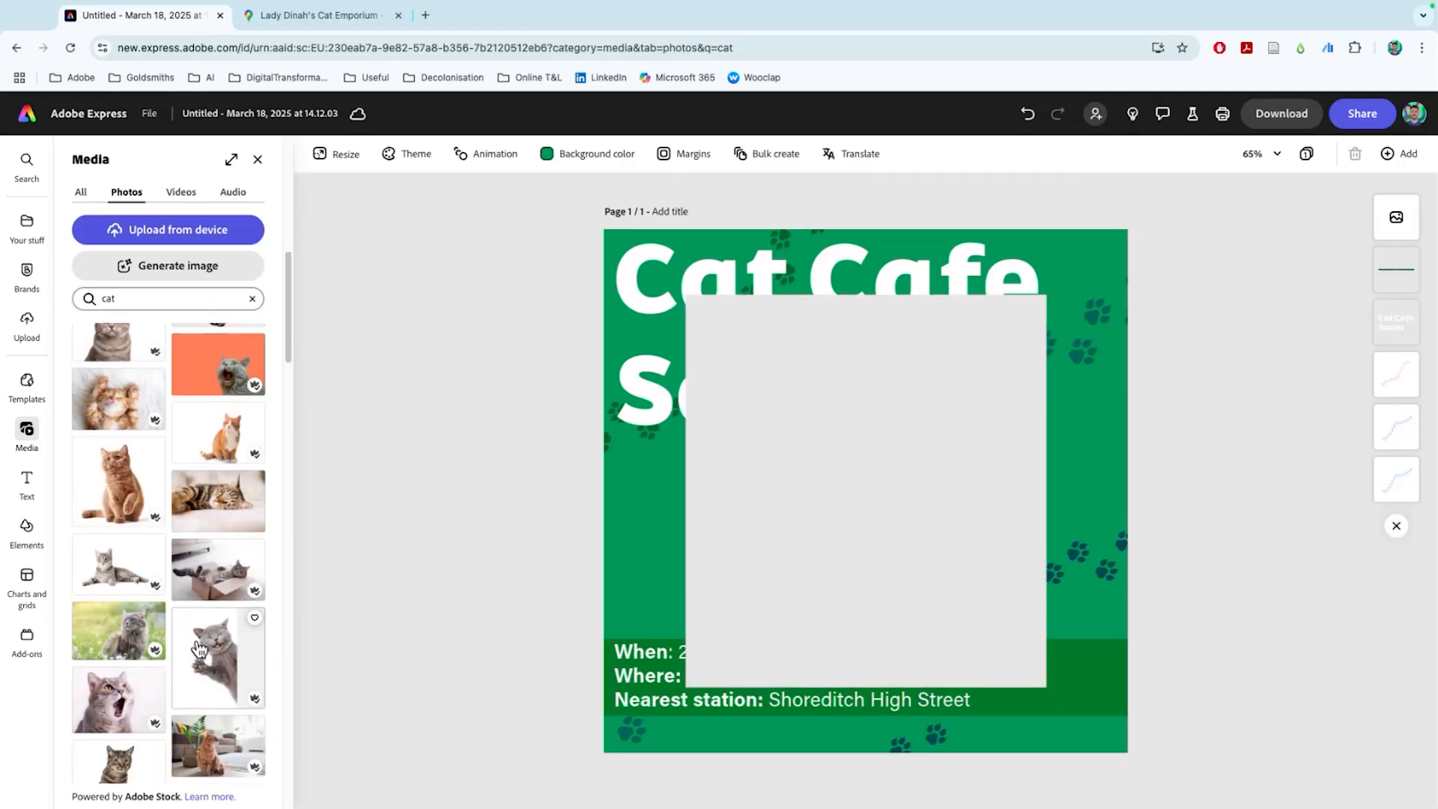
Crop the sides and top of the cat photo close to the cat
click(887, 507)
drag(1051, 491, 938, 491)
click(979, 469)
drag(686, 493, 754, 490)
drag(845, 297, 846, 328)
Remove the white background from the cat photo
right_click(854, 581)
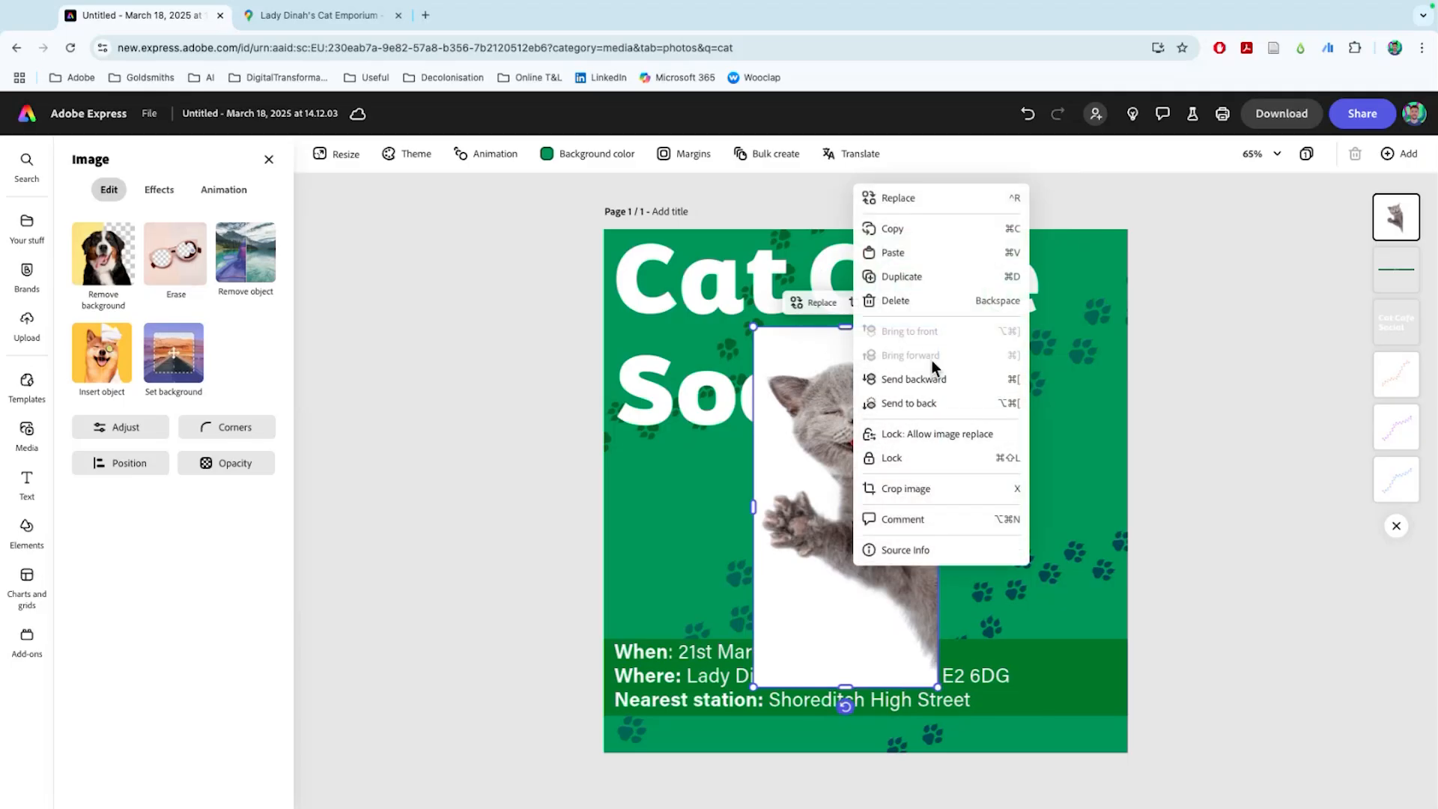
click(800, 435)
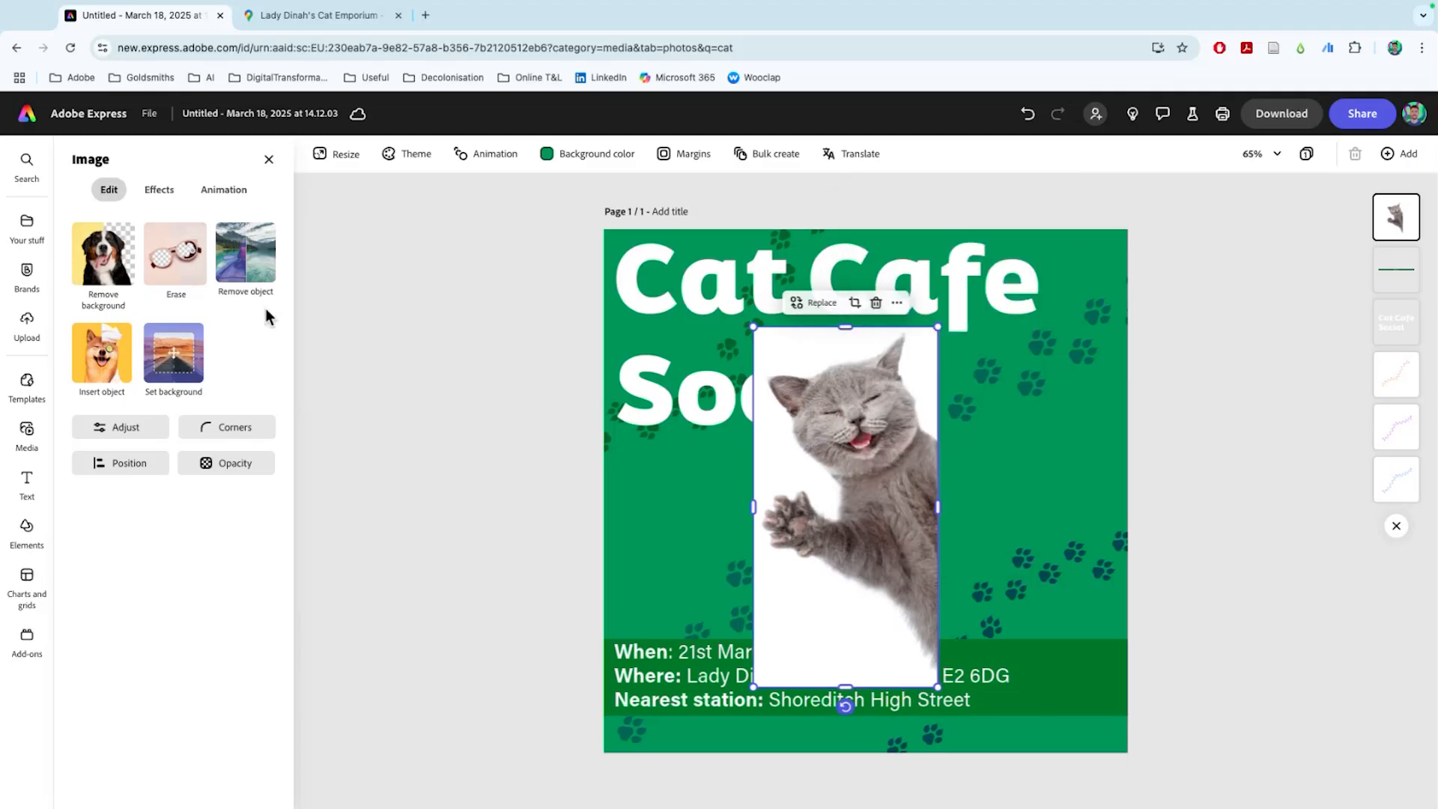
click(88, 255)
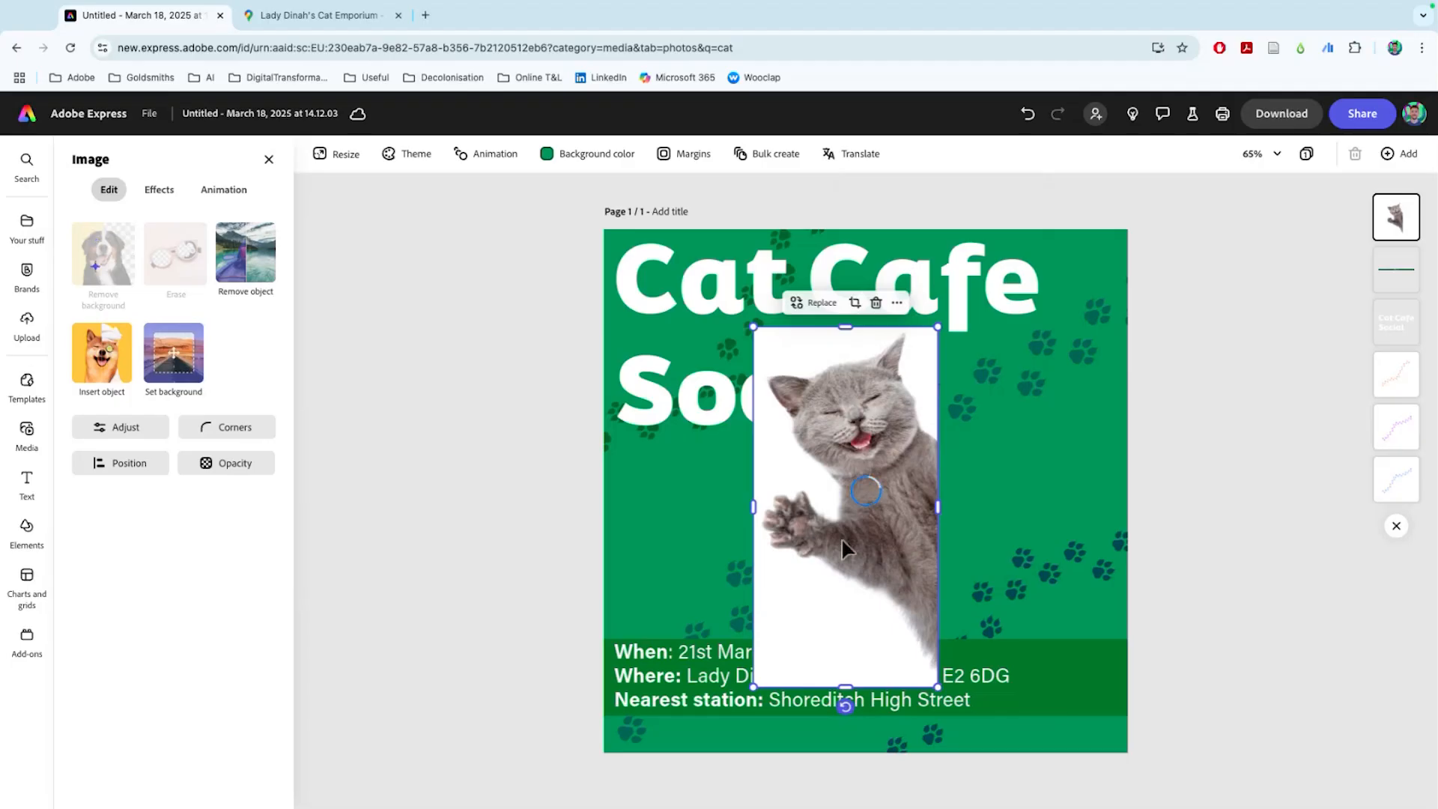
Shrink the cat cutout and place it in the page's bottom-right corner, flush with the right edge and overlapping the details band
drag(889, 536, 1074, 498)
drag(946, 306, 1004, 419)
drag(1104, 554, 1102, 655)
drag(999, 528, 965, 479)
click(736, 556)
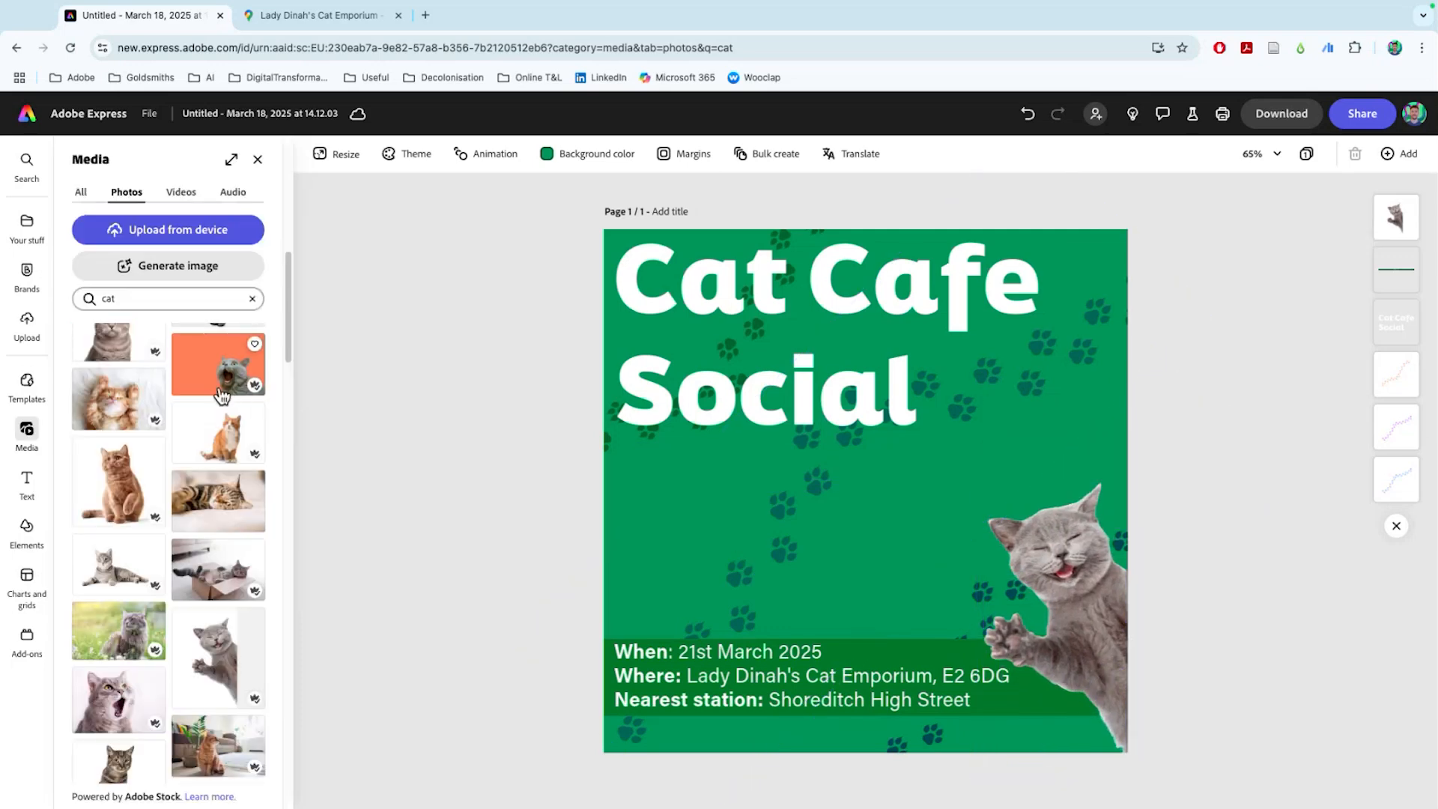
Start a square (1:1) AI-generated image with the description "Cat having a coffee in a cafe"
scroll(201, 434, down, 5)
scroll(201, 435, up, 5)
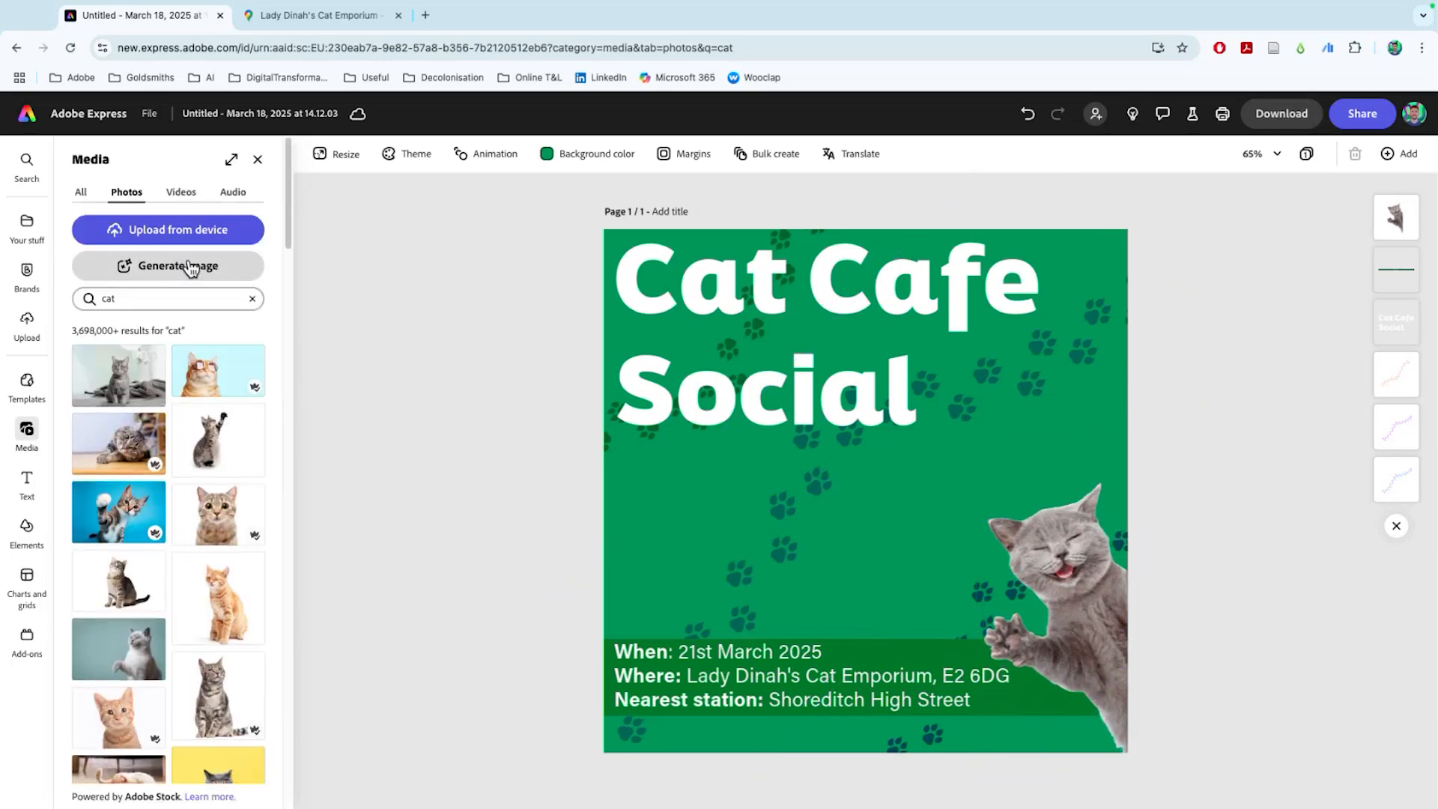
click(153, 271)
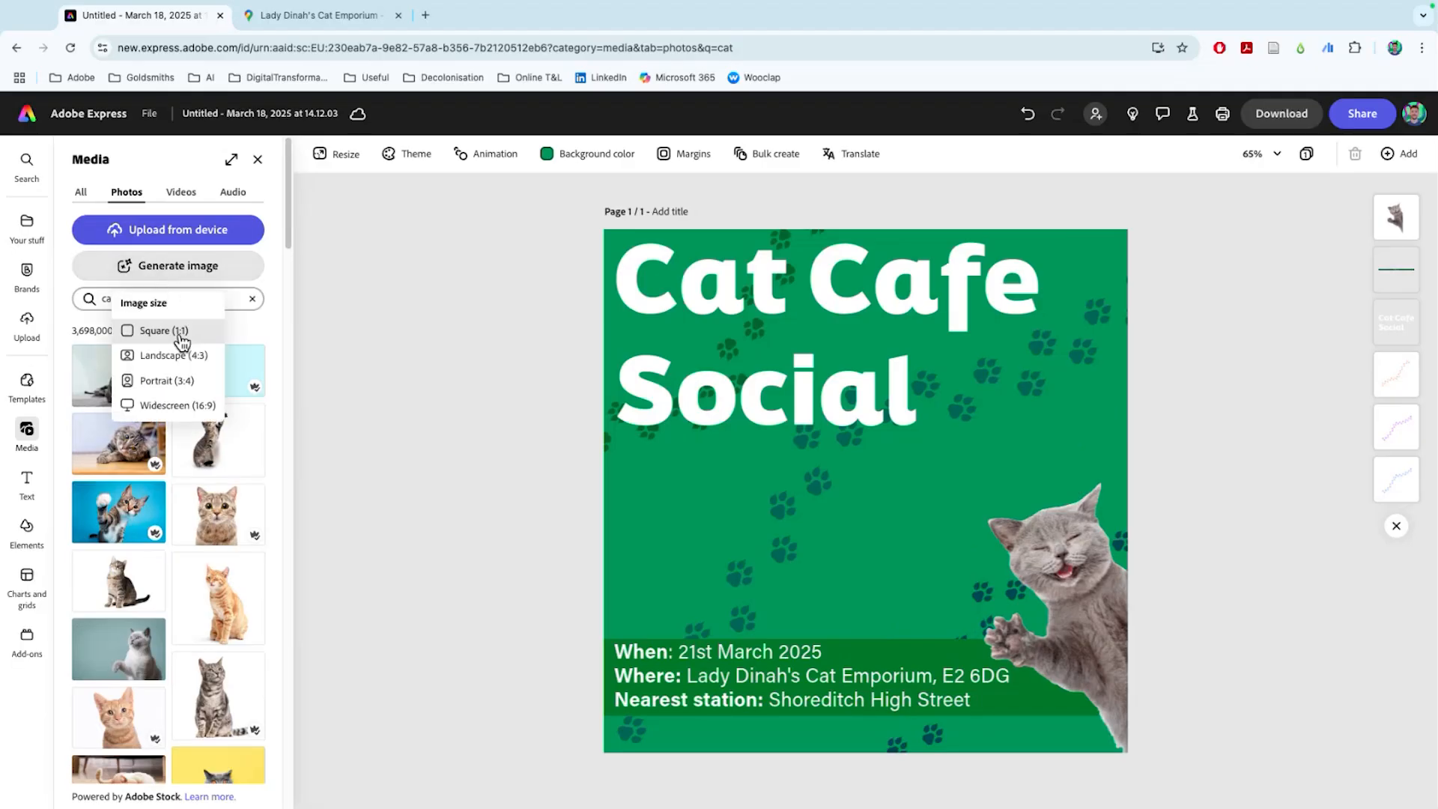
click(182, 332)
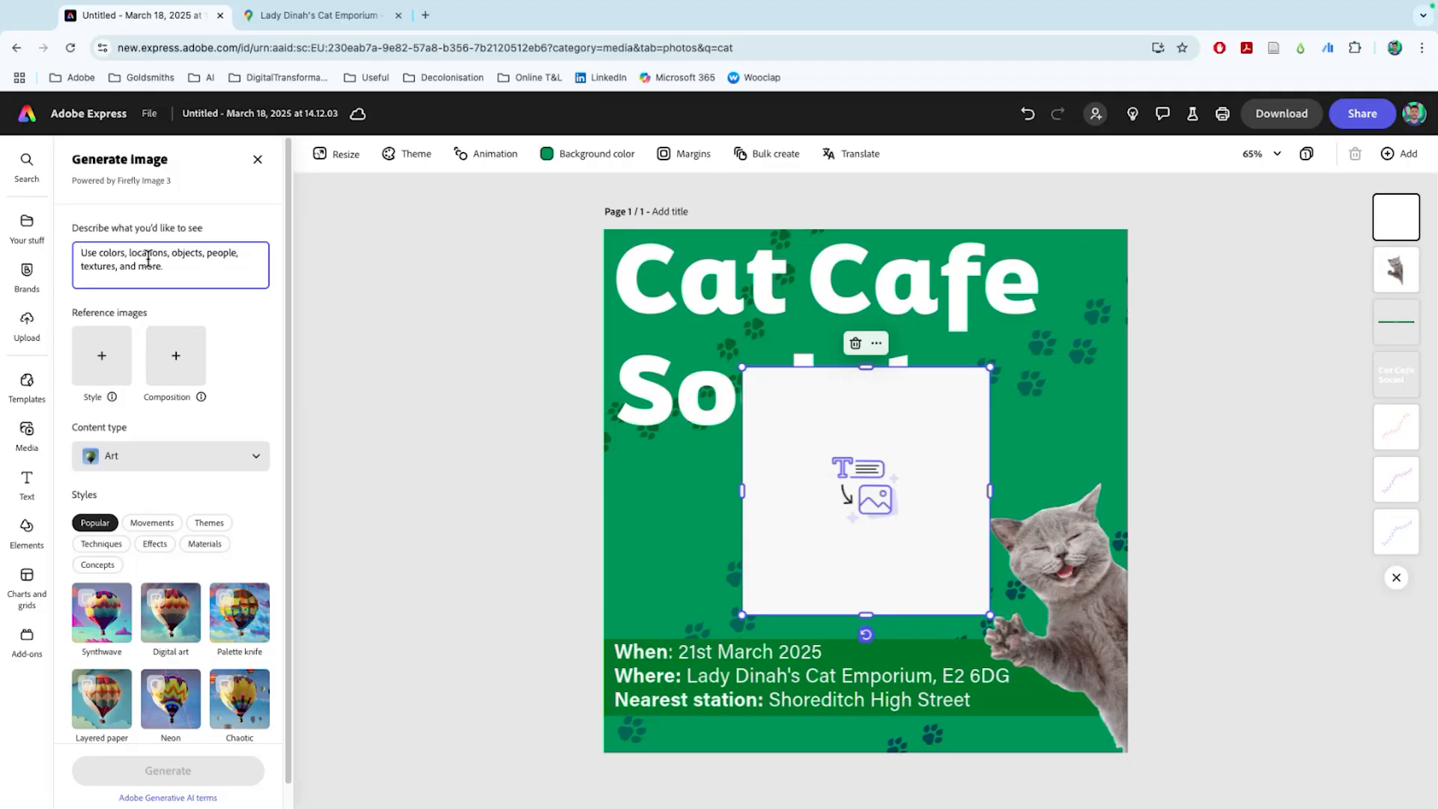
text(Cat having a coffee in a cafe)
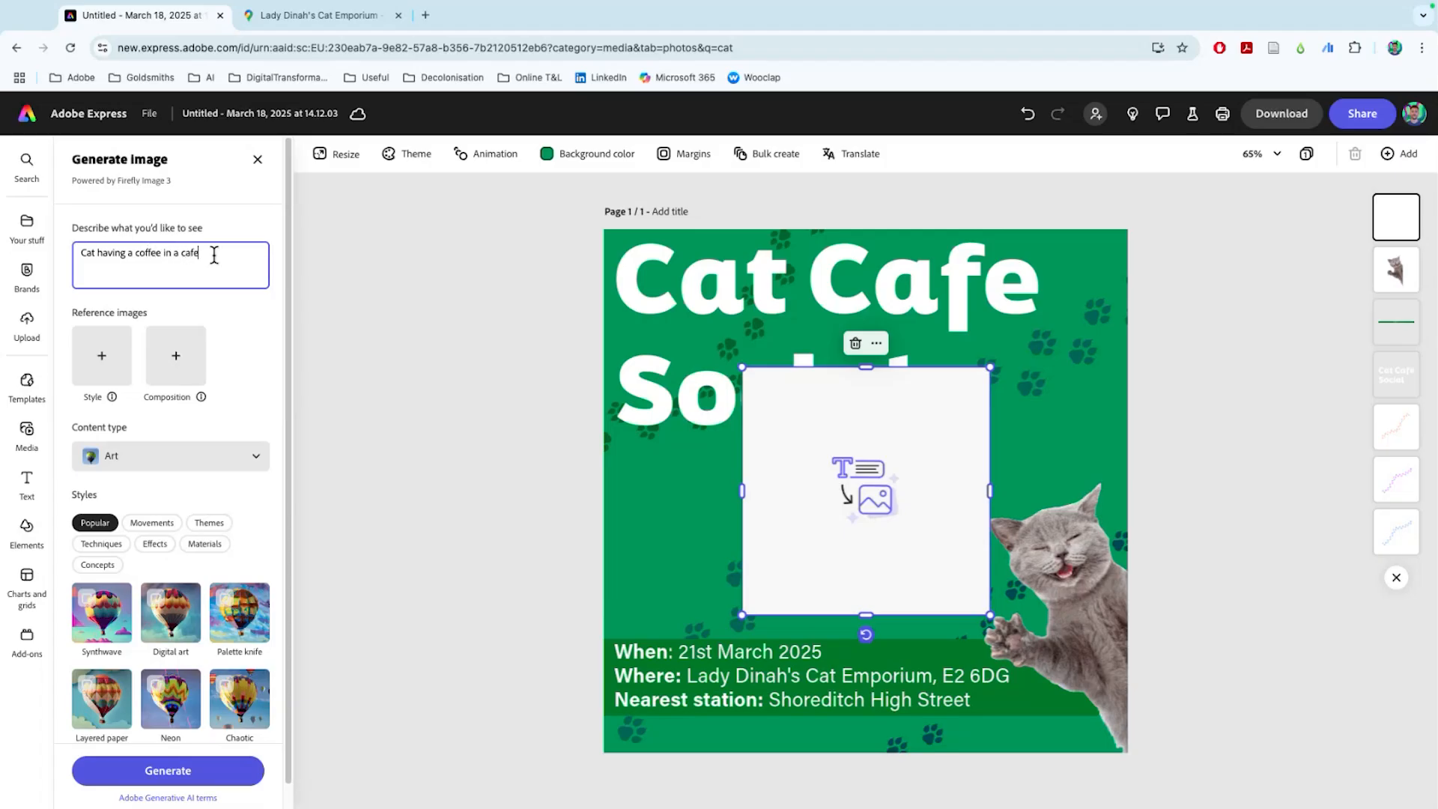
Set the content type to Photo and generate the cafe cat images
click(236, 456)
click(217, 602)
scroll(231, 511, down, 1)
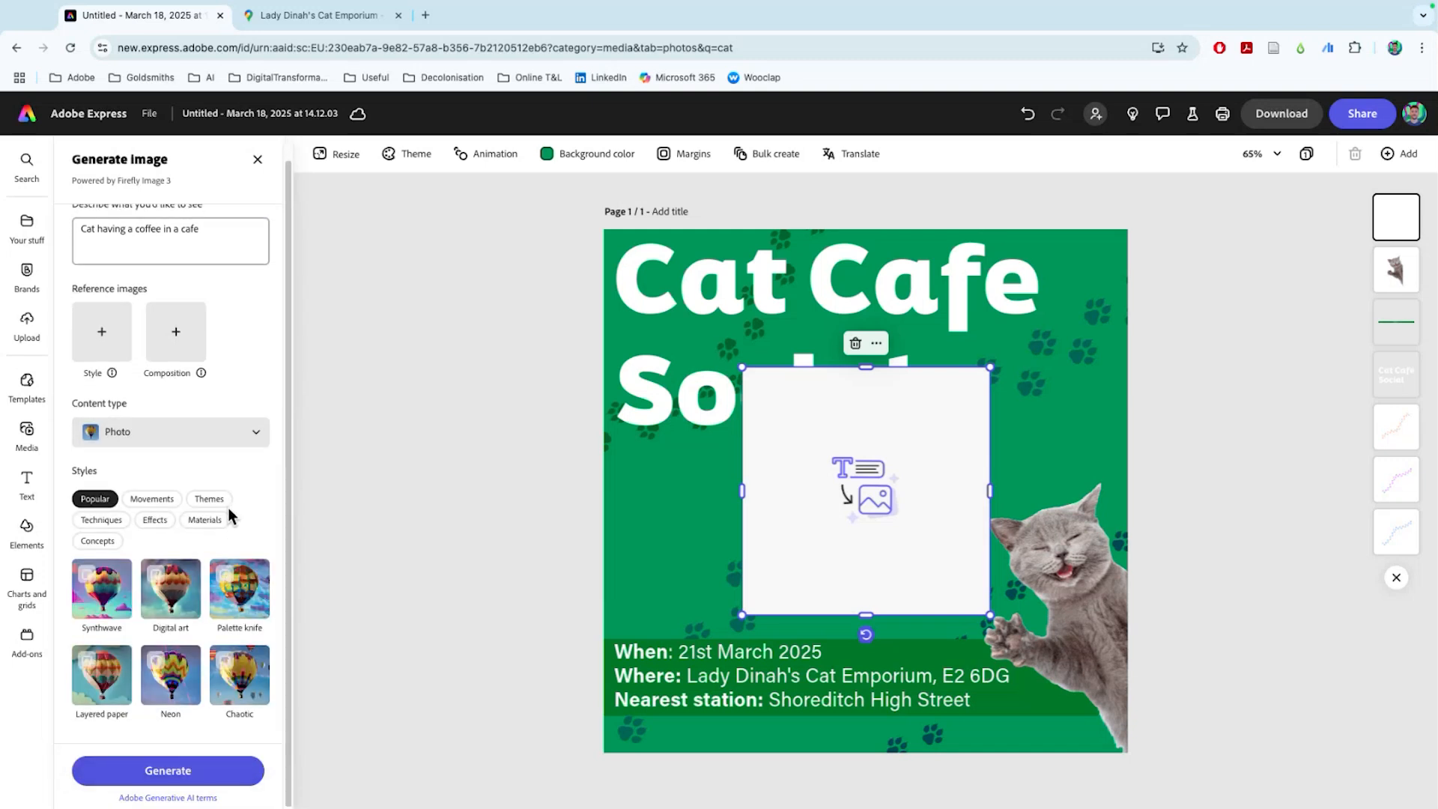
scroll(205, 318, up, 1)
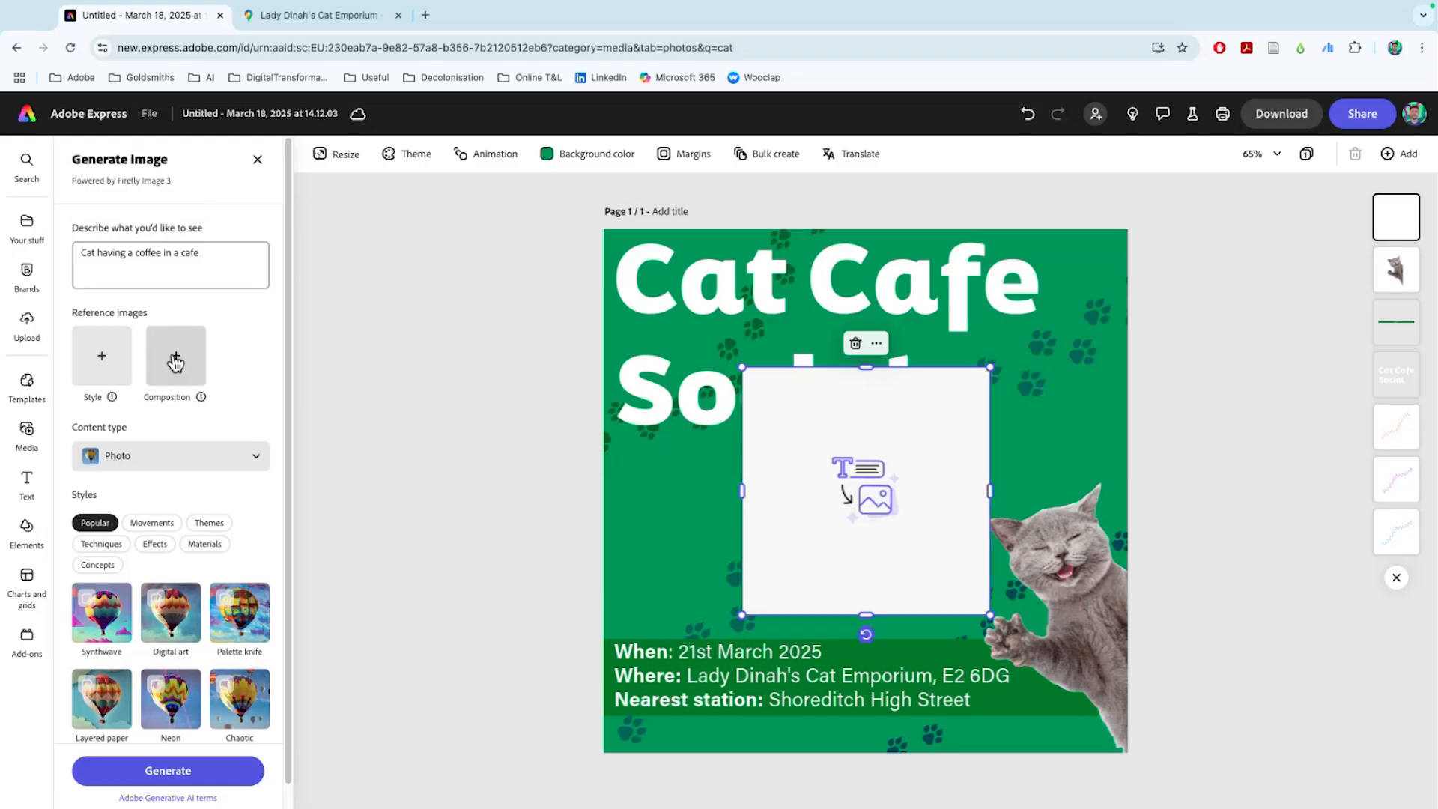
mouse_move(201, 395)
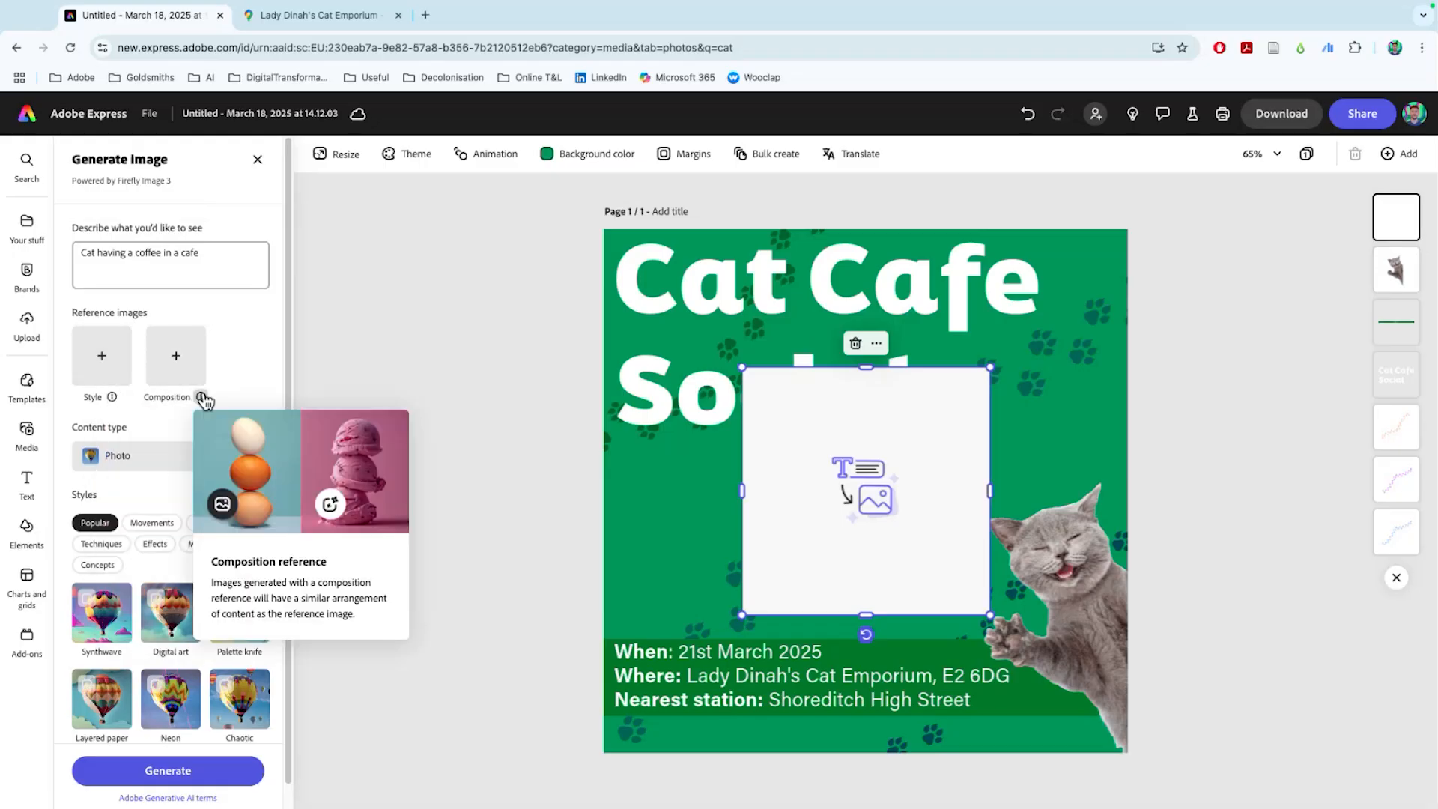
mouse_move(112, 403)
scroll(228, 402, down, 1)
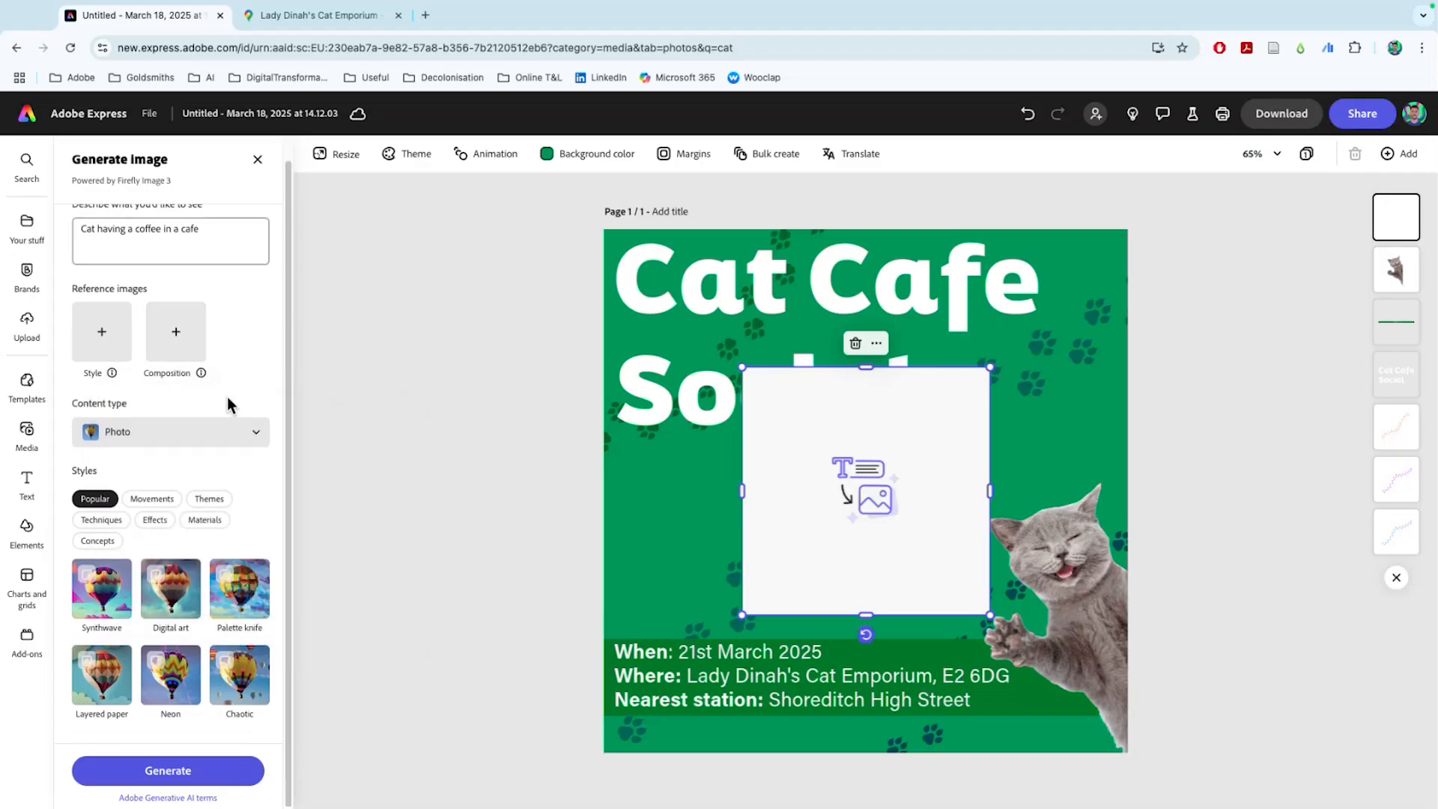
click(189, 771)
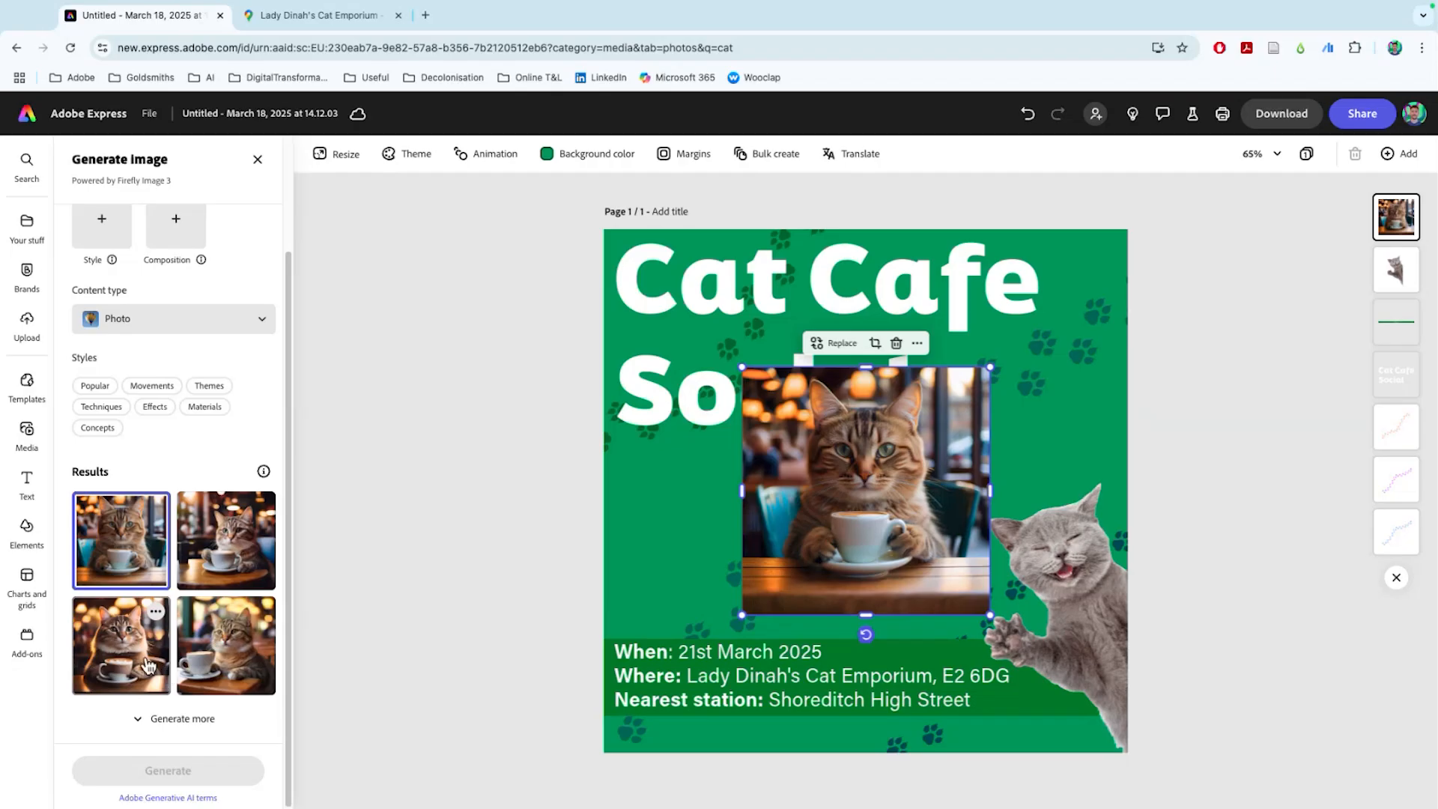
Preview the four generated cafe cat variations on the page and return to the first one
click(224, 540)
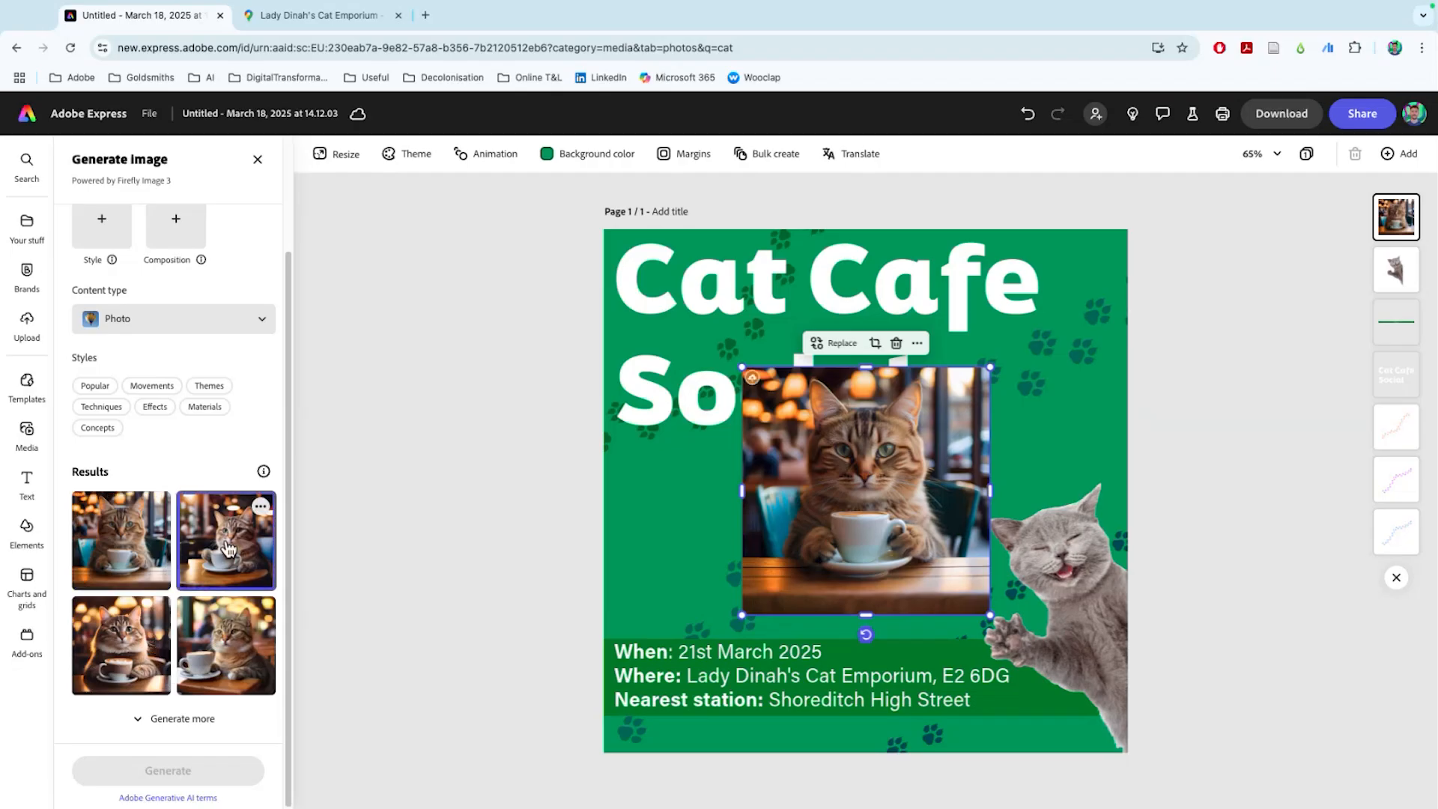
click(126, 659)
click(239, 649)
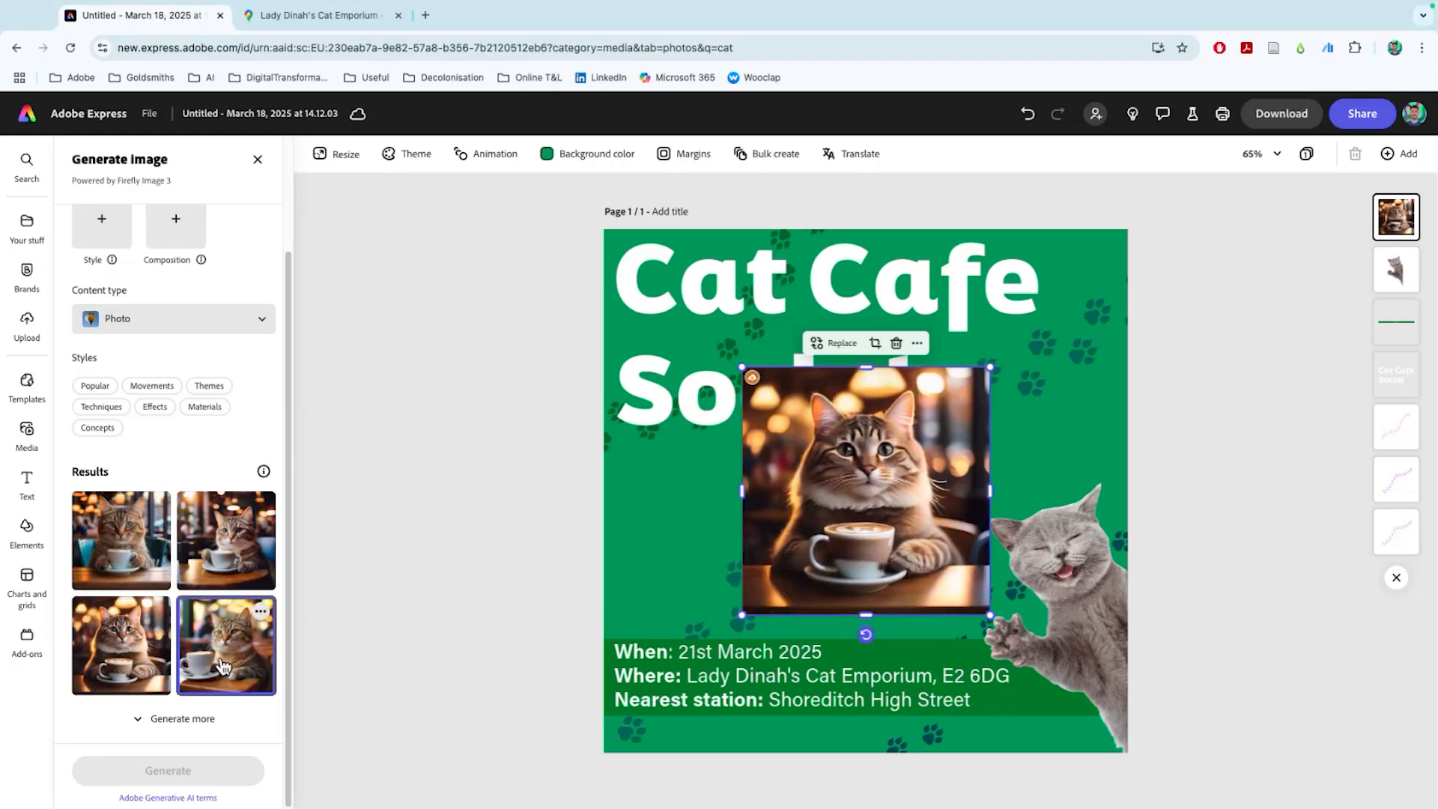
click(206, 569)
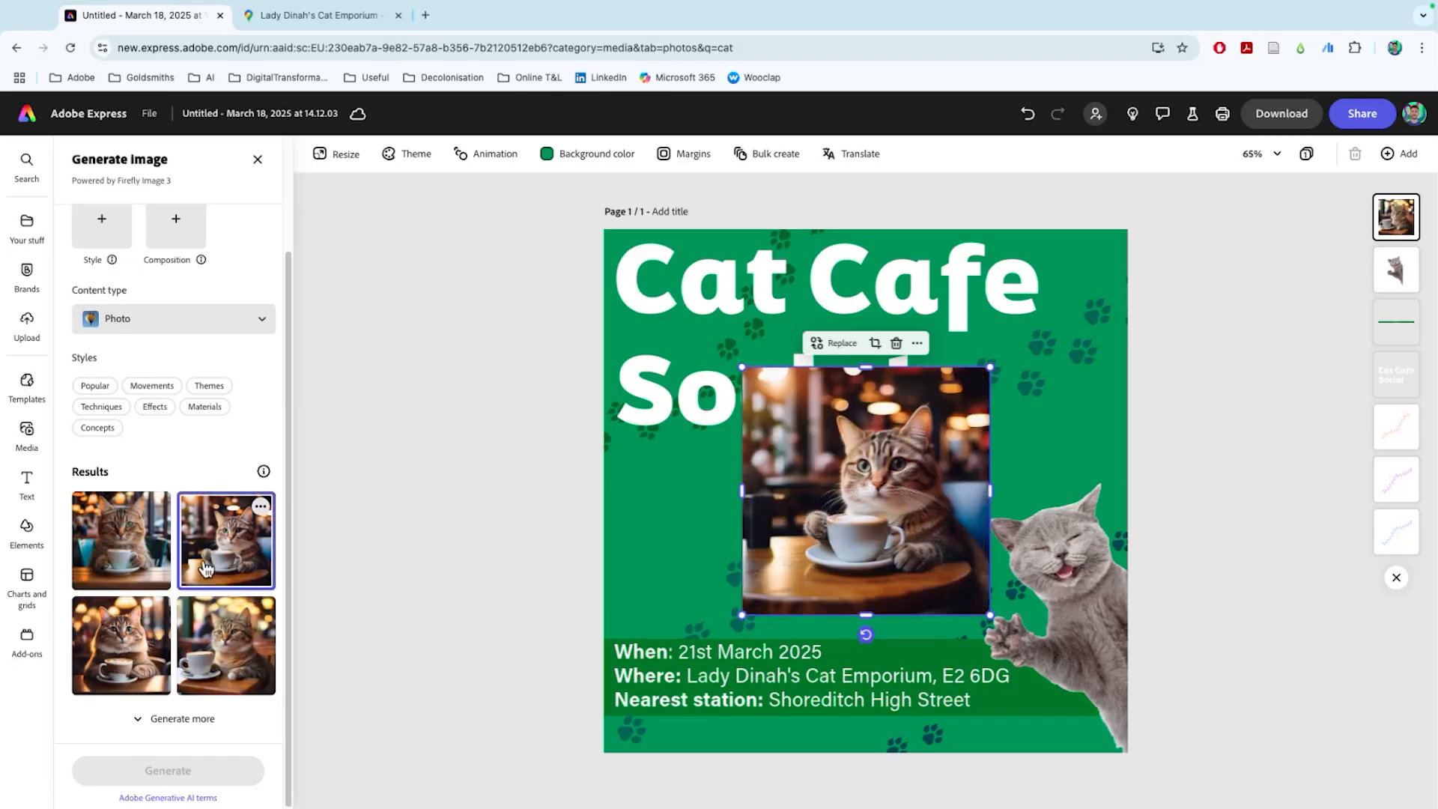
click(135, 551)
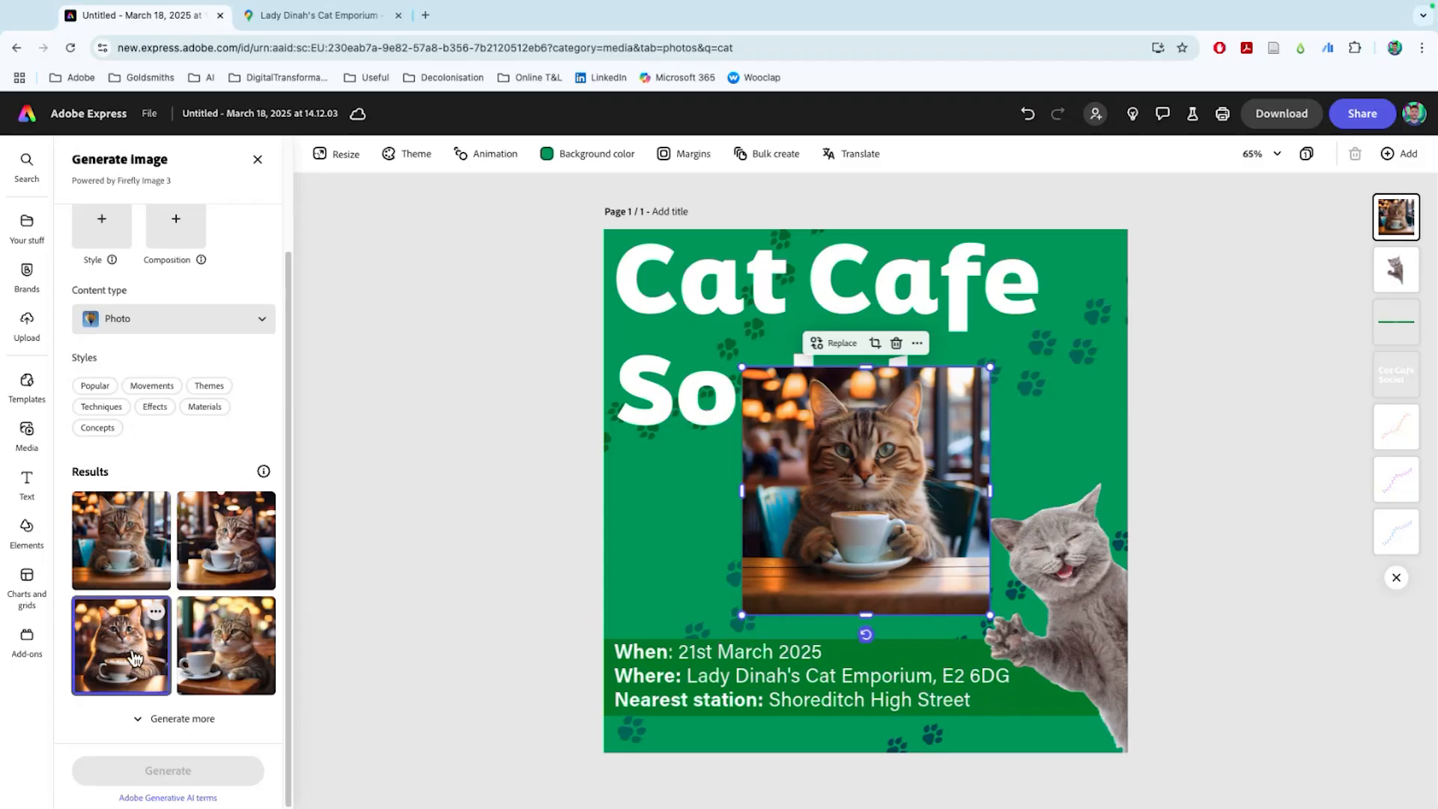
Set the content type to Auto and generate the cafe cat images again
scroll(127, 517, up, 3)
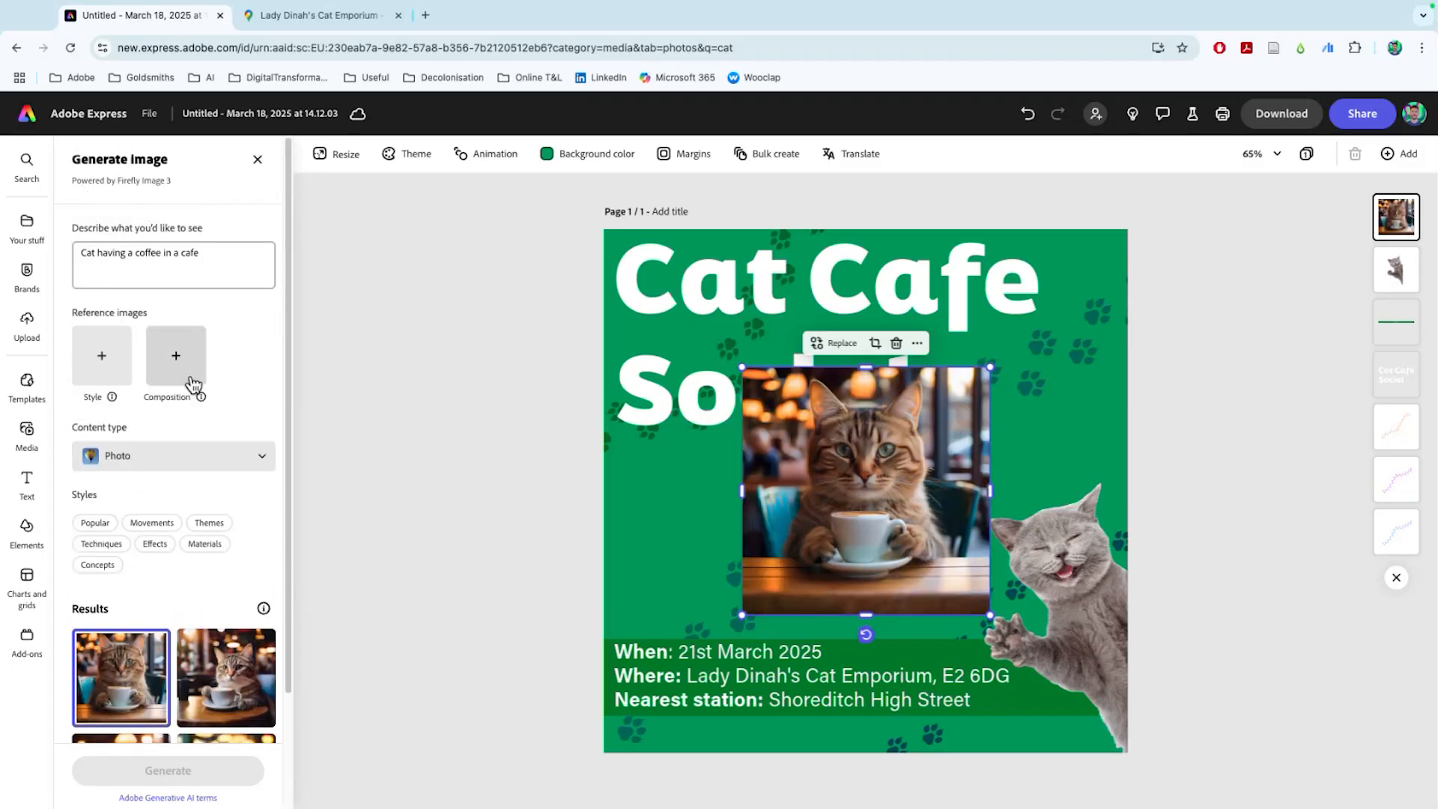
scroll(190, 380, down, 2)
click(192, 351)
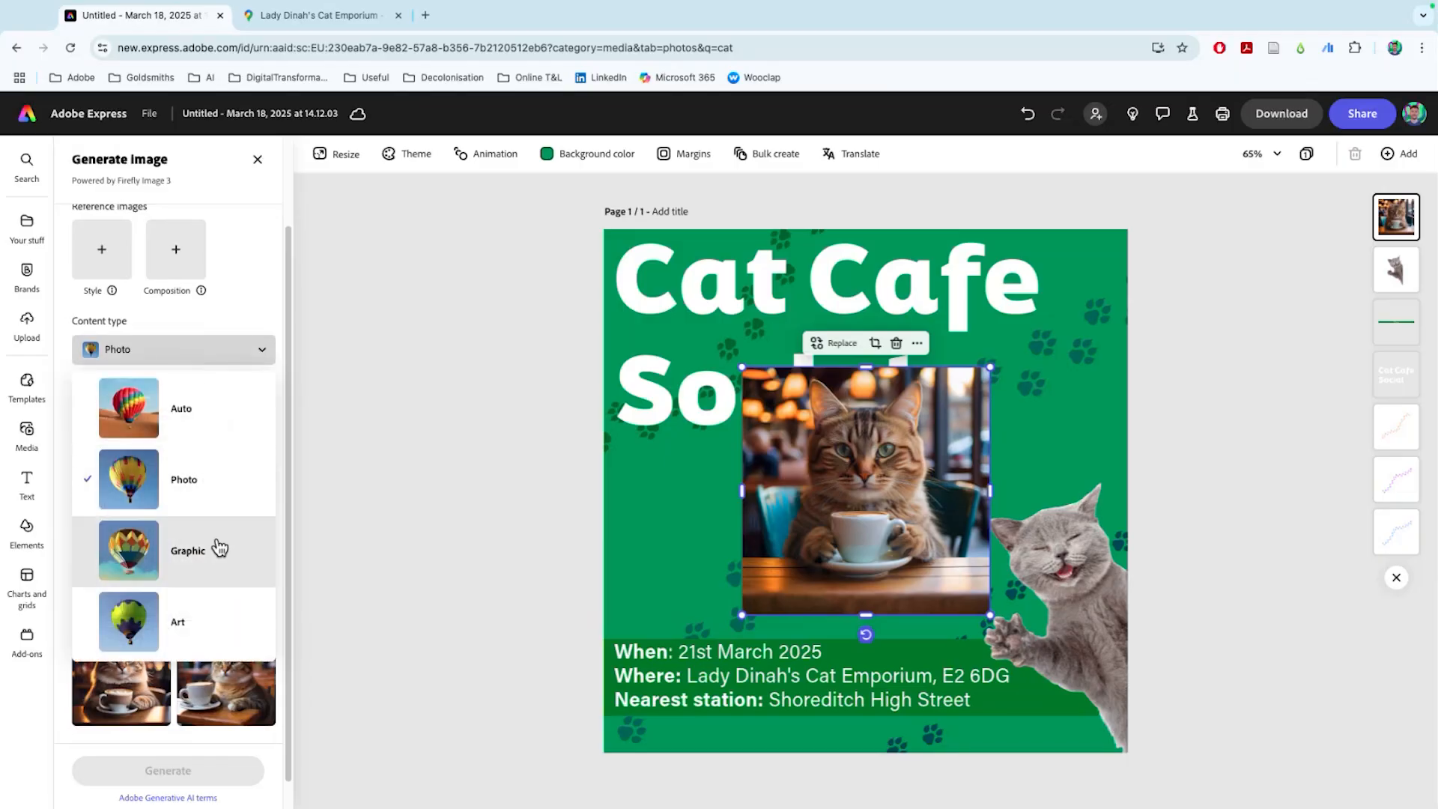
click(197, 410)
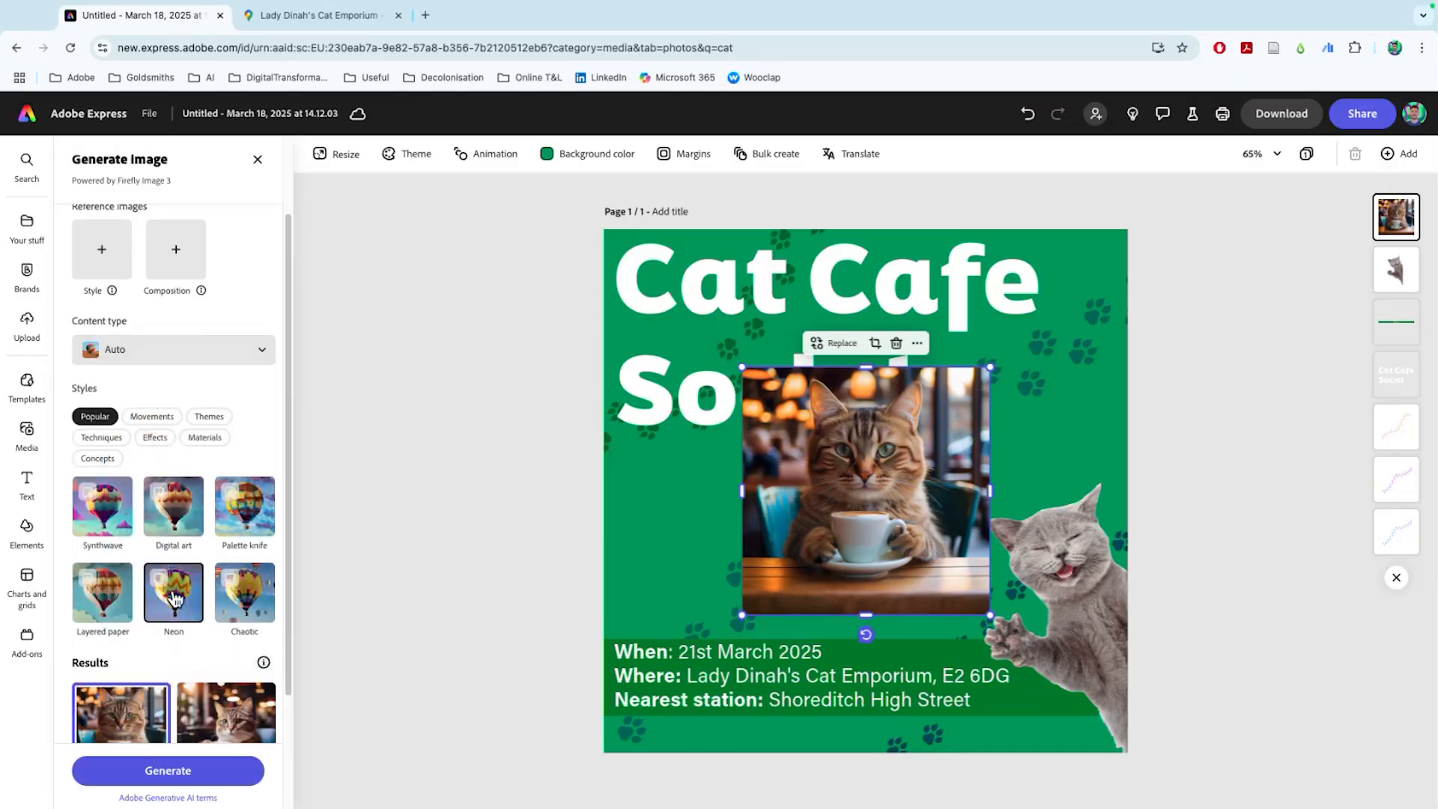
scroll(172, 606, down, 1)
click(183, 771)
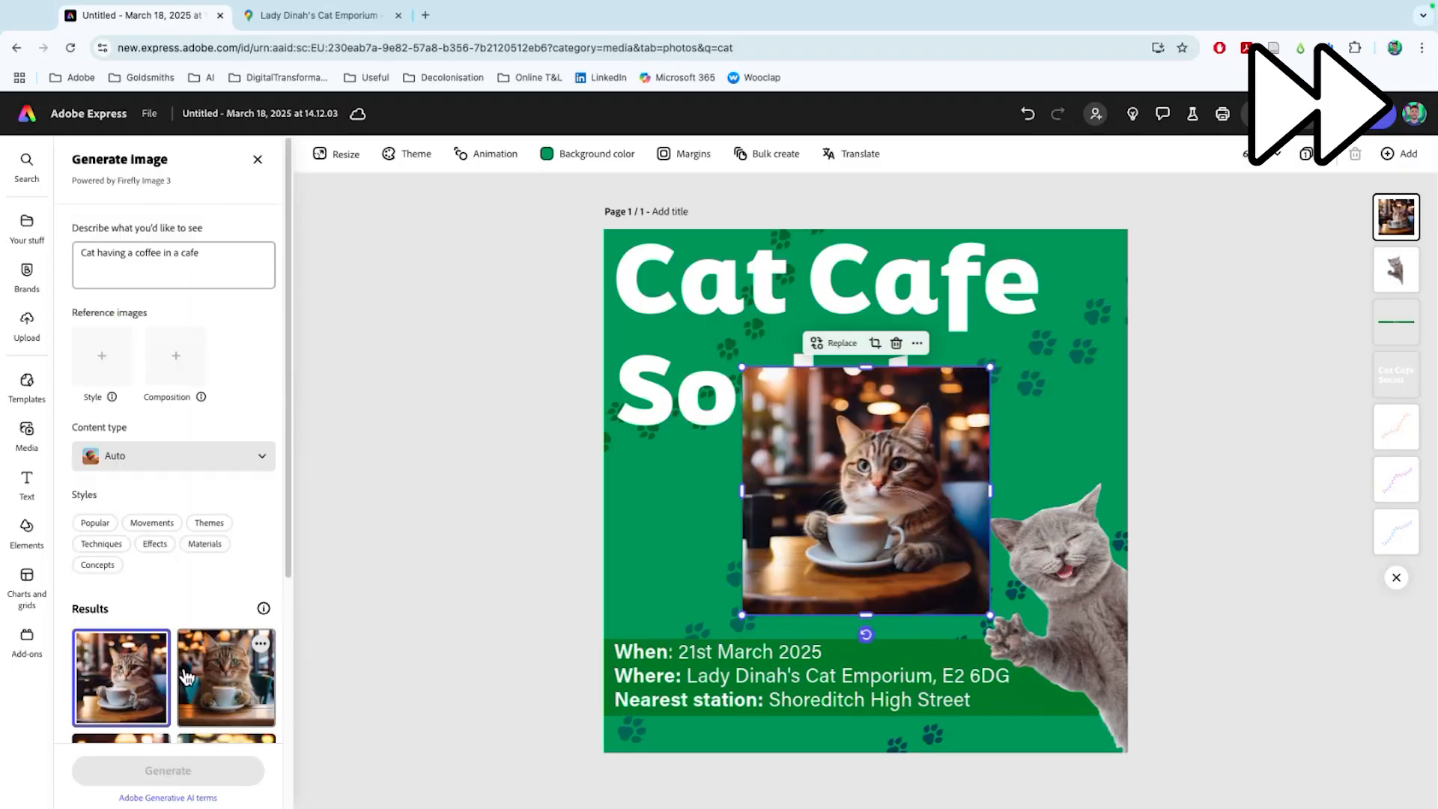
Close the image generator and delete the generated cafe cat image from the page
click(256, 161)
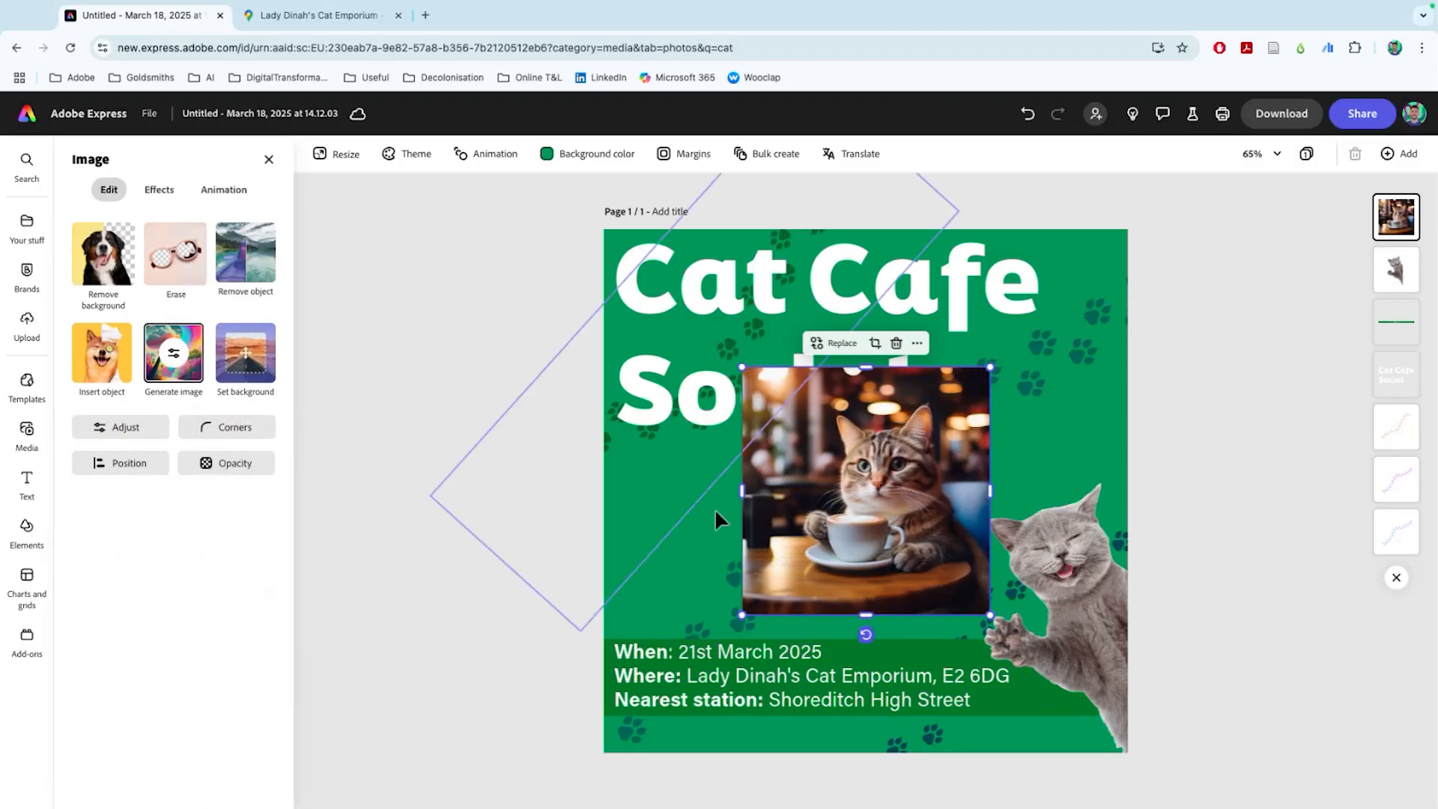
drag(932, 537, 875, 536)
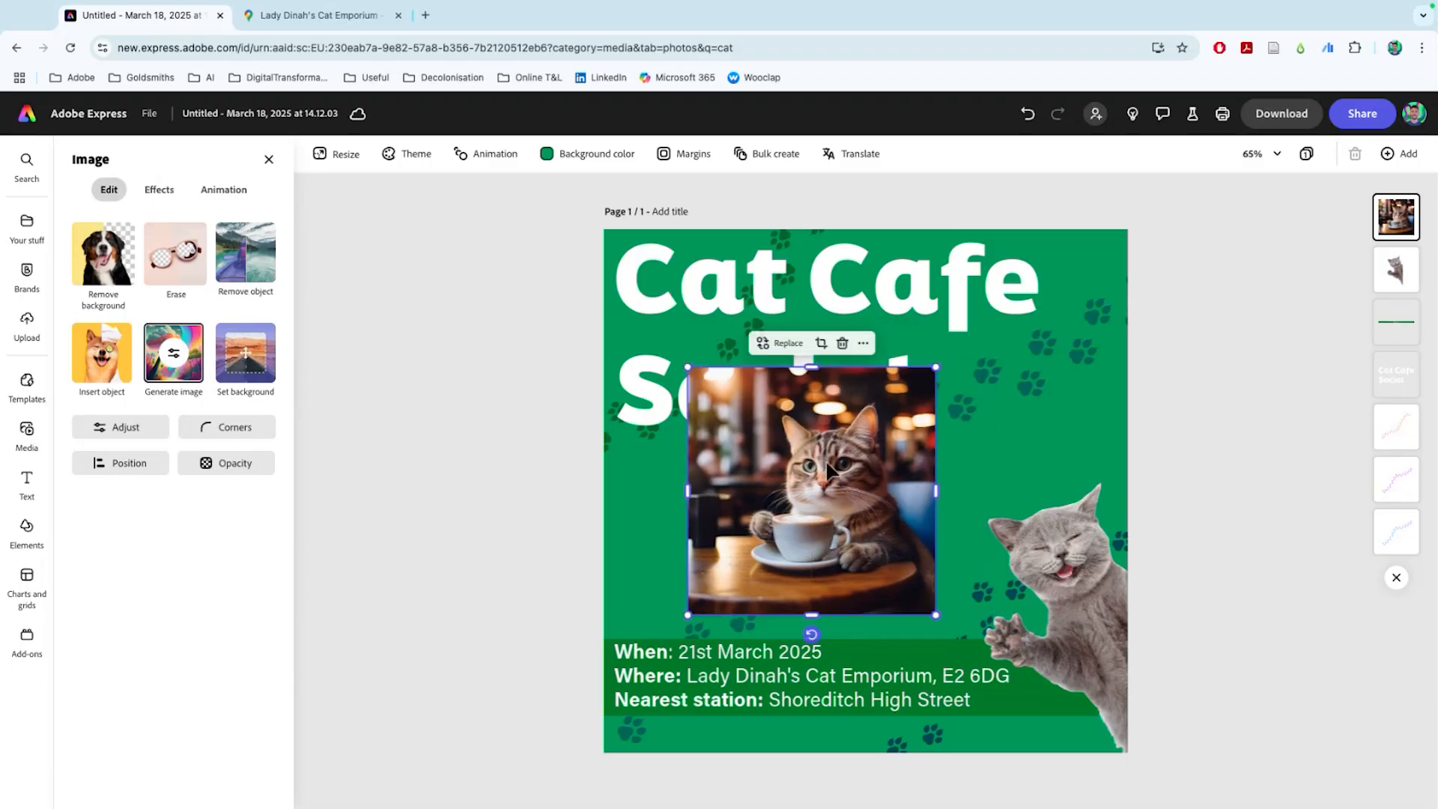
key(Delete)
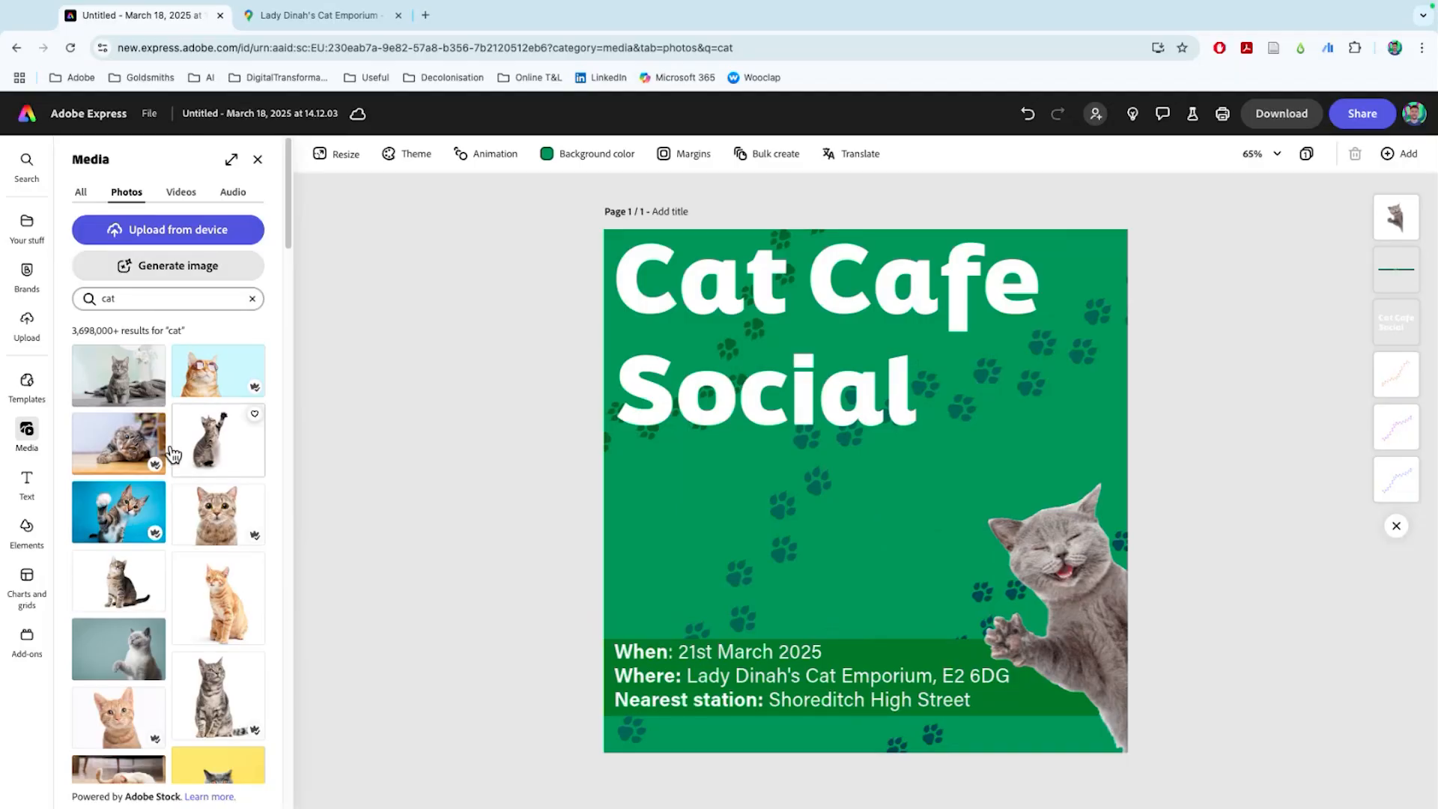
Add the stock photo of the open-mouthed grey cat on an orange background and remove its background
scroll(225, 471, down, 10)
scroll(244, 645, up, 10)
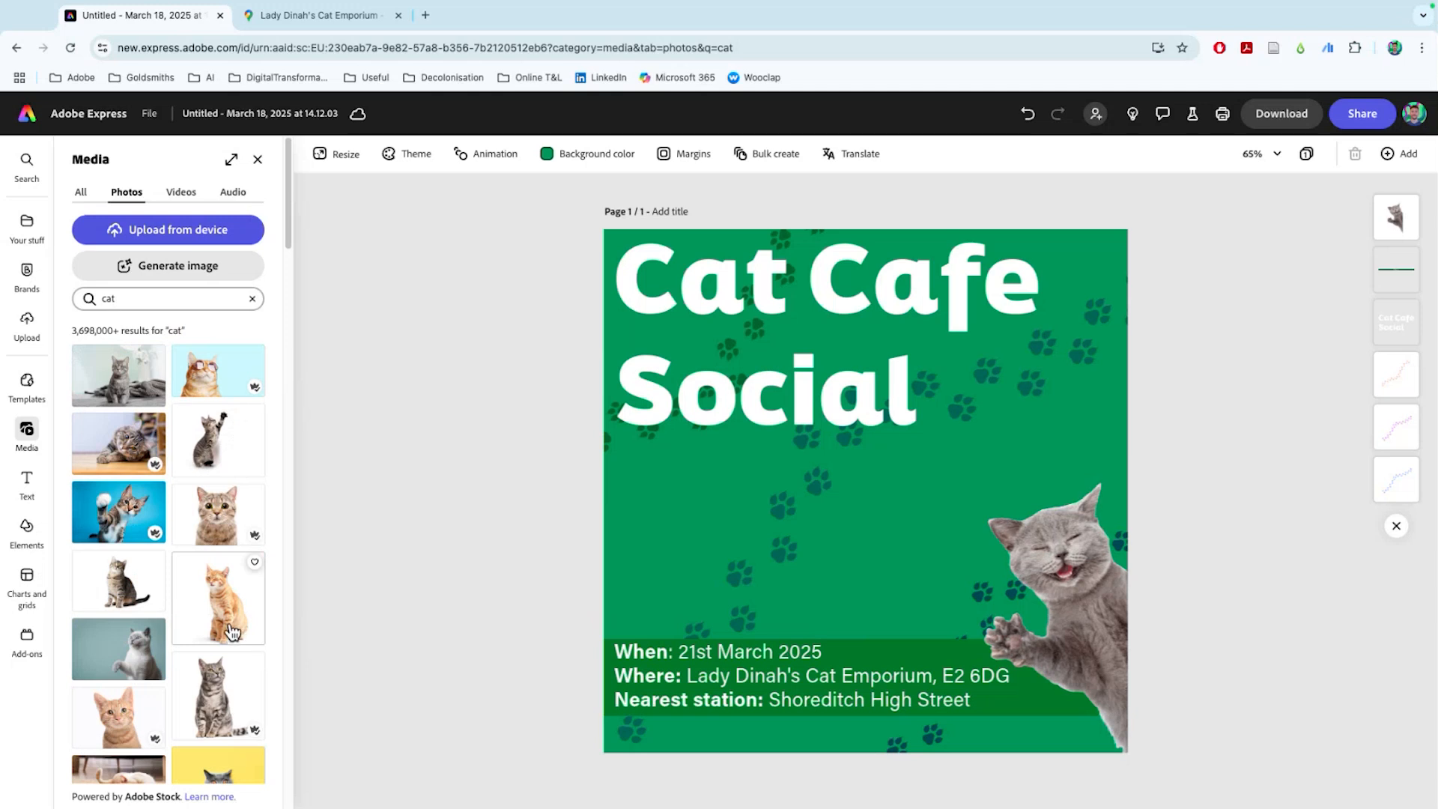
scroll(232, 631, down, 3)
scroll(138, 535, down, 3)
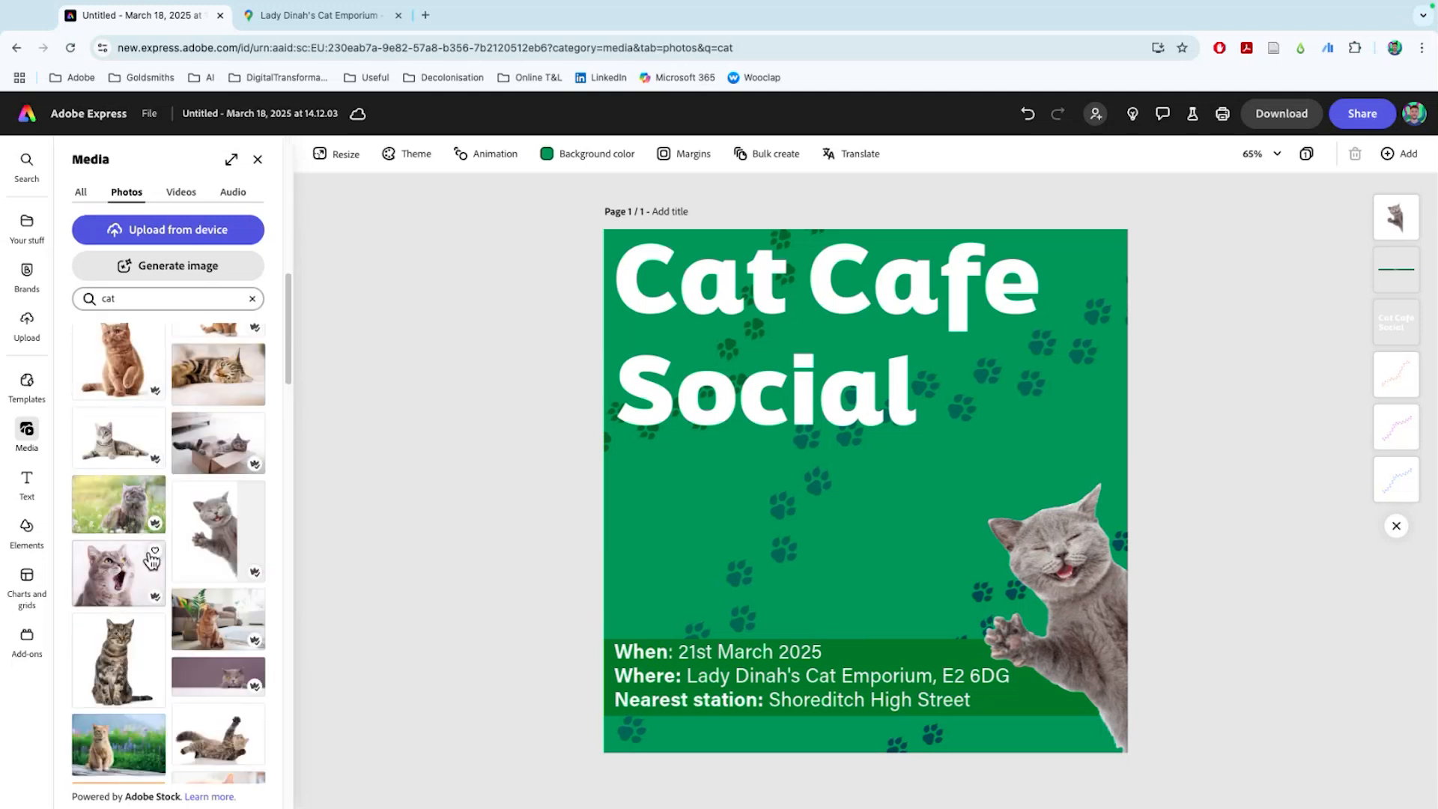
scroll(217, 532, up, 3)
scroll(220, 529, up, 1)
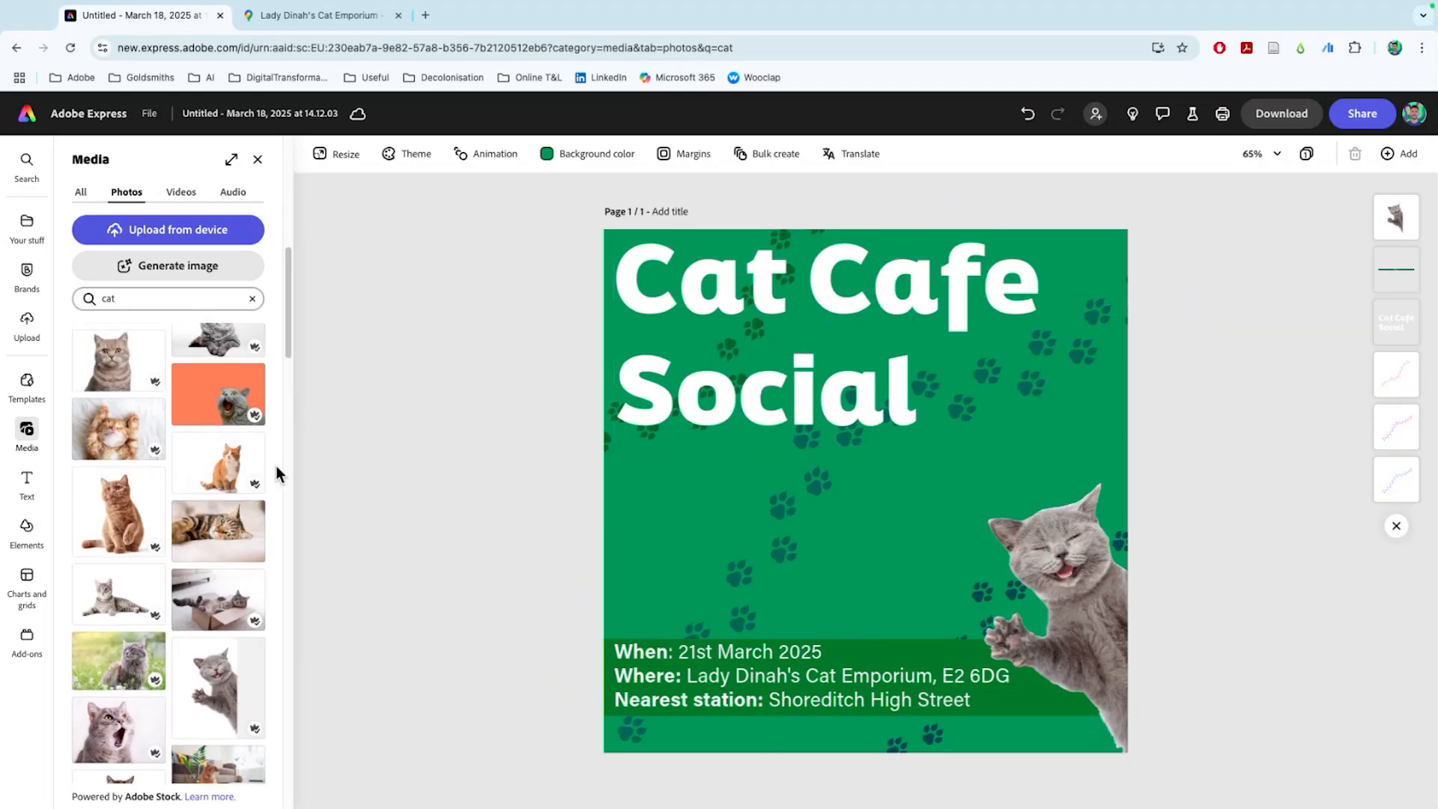
scroll(213, 509, up, 3)
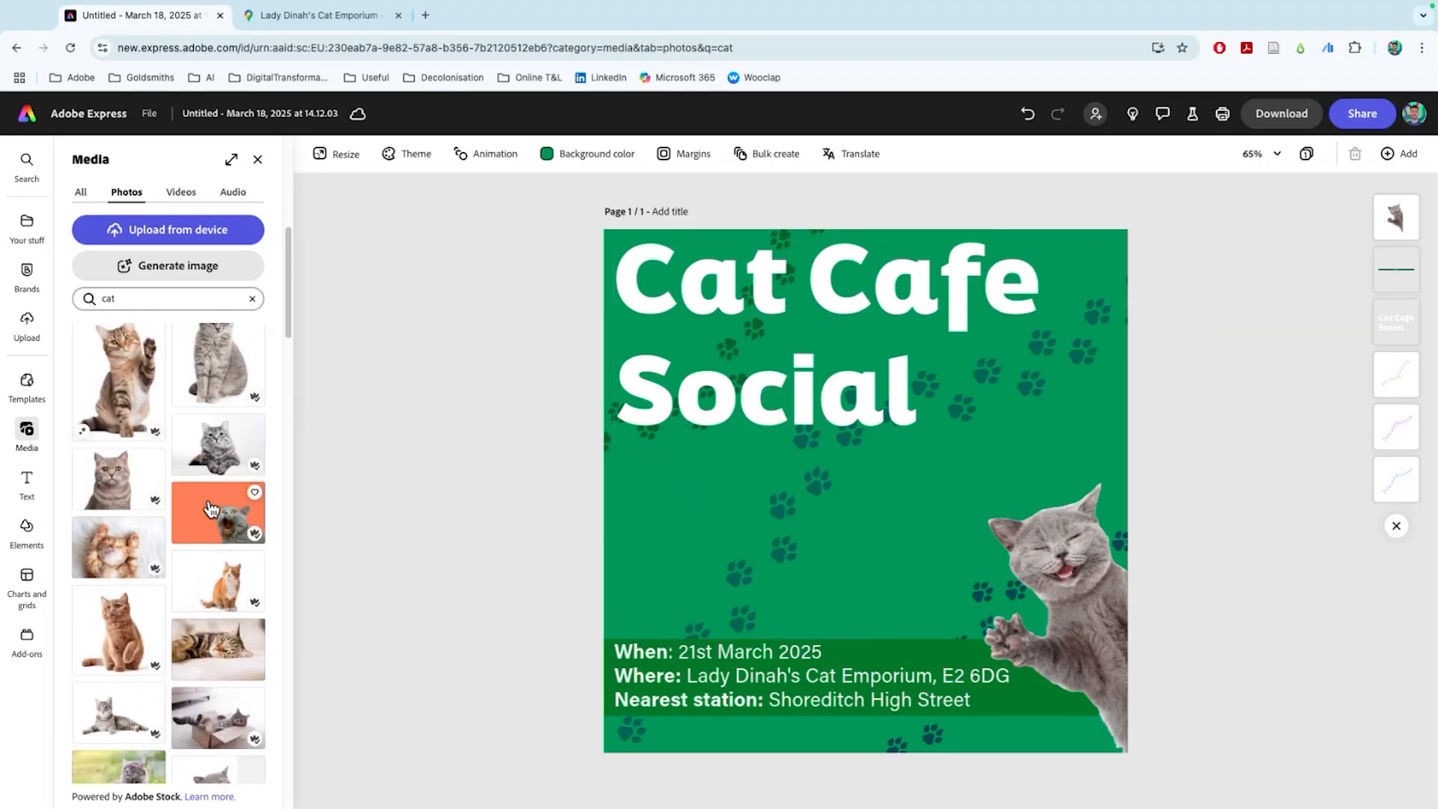
click(212, 513)
click(779, 464)
click(104, 271)
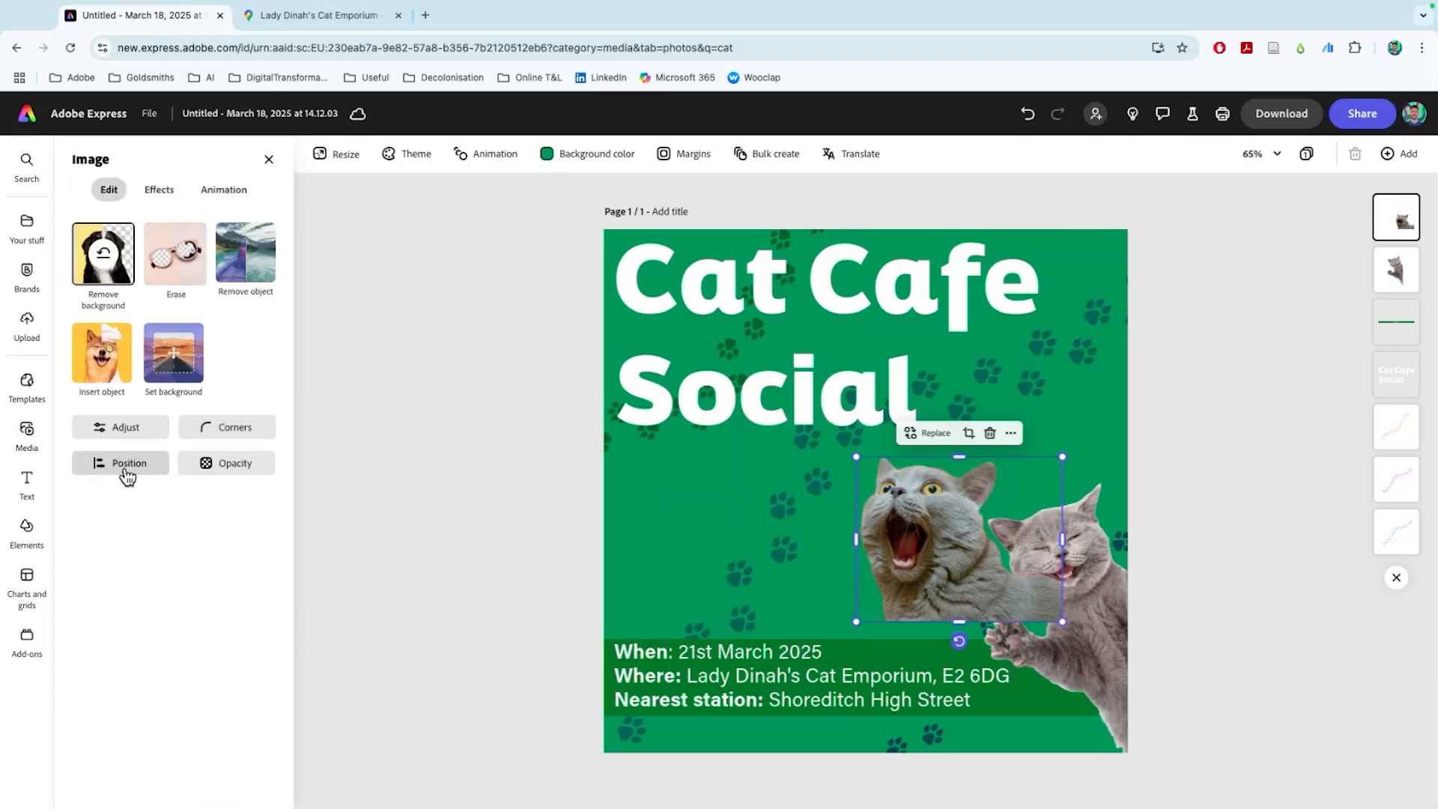
Flip the open-mouthed cat horizontally and place it against the page's left edge, resting on top of the details band
click(127, 470)
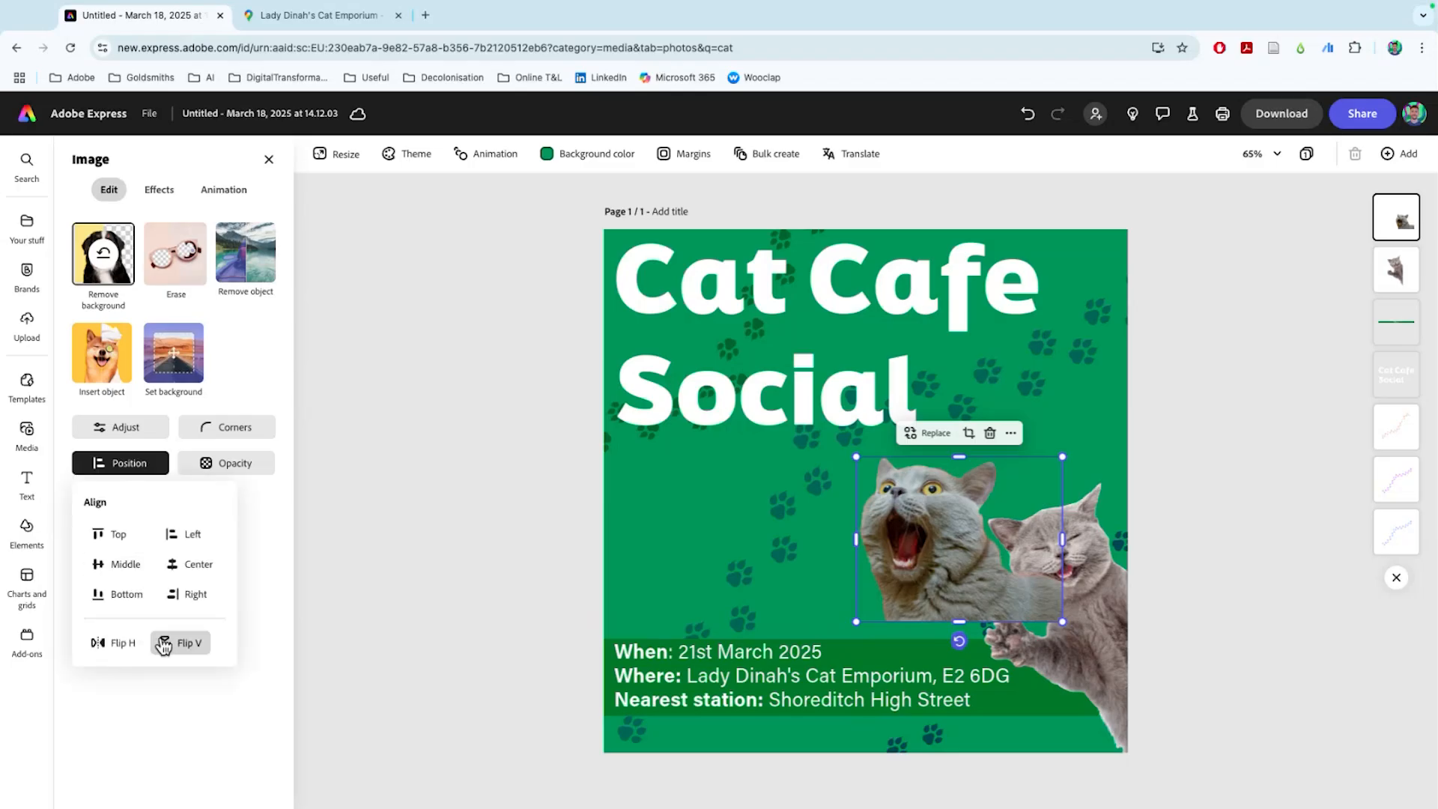
click(119, 643)
drag(969, 571, 665, 547)
key(Up)
key(Up)
key(Up)
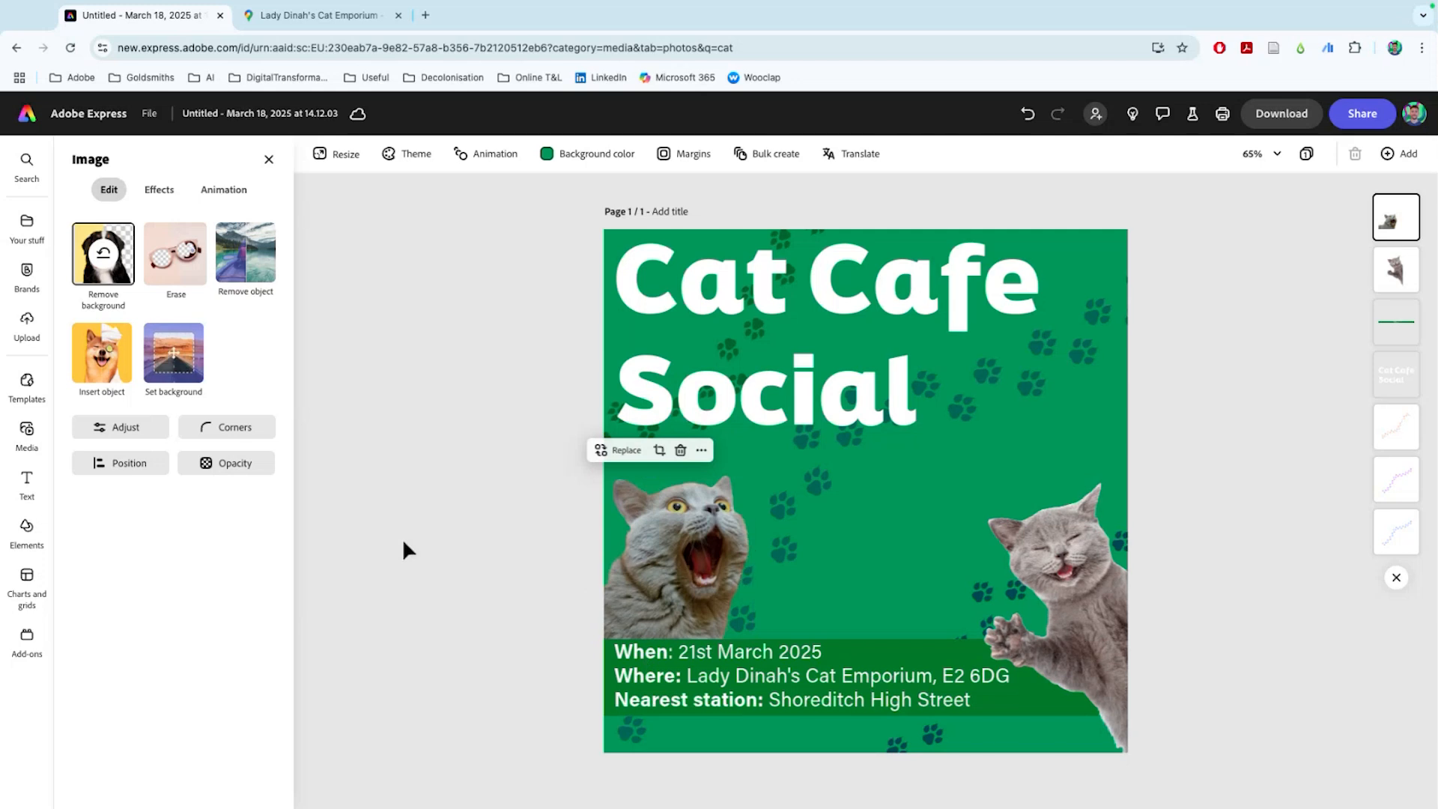
Enlarge the open-mouthed cat slightly, keeping its base on the top edge of the details band
click(406, 542)
click(650, 520)
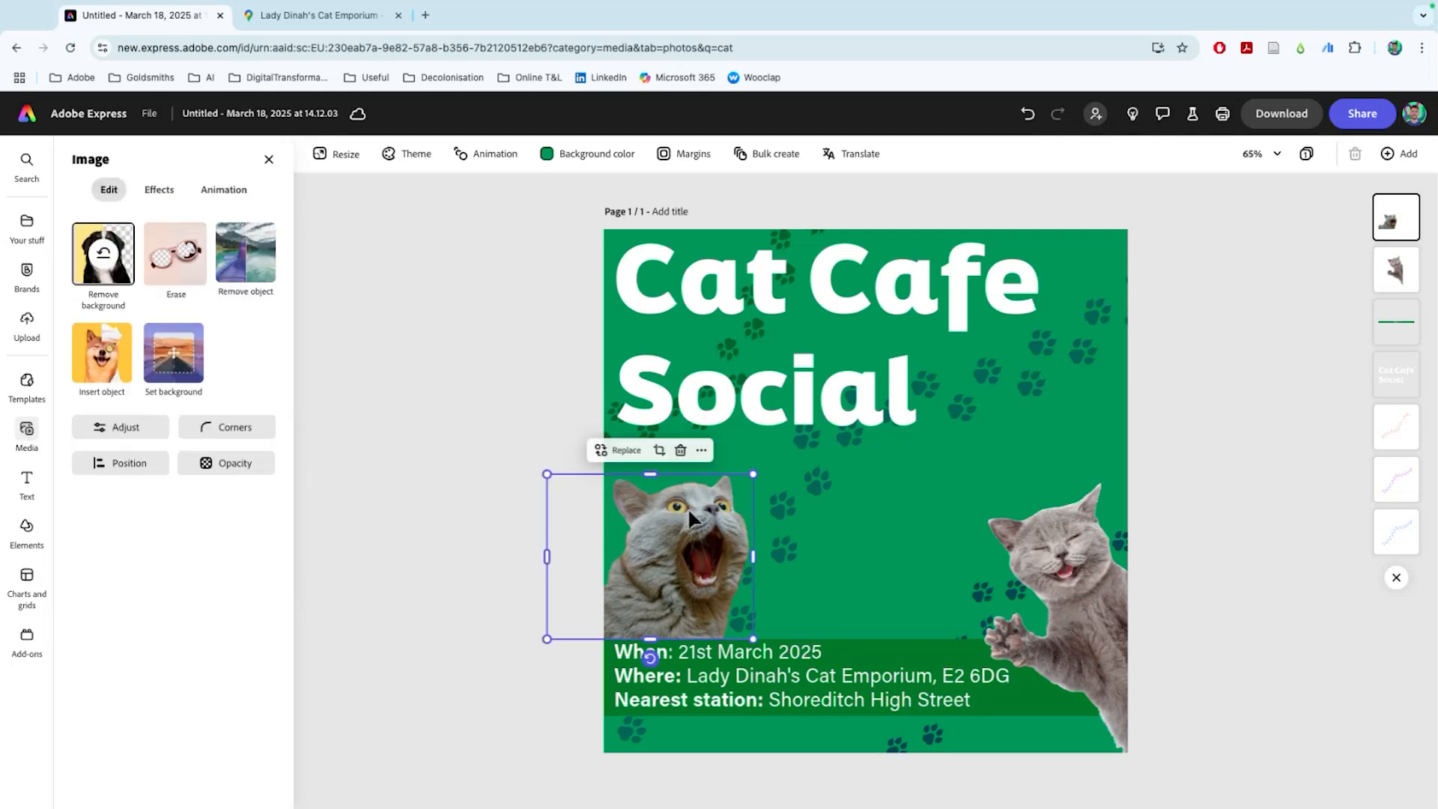
drag(758, 470, 784, 450)
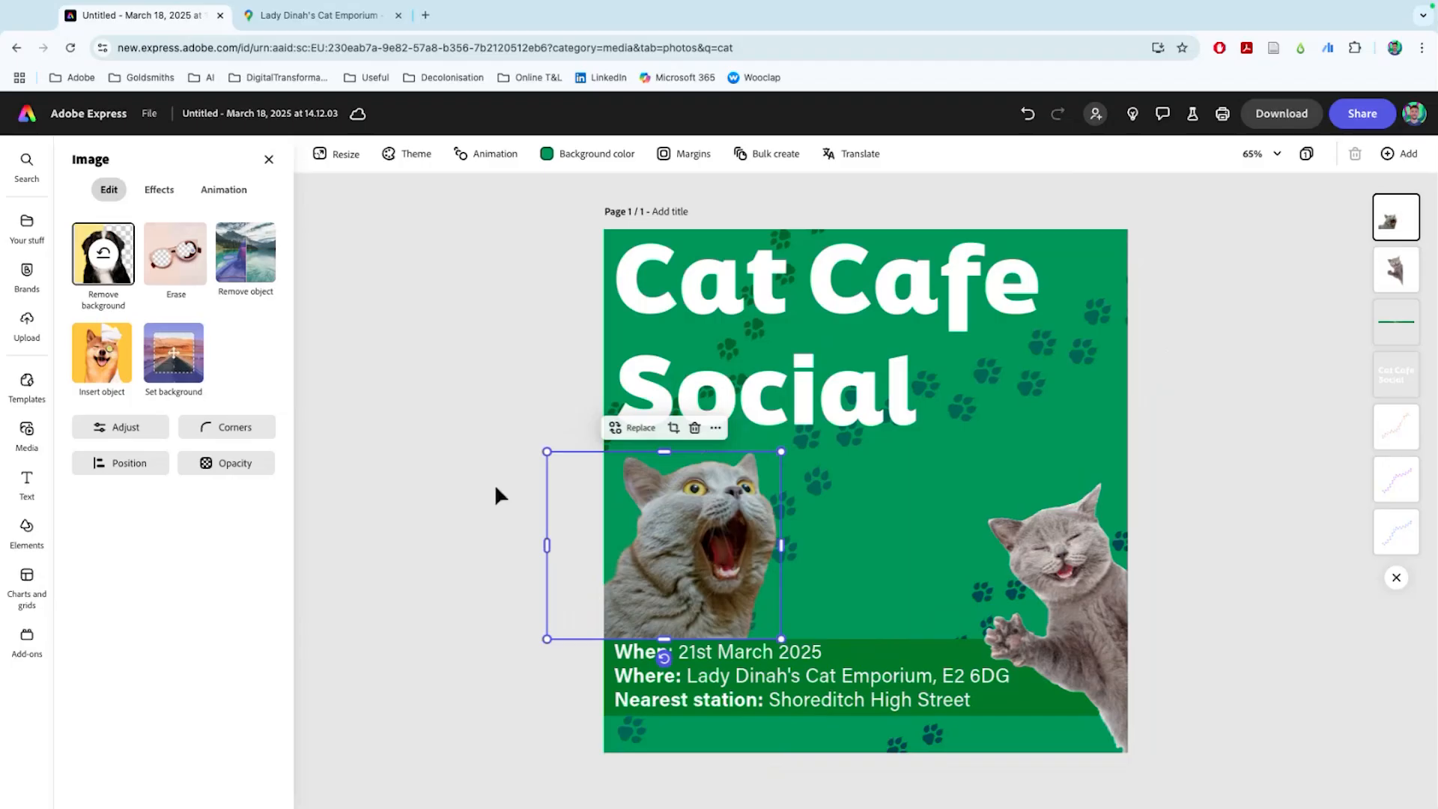
click(438, 680)
Move the central paw-print trail to the right so it runs between the two cats
click(996, 363)
drag(1094, 348, 1166, 352)
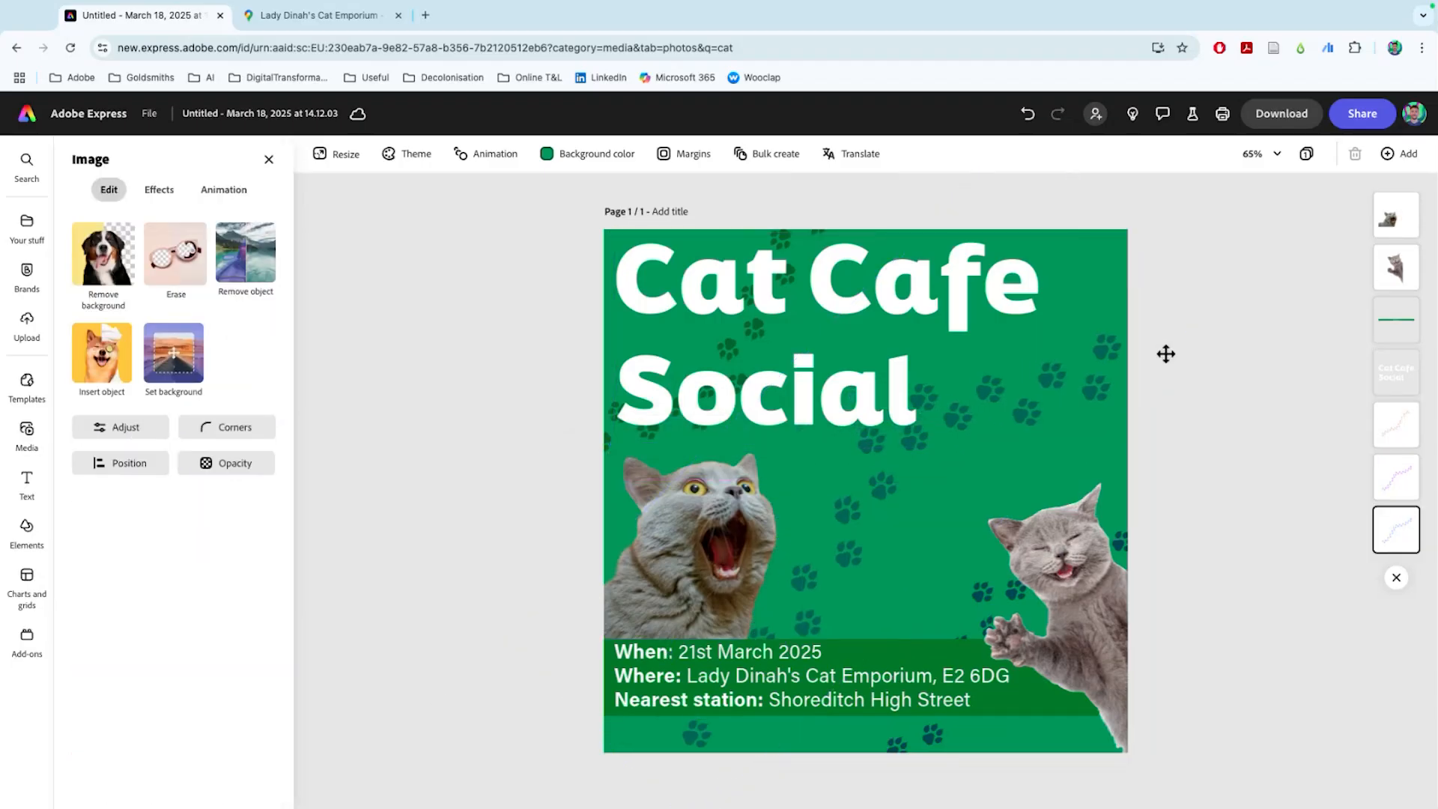
drag(1101, 391, 1117, 392)
Lock the central paw-print trail in place
right_click(1111, 395)
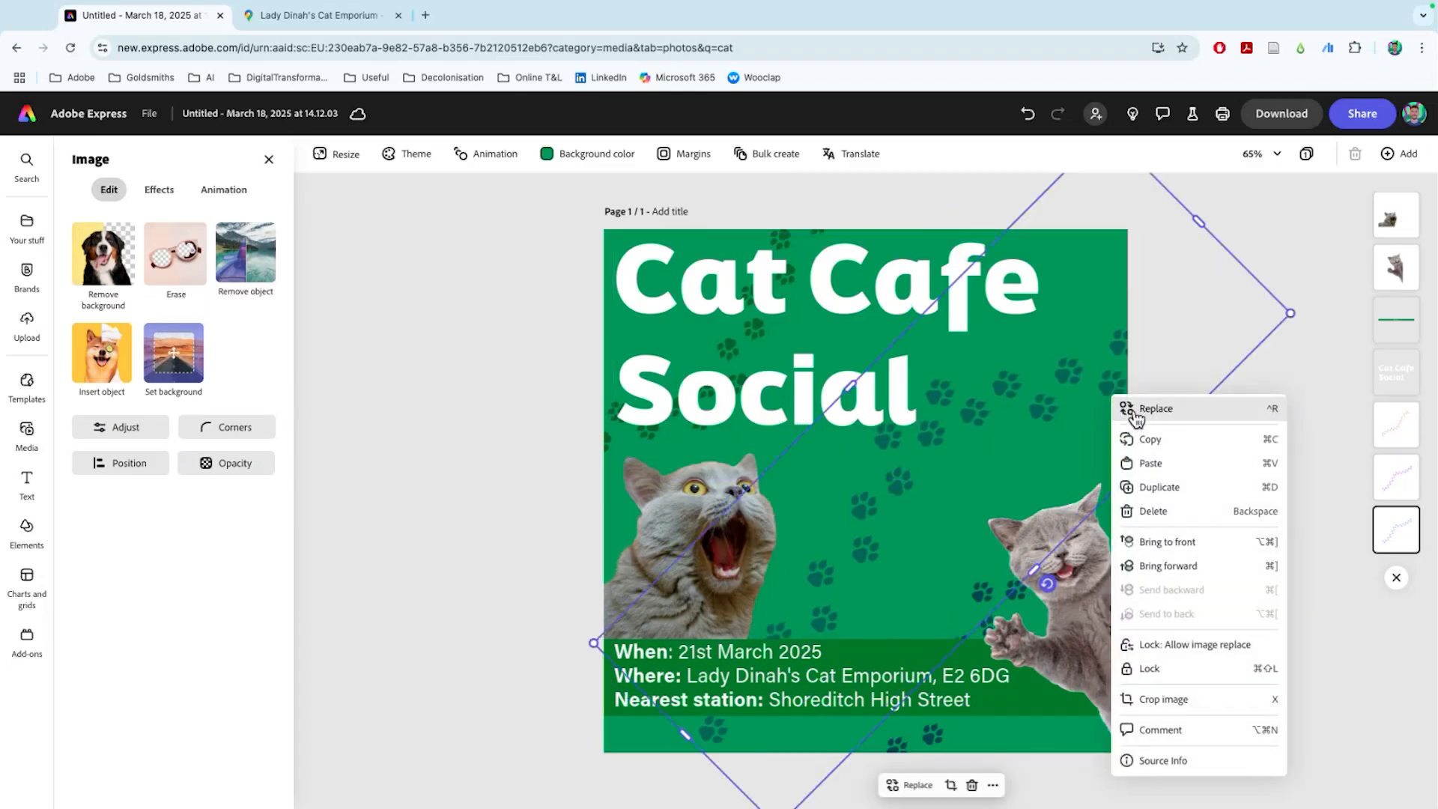
click(1188, 673)
click(1198, 593)
Undo the accidental move of the title and test the lock by trying to shift the paw-print trail
drag(1010, 362, 1040, 401)
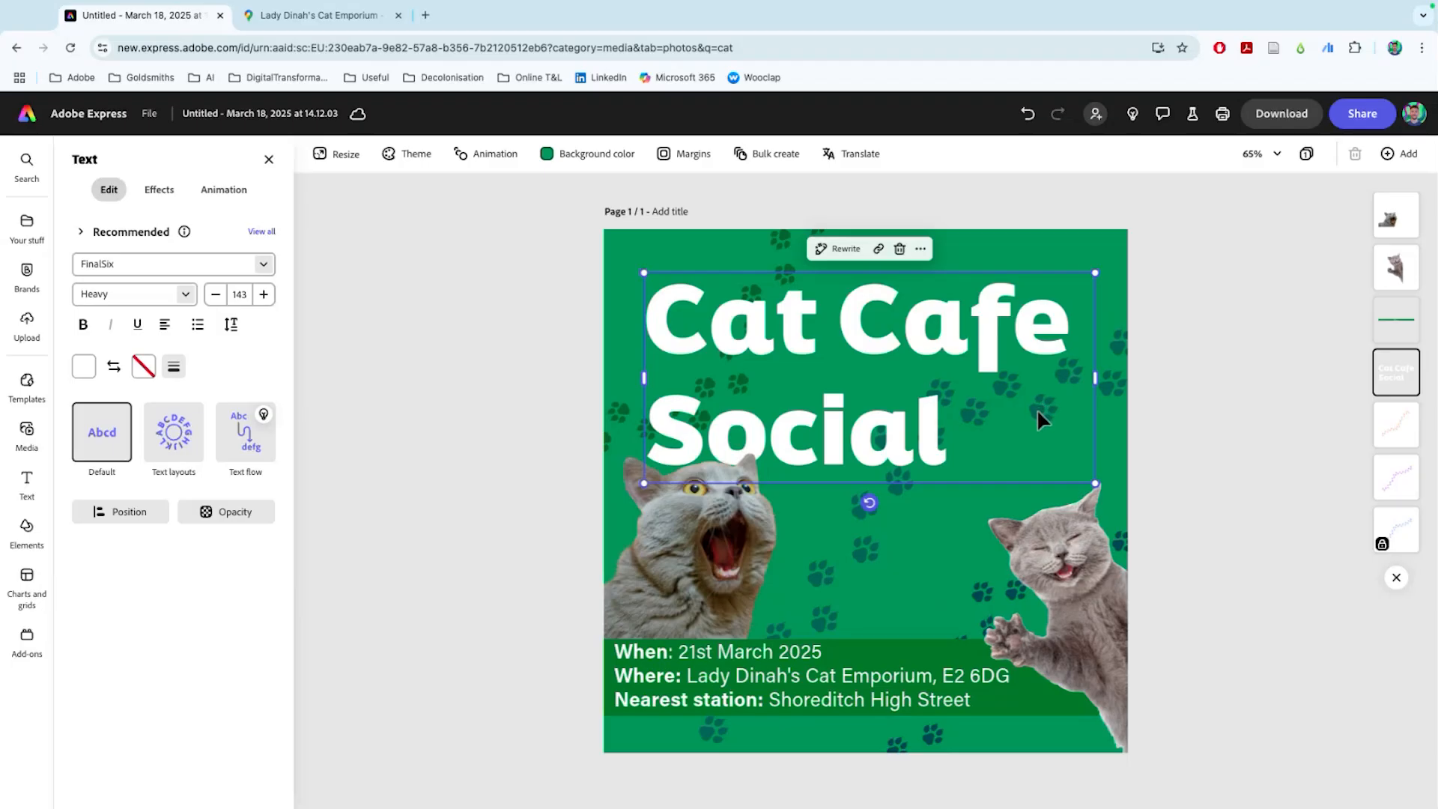
key(super+z)
drag(1122, 355, 1175, 407)
click(1101, 329)
click(1114, 335)
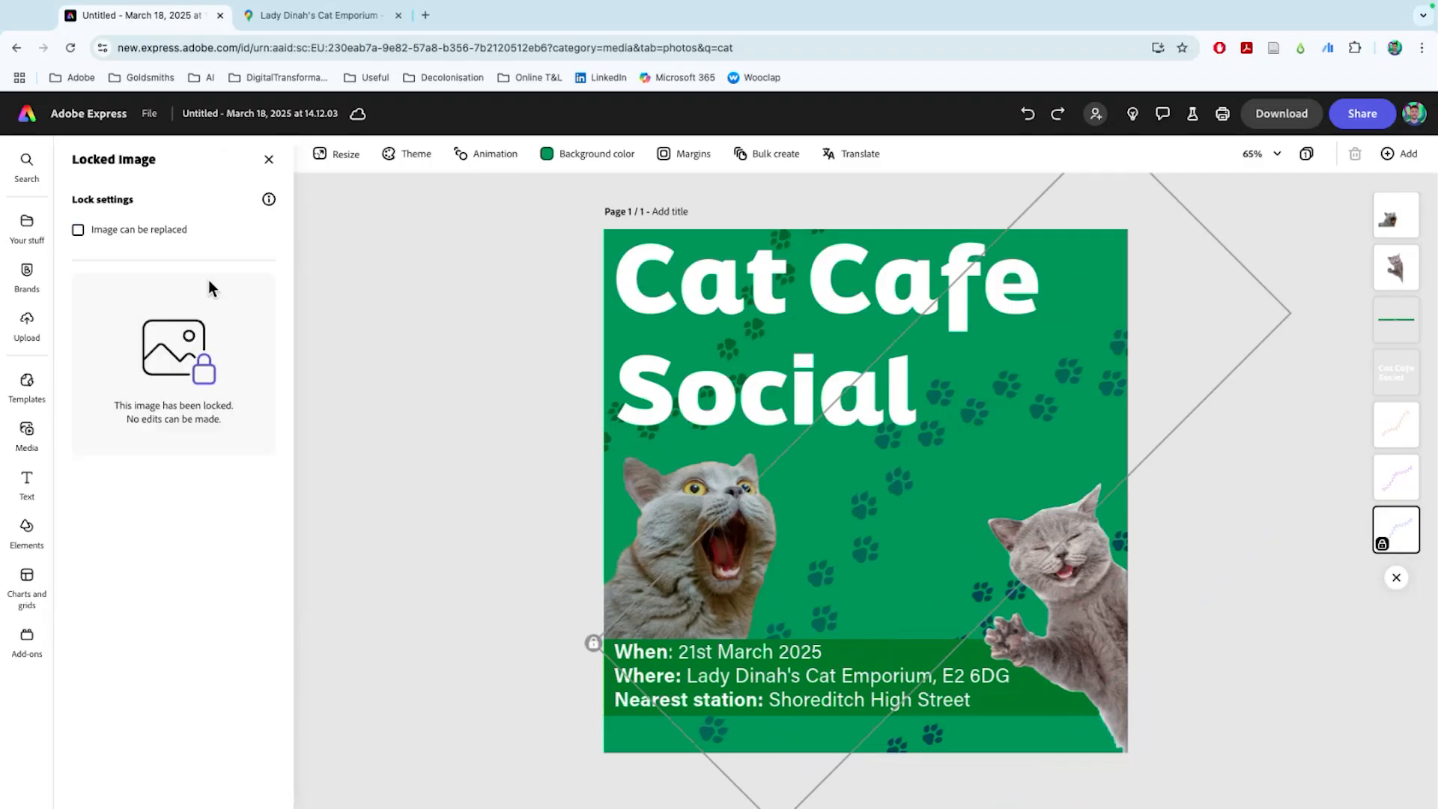
click(1278, 253)
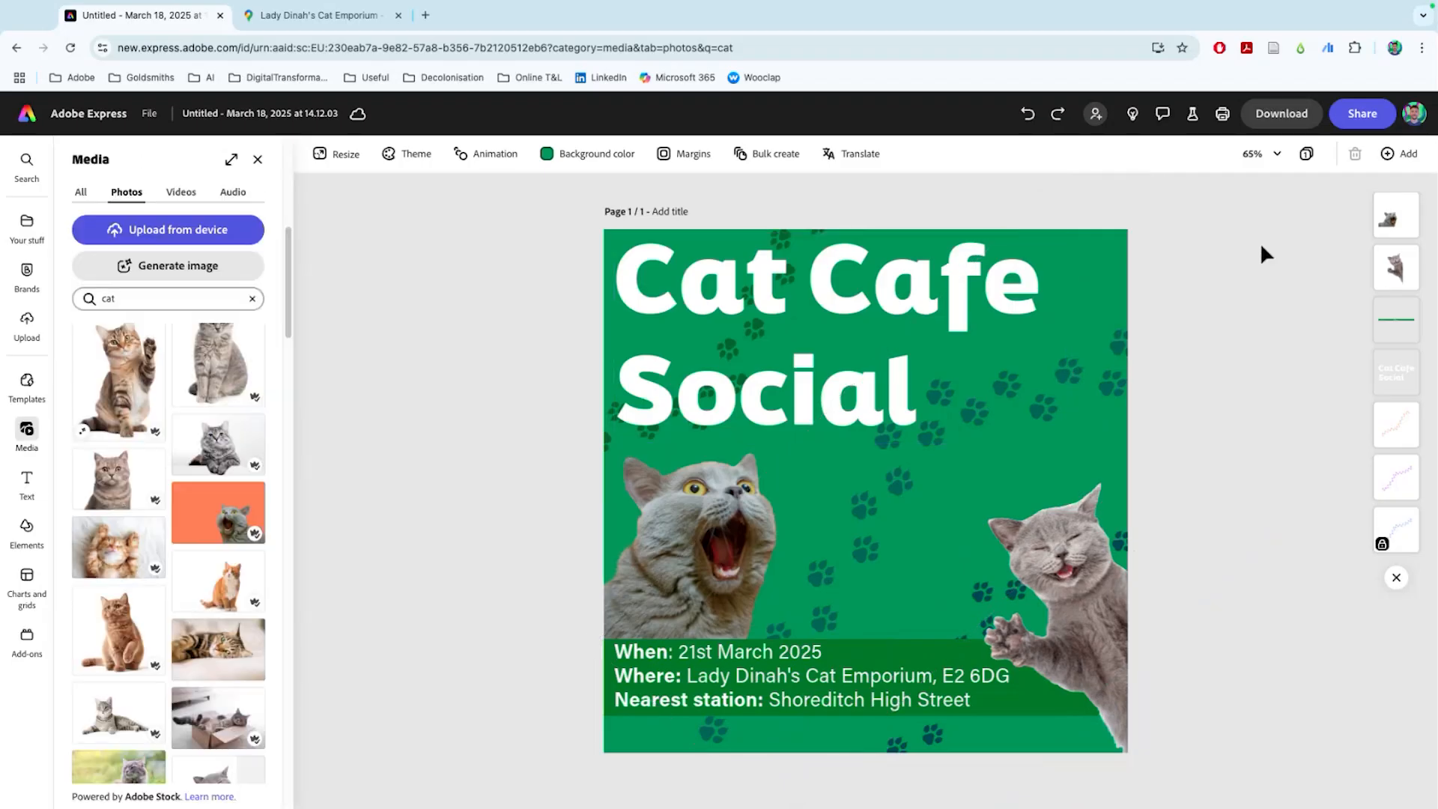
right_click(957, 289)
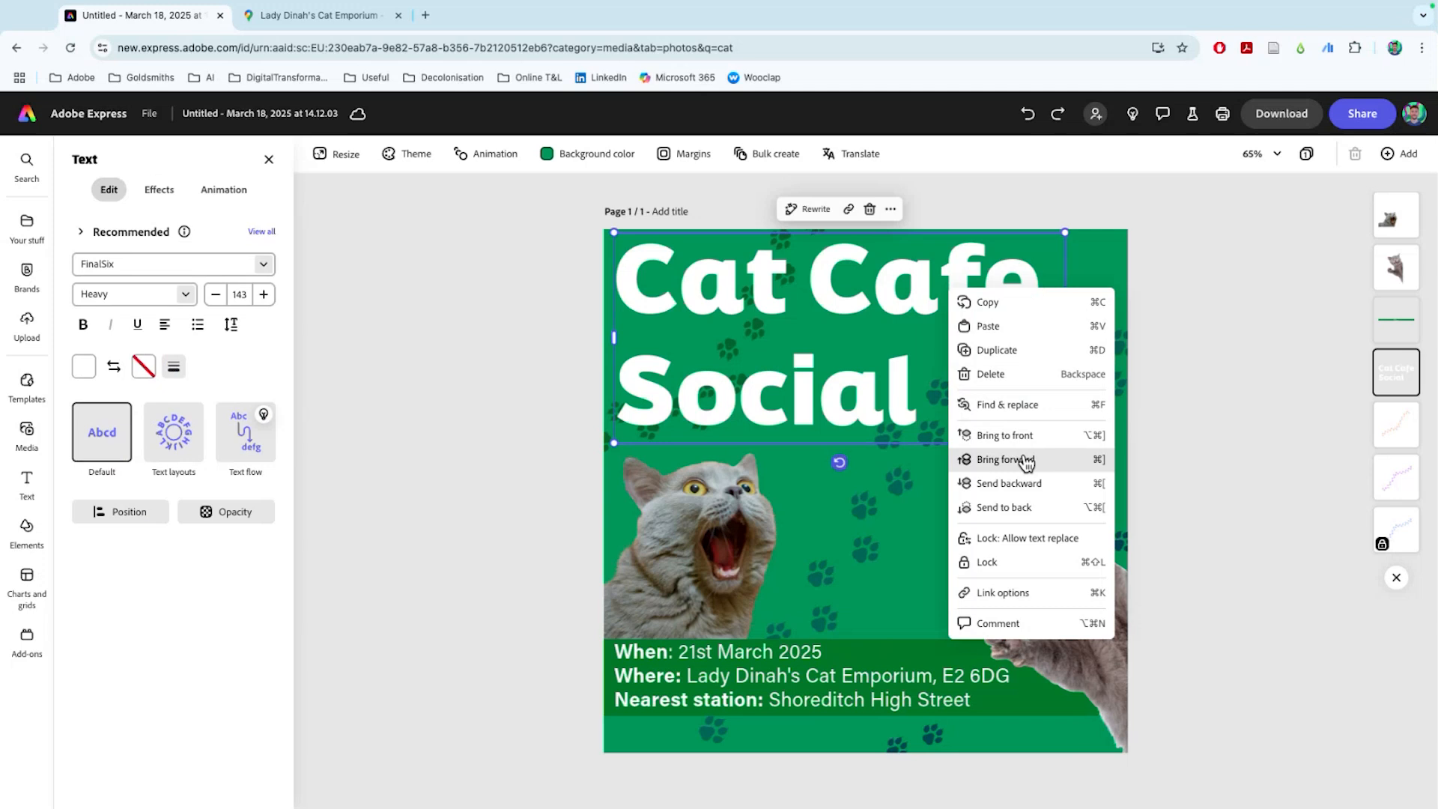
click(487, 390)
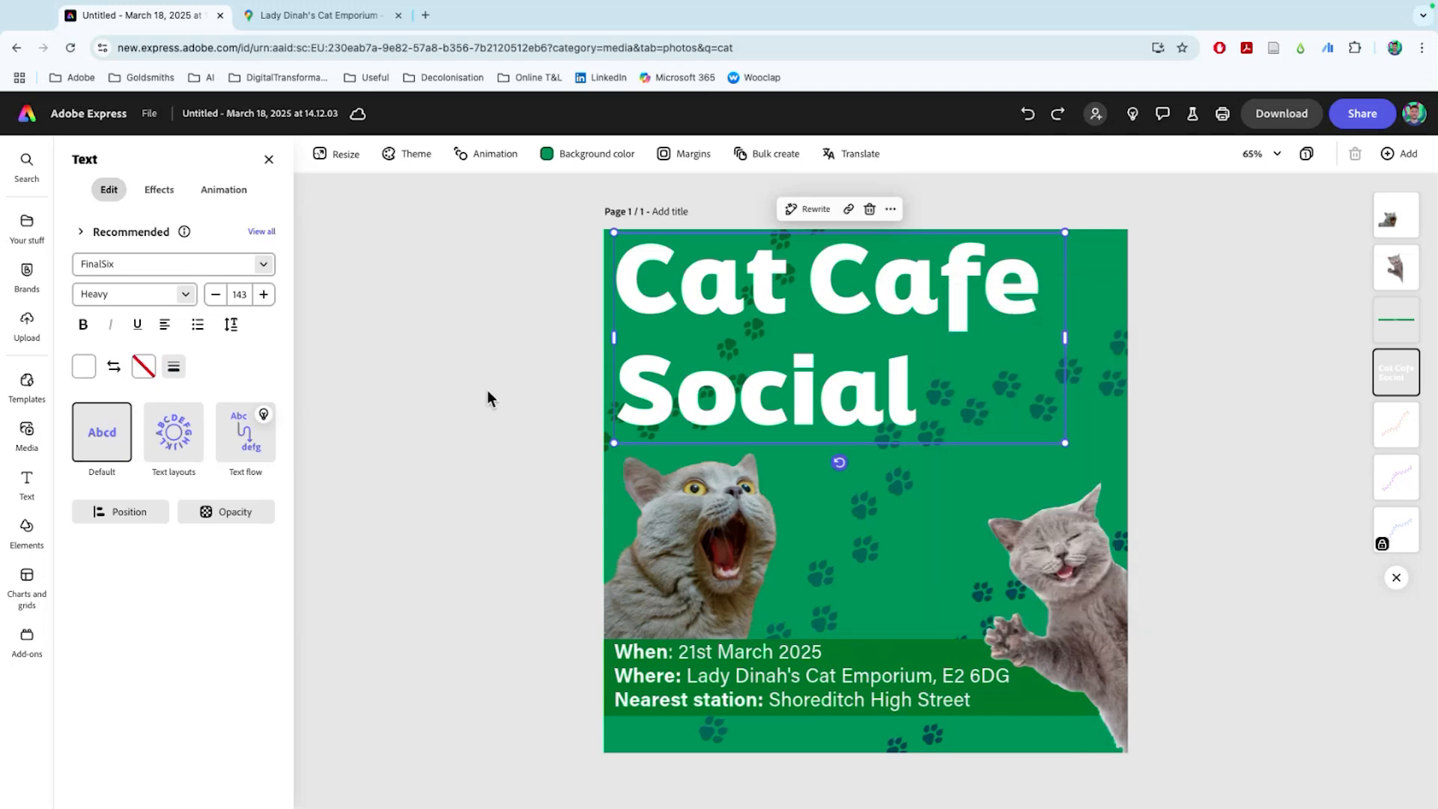
click(480, 397)
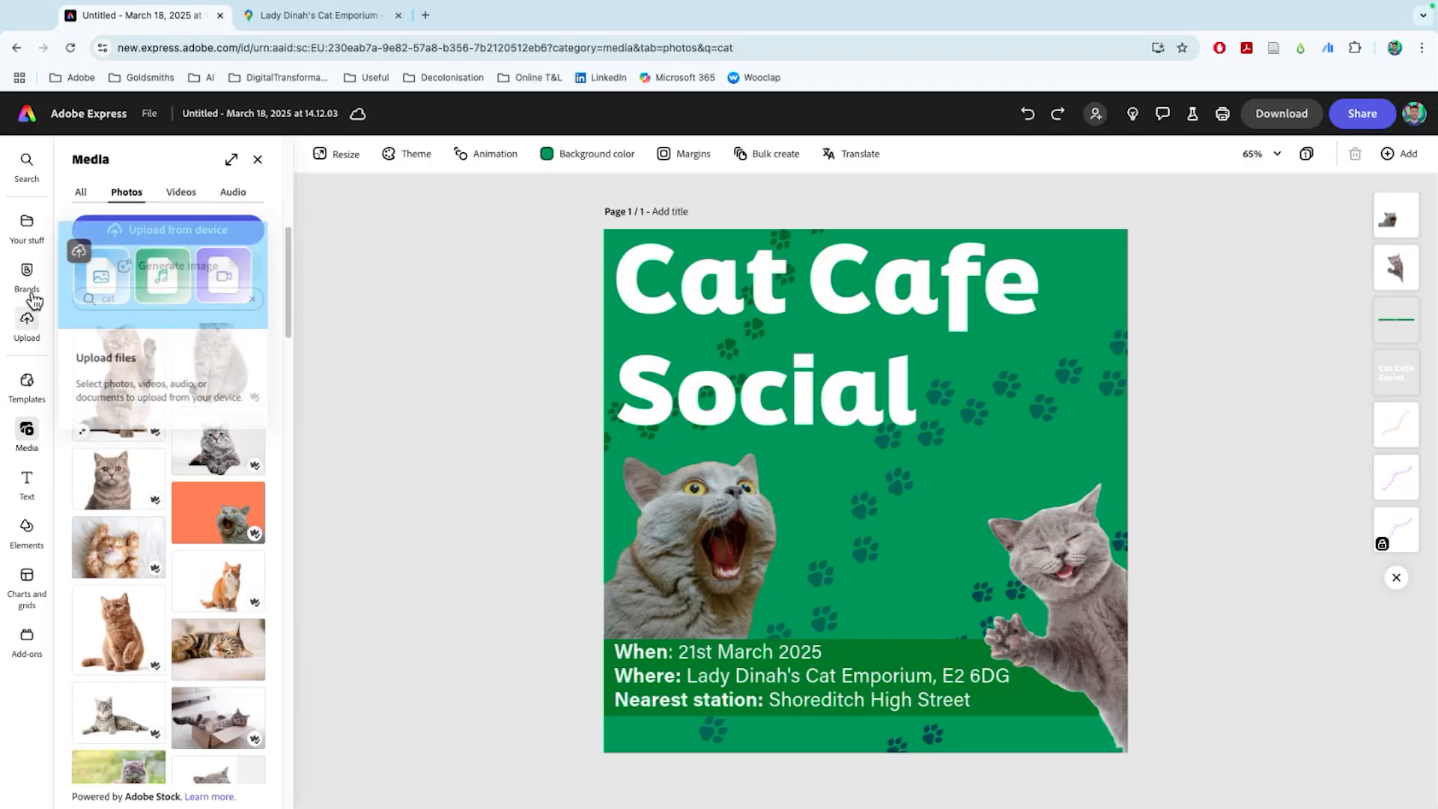
Start uploading a file from the device and browse OneDrive to the _Co-curricular folder inside TeachingLearning
click(27, 318)
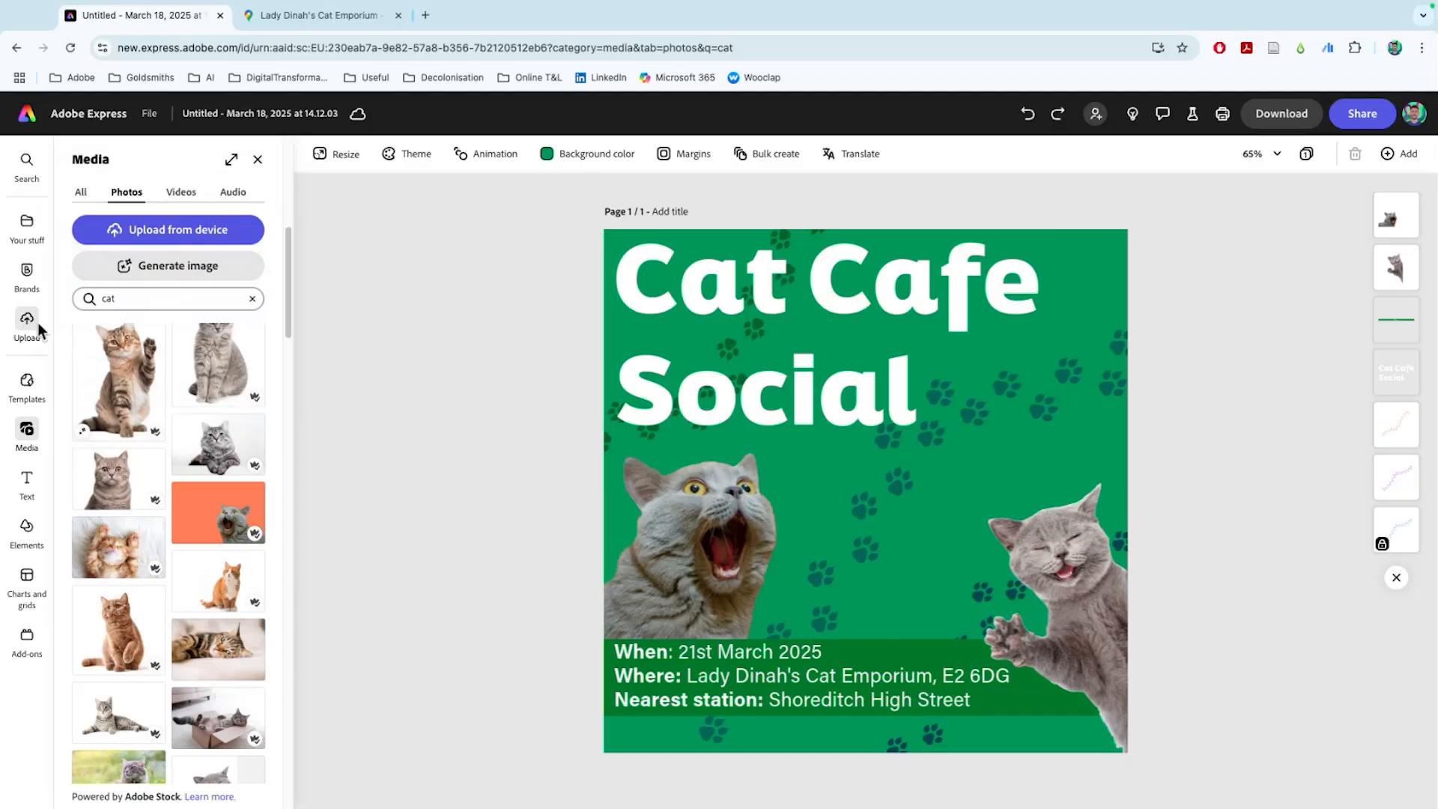
click(30, 318)
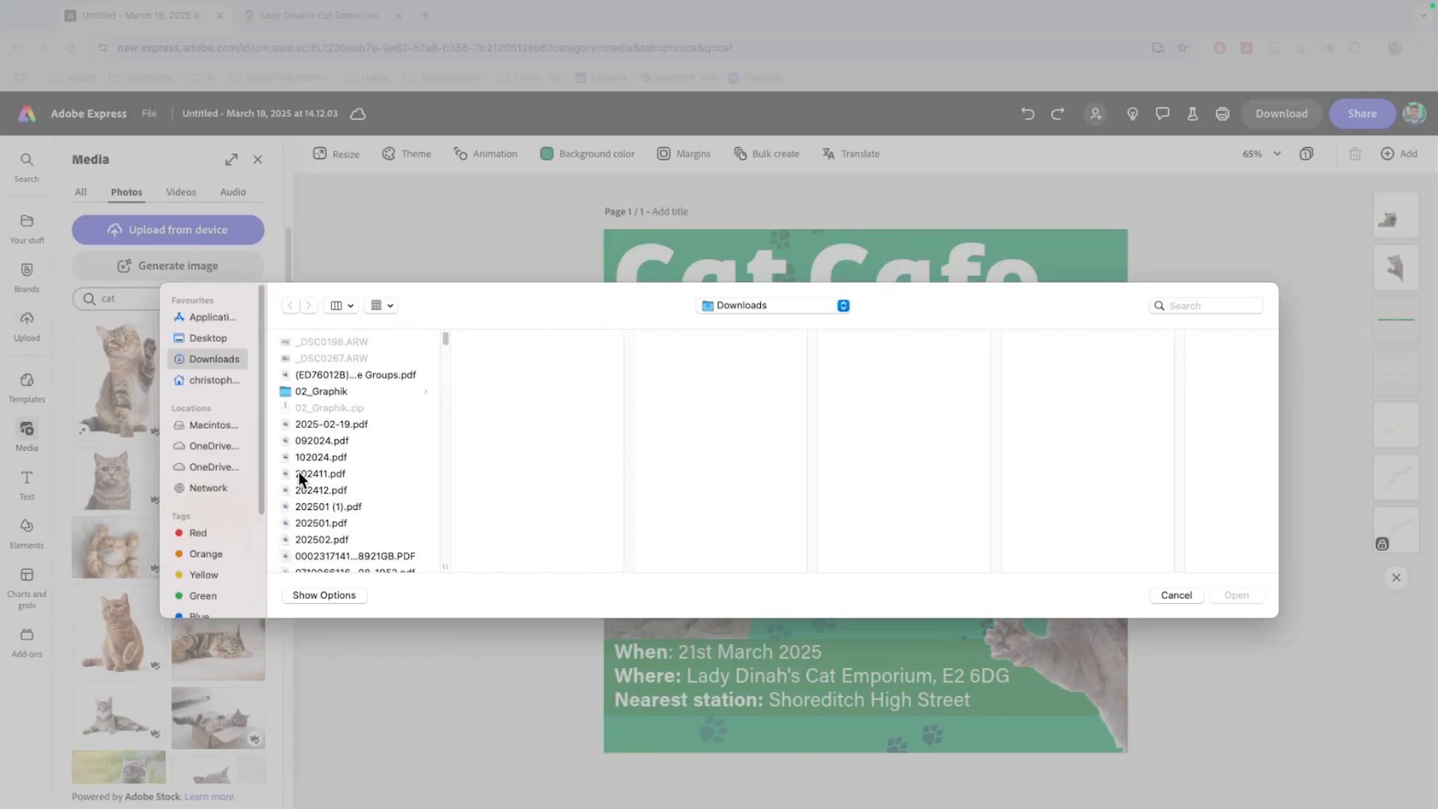
scroll(312, 491, down, 10)
scroll(308, 486, up, 10)
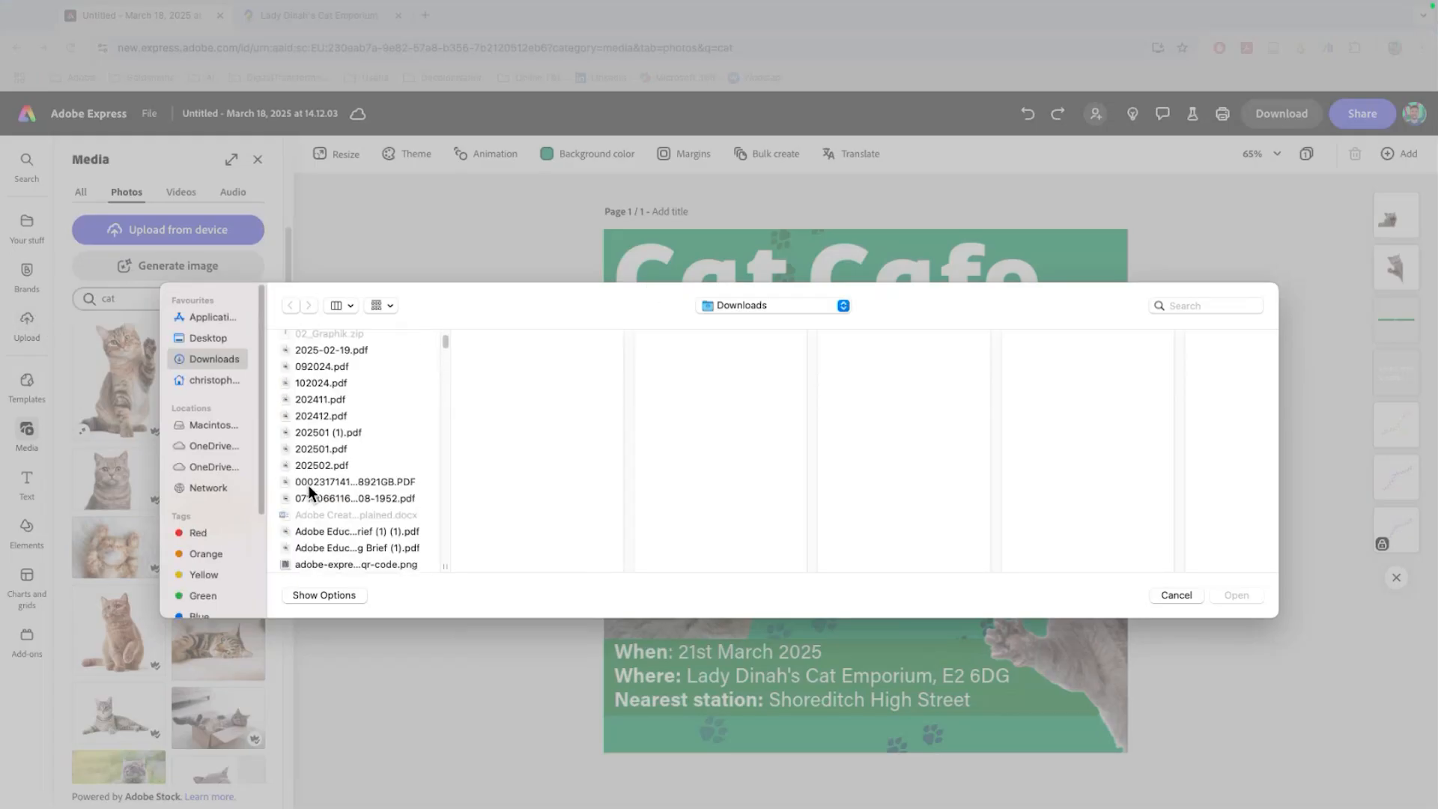
click(214, 446)
scroll(309, 465, down, 10)
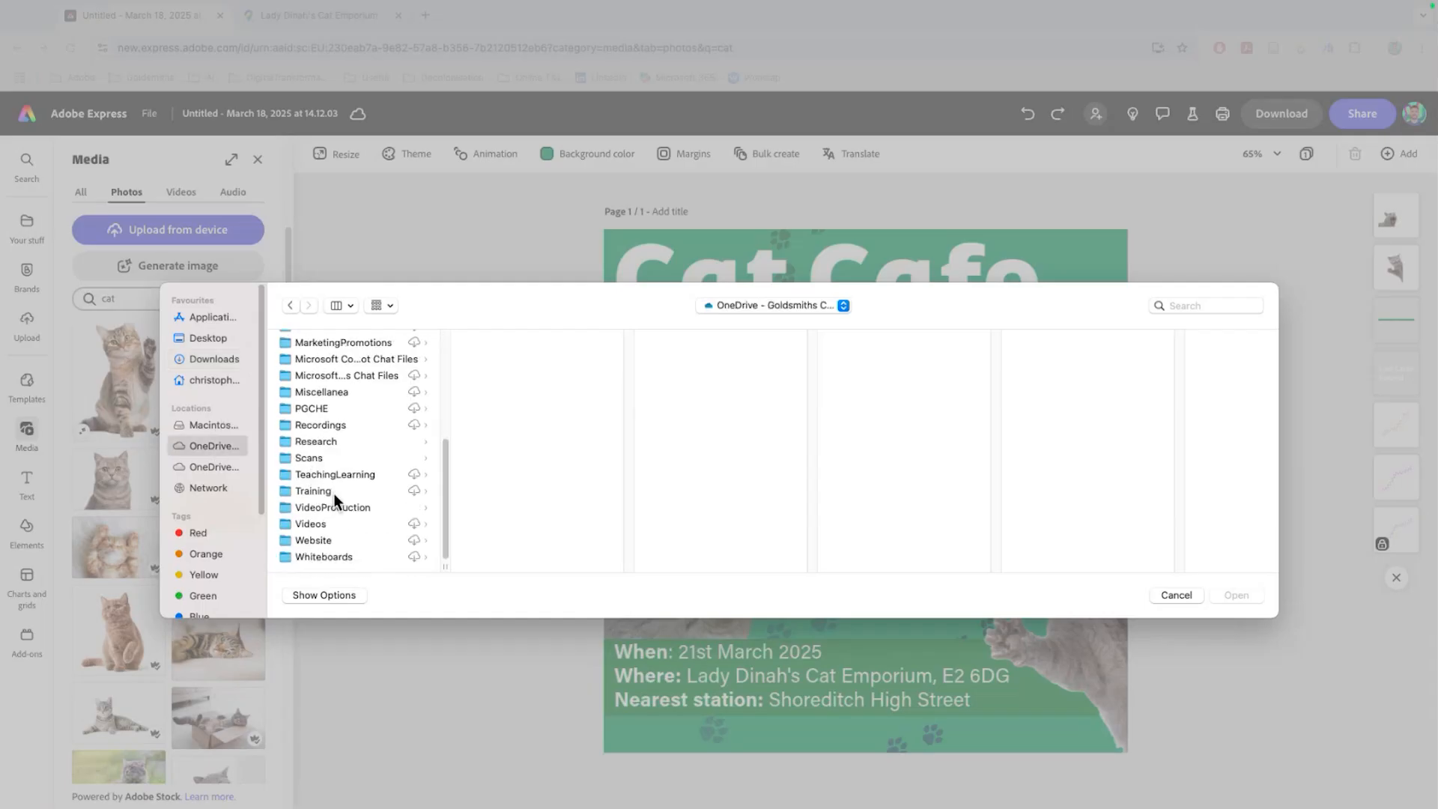
click(322, 475)
click(545, 360)
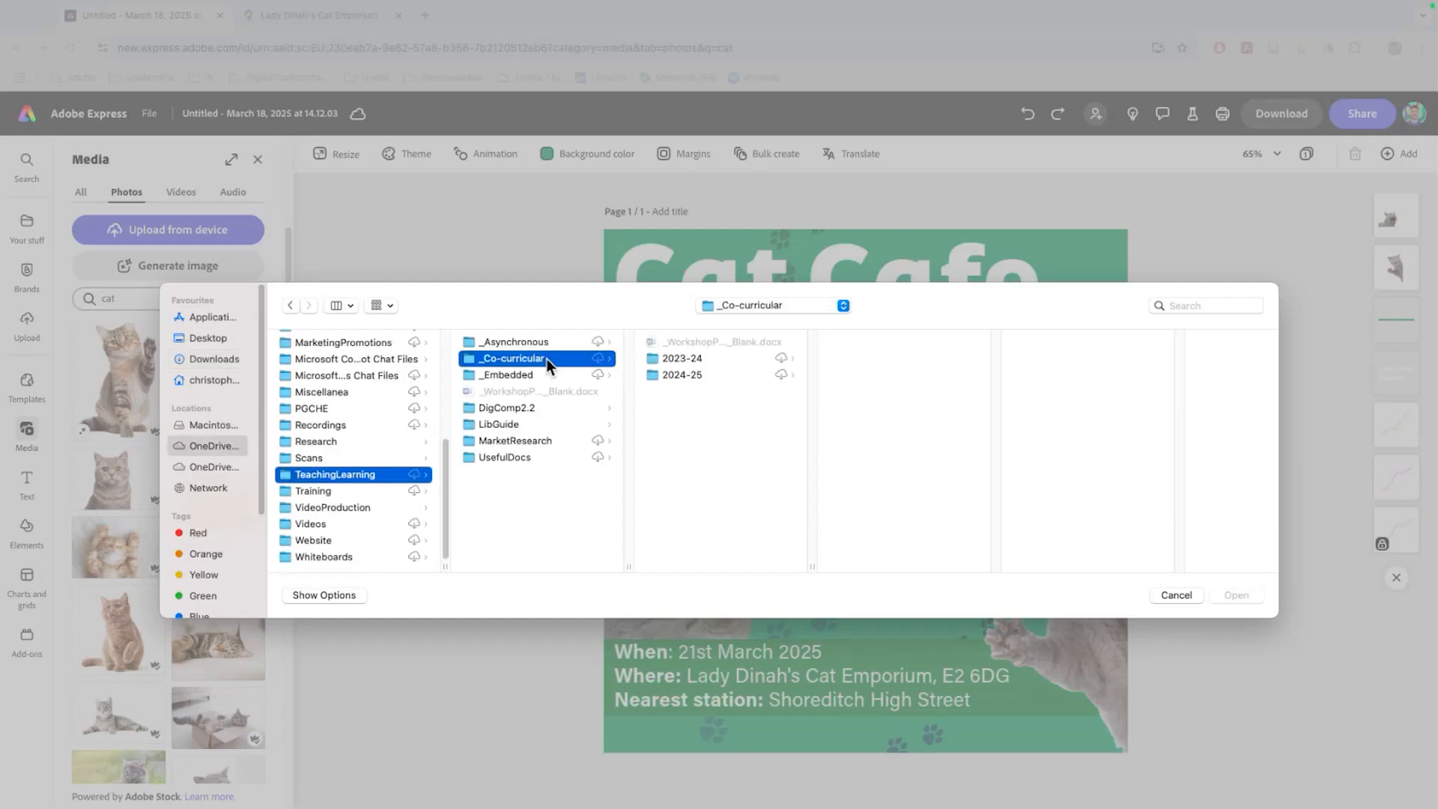
Jump to the recent Resources folder and open the ExpressSocials folder within PlansResources
click(762, 302)
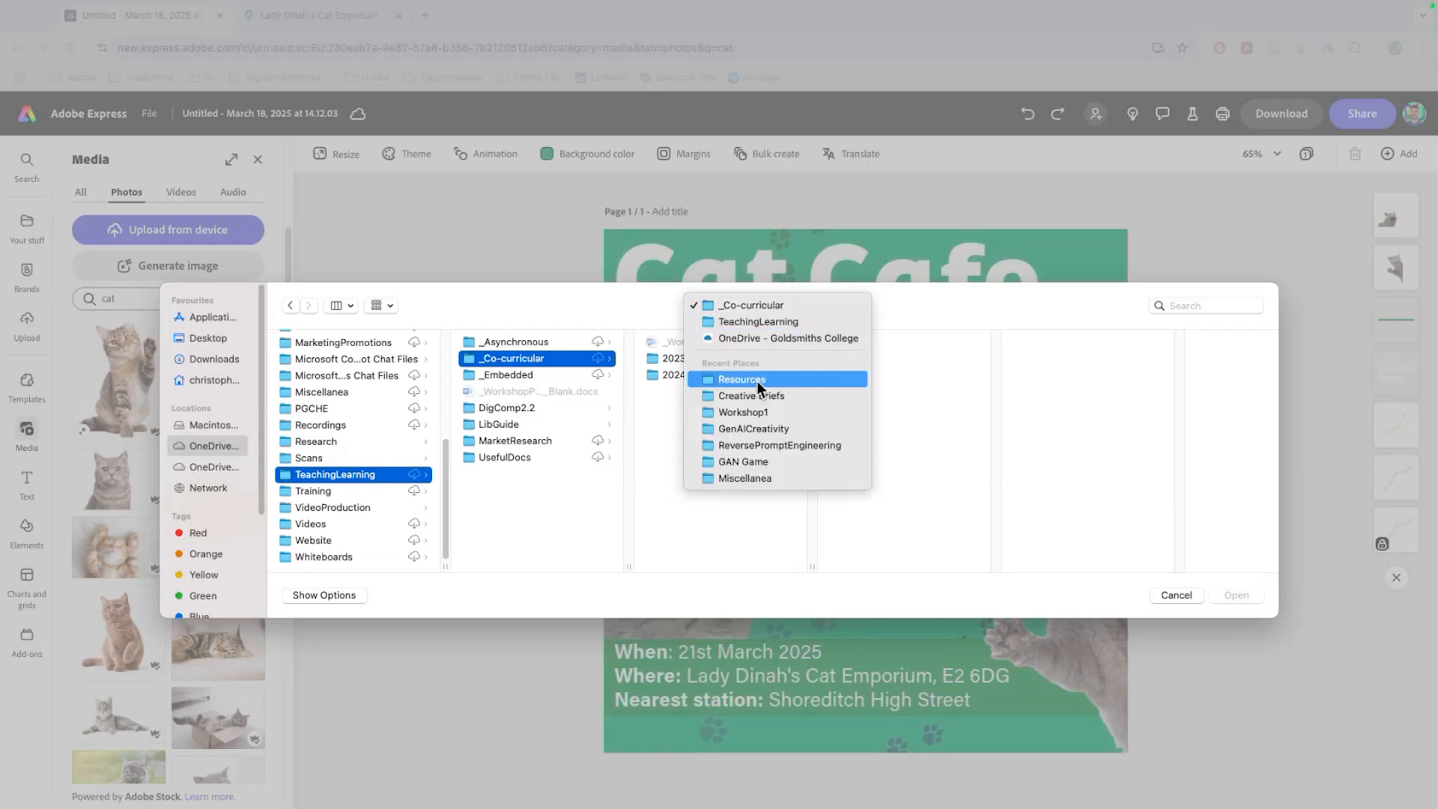
click(758, 384)
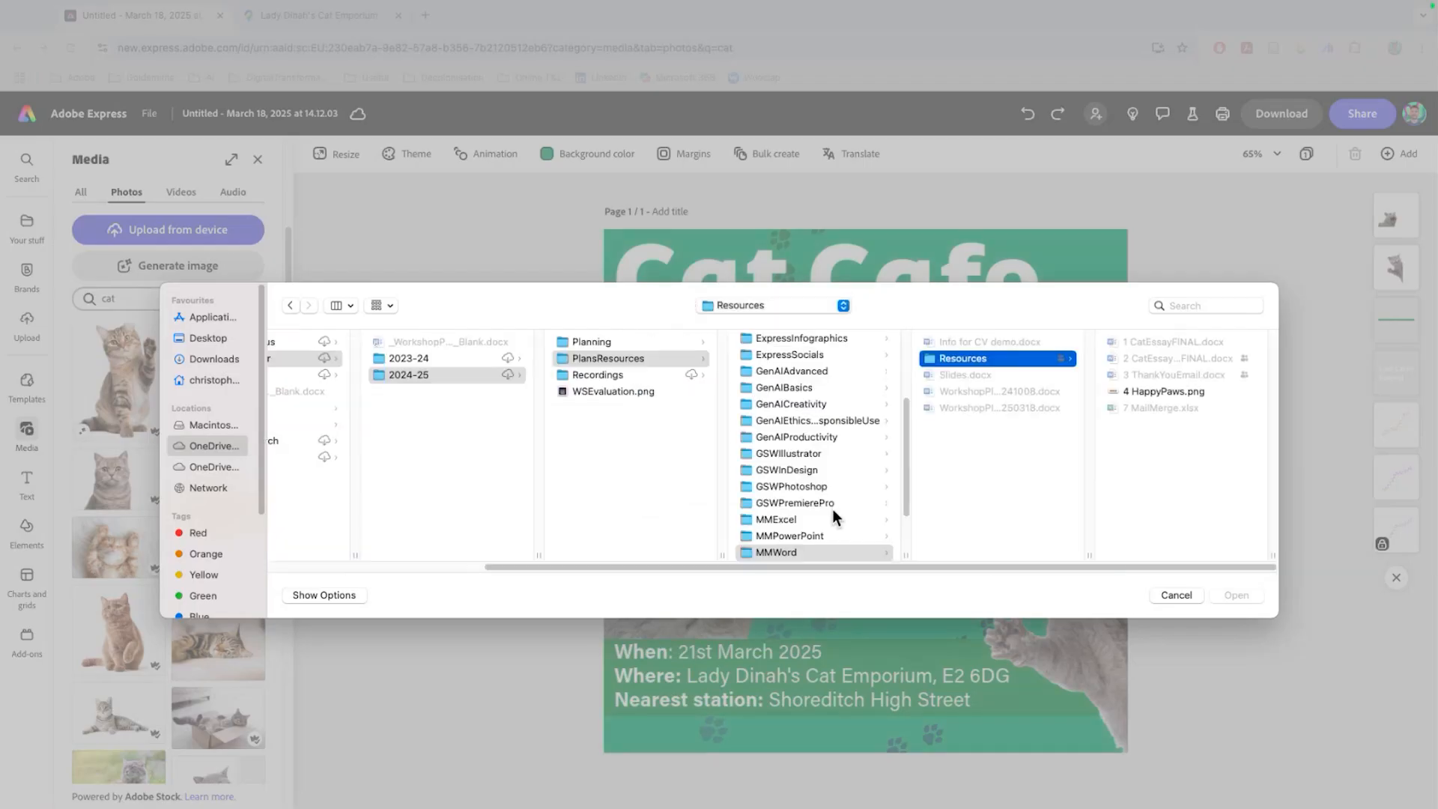
key(Left)
key(Up)
key(Up)
key(Up)
key(Up)
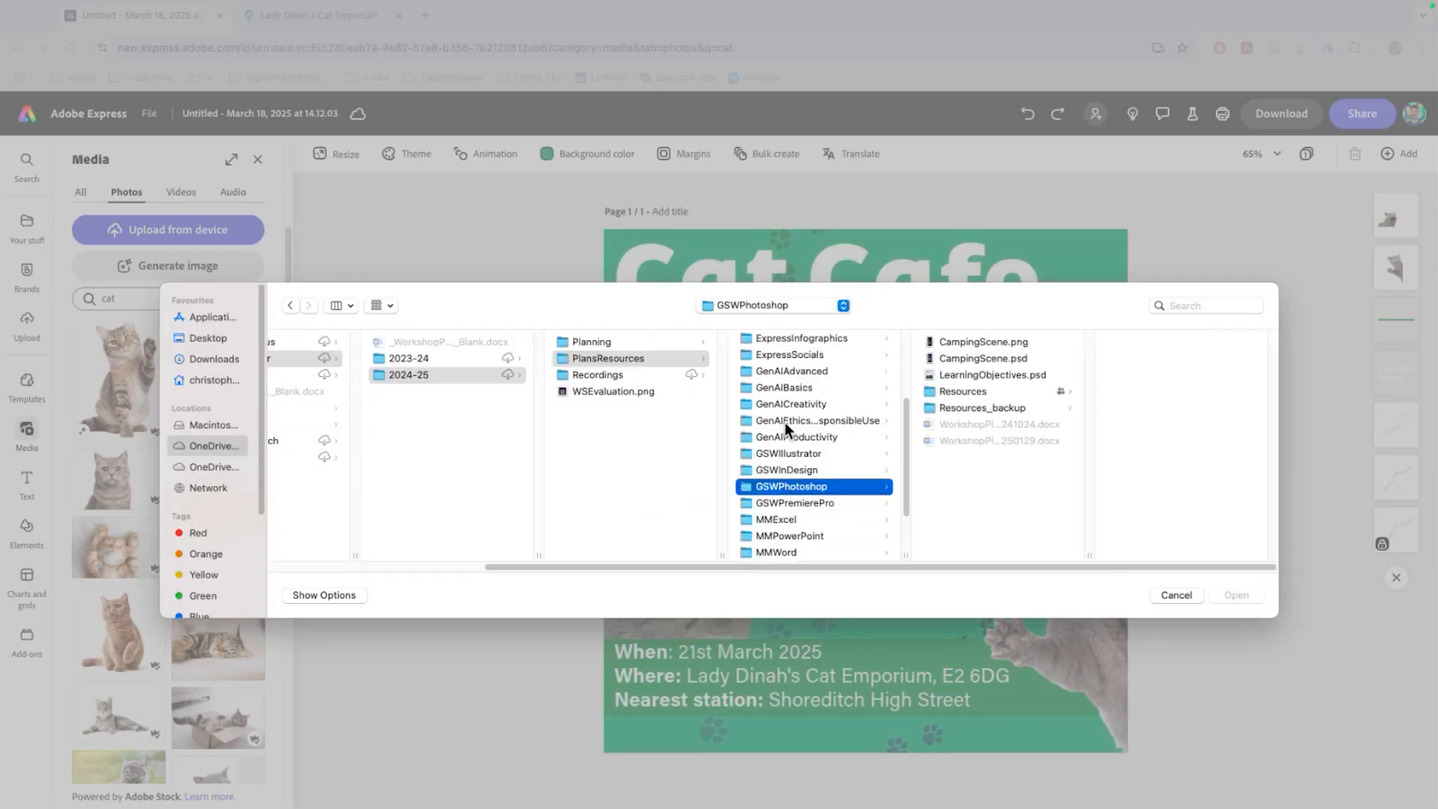
click(793, 402)
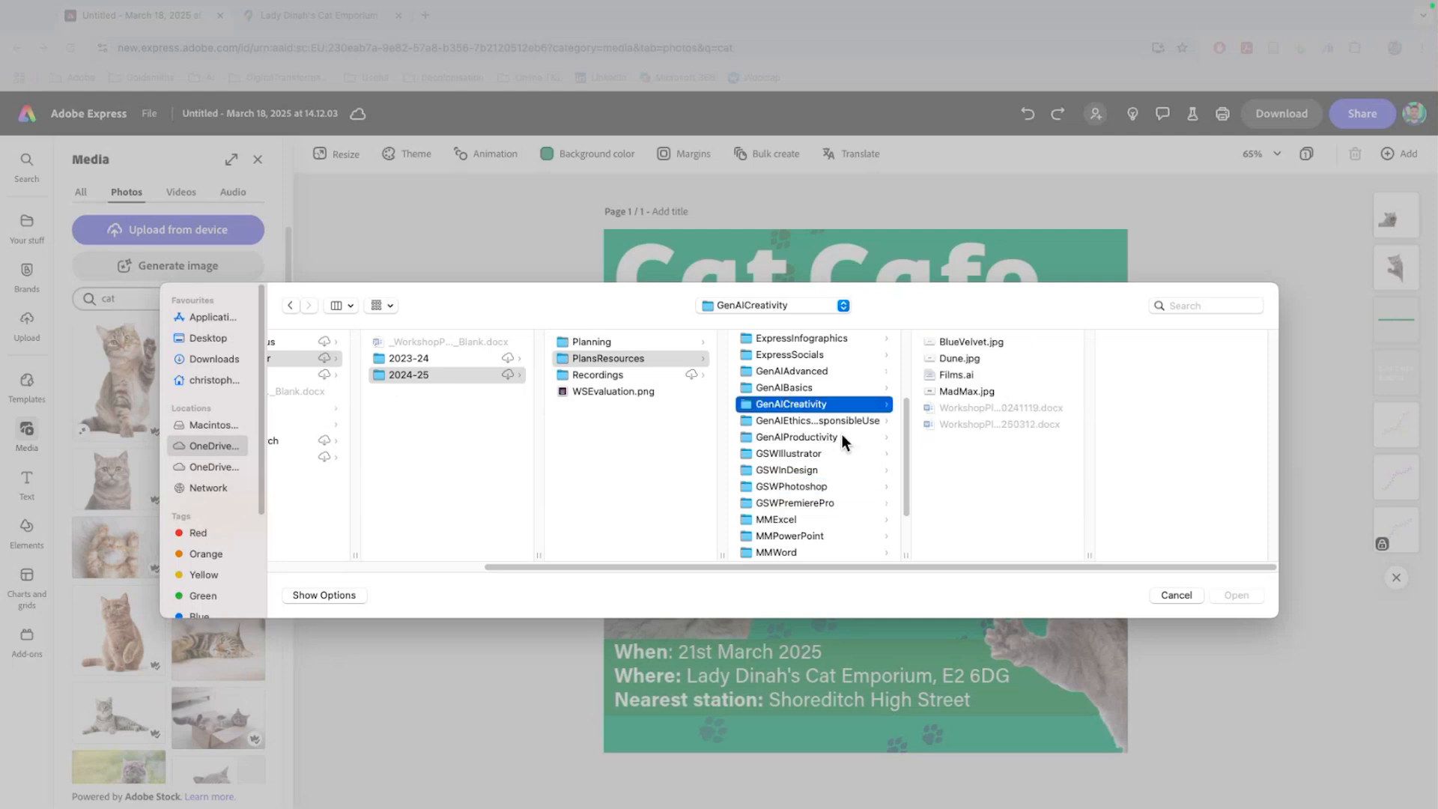
click(809, 354)
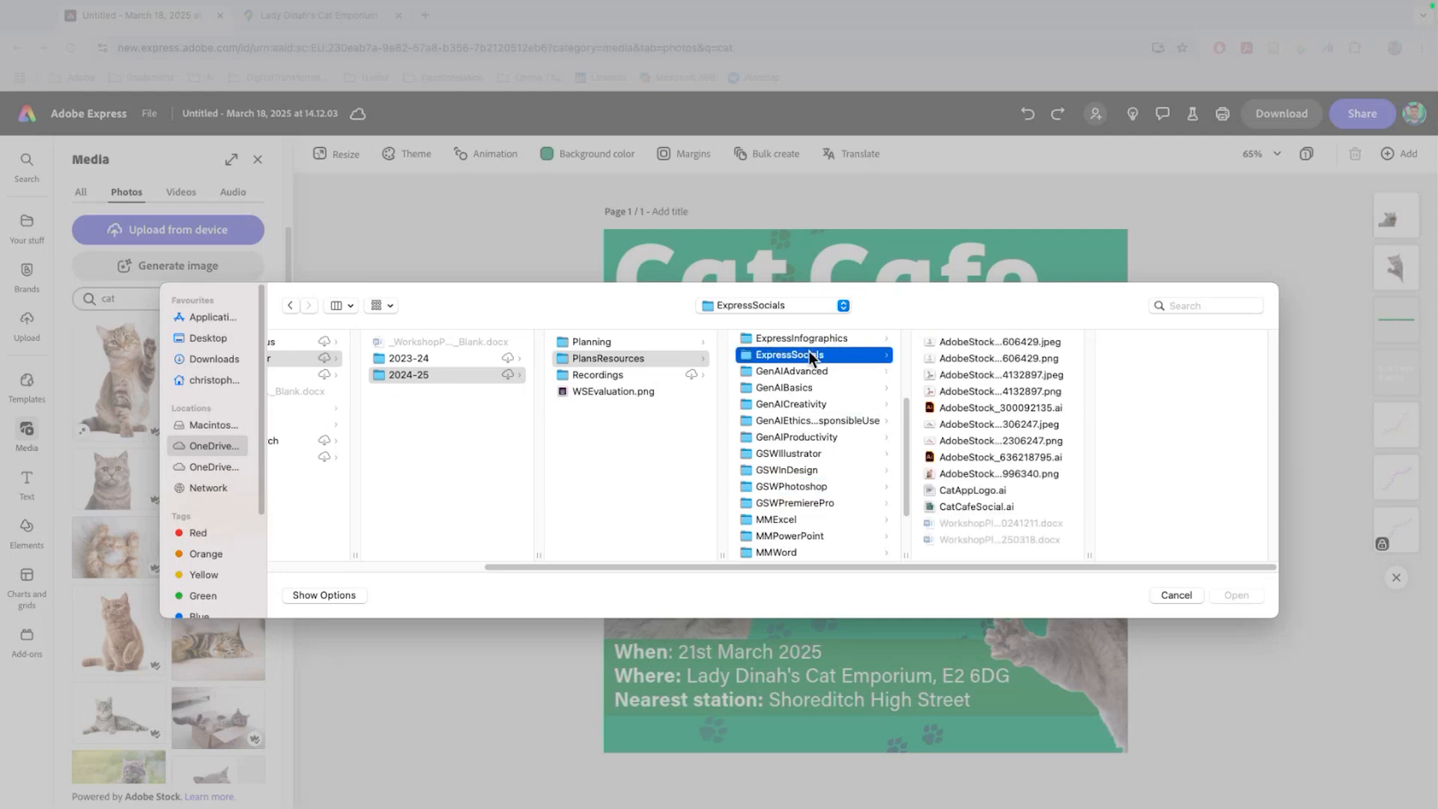
Upload CatAppLogo.ai to the page as a linked asset and acknowledge the Creative Cloud sync notice
click(982, 491)
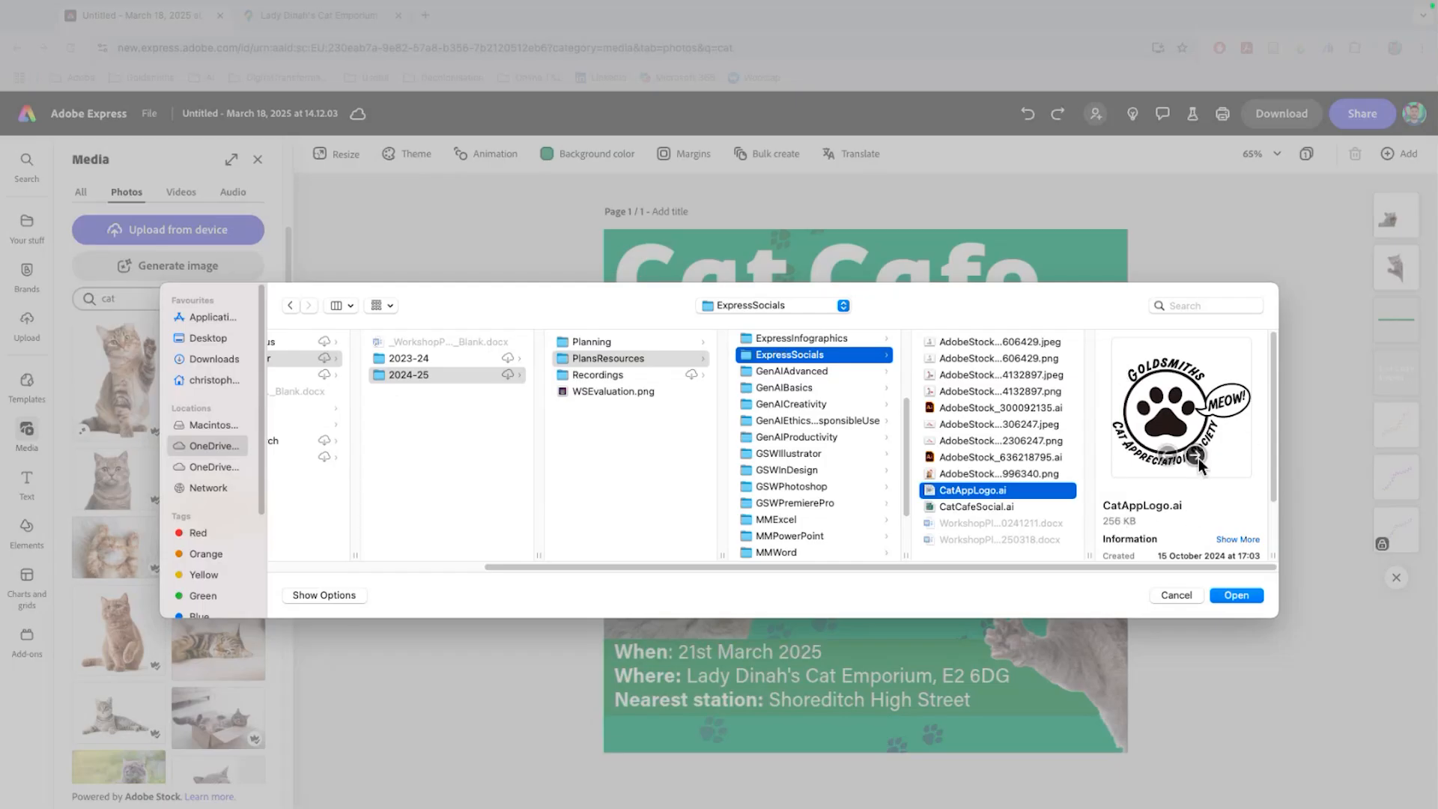
click(1238, 595)
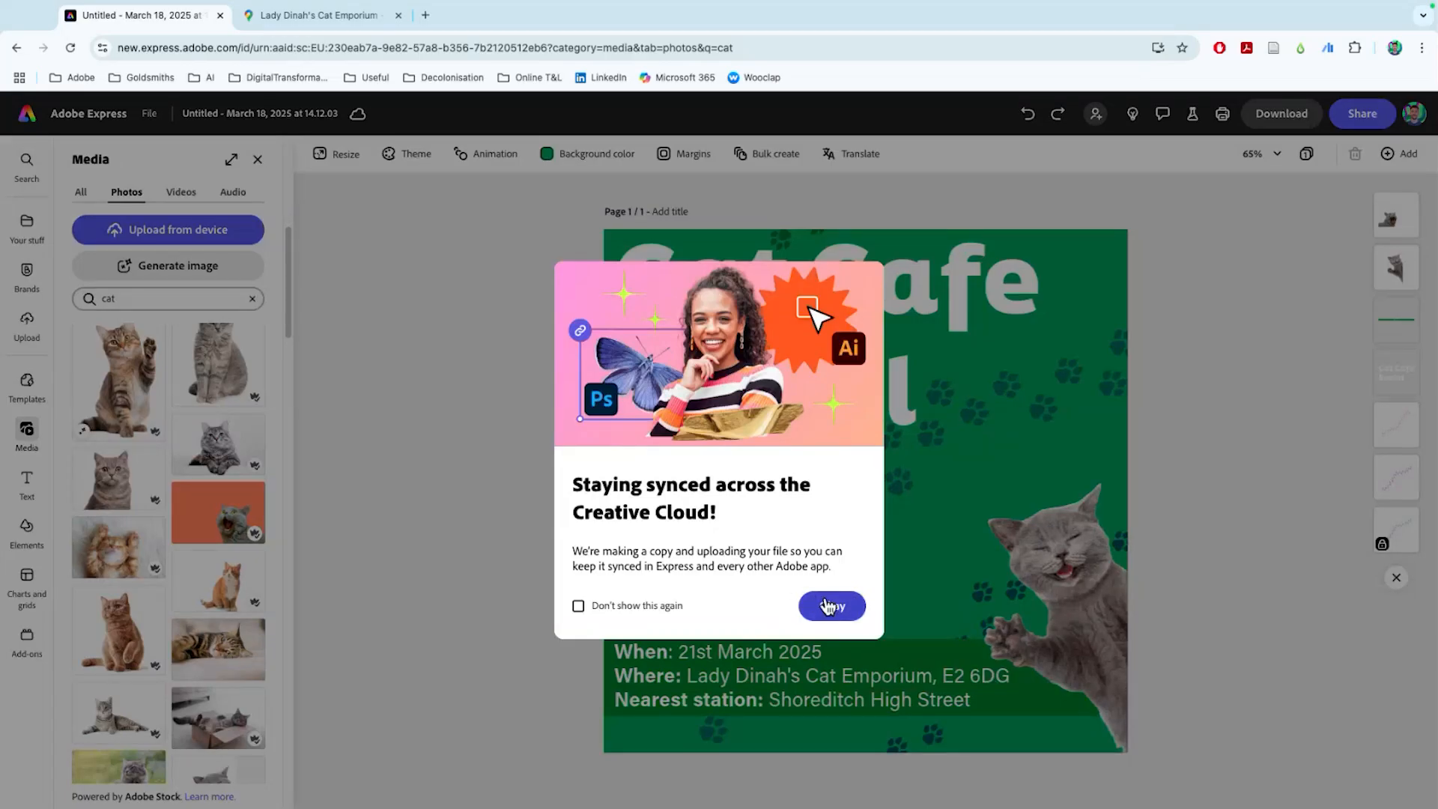
click(843, 604)
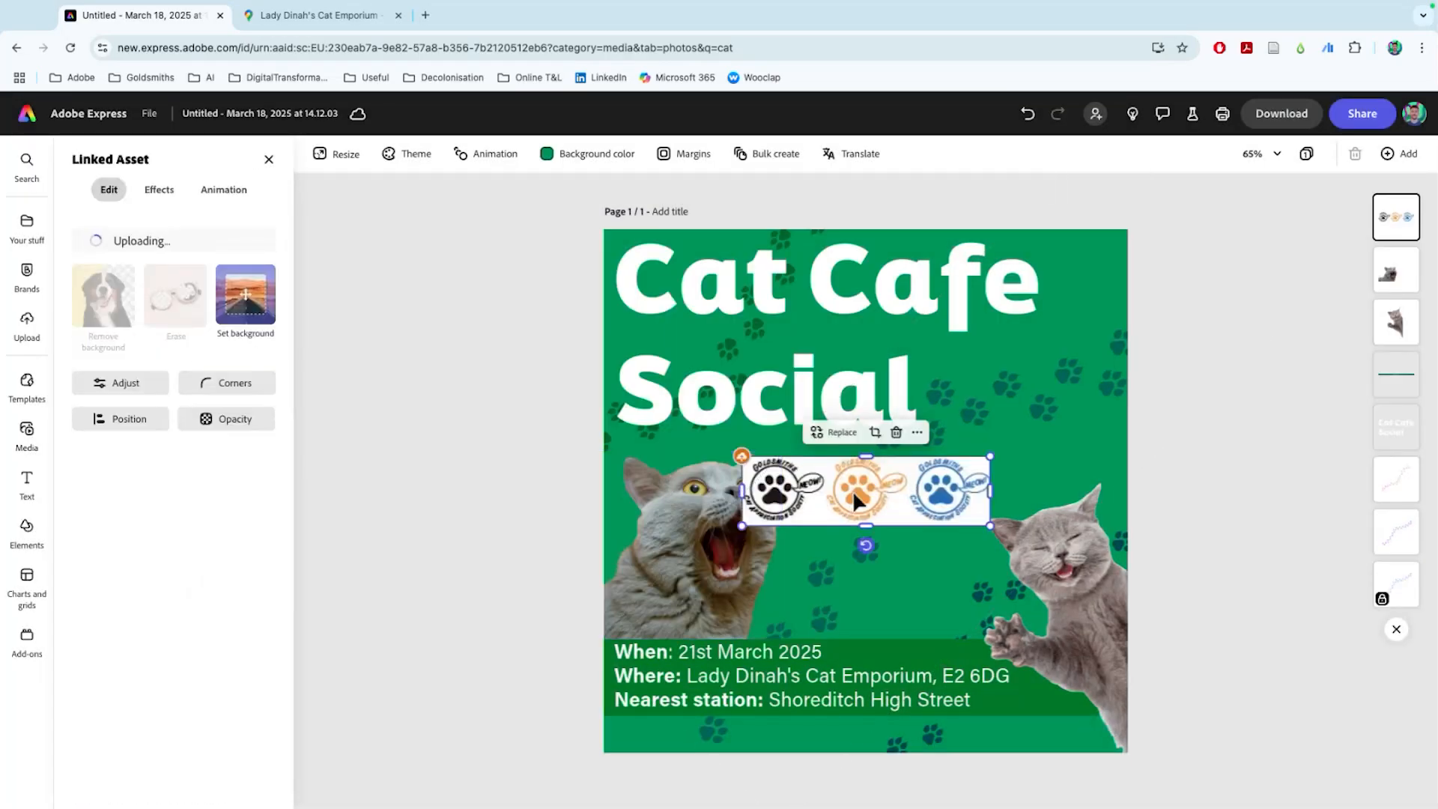
Reduce the uploaded artwork to the single black paw logo and place it, slightly enlarged, beside the word Social
drag(990, 527, 1152, 611)
drag(1173, 520, 1023, 397)
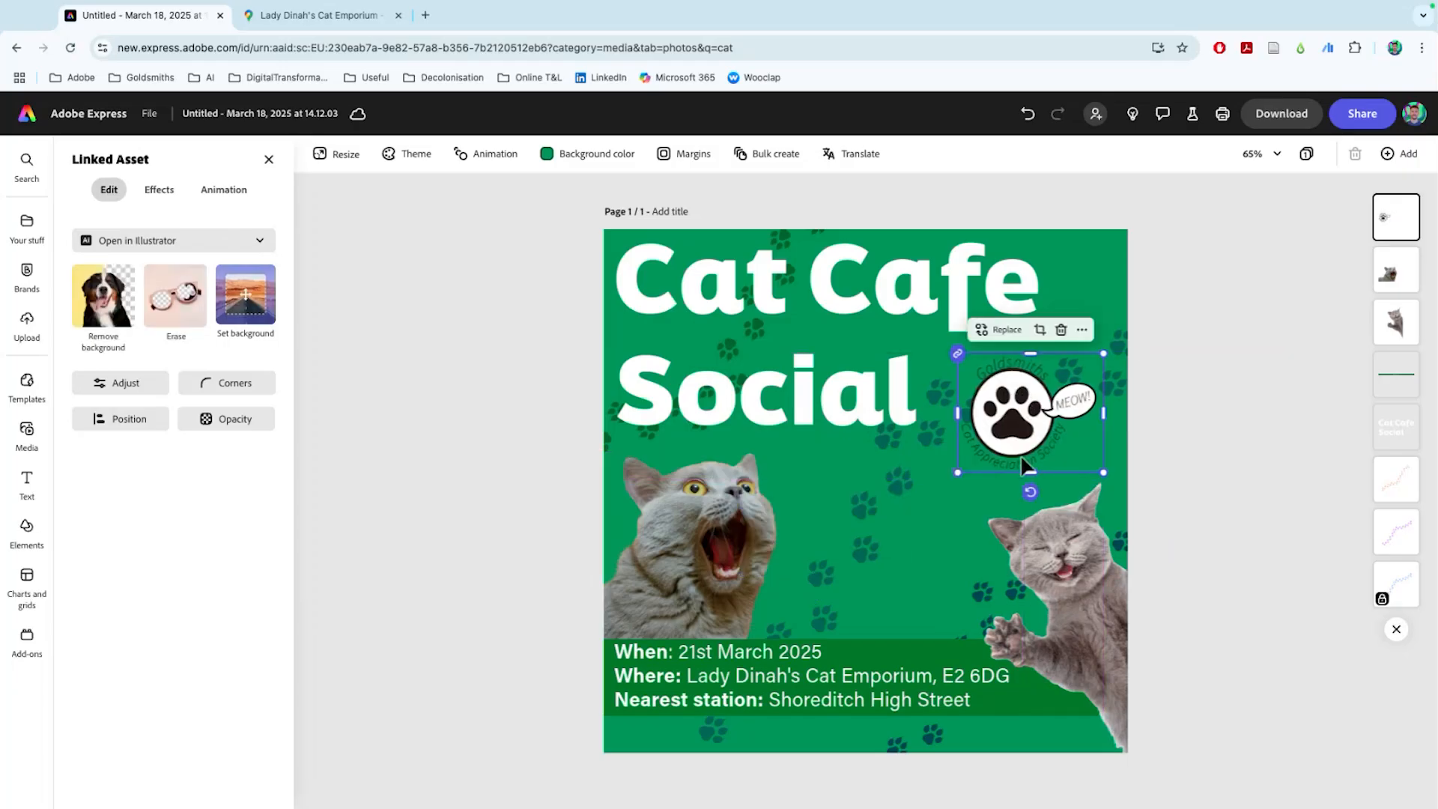
drag(961, 475, 922, 512)
drag(973, 424, 992, 403)
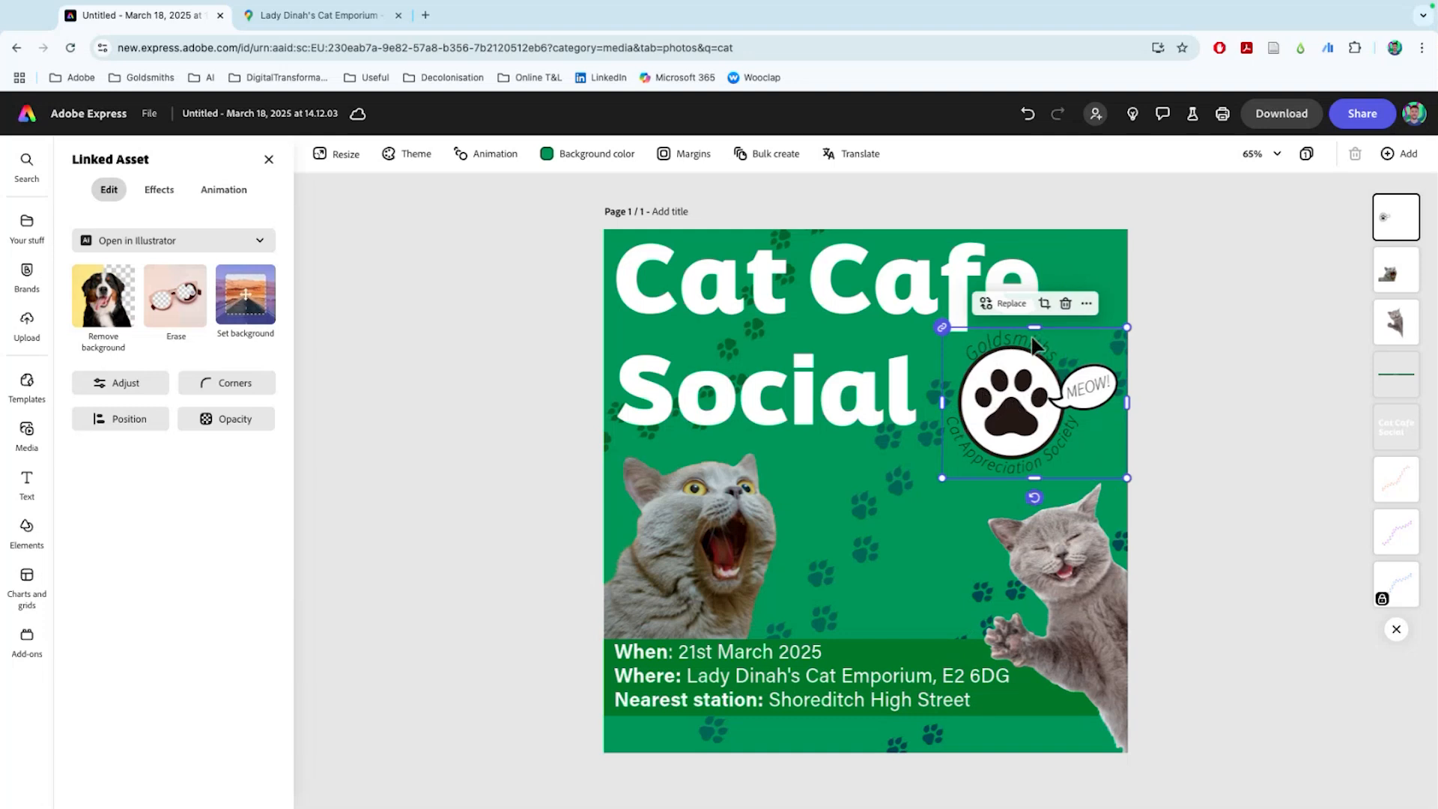
Shrink the paw logo a little and shift it against the page's right edge, above the laughing cat
click(1197, 443)
mouse_move(1043, 402)
mouse_down()
mouse_move(1032, 410)
mouse_move(1049, 410)
mouse_up()
drag(1040, 486, 1045, 489)
drag(1134, 486, 1093, 451)
drag(1020, 395, 1052, 395)
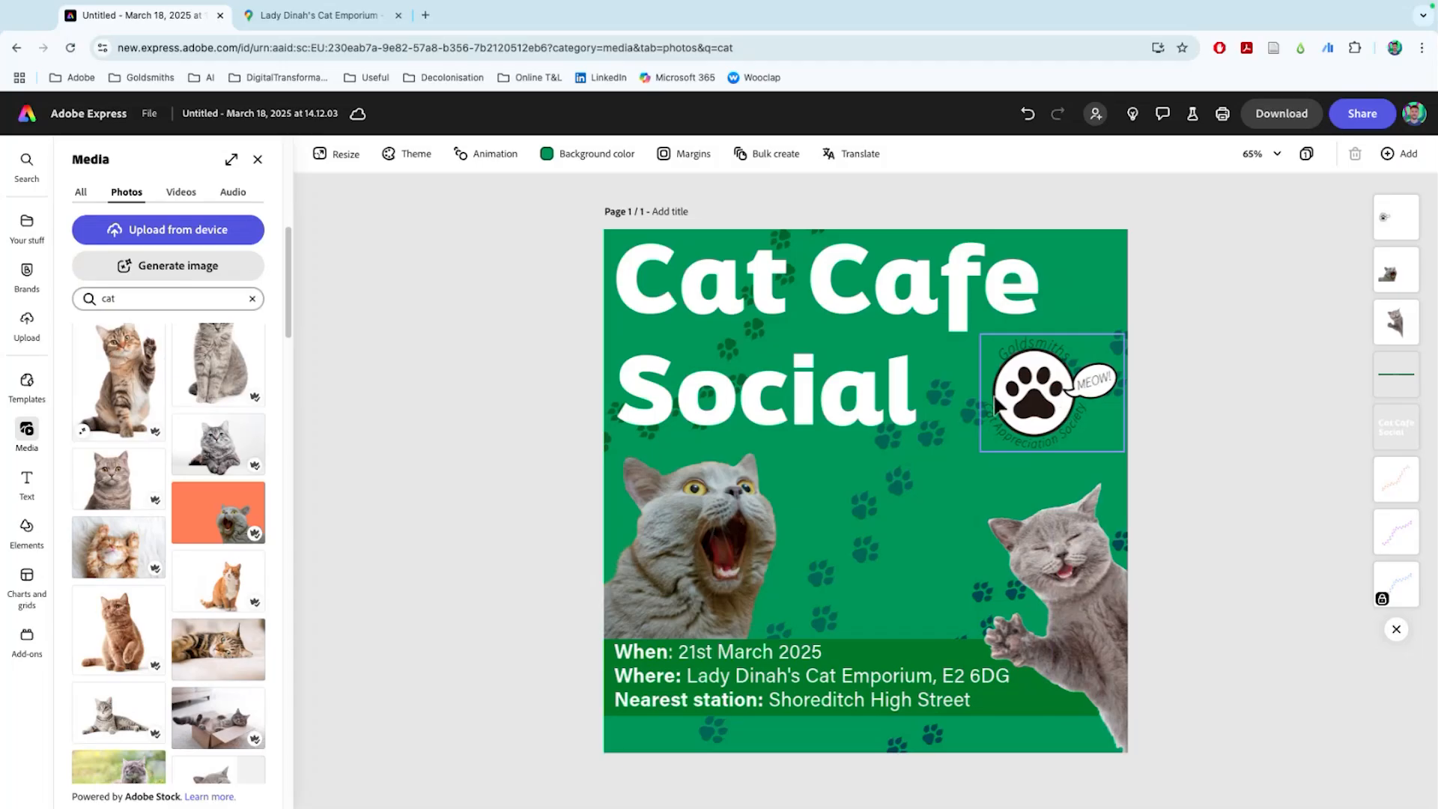
click(1158, 346)
Switch to Adobe Illustrator with CatAppLogo.ai and select the curved Goldsmiths text on the black logo's artboard
click(1033, 378)
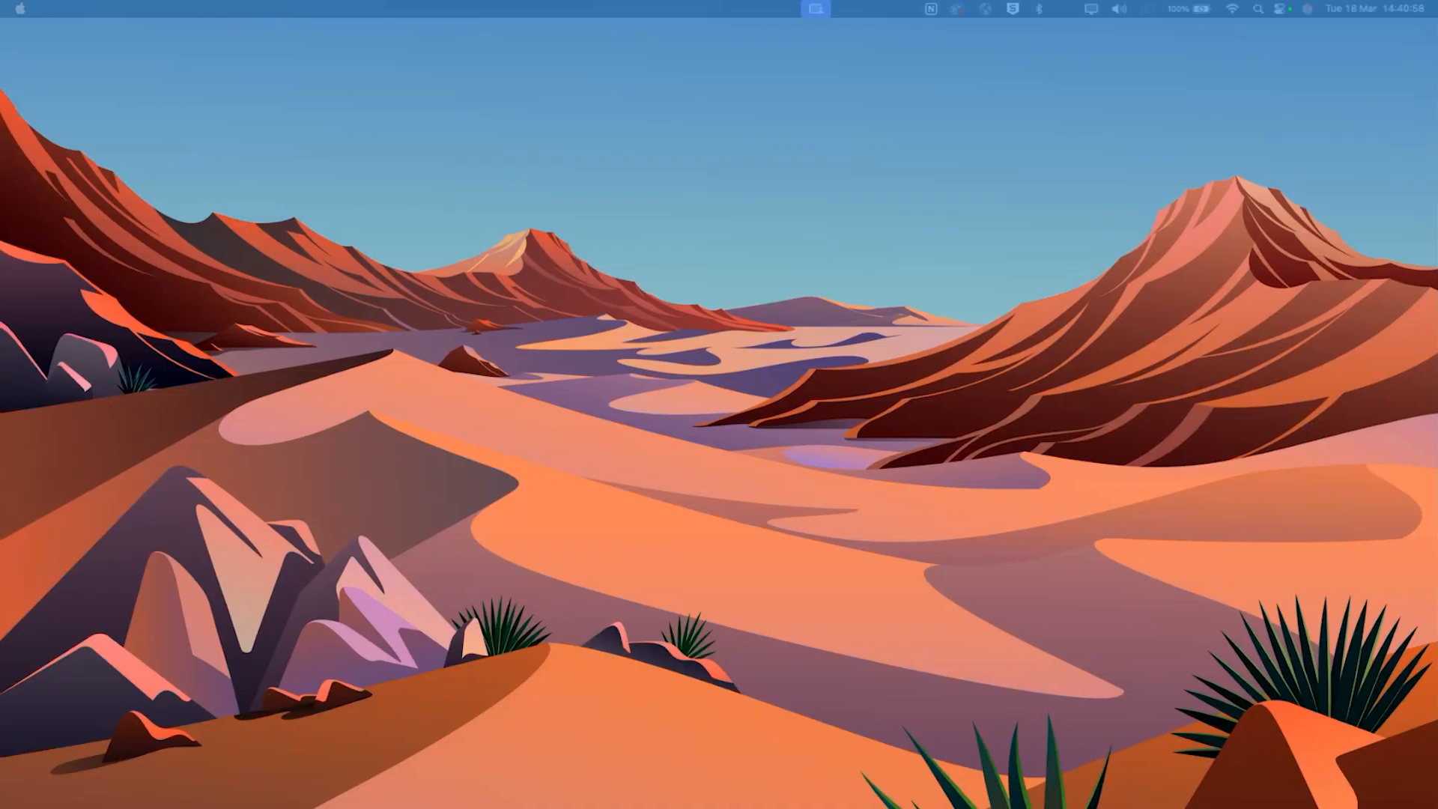
drag(0, 30, 694, 5)
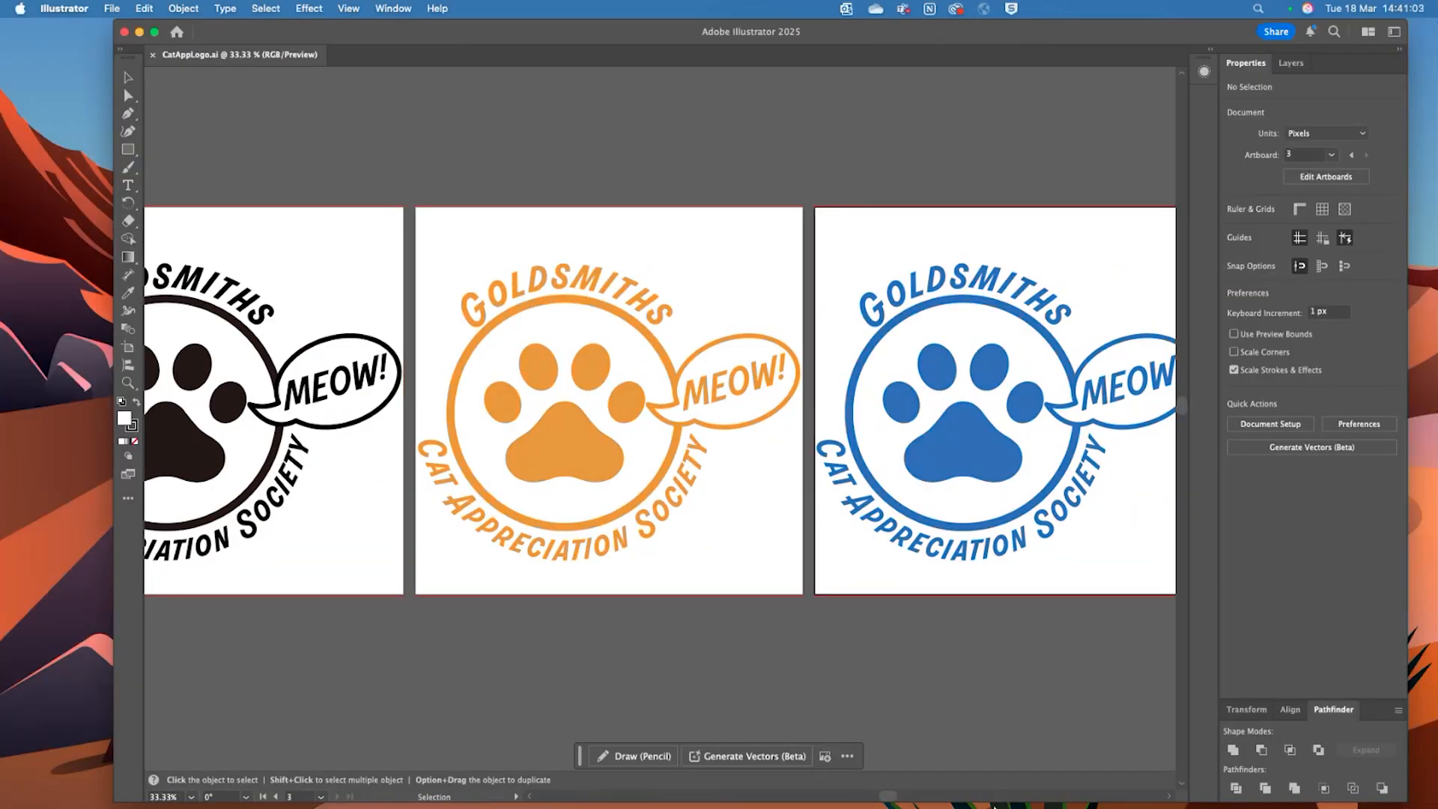
drag(895, 795, 860, 796)
double_click(528, 285)
double_click(528, 285)
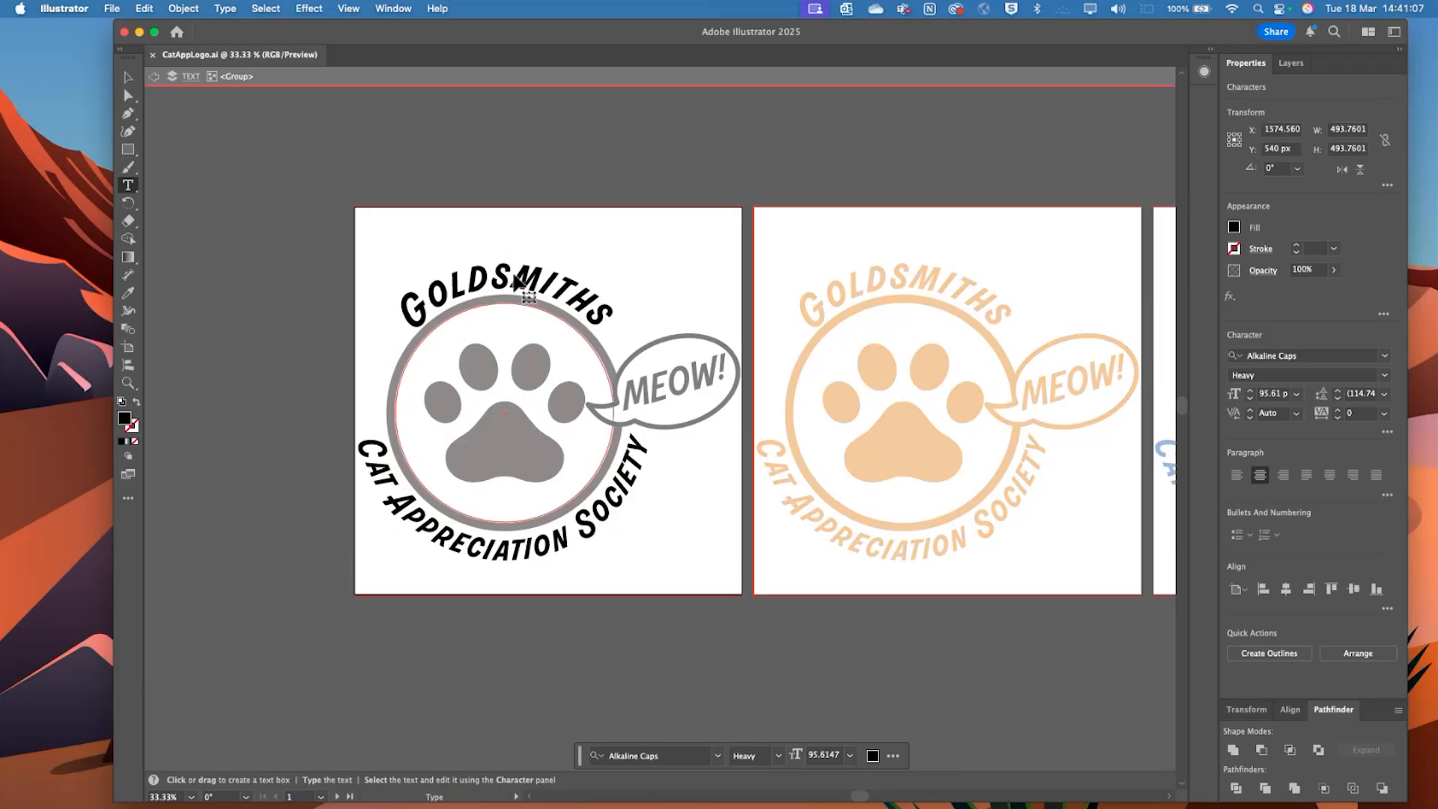
drag(404, 319, 659, 322)
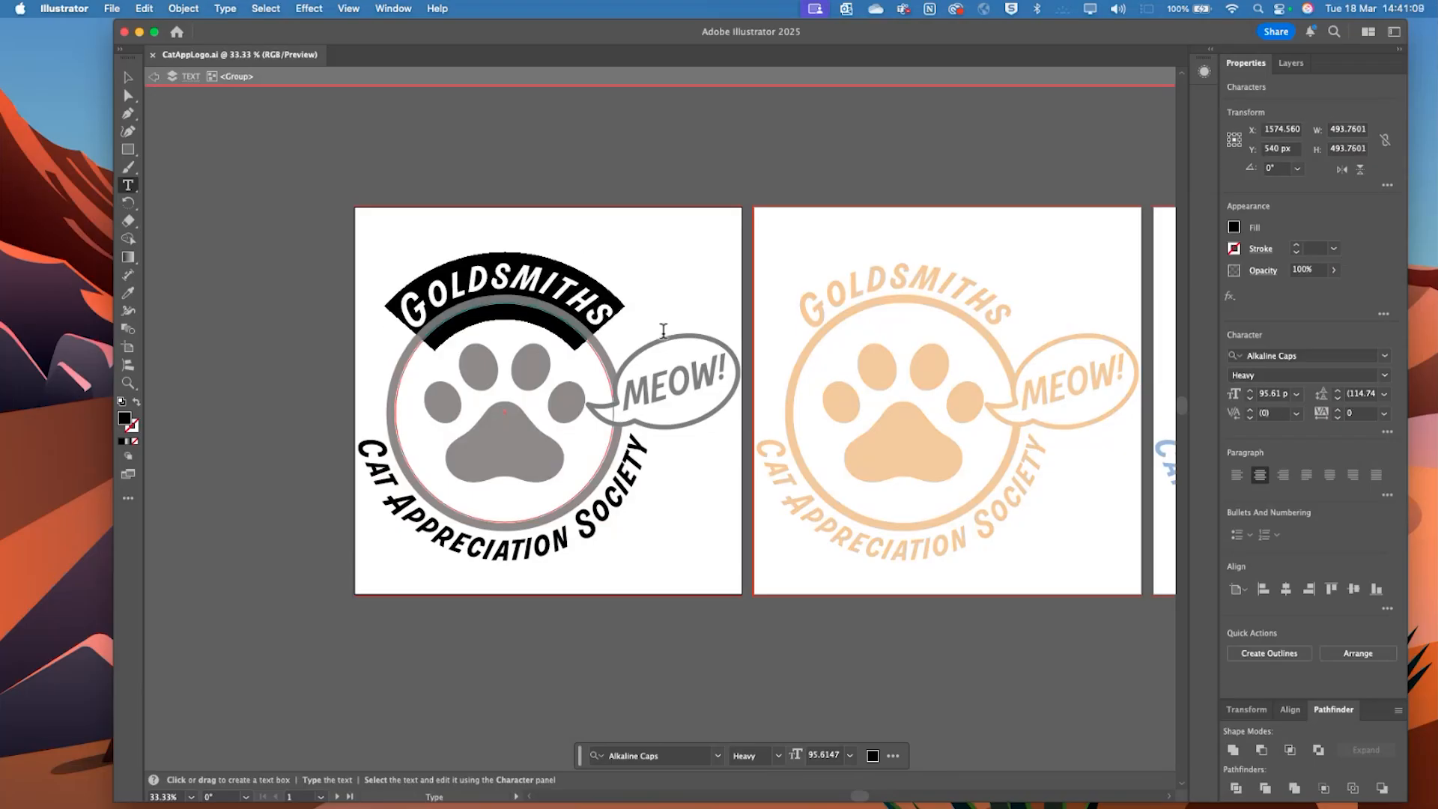
click(1382, 376)
click(1297, 462)
click(111, 8)
click(383, 169)
click(516, 263)
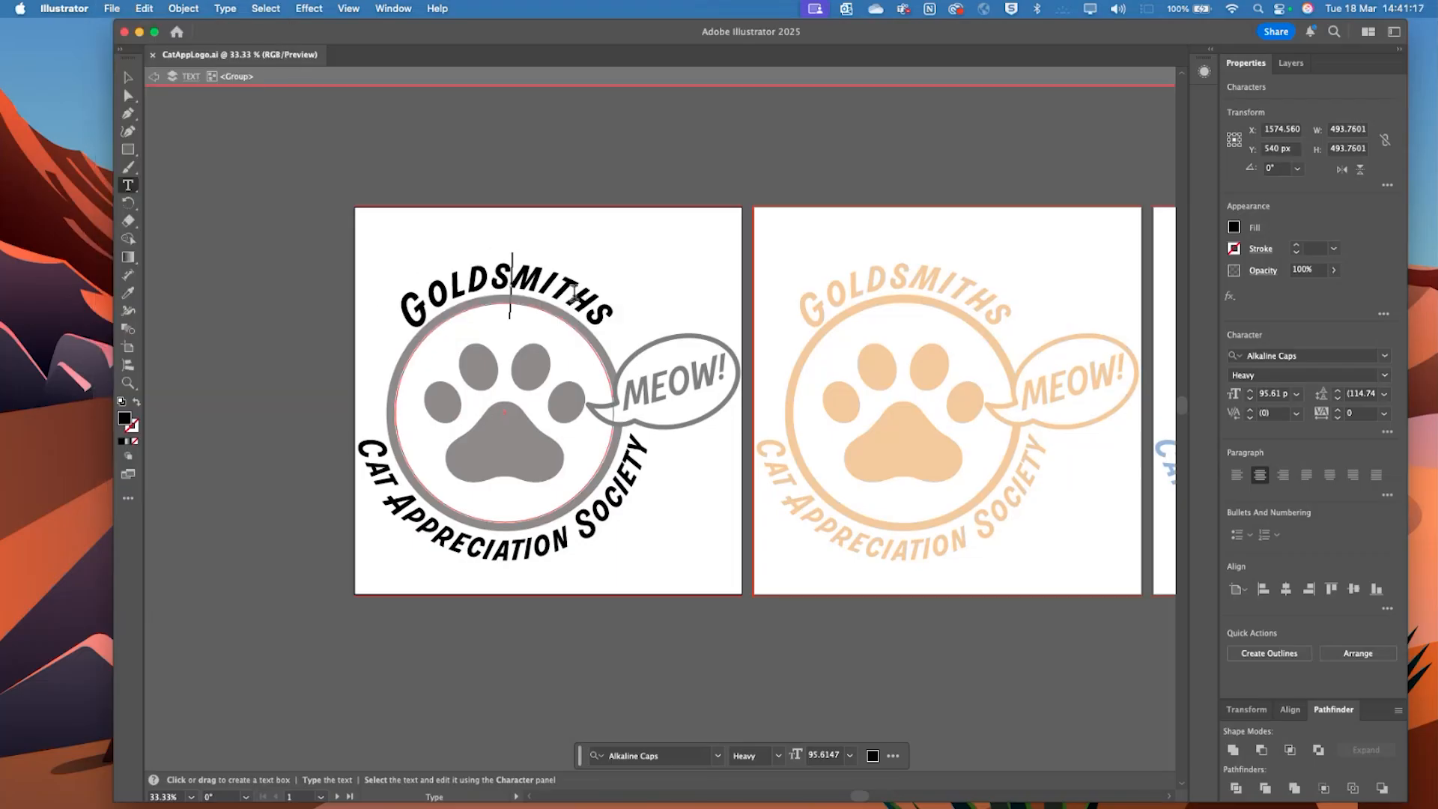
Select the whole curved Goldsmiths text on the black logo and set its font size to 125 pt
drag(623, 318, 359, 258)
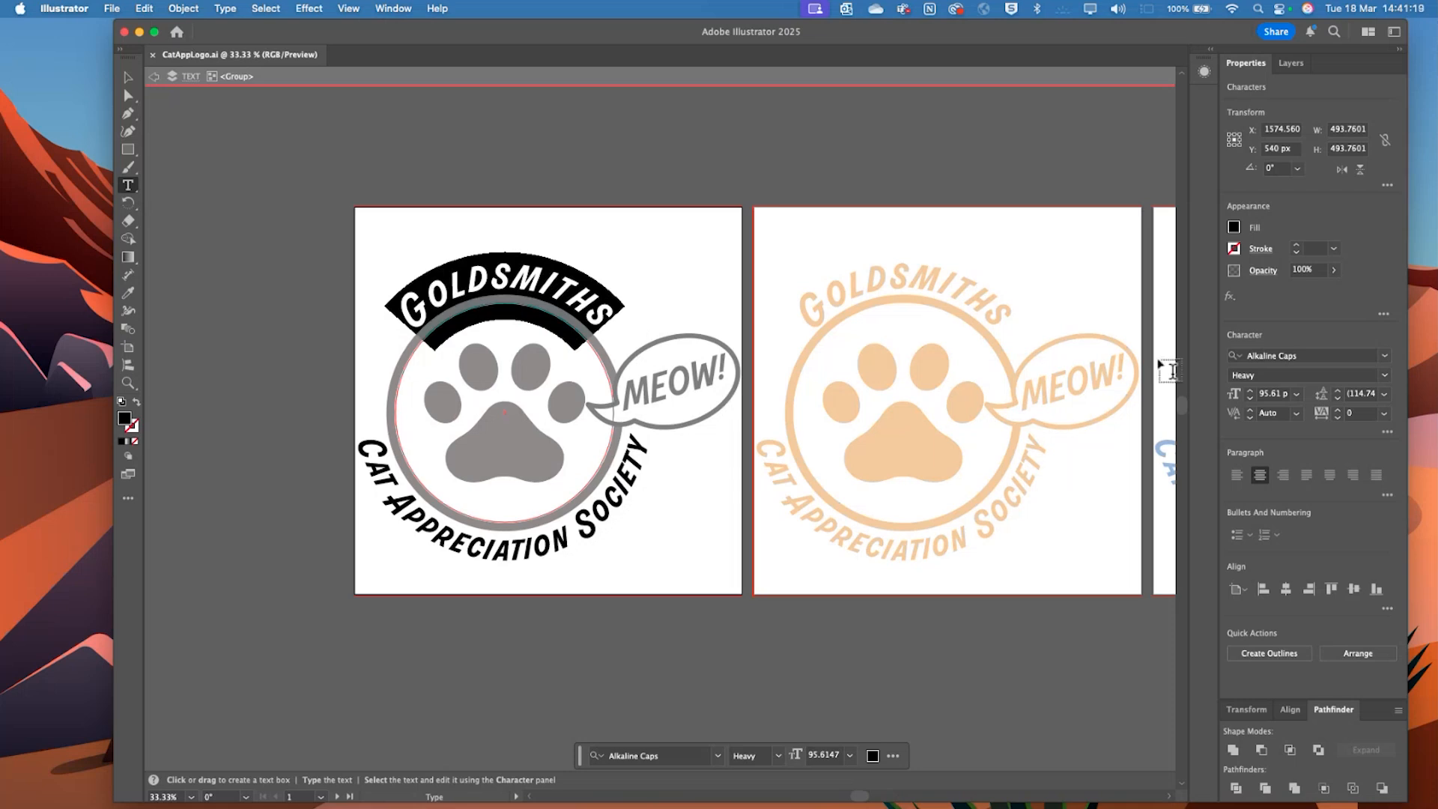
click(1296, 394)
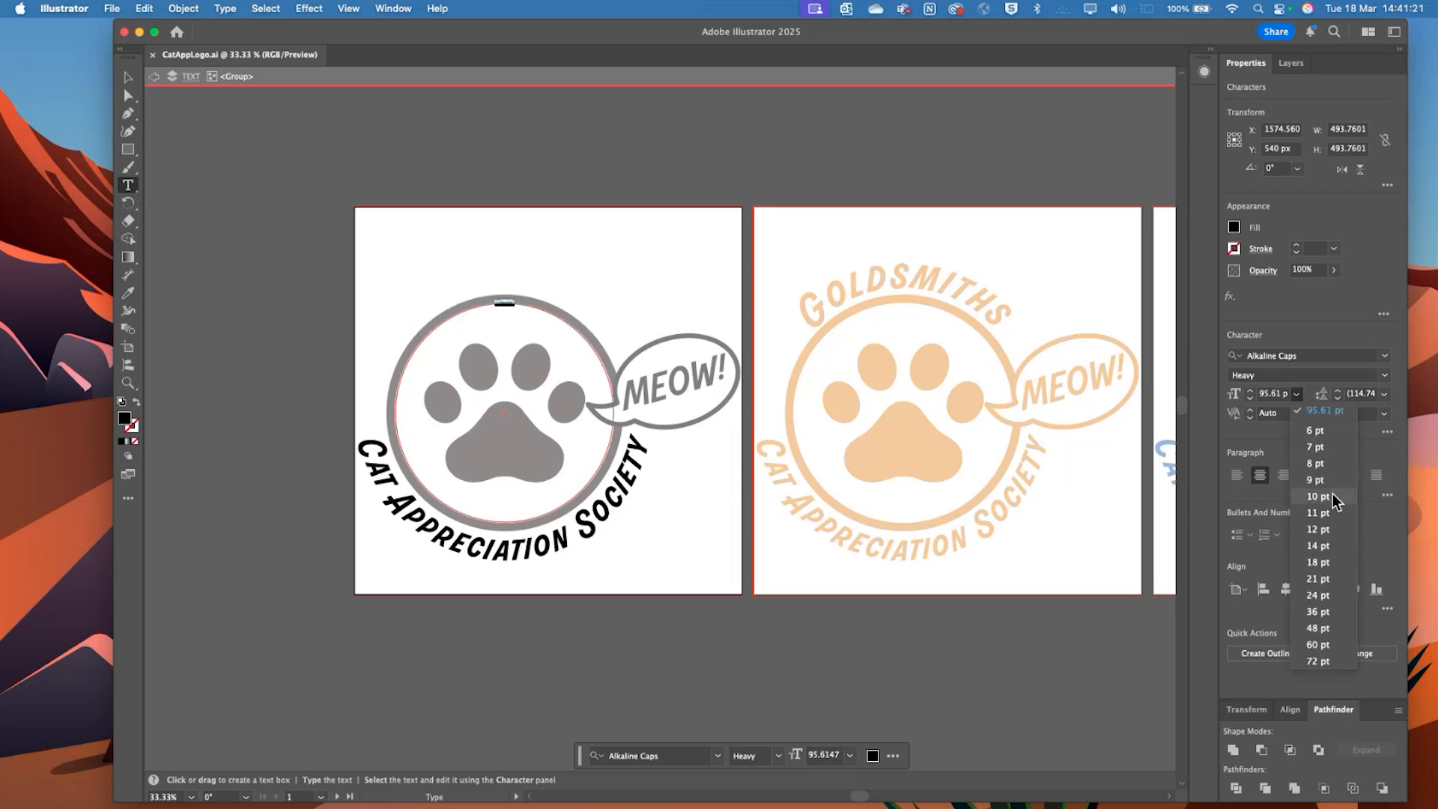
click(1250, 390)
click(1250, 390)
click(1251, 390)
click(1250, 390)
click(1250, 390)
click(1250, 391)
click(1250, 390)
click(1250, 390)
click(1250, 390)
click(1250, 390)
click(1250, 390)
click(1251, 390)
click(1250, 391)
click(1250, 390)
click(1251, 390)
click(1250, 390)
click(1251, 391)
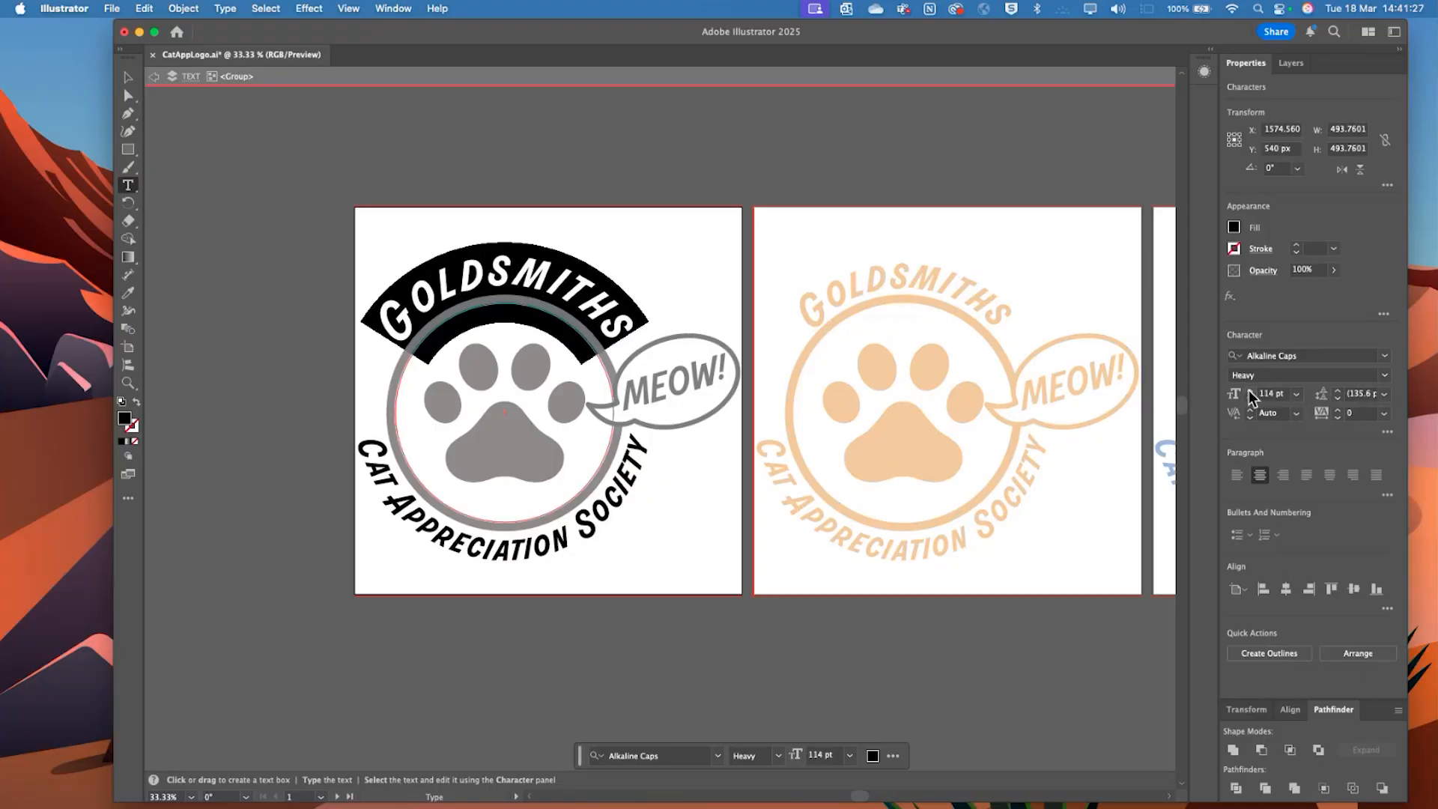
click(1250, 390)
click(1250, 390)
click(1250, 391)
click(1251, 390)
click(1250, 391)
click(1250, 390)
click(1250, 390)
click(1250, 390)
click(1250, 391)
click(1250, 390)
click(1251, 391)
click(1250, 391)
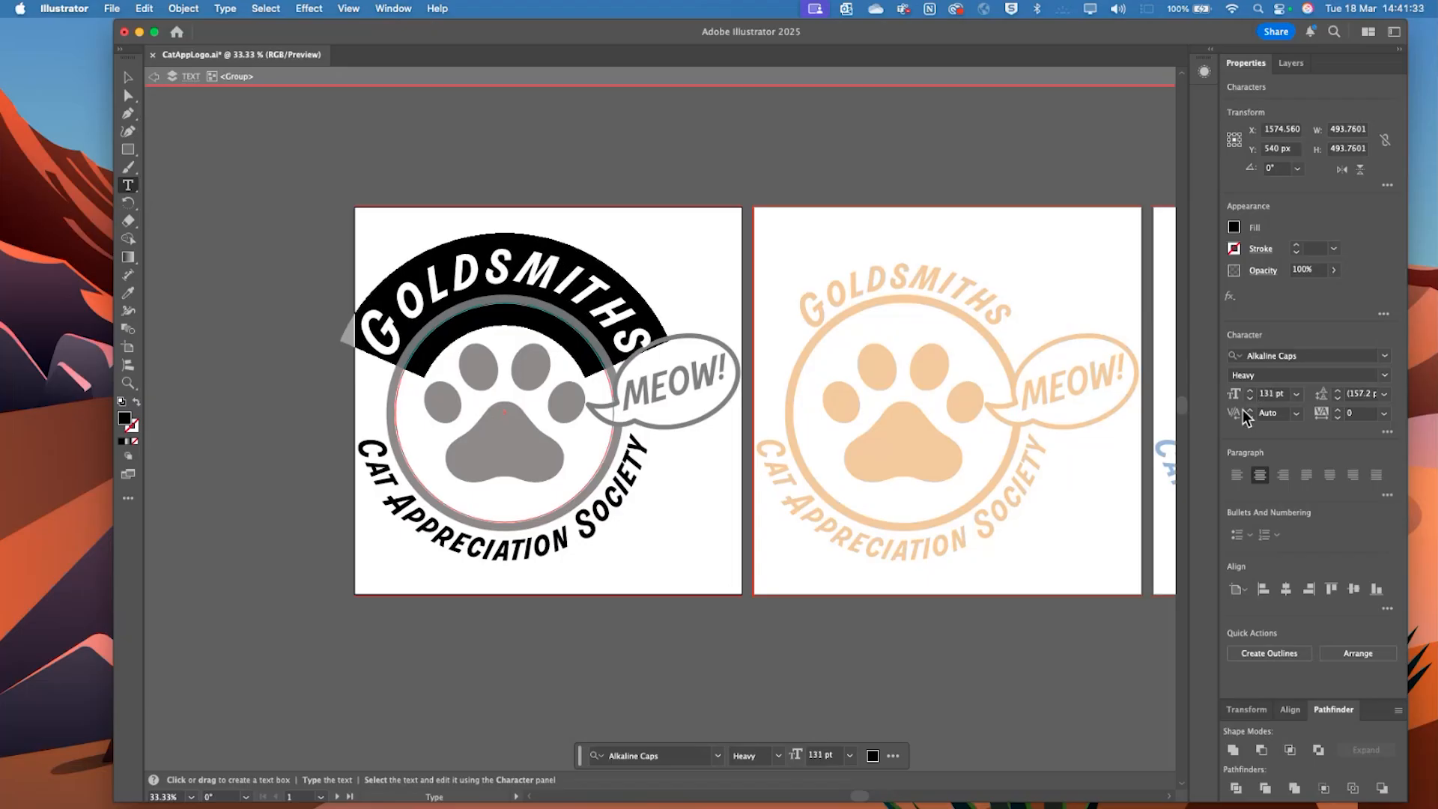
click(1250, 398)
click(1250, 398)
click(1250, 398)
click(1250, 398)
click(1250, 397)
click(1251, 398)
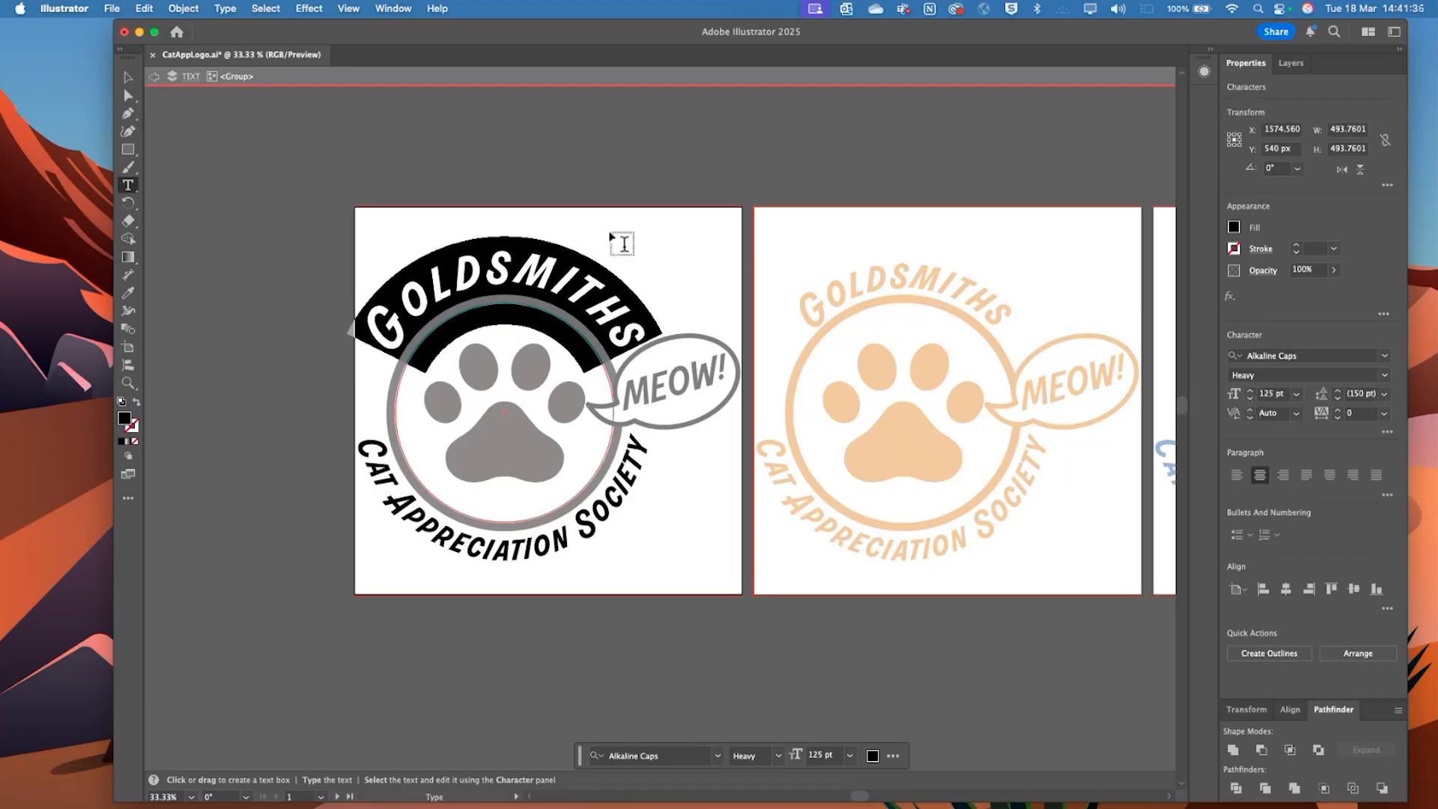
Exit the text group's isolation mode and save CatAppLogo.ai
click(154, 76)
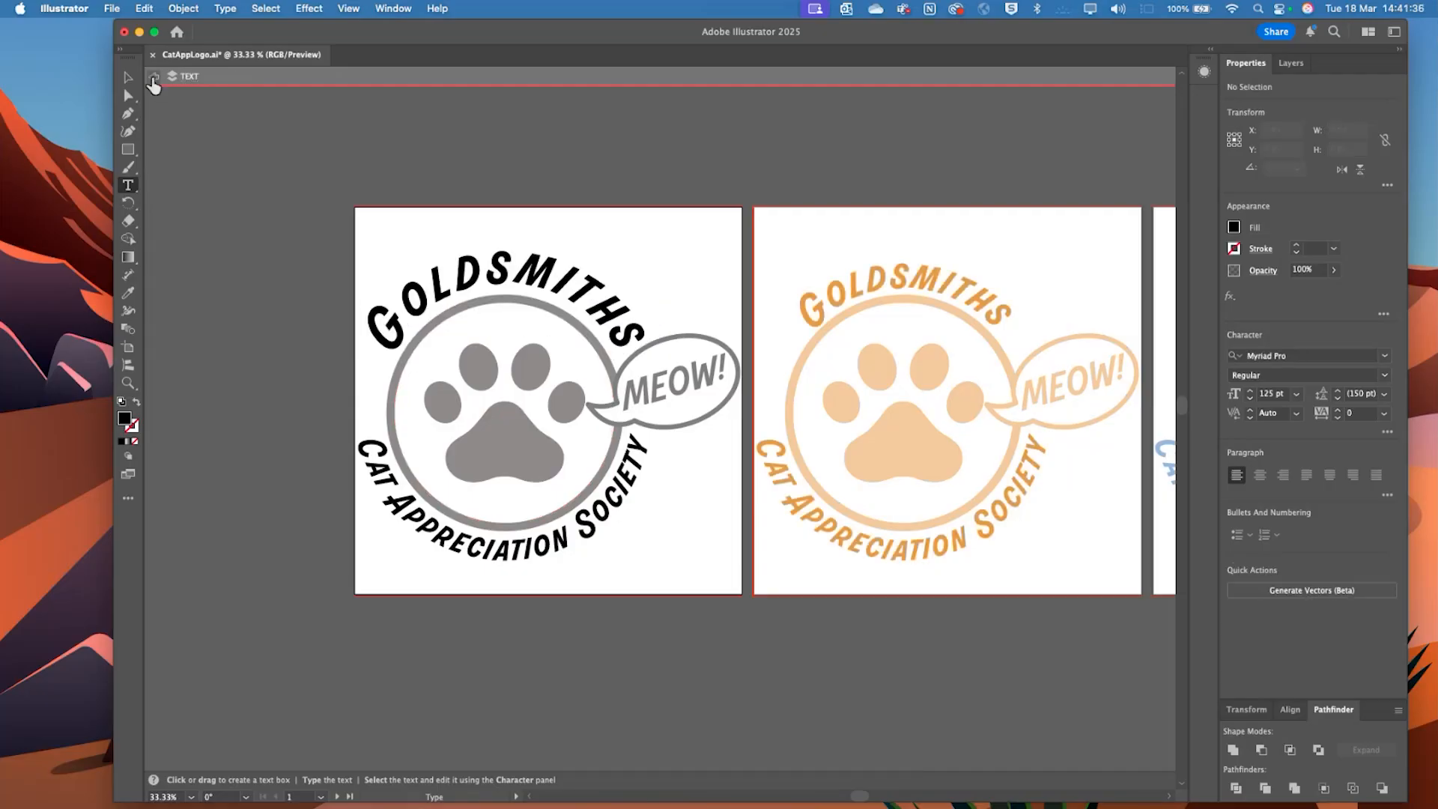
click(154, 76)
click(112, 8)
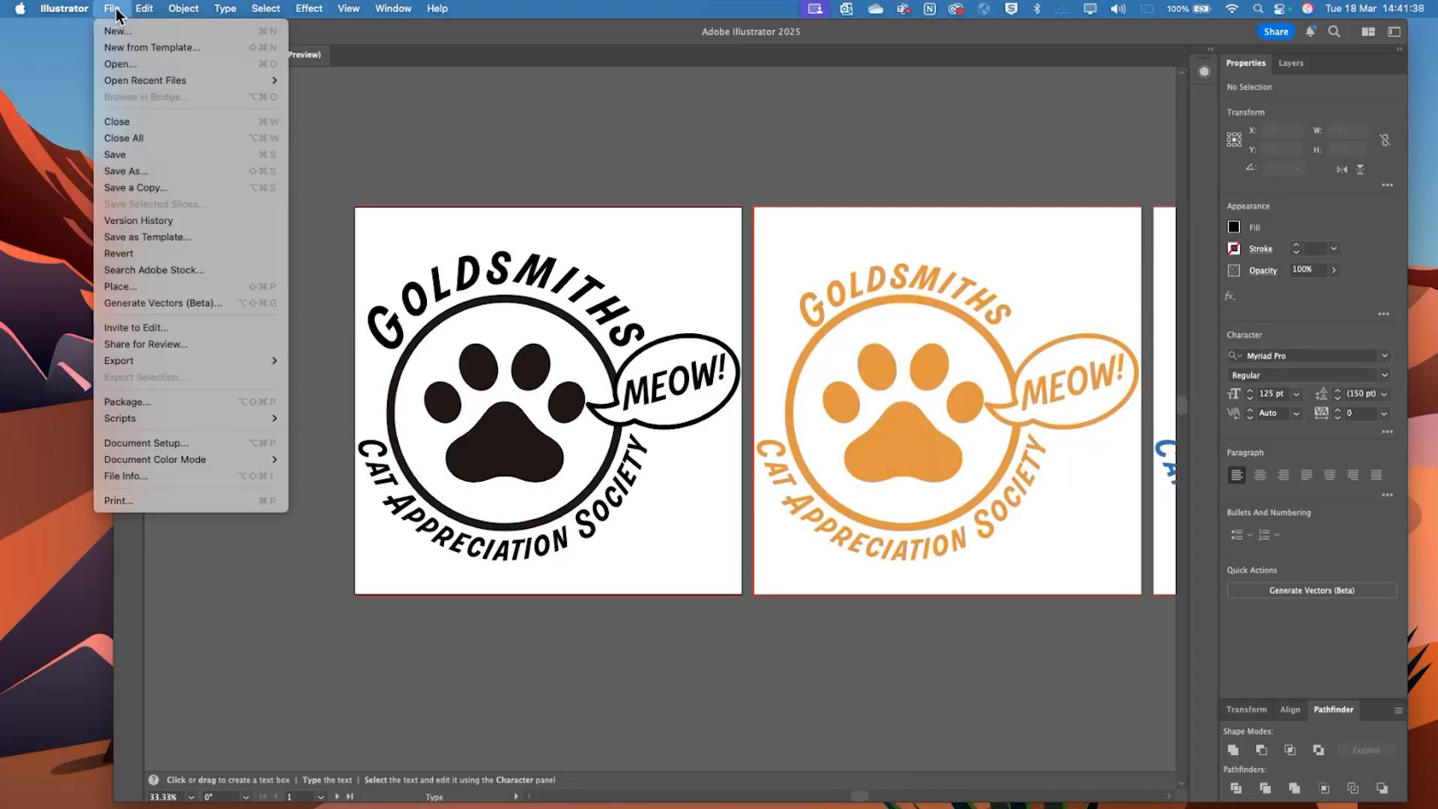
click(148, 152)
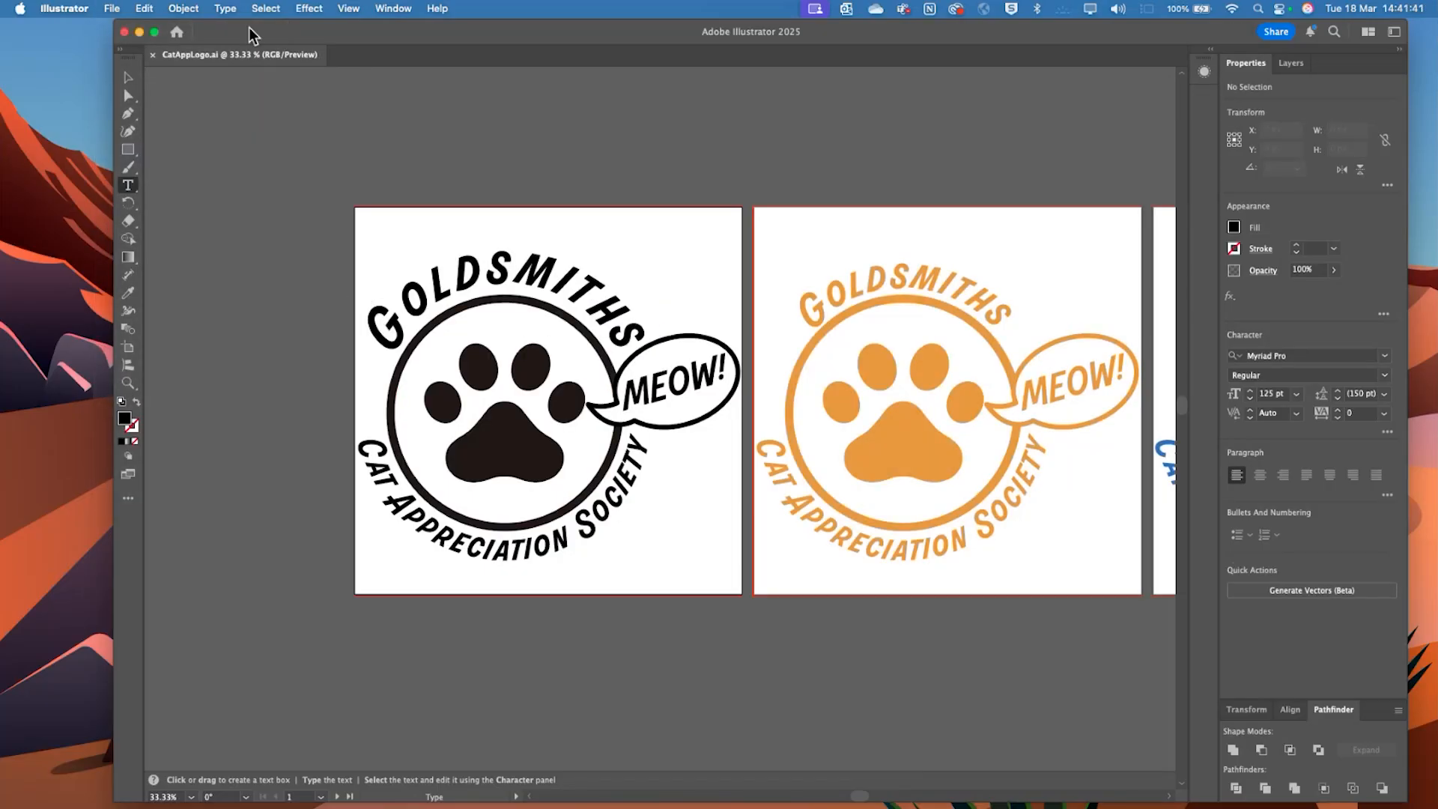
Switch back to Adobe Express and look through the linked paw logo's additional options for a way to refresh it
key(ctrl+Right)
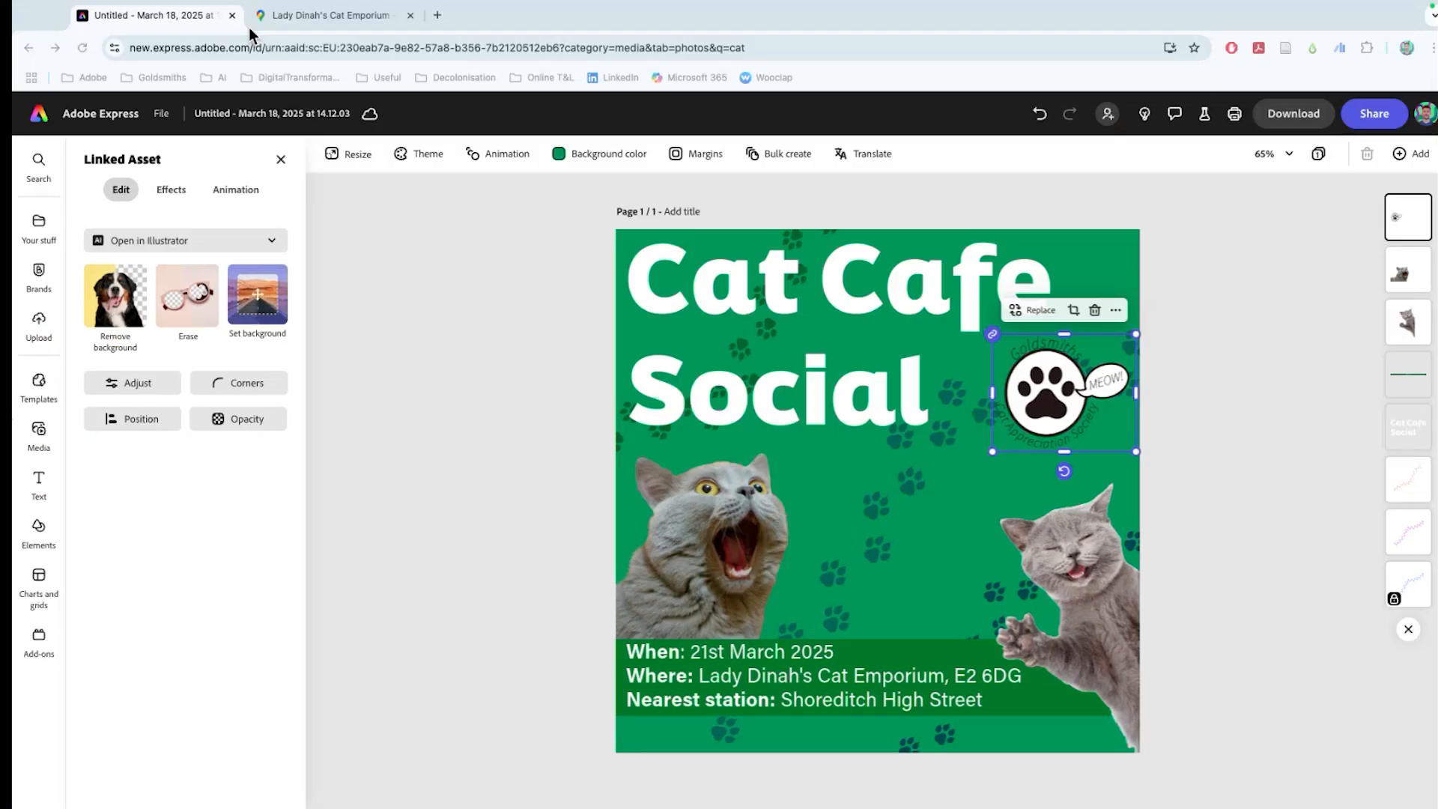
click(1178, 412)
click(1005, 408)
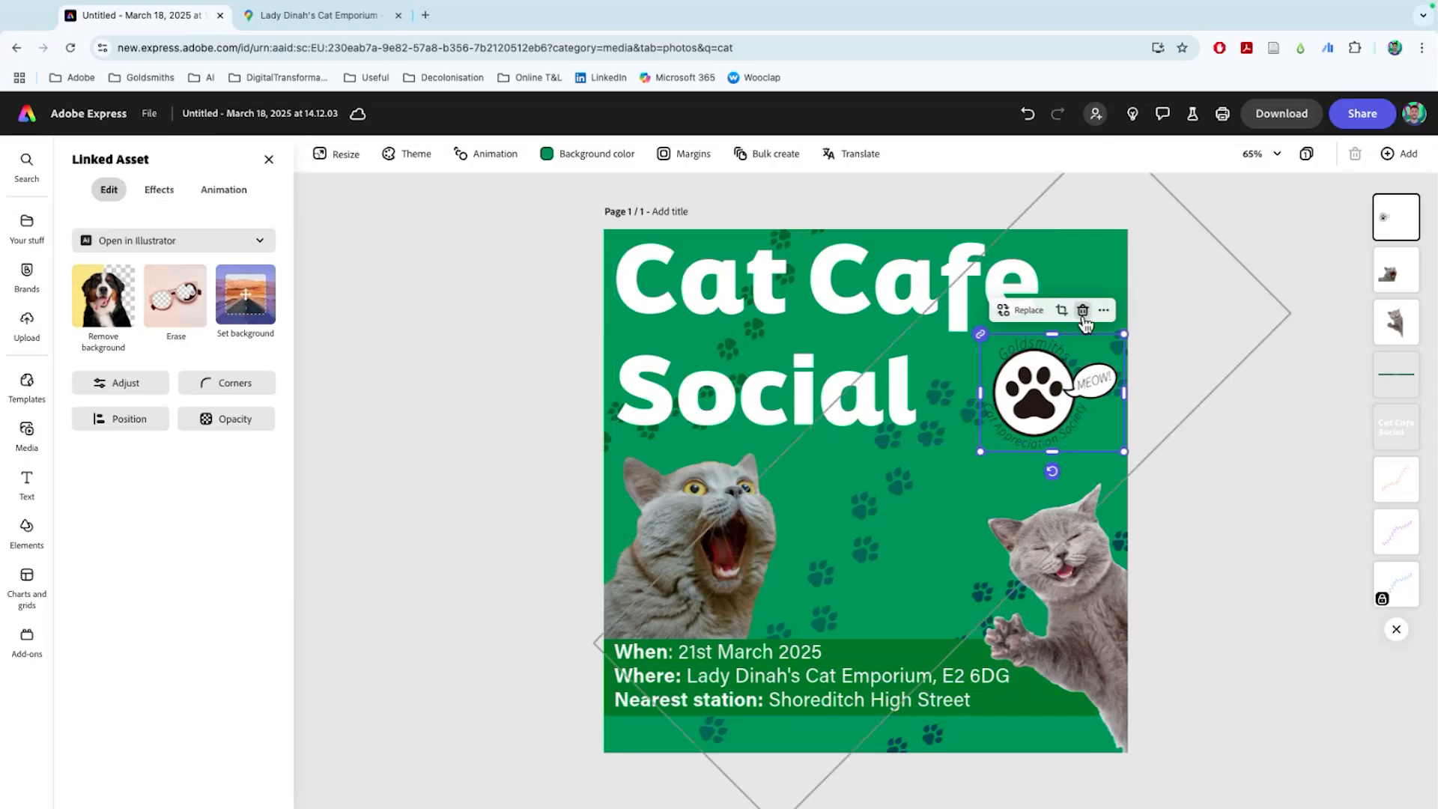
click(1105, 310)
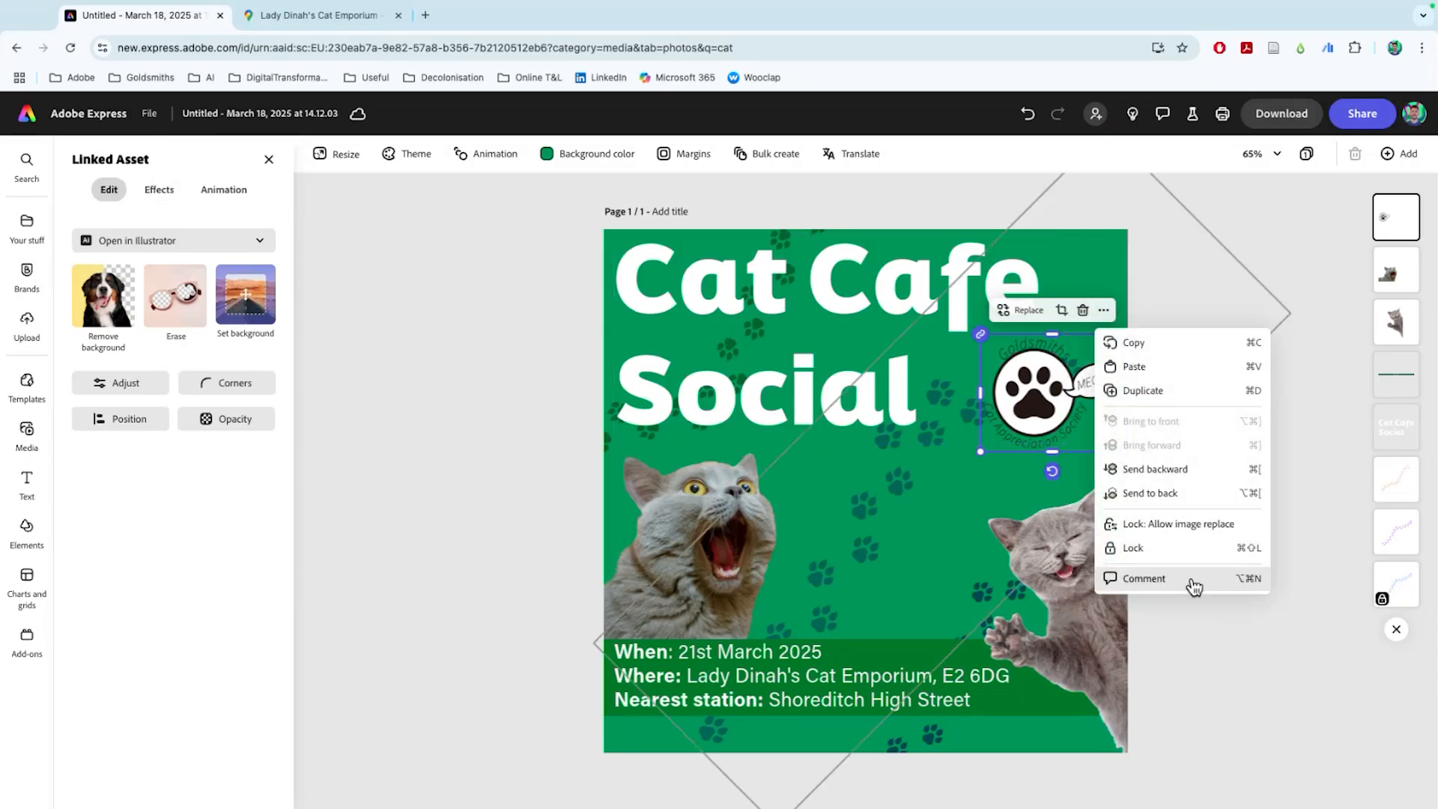
click(1195, 659)
click(574, 445)
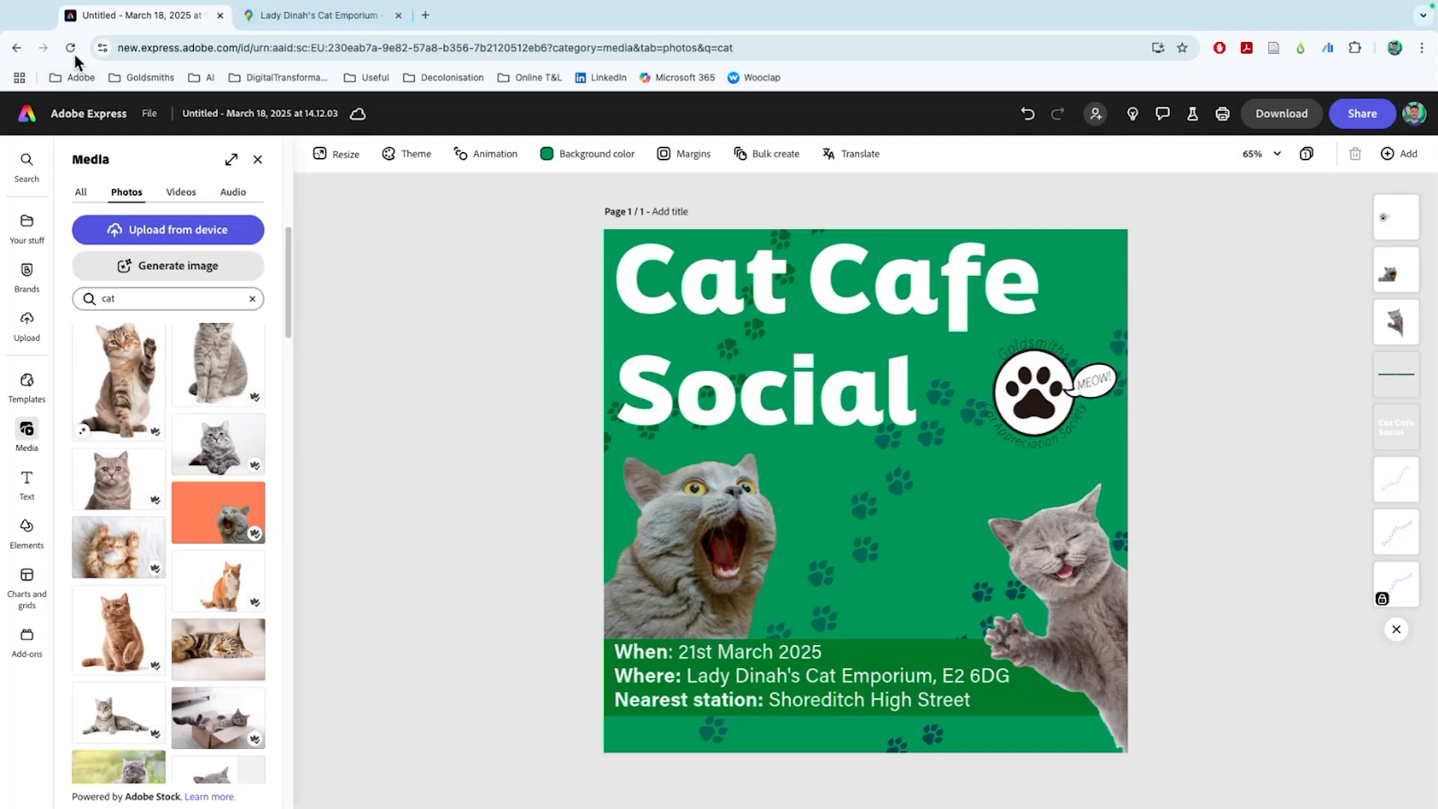
Rename the untitled design as CatCafeSocial
click(254, 112)
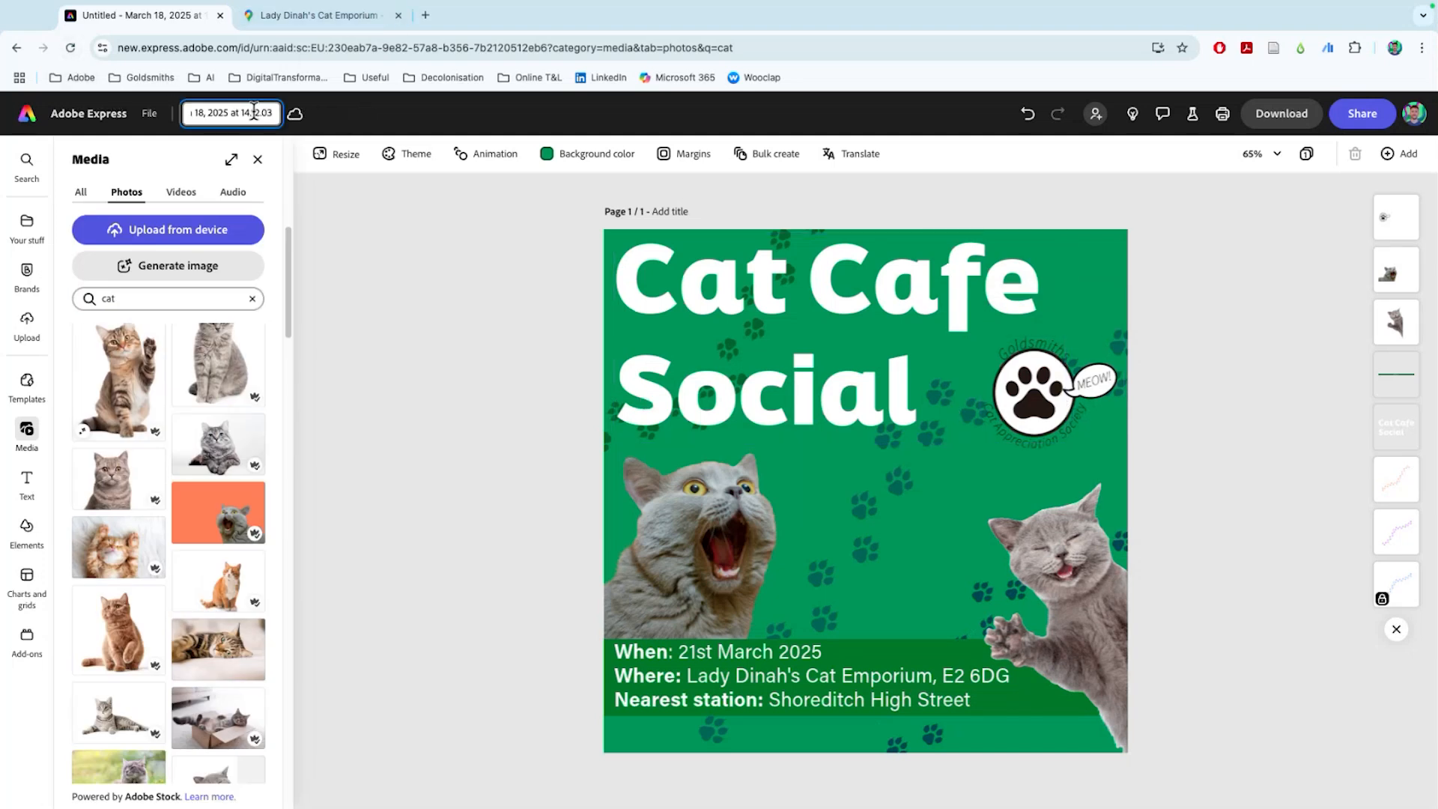
triple_click(253, 112)
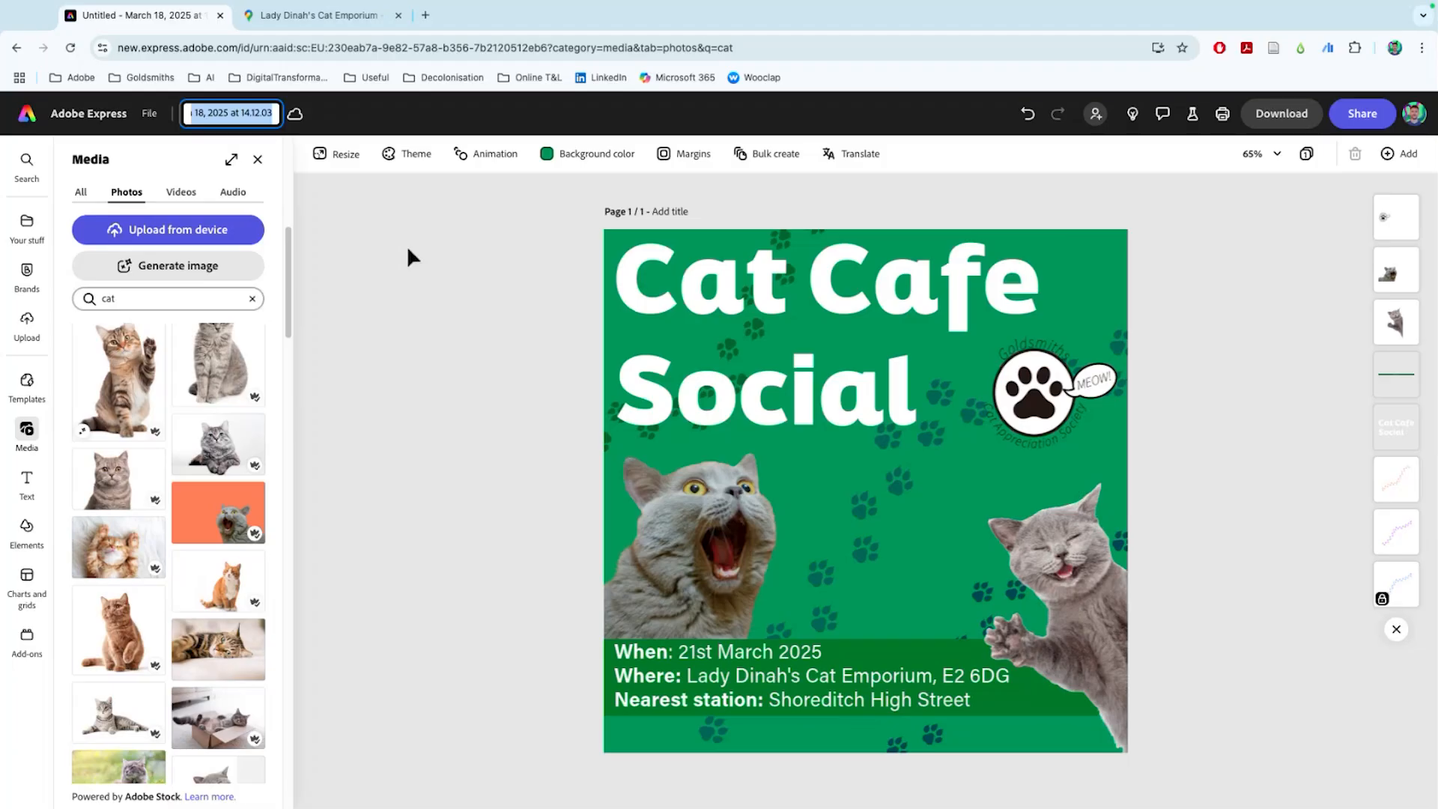
text(CatCafeSocial)
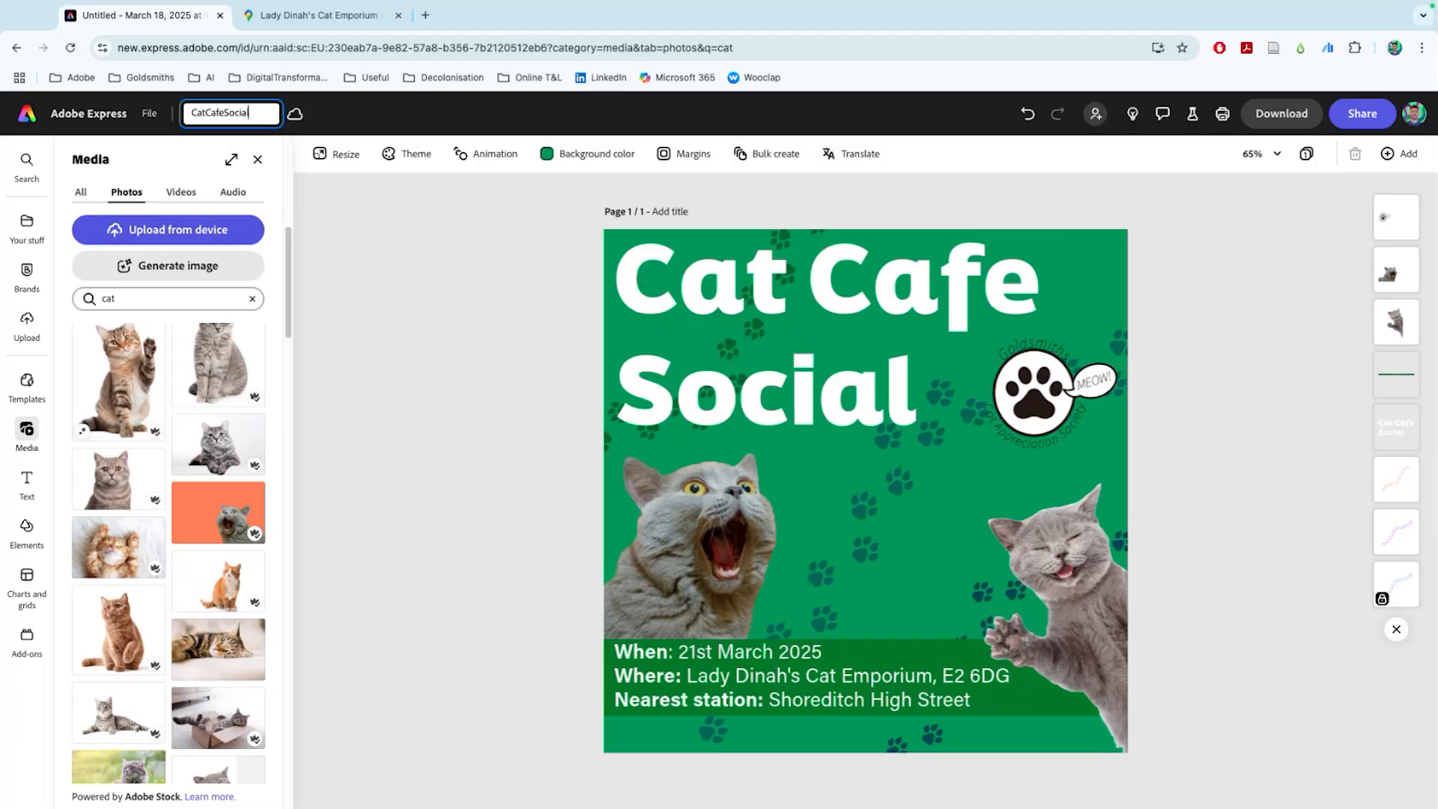
key(Return)
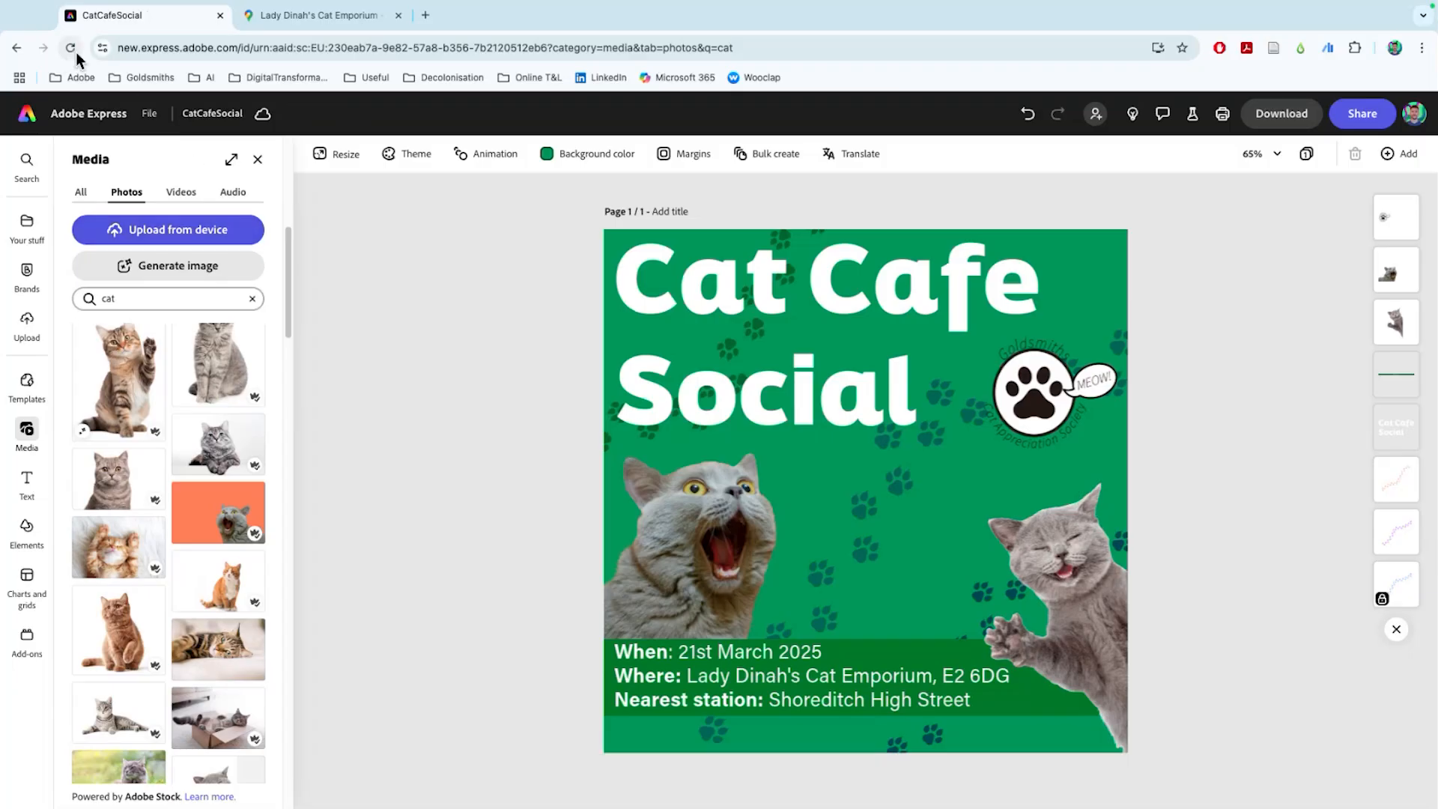
Leave the design and reopen CatCafeSocial from the stored files, checking the linked paw logo's Illustrator options
click(27, 113)
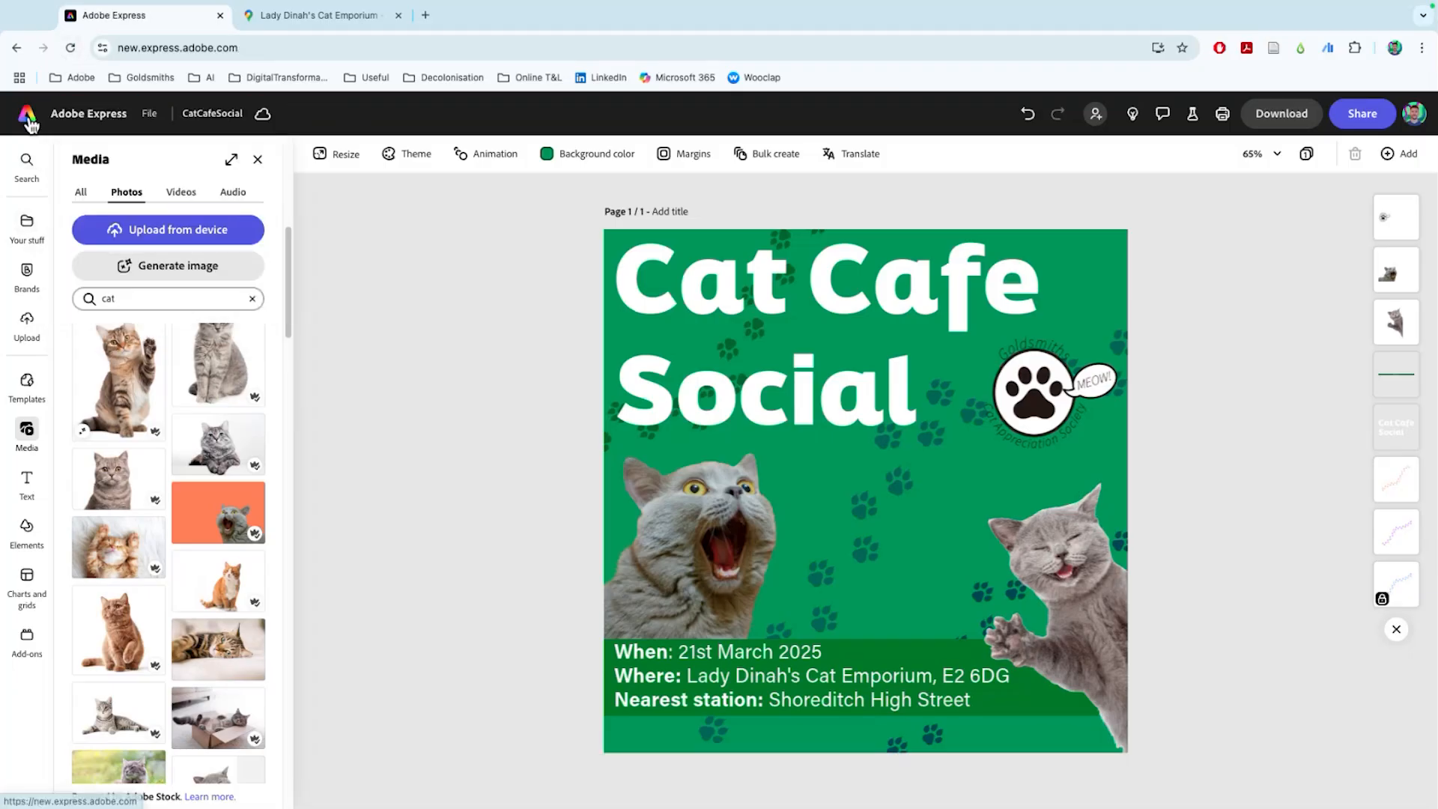
click(30, 249)
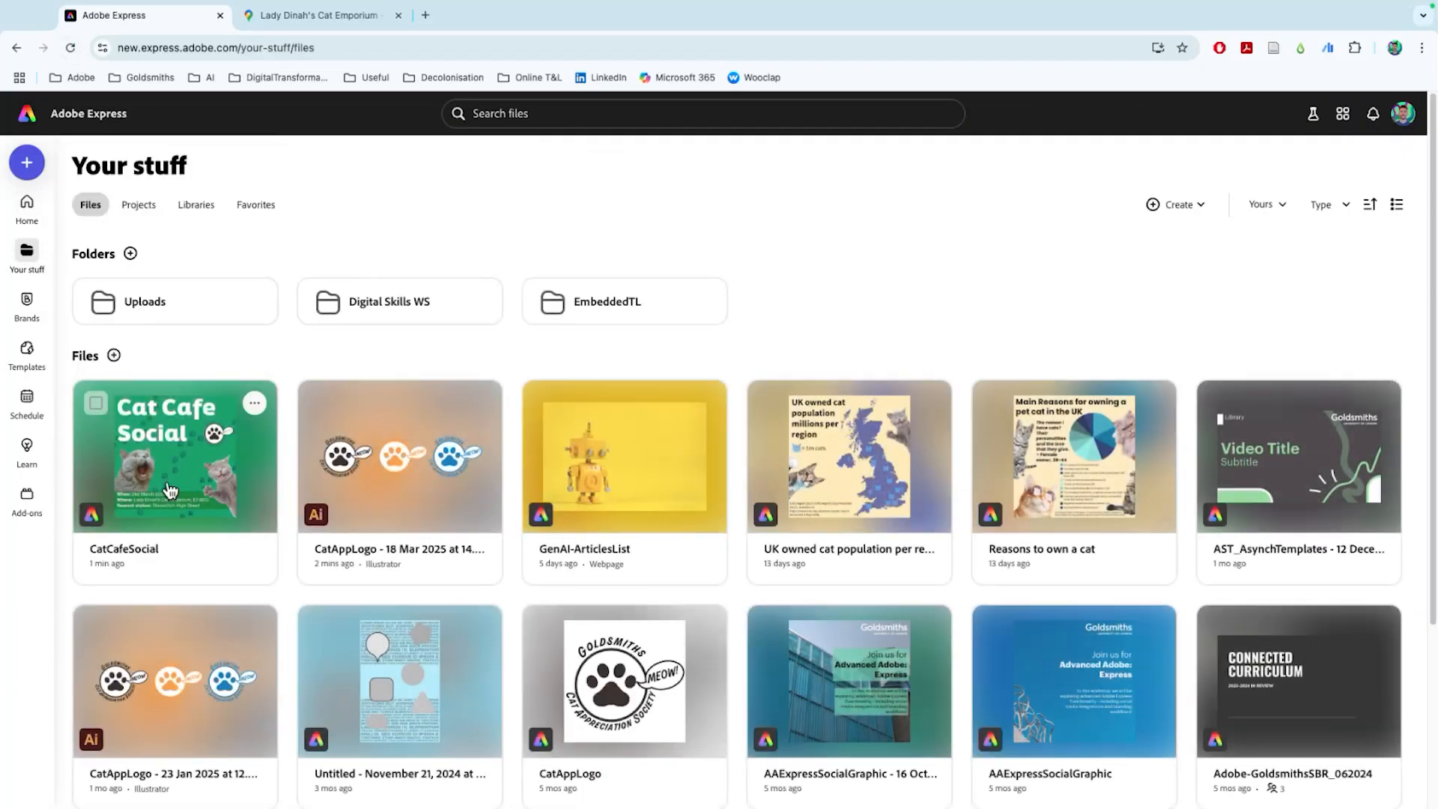
click(170, 491)
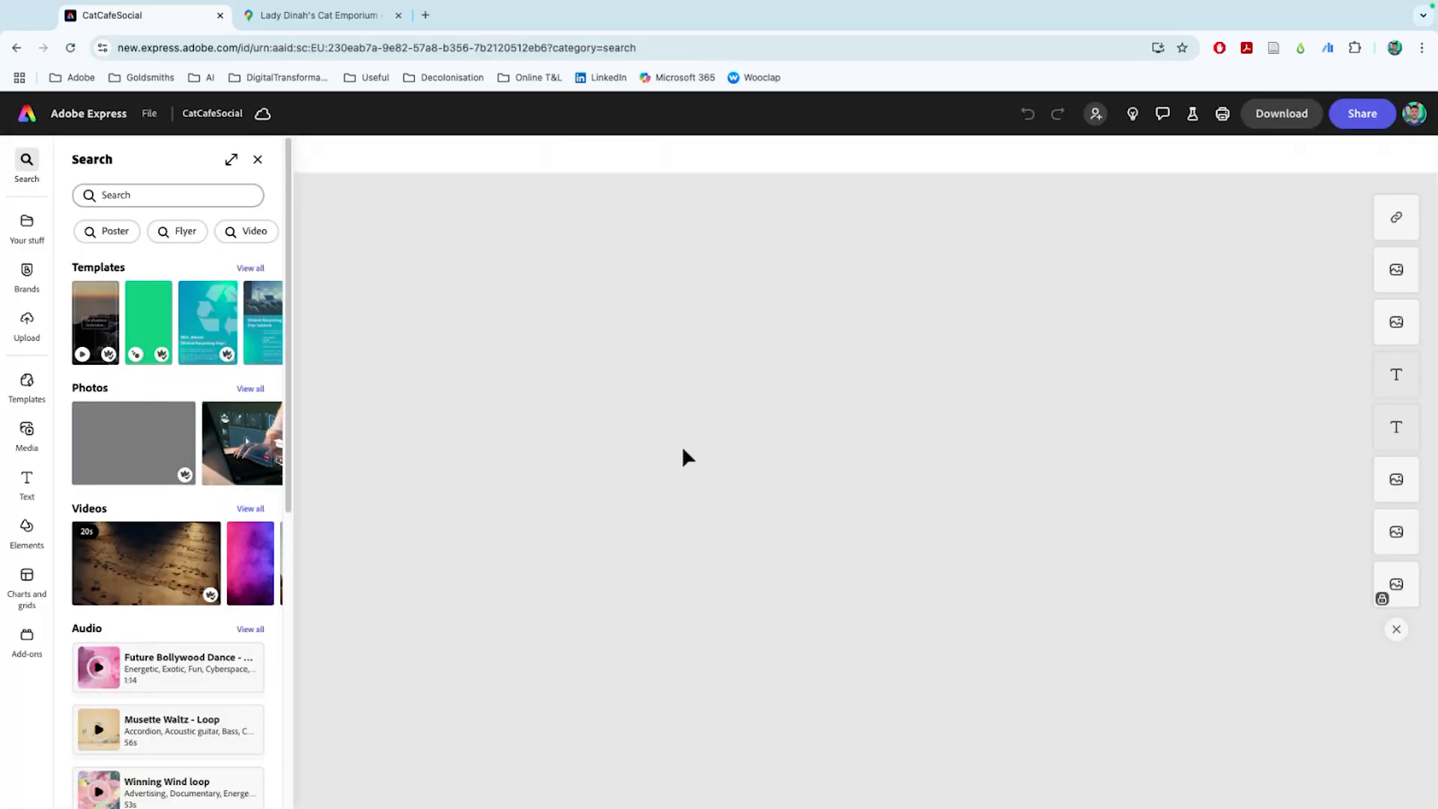
click(1047, 431)
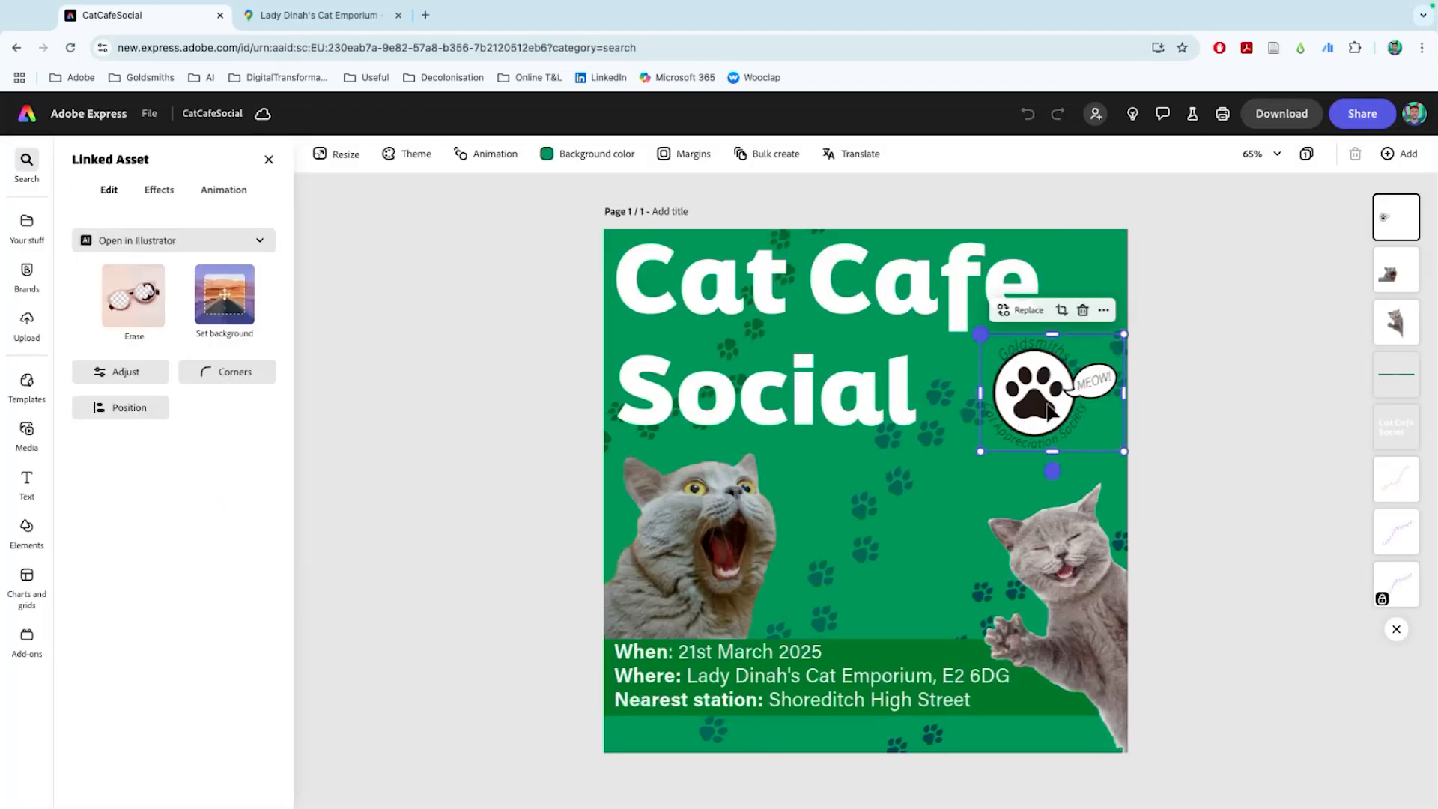
click(250, 240)
click(452, 284)
Enlarge the paw logo slightly and reposition it beside the word Social, a little higher above the laughing cat
click(1034, 416)
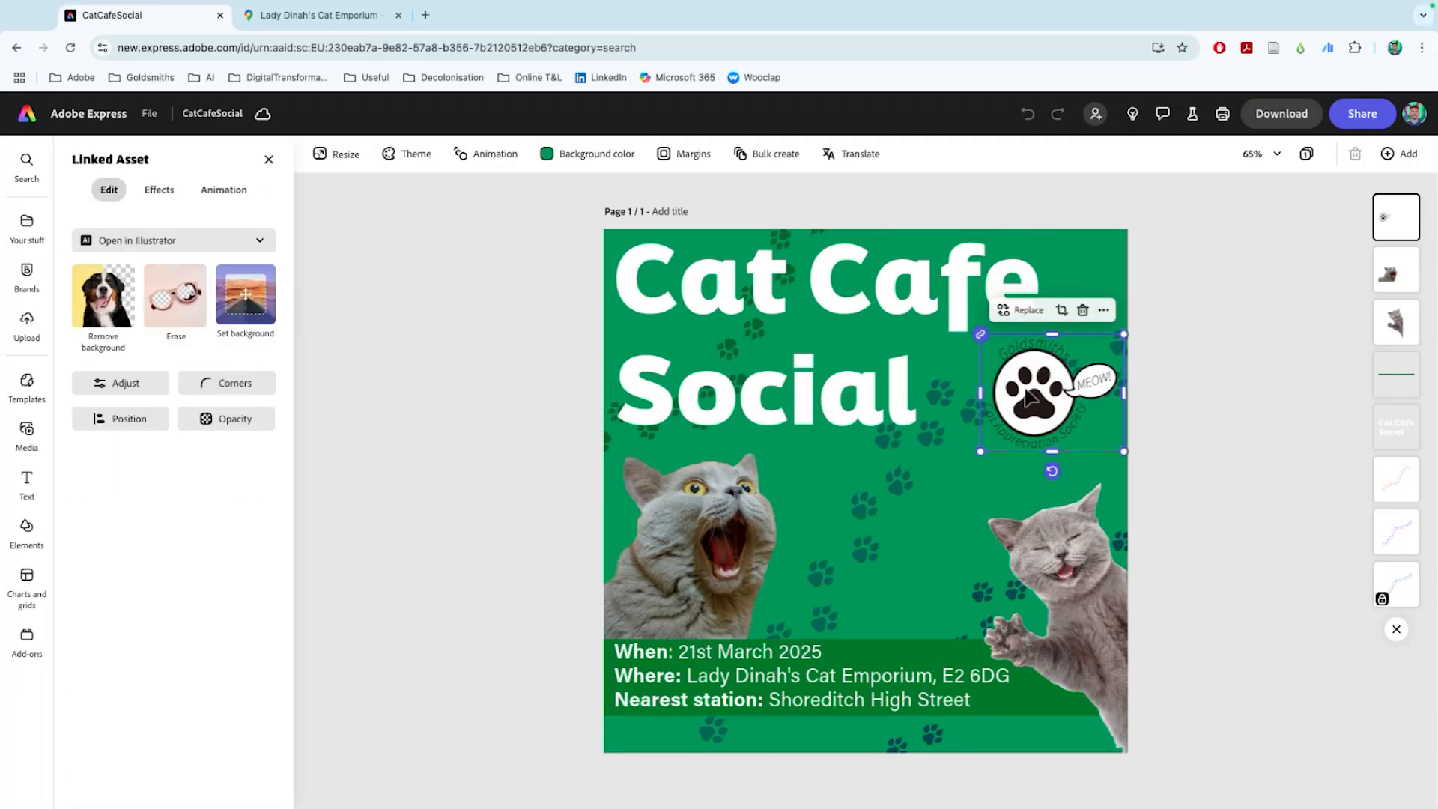
drag(981, 332, 966, 320)
drag(1037, 397, 1027, 394)
drag(1127, 459, 1128, 465)
drag(1034, 373, 1024, 379)
click(1230, 268)
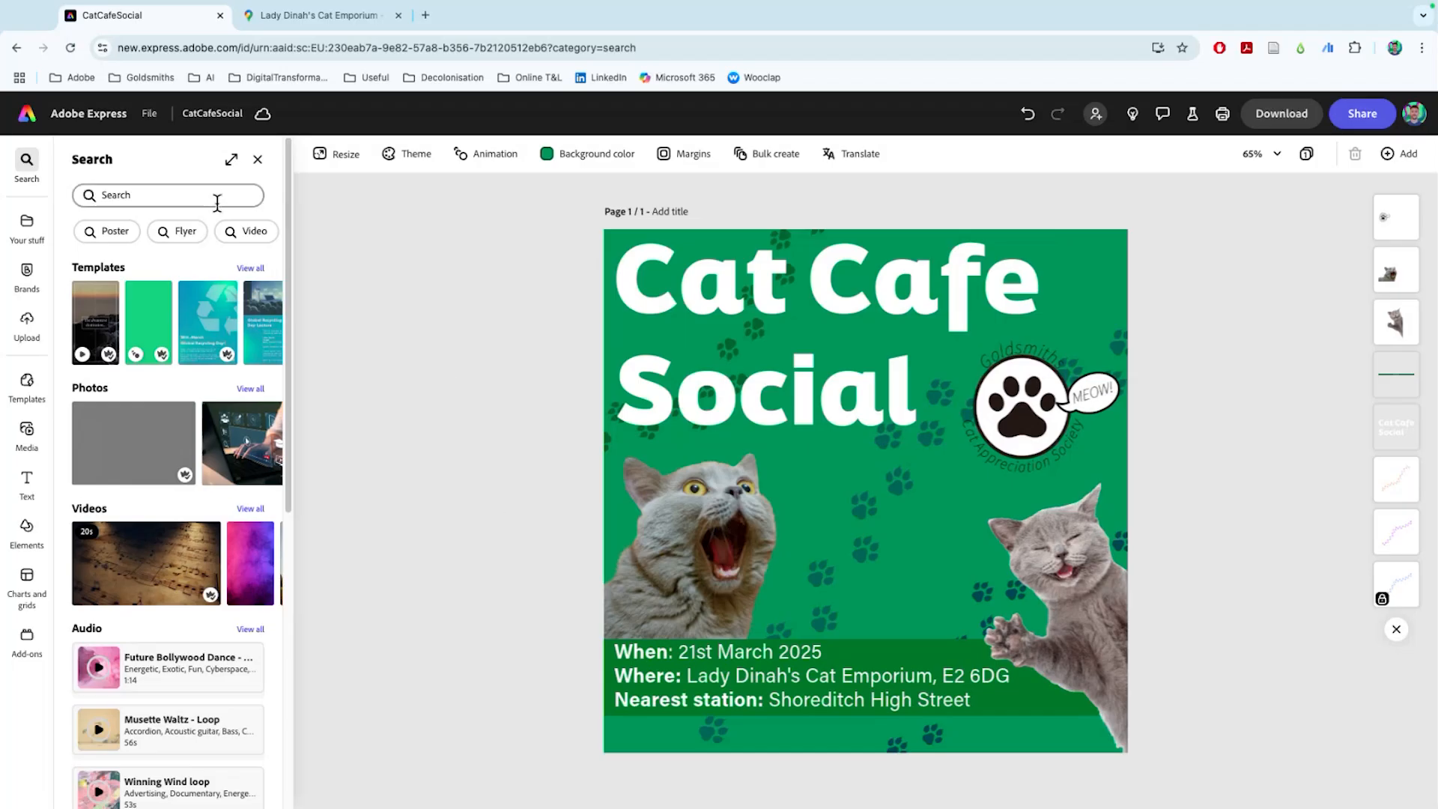
click(702, 524)
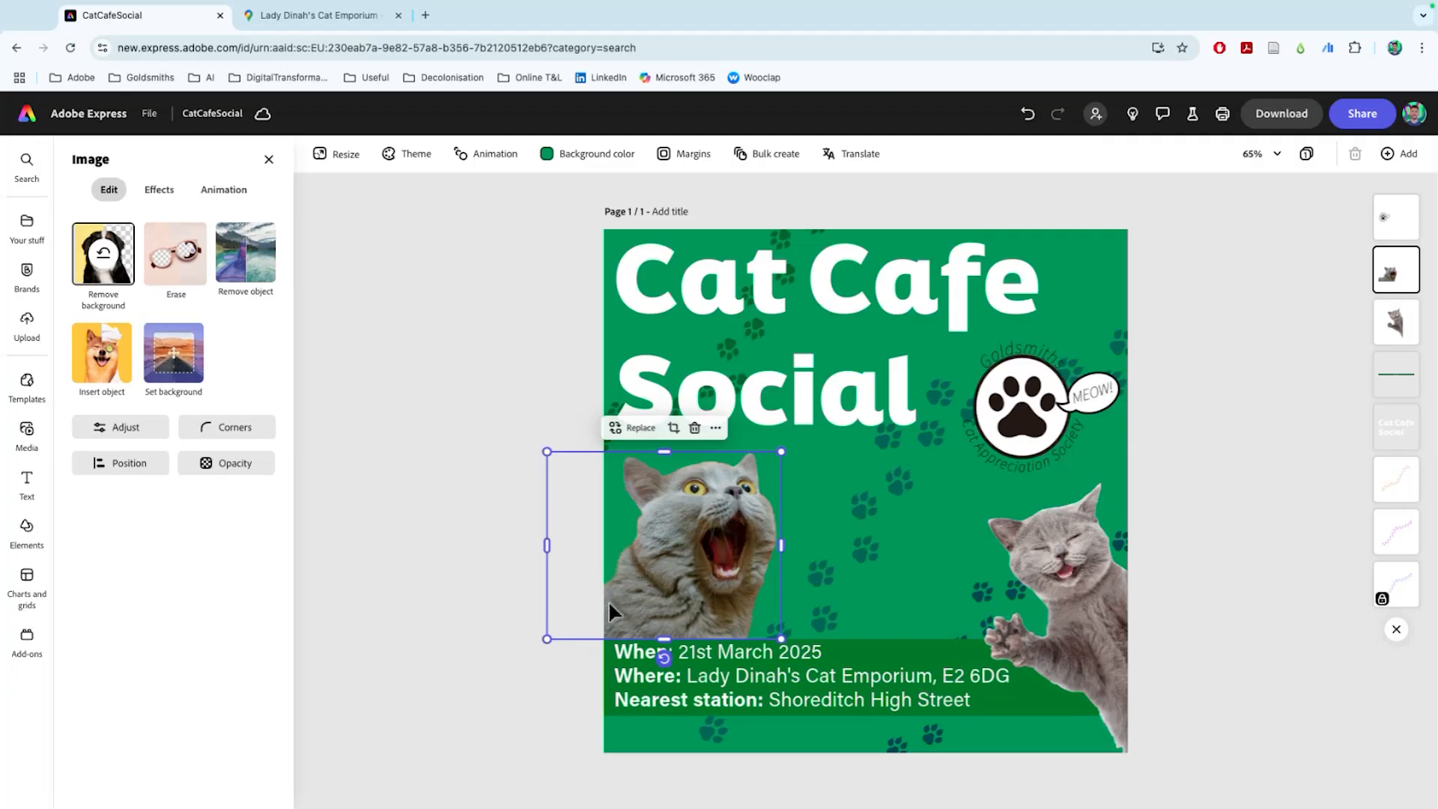
drag(1058, 416, 1050, 388)
click(1209, 394)
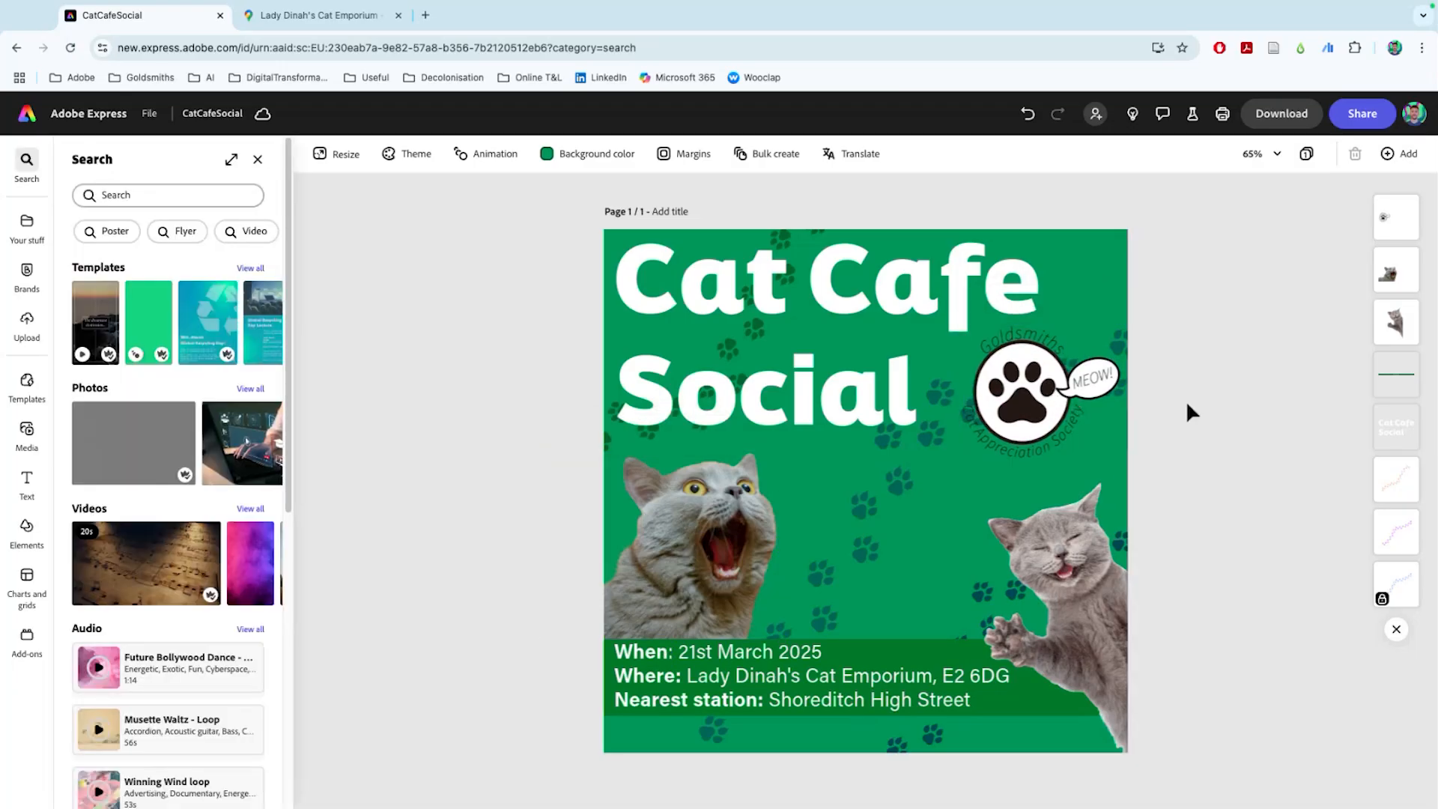
Apply the Slide entrance animation to the open-mouthed cat cutout
click(704, 484)
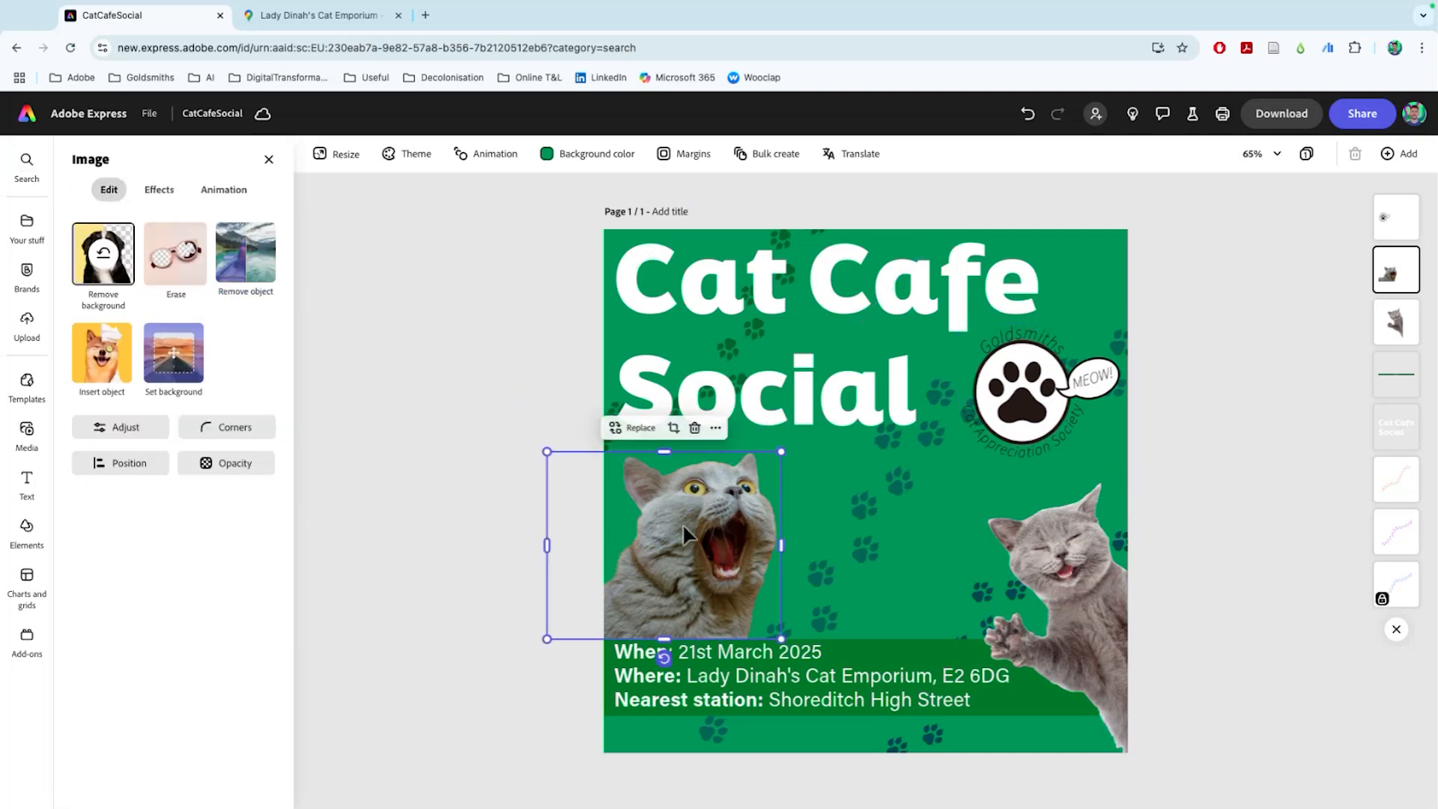
click(238, 192)
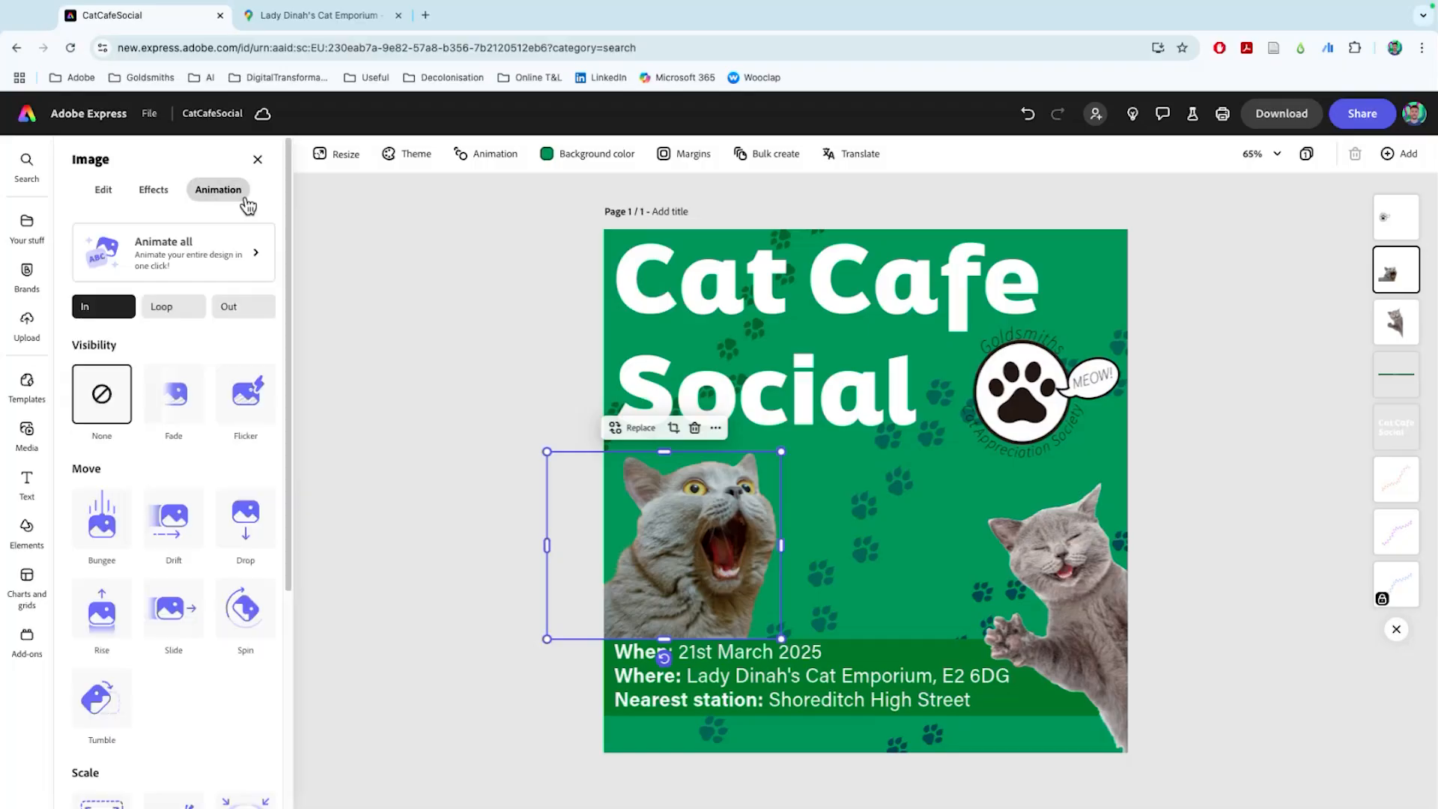
click(132, 301)
scroll(162, 618, down, 5)
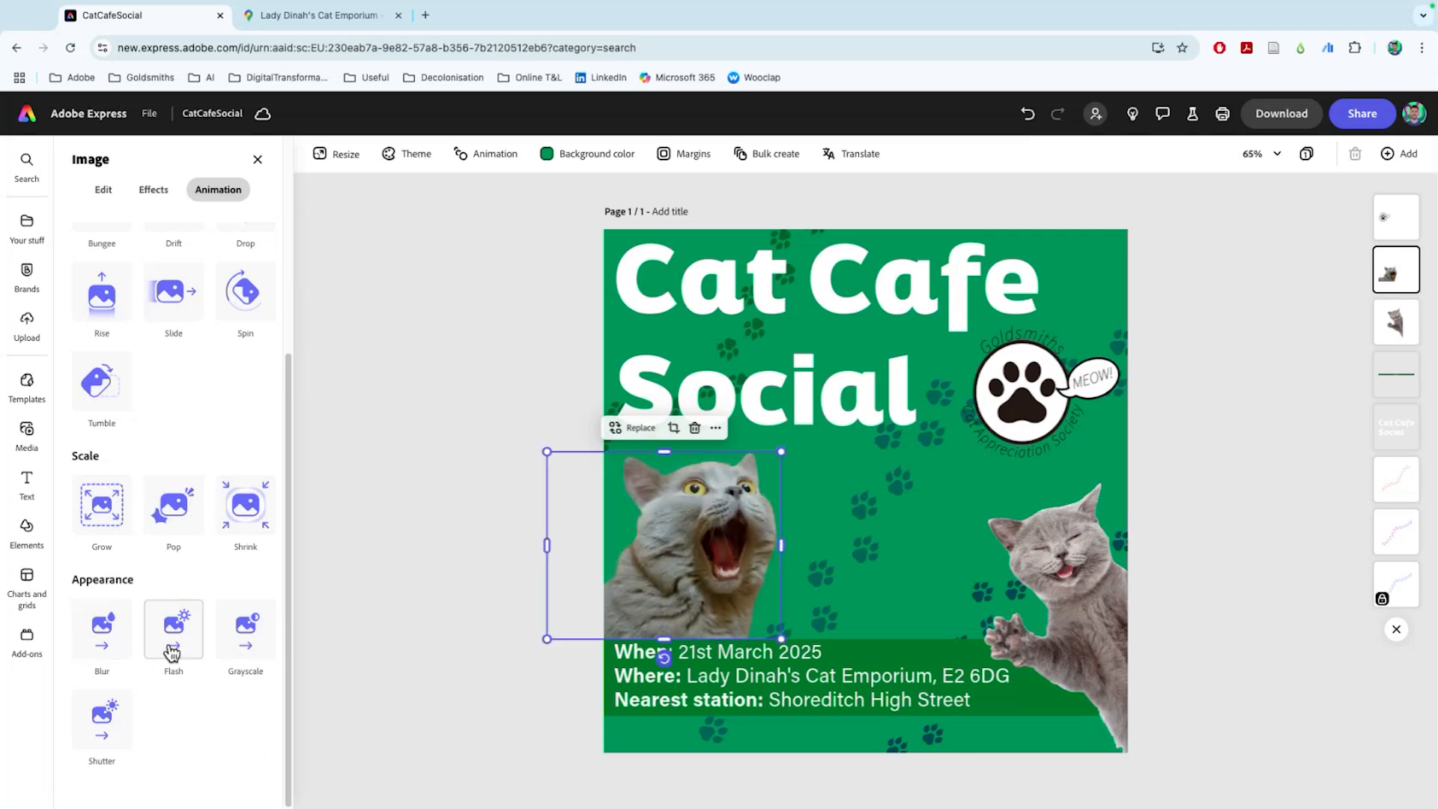
scroll(179, 437, up, 1)
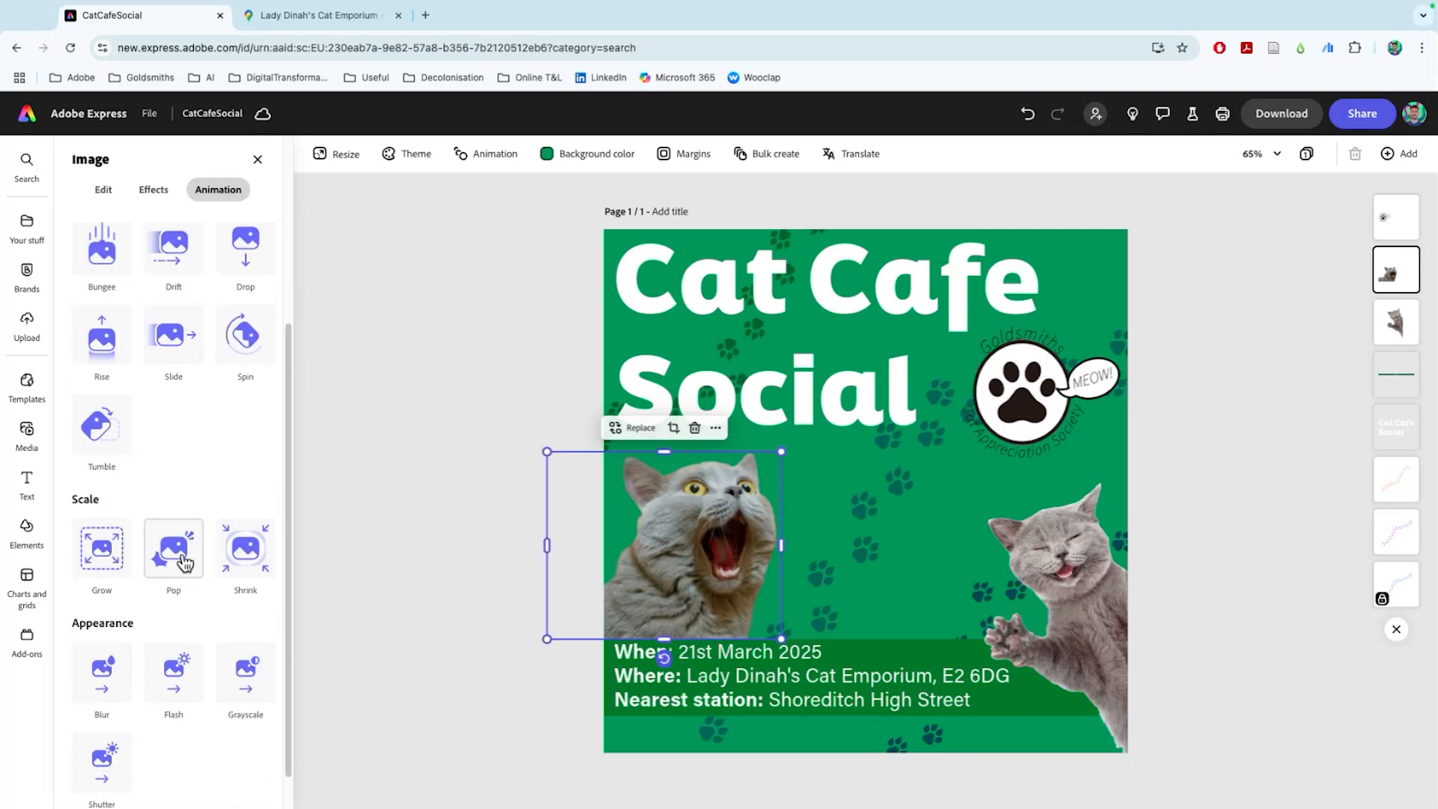
scroll(224, 379, up, 1)
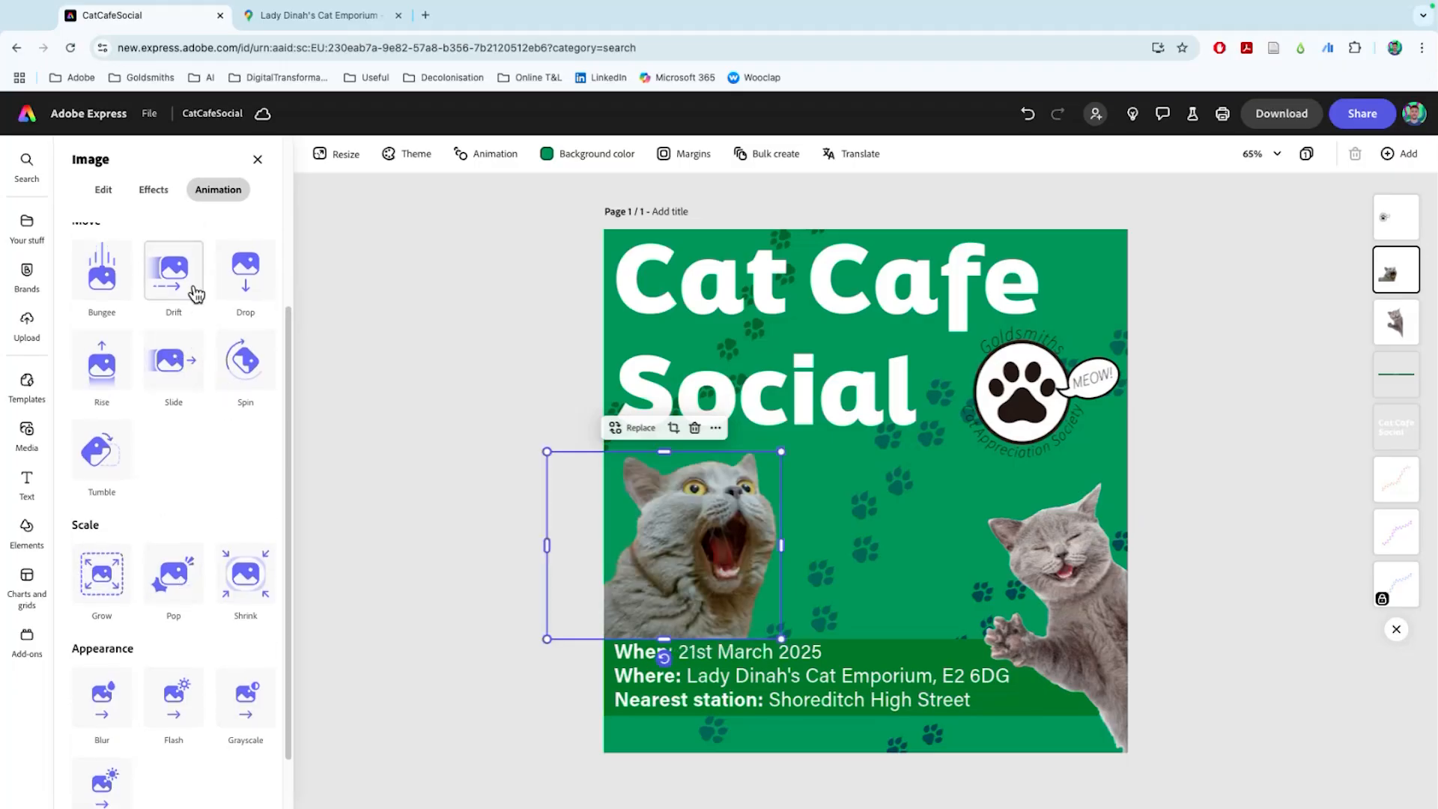
click(184, 365)
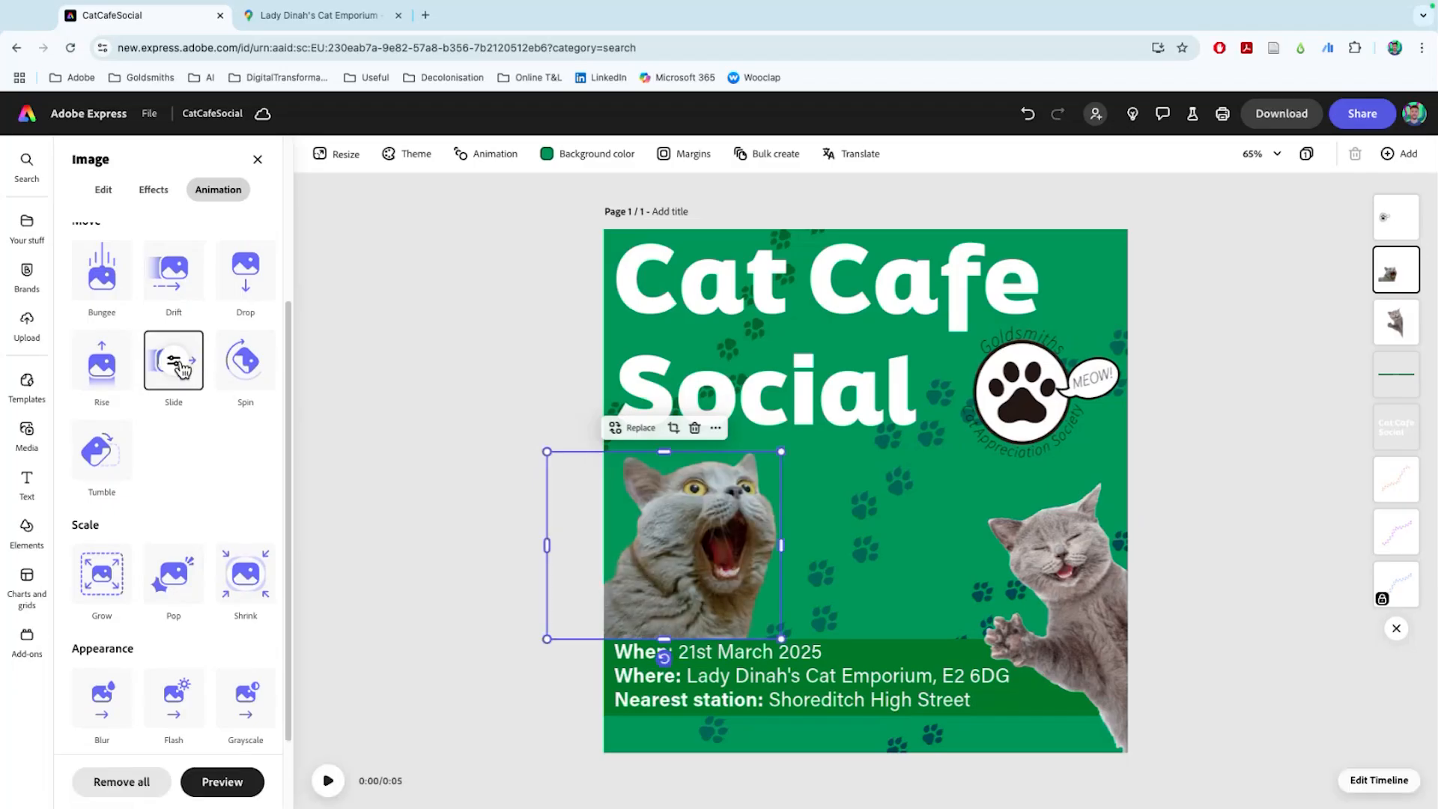
Set the open-mouthed cat's Slide animation to a 1.01 s duration and the Soft personality, comparing it with Energetic
click(179, 365)
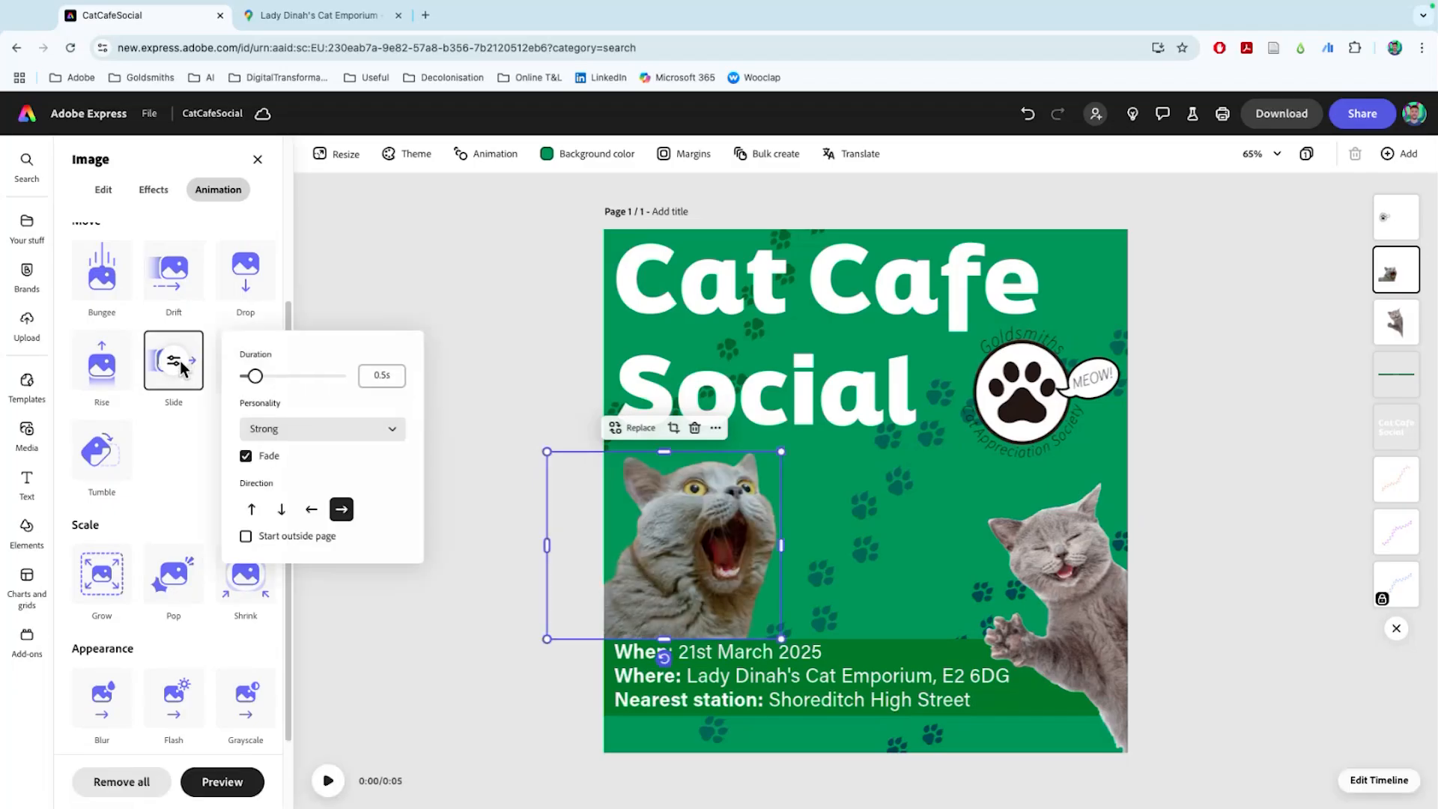
drag(257, 378, 272, 385)
click(314, 428)
click(298, 468)
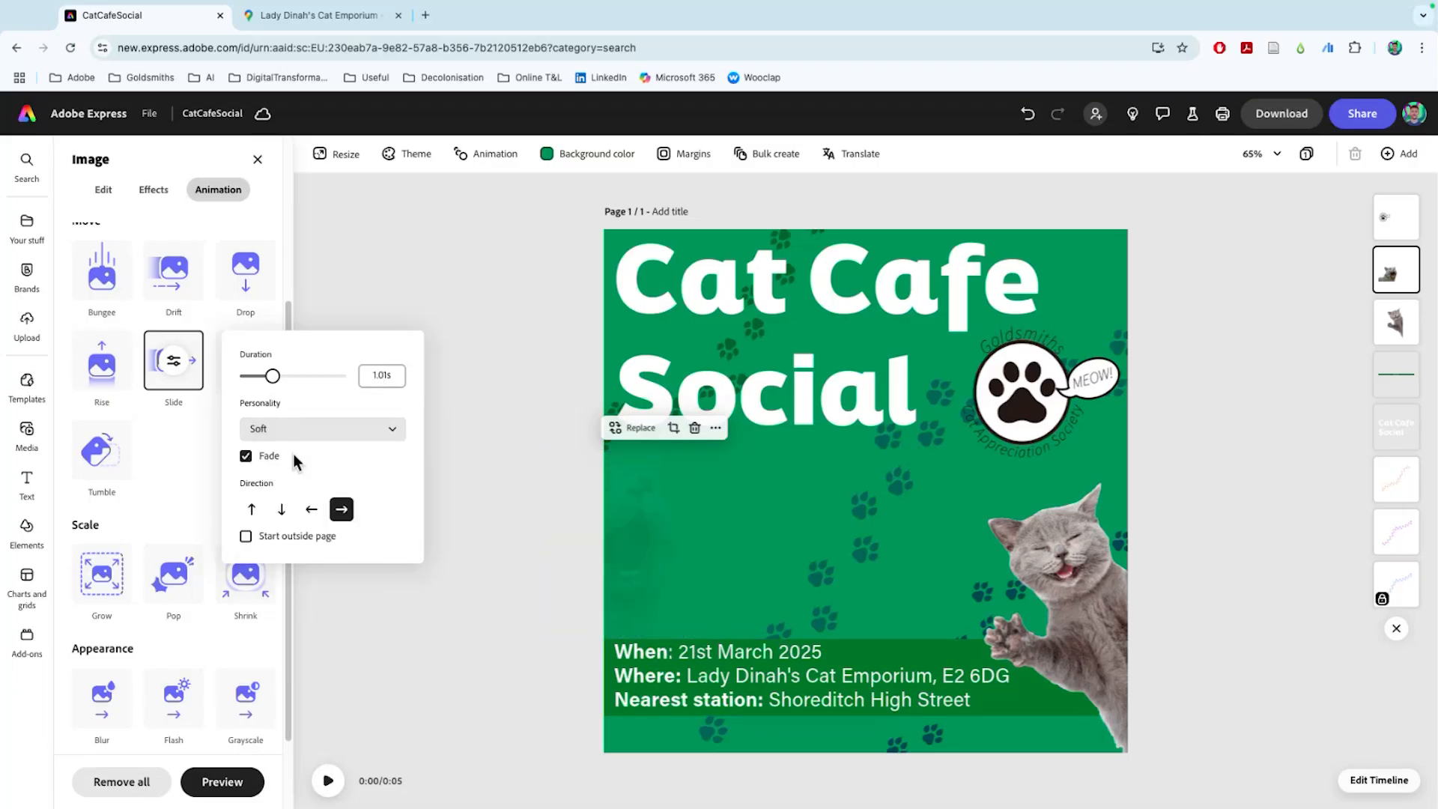
click(298, 434)
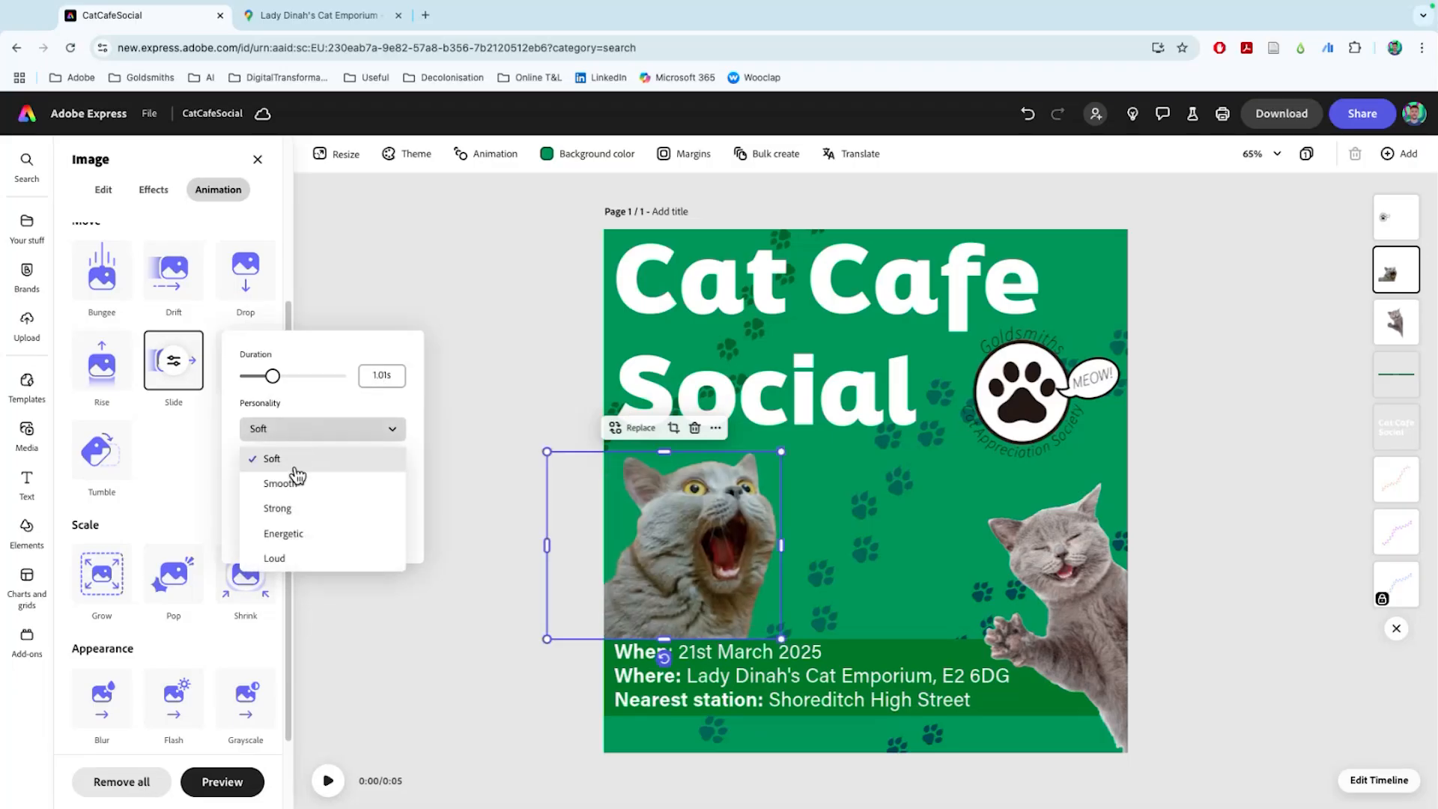
click(306, 537)
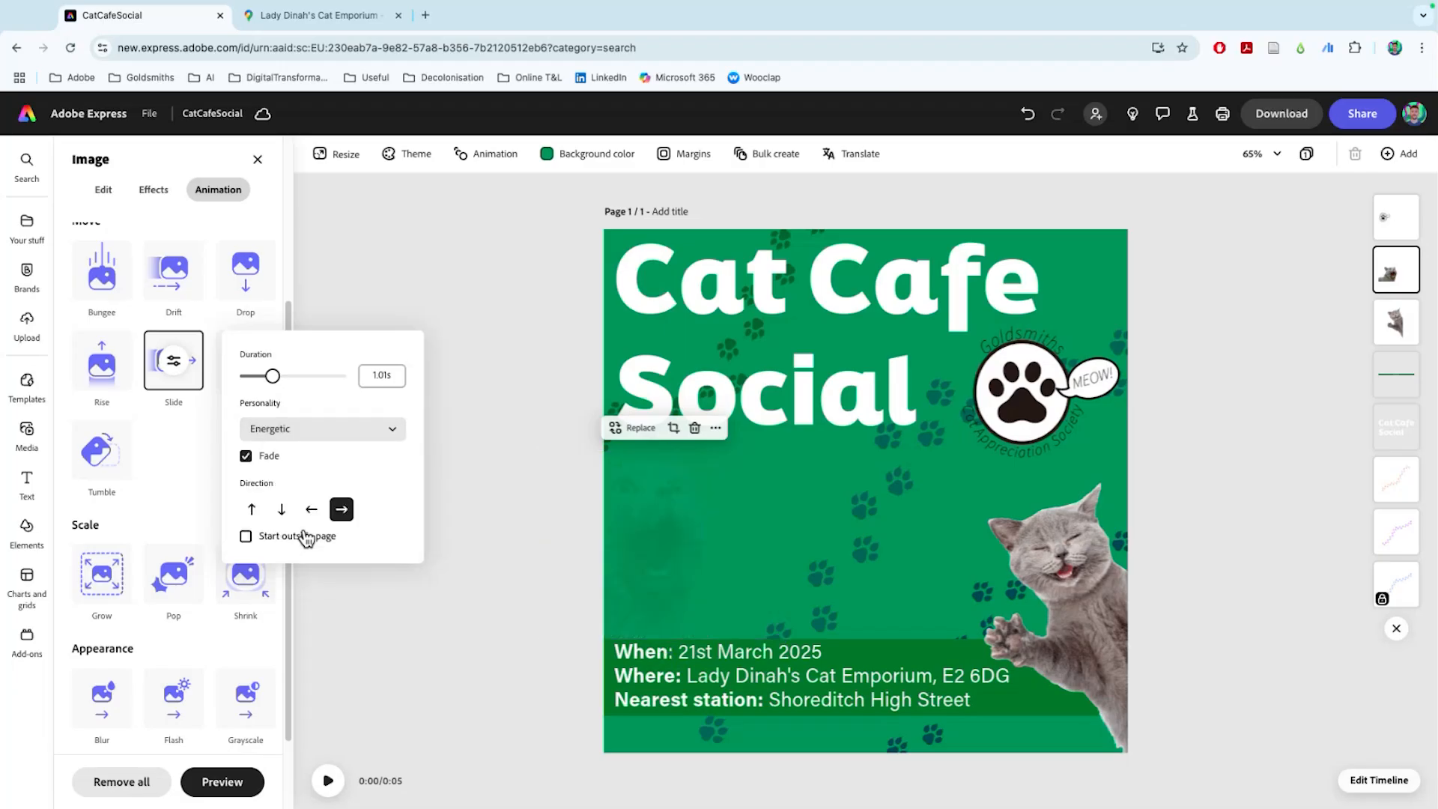
click(285, 431)
click(289, 460)
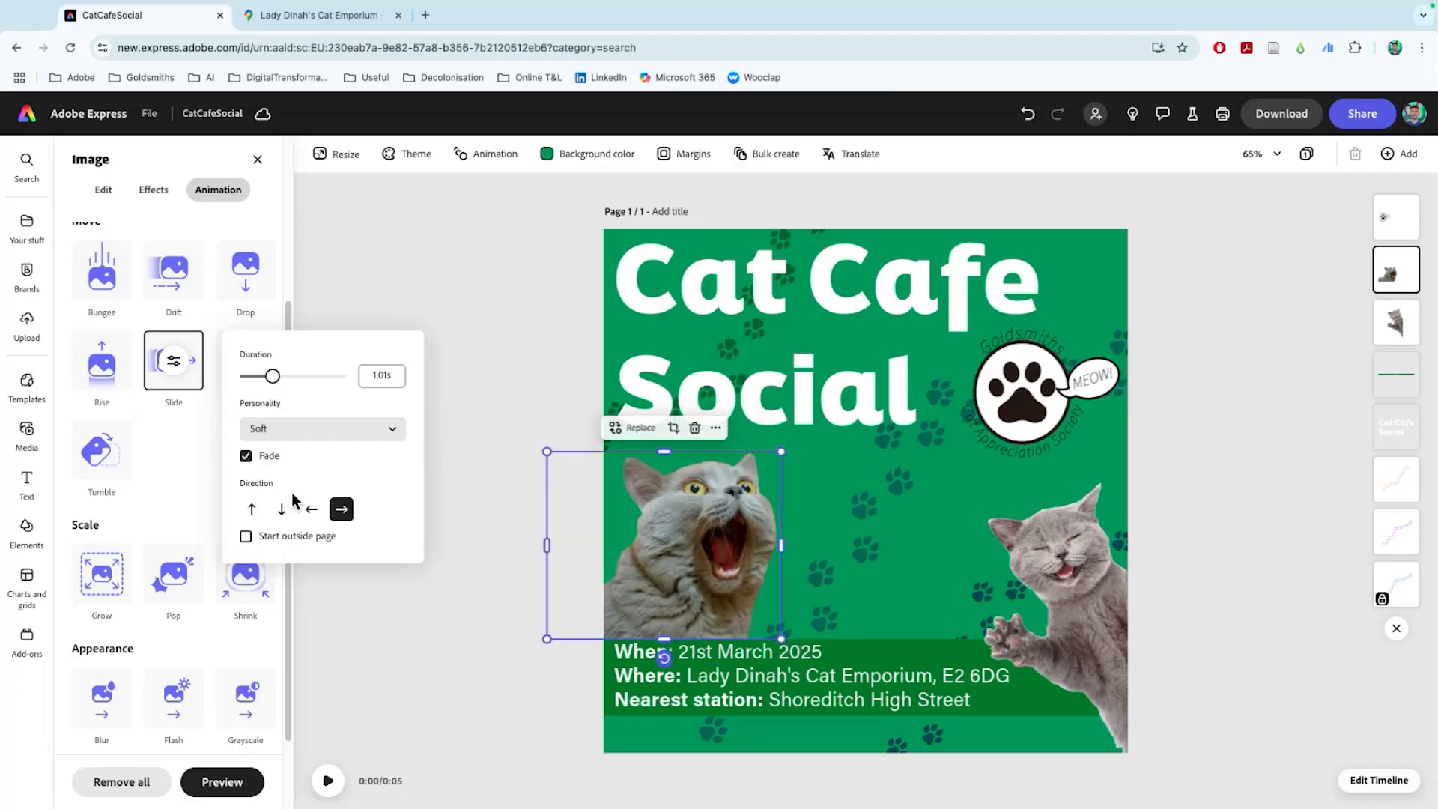
click(286, 544)
click(195, 462)
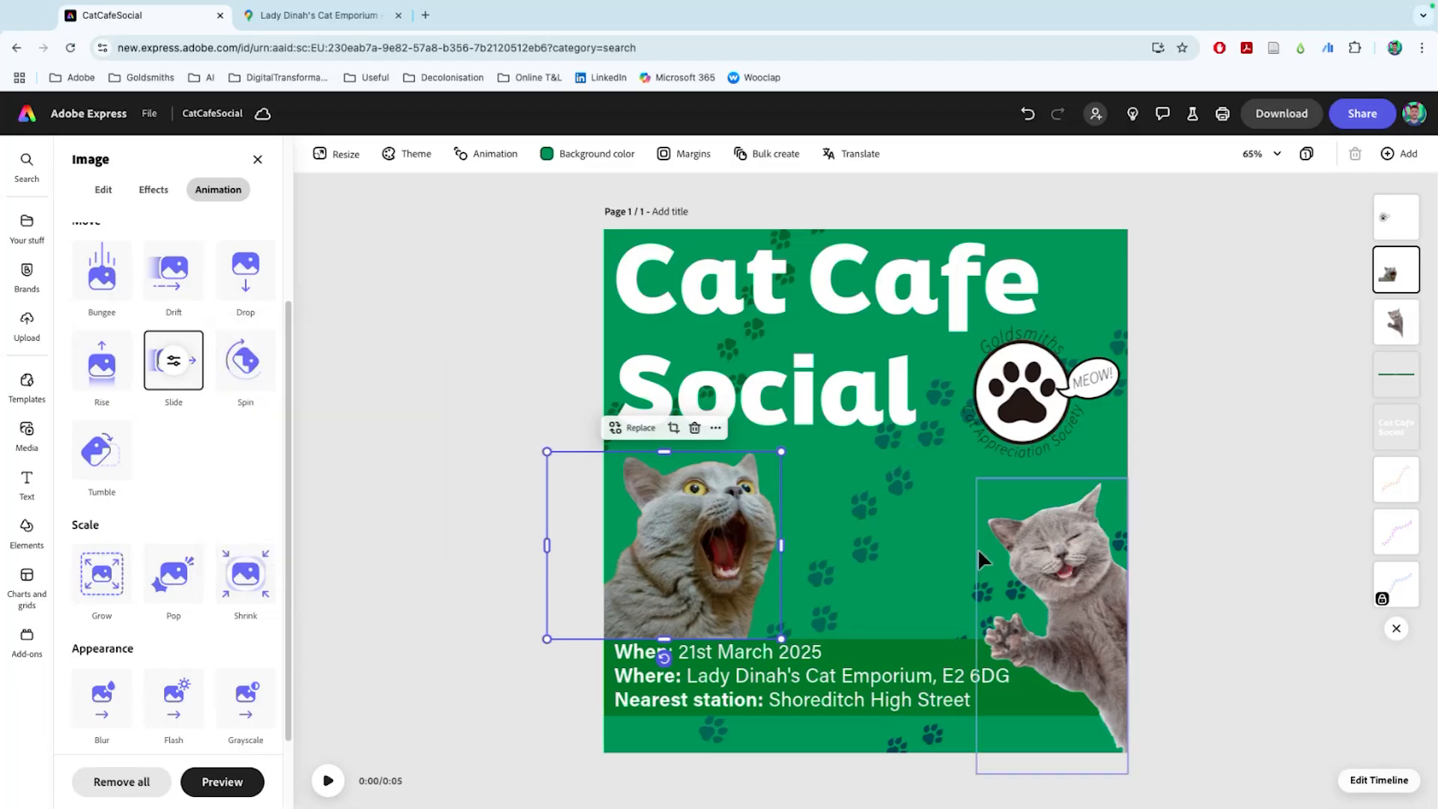
Apply the Slide entrance animation to the laughing cat cutout and set its direction to leftward
click(1064, 591)
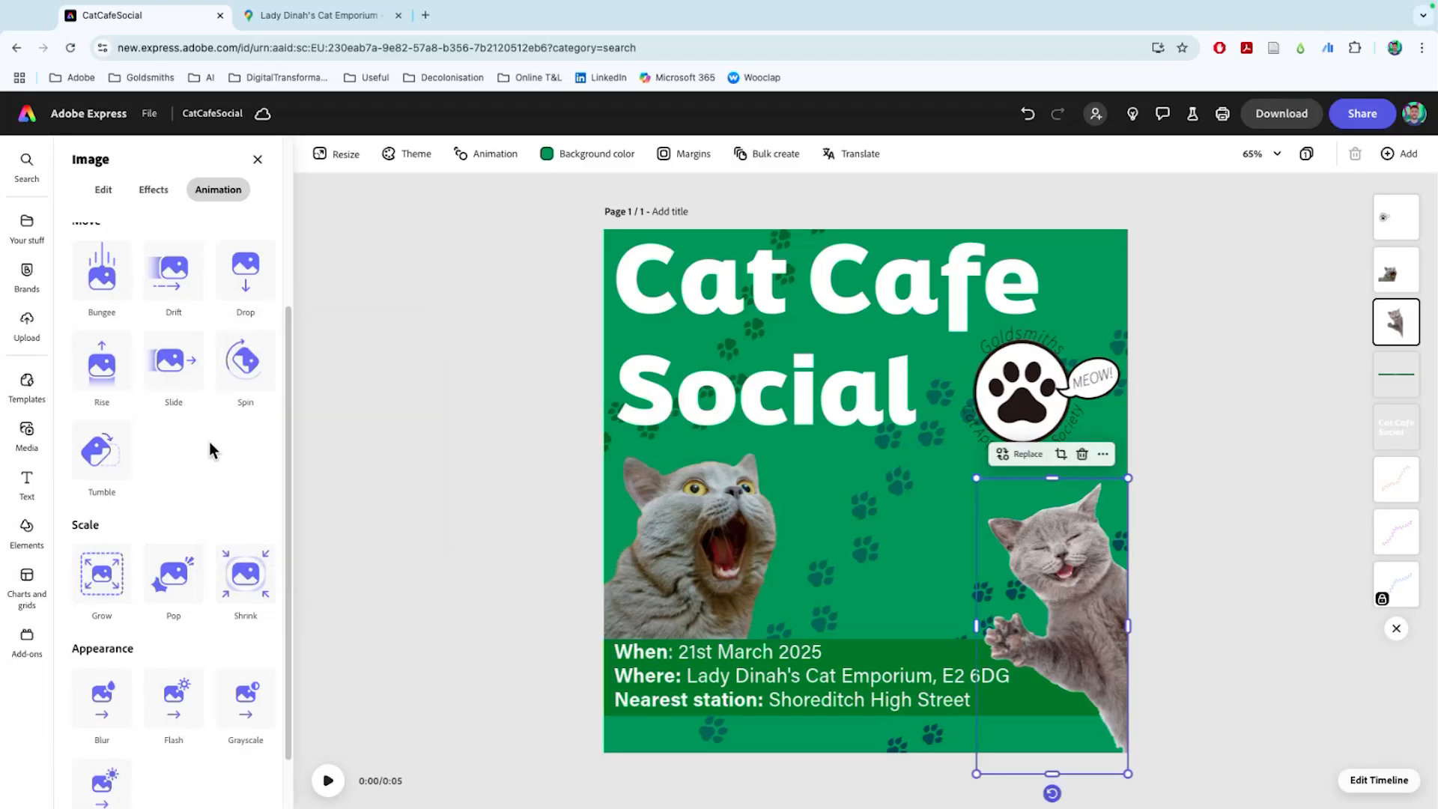
scroll(209, 450, up, 3)
click(172, 613)
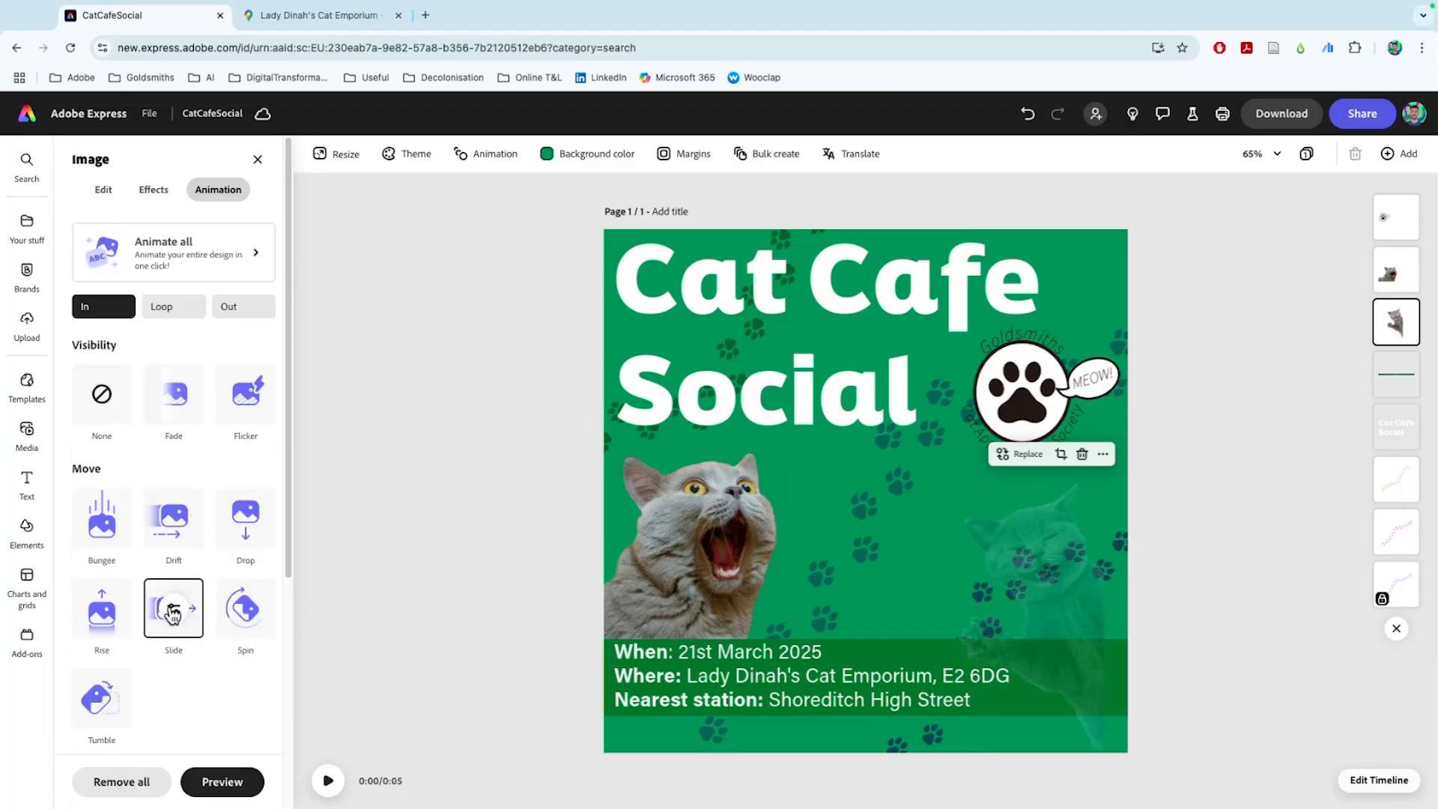
click(174, 612)
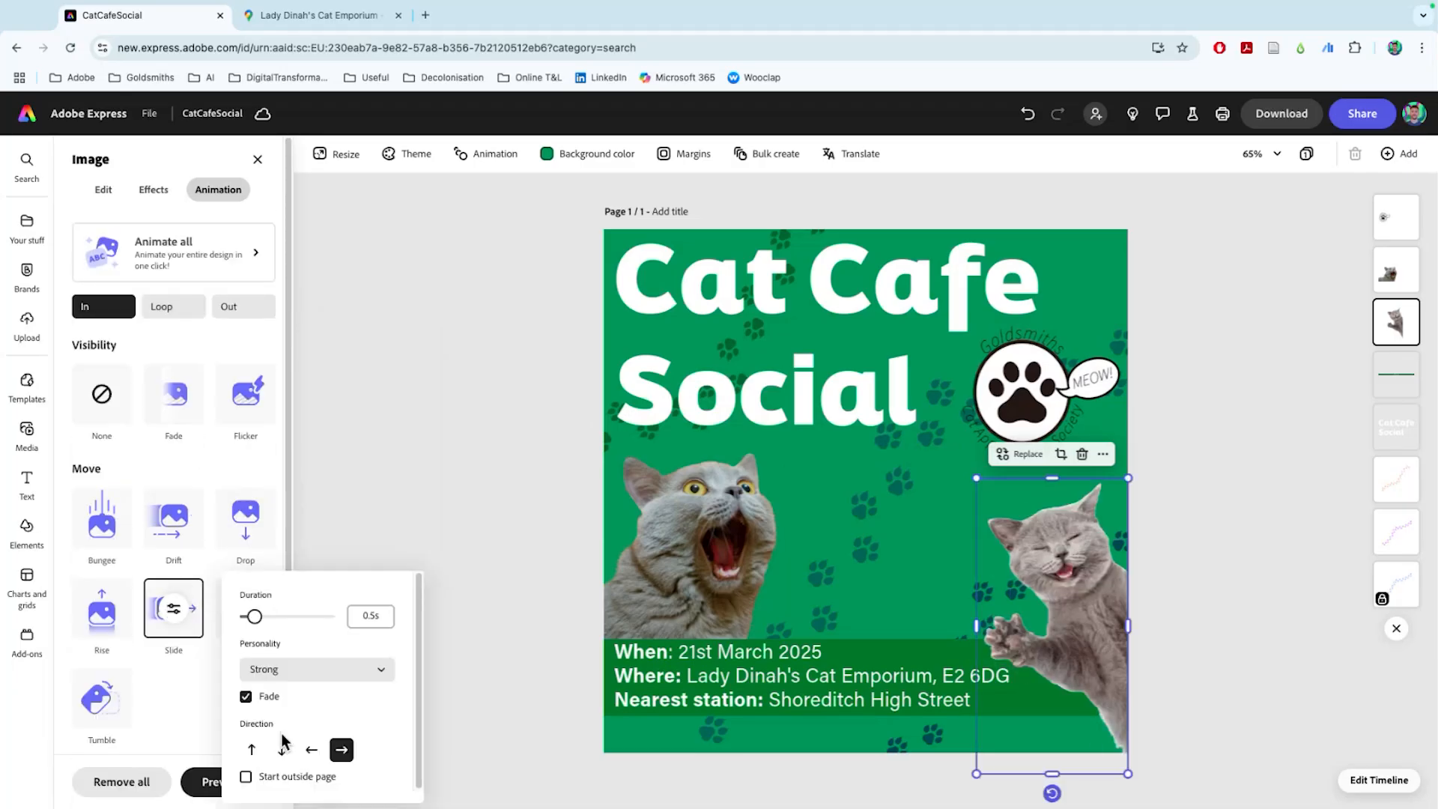
click(311, 749)
Set the laughing cat's Slide animation to the Soft personality with a duration of 1 s
click(314, 669)
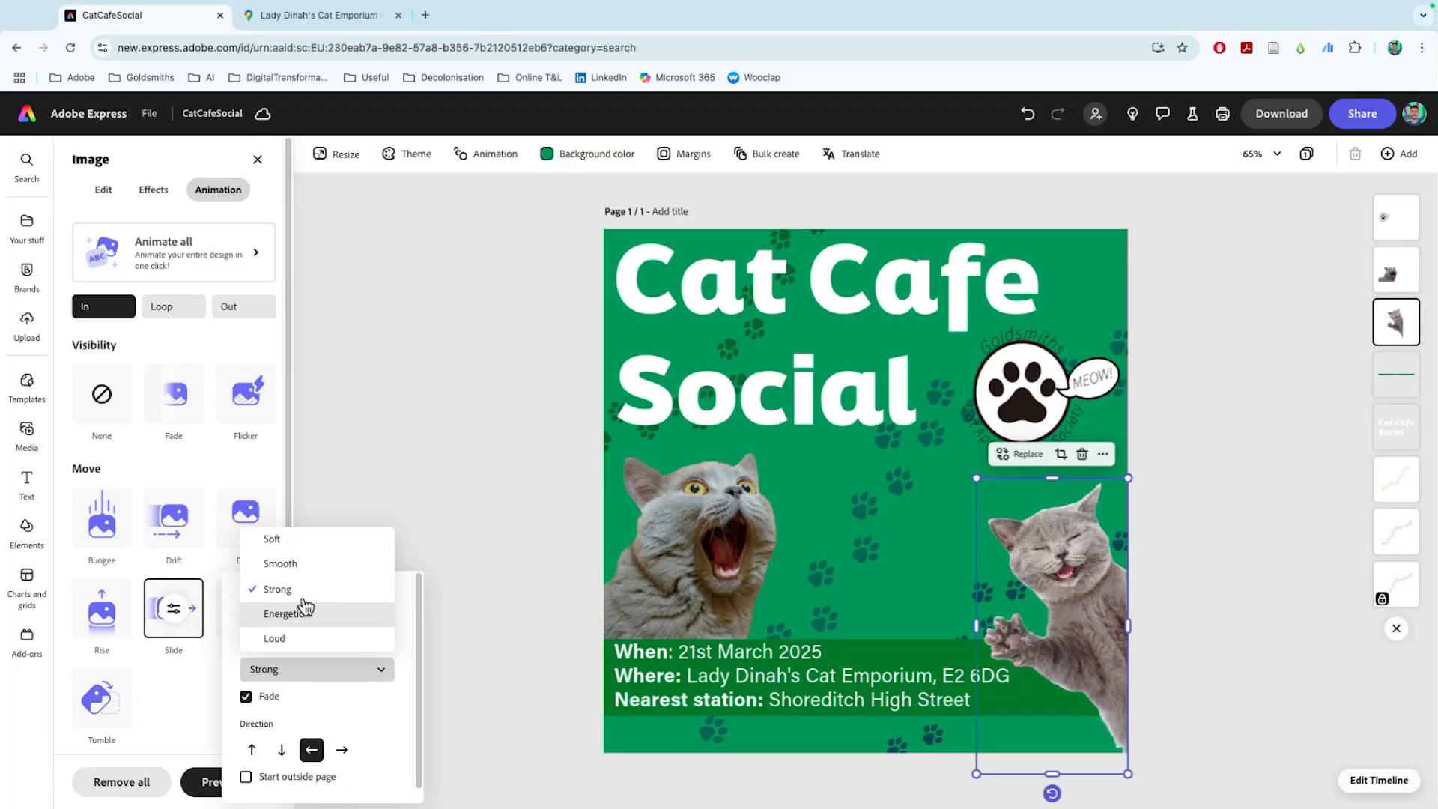
click(298, 541)
click(374, 616)
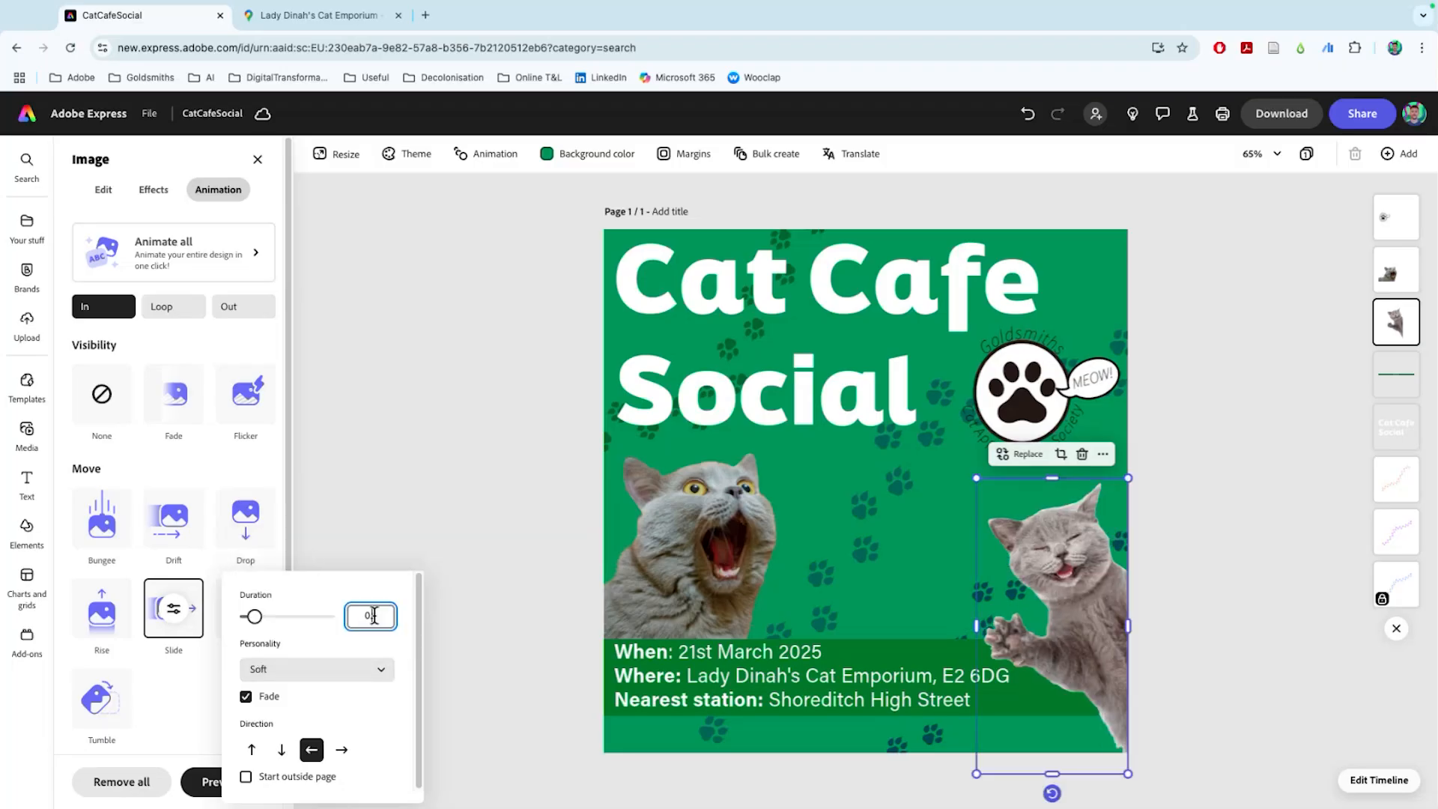
text(1)
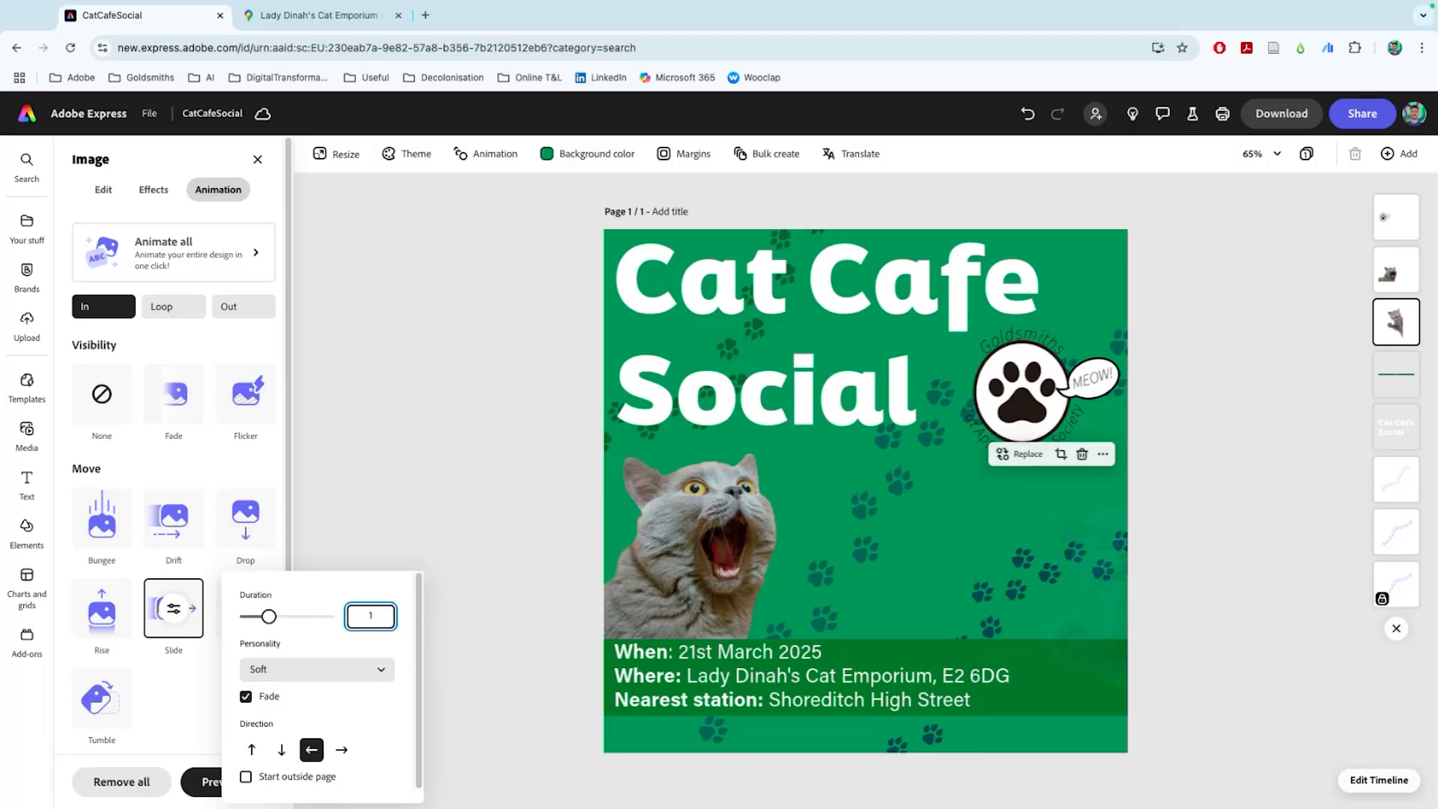
click(542, 435)
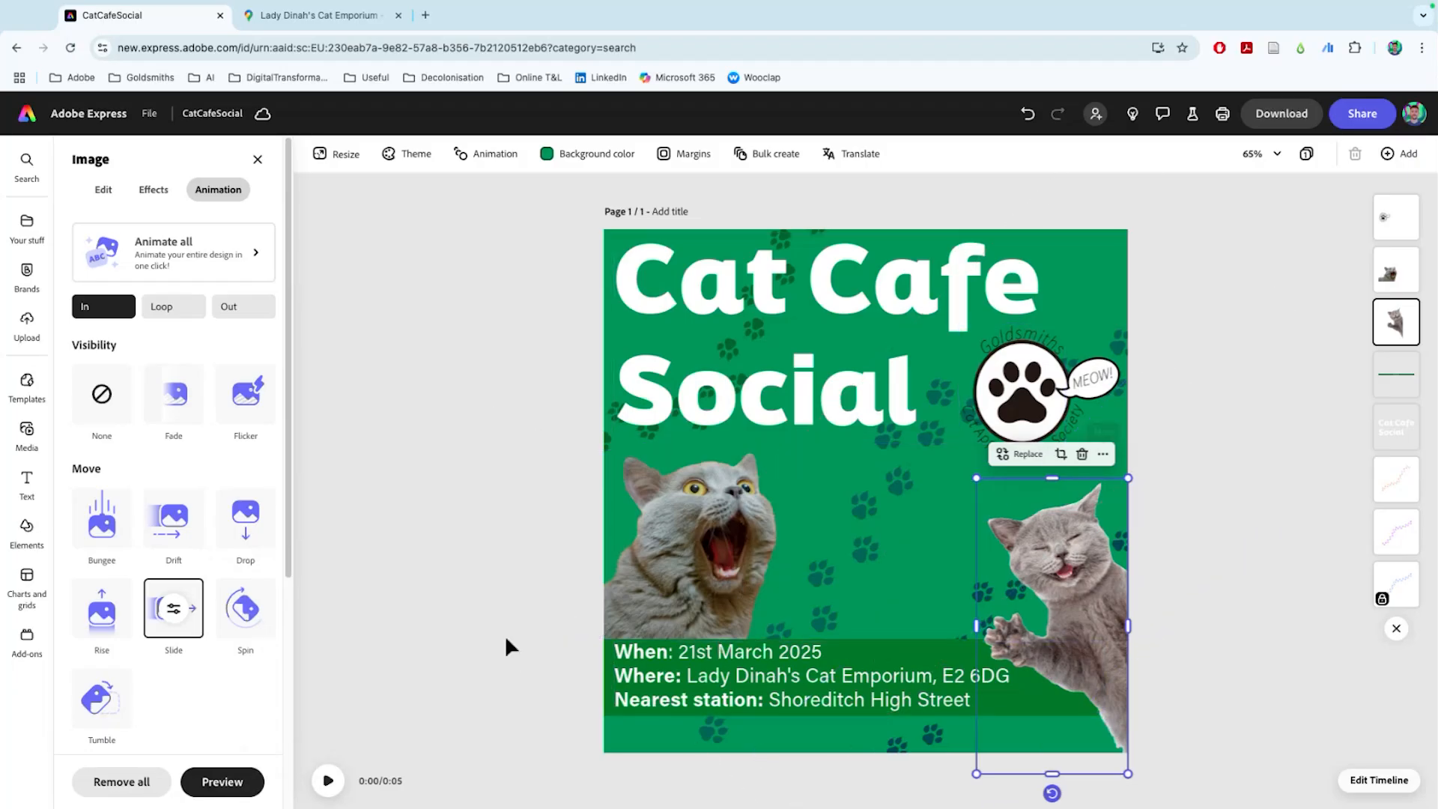
Preview the animated post and open the timeline to inspect the layer timing of both cat cutouts
click(331, 781)
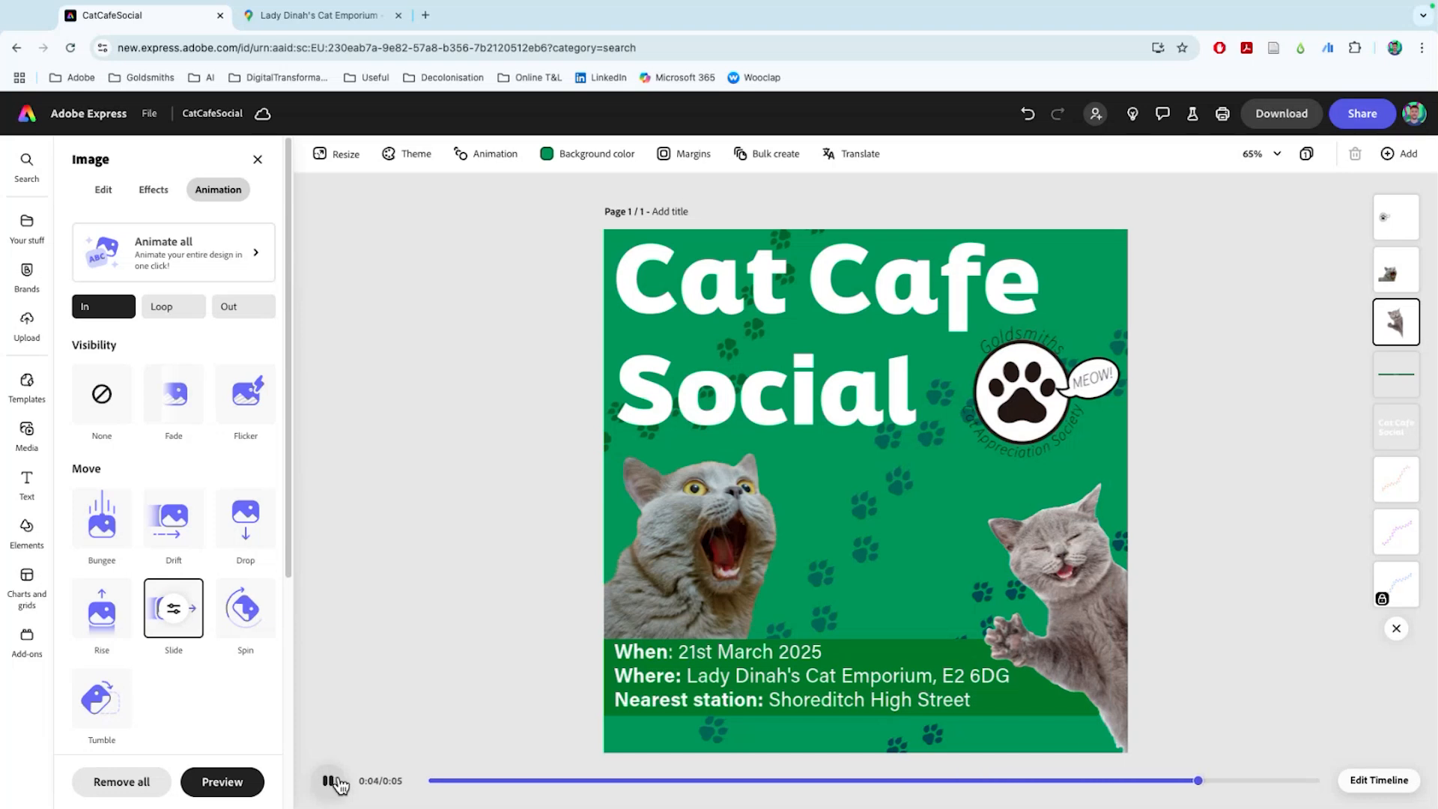
click(1399, 782)
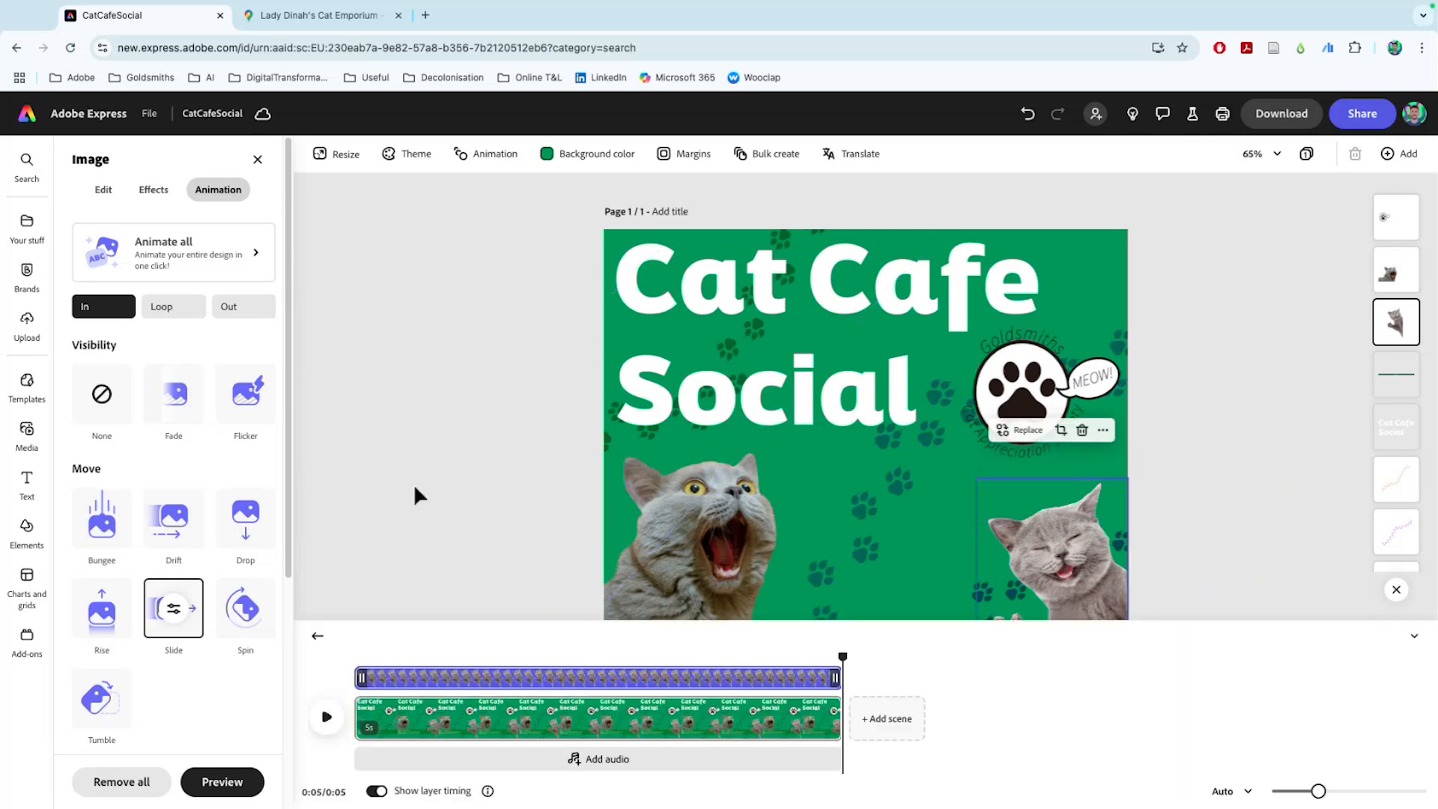
click(749, 547)
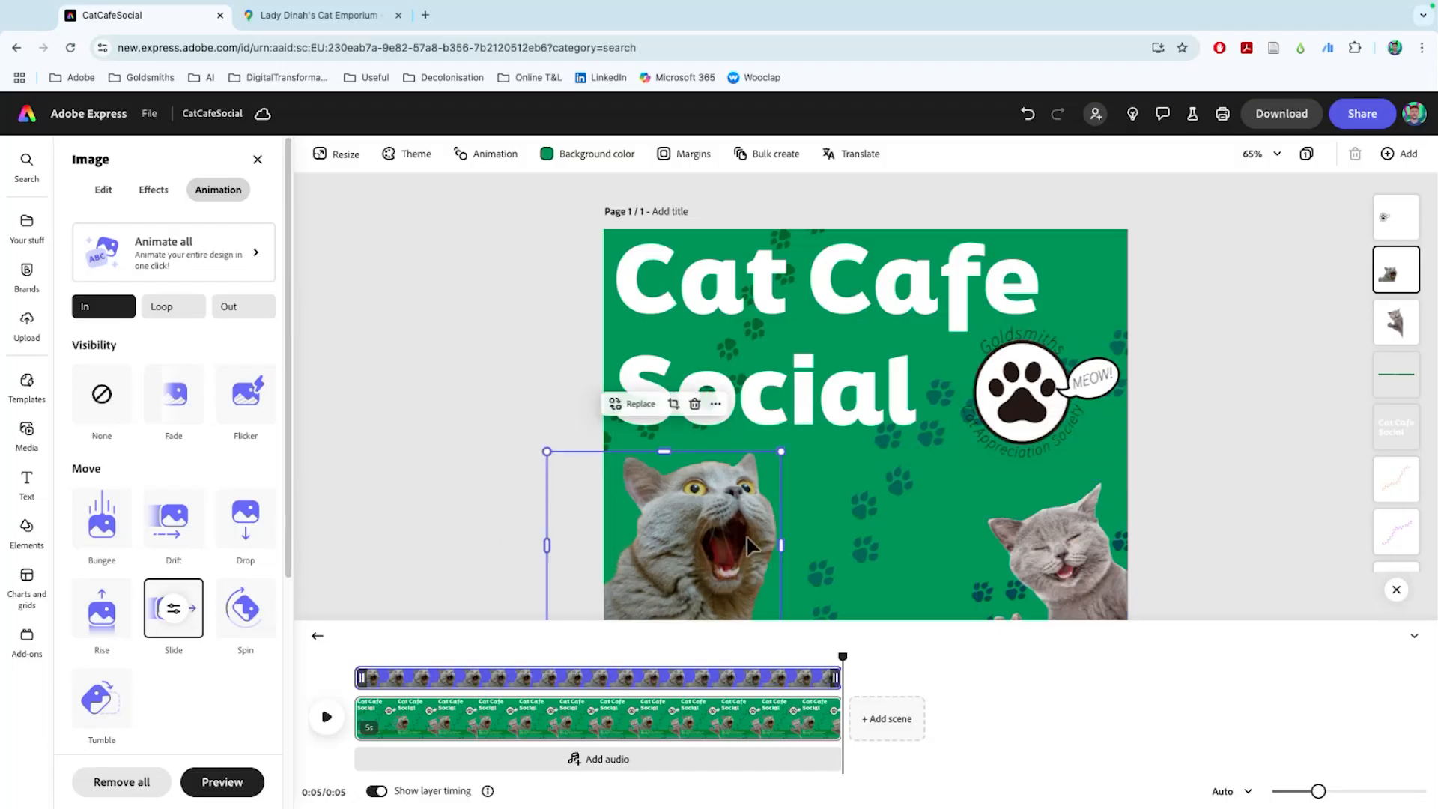
click(1059, 528)
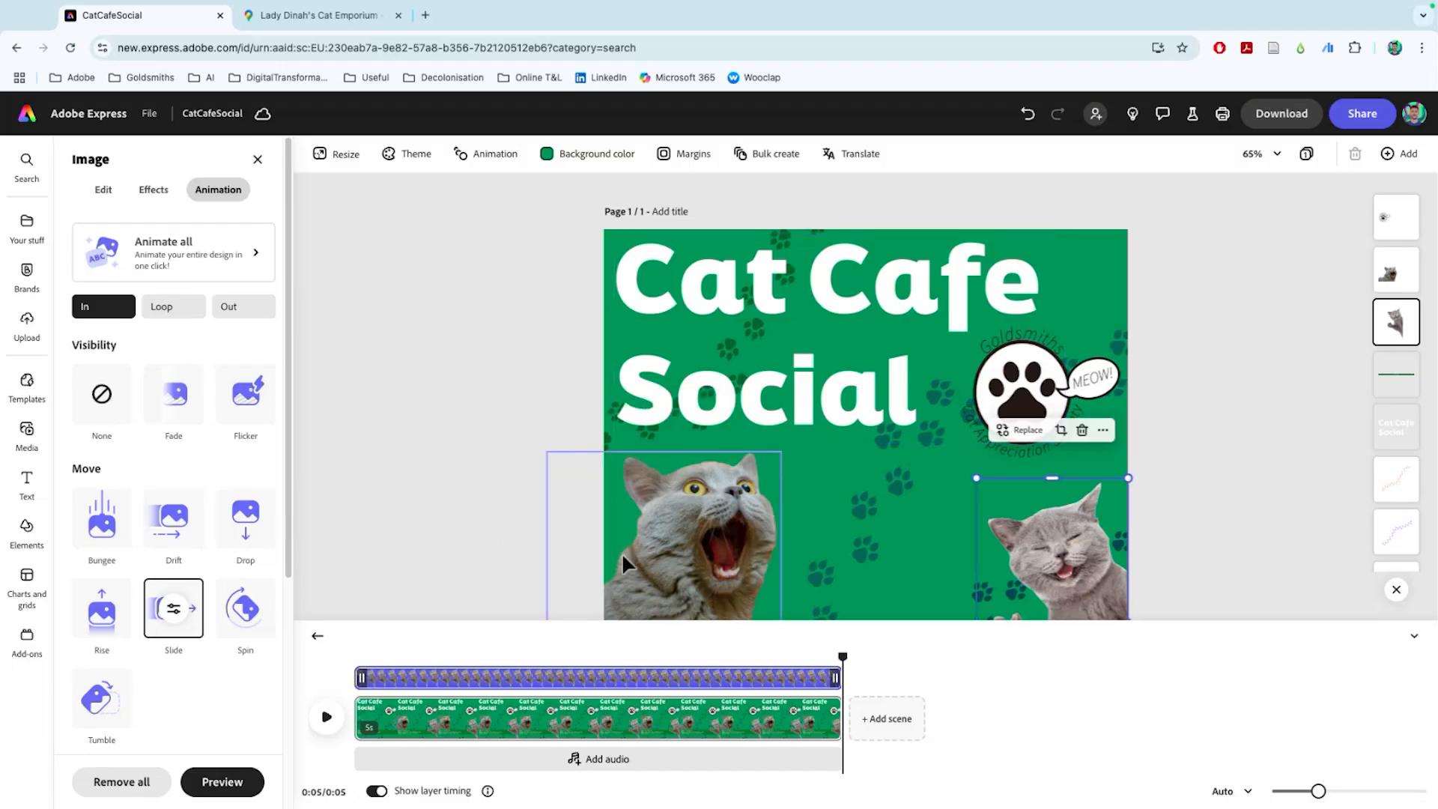
click(639, 539)
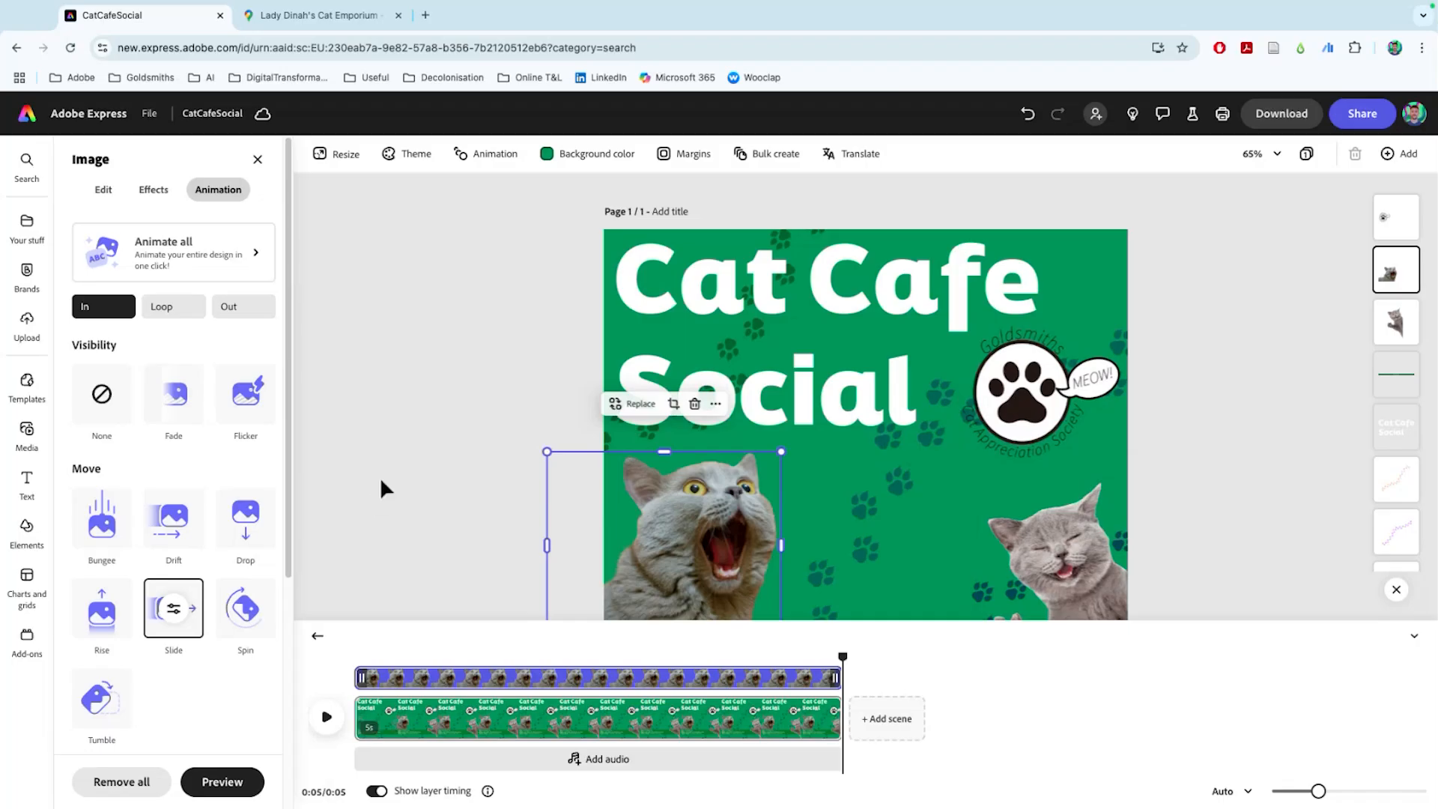
click(460, 433)
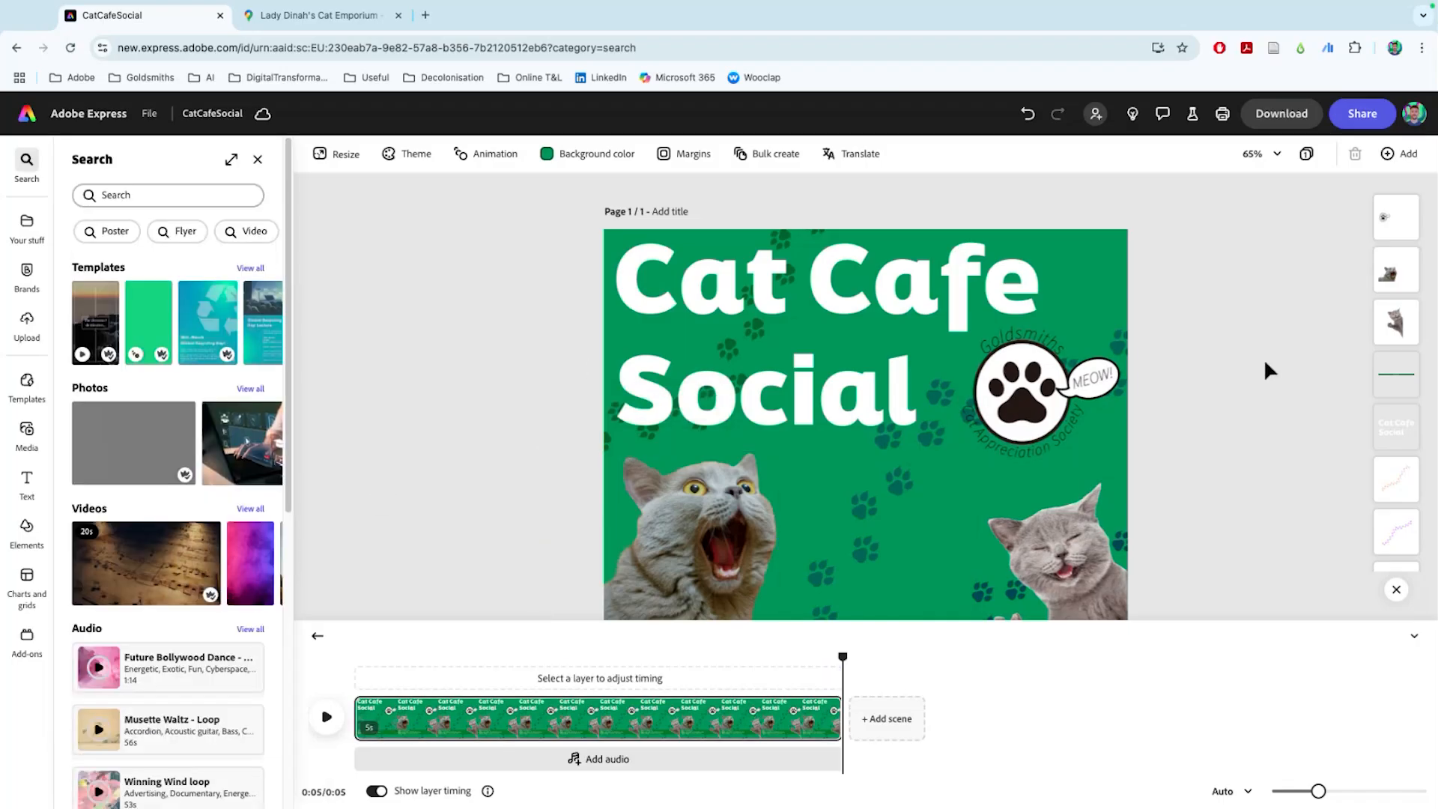
Extend the scene's duration to 10 s on the timeline
click(1278, 164)
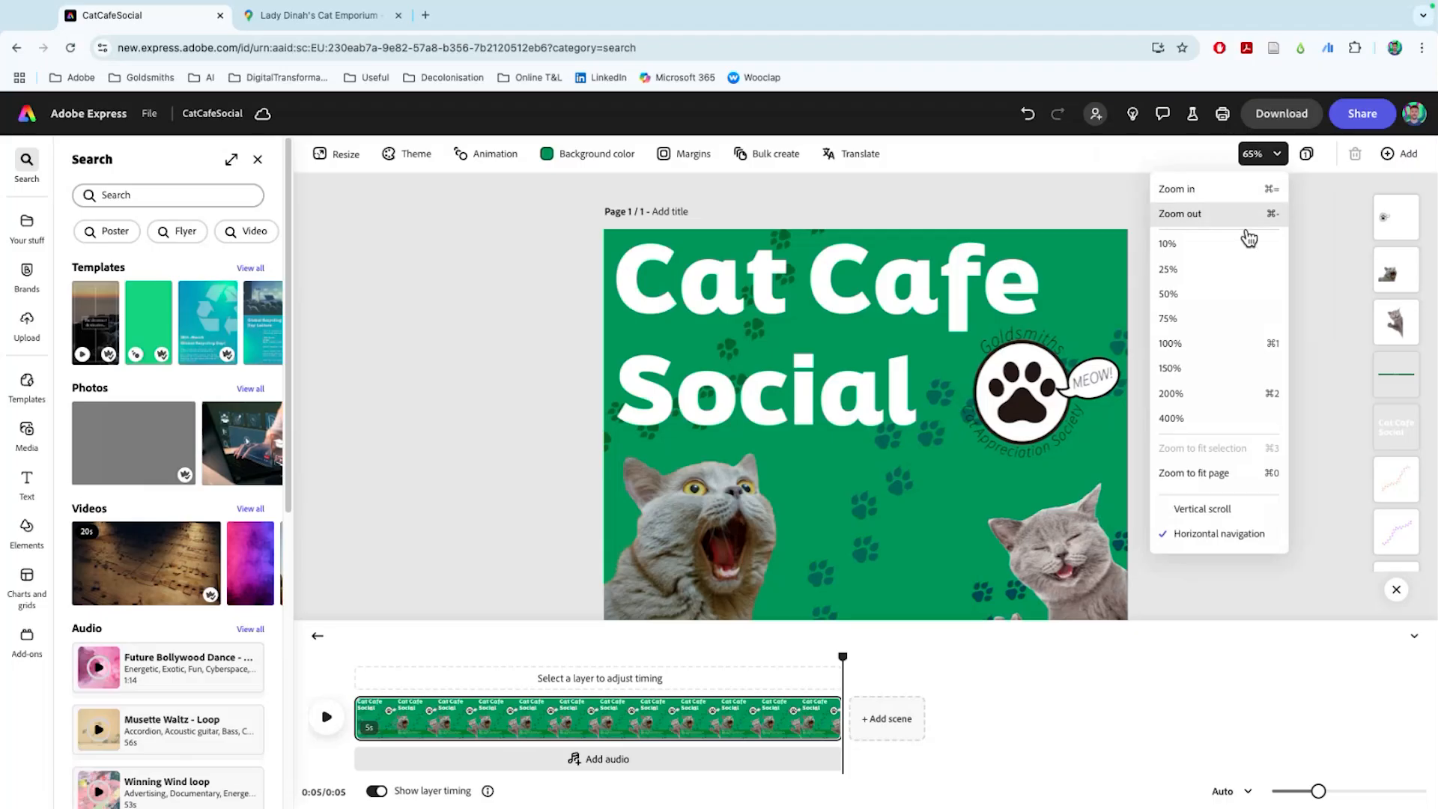
click(1204, 298)
mouse_move(833, 715)
drag(837, 721, 1331, 697)
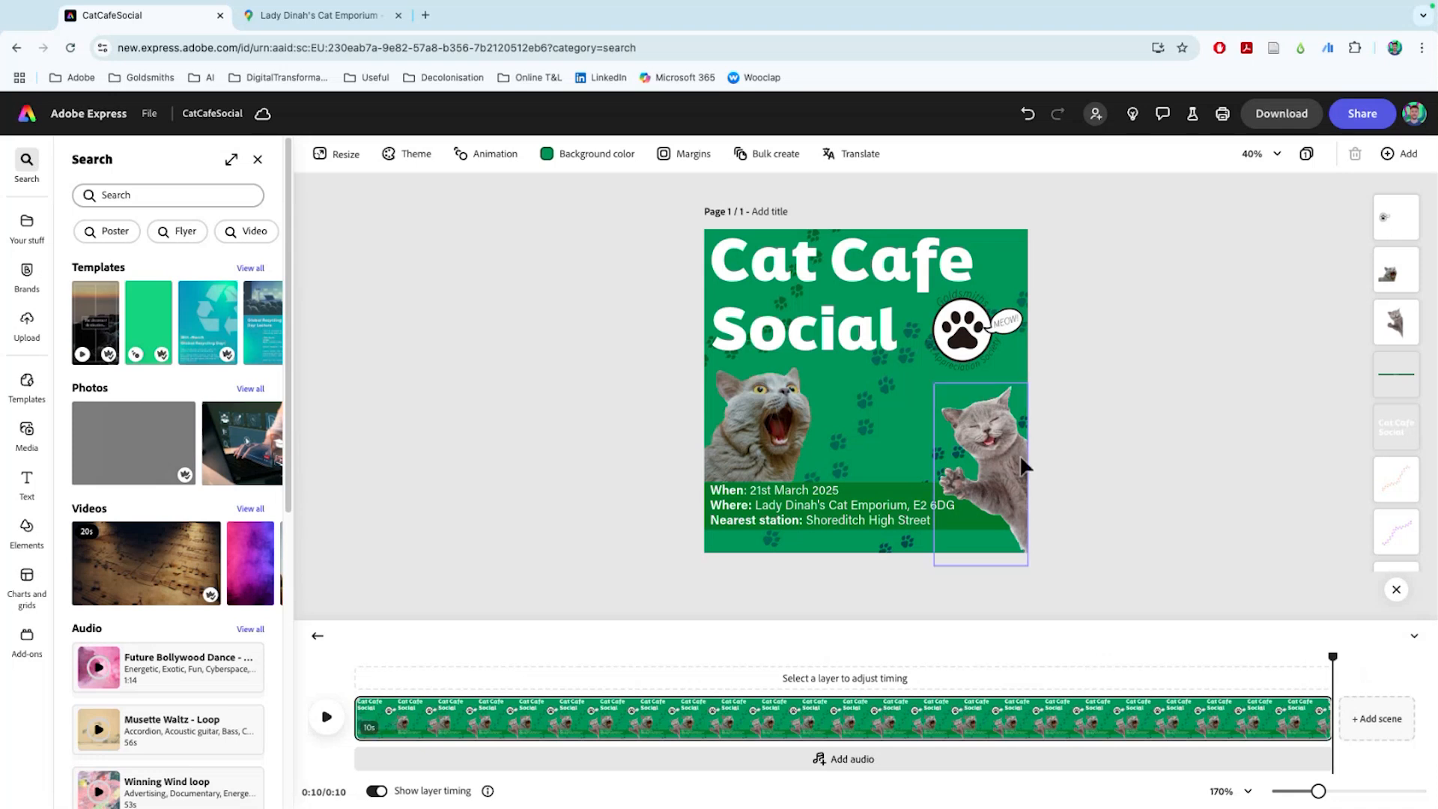
Try shortening the open-mouthed cat's layer timing so that it ends at about 6 s
click(729, 398)
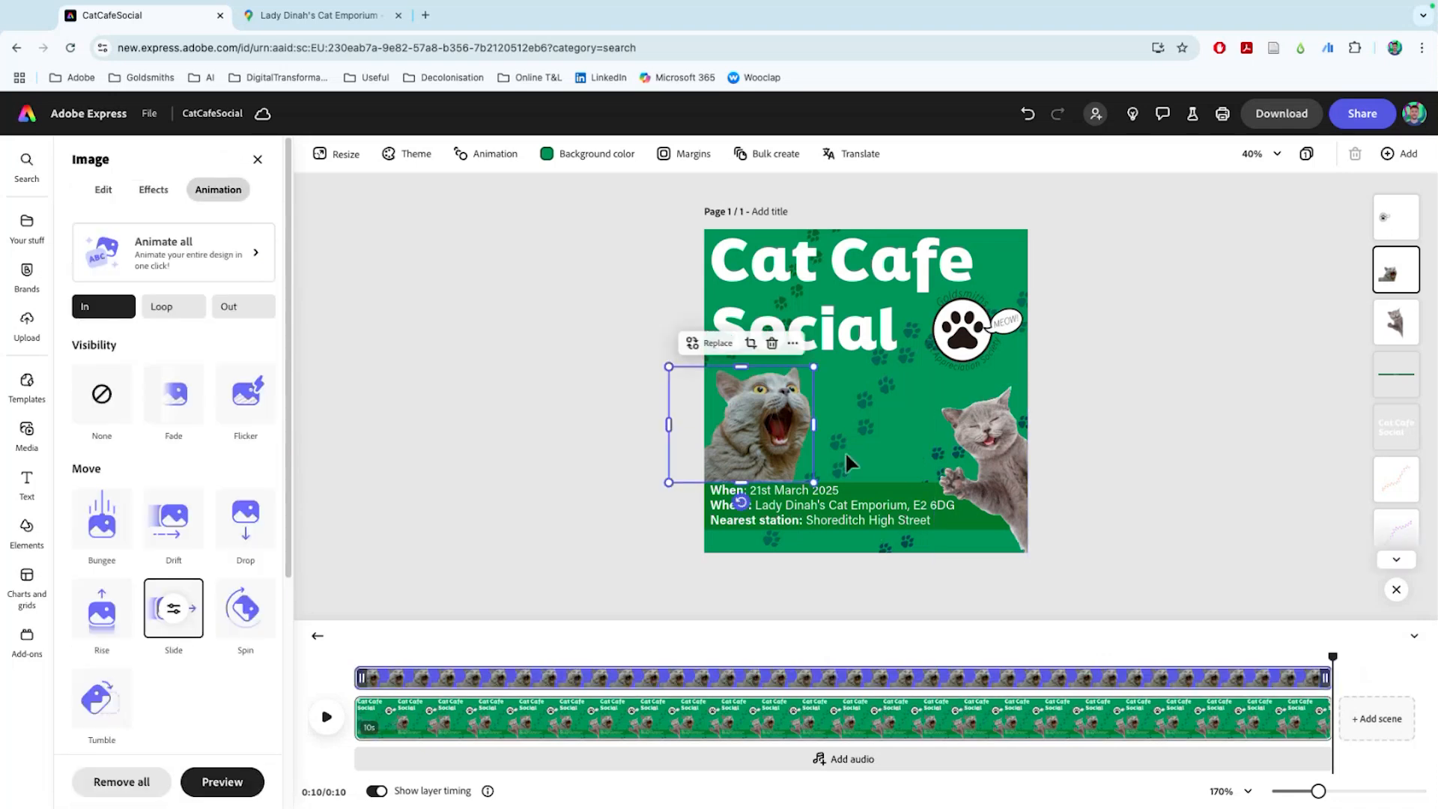
click(1006, 446)
click(749, 428)
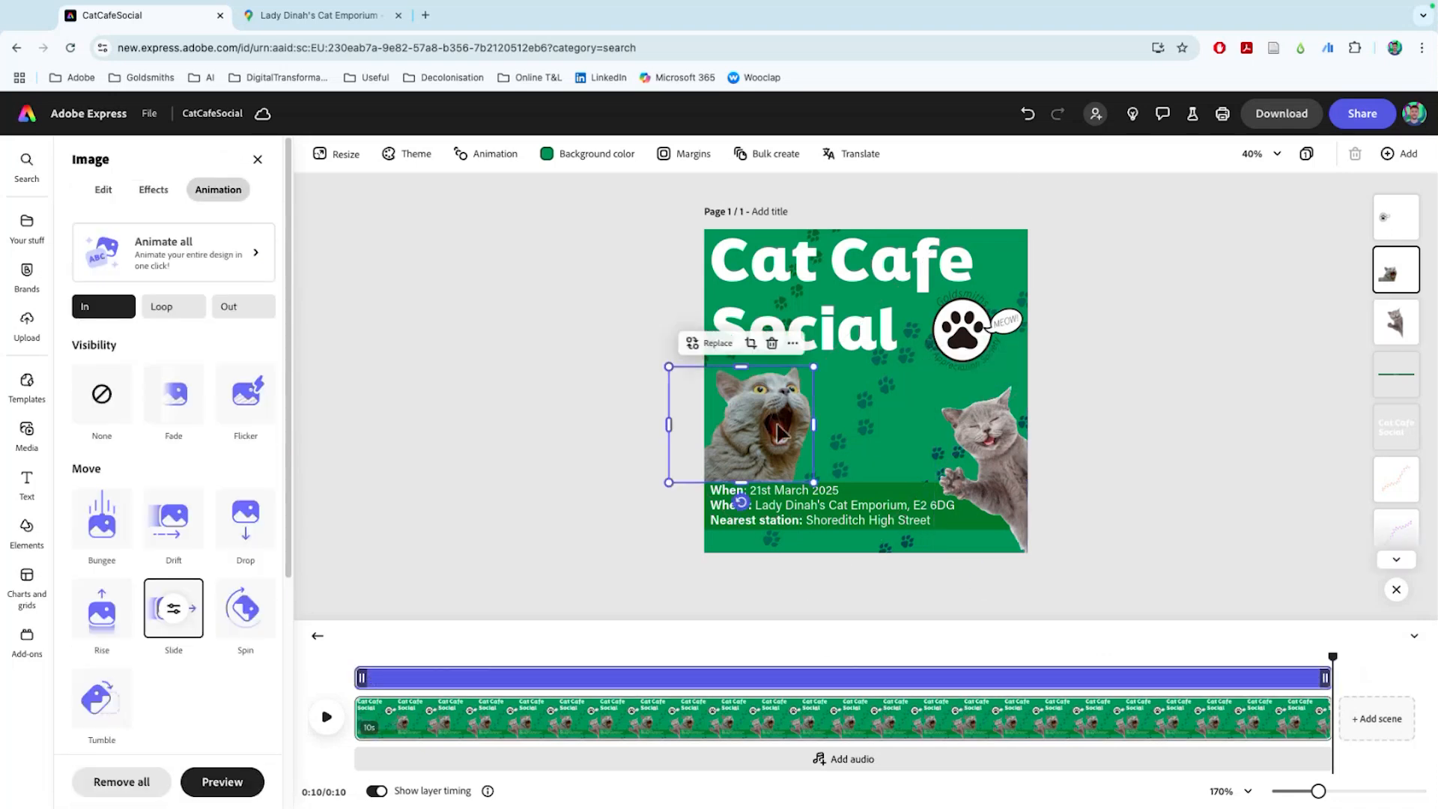
click(1015, 479)
click(797, 435)
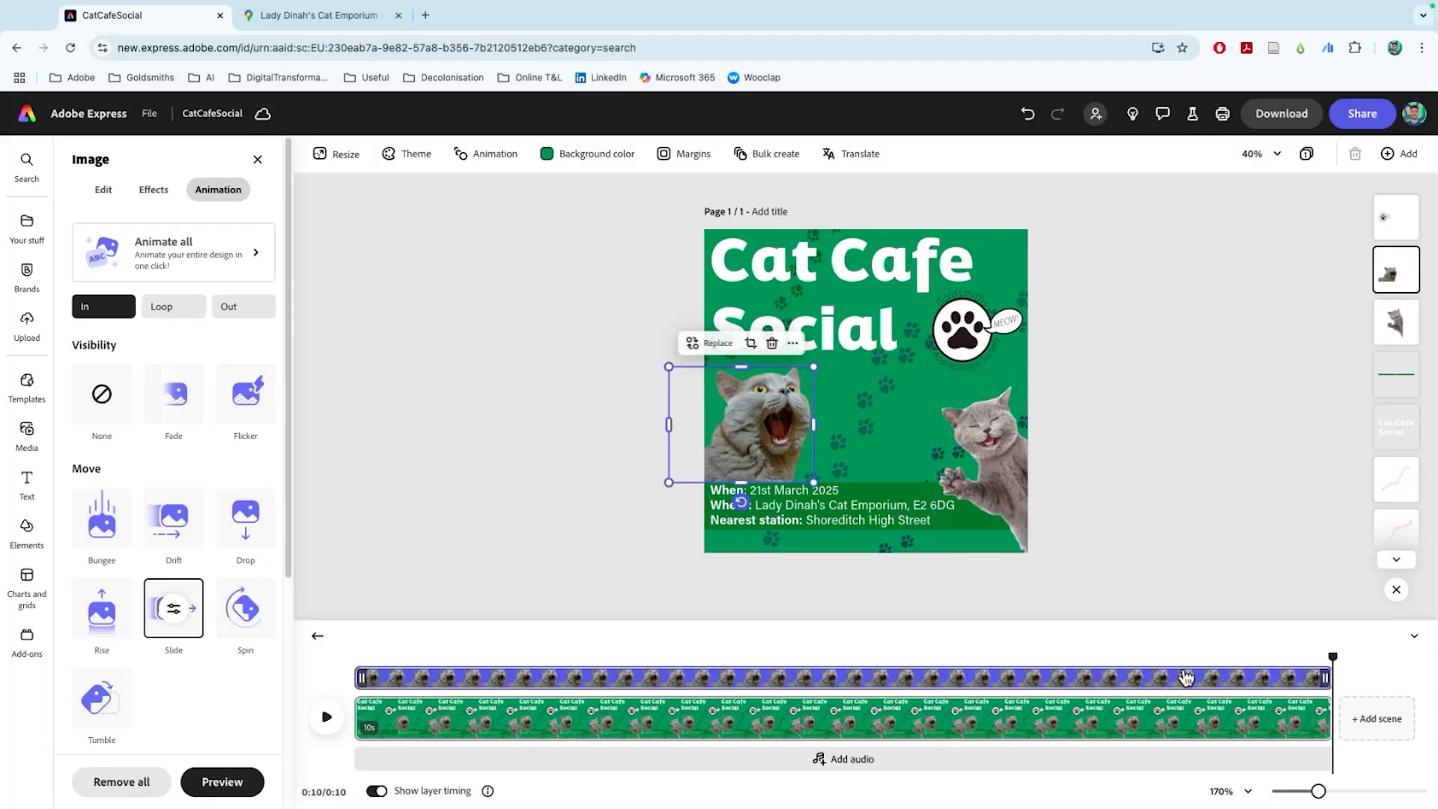
drag(1323, 669, 914, 669)
Check the trimmed open-mouthed cat against the page at 7 s, and undo the layer trim
click(946, 454)
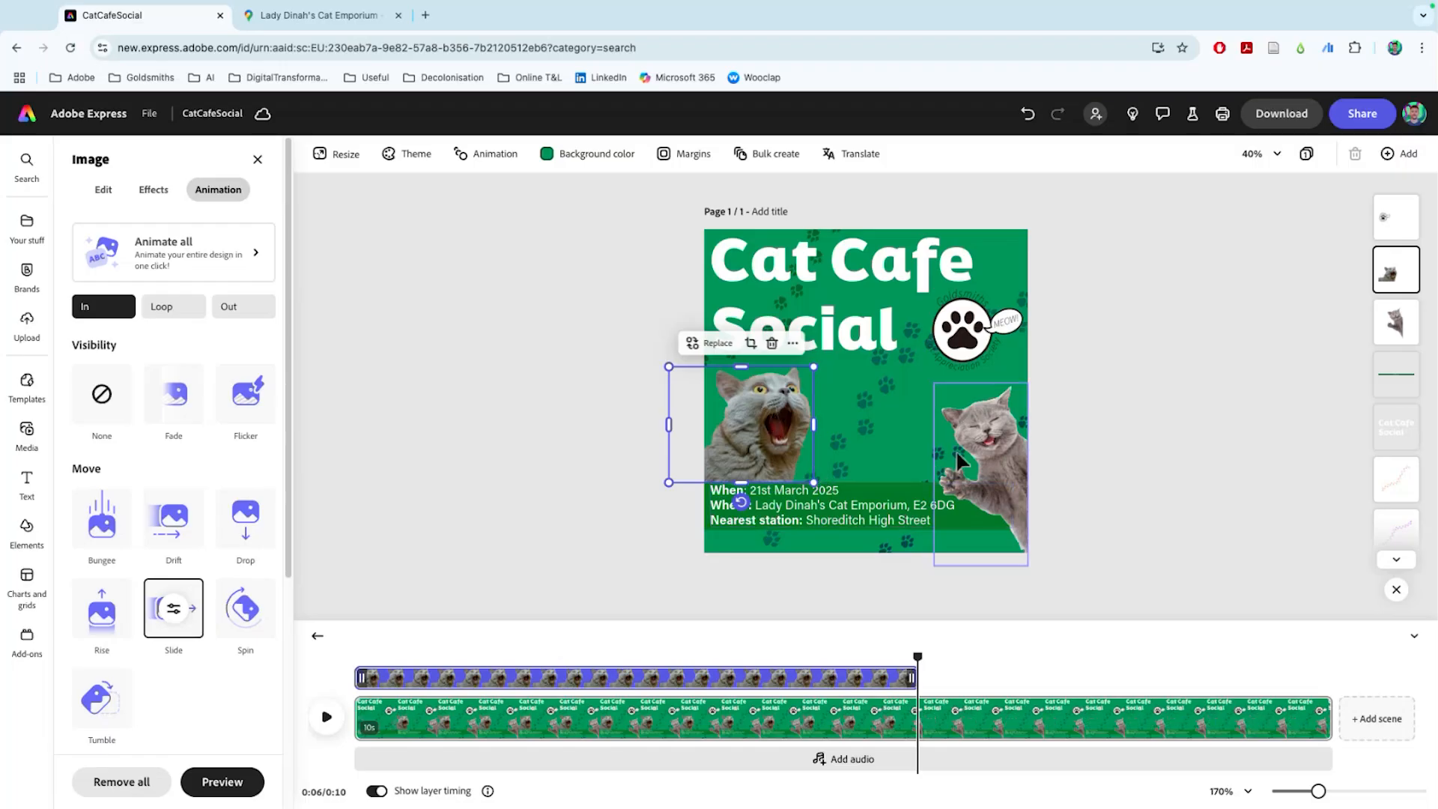
click(779, 420)
click(808, 335)
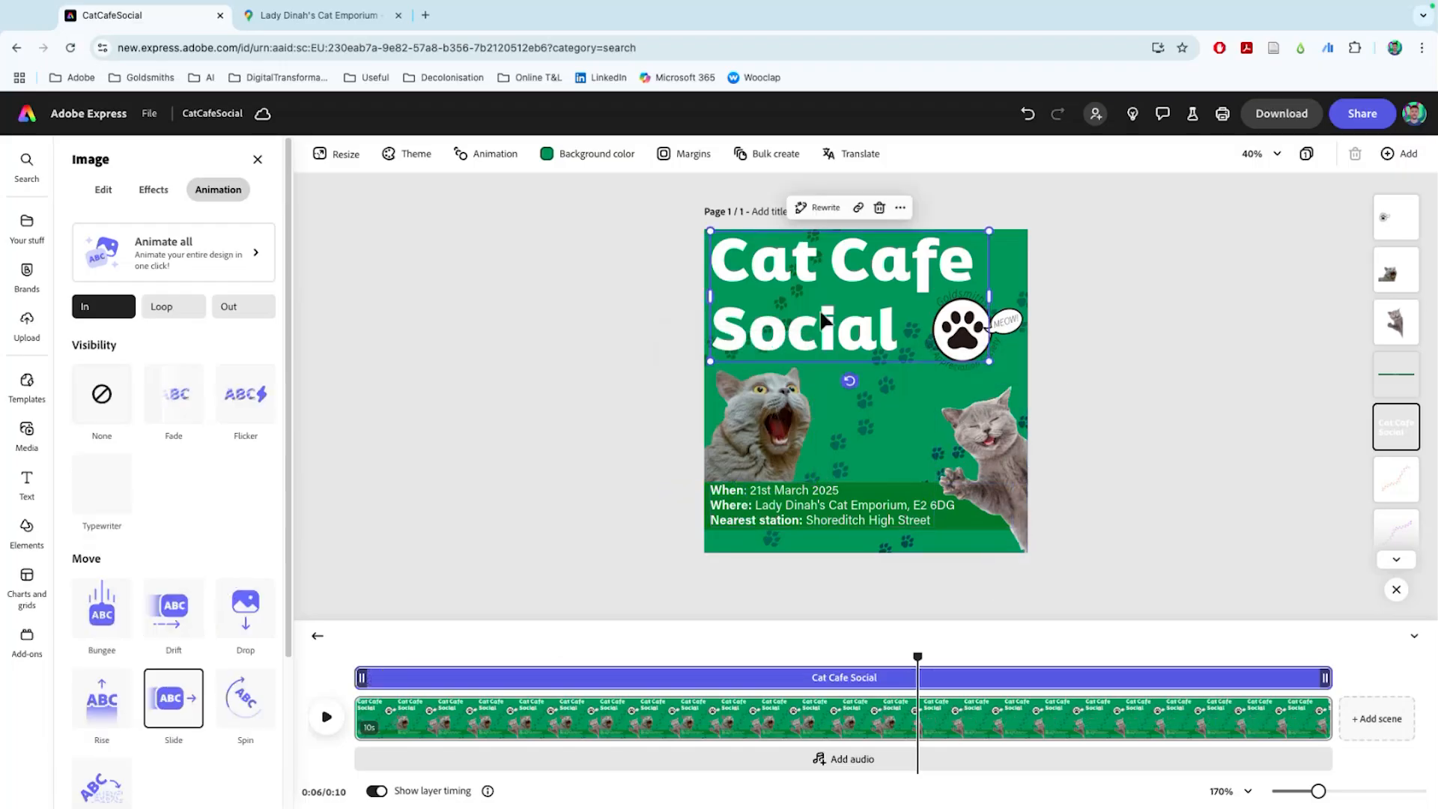
click(786, 450)
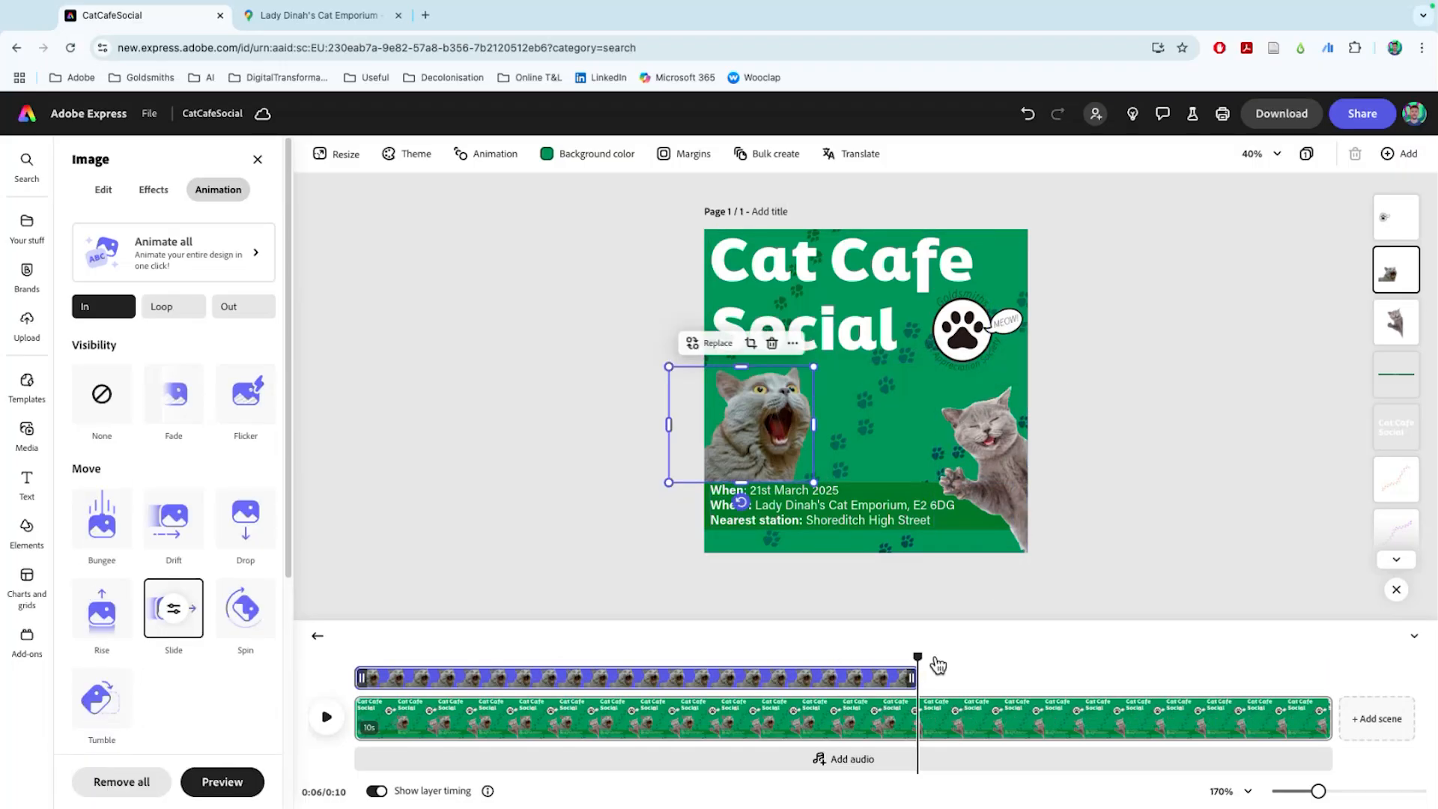
drag(918, 651, 1079, 615)
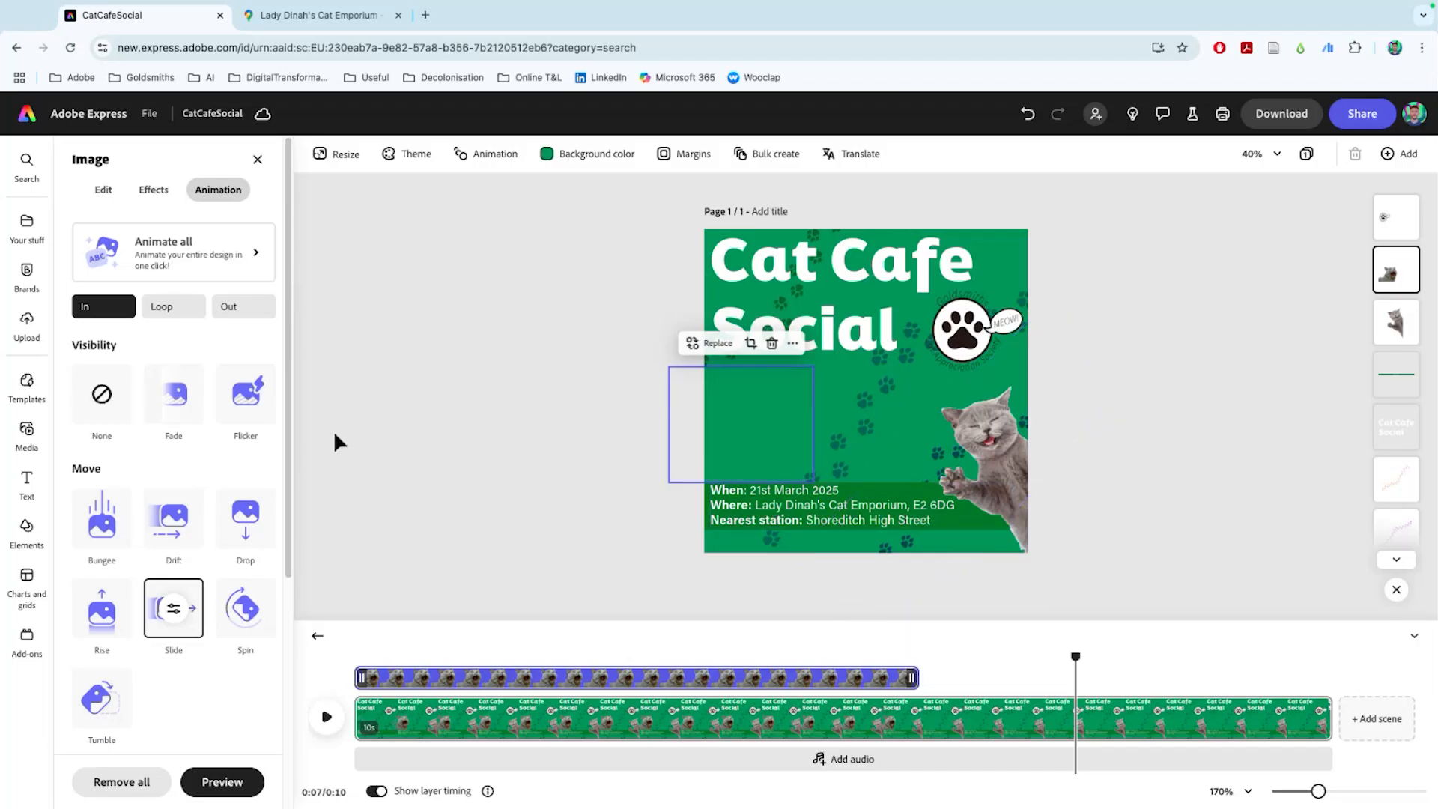
key(ctrl+z)
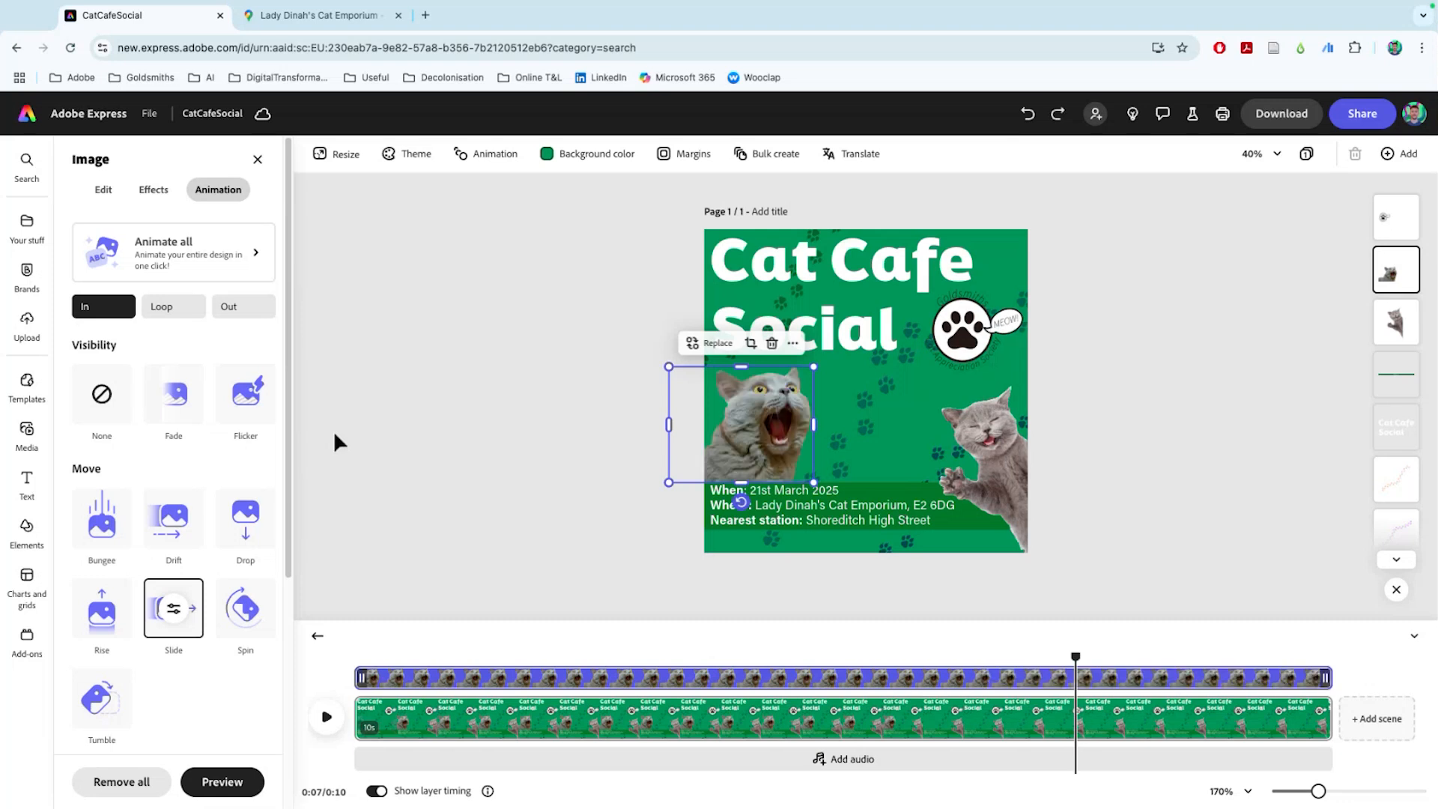
click(412, 393)
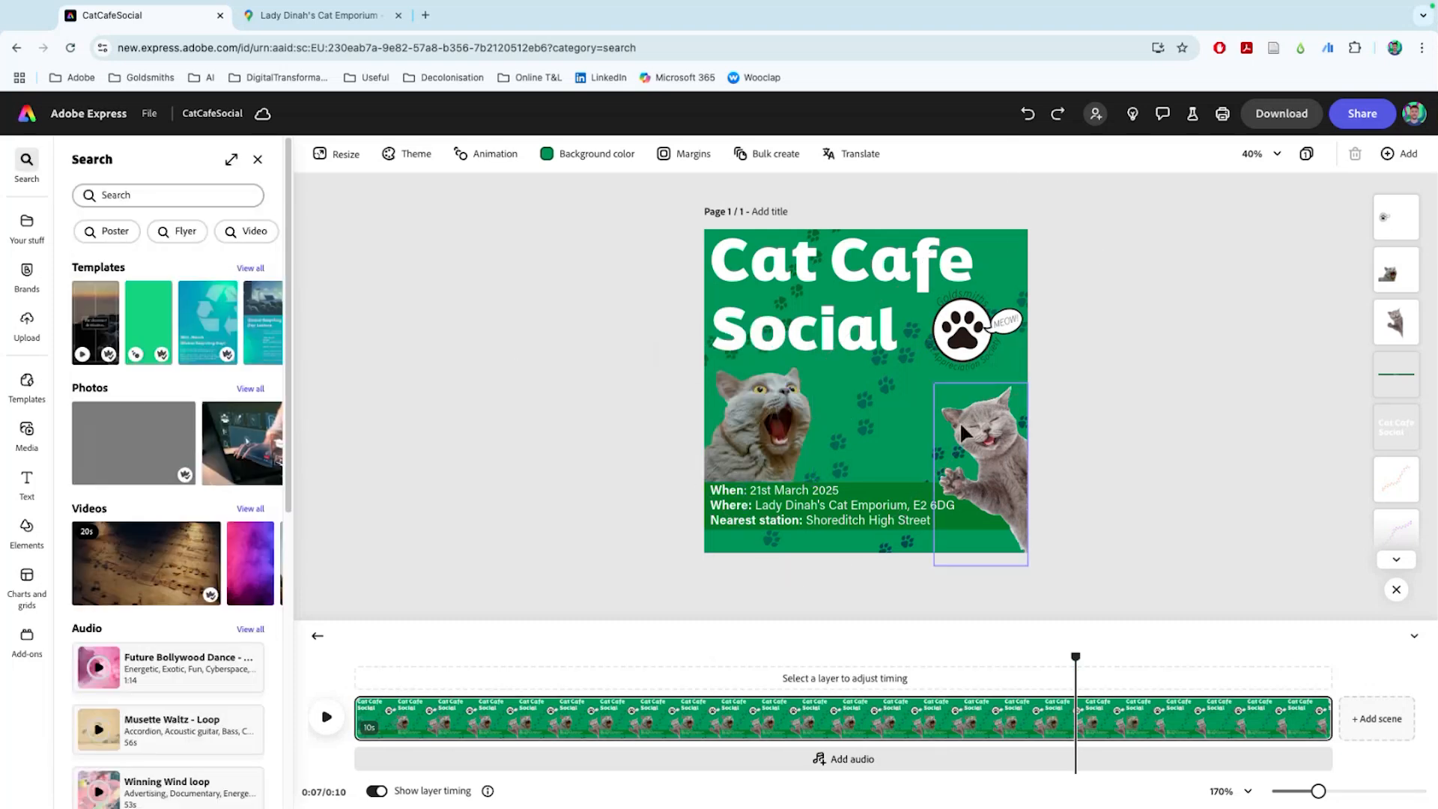
Search the stock video library for "cat"
click(27, 431)
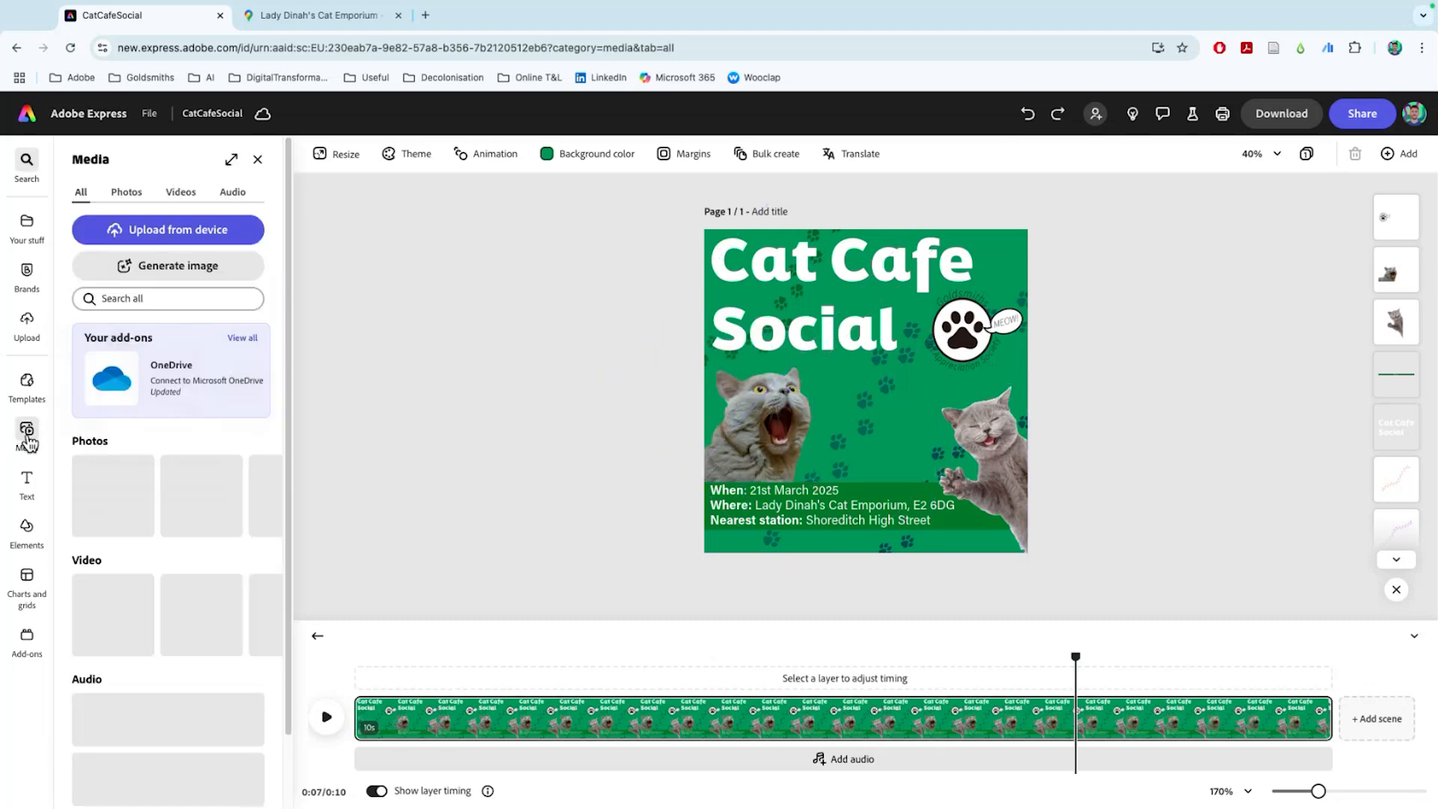
click(180, 191)
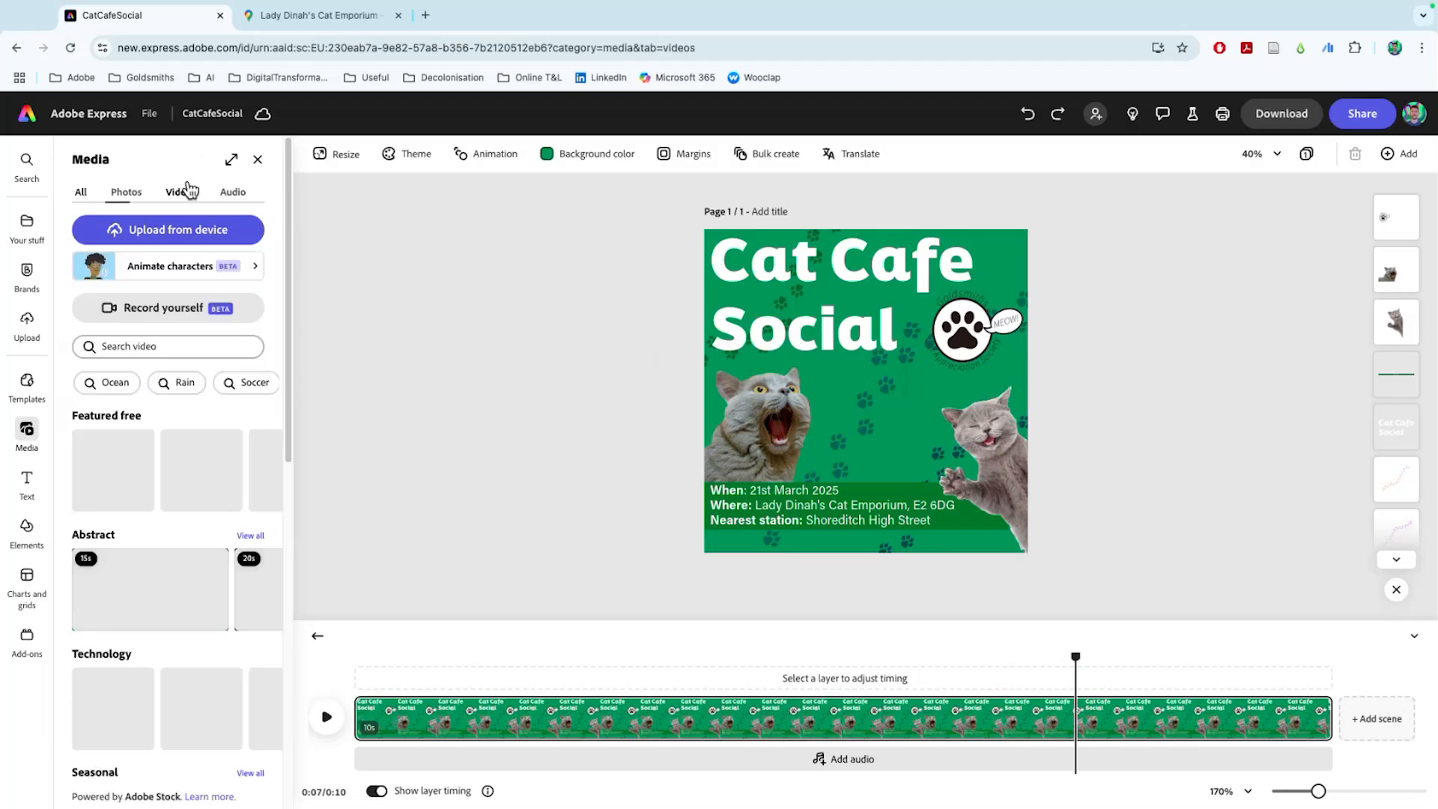
click(160, 349)
text(cat)
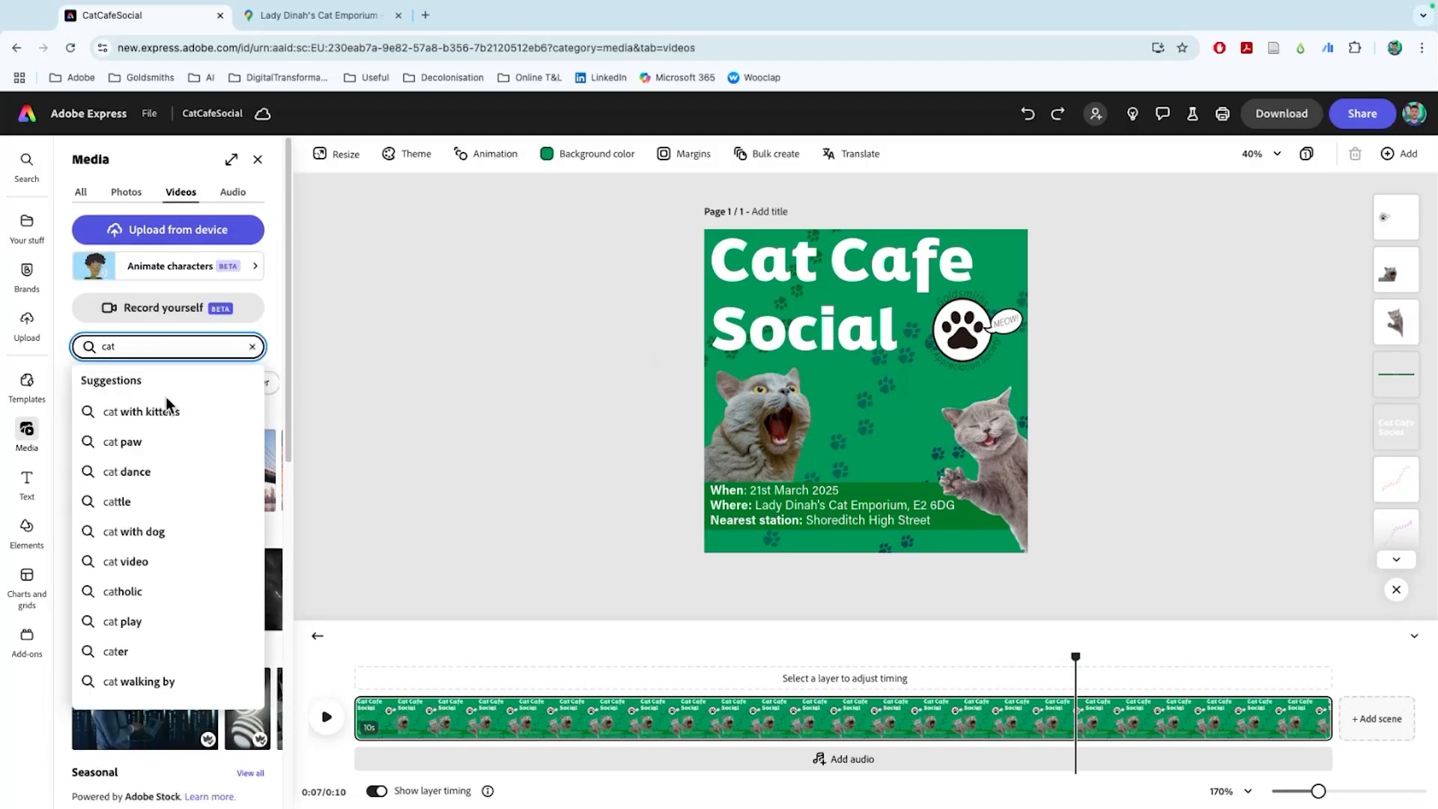
key(Return)
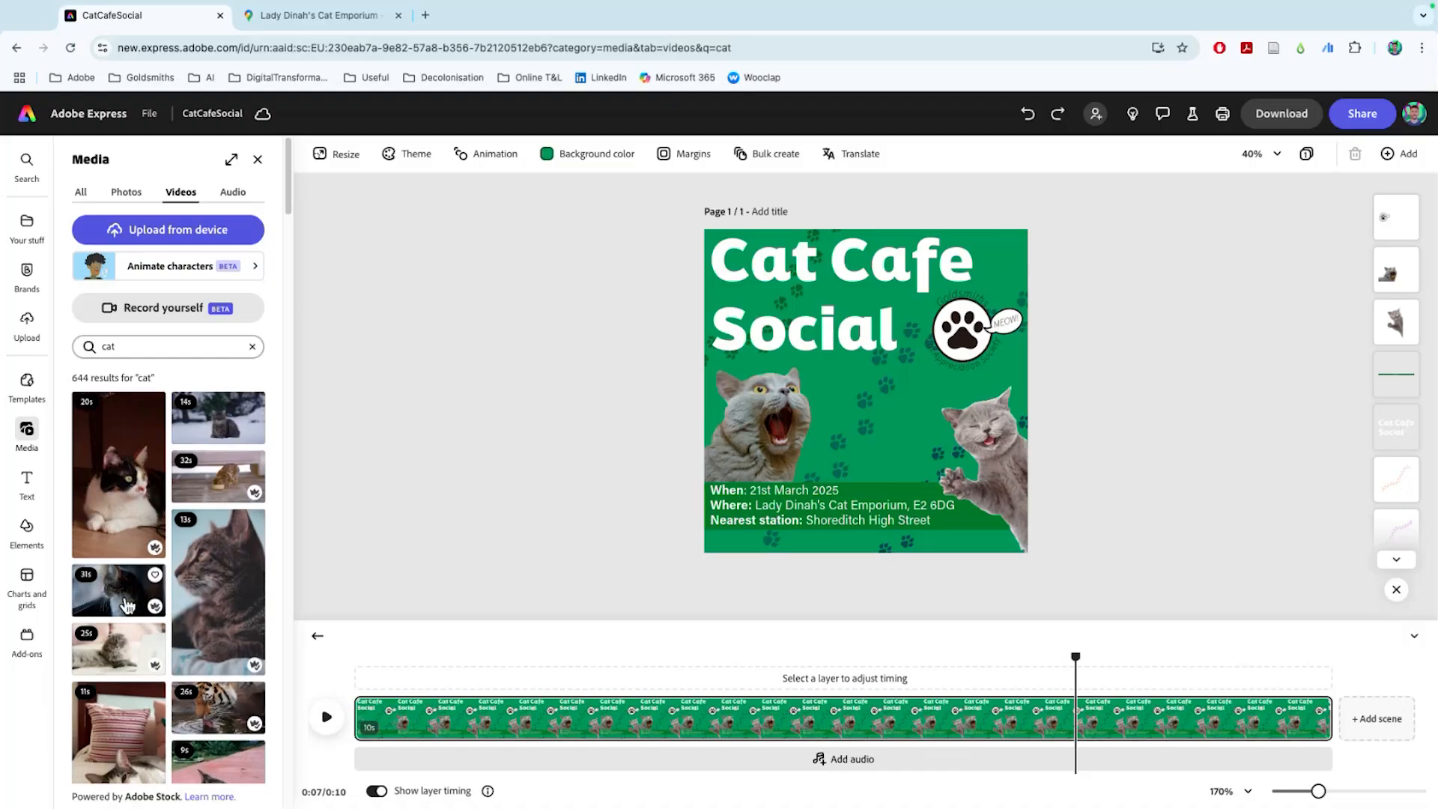
Add the 18 s video of a cat in a red bow tie on blue and place it between the two cat cutouts
scroll(129, 630, down, 5)
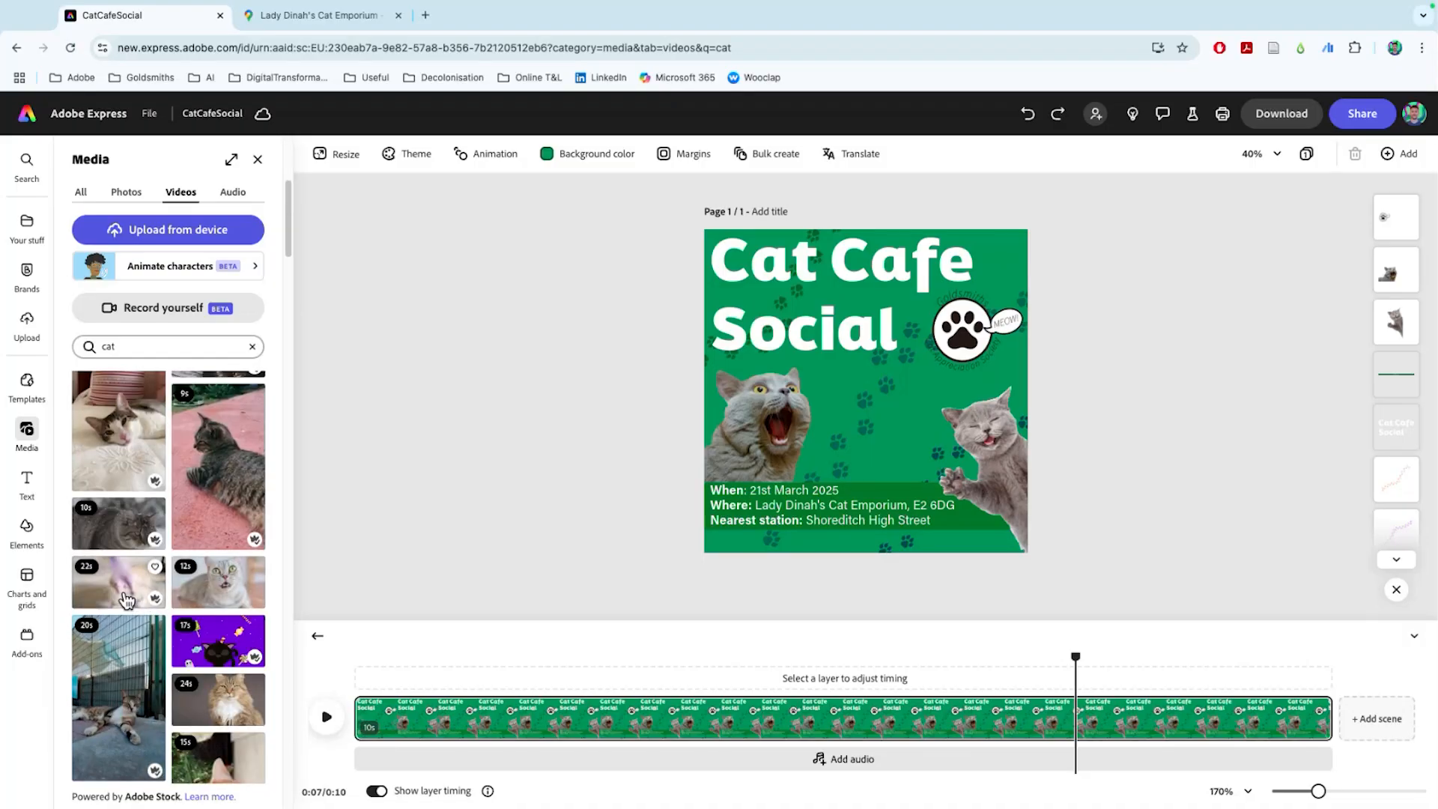
scroll(125, 599, down, 1)
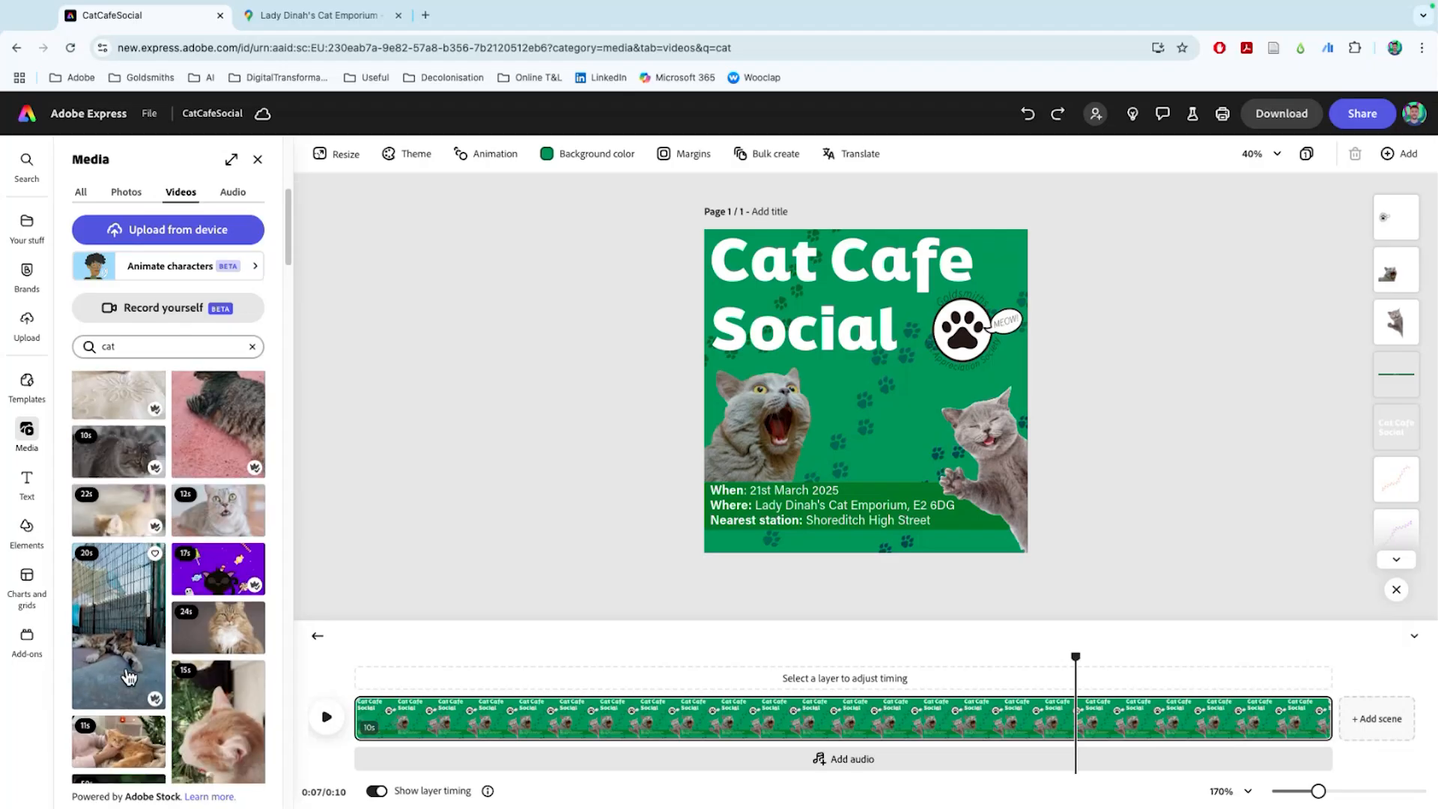
scroll(201, 600, down, 2)
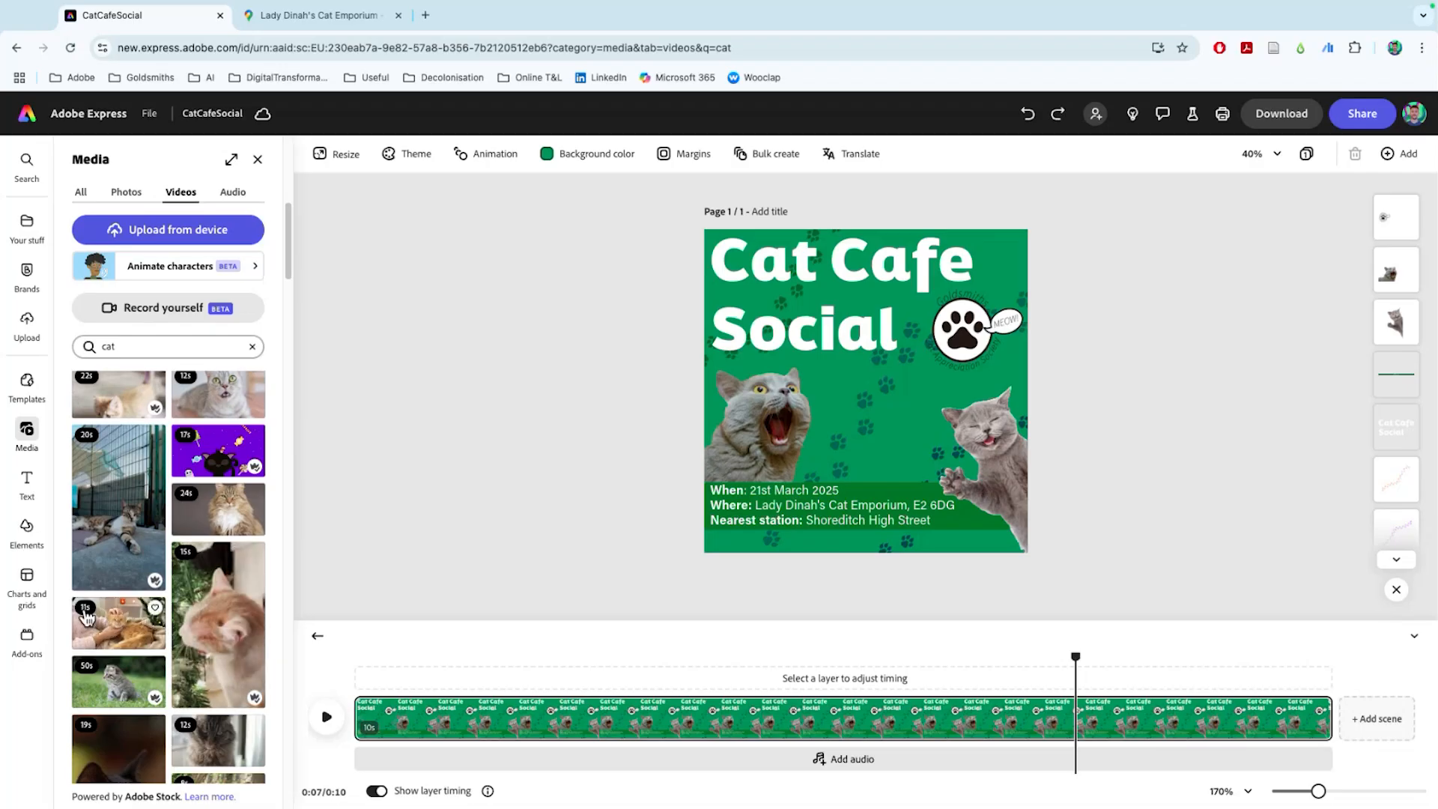
scroll(123, 616, down, 4)
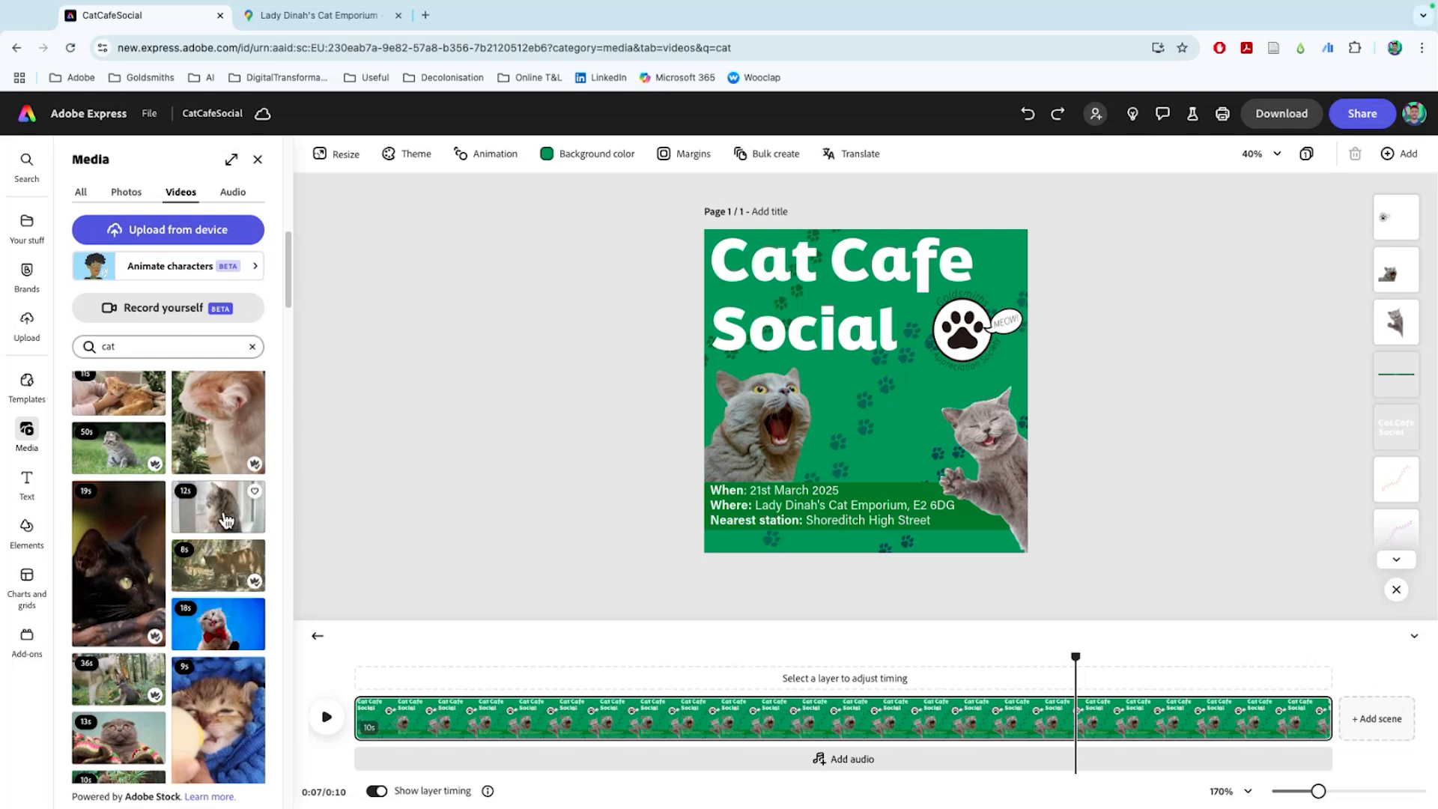
scroll(116, 607, down, 2)
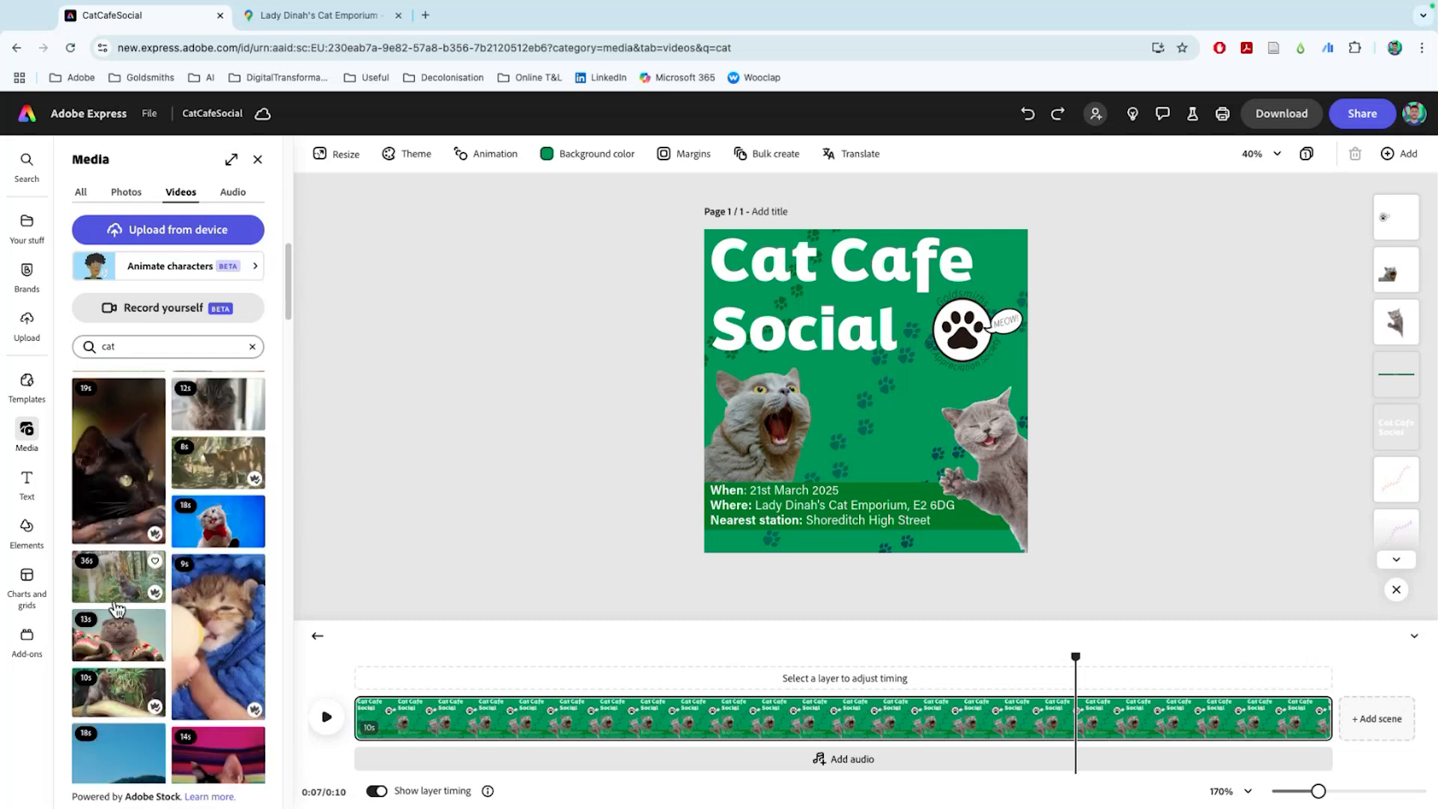
scroll(120, 599, down, 6)
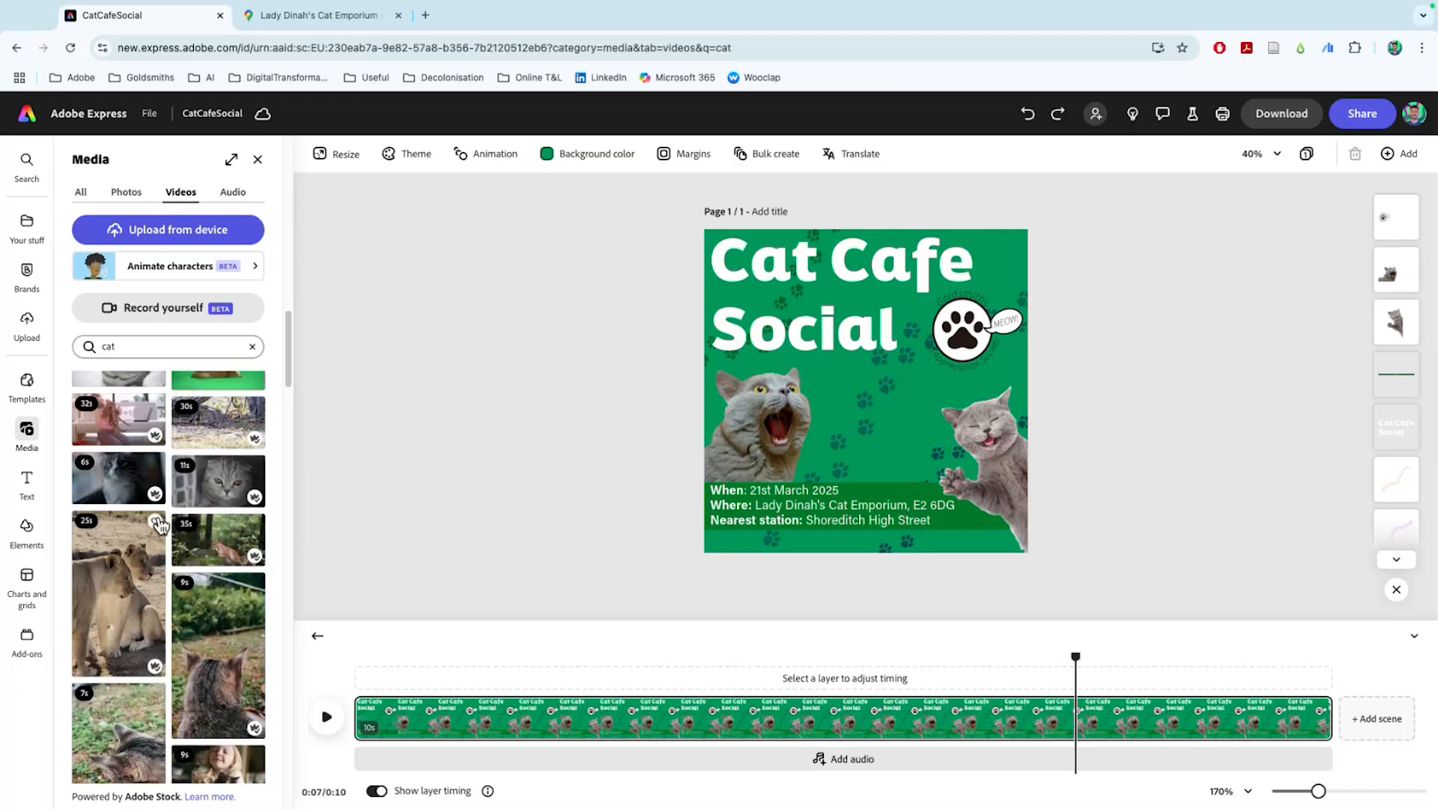
scroll(161, 477, up, 1)
scroll(161, 476, up, 2)
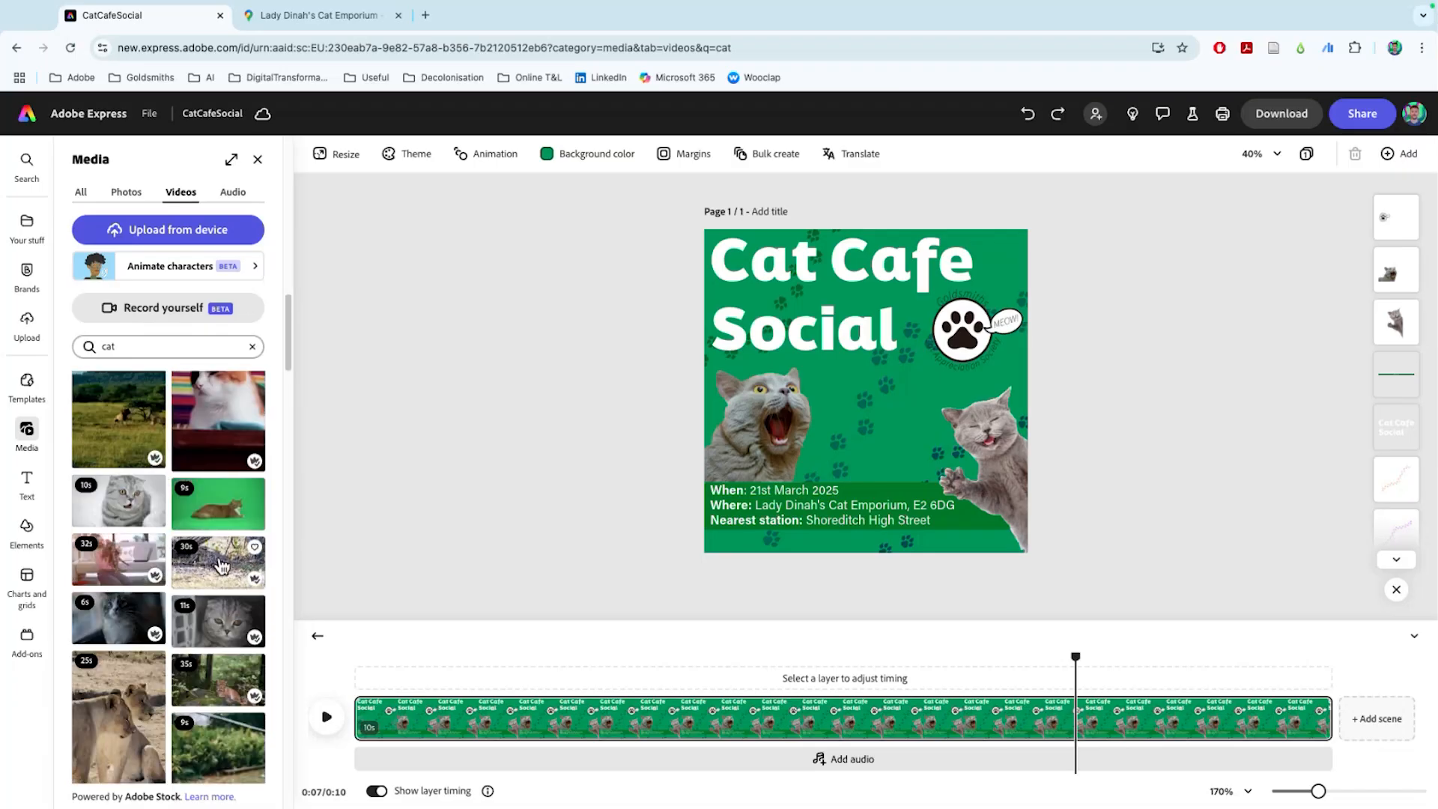
scroll(223, 632, up, 3)
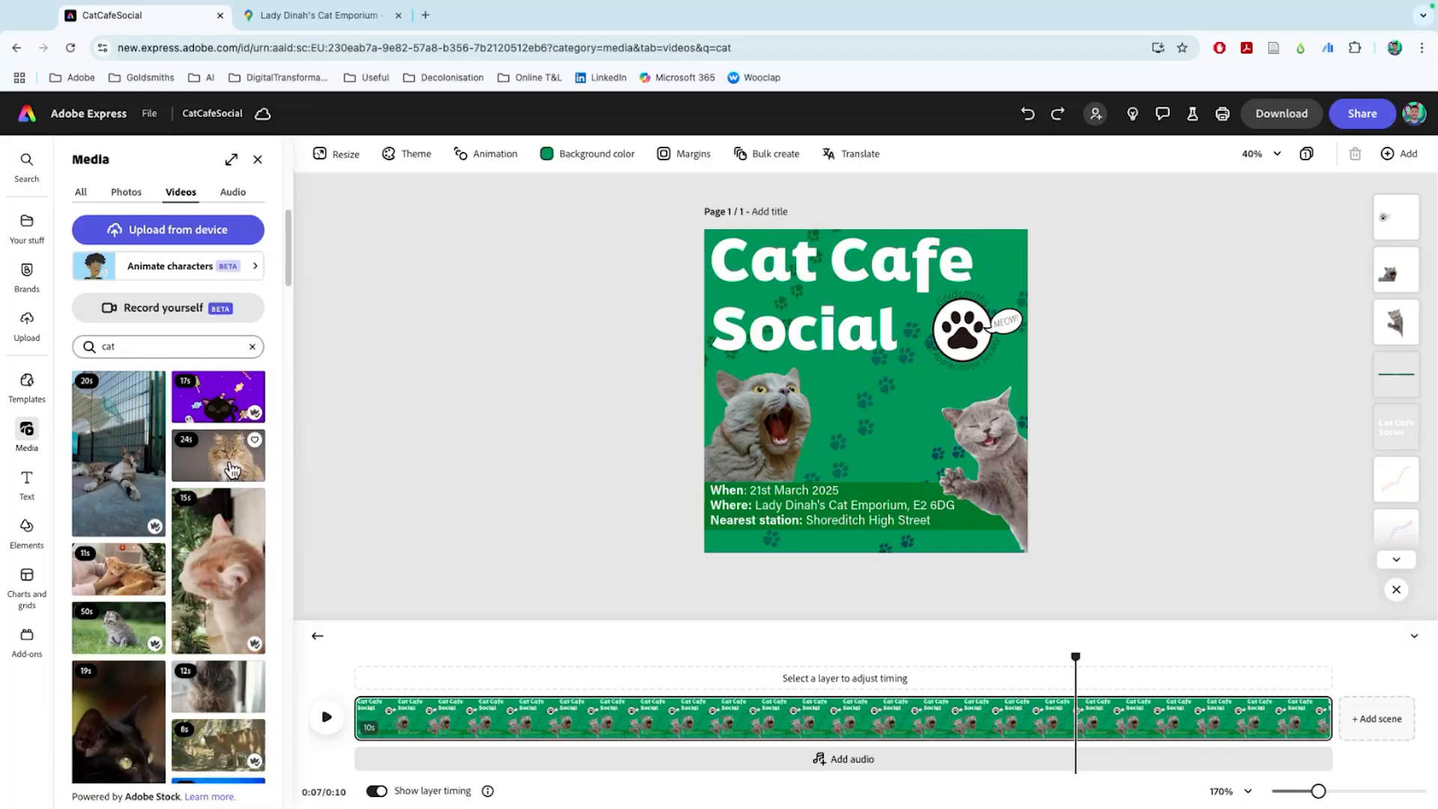
scroll(228, 486, up, 1)
scroll(228, 486, up, 2)
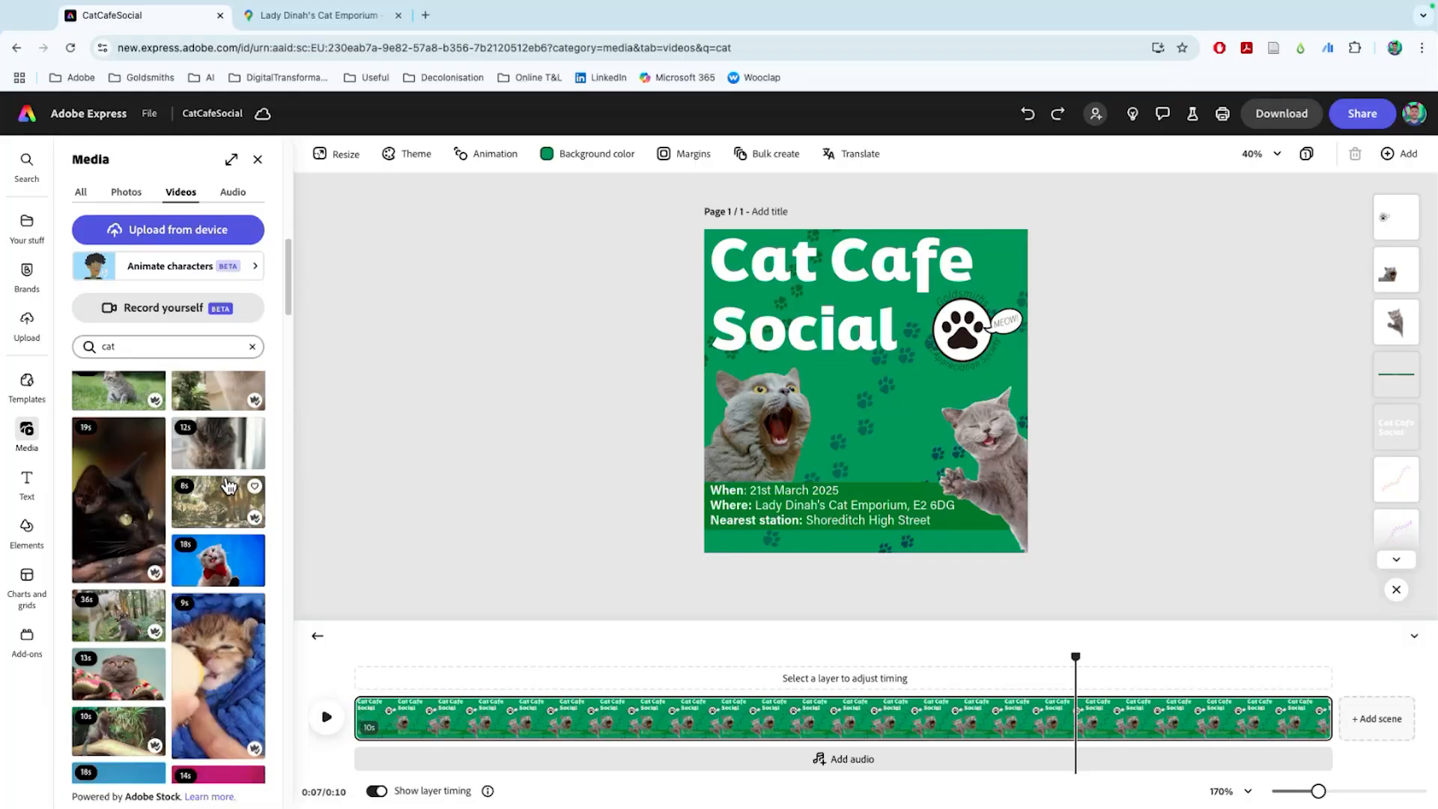
click(223, 550)
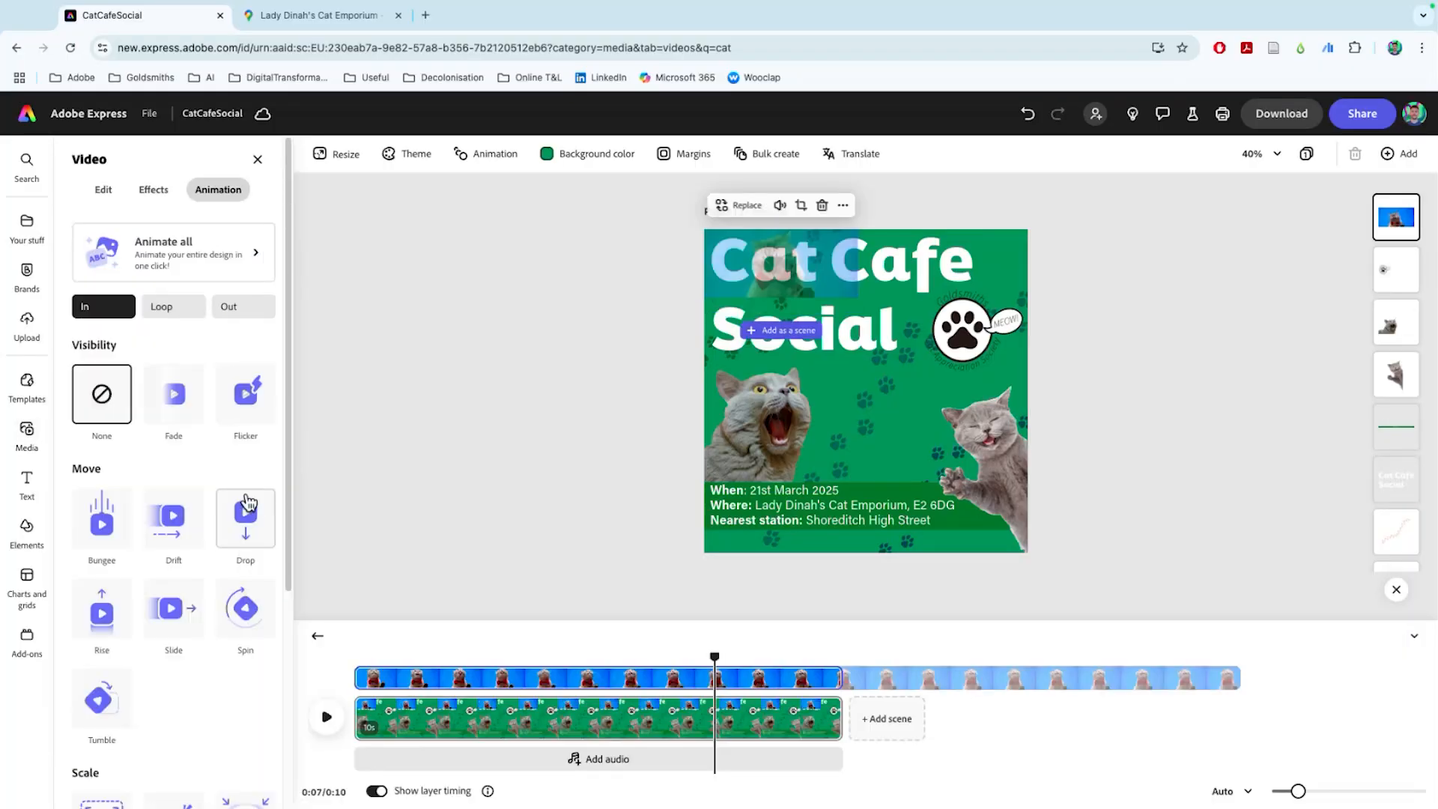
drag(835, 308, 941, 459)
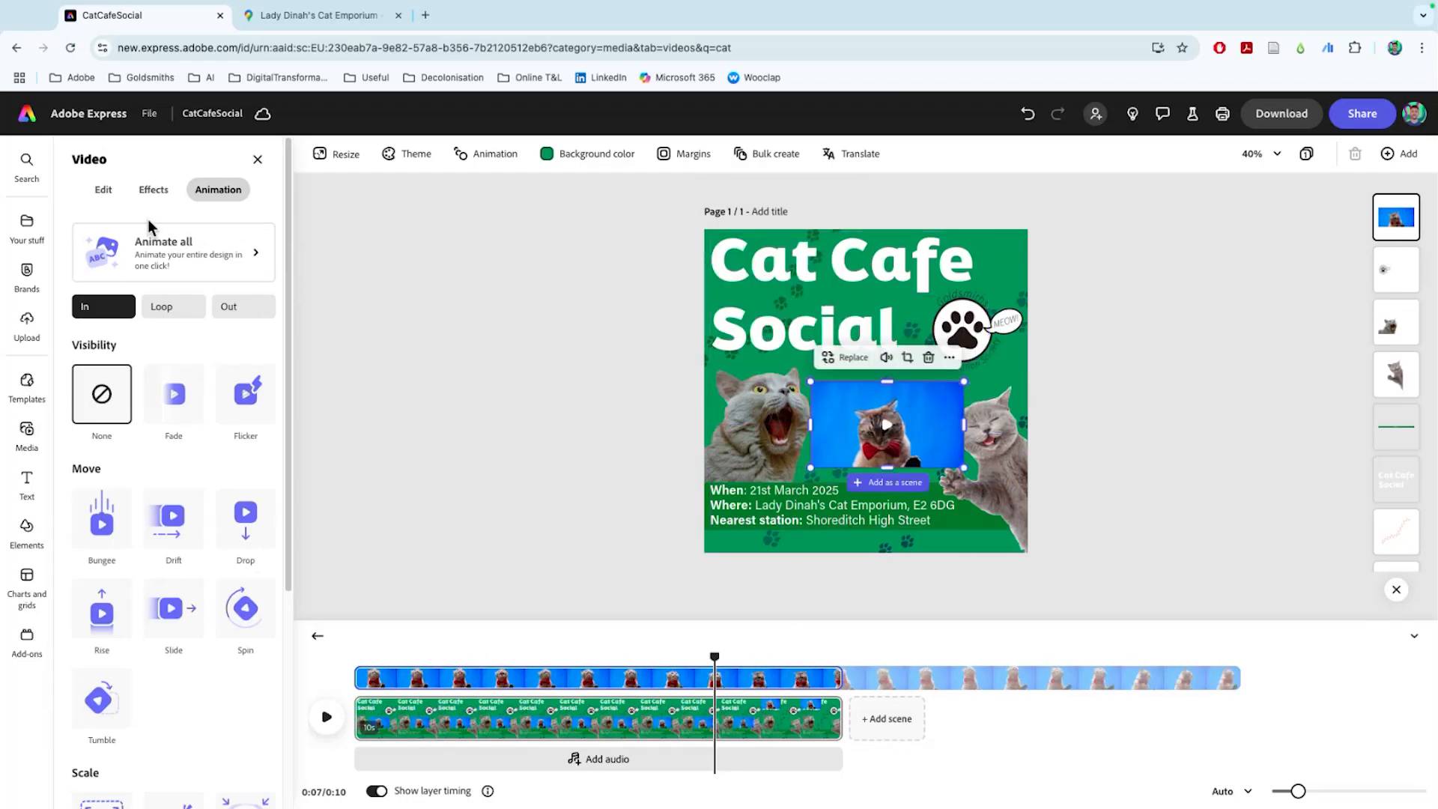
Remove the bow-tie cat video's background and move the video up so it overlaps the word "Social"
click(102, 189)
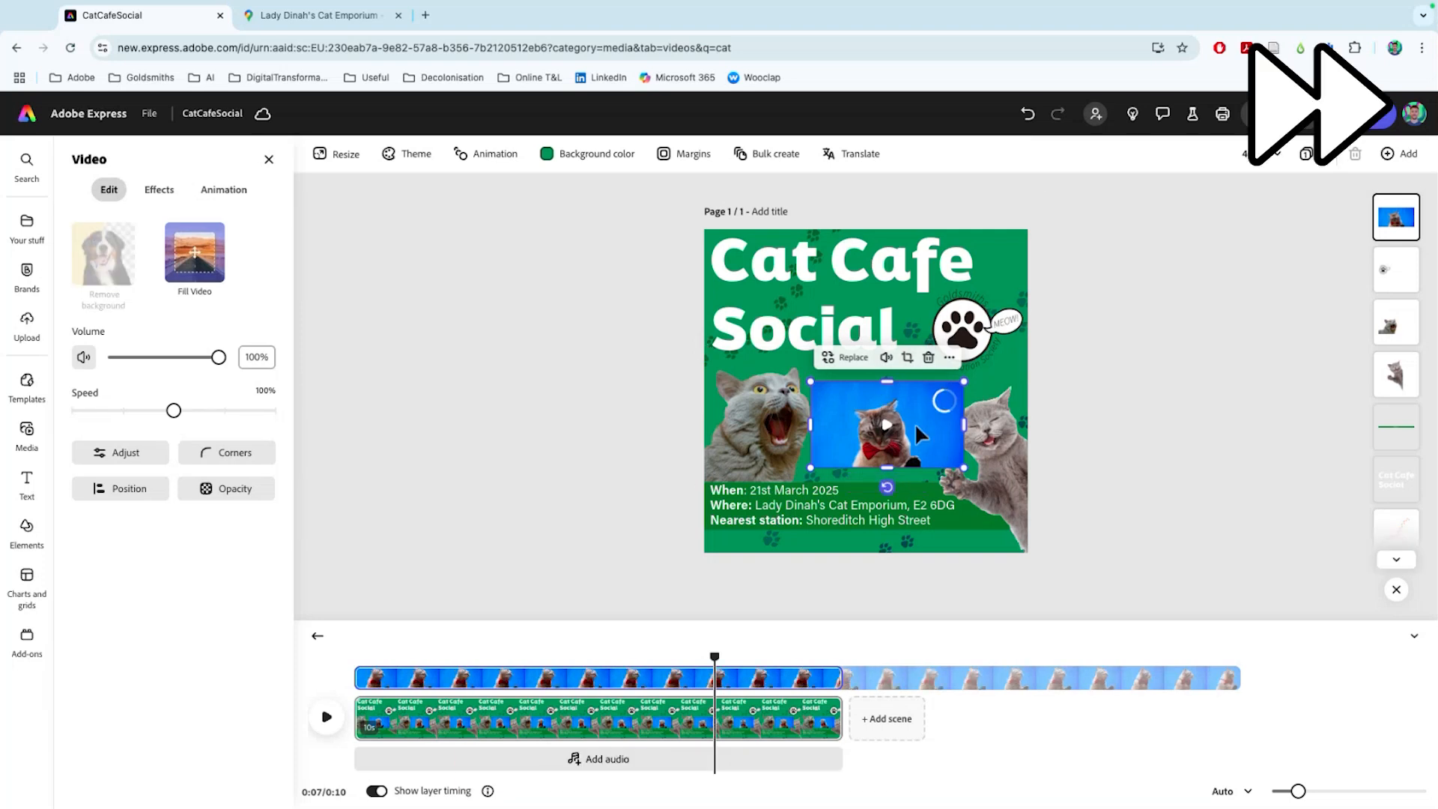
drag(929, 428, 908, 372)
right_click(845, 666)
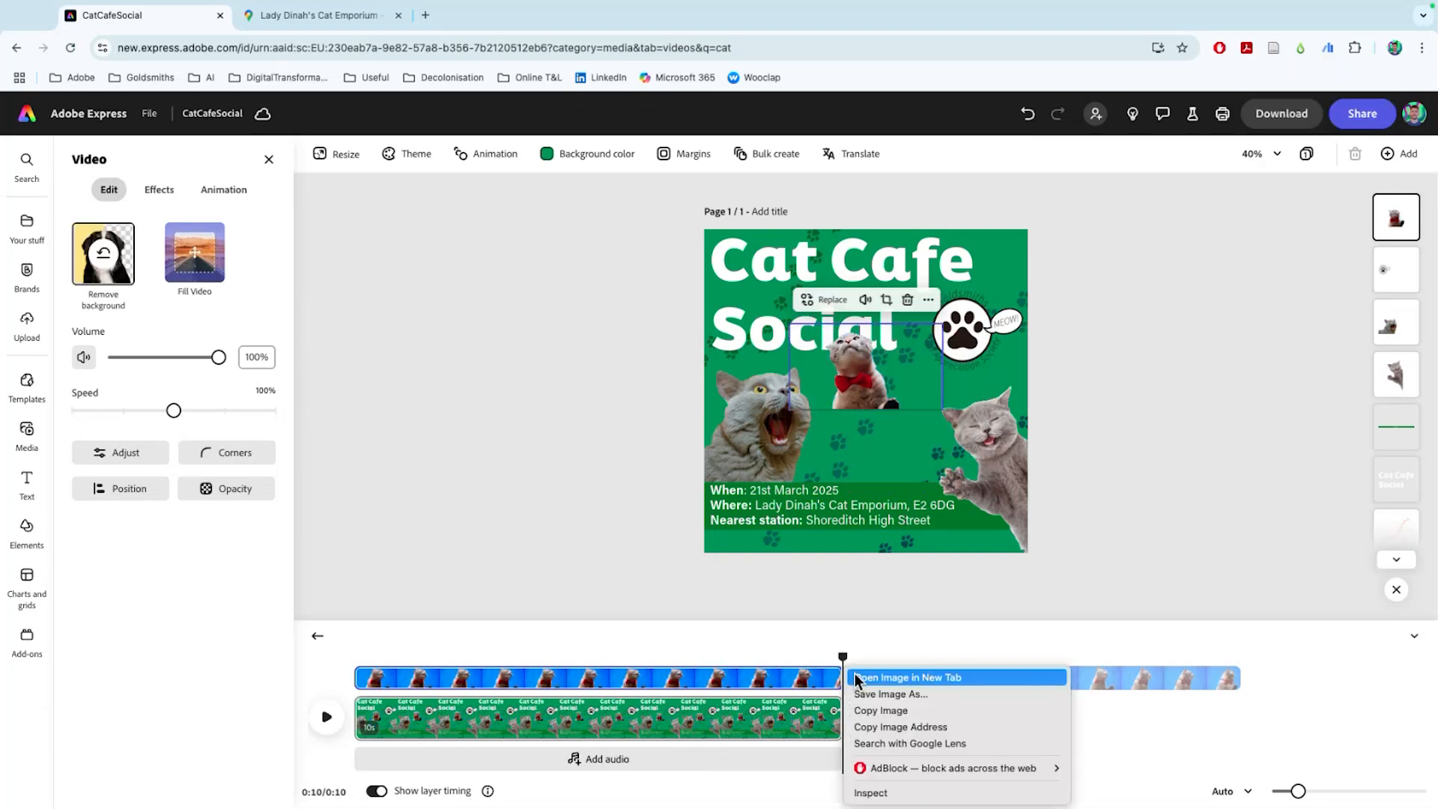
click(1162, 599)
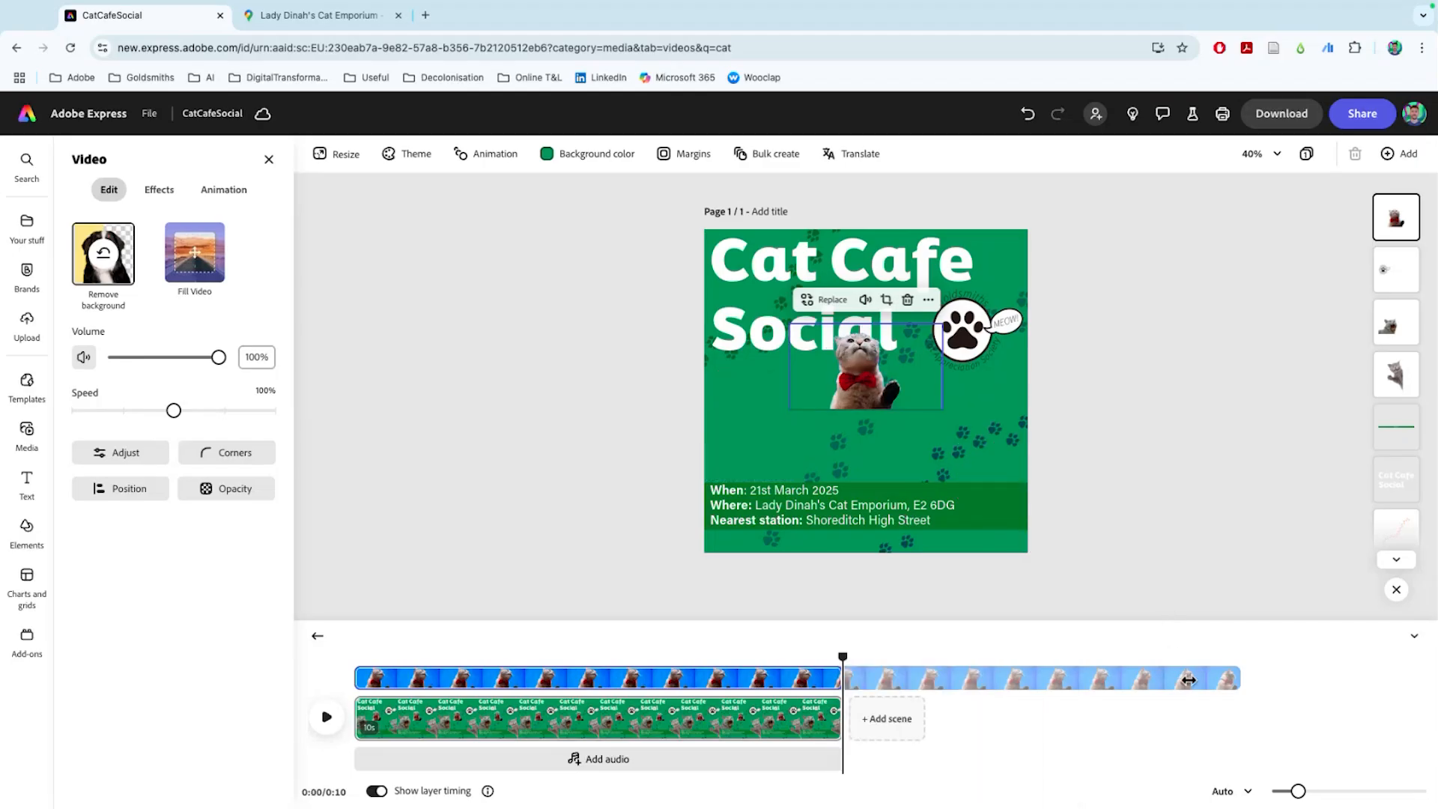
Fit the bow-tie cat video, cropped at both sides and enlarged, between the two cat cutouts and play the page from the start
click(791, 682)
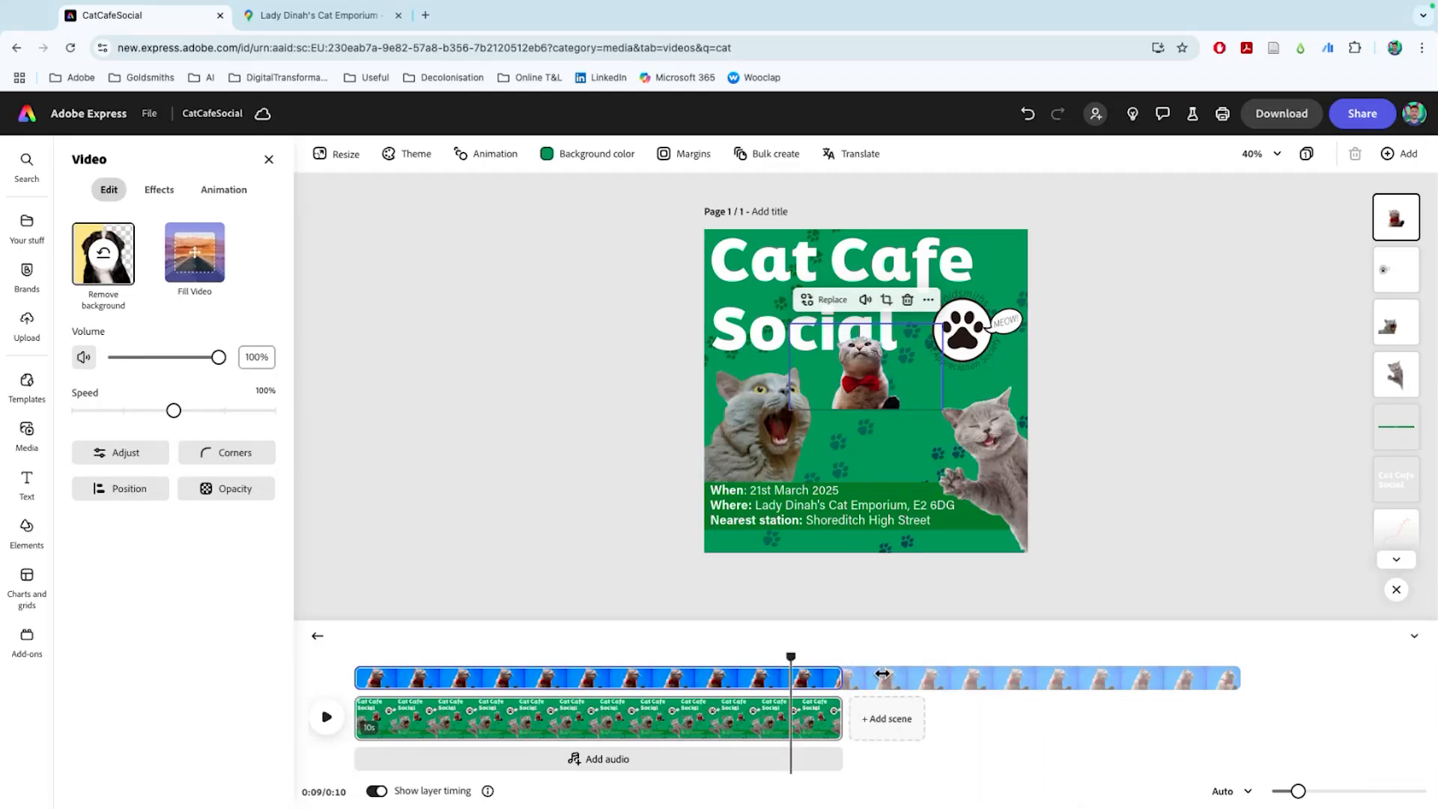
drag(861, 386, 892, 451)
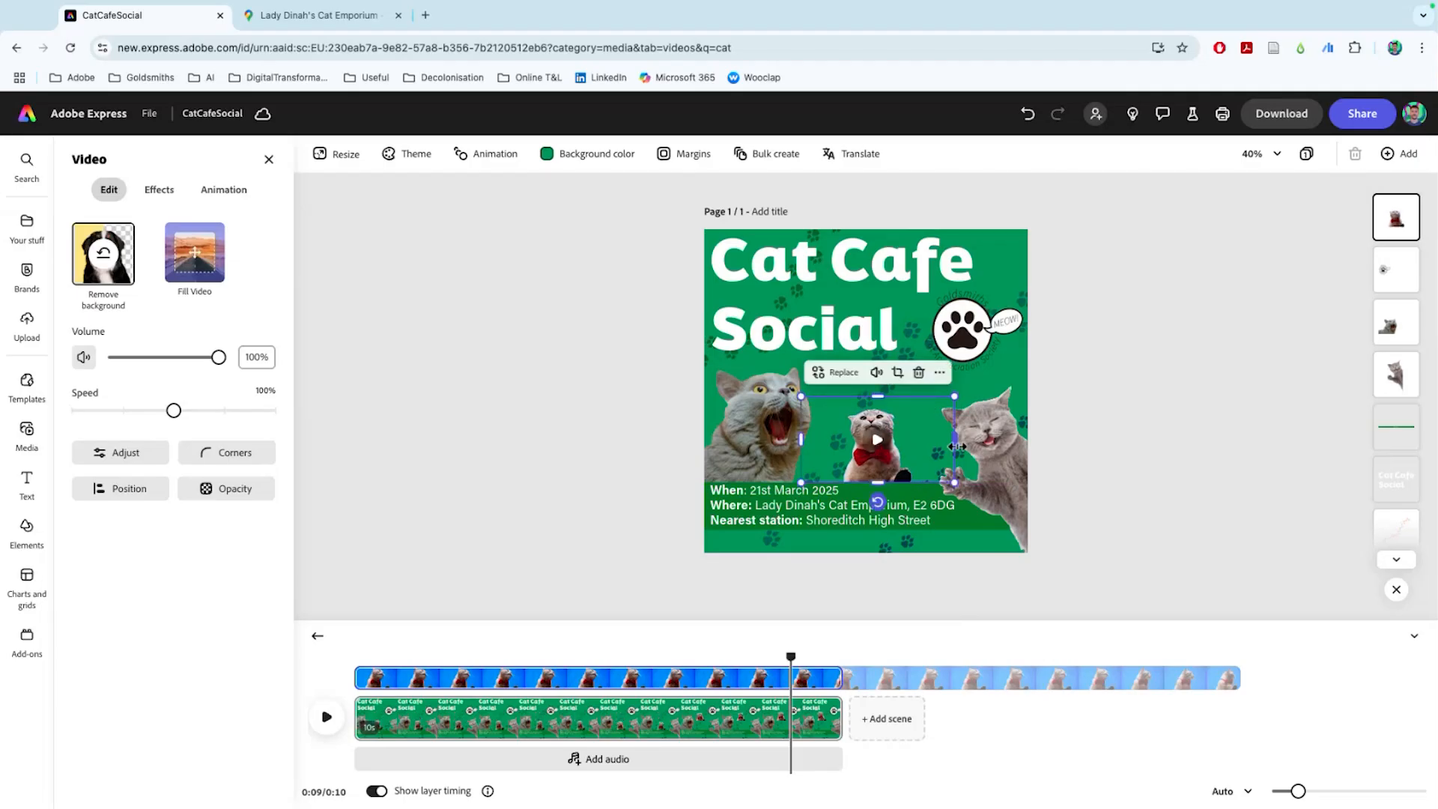
drag(958, 446, 920, 447)
drag(799, 432, 844, 456)
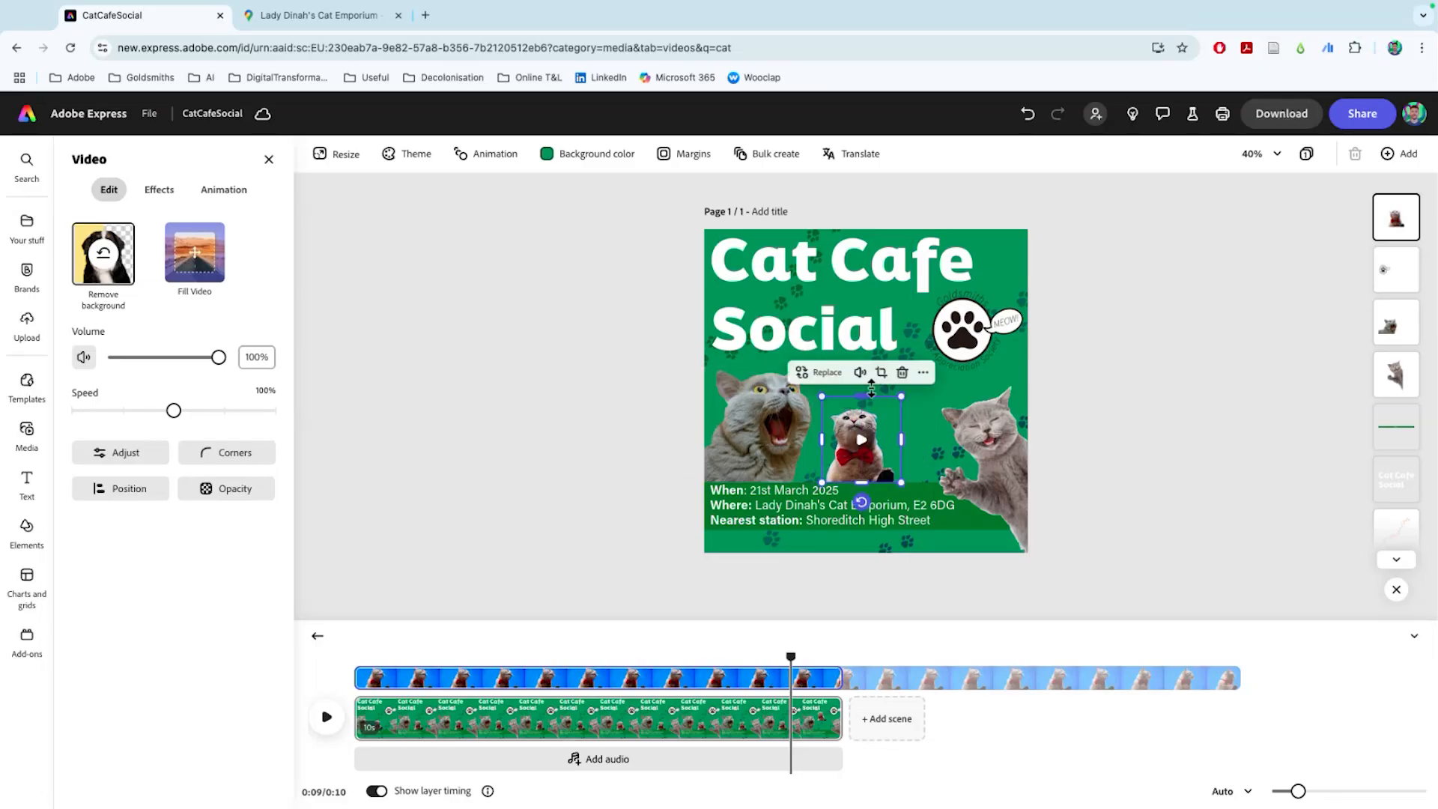
drag(902, 398, 933, 358)
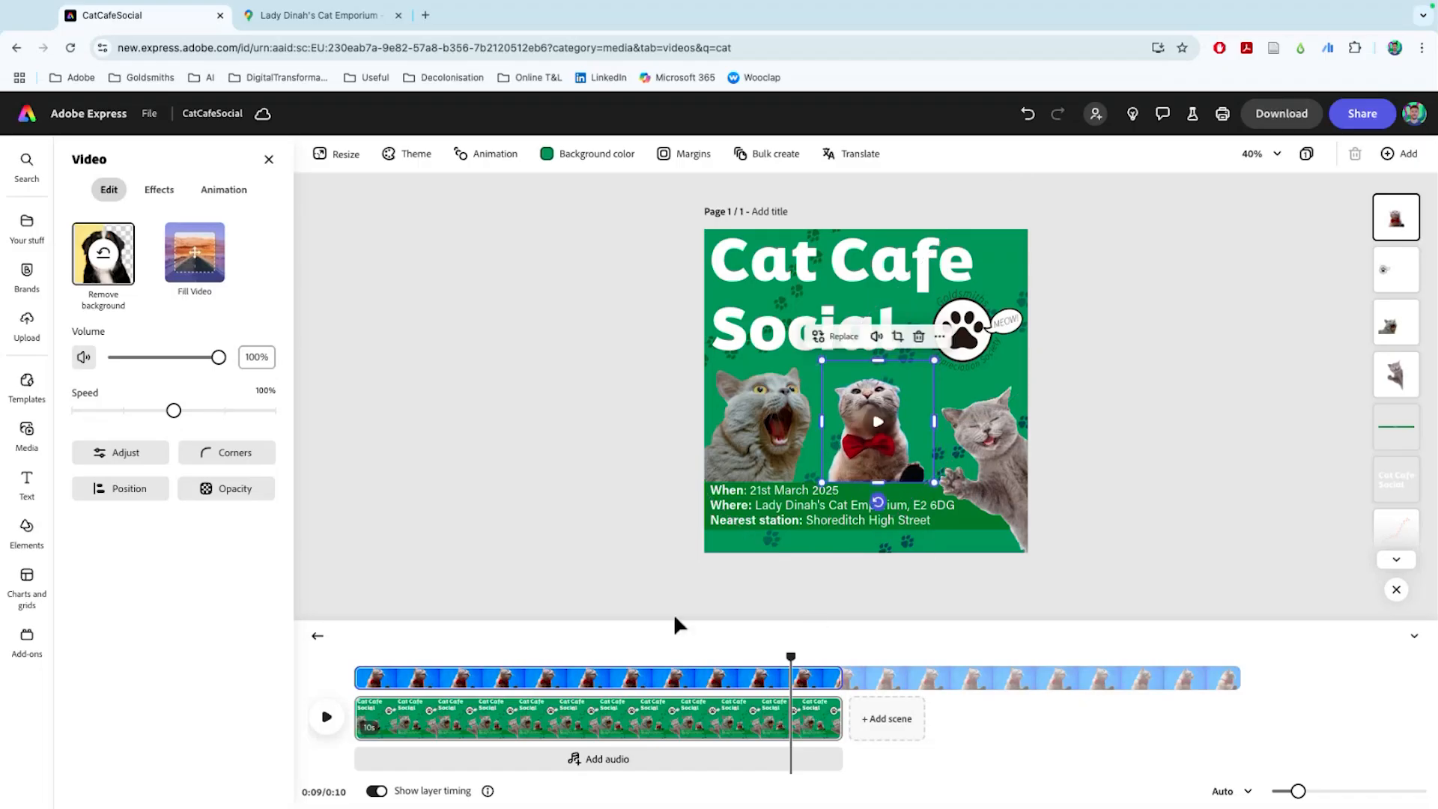
drag(790, 656, 364, 659)
key(space)
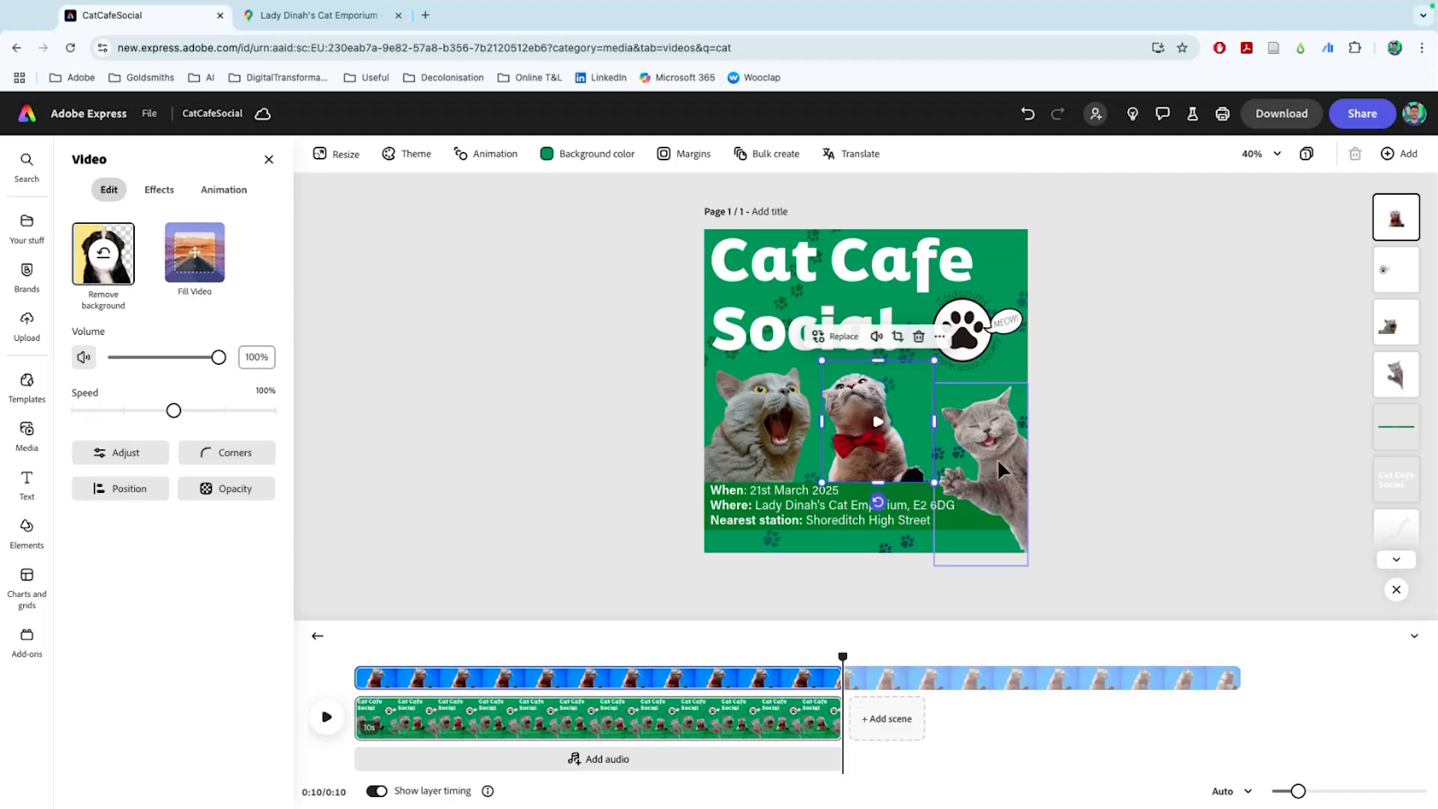
Try the Bungee and Drop exit animations on the open-mouthed cat and settle on Drift
click(955, 456)
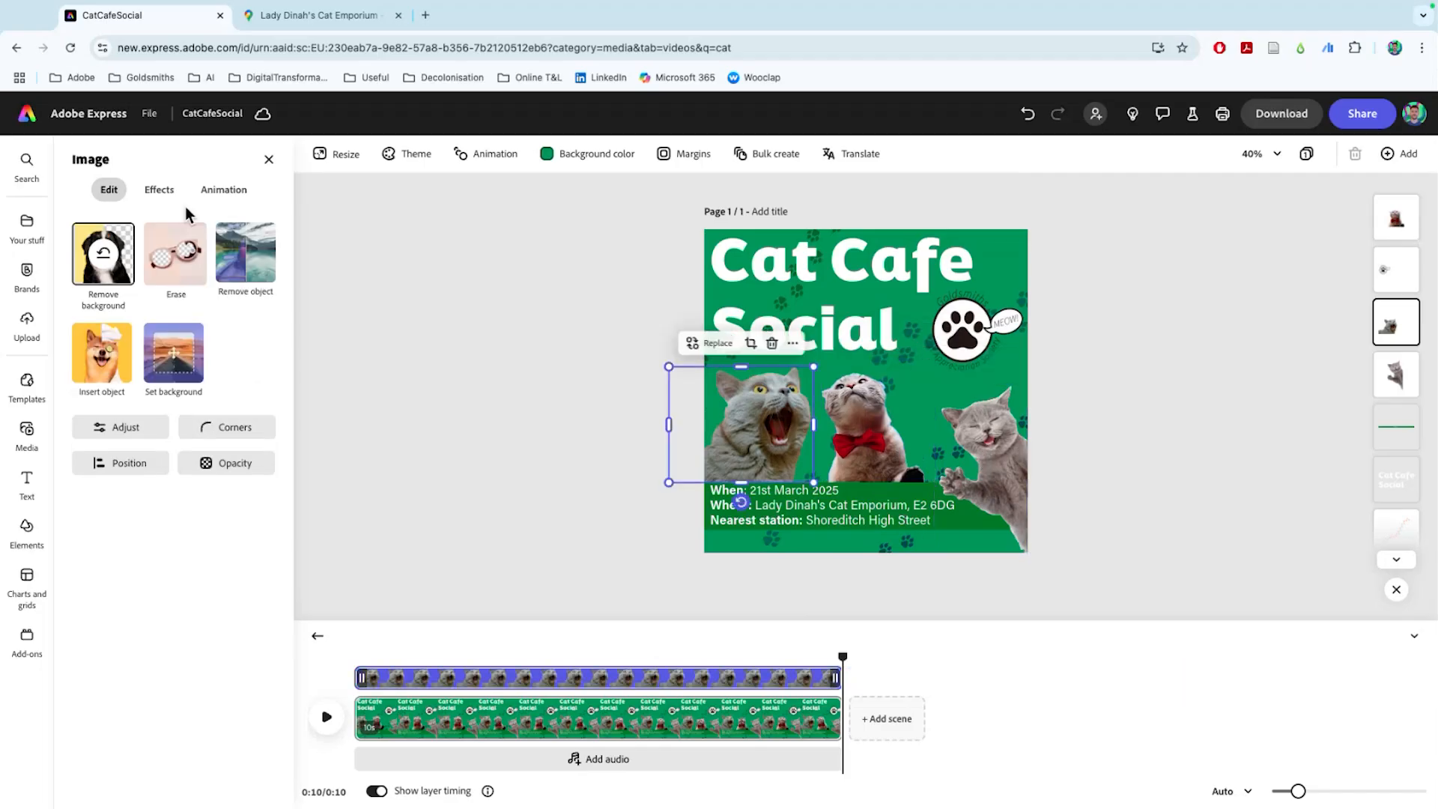
click(223, 189)
click(225, 308)
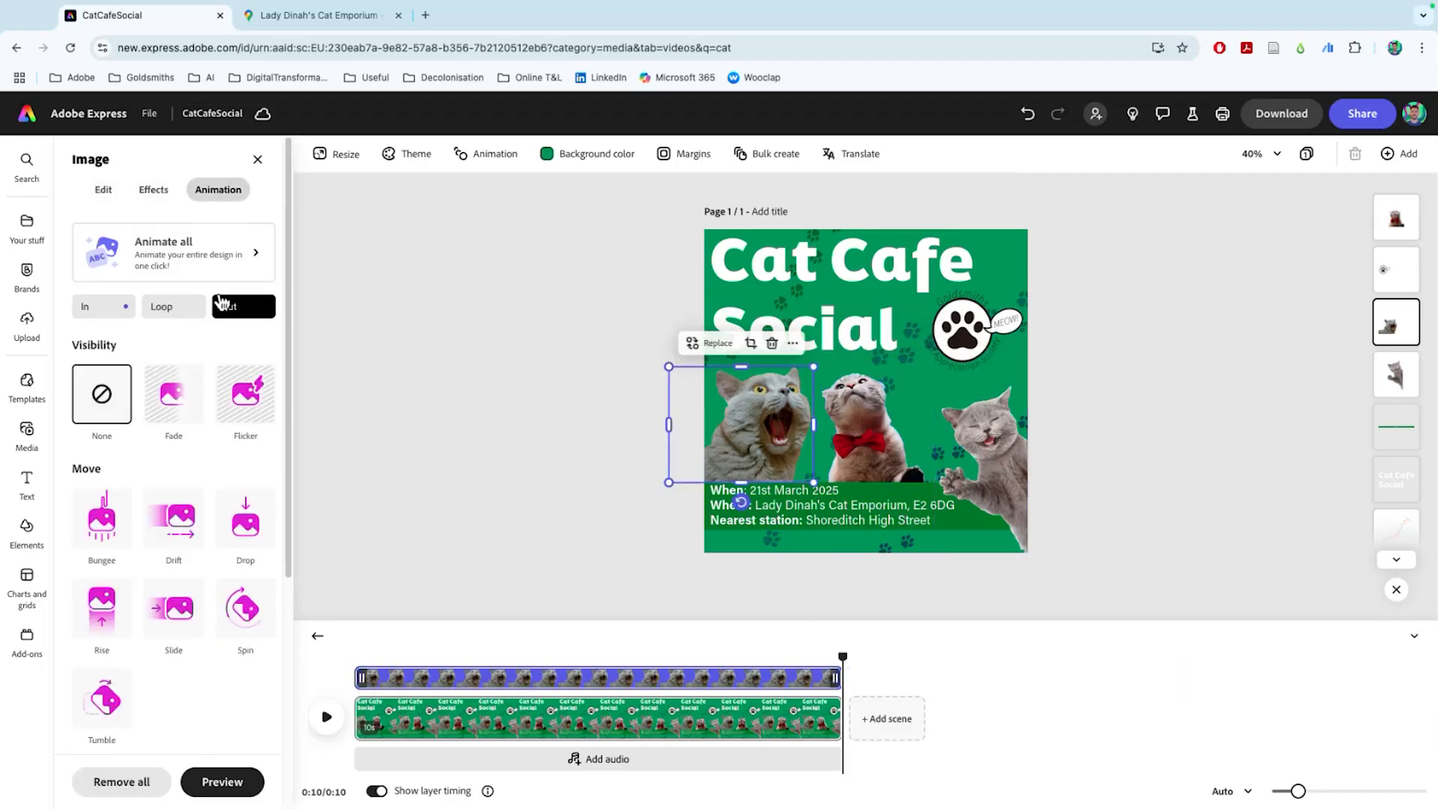
click(105, 528)
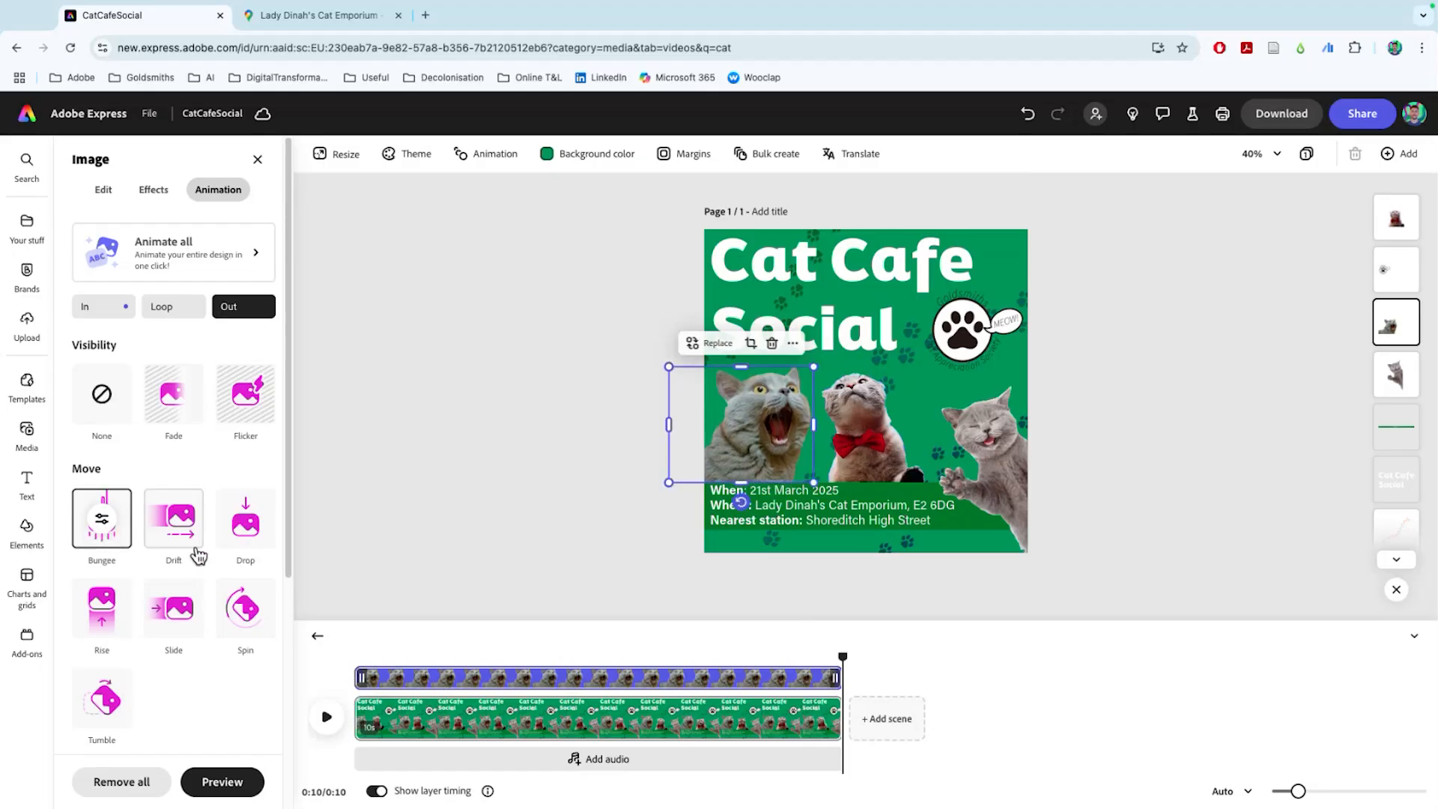
click(258, 541)
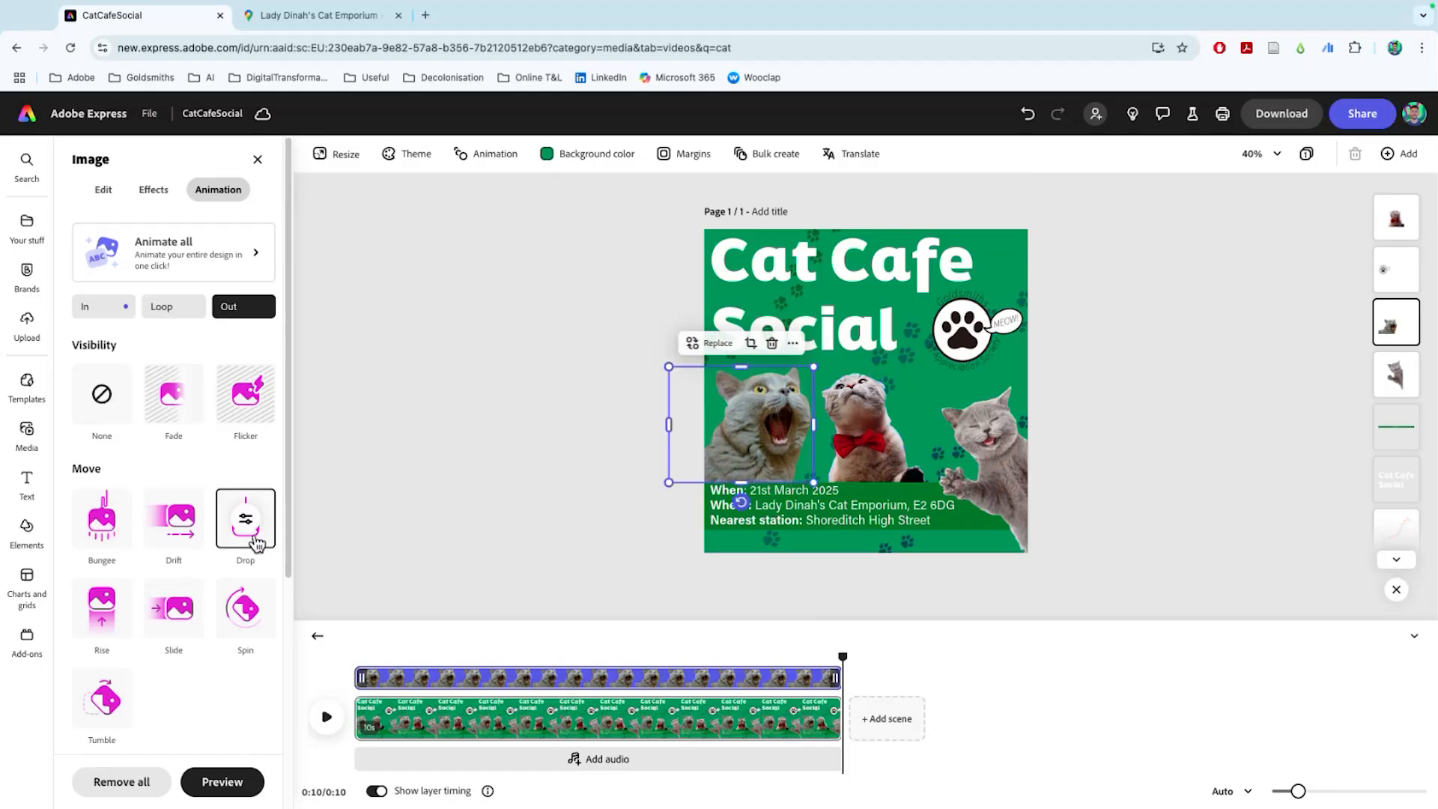
click(176, 525)
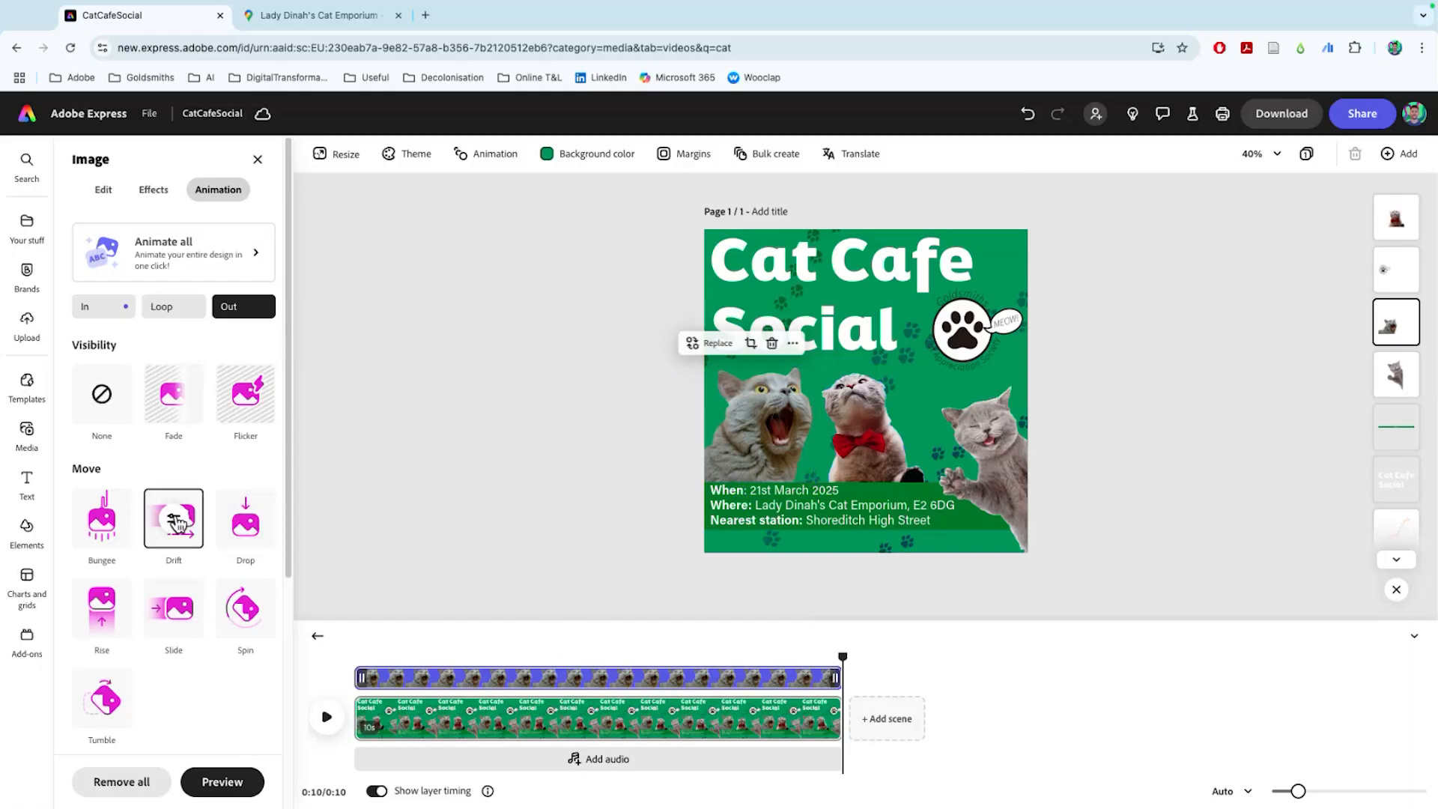
Apply the Slide exit animation to the laughing cat and reapply the Drift exit to the open-mouthed cat
click(983, 452)
click(173, 608)
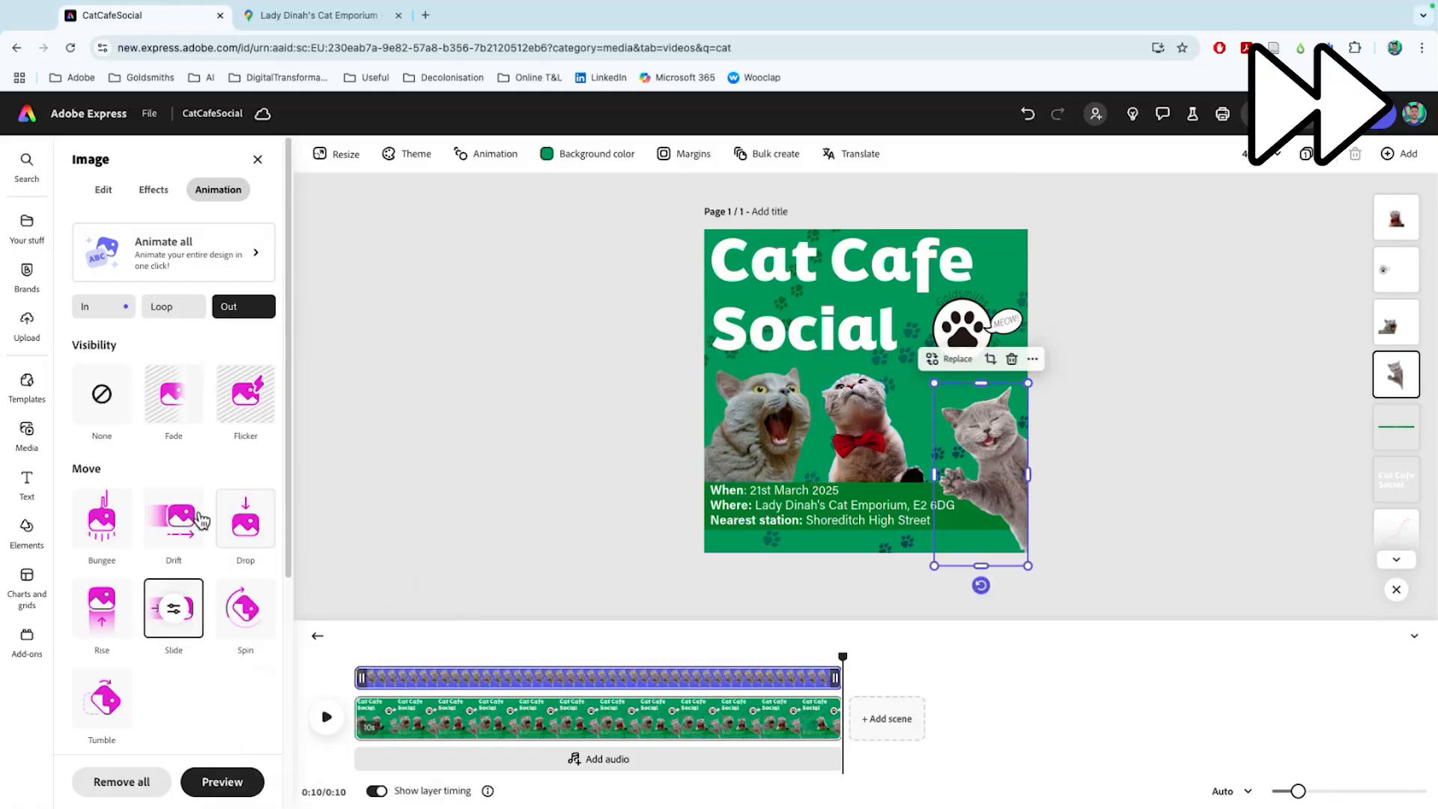
click(742, 424)
click(173, 517)
click(742, 442)
click(173, 517)
click(279, 597)
click(983, 452)
click(178, 614)
Play the design from the start to check the cats' exit animations
click(646, 389)
drag(843, 657, 301, 649)
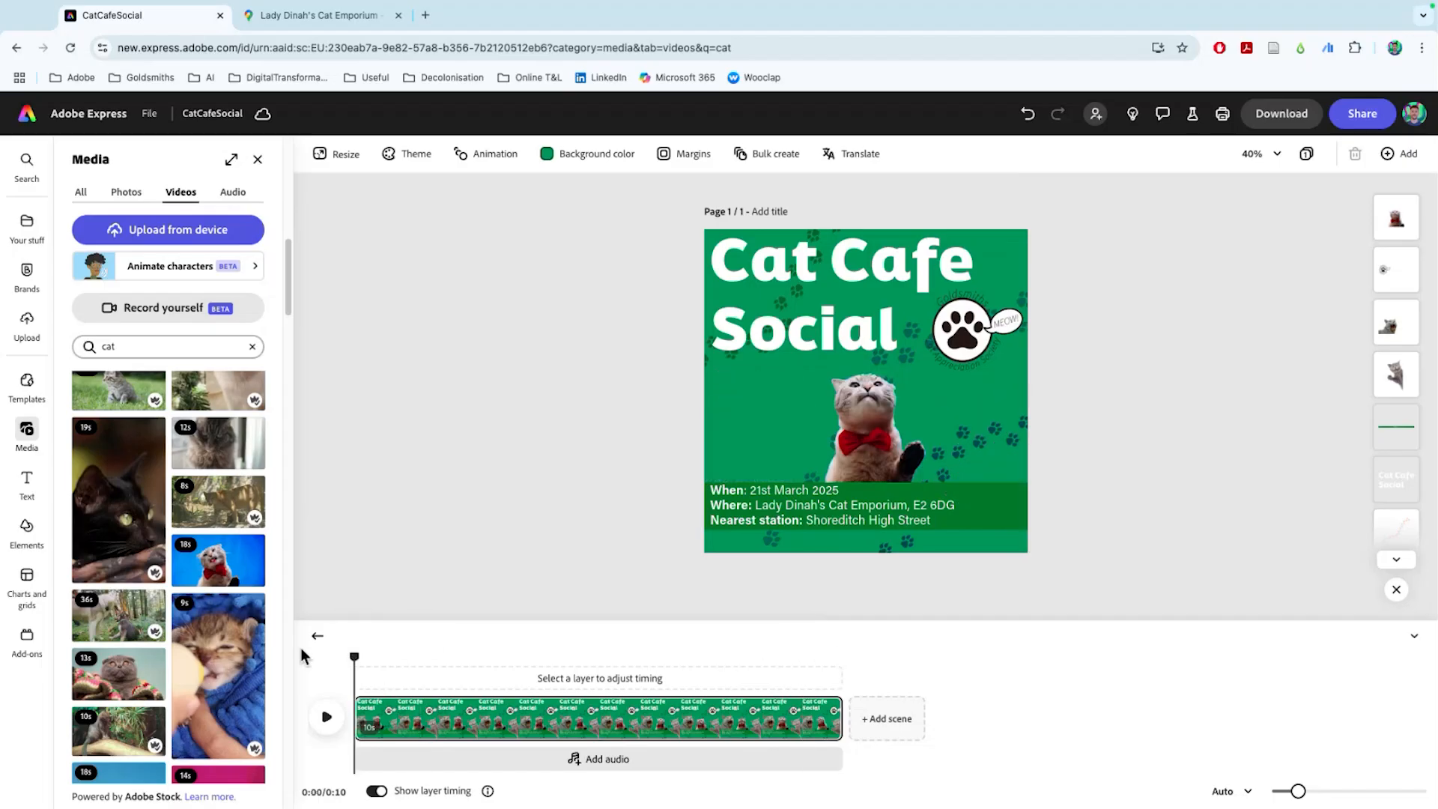
key(space)
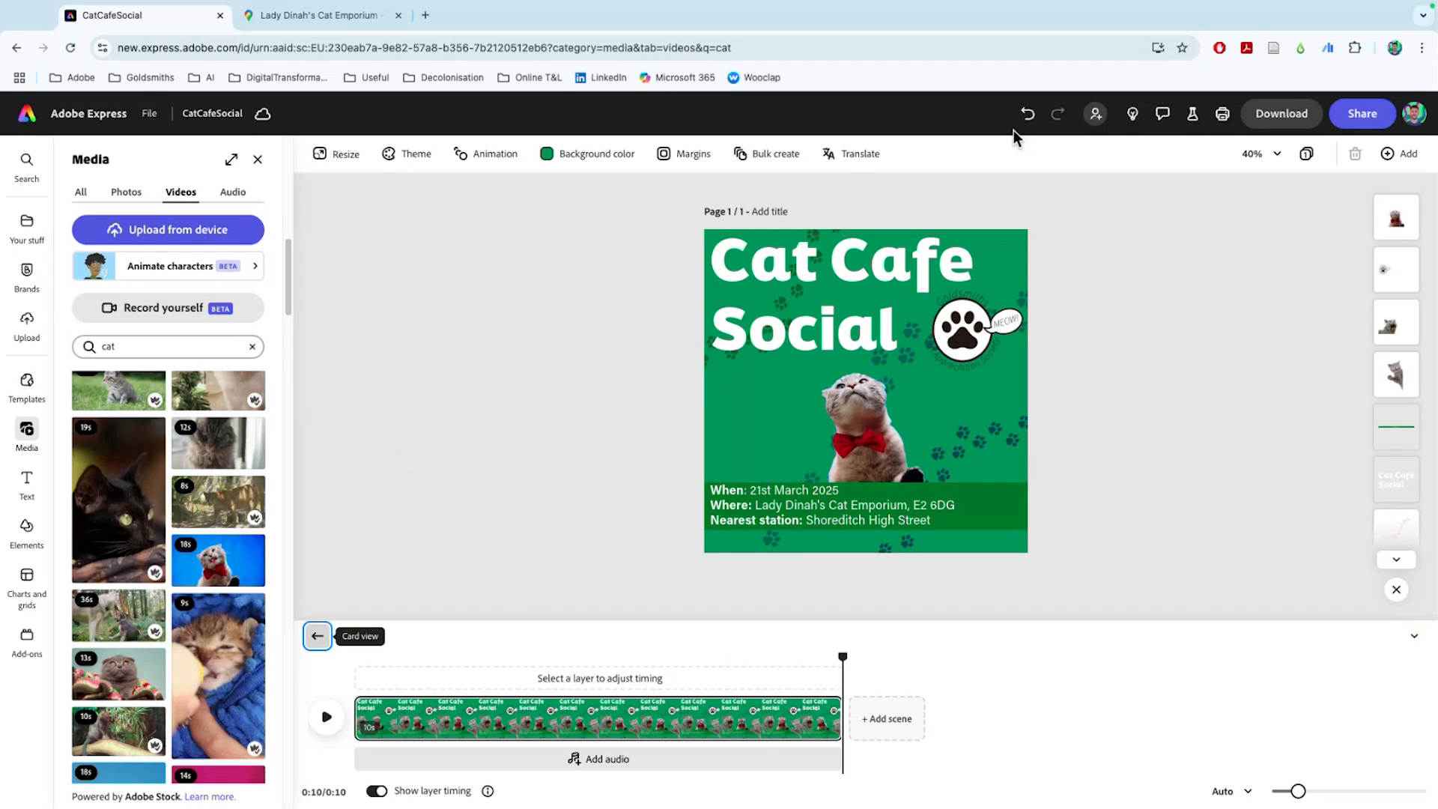
Set the line spacing of the "Cat Cafe Social" title to 1
click(979, 334)
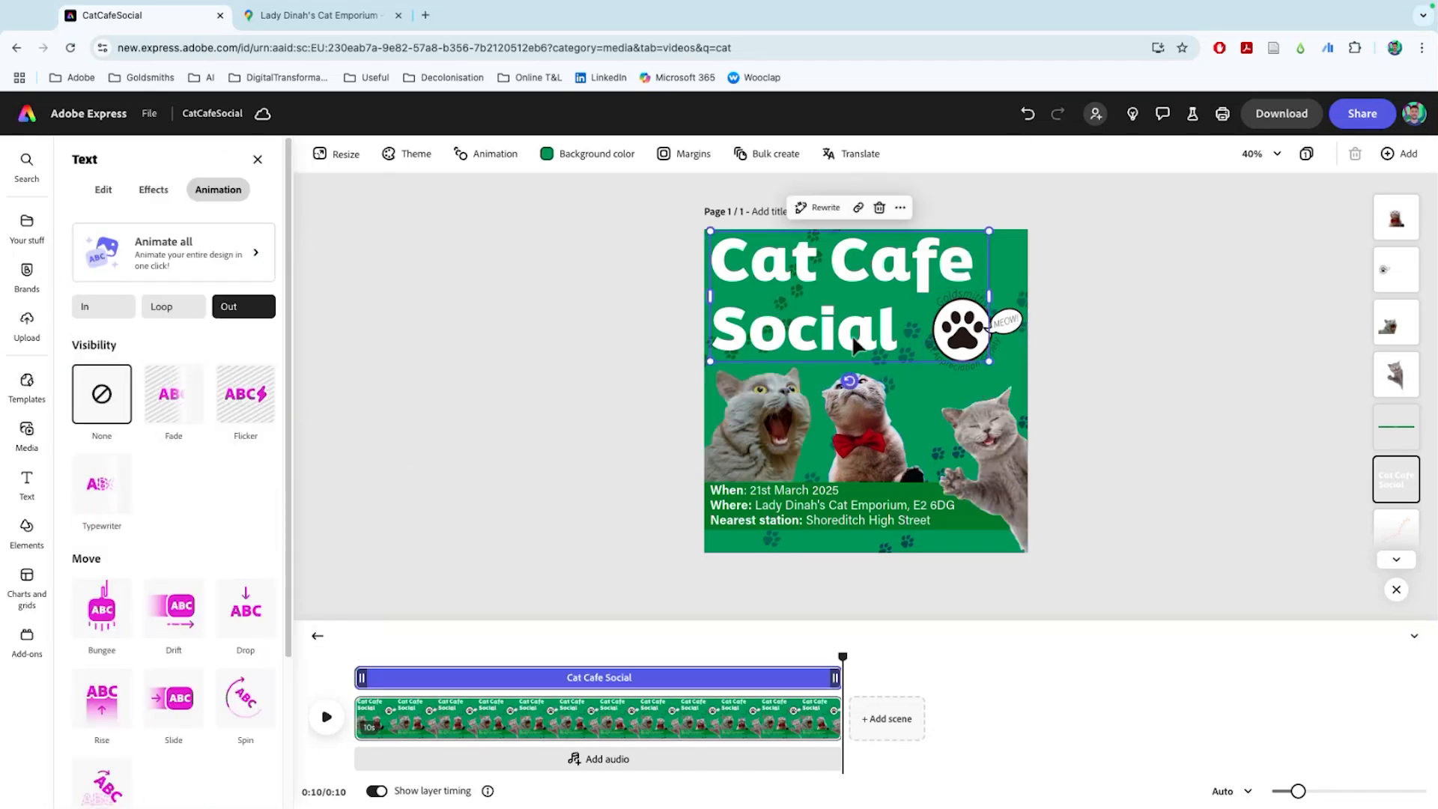
click(104, 190)
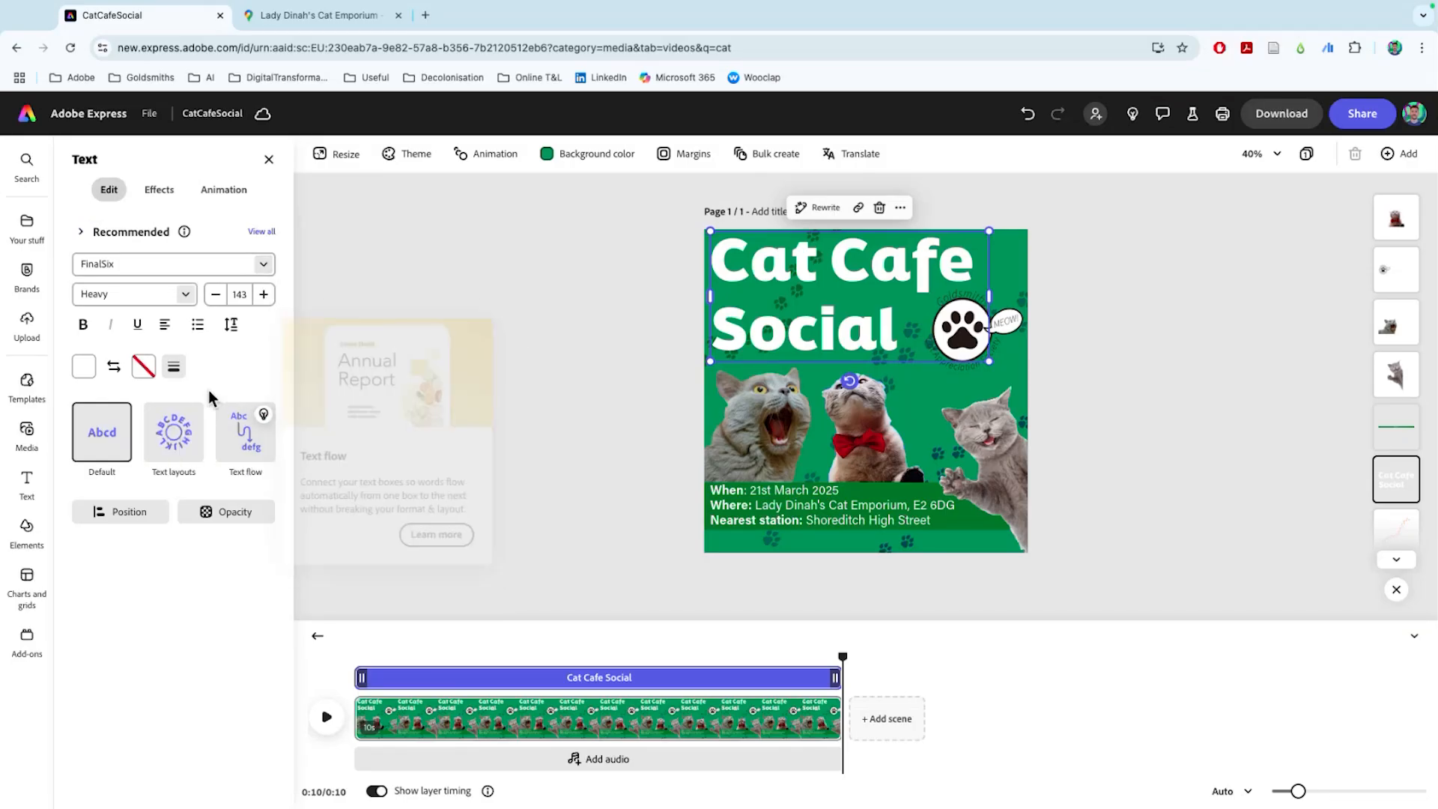
click(234, 328)
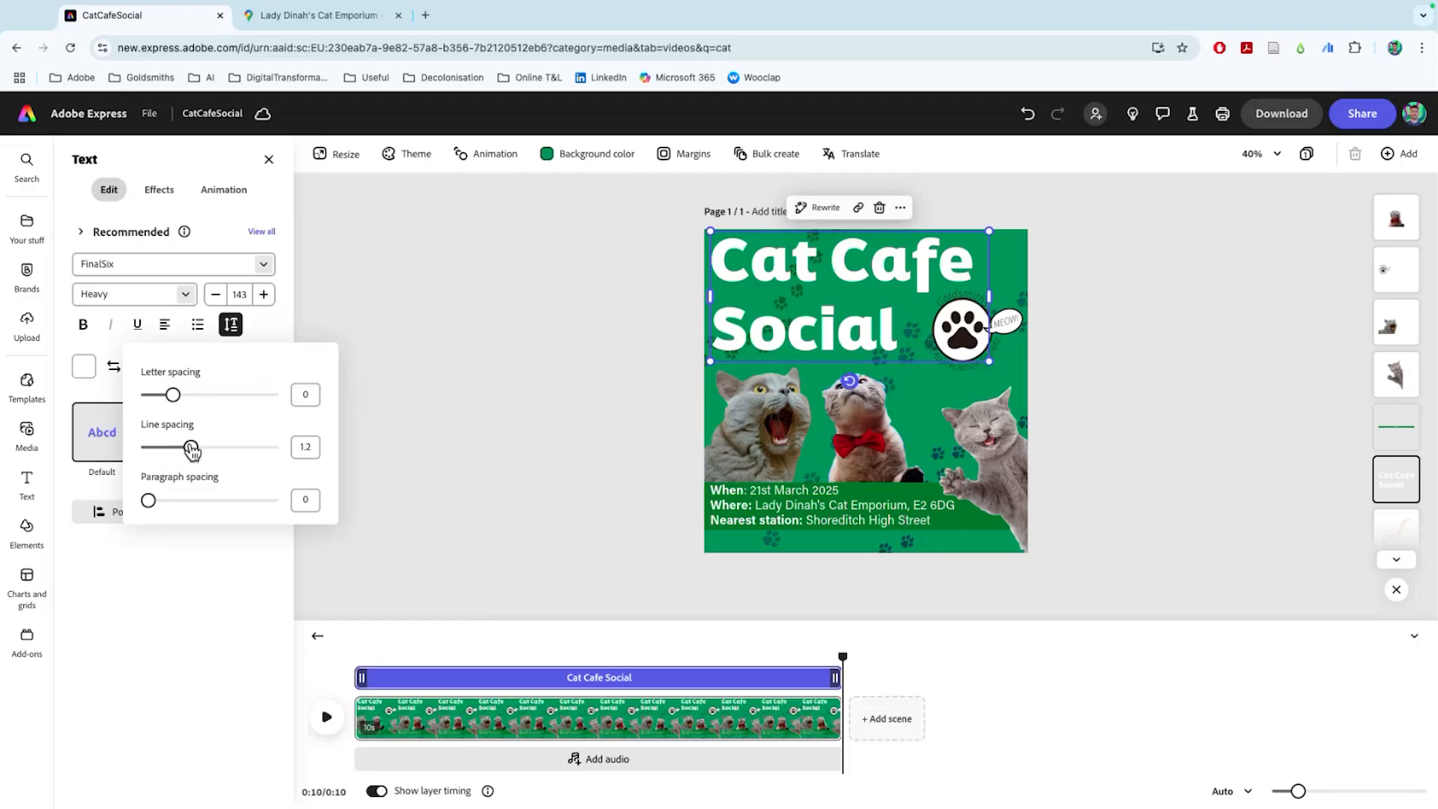
drag(192, 448, 176, 448)
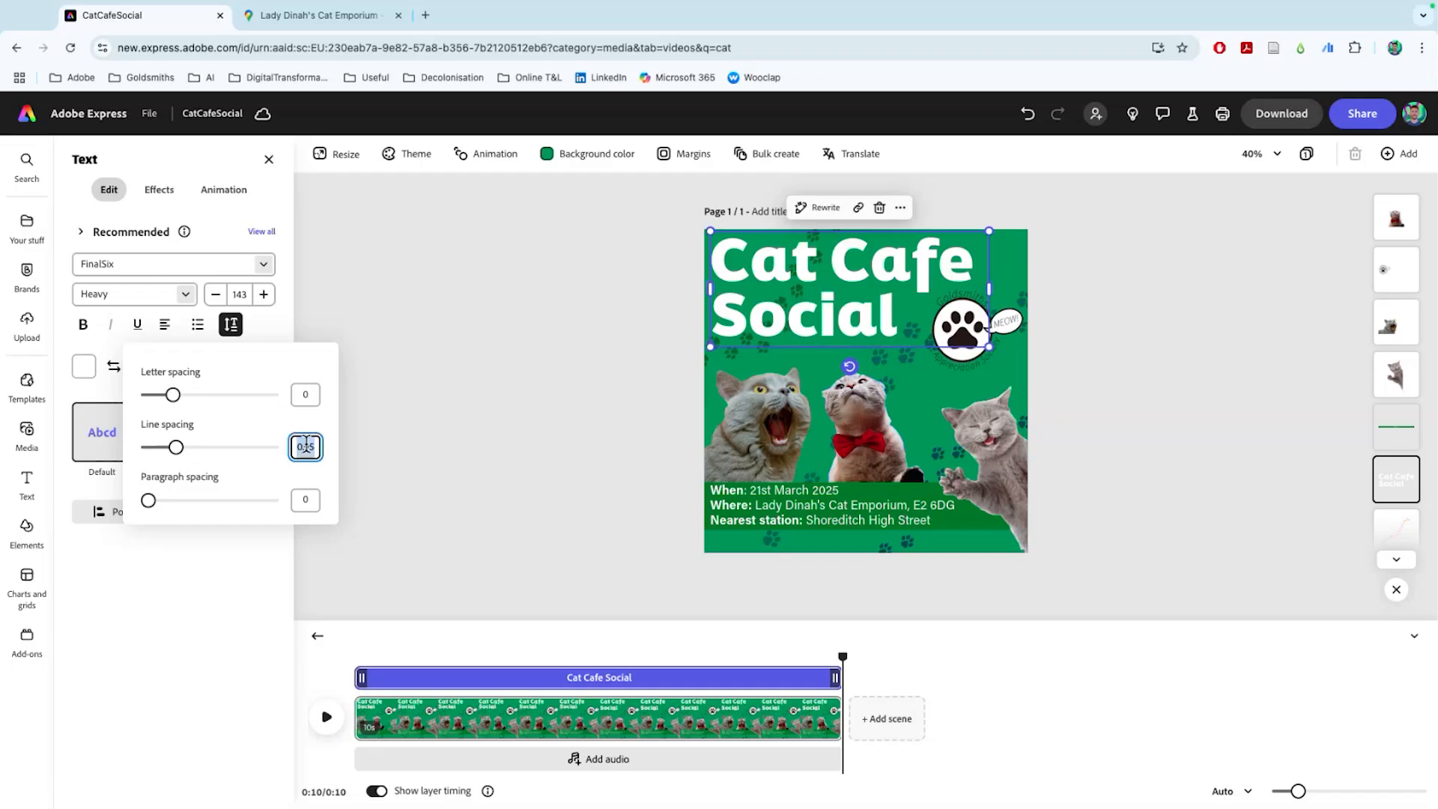
text(1)
click(492, 414)
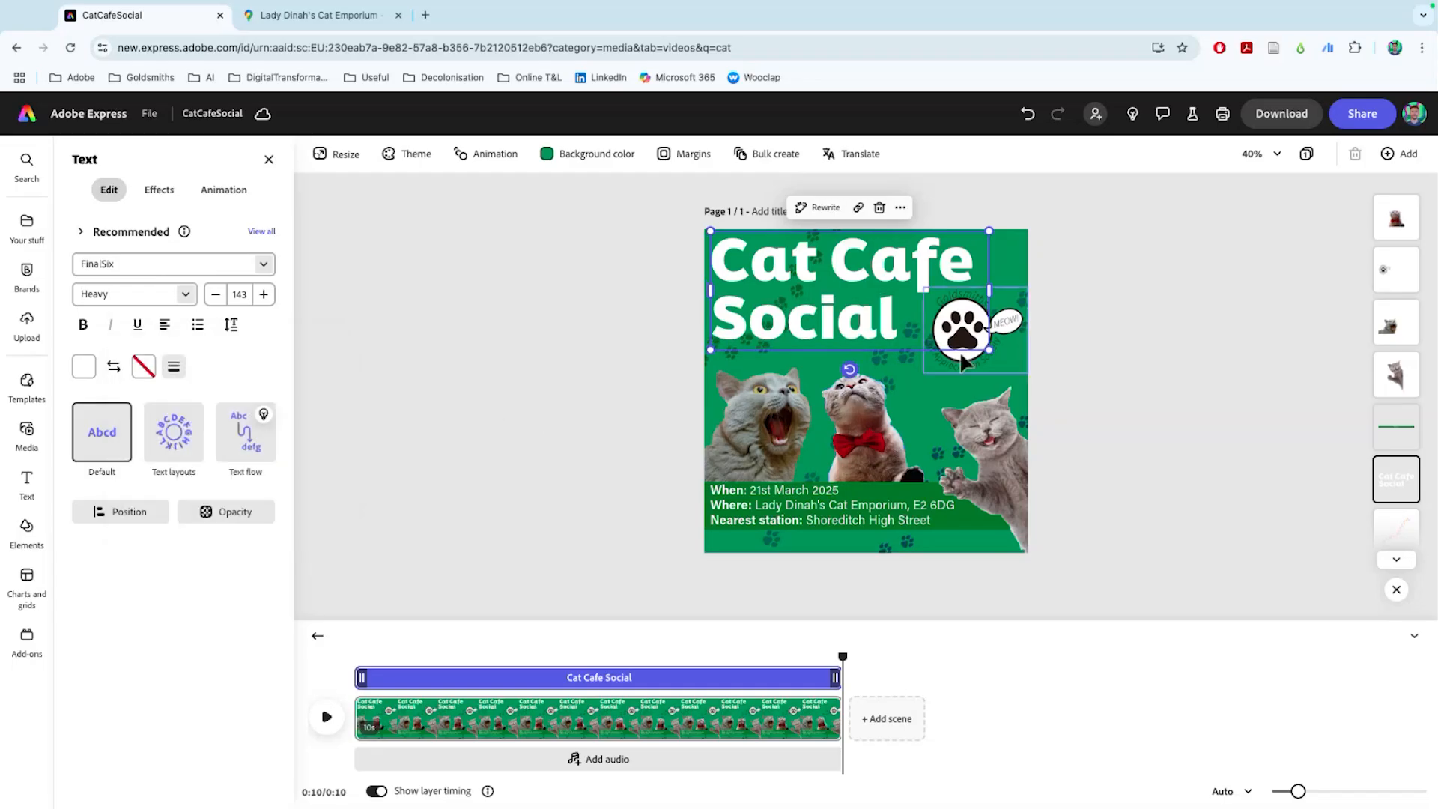
click(1187, 362)
Enlarge the paw logo and place it beside the word "Social" near the page's right edge
click(976, 328)
drag(976, 327, 981, 326)
drag(924, 367, 895, 397)
drag(971, 346, 969, 353)
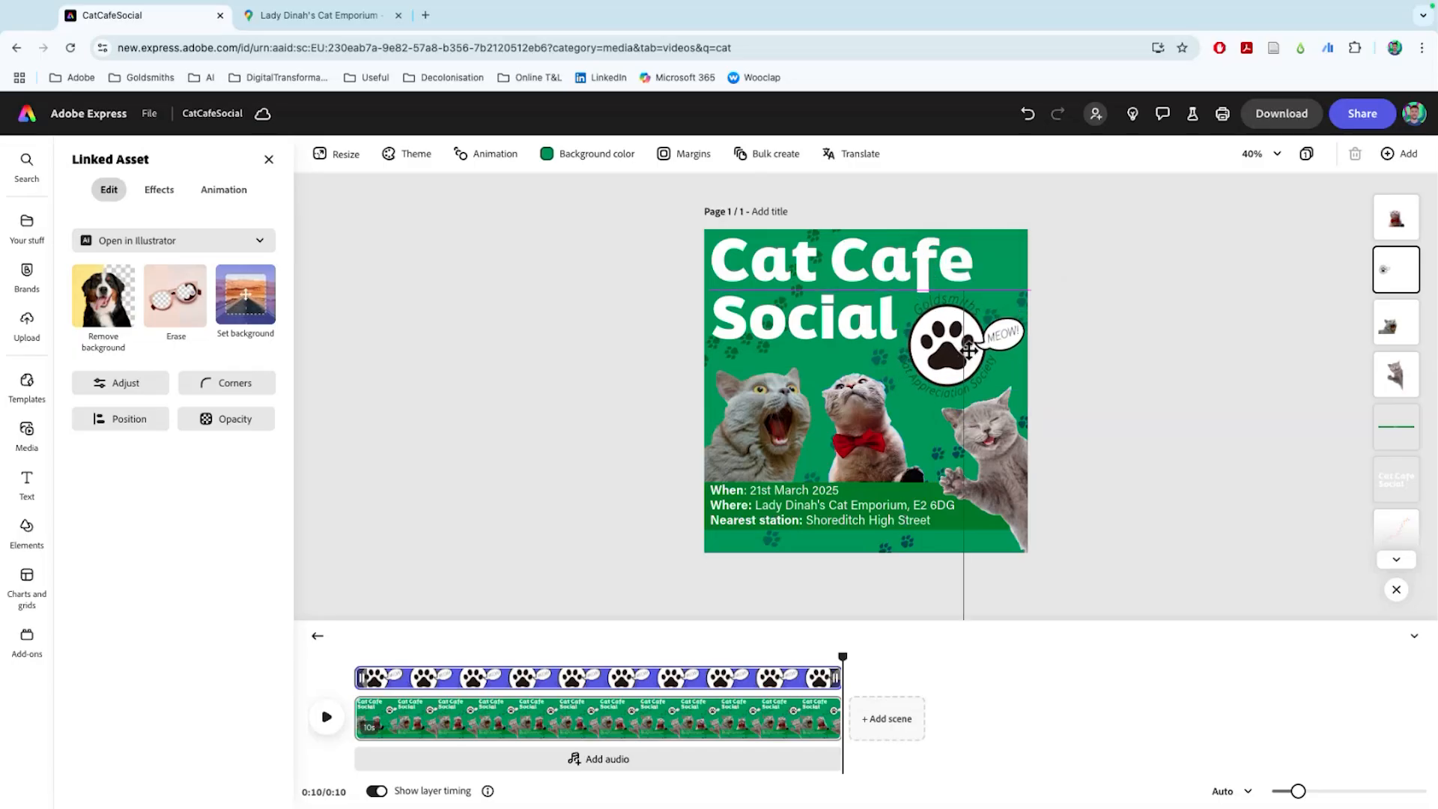
click(1182, 361)
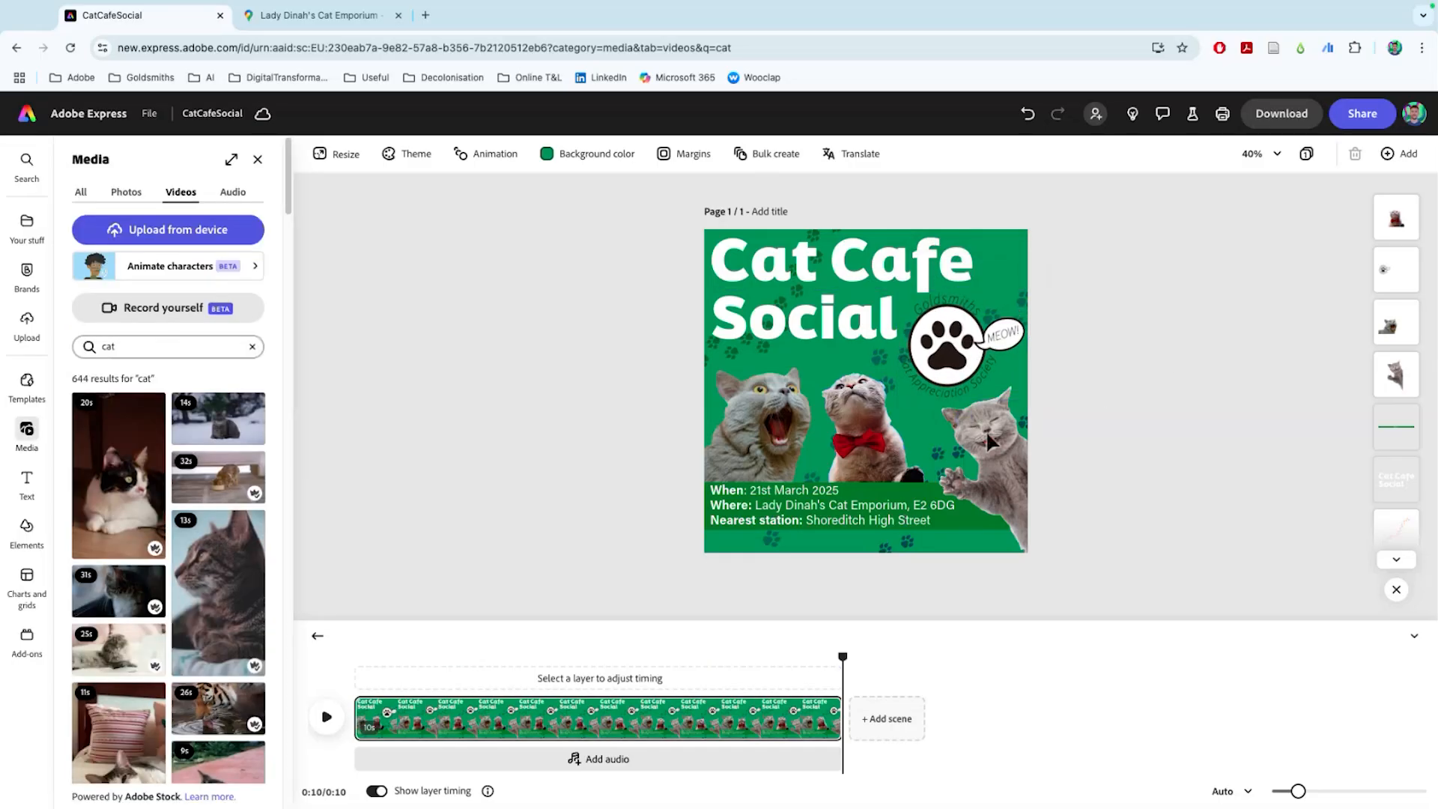
Delete the laughing cat cutout and place the bow-tie cat video, tilted and enlarged, in the page's lower-right corner
click(1004, 478)
key(Delete)
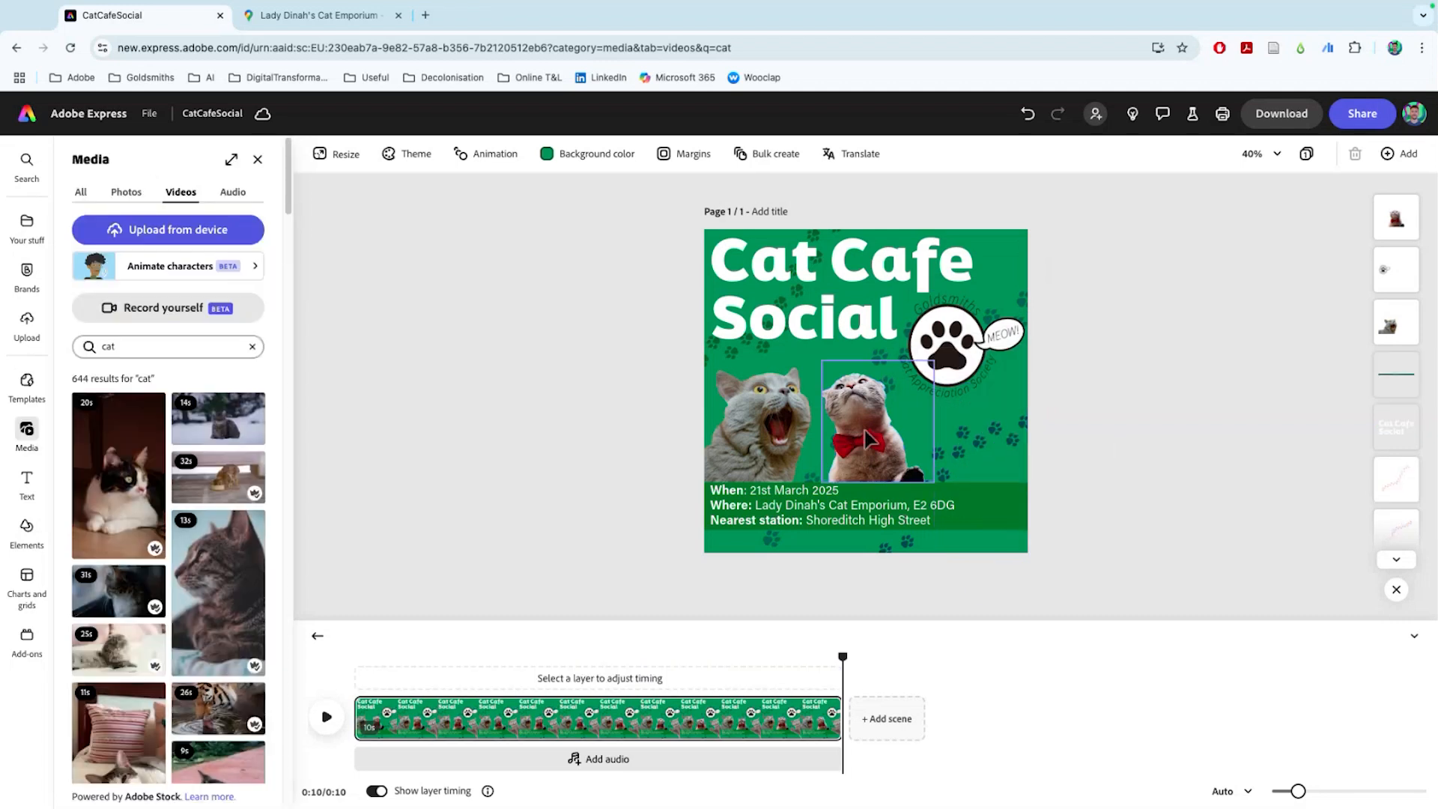
click(862, 442)
drag(881, 502, 1024, 515)
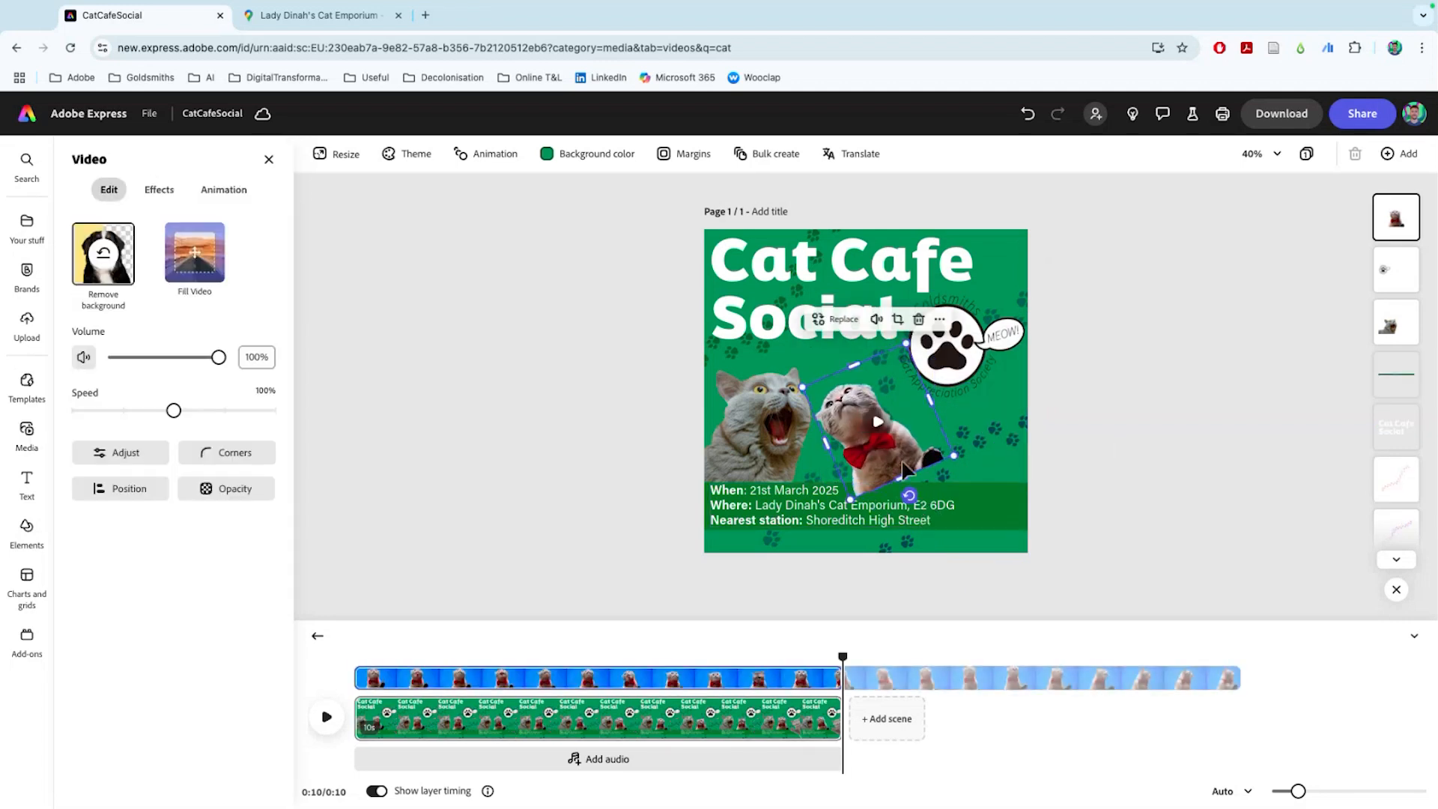
drag(970, 552, 961, 579)
drag(1020, 503, 1031, 494)
drag(1047, 561, 1029, 567)
drag(989, 503, 989, 503)
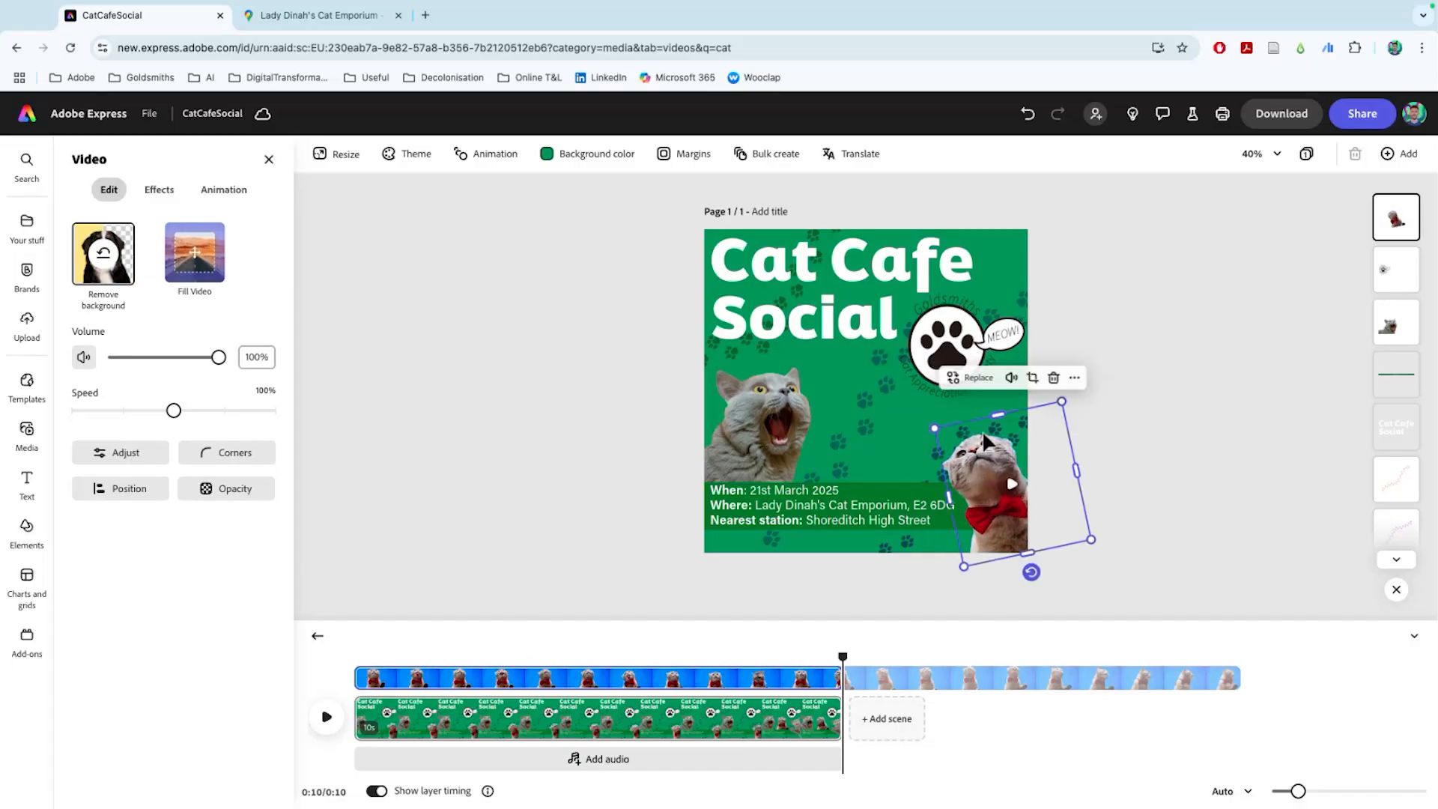
drag(937, 427, 921, 419)
click(1200, 341)
Play the page briefly, and give the bow-tie cat video Fade exit and entrance animations
drag(852, 665, 354, 658)
key(space)
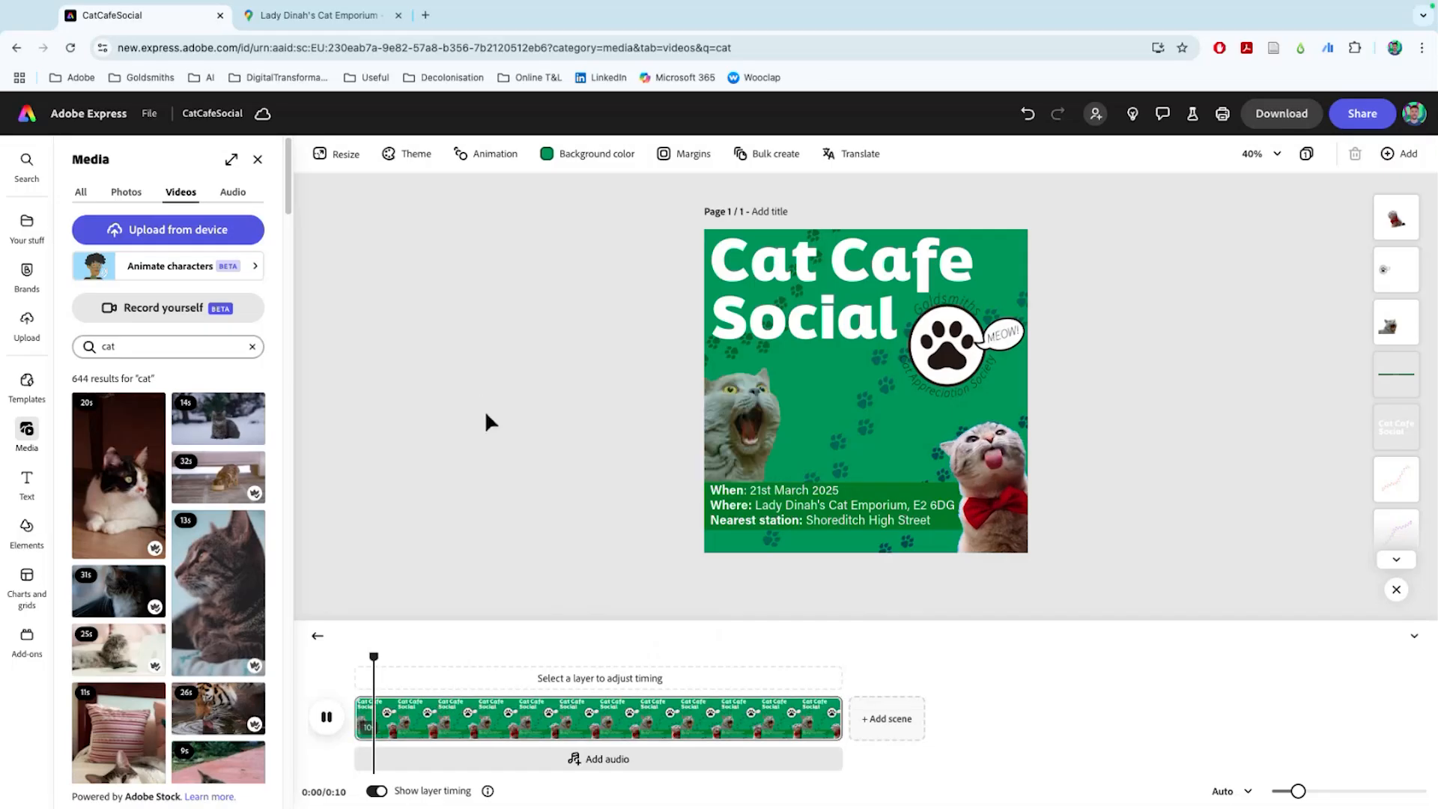
click(1000, 477)
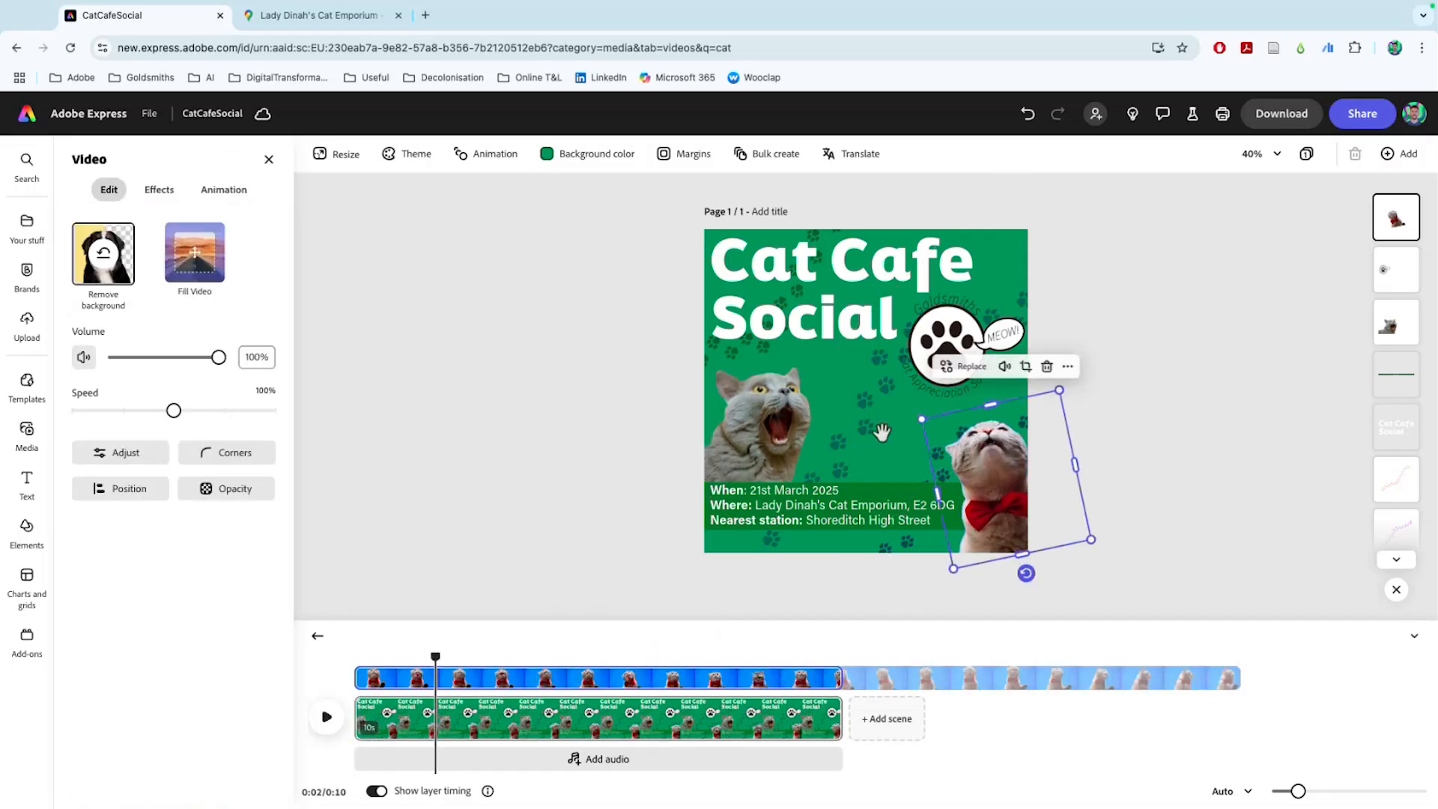
click(226, 191)
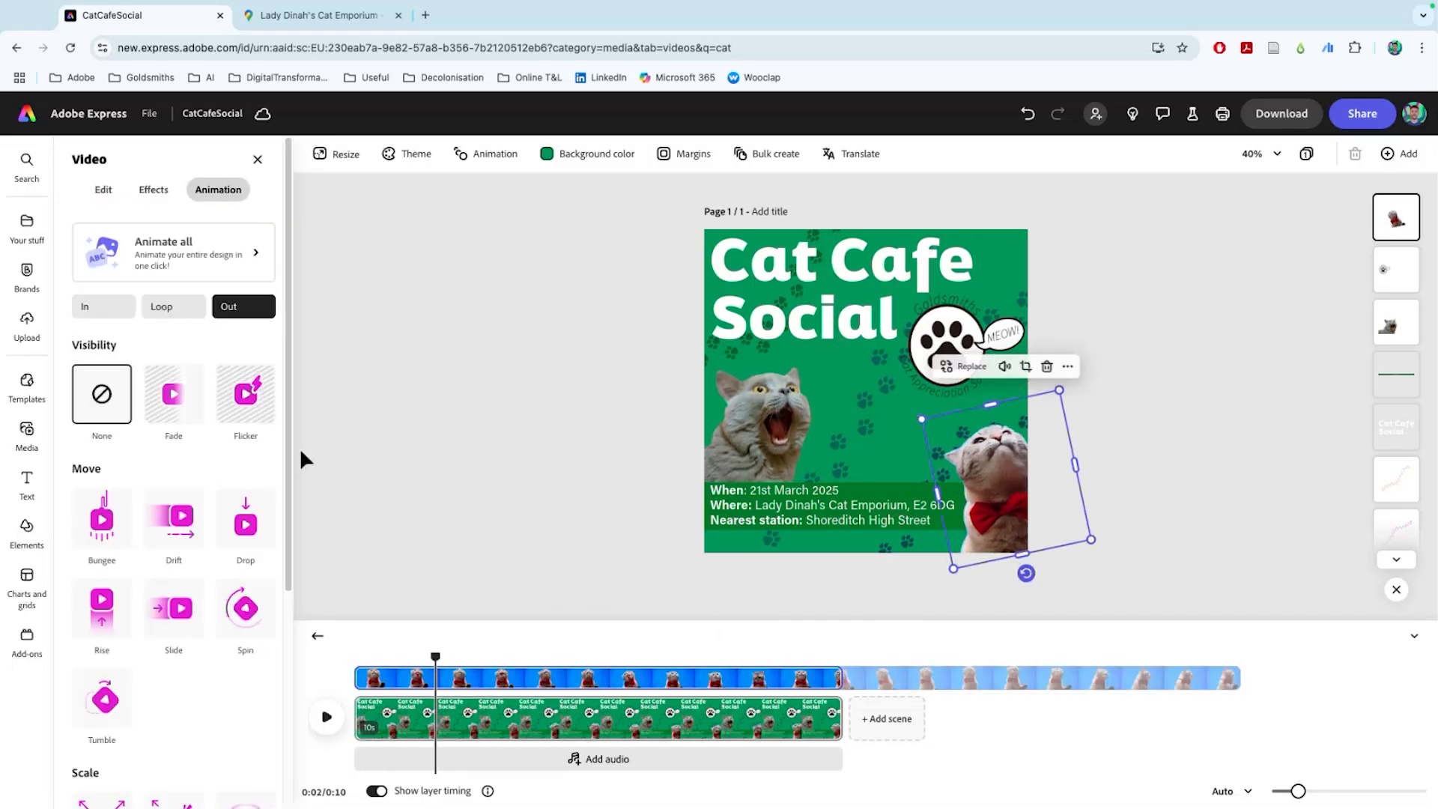
click(173, 394)
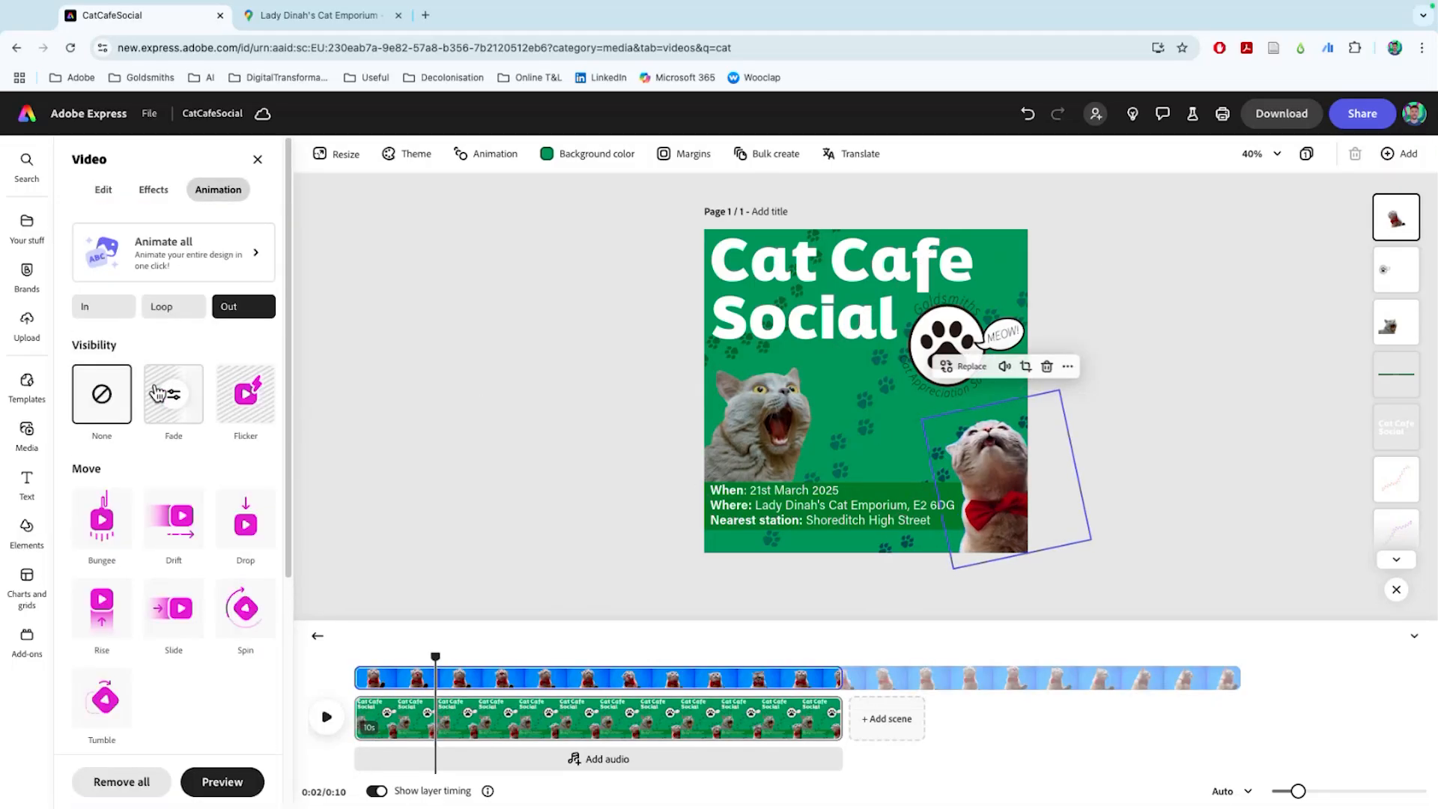
click(78, 309)
click(170, 406)
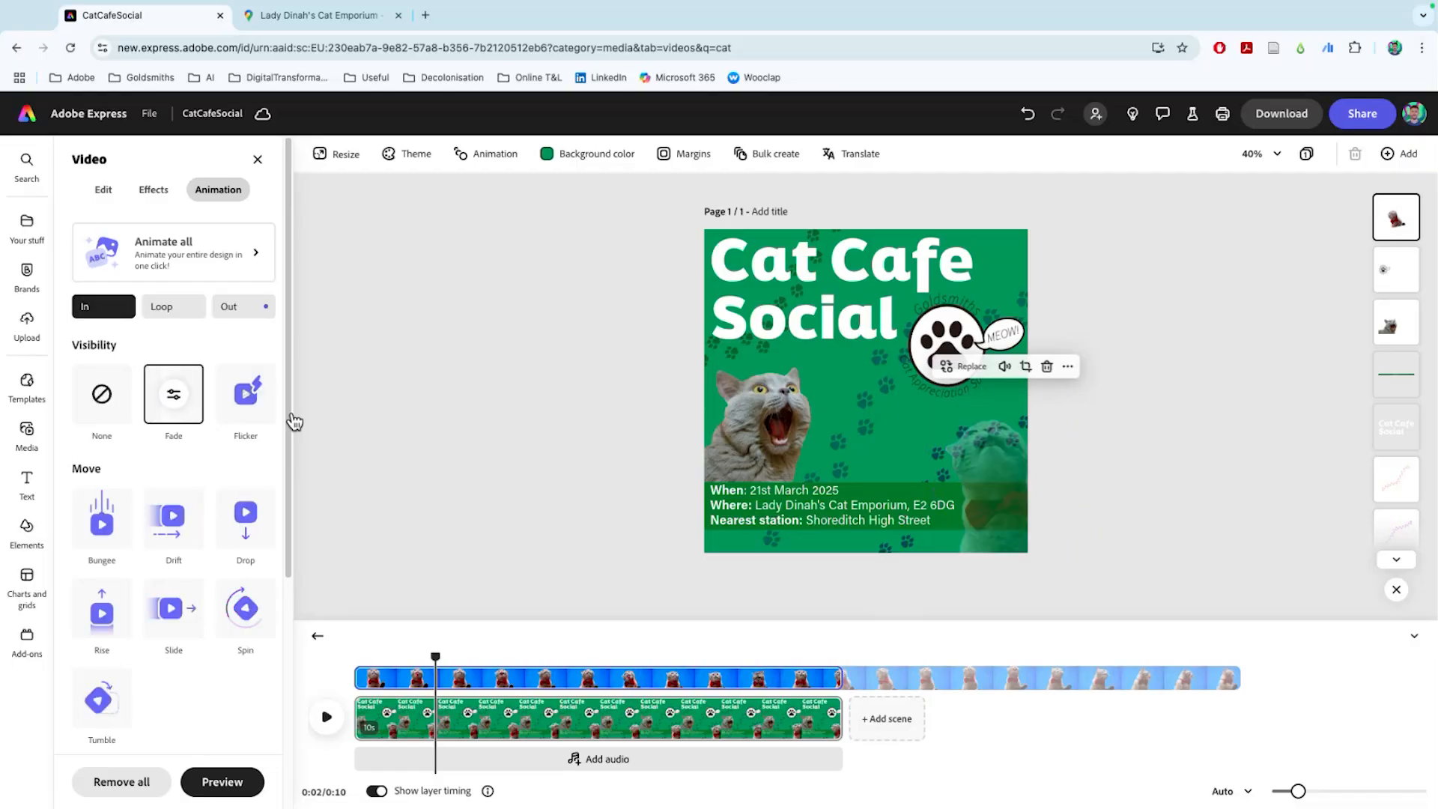
Play the design from the start to check the bow-tie cat's fades with the other animations
click(696, 483)
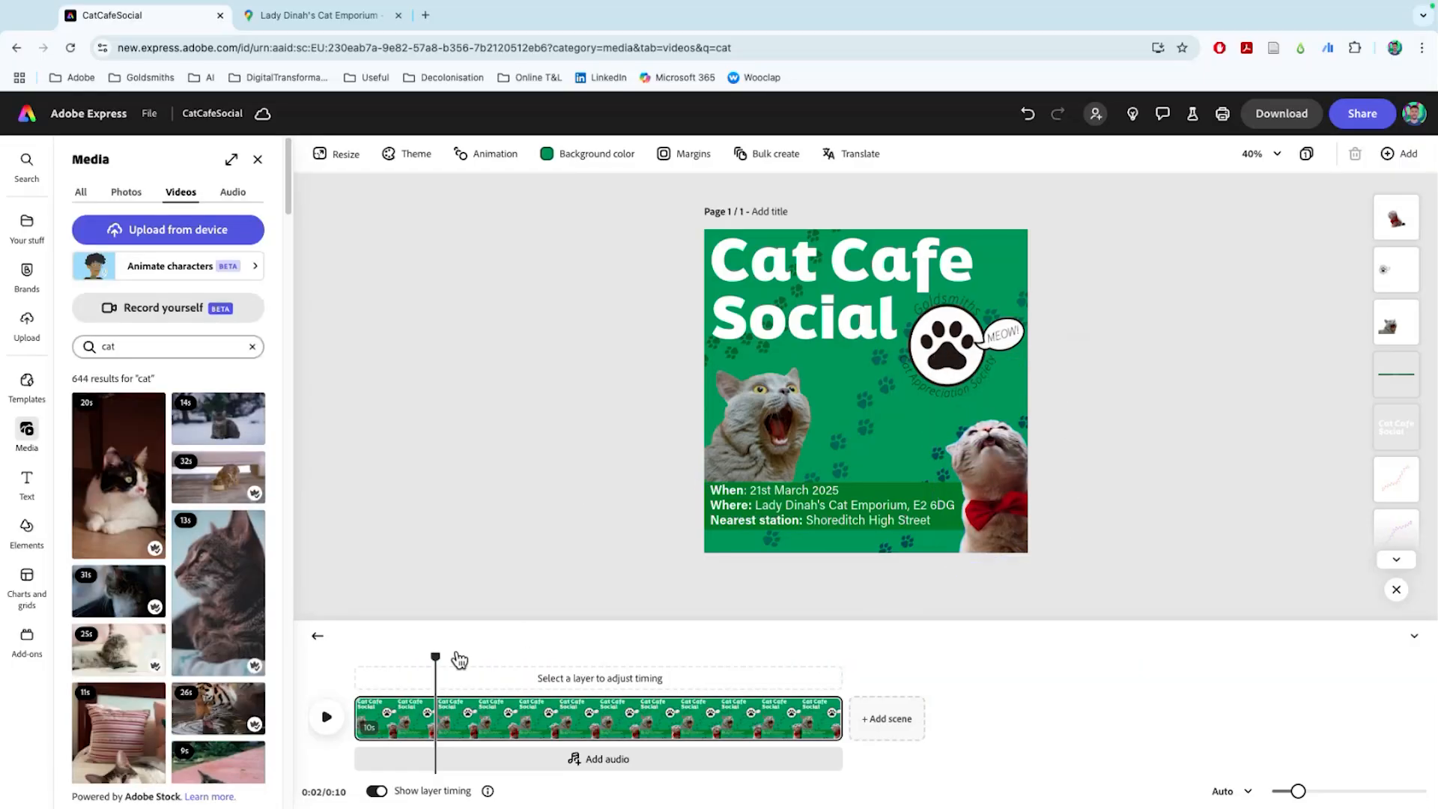
drag(428, 651, 301, 647)
key(space)
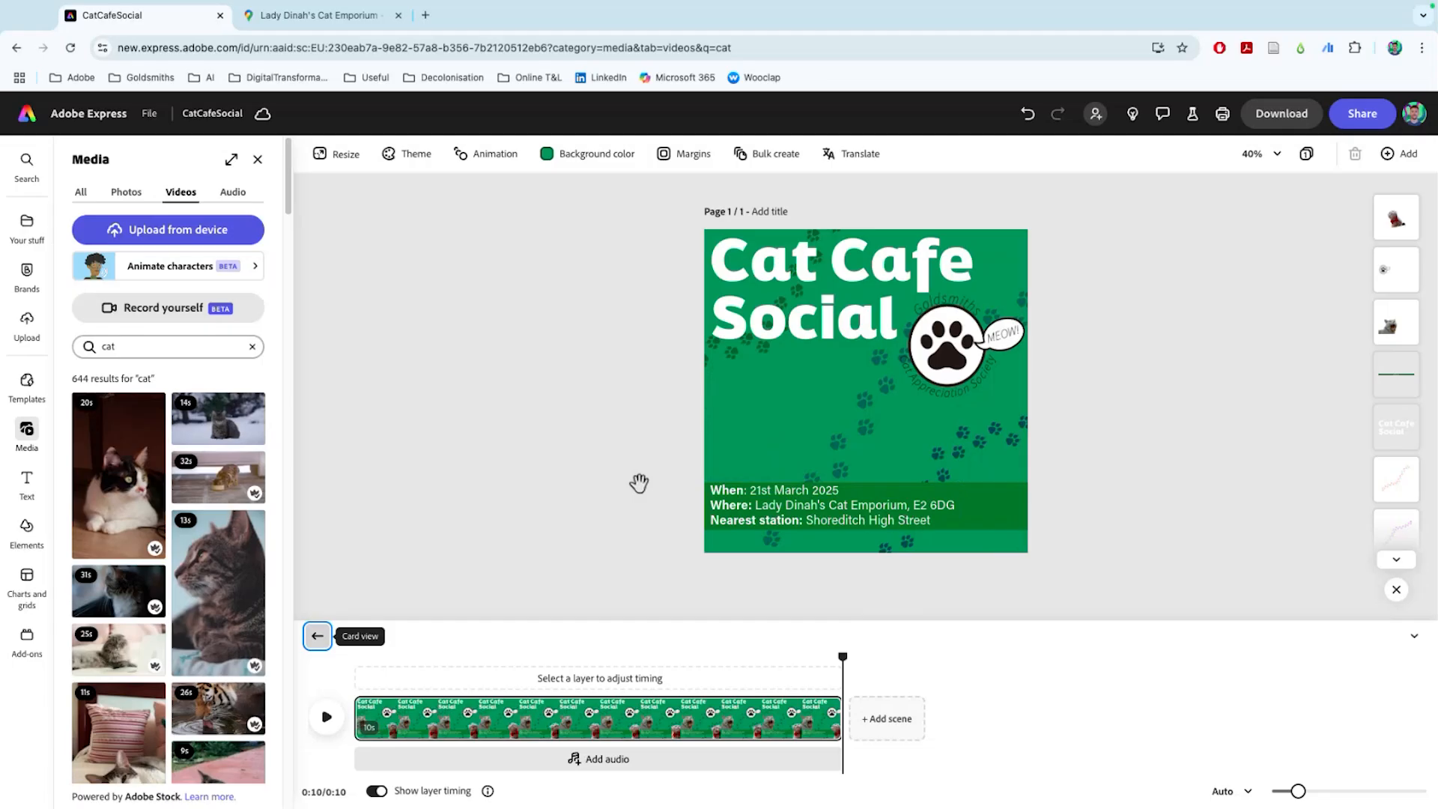
drag(839, 651, 354, 622)
key(space)
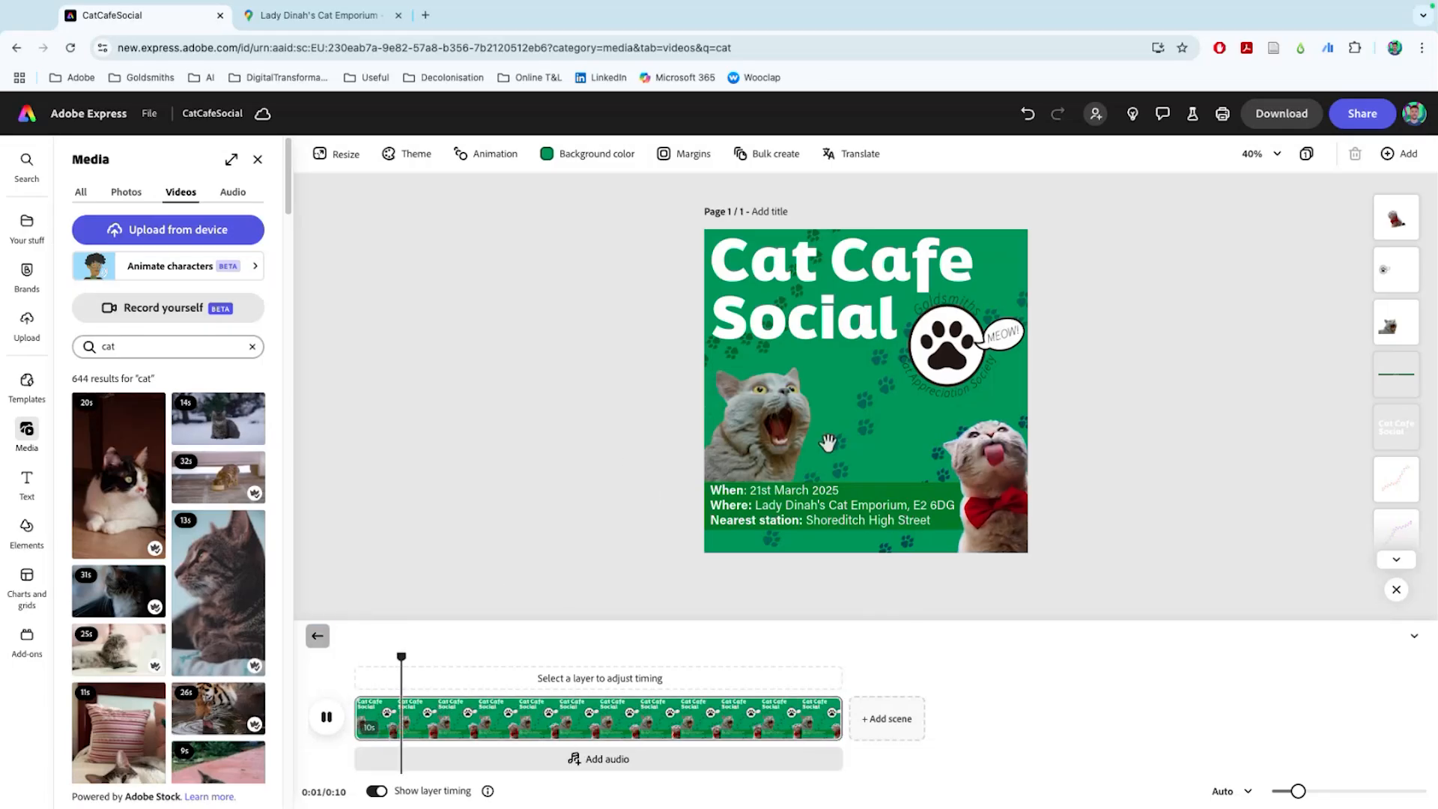
Add the Wiggle loop animation to the open-mouthed cat
click(785, 453)
click(784, 453)
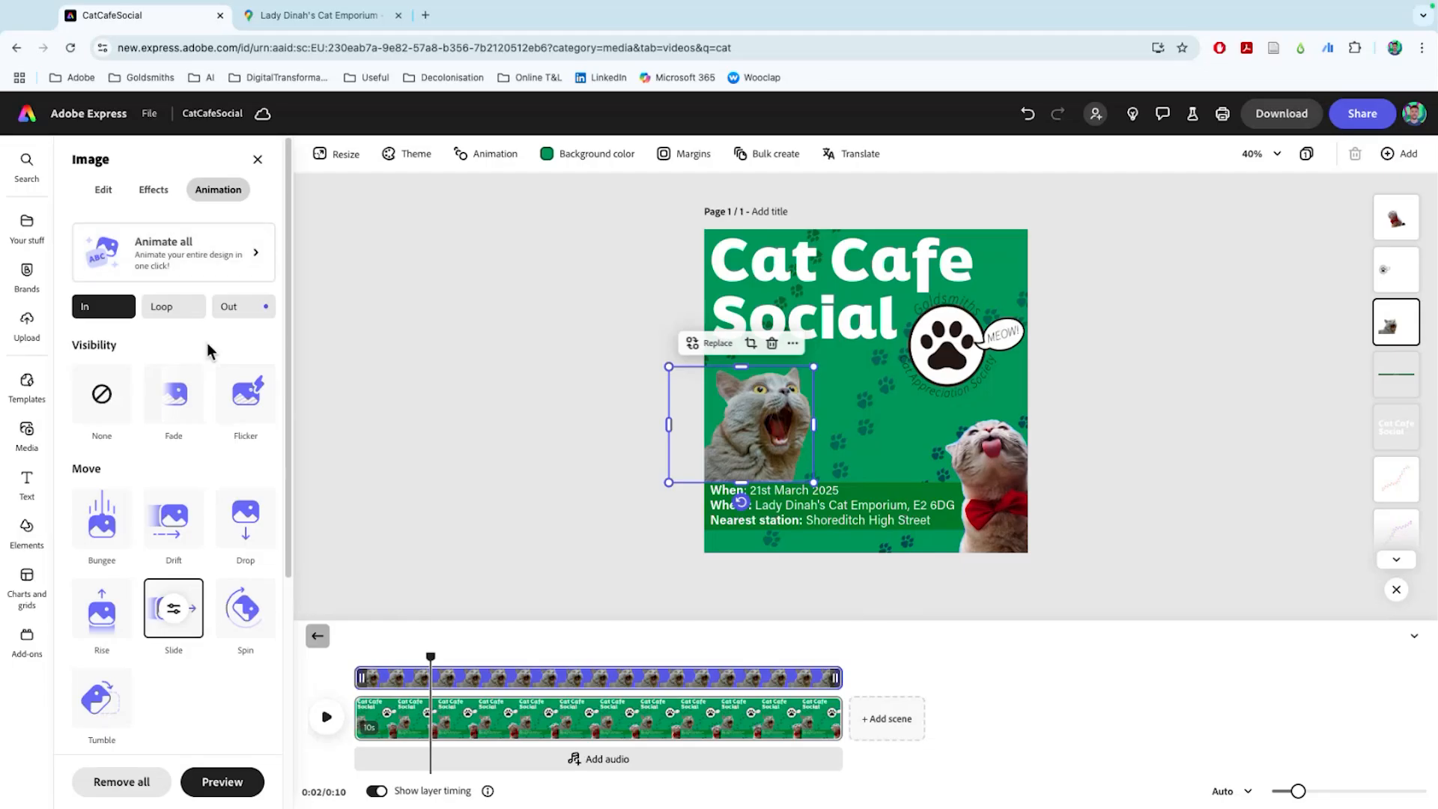
click(169, 311)
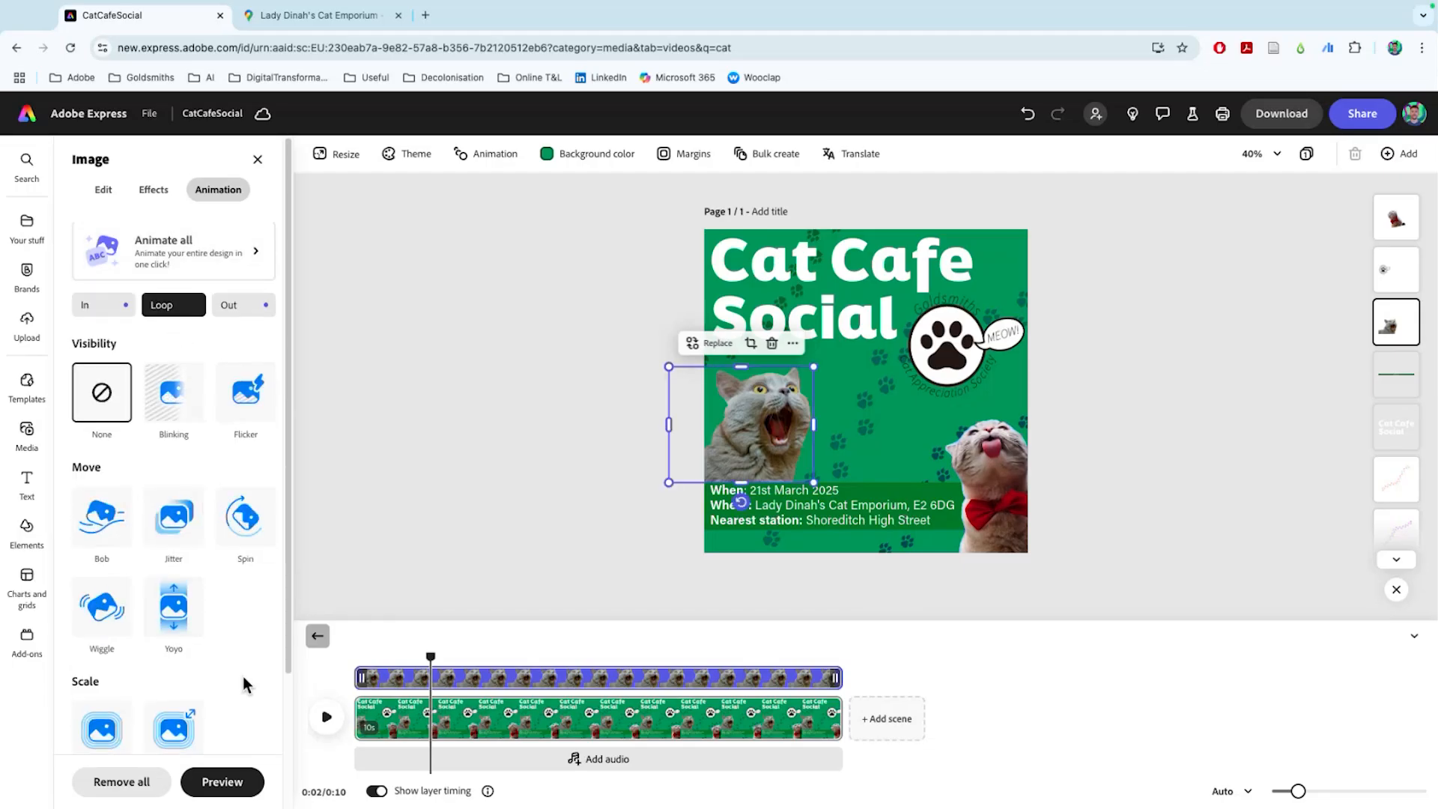
scroll(245, 681, down, 1)
click(103, 552)
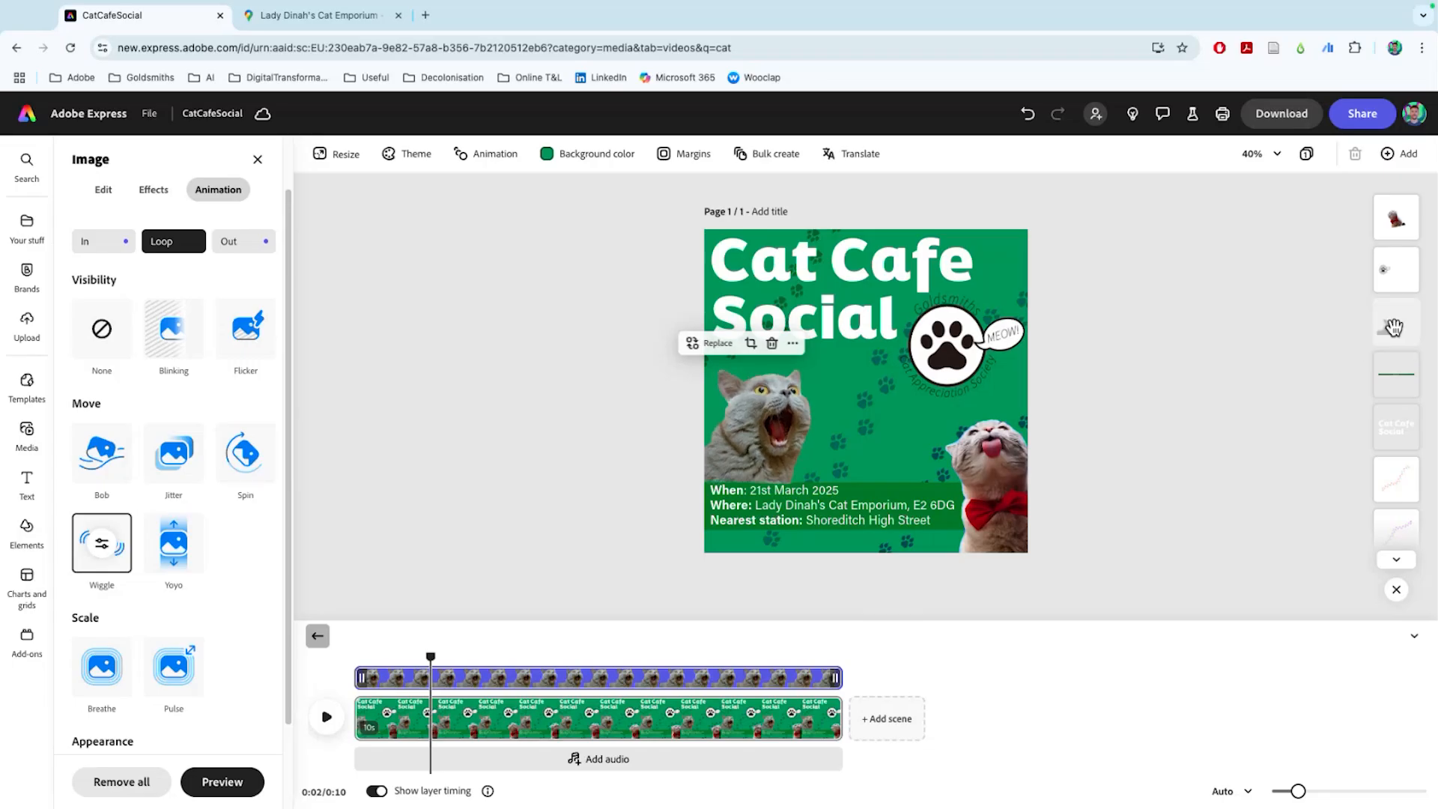
Move the open-mouthed cat's layer below the dark green band behind the event details
scroll(1395, 326, down, 1)
scroll(1396, 328, up, 1)
drag(1394, 329, 1398, 373)
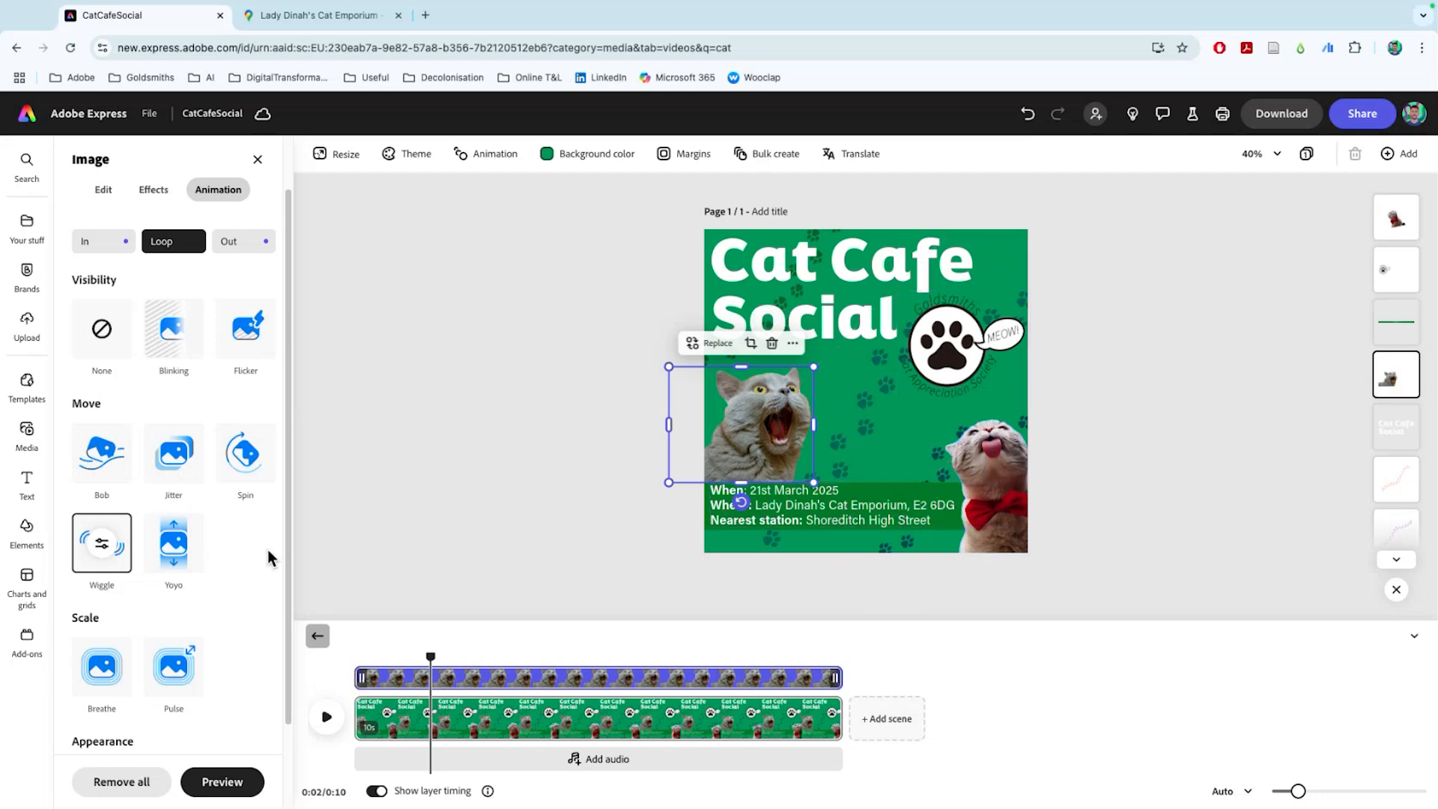
Play the page briefly, and set the open-mouthed cat's Wiggle animation to speed 81 and intensity 47
click(325, 719)
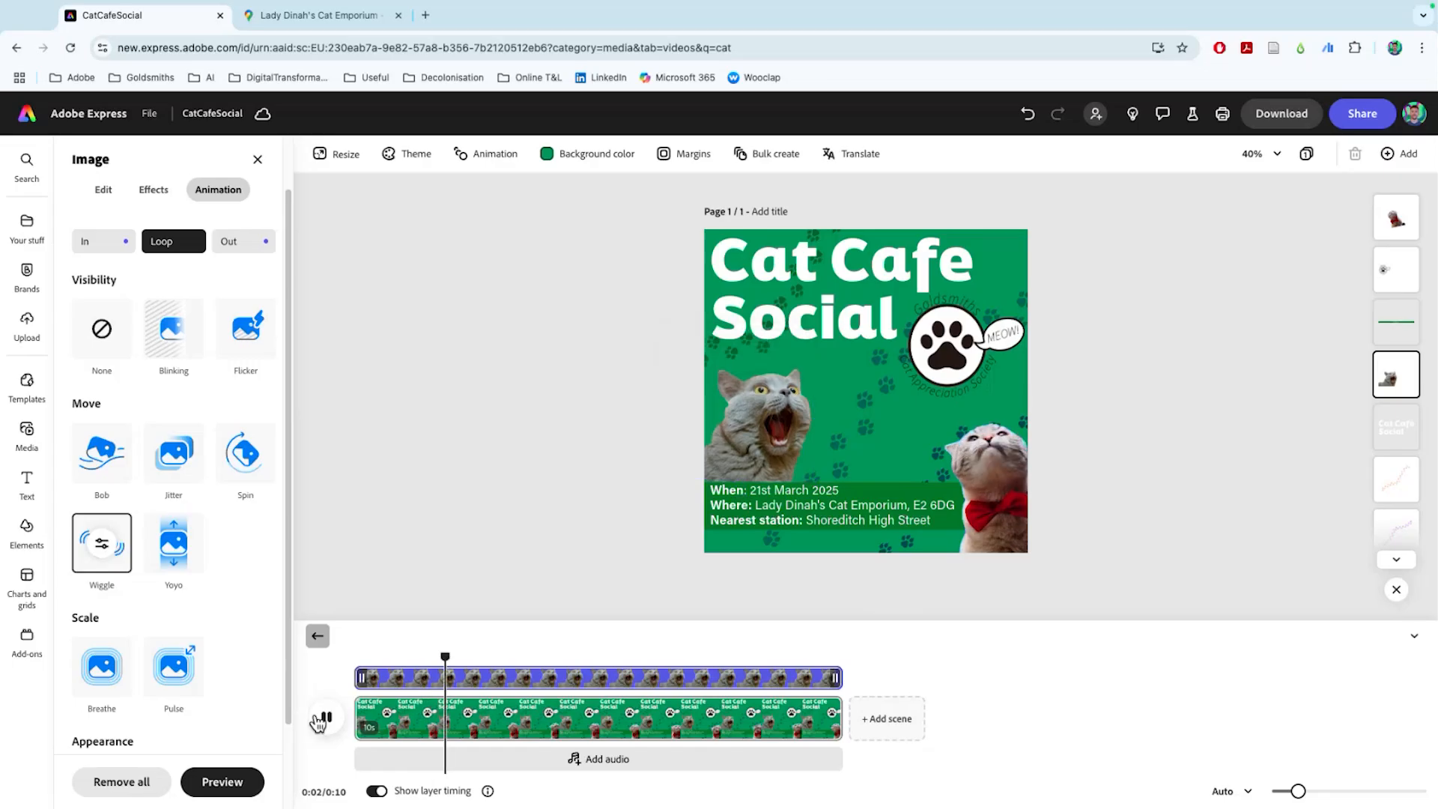
click(757, 420)
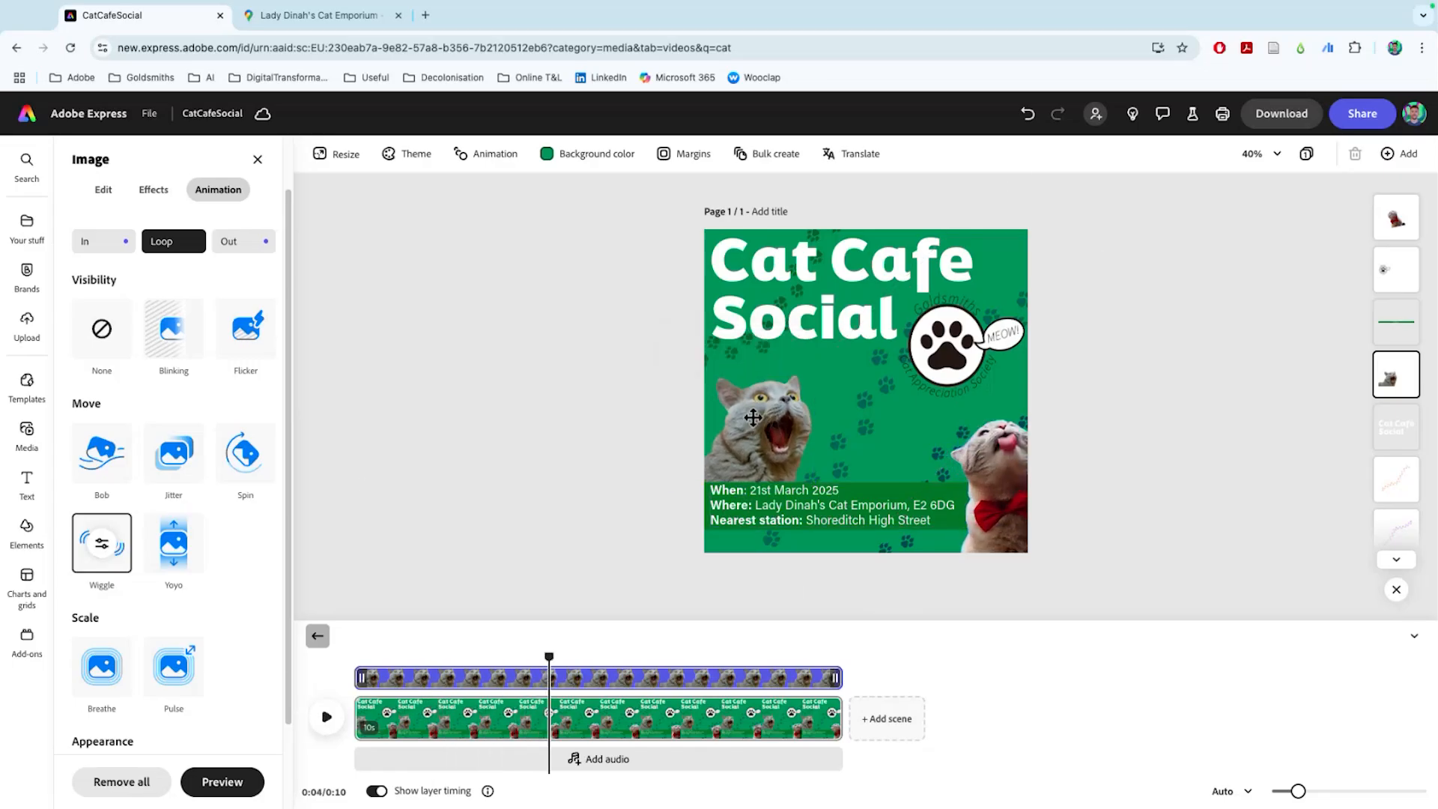
click(753, 417)
click(101, 544)
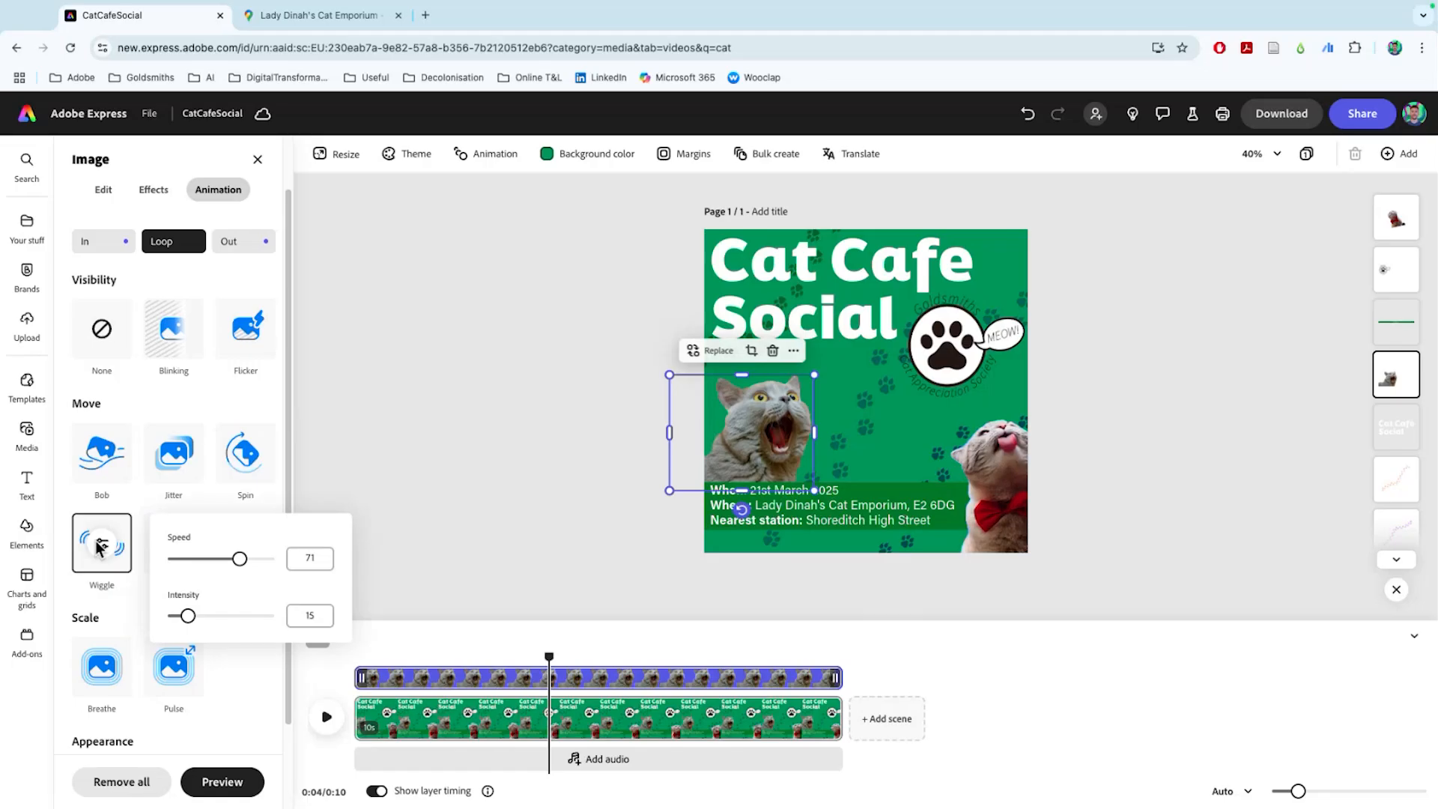
drag(188, 616, 208, 619)
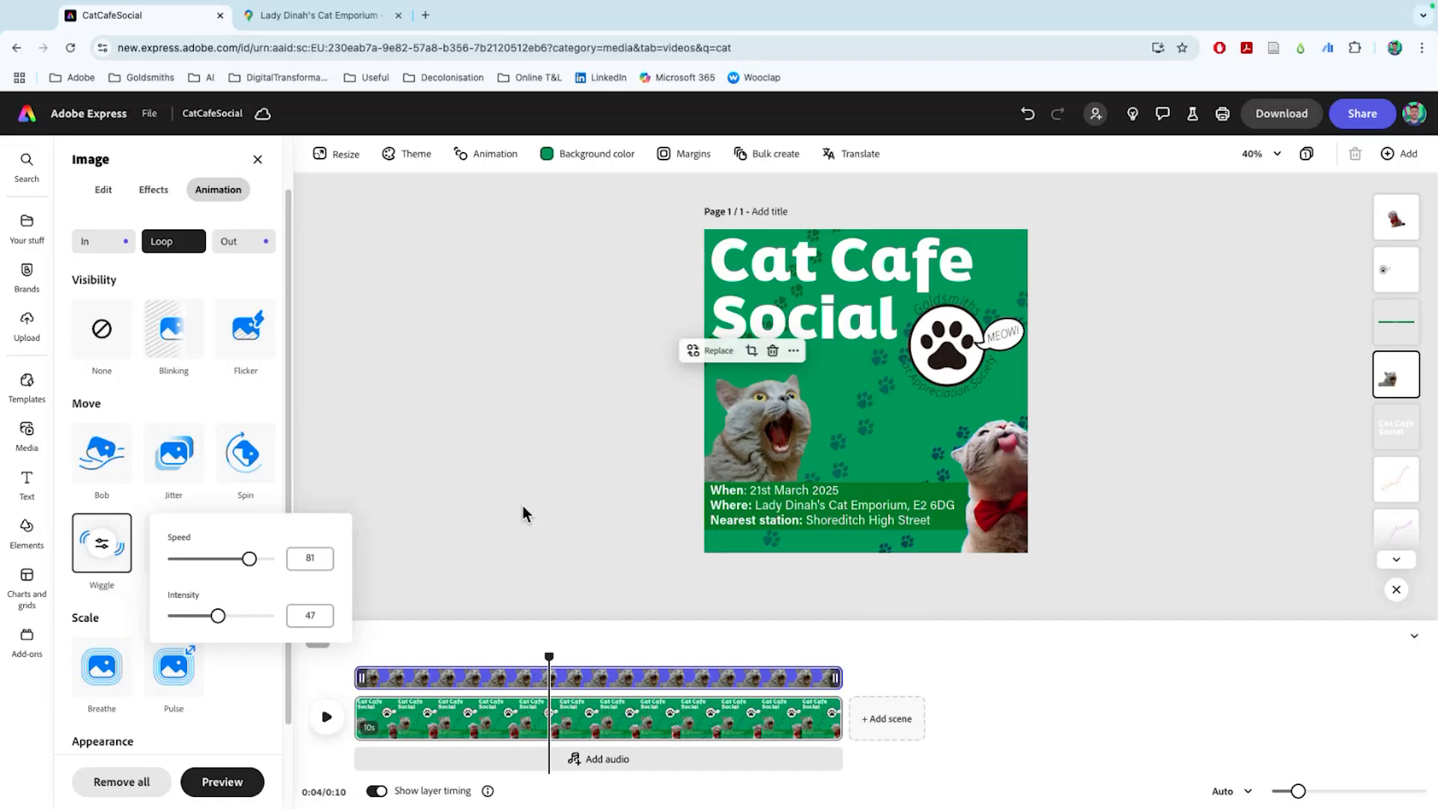
click(550, 425)
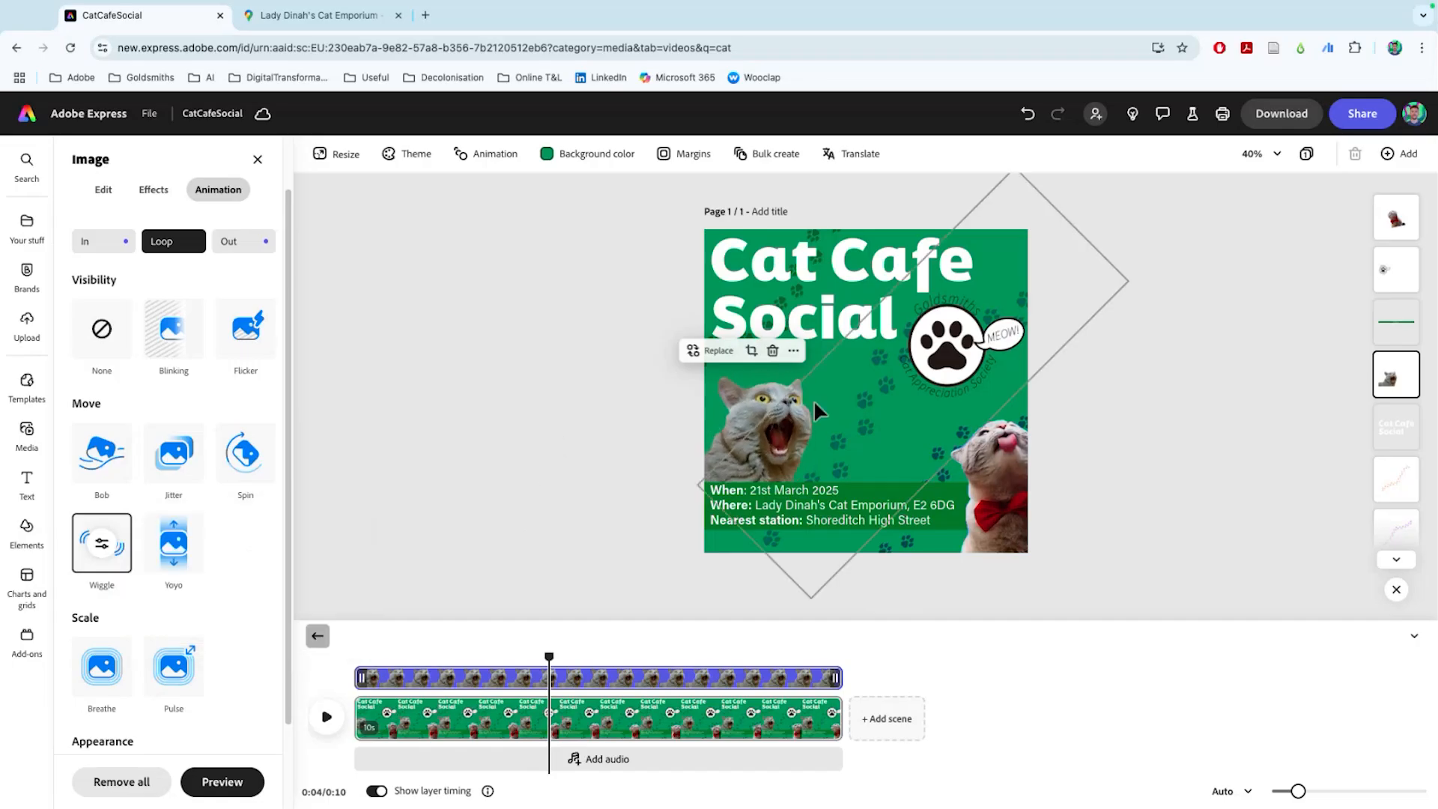
Enlarge the open-mouthed cat slightly and reposition it between the title and the event details
drag(768, 416, 839, 367)
click(484, 430)
drag(751, 442, 781, 441)
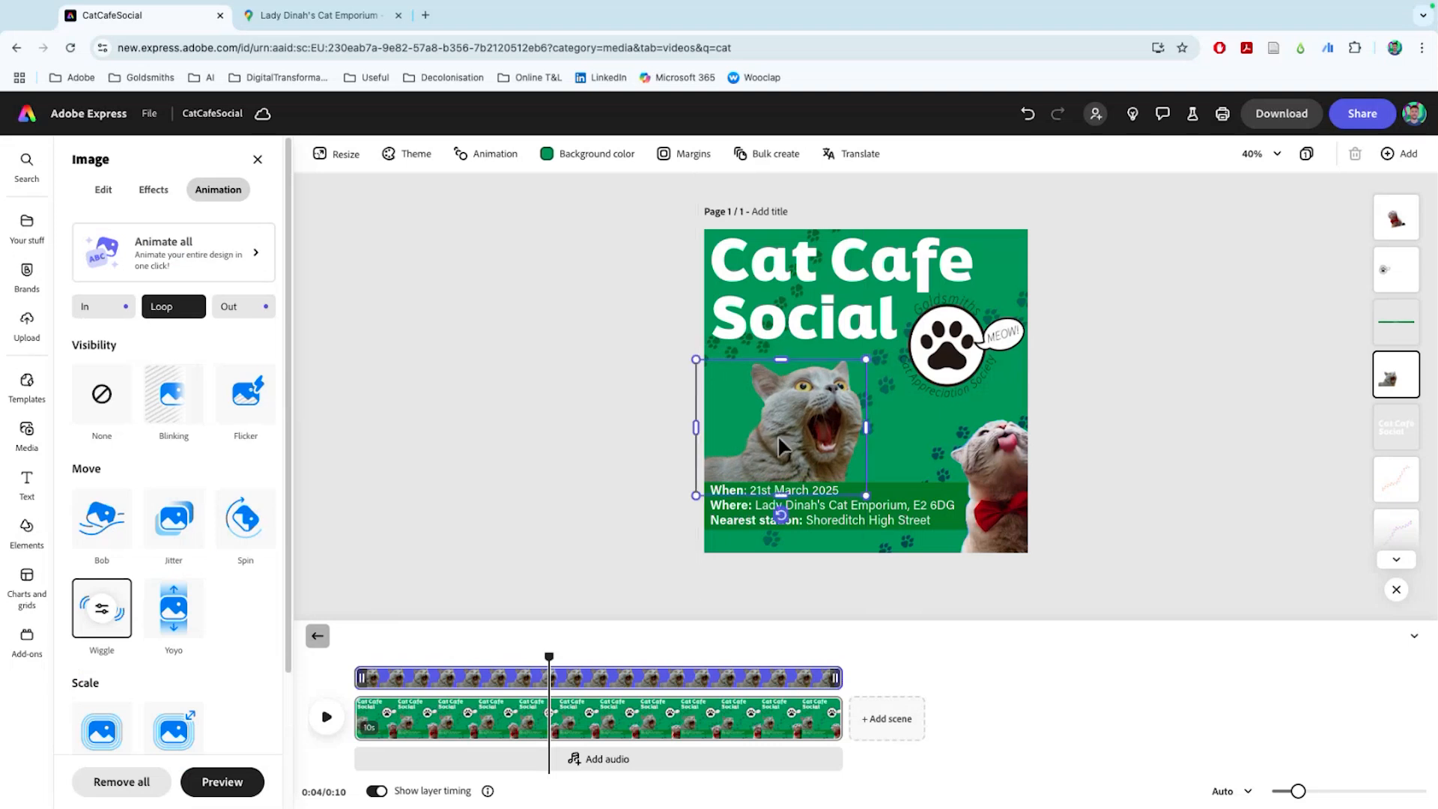
Play the design from the start to check the enlarged open-mouthed cat's stronger wiggle, and deselect the cat
drag(550, 649, 358, 649)
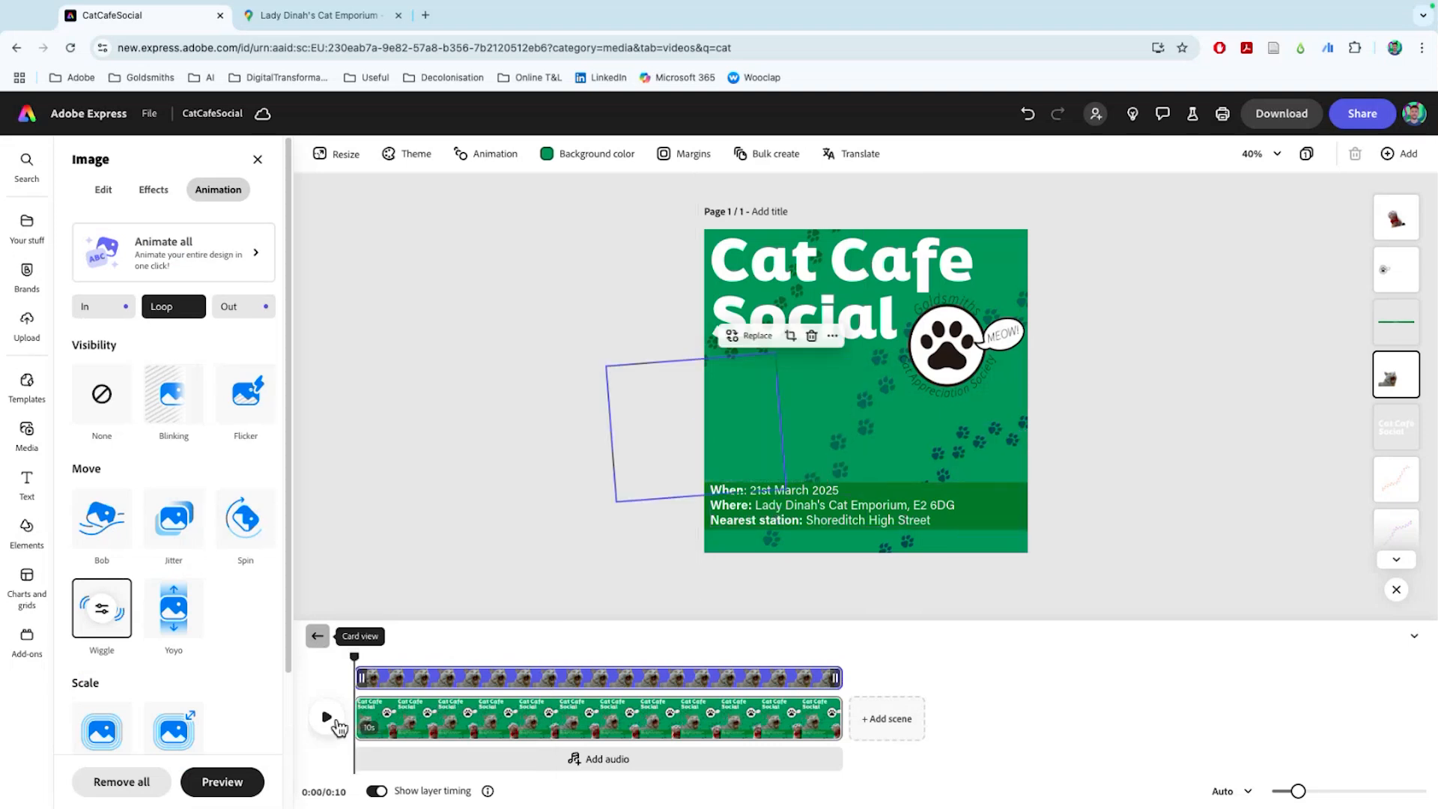
click(327, 717)
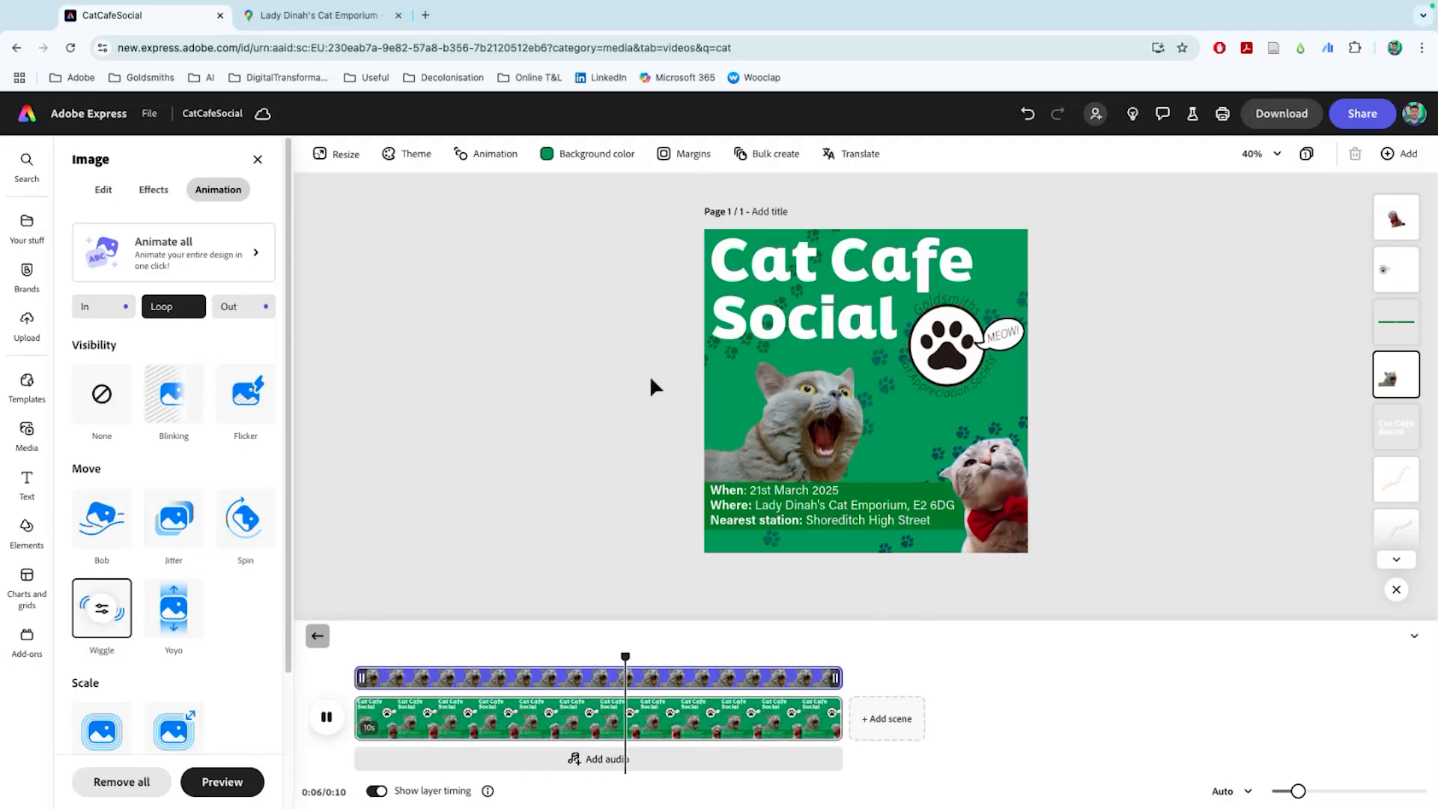
key(space)
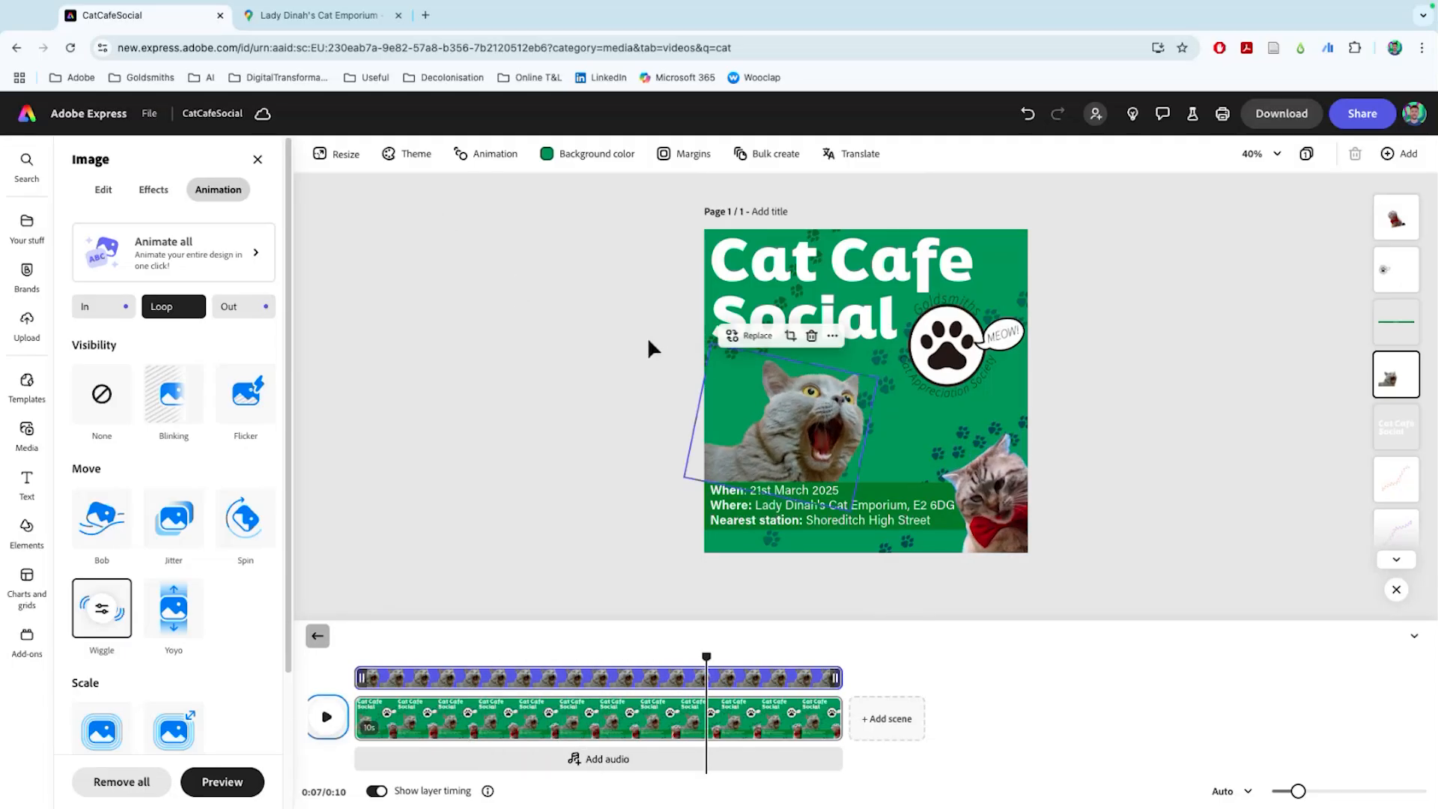
click(212, 106)
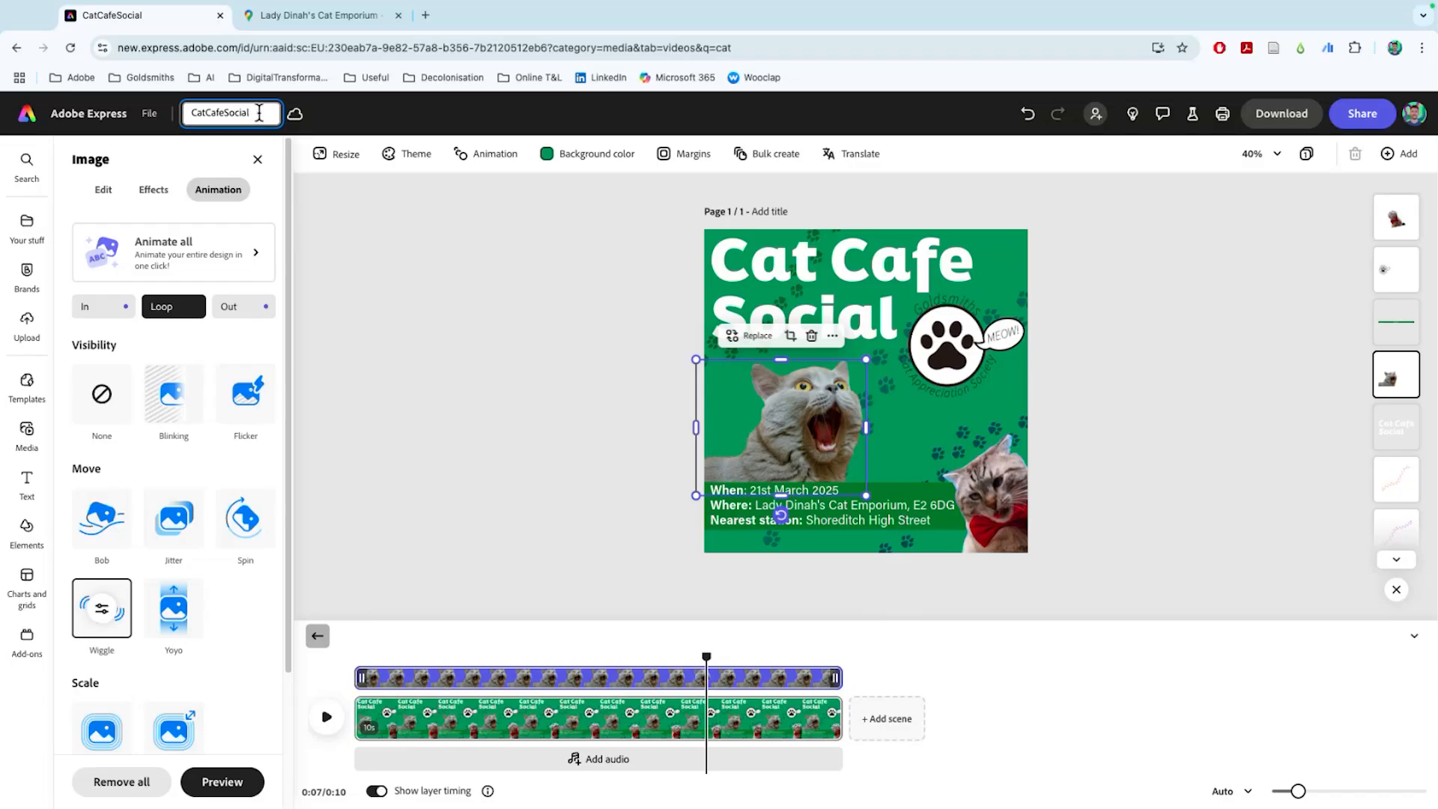
click(536, 379)
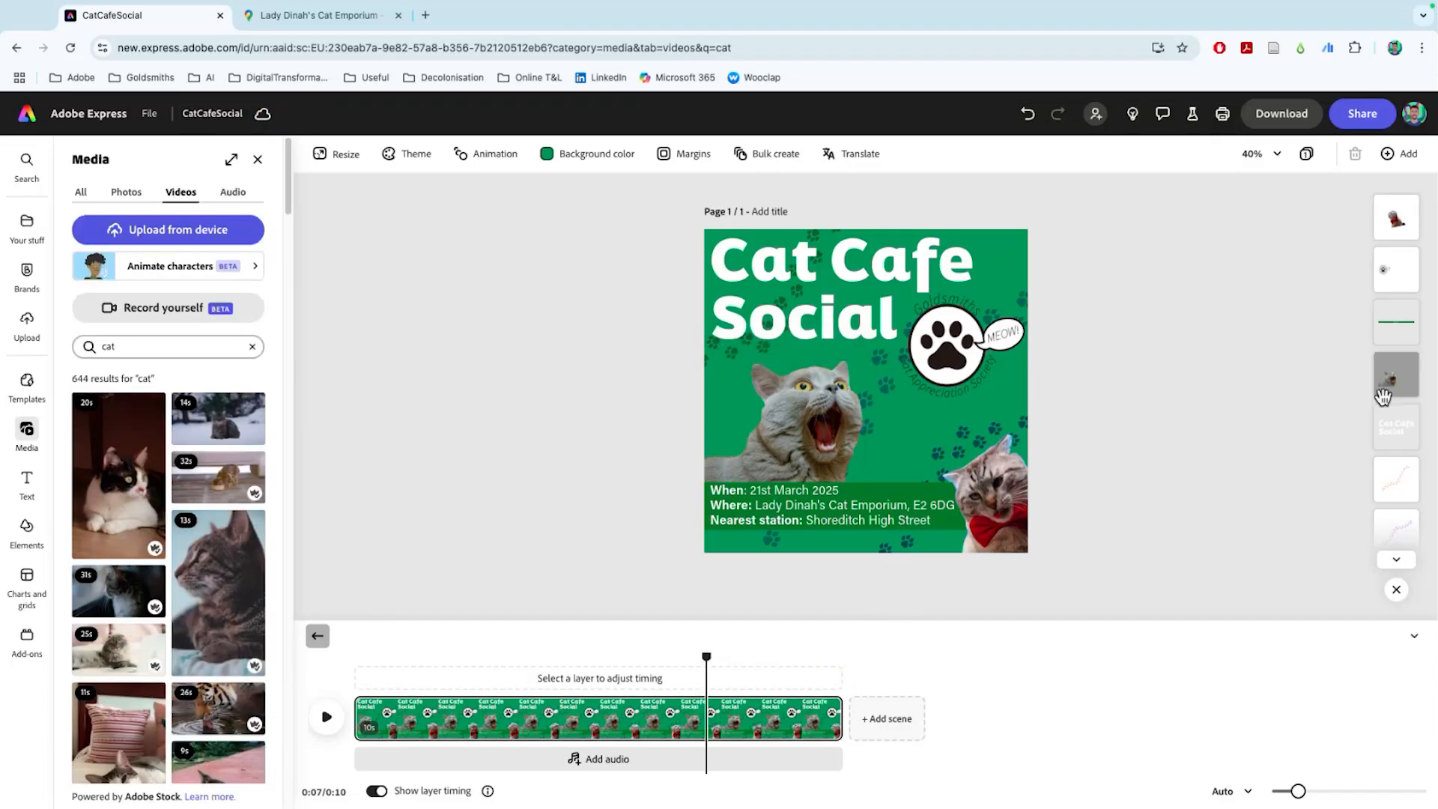
Examine the file formats and video resolutions offered for download, and the options for inviting people to the file
click(1275, 116)
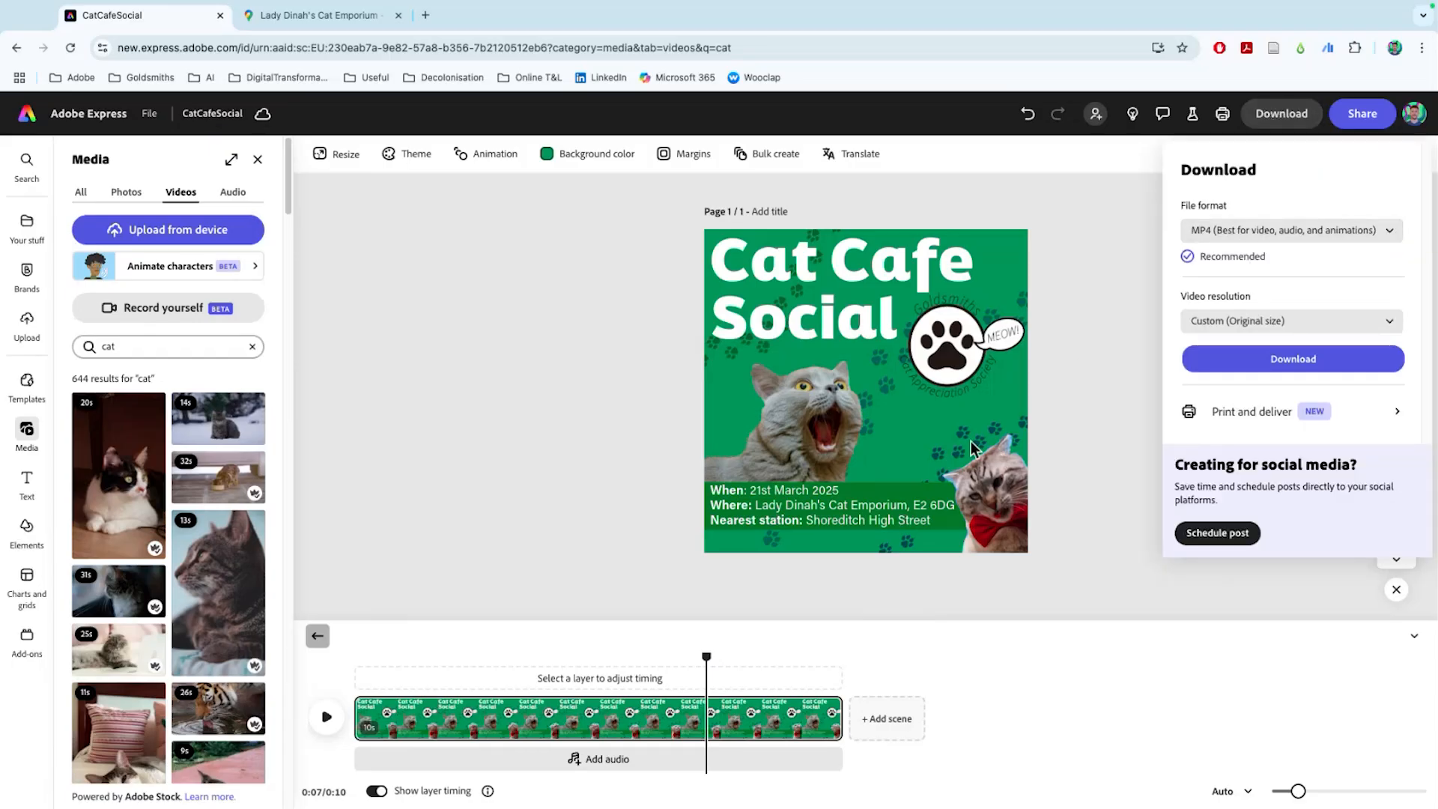
click(1278, 238)
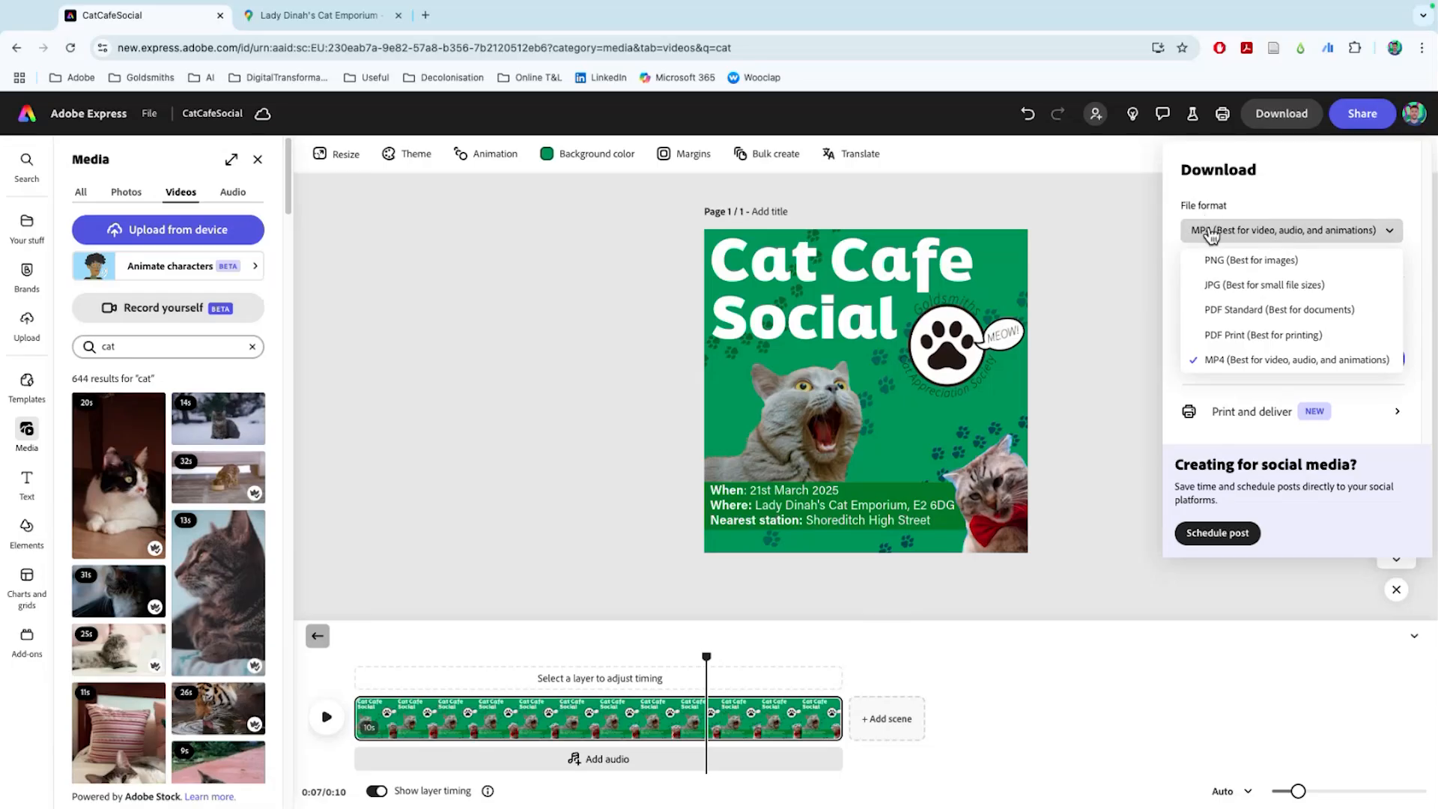
click(1266, 199)
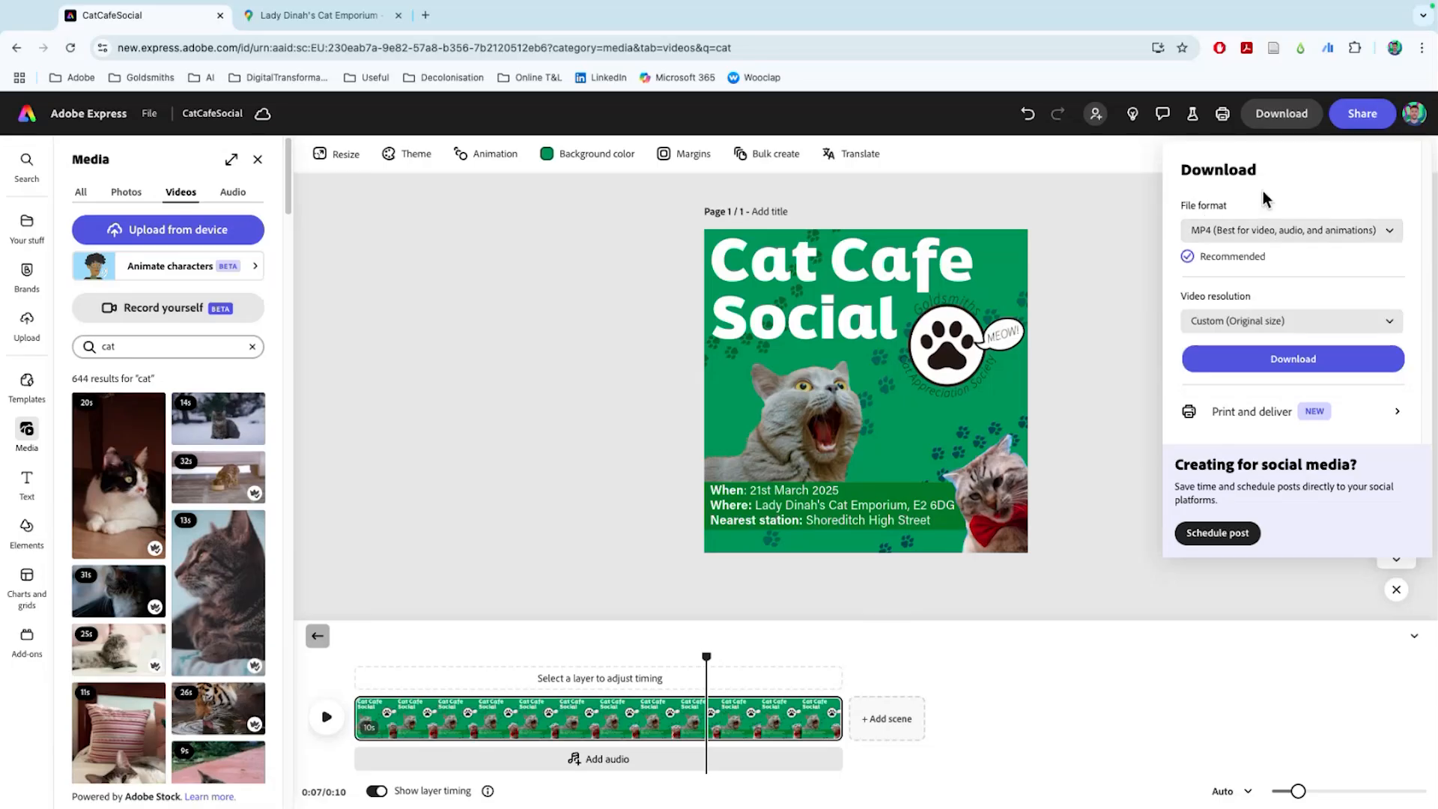
click(1264, 234)
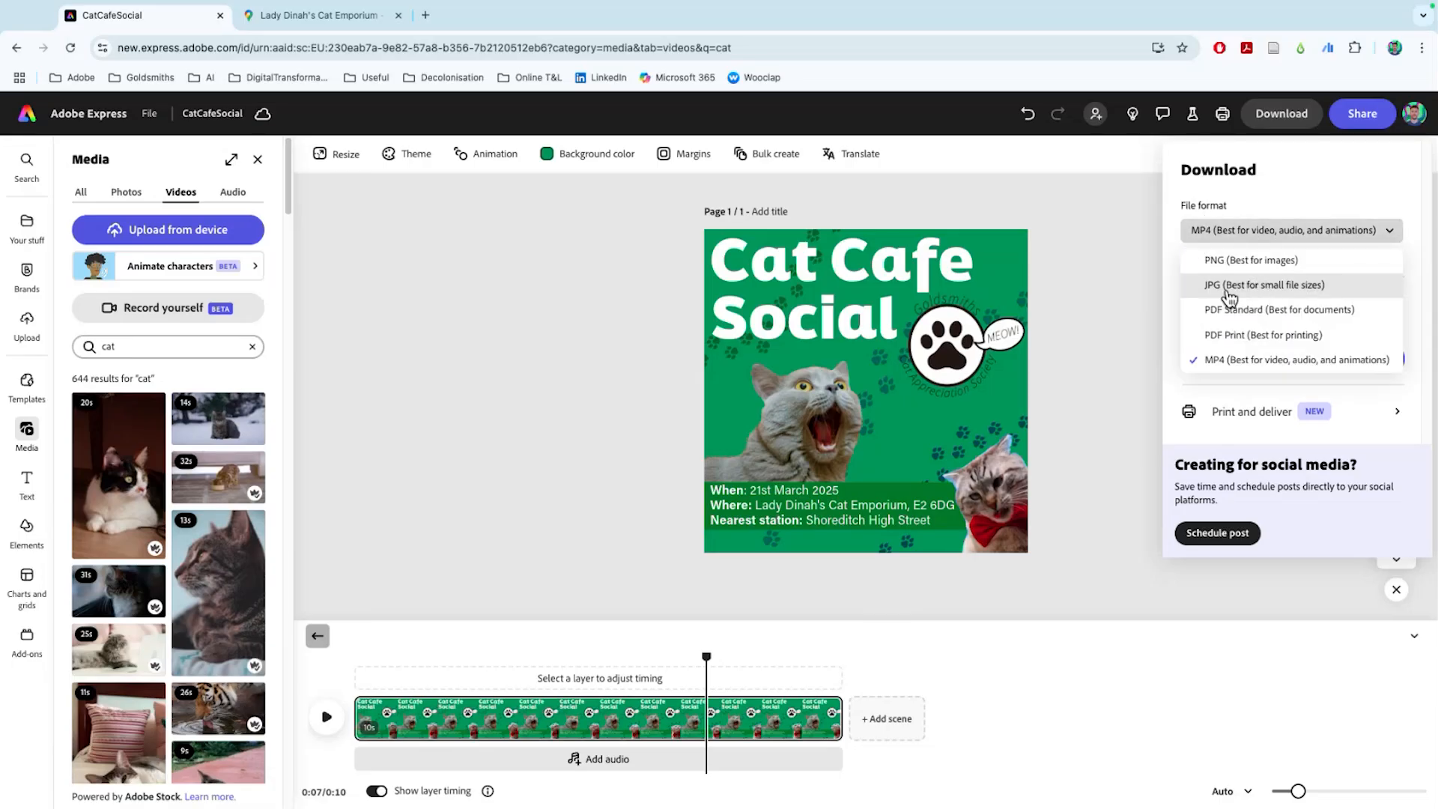
click(1281, 171)
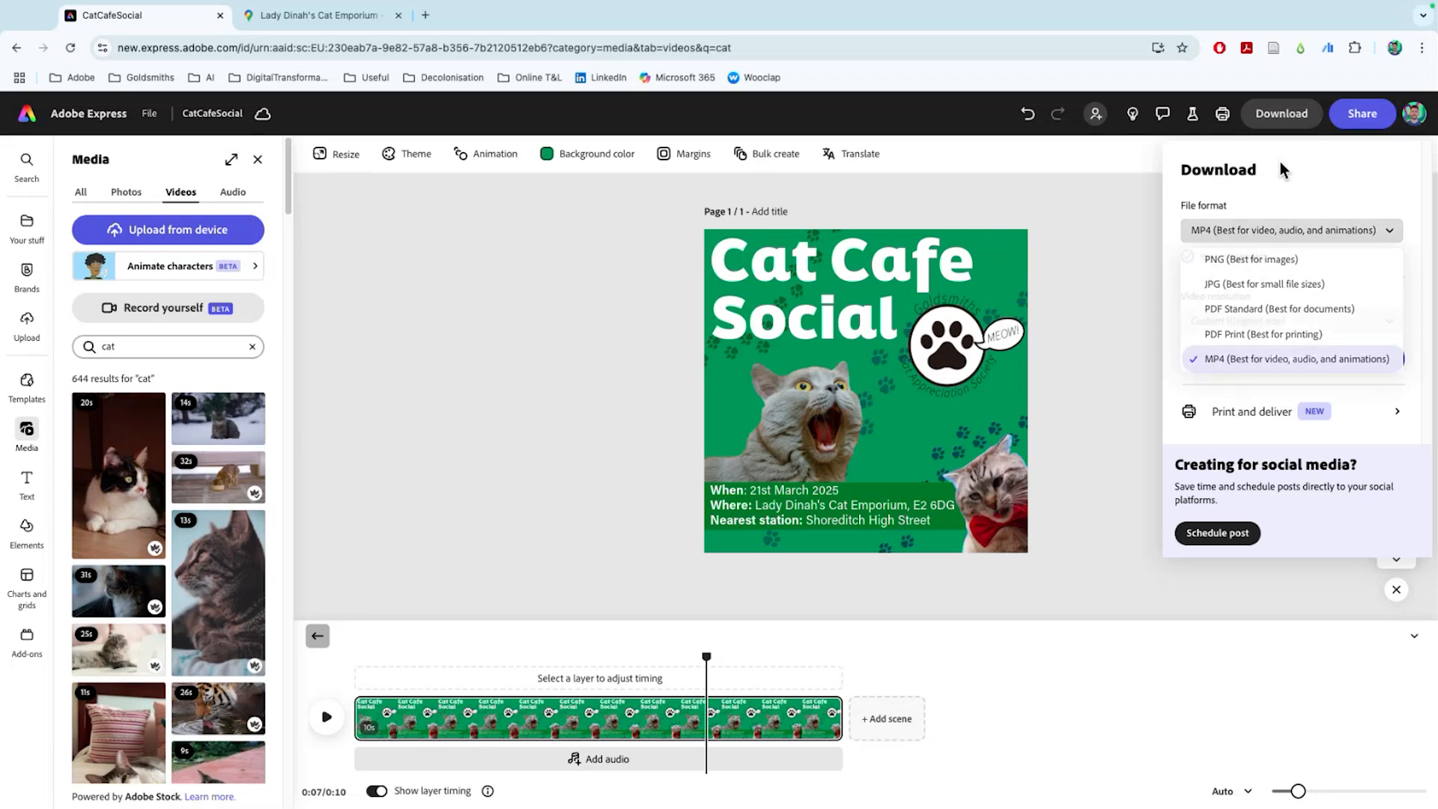
click(1277, 322)
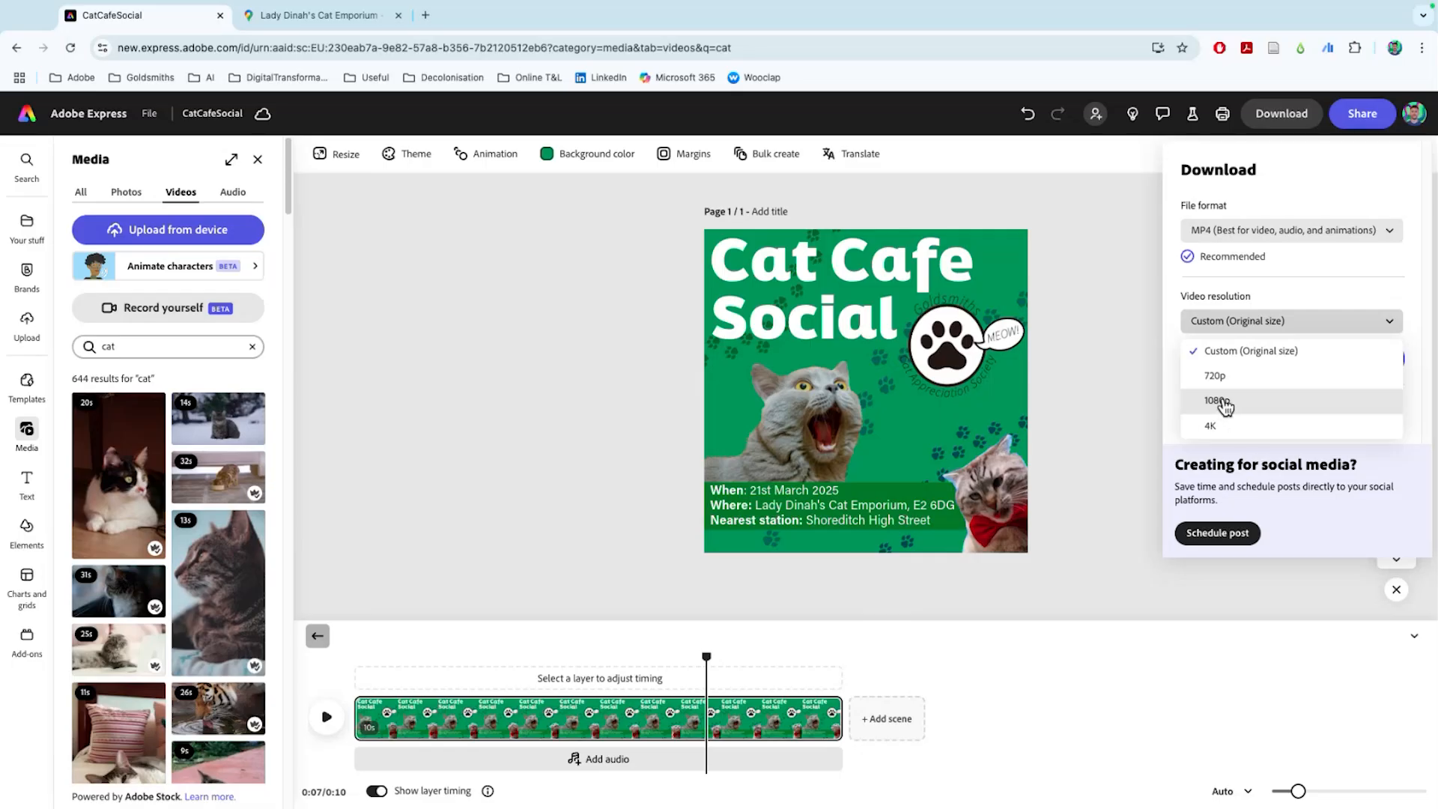
click(1257, 263)
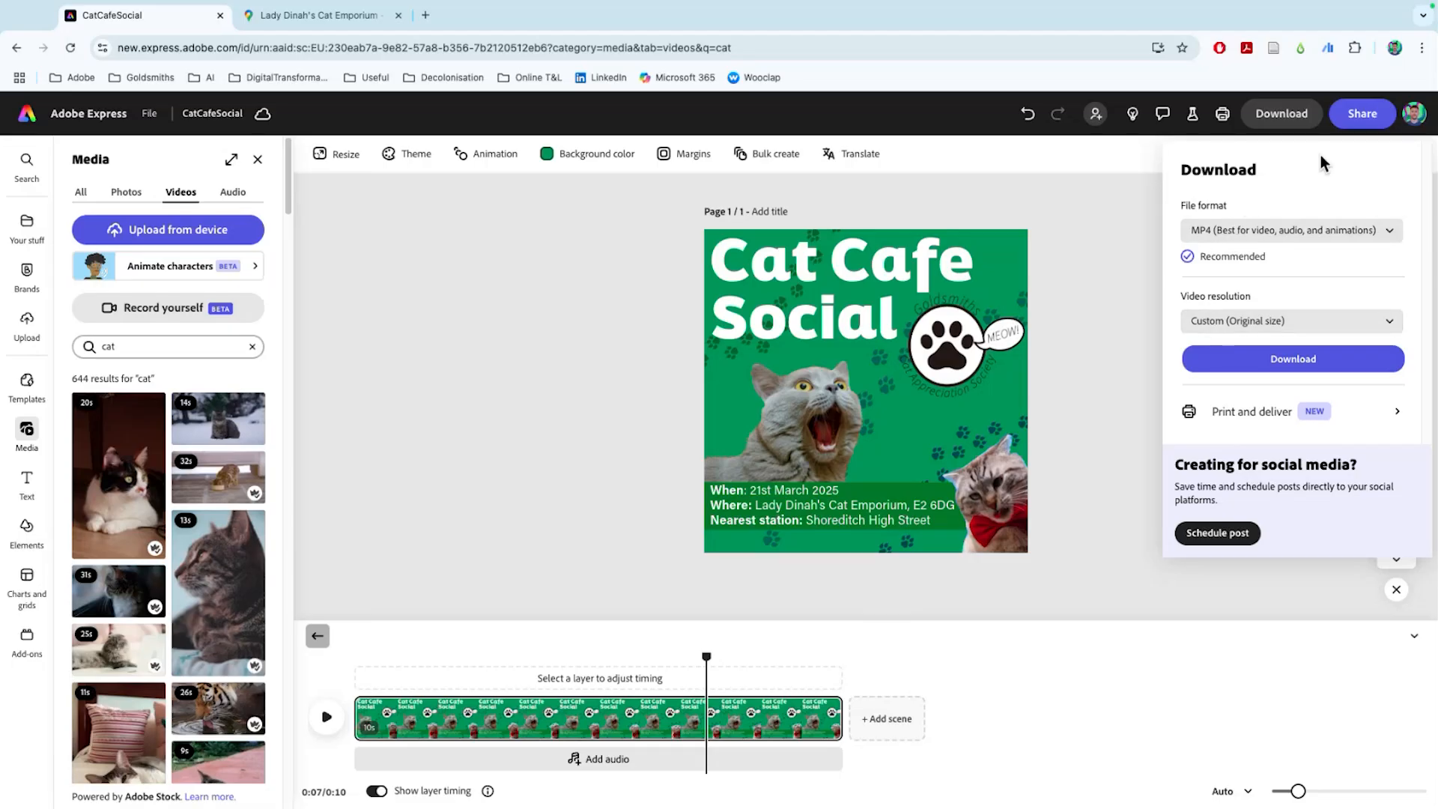
click(1095, 113)
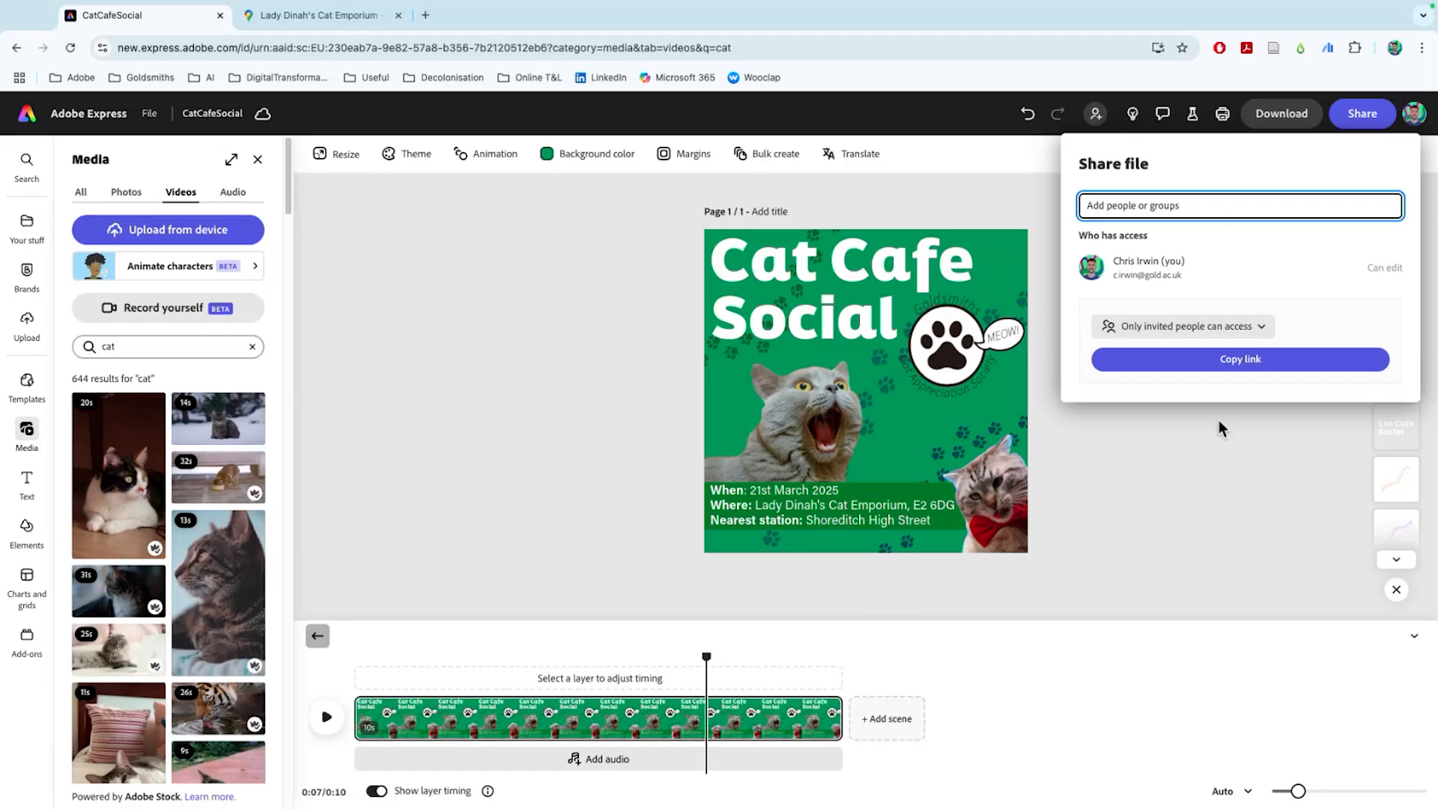
click(1023, 205)
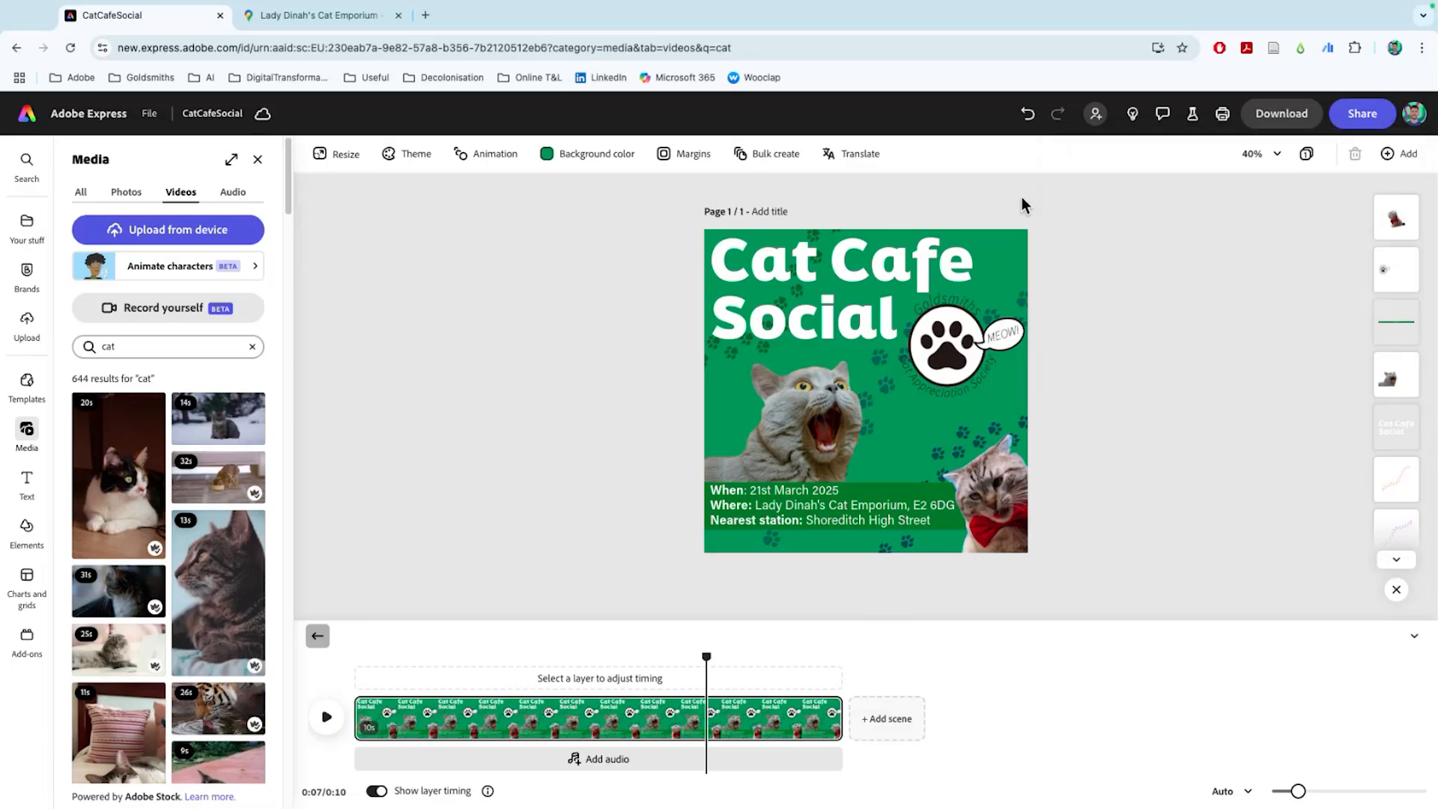
Start a scheduled social media post from the design and select the connected Instagram account as its channel
click(1352, 115)
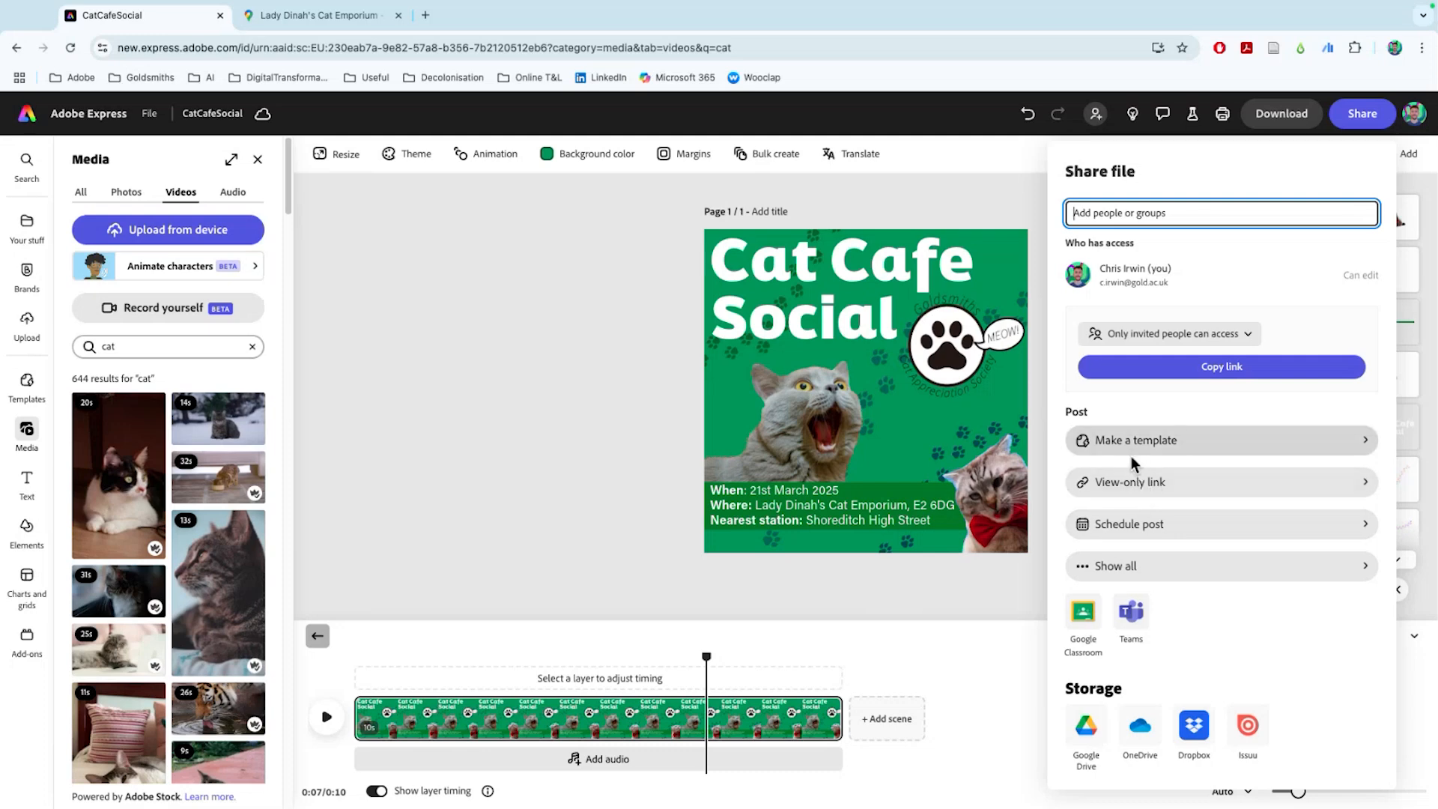
click(1112, 529)
click(554, 221)
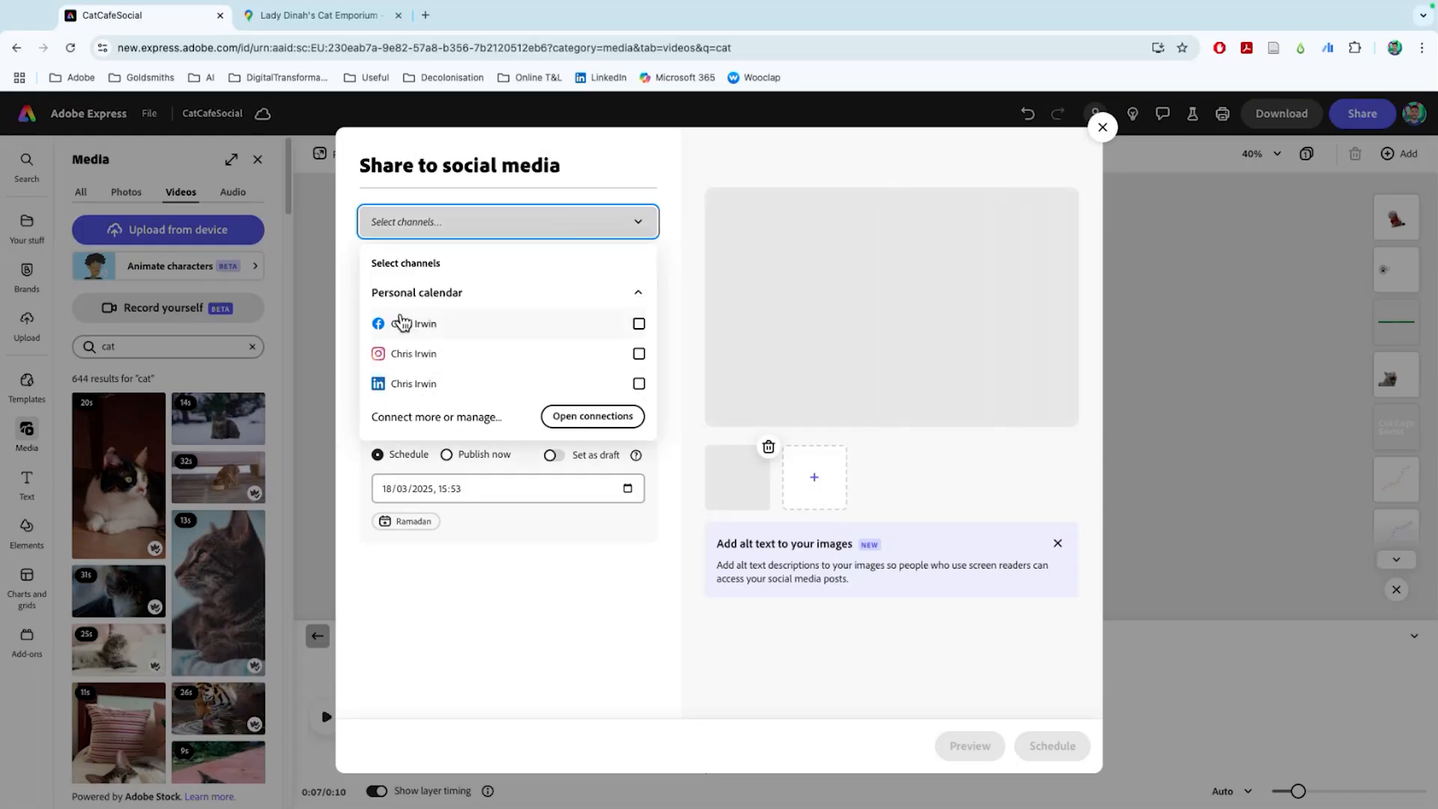
click(429, 357)
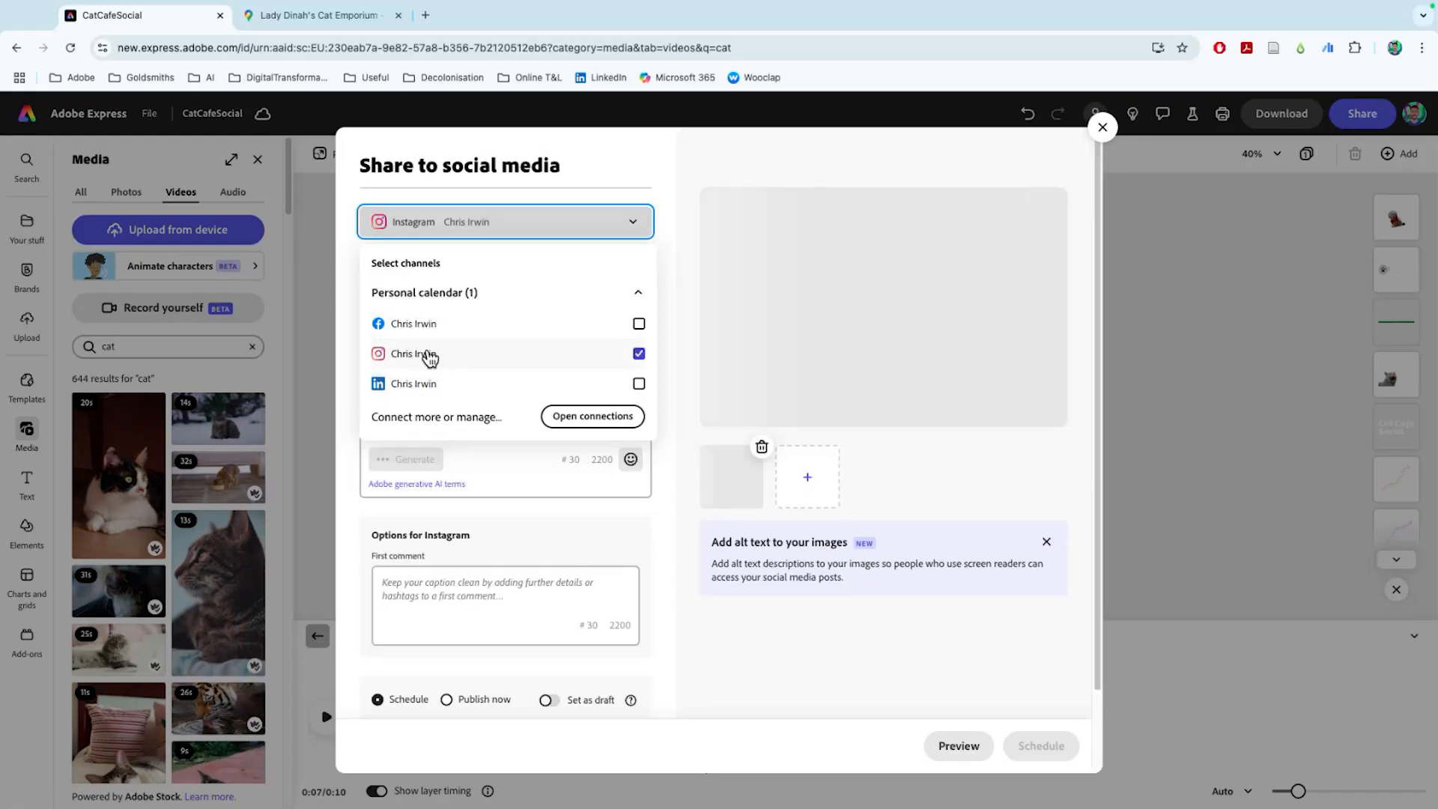
click(676, 469)
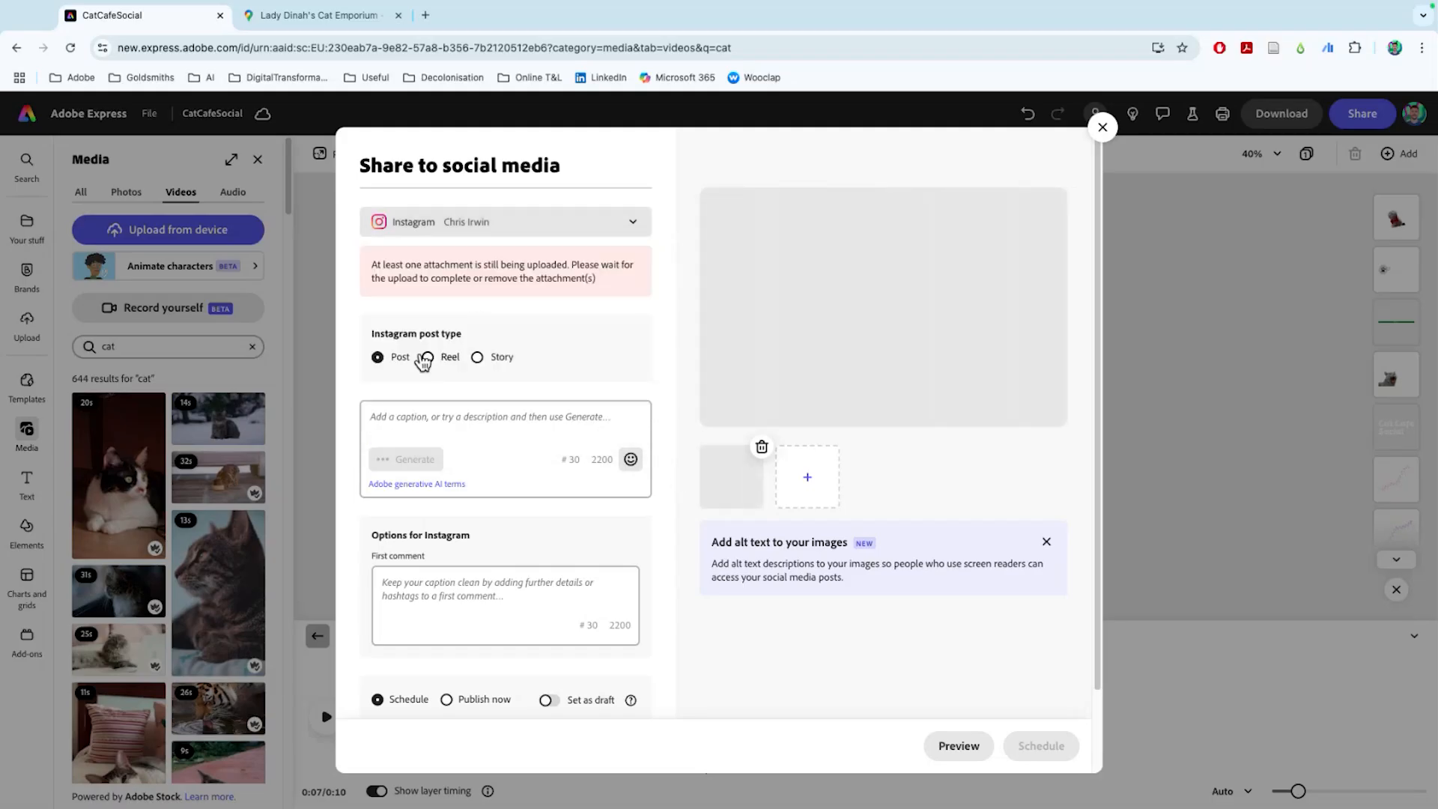
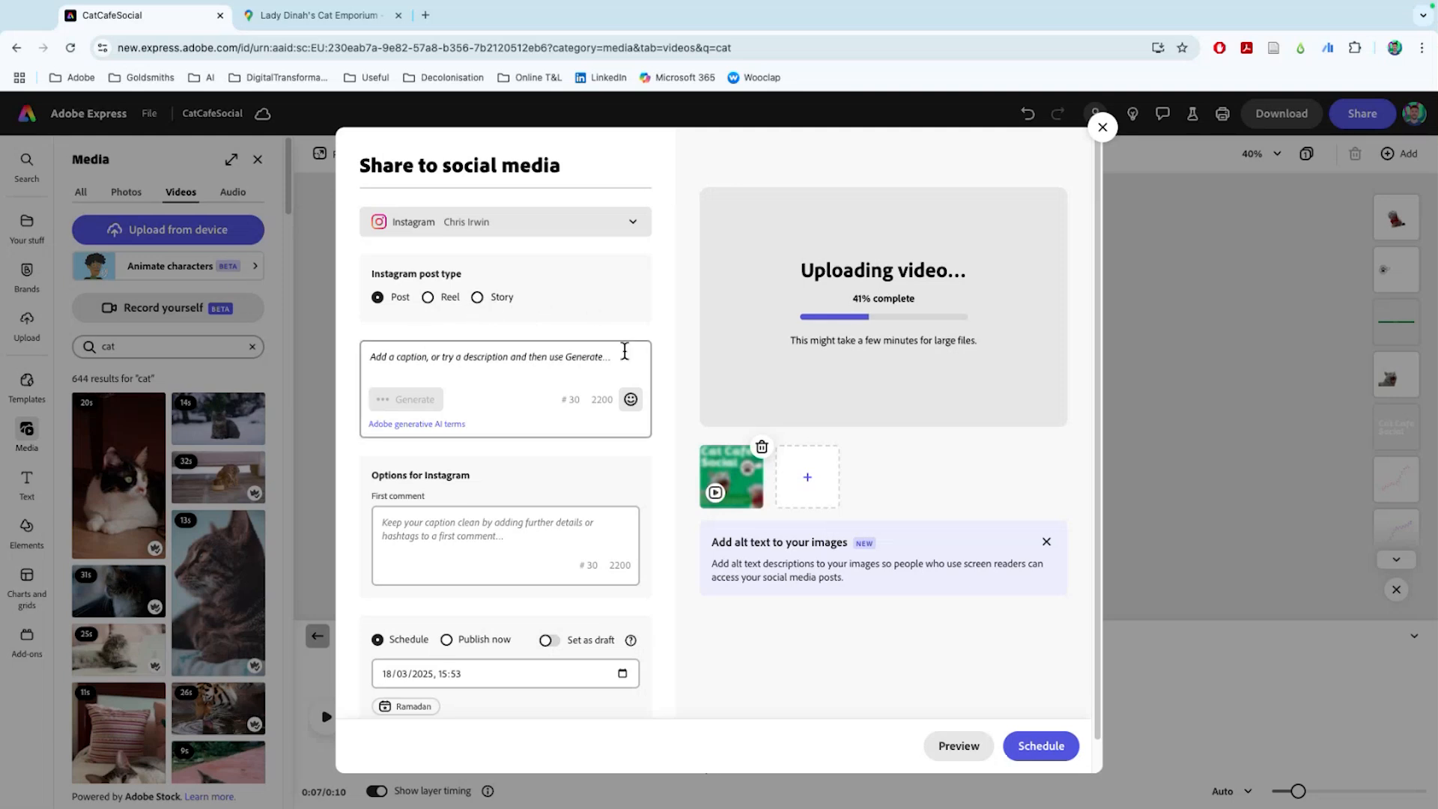
Enter the Instagram caption "Join us for our monthly cat cafe social!"
click(593, 350)
text(Joi)
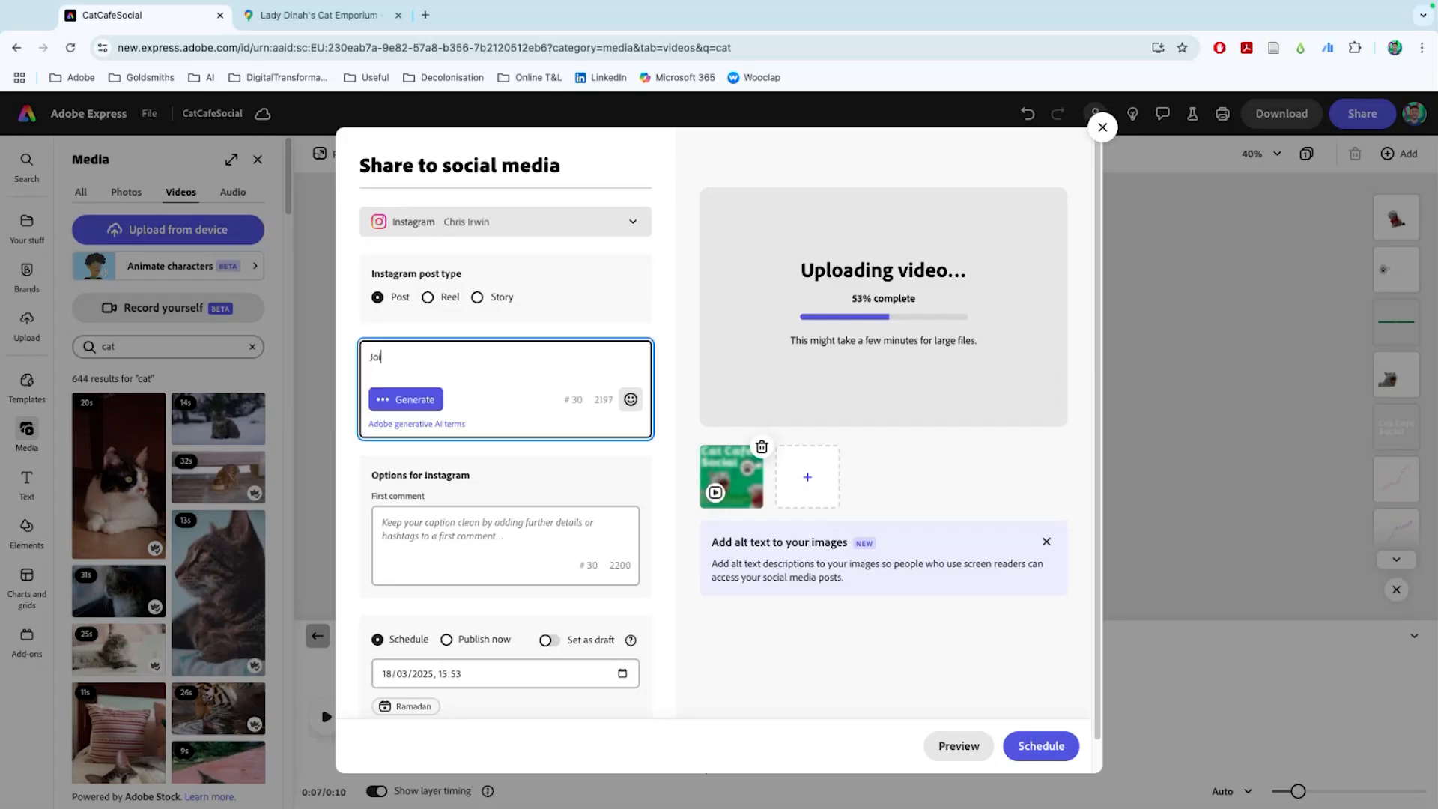
text(n us f)
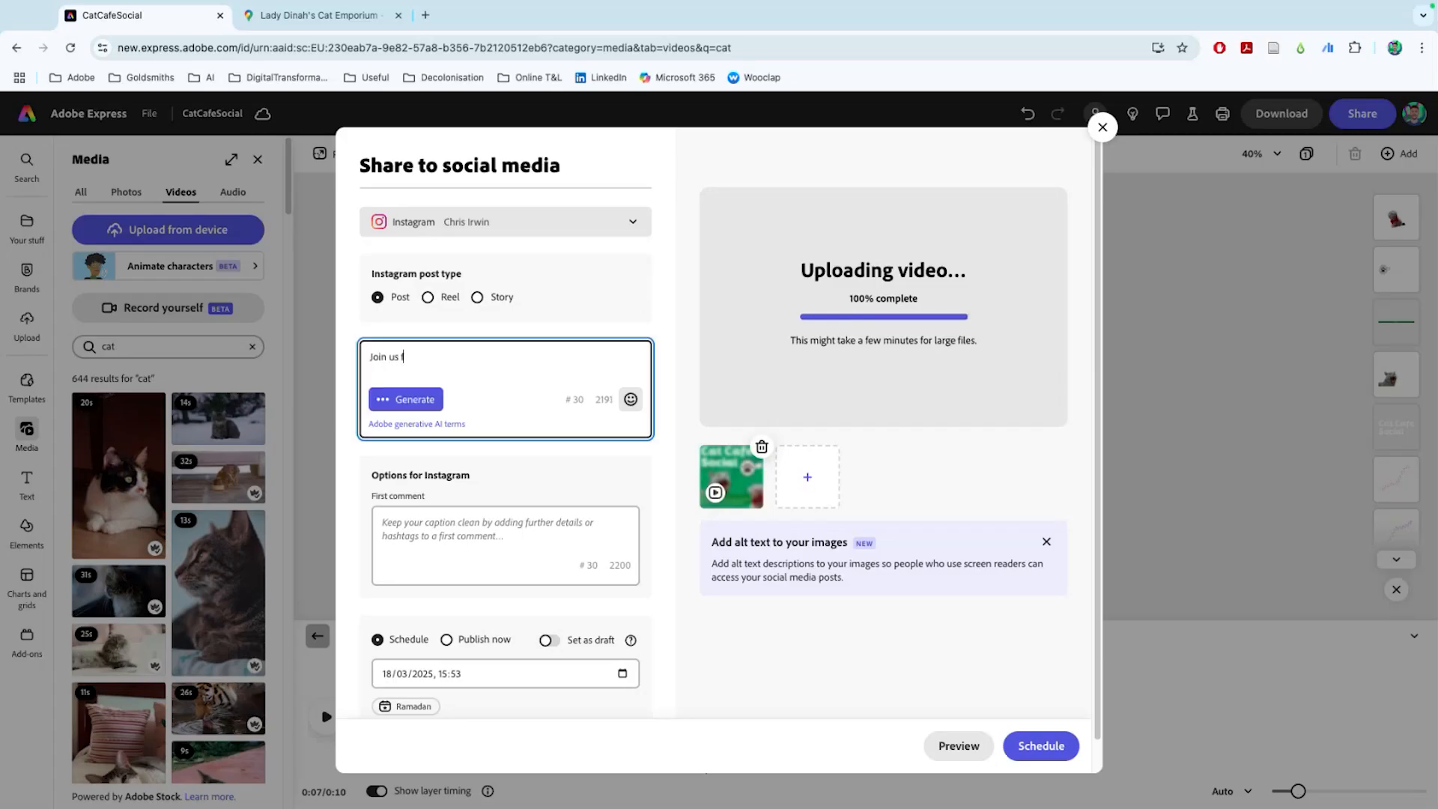
text(or our)
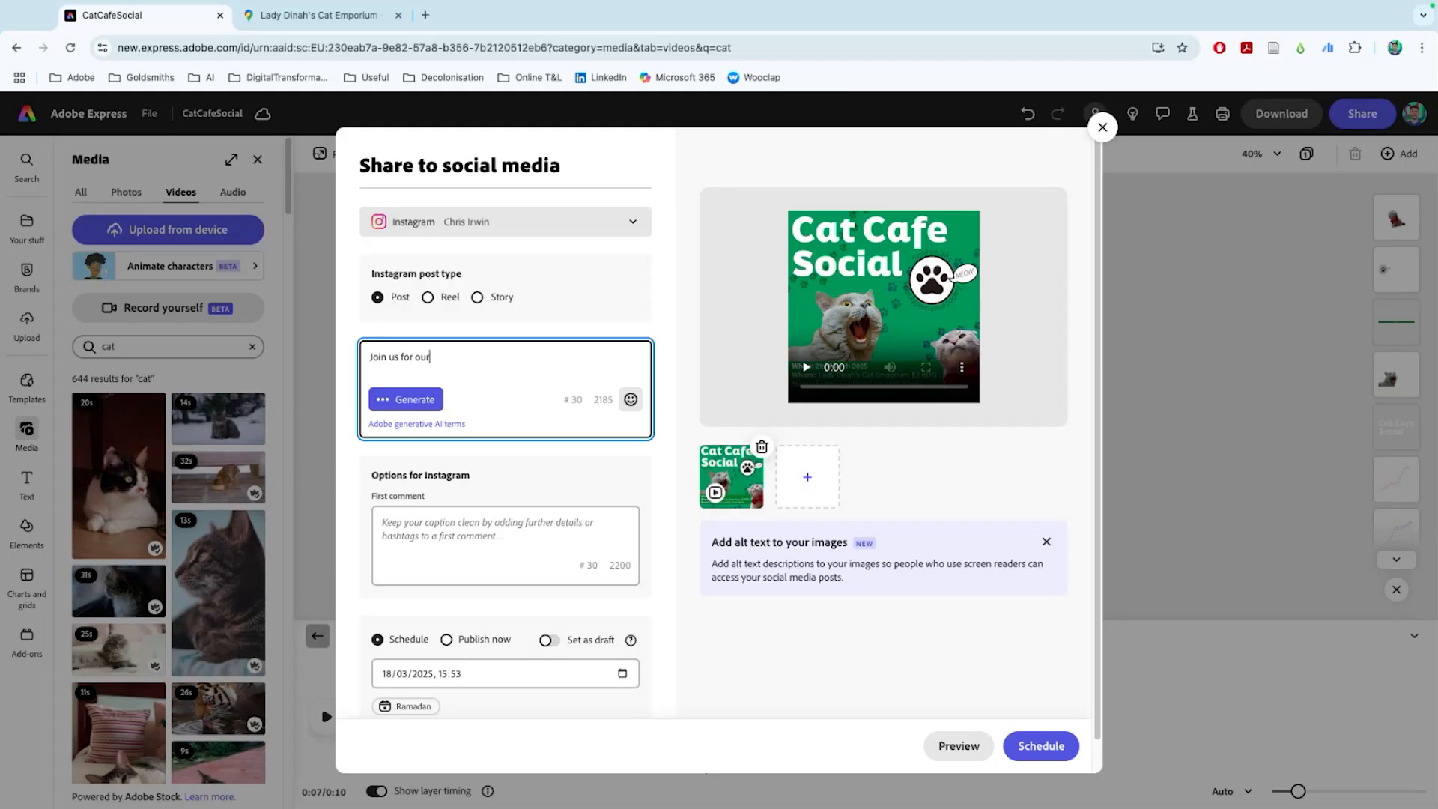
text( monthly cat cafe social!)
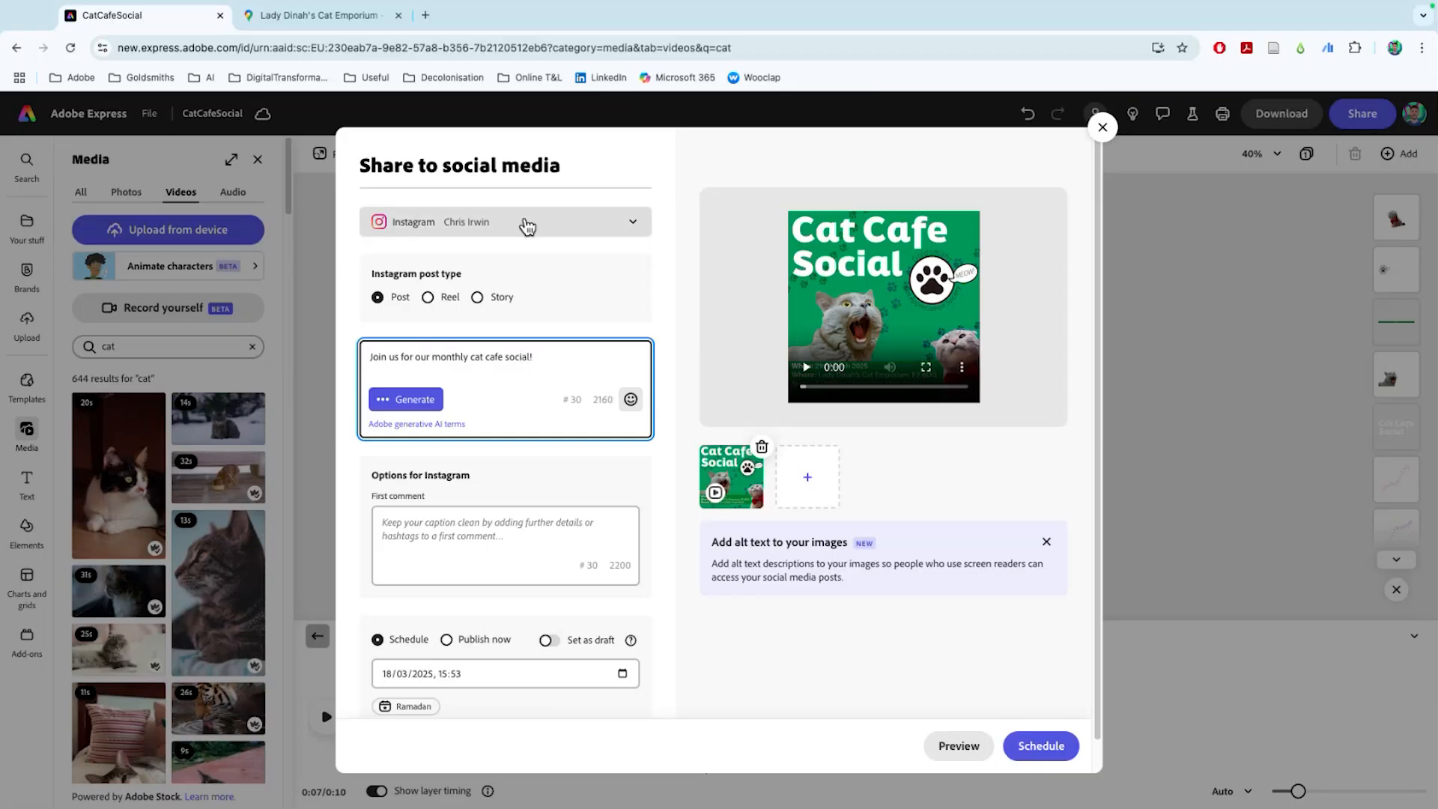
click(631, 403)
click(614, 405)
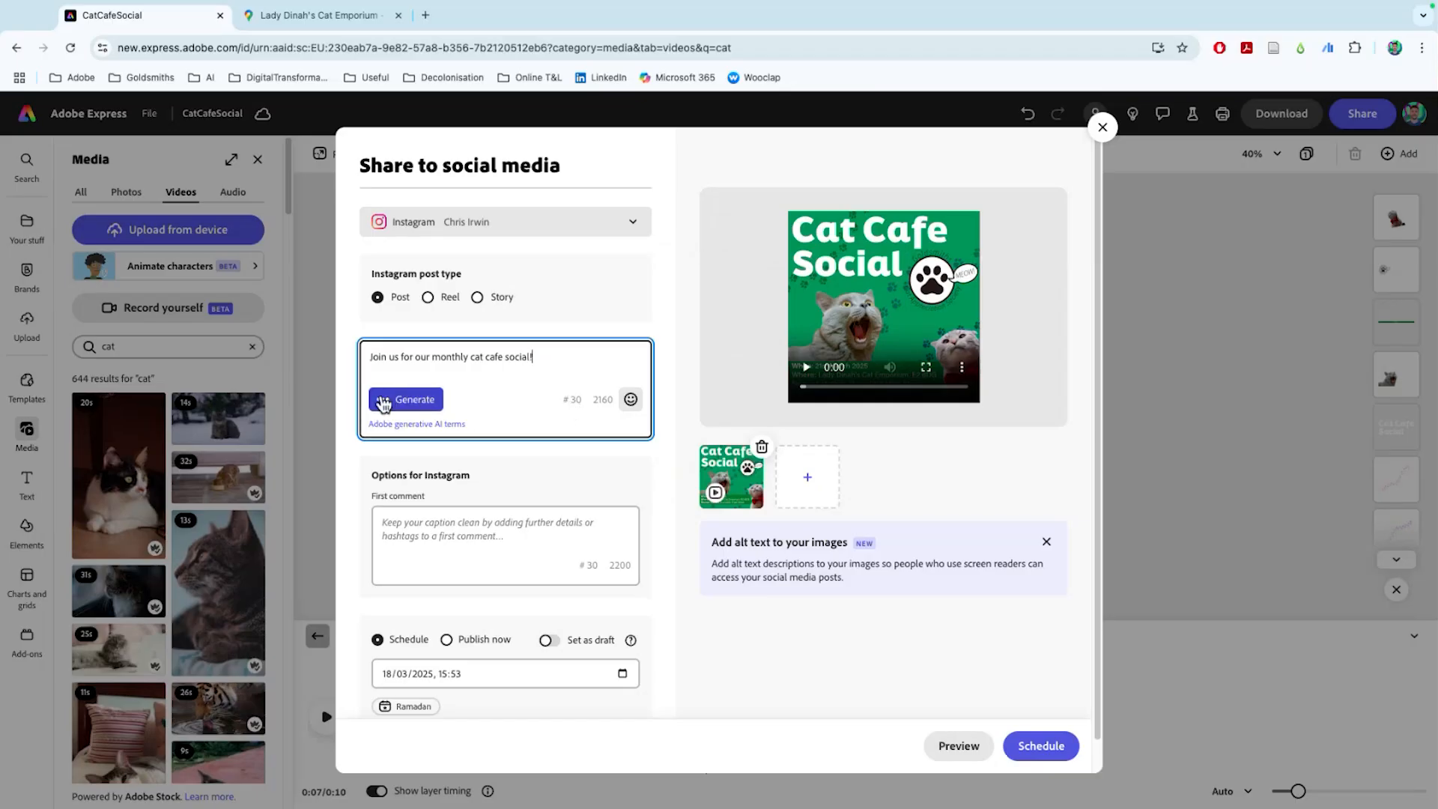
Set the Instagram post to Publish now, leaving the first comment empty, and open its preview
scroll(452, 523, down, 1)
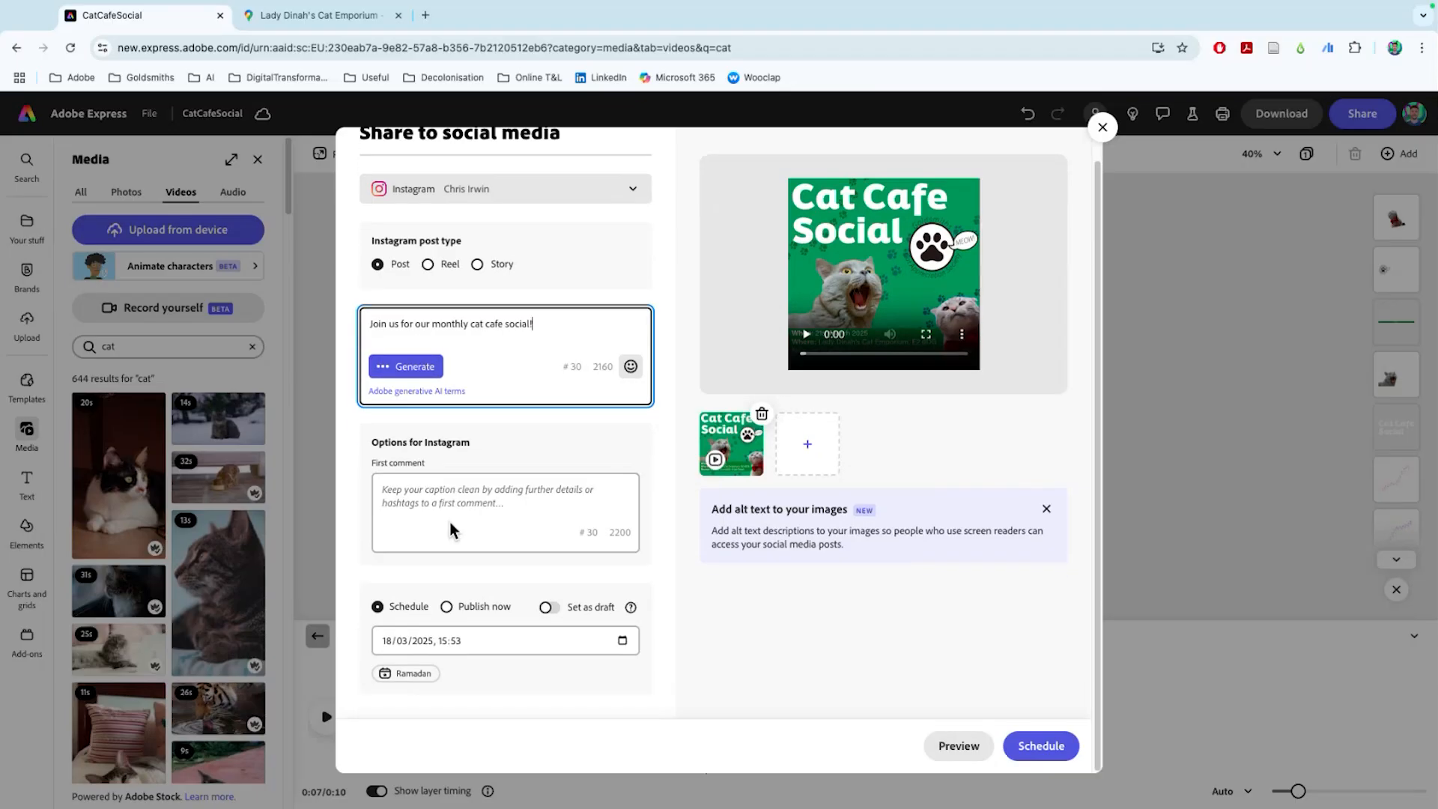
click(448, 496)
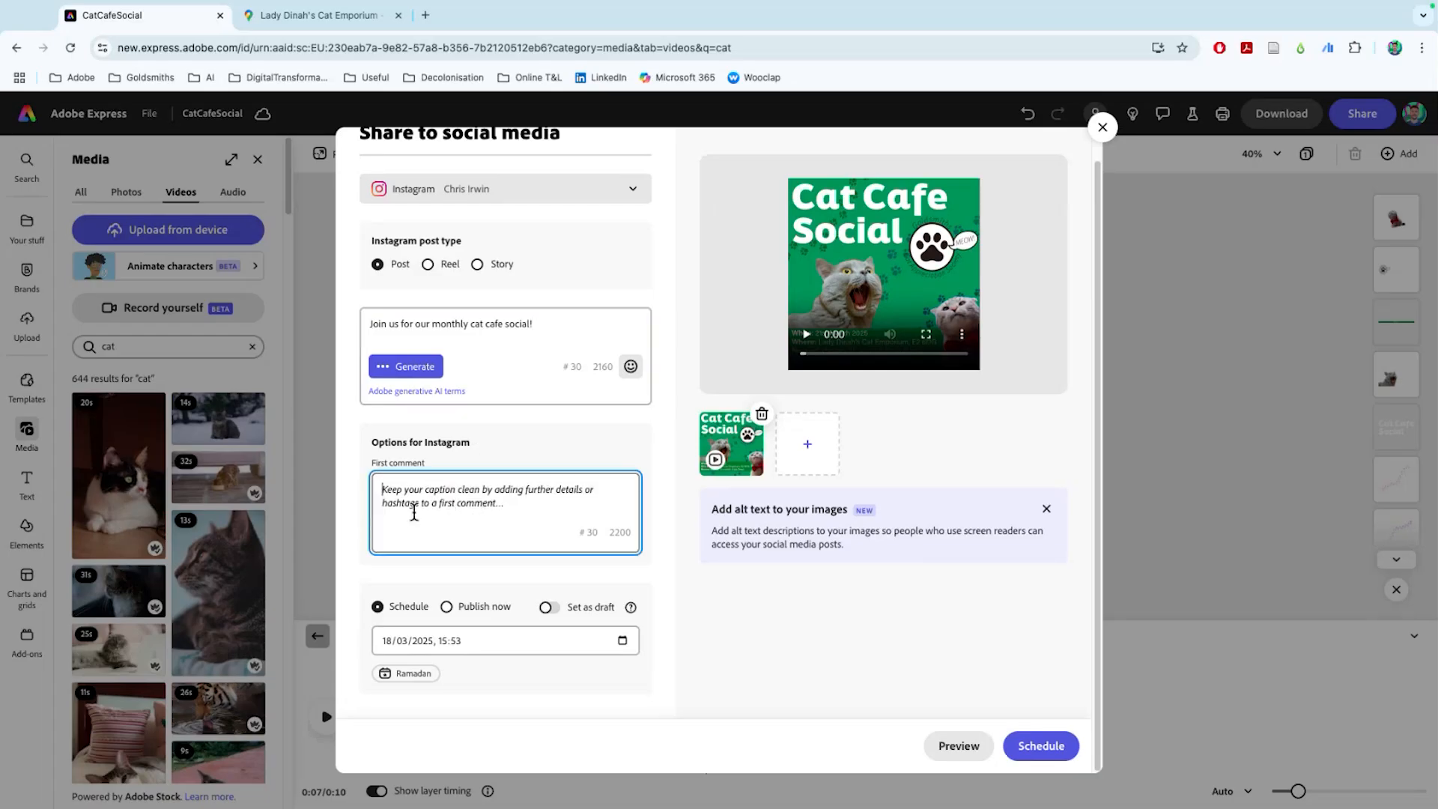
click(475, 649)
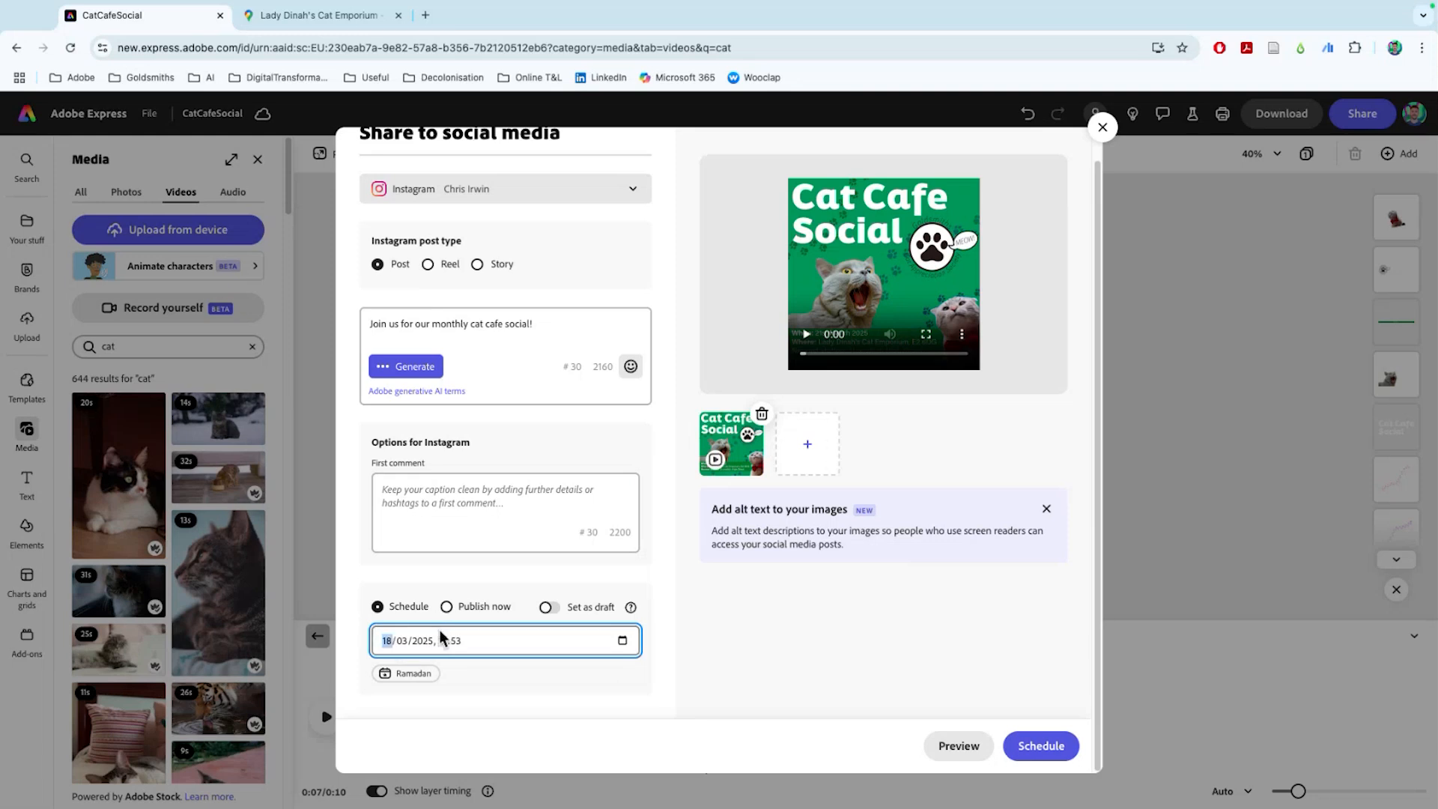
click(446, 606)
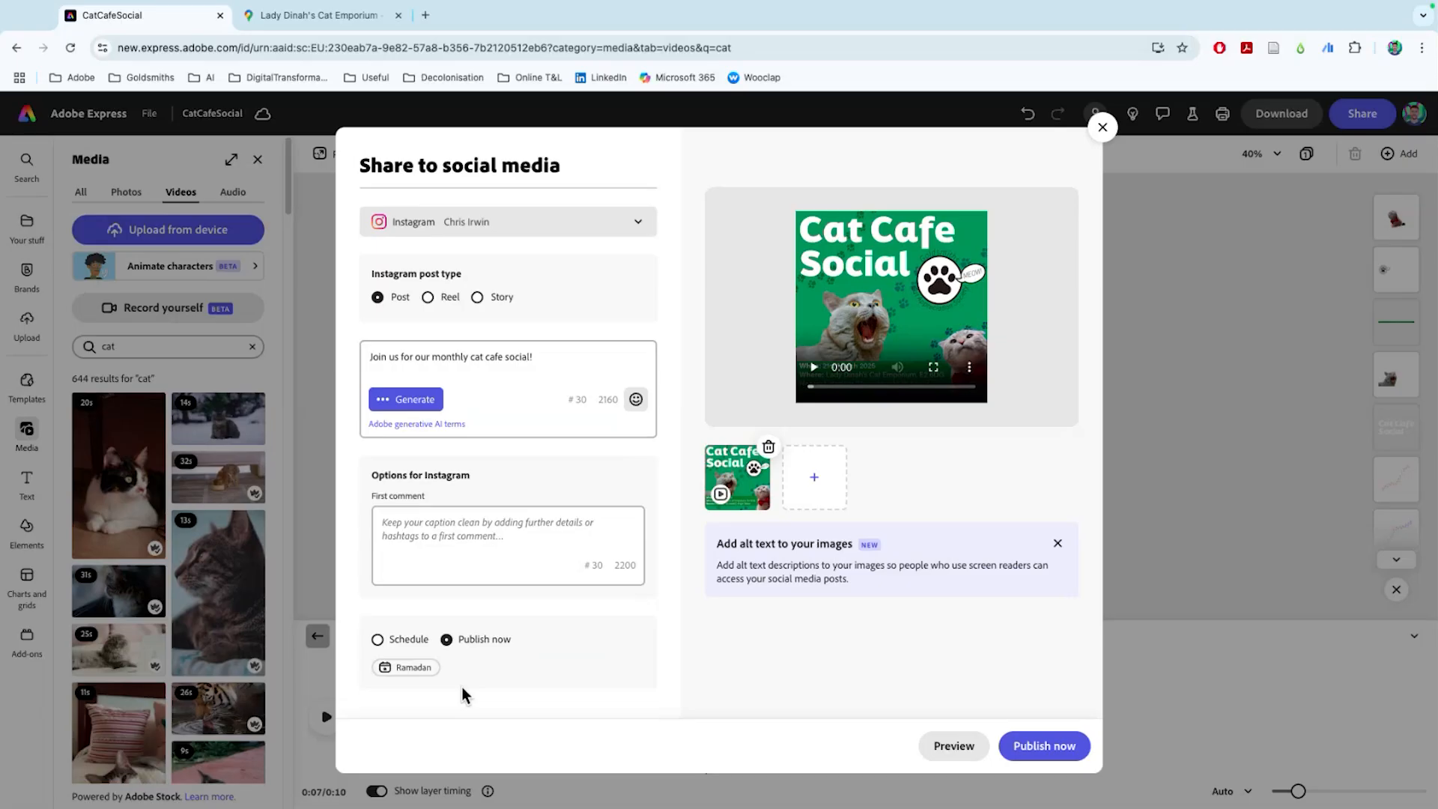
click(965, 747)
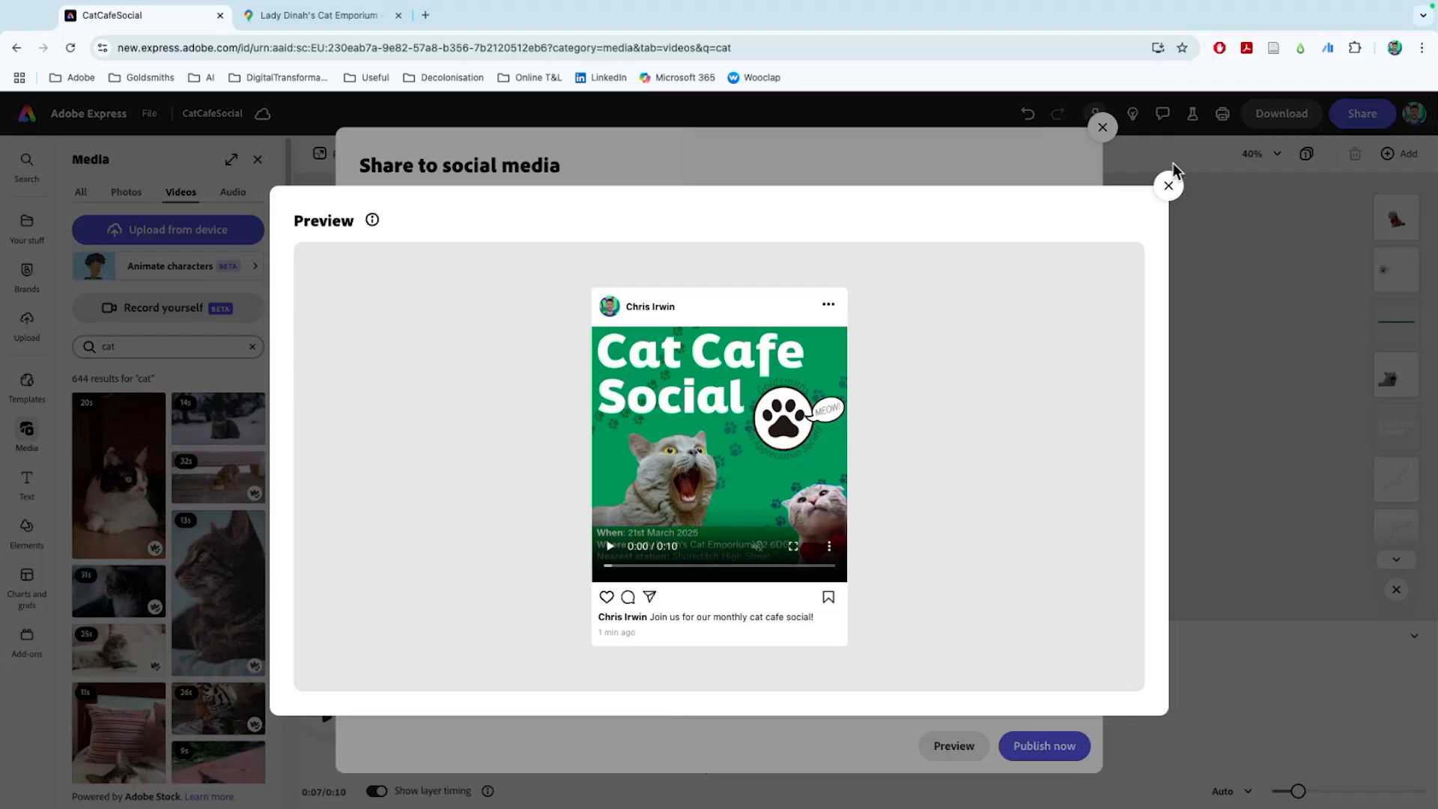
Close the post preview and sharing dialog, shorten the scene to about 5.2 seconds, and play it back
click(1168, 185)
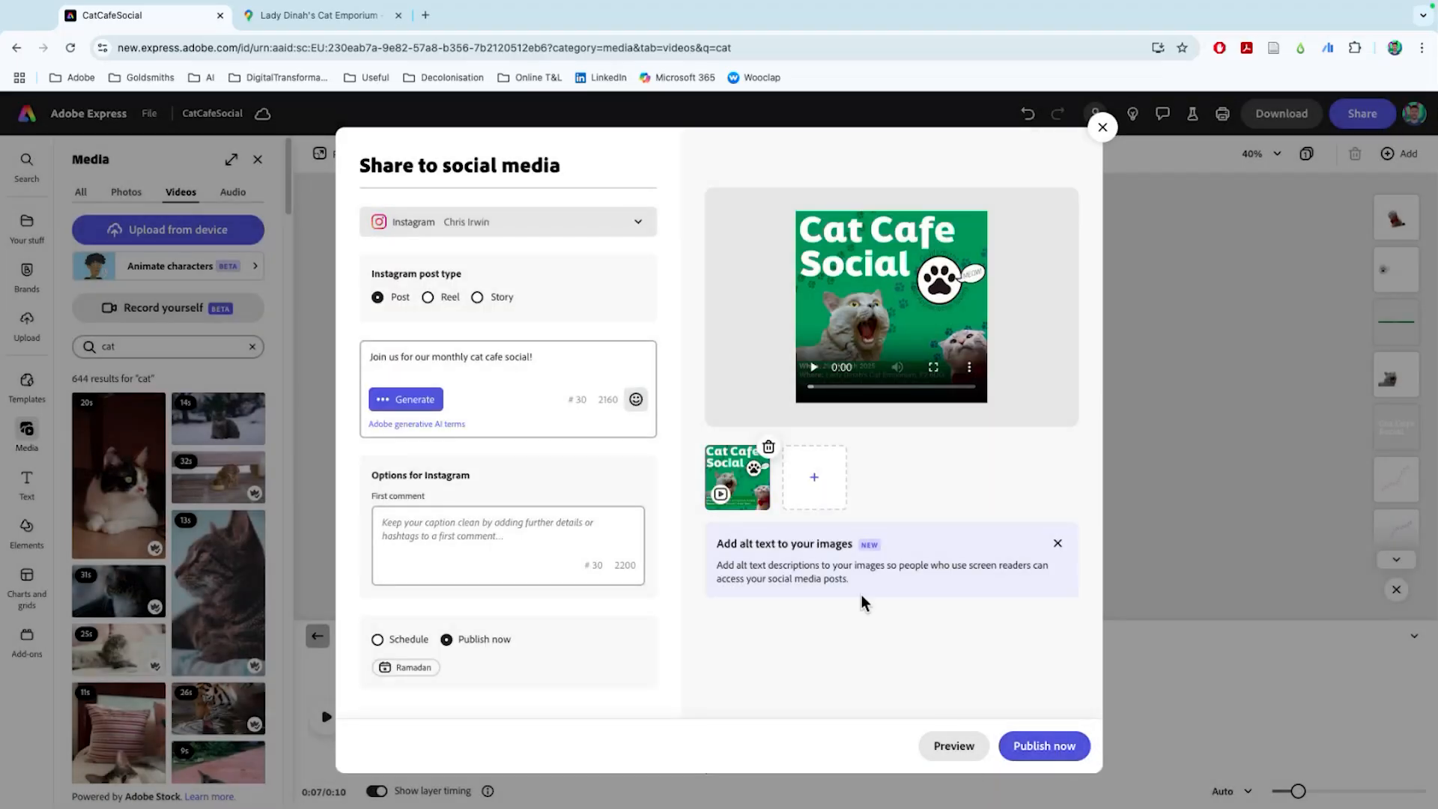
click(1102, 128)
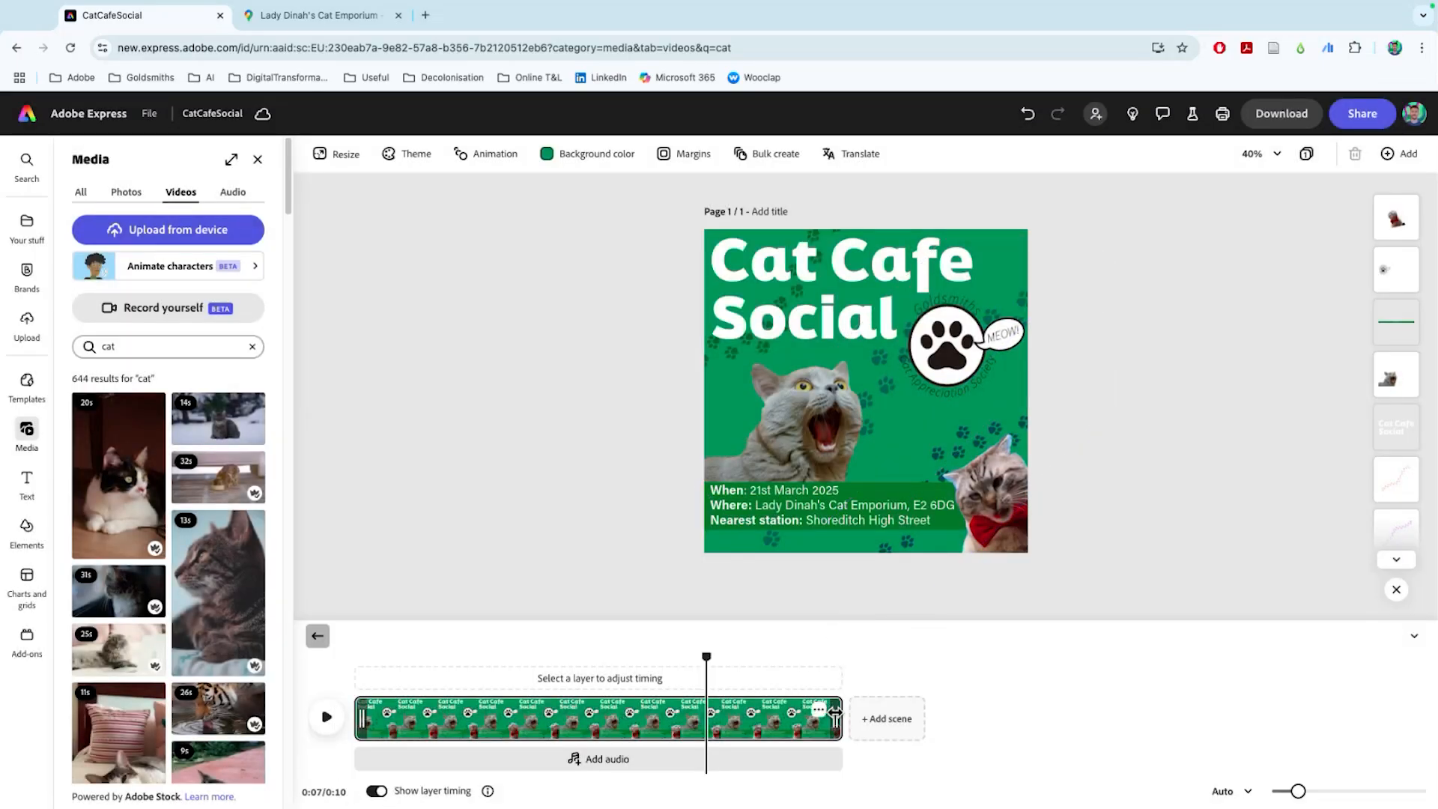
drag(836, 715, 608, 719)
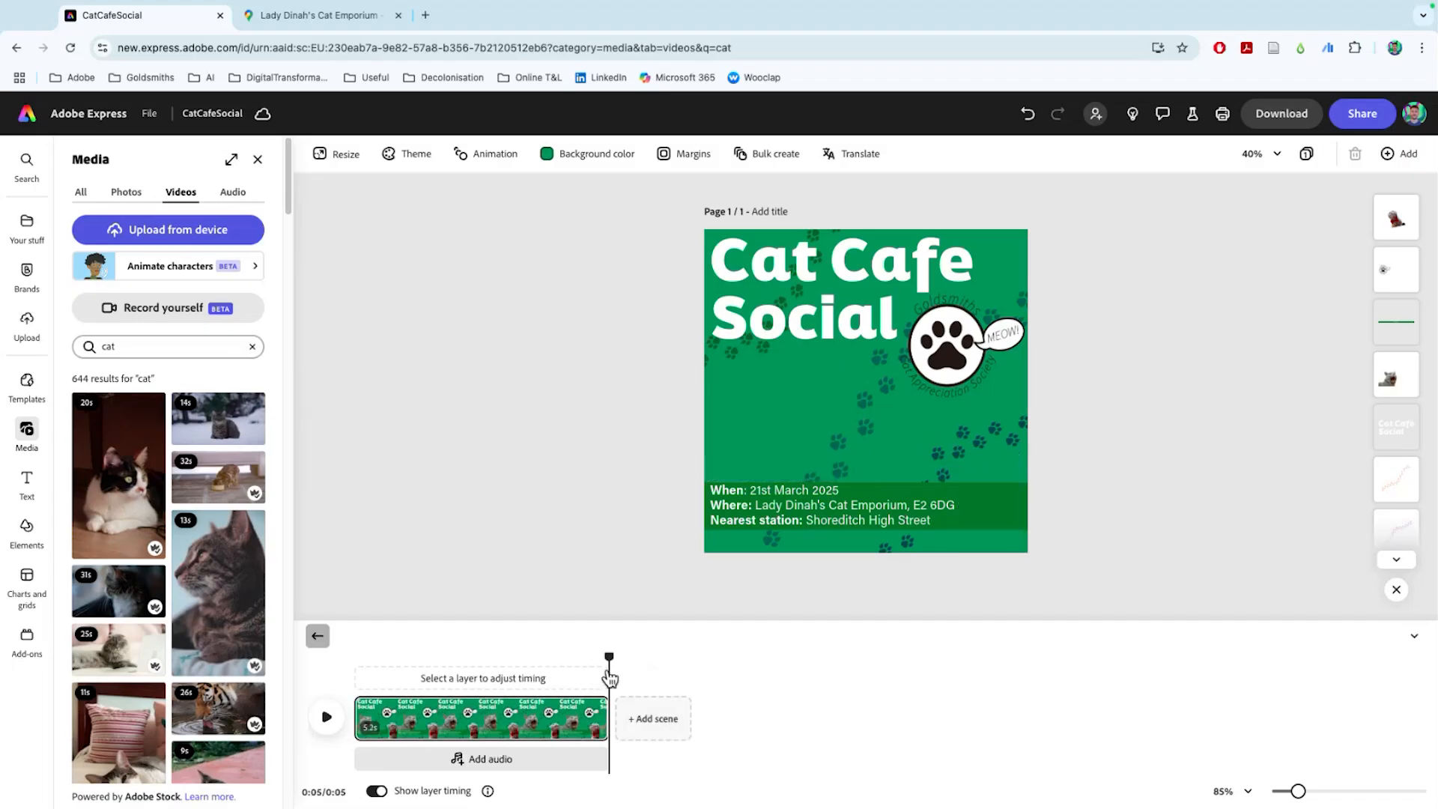
click(327, 717)
Start a new scheduled post from the shortened design with the connected Instagram account as its channel
click(1356, 113)
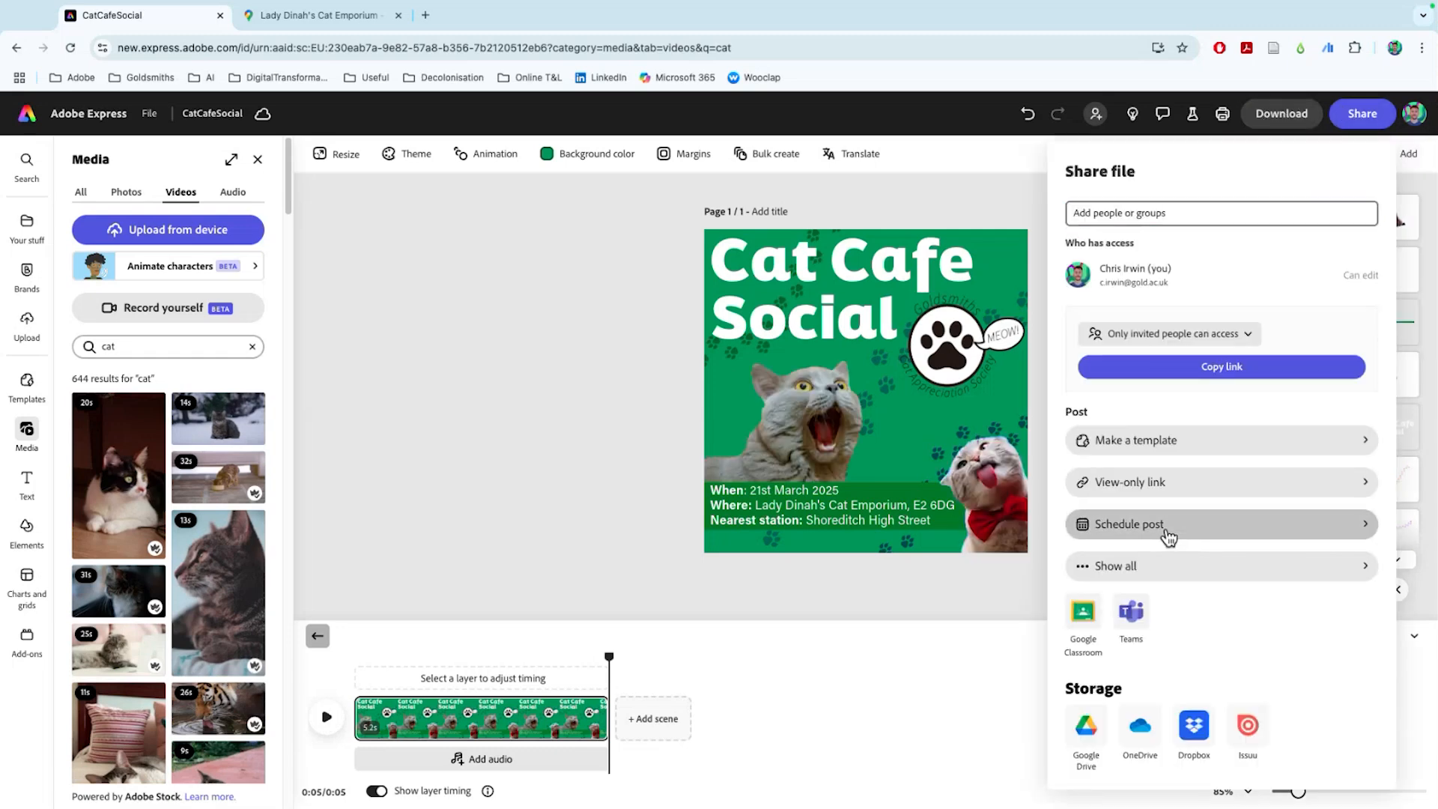
click(1165, 532)
click(510, 224)
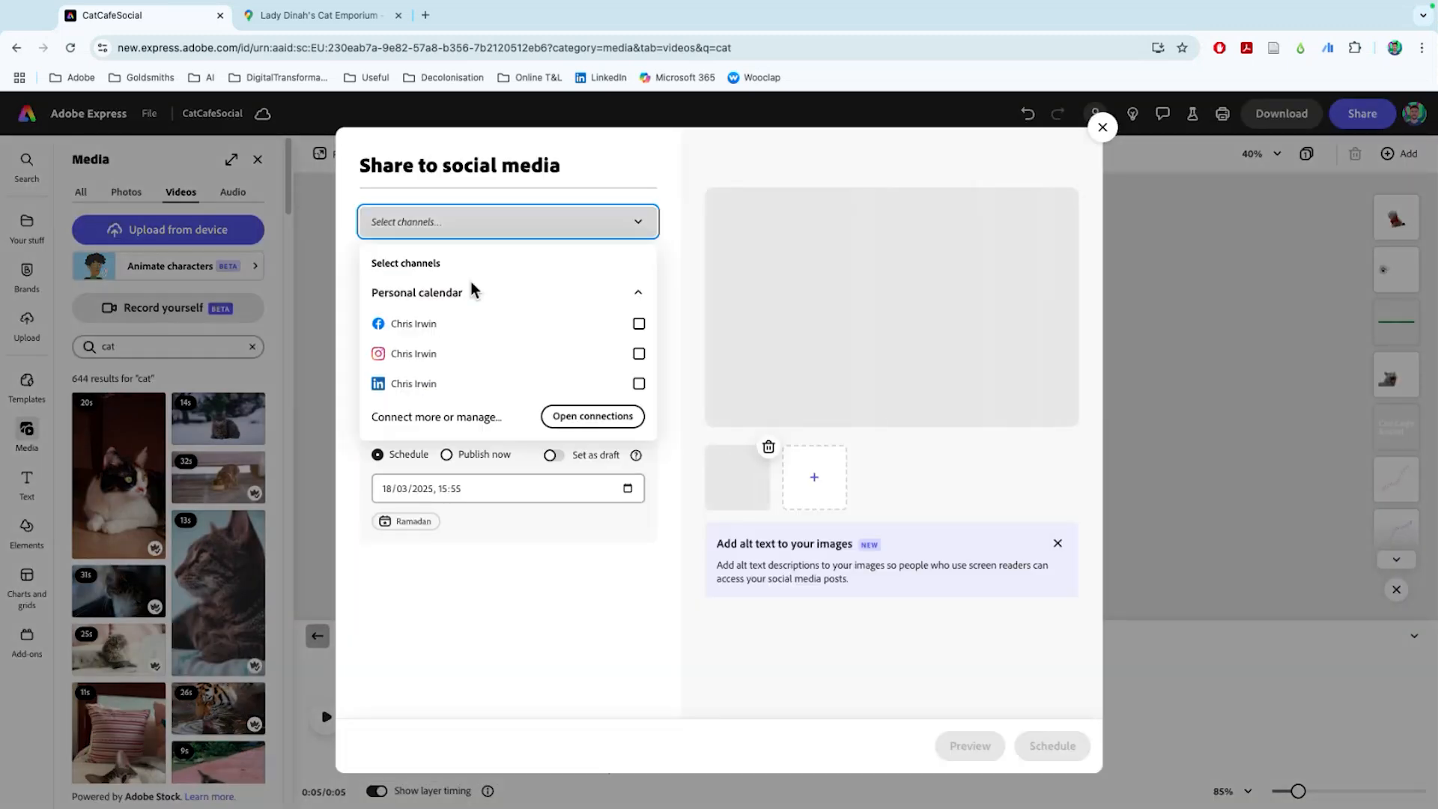
click(430, 355)
Caption the Instagram post "Join us for our cat cafe social!" and publish it immediately instead of scheduling it
click(486, 454)
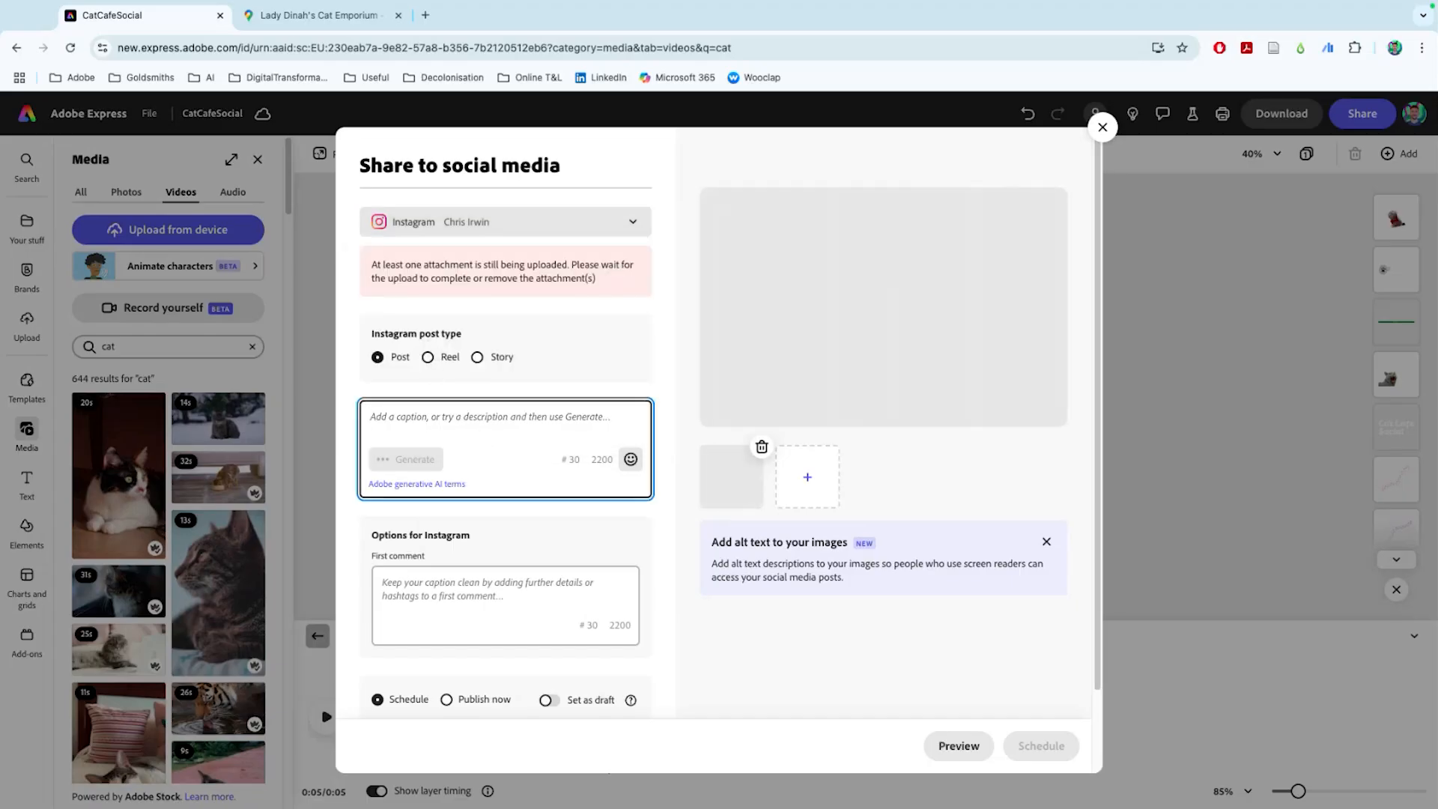
text(Join usefr our)
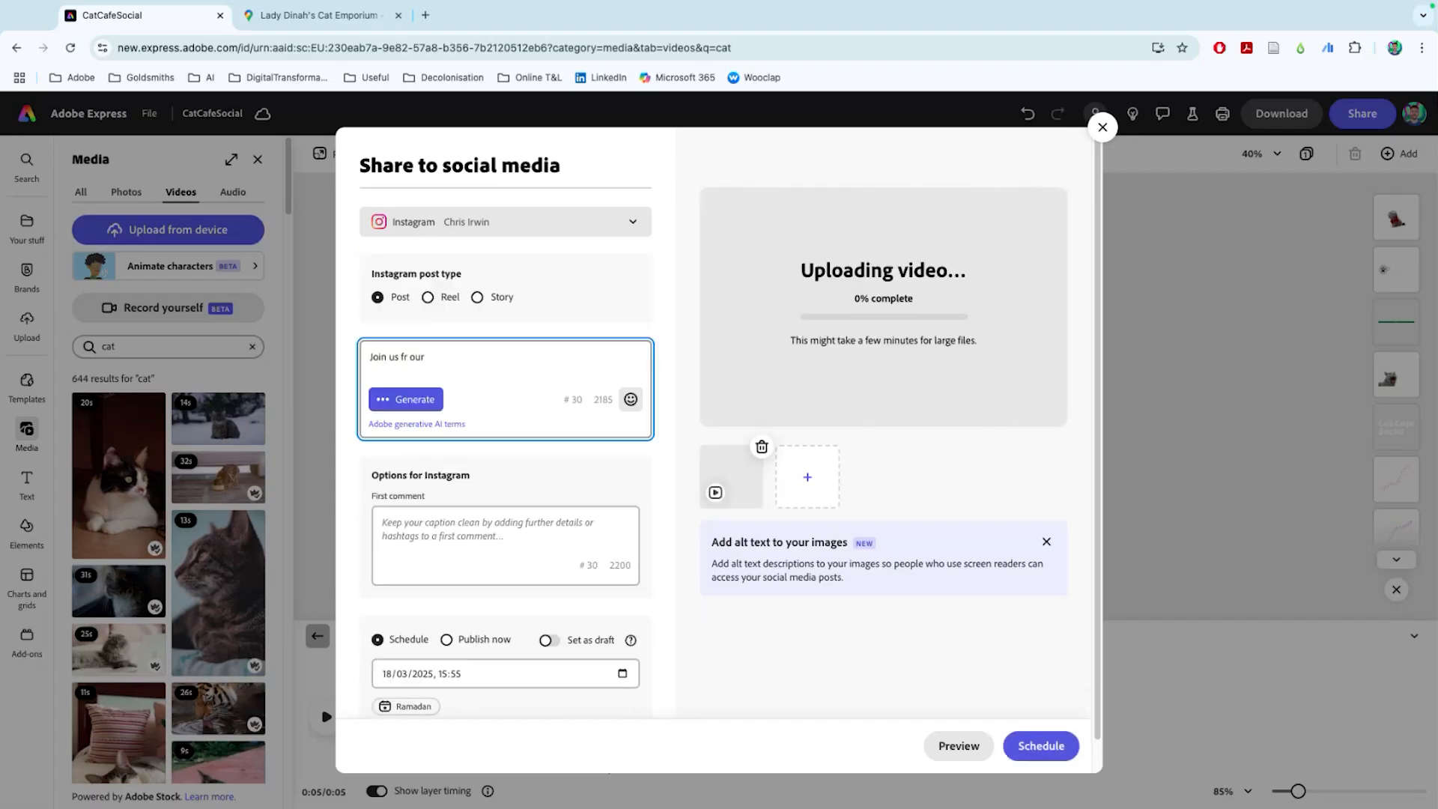
key(BackSpace)
key(BackSpace)
key(BackSpace)
key(BackSpace)
key(BackSpace)
key(BackSpace)
text(o)
text(r c)
key(BackSpace)
text(our cat cafe social)
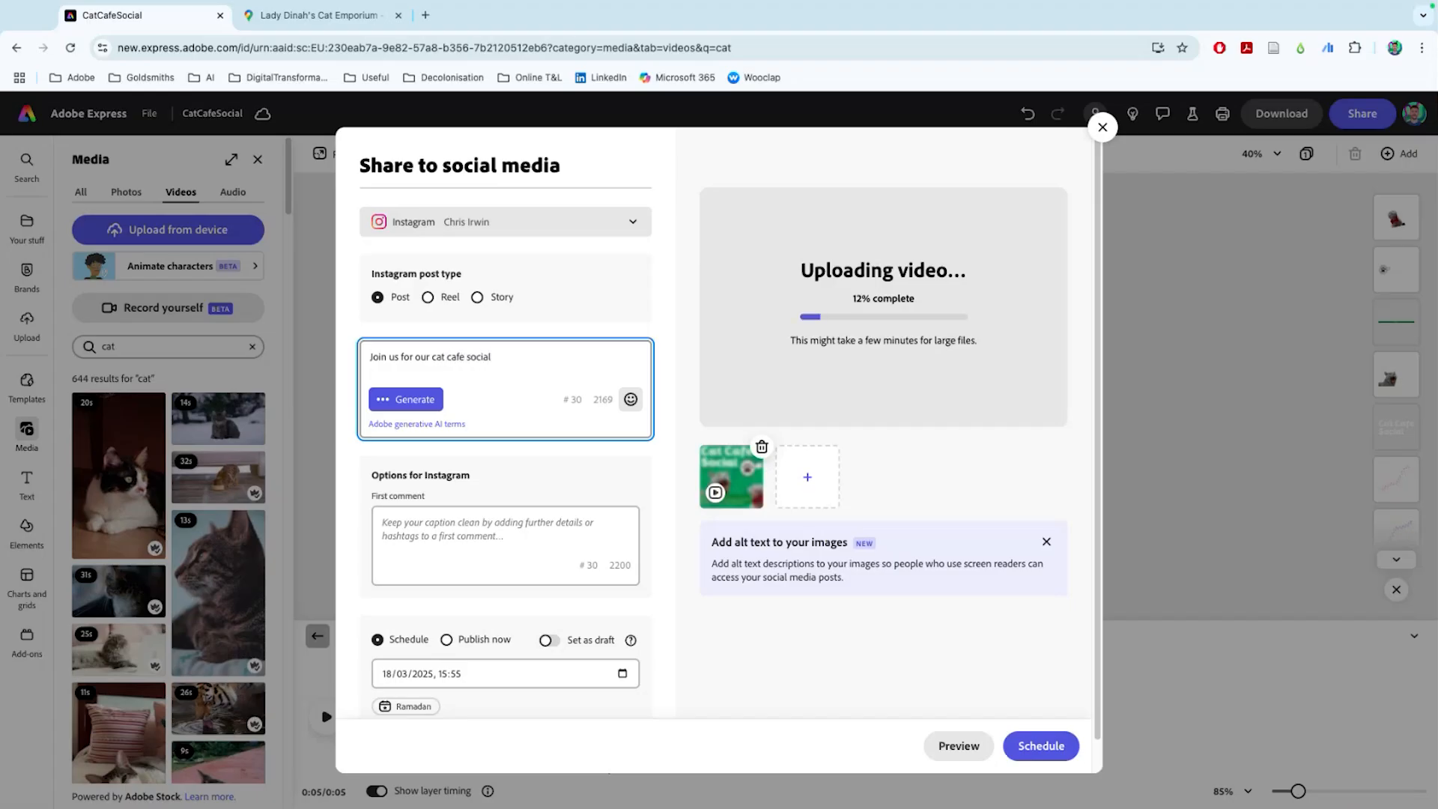
text(!)
click(448, 640)
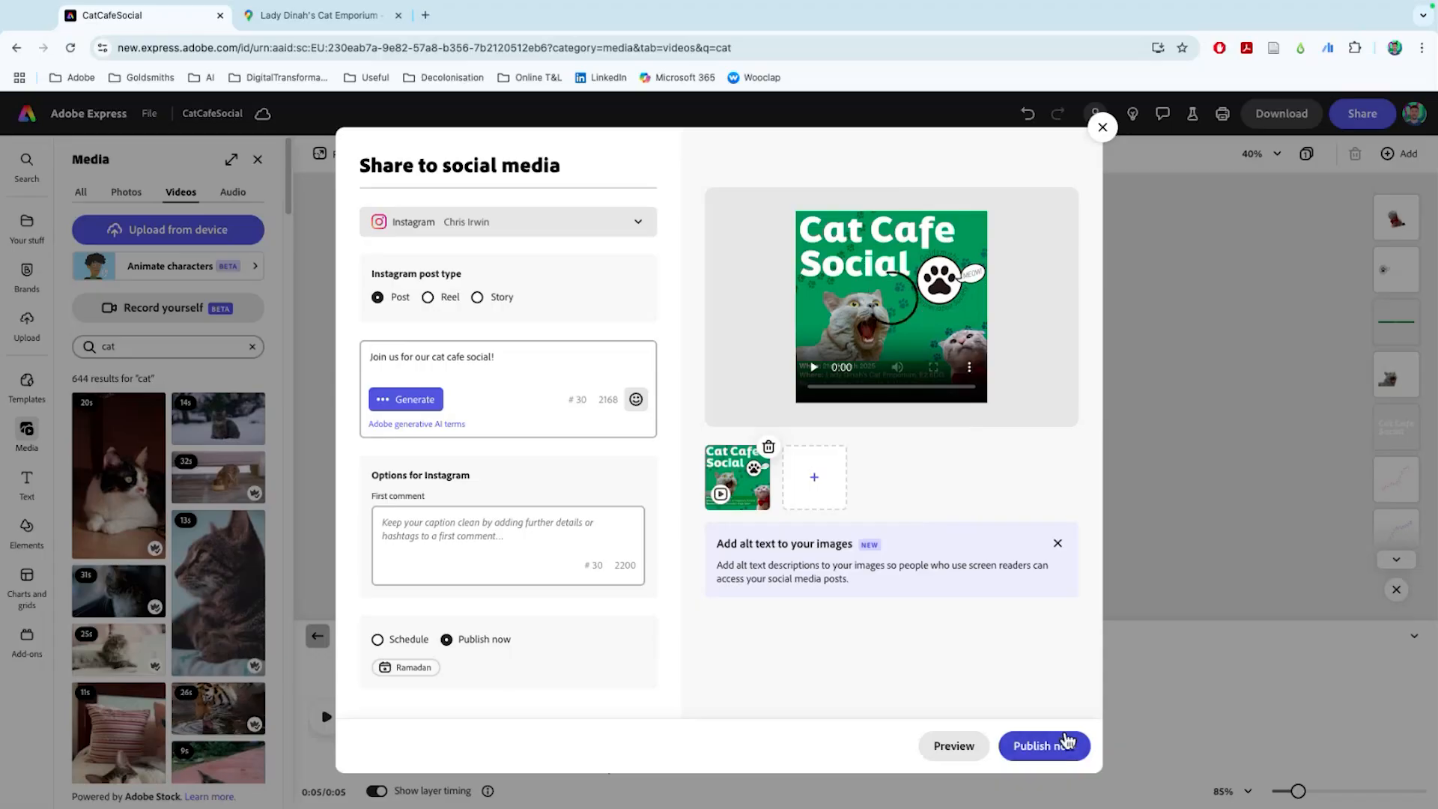
click(1046, 749)
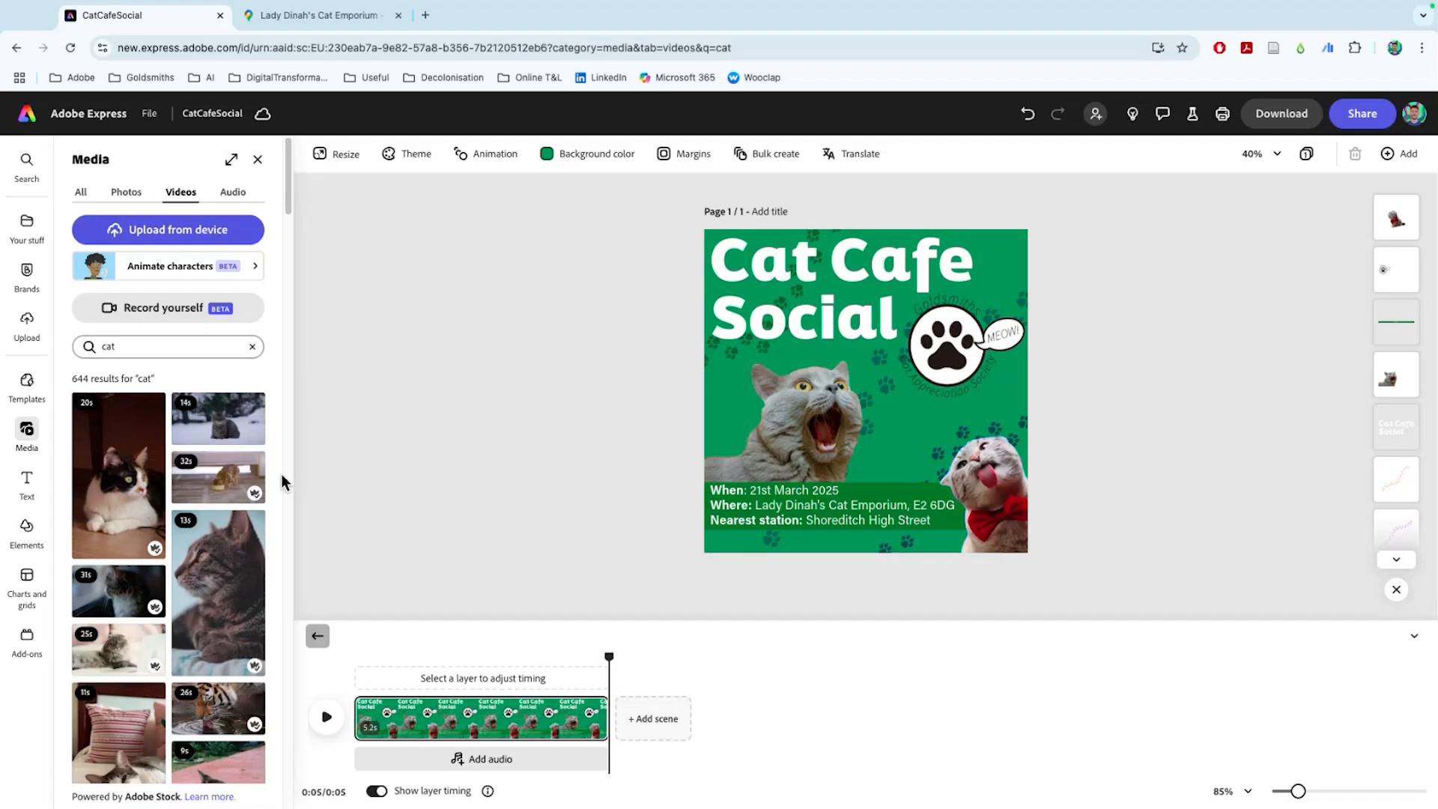
Leave the design for the content schedule and check the status of the Instagram post on 18 March
click(34, 120)
click(27, 398)
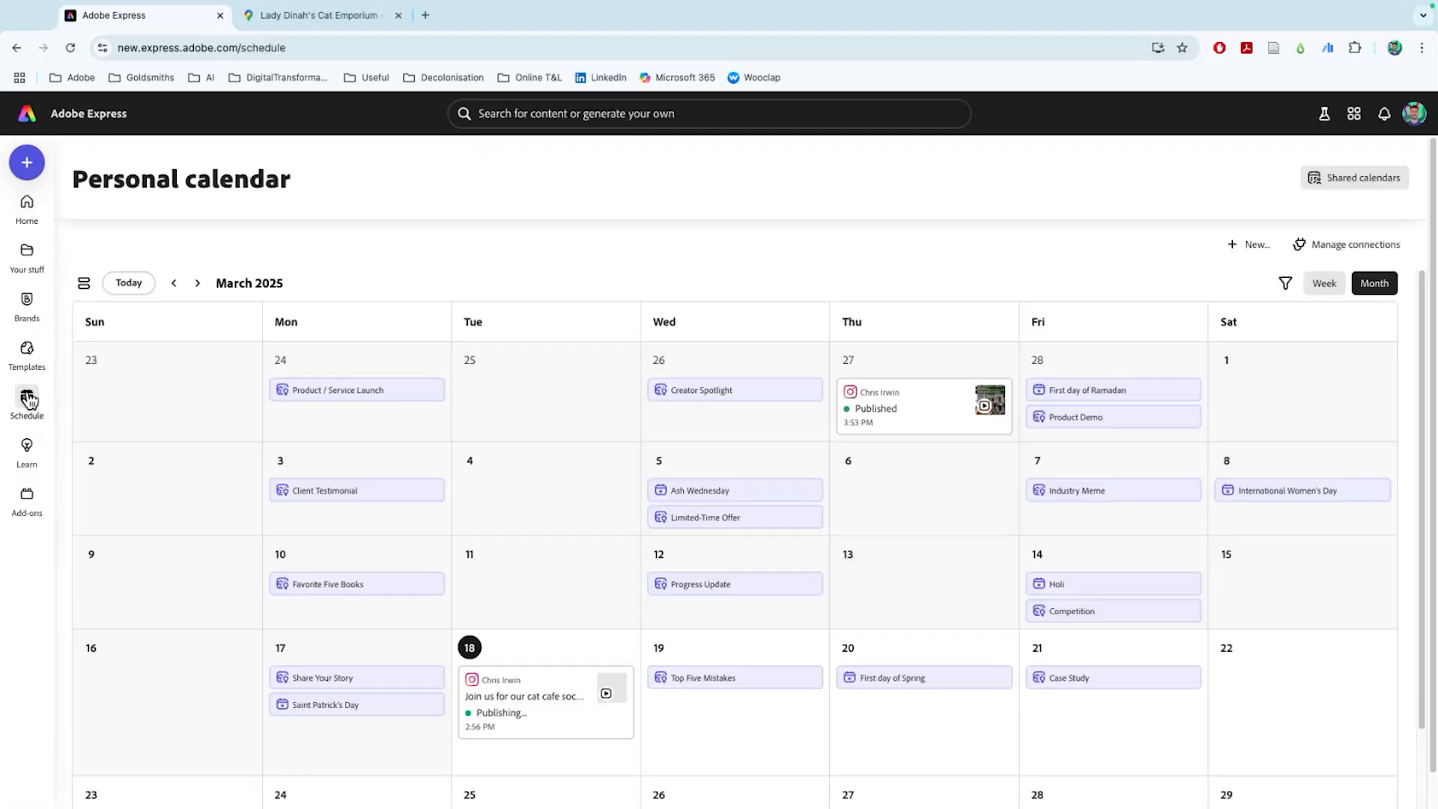
mouse_move(524, 712)
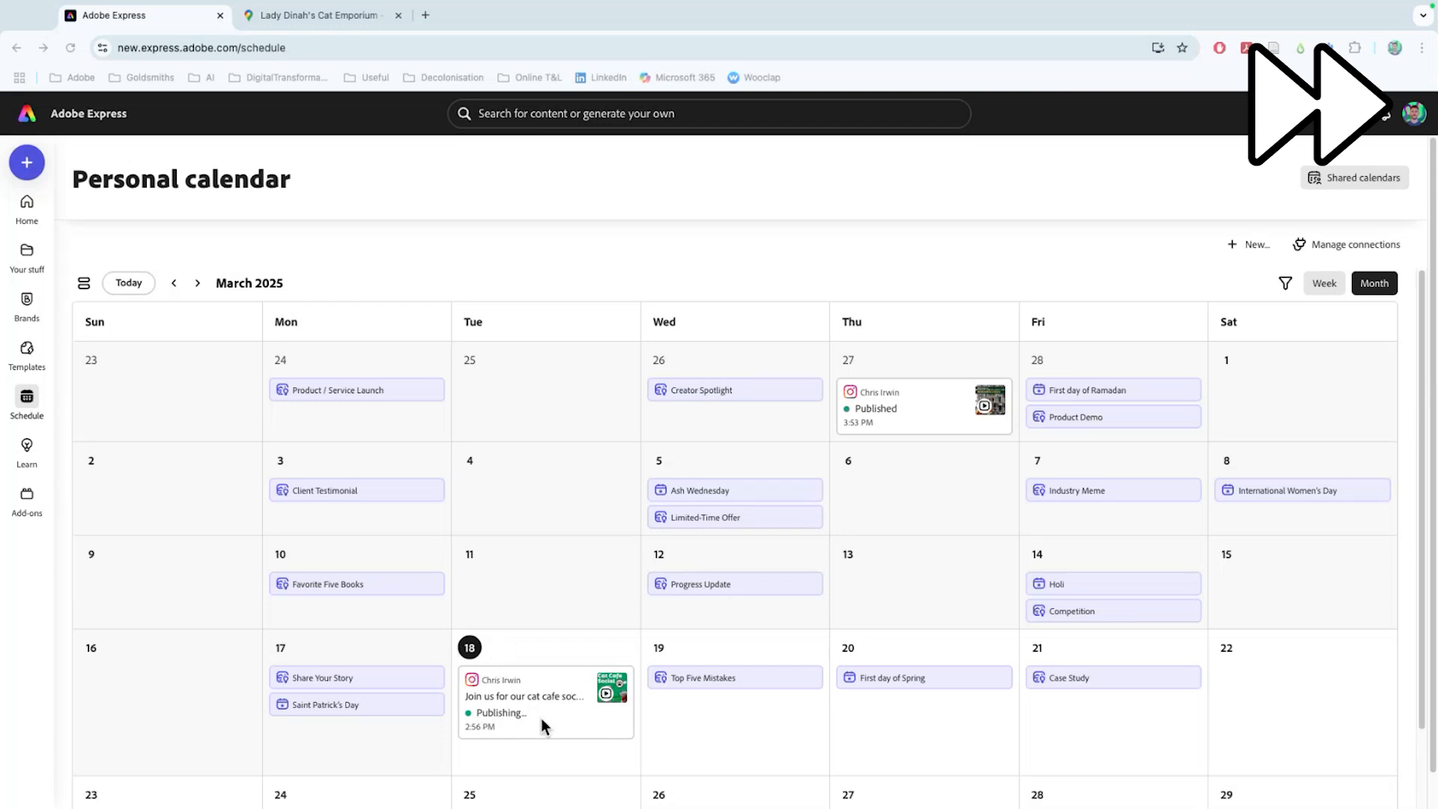
Duplicate the CatCafeSocial file among the saved files and name the copy CatCafeSocial2
click(37, 255)
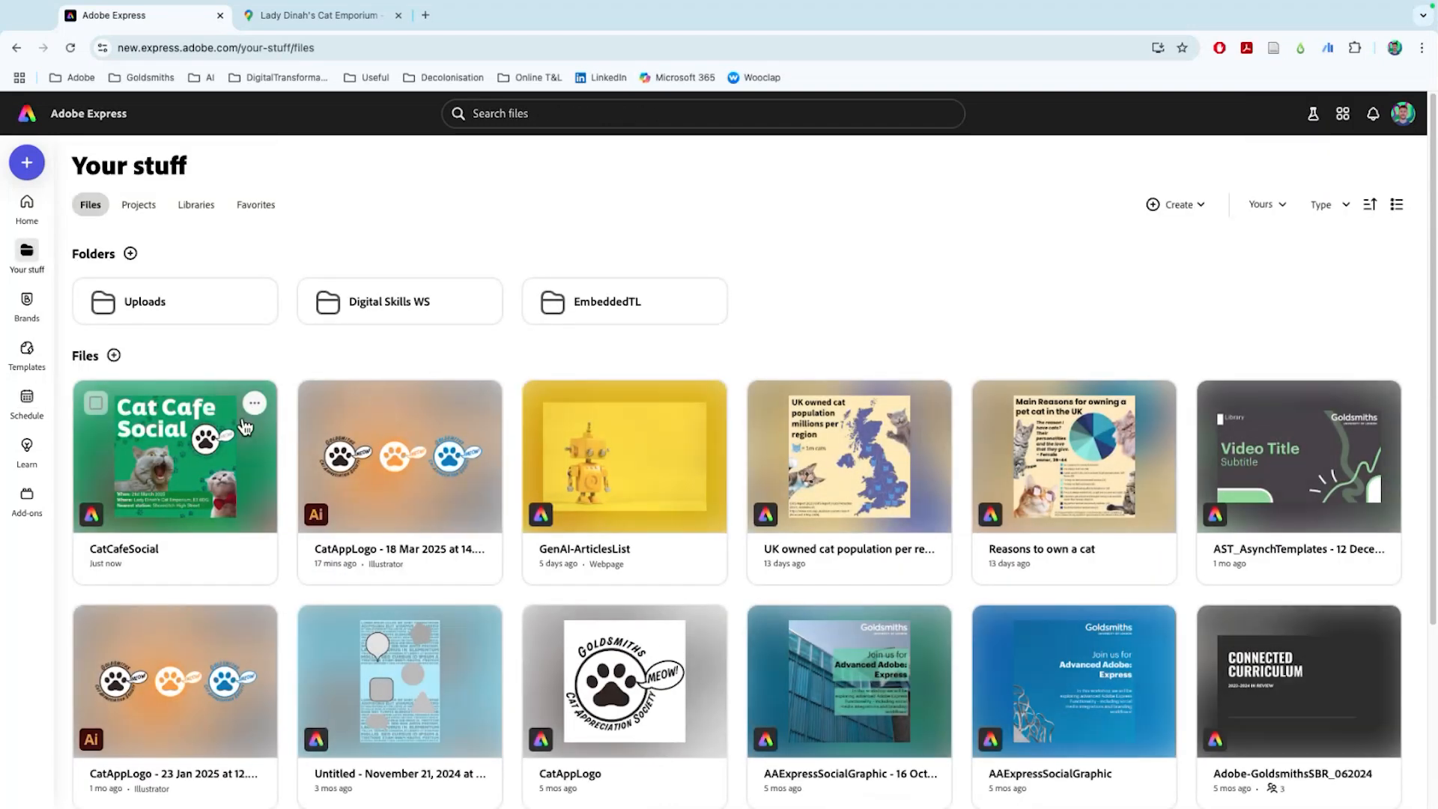
click(255, 403)
click(322, 525)
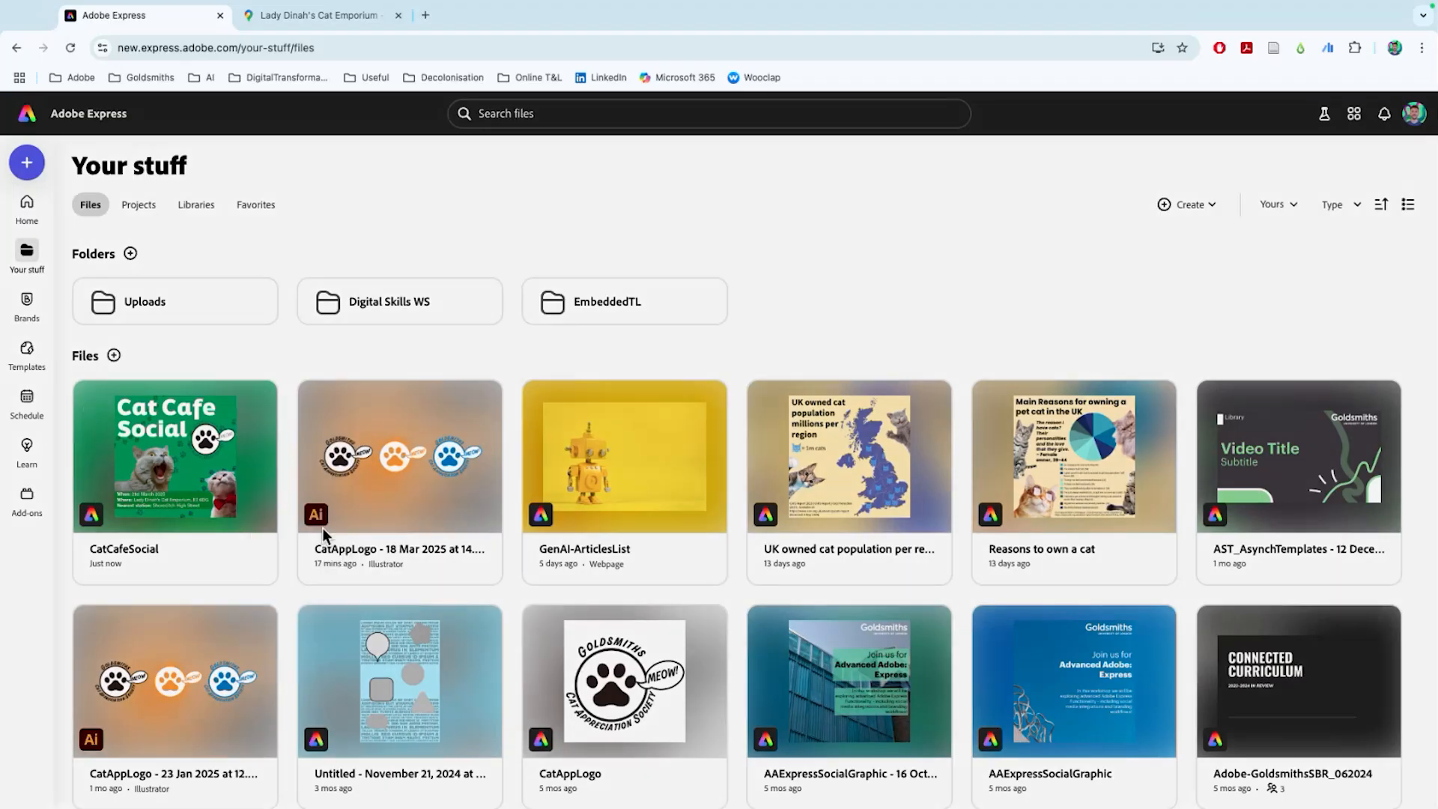
click(779, 432)
text(2)
key(Return)
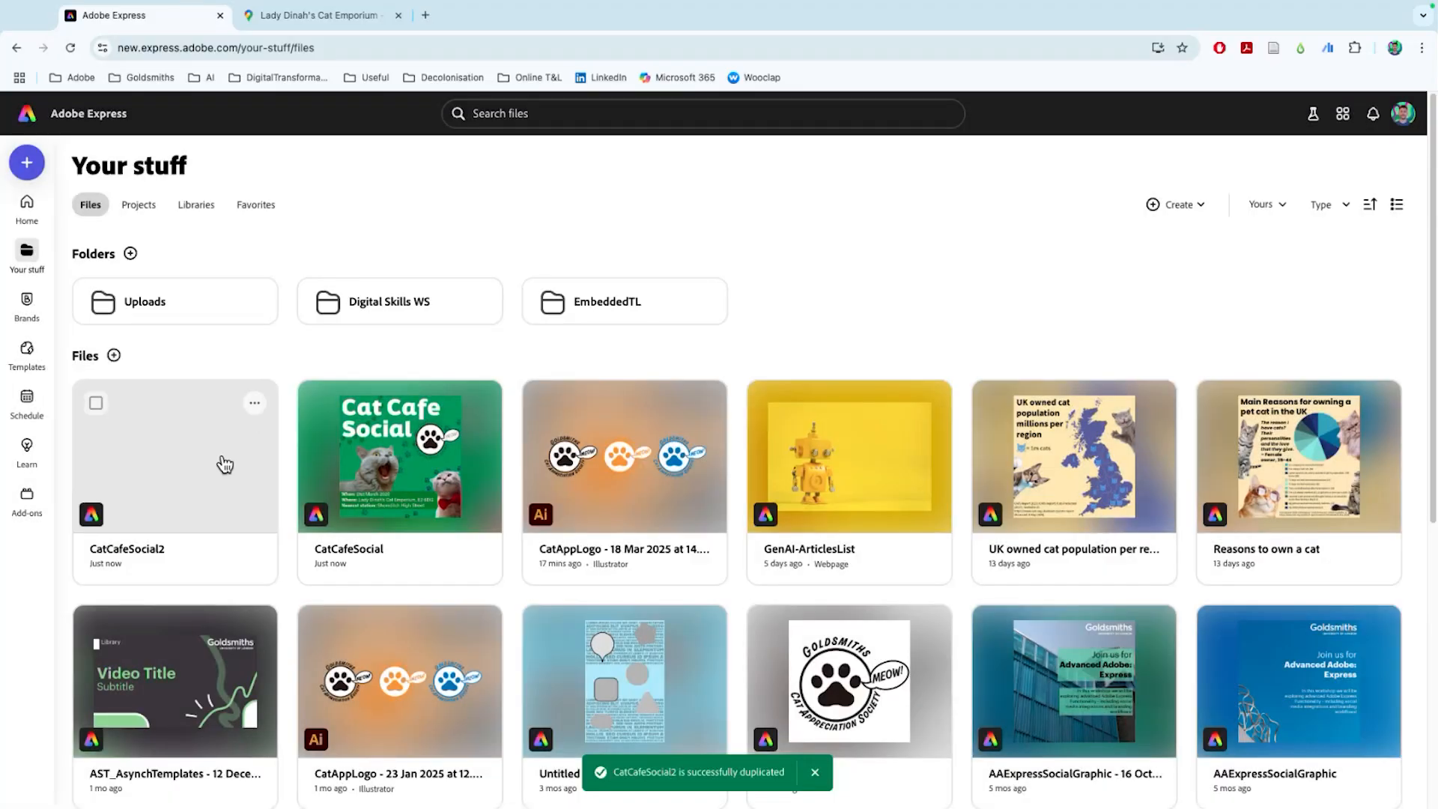
Open the CatCafeSocial2 design and bring up the translation options for the whole page
click(225, 464)
click(797, 277)
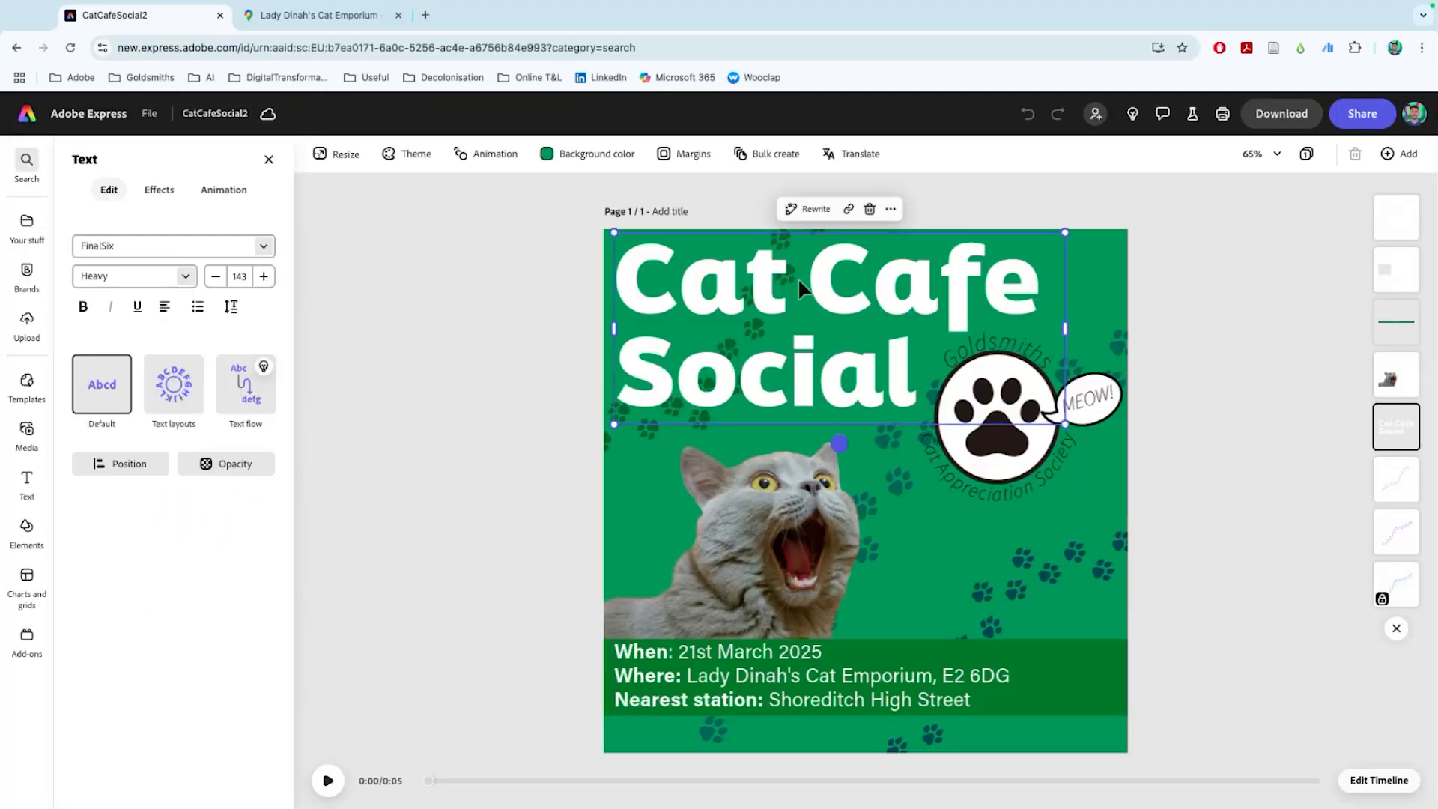
click(855, 155)
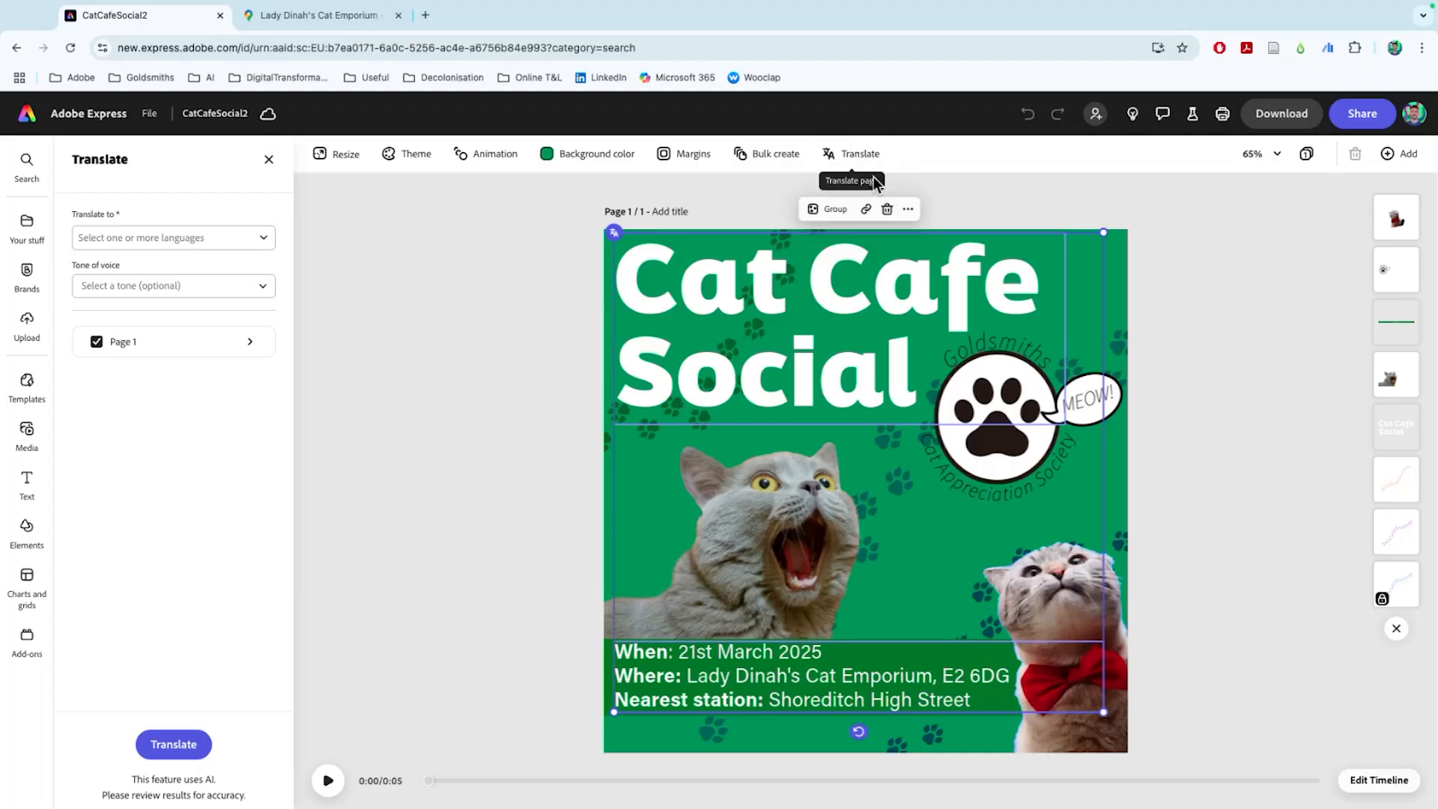
click(861, 158)
click(863, 159)
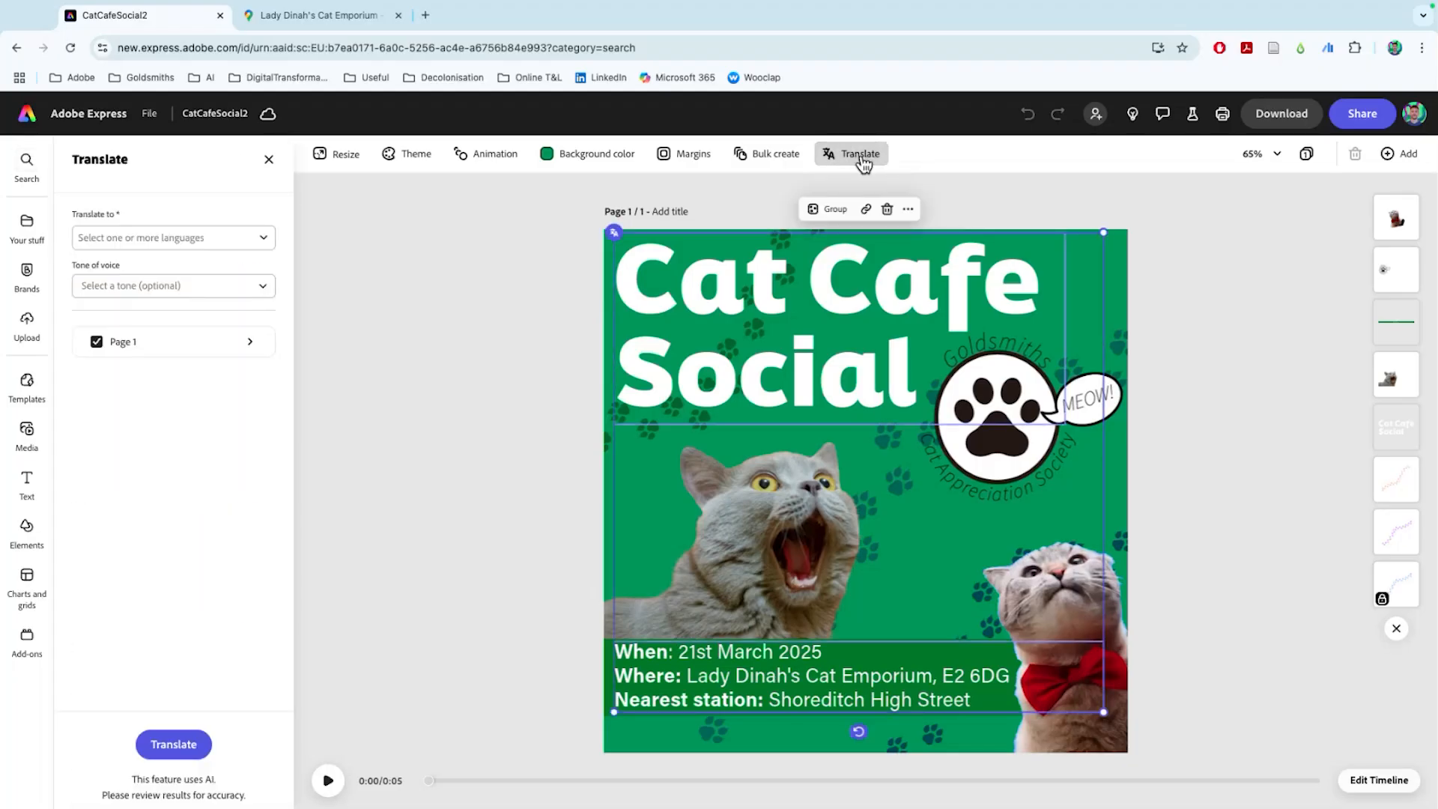
Translate Page 1 into Hindi with a Formal tone of voice
click(195, 239)
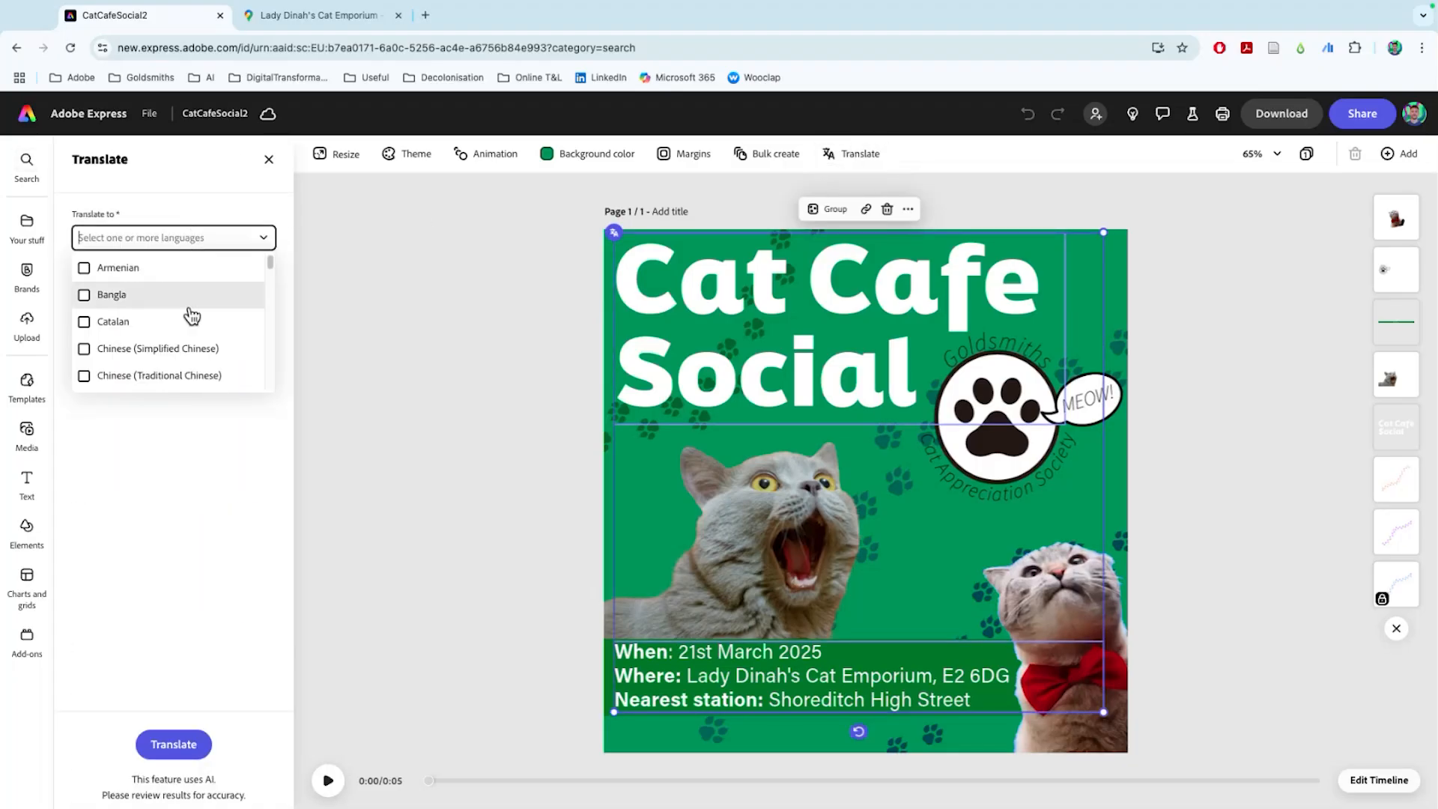
scroll(193, 314, down, 3)
scroll(193, 317, down, 5)
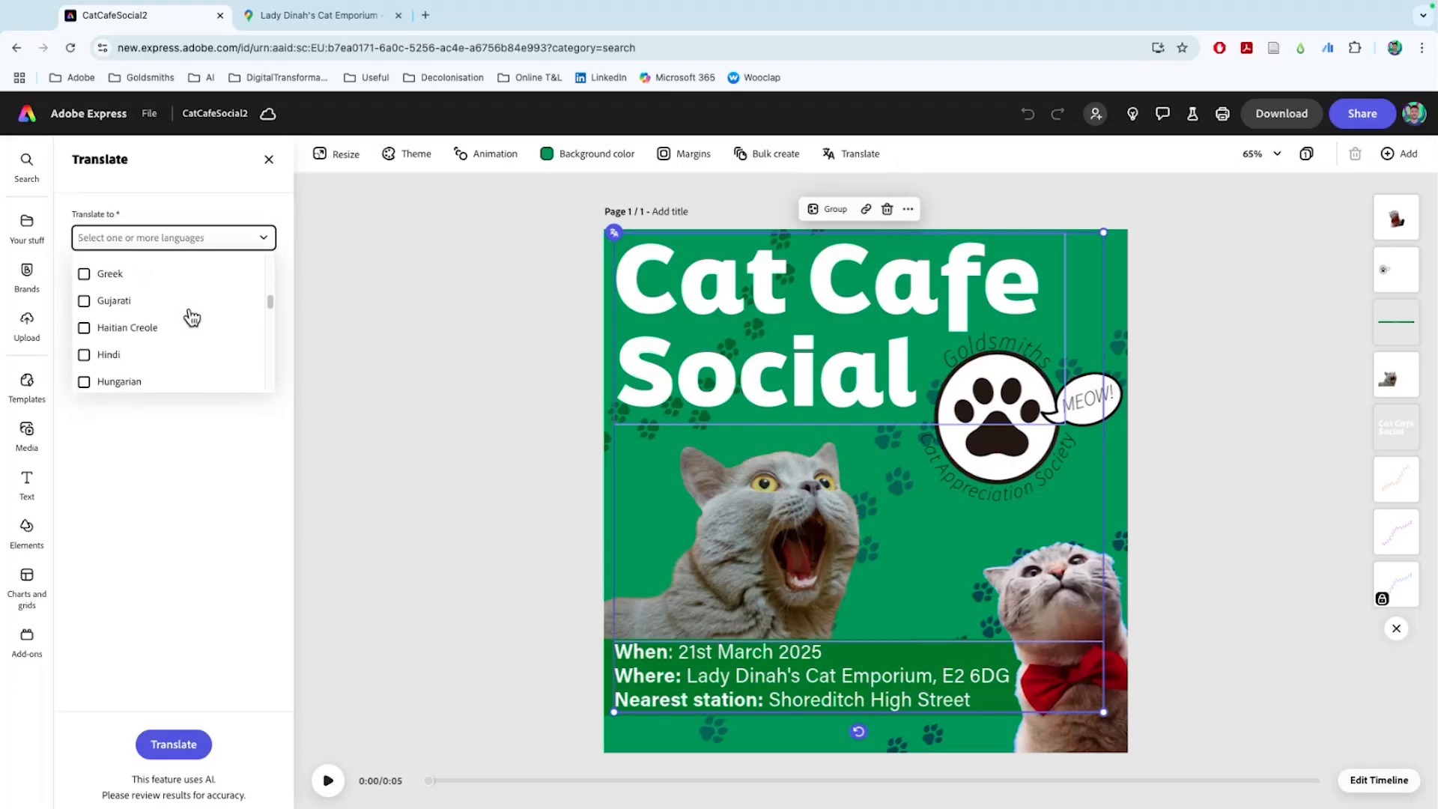
click(170, 356)
click(185, 446)
click(225, 287)
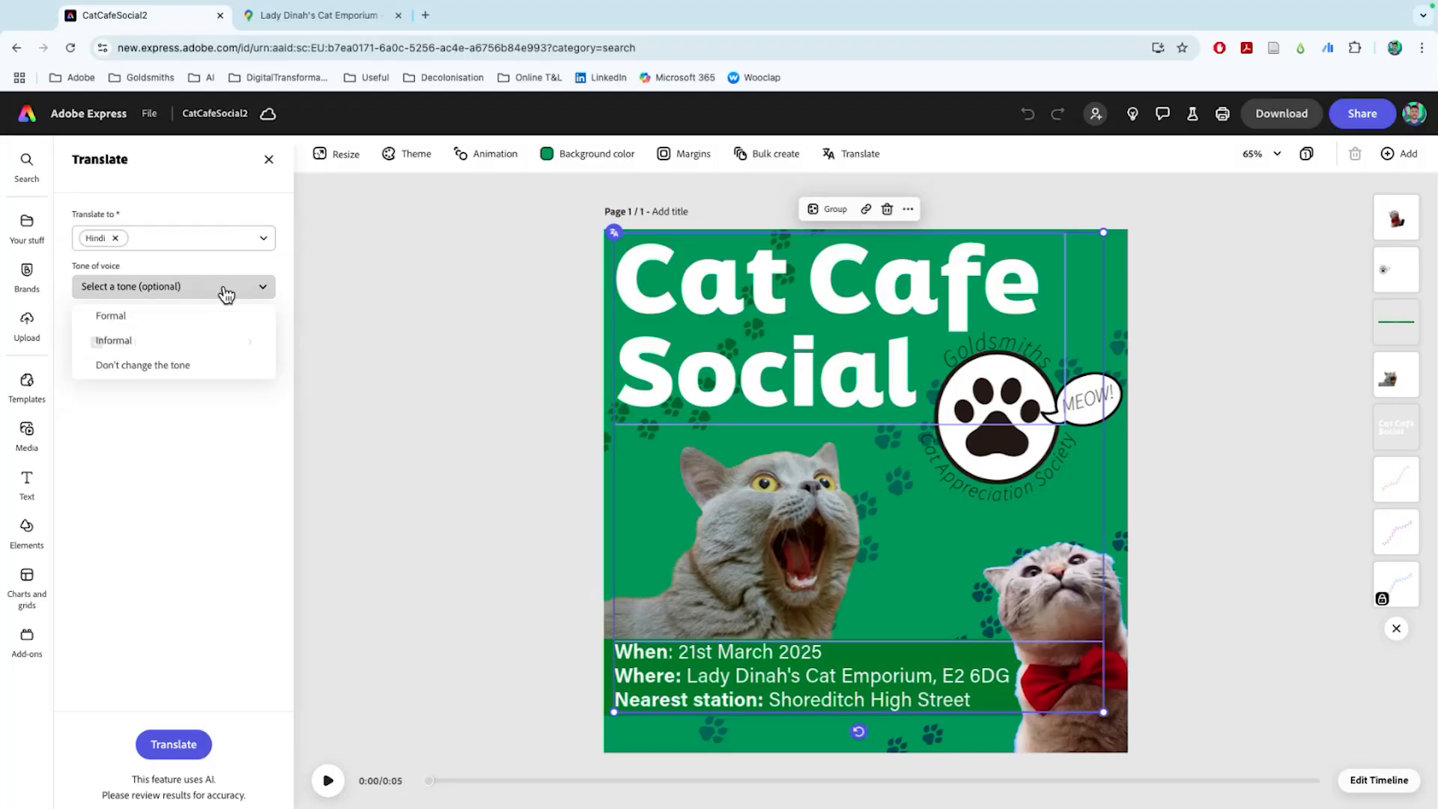
click(204, 320)
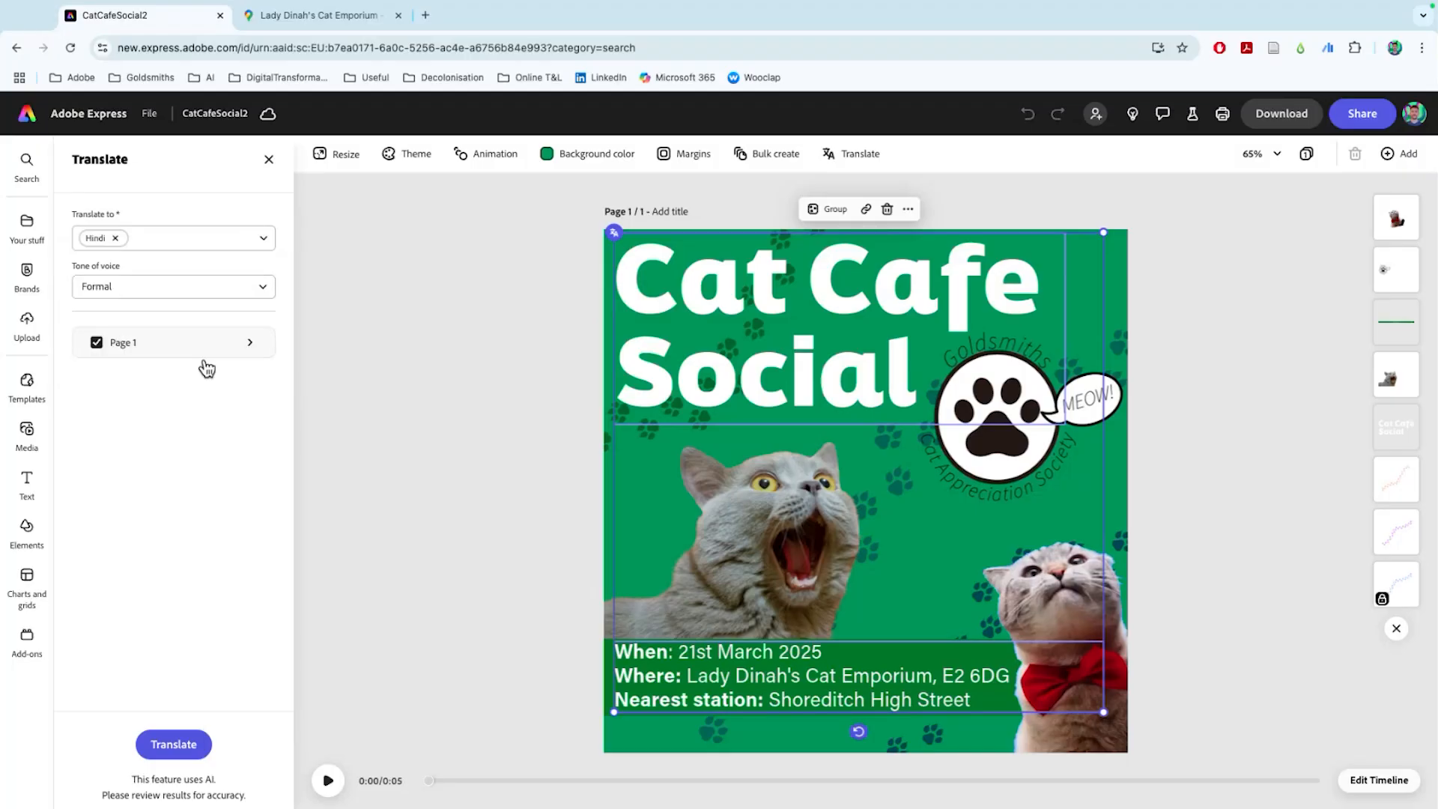
click(203, 742)
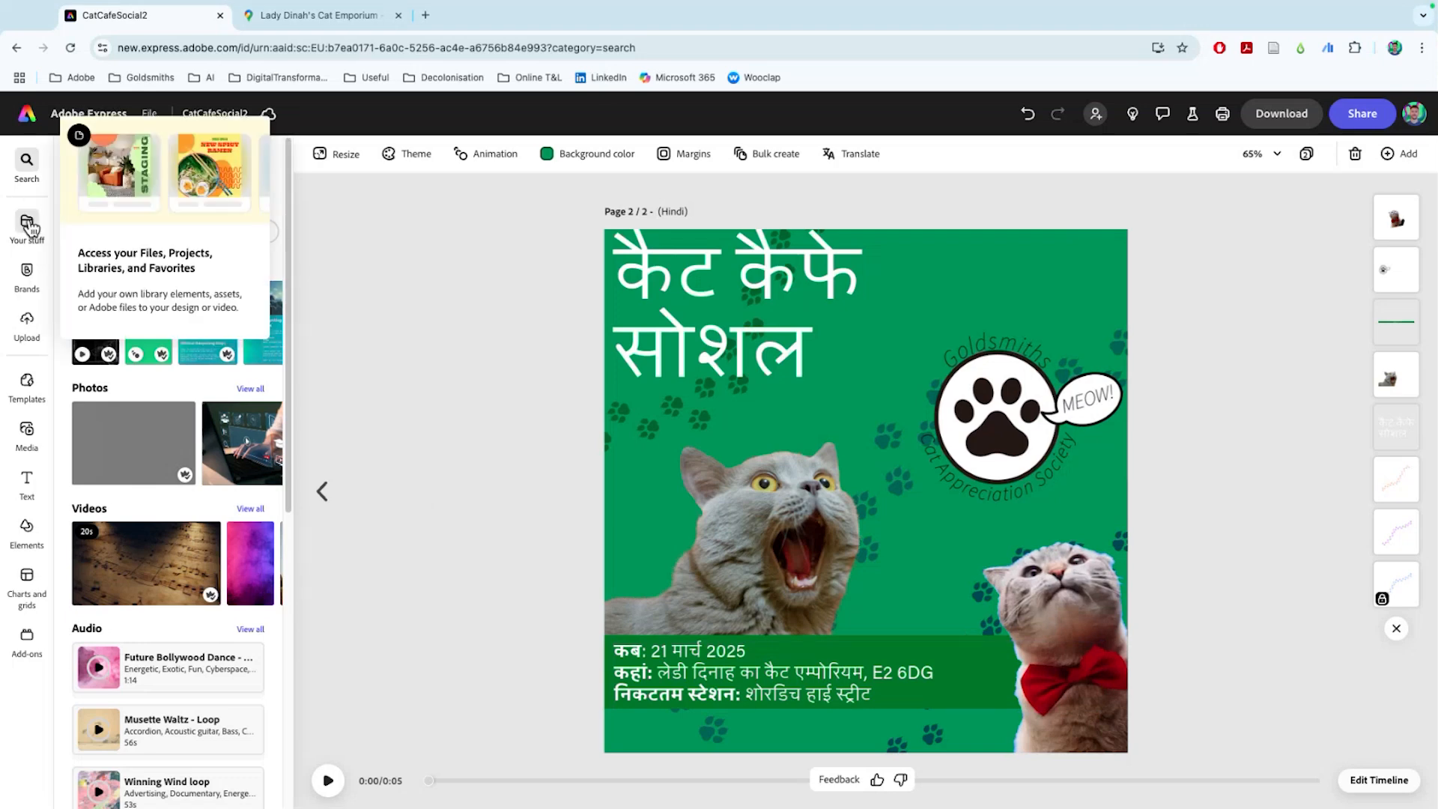
Return to the schedule, reload the calendar and recheck the publishing status of the cat cafe post
click(45, 113)
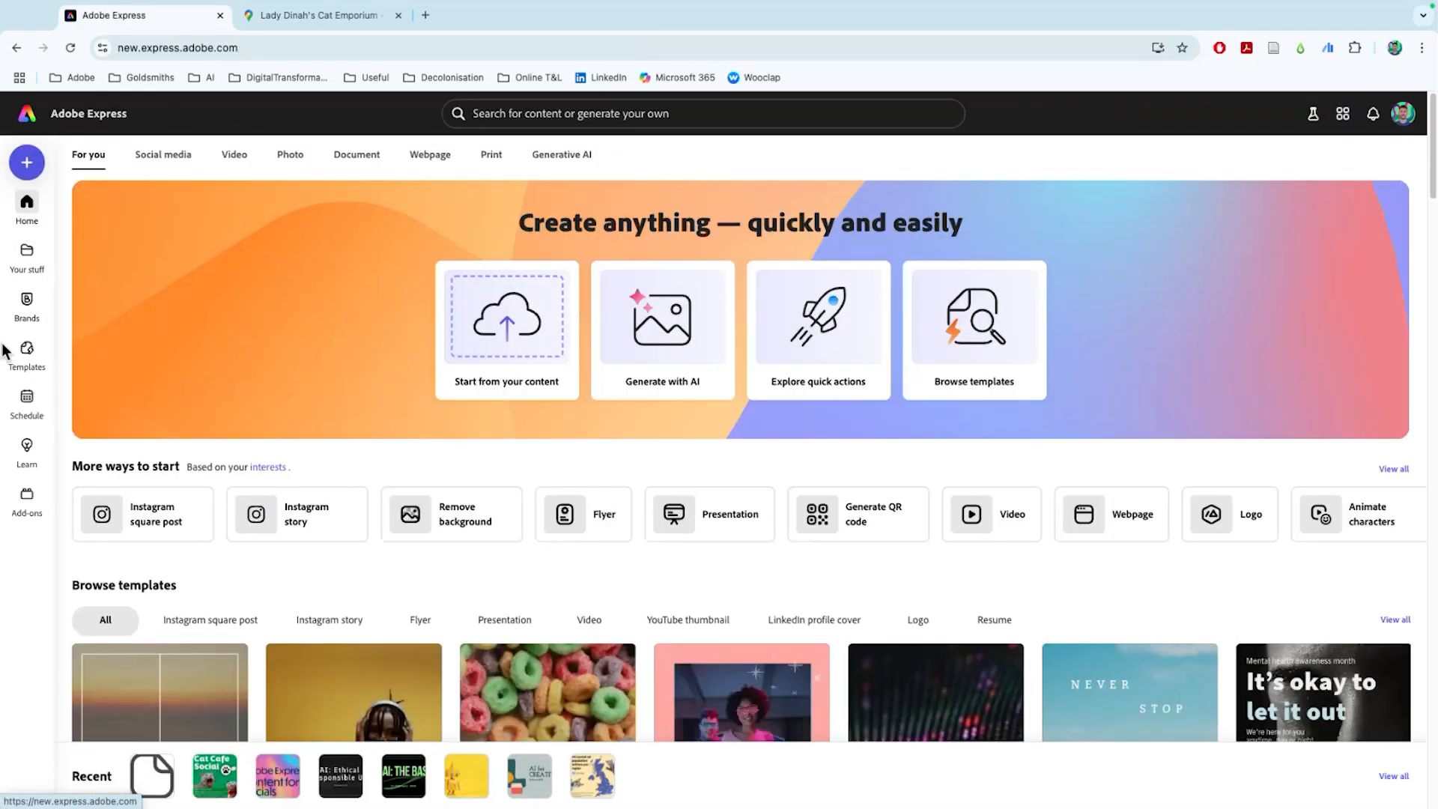
click(27, 397)
mouse_move(534, 723)
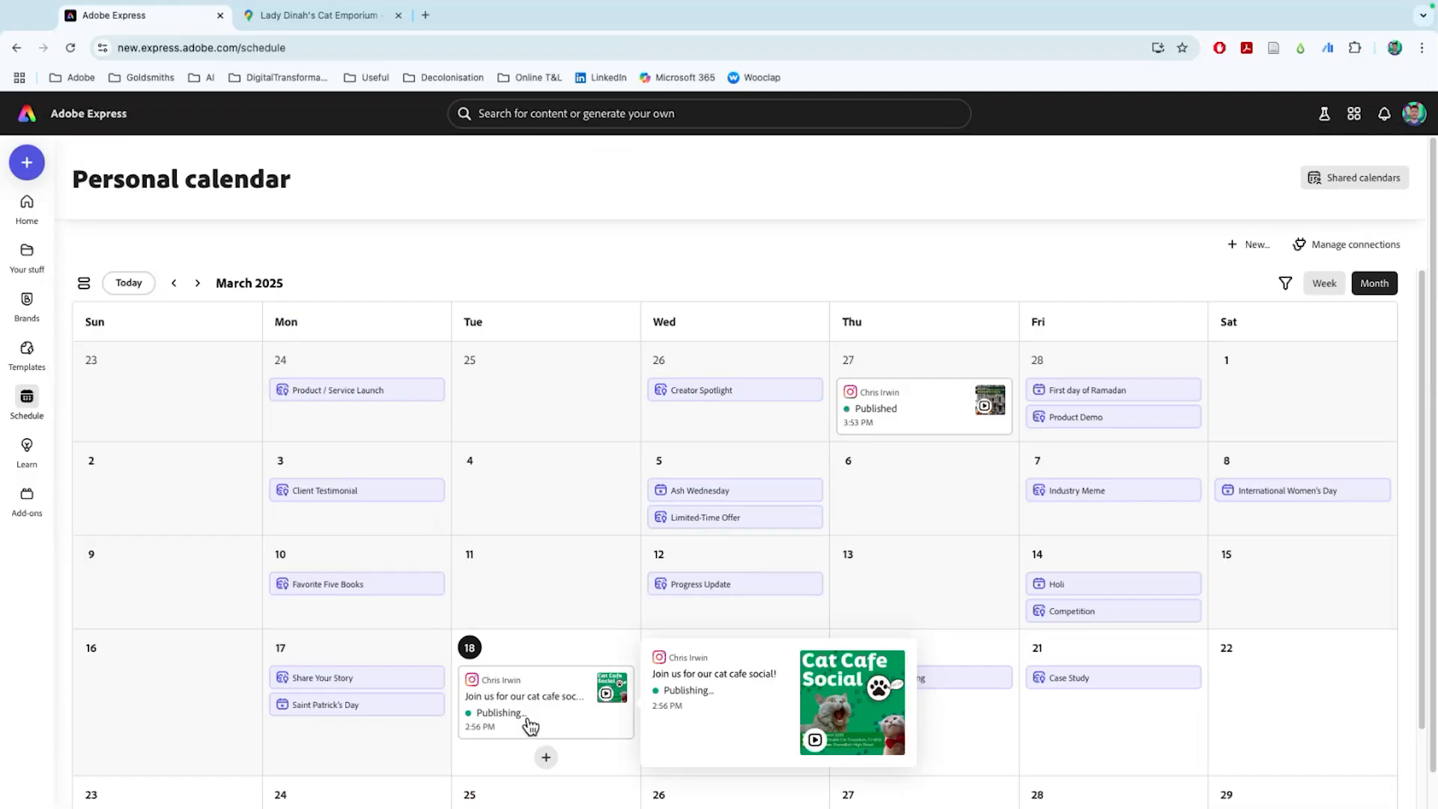
click(71, 47)
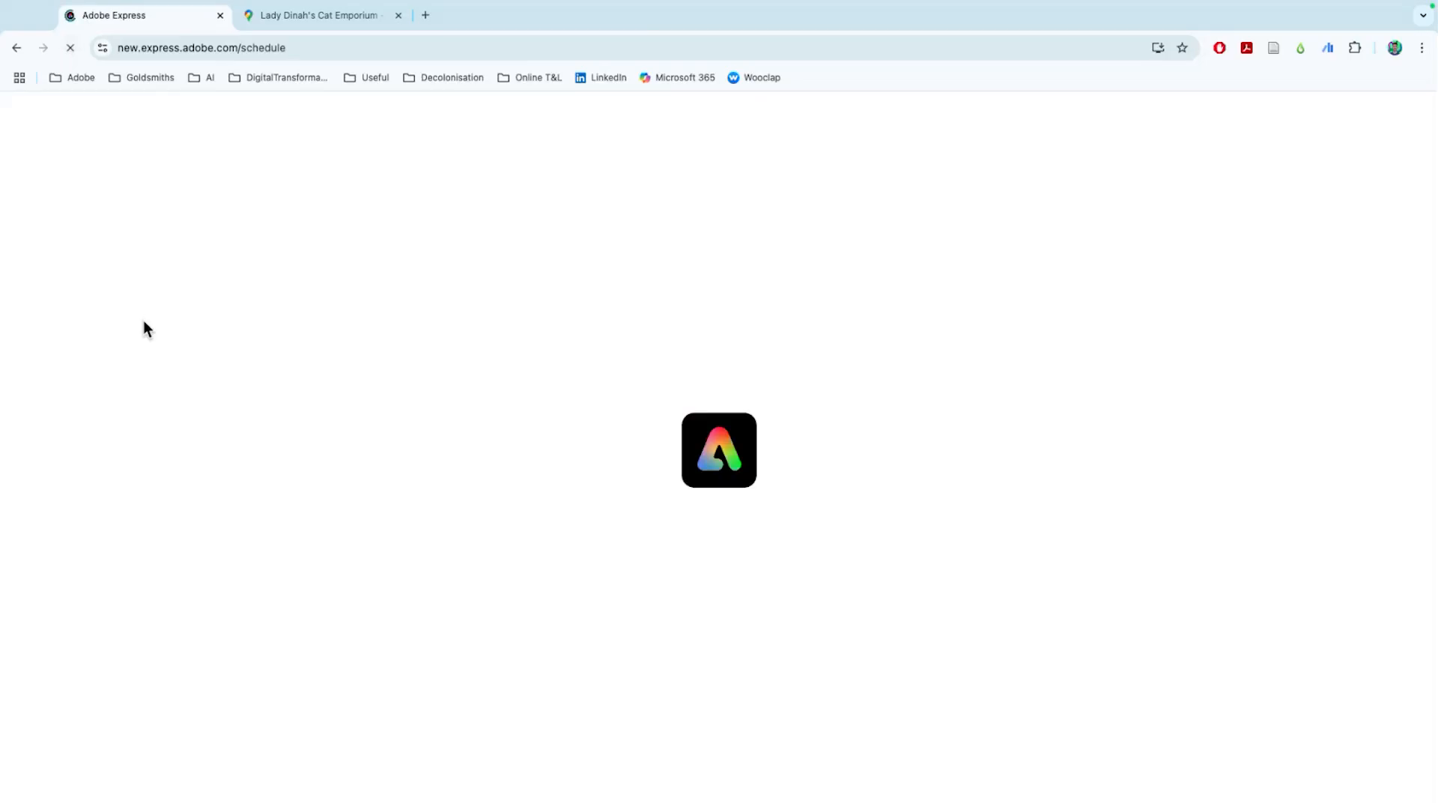
mouse_move(505, 731)
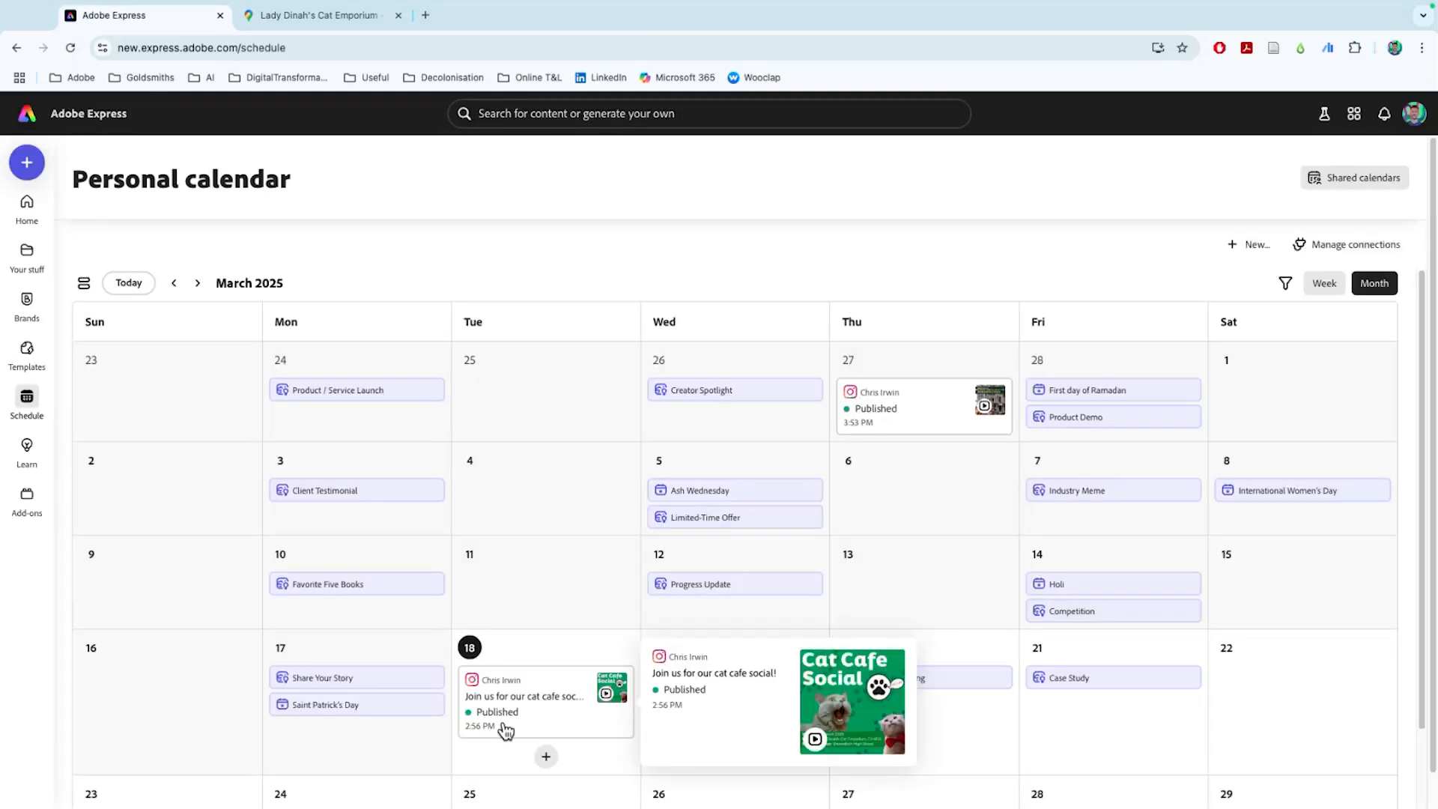
Load instagram.com in a new browser tab, open the Cat Cafe Social post from the account's profile, and review its animation and caption
click(426, 30)
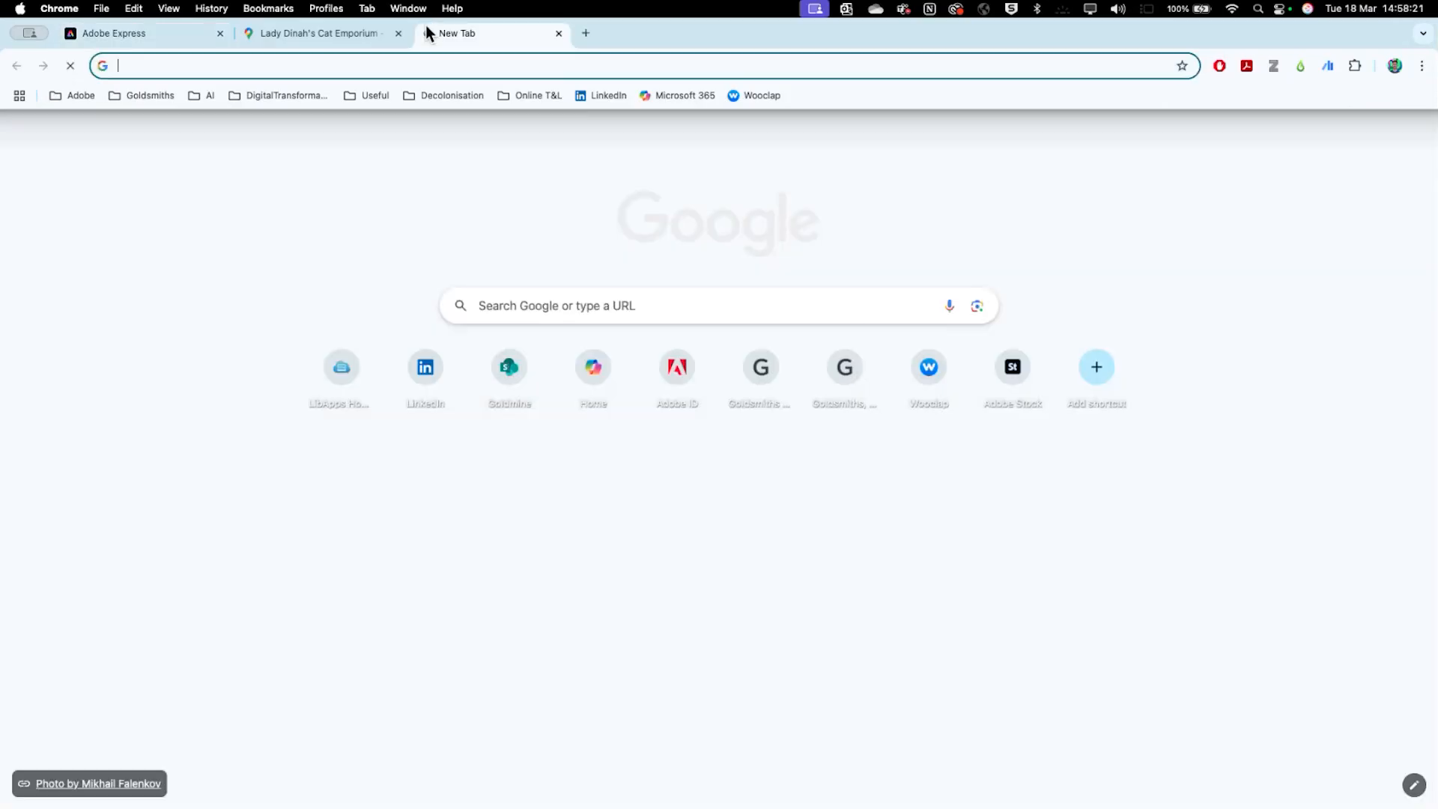
text(instagram.com)
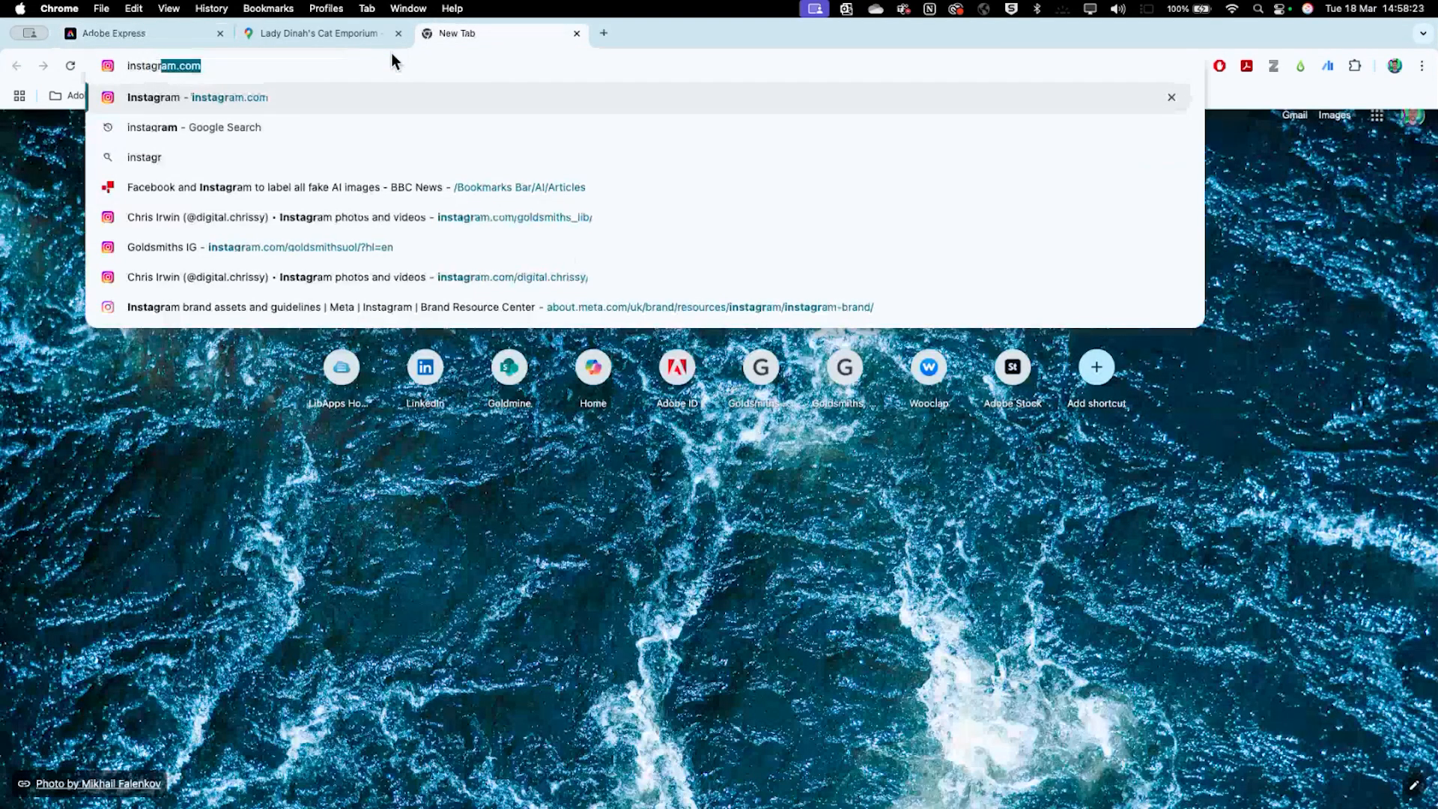
key(Return)
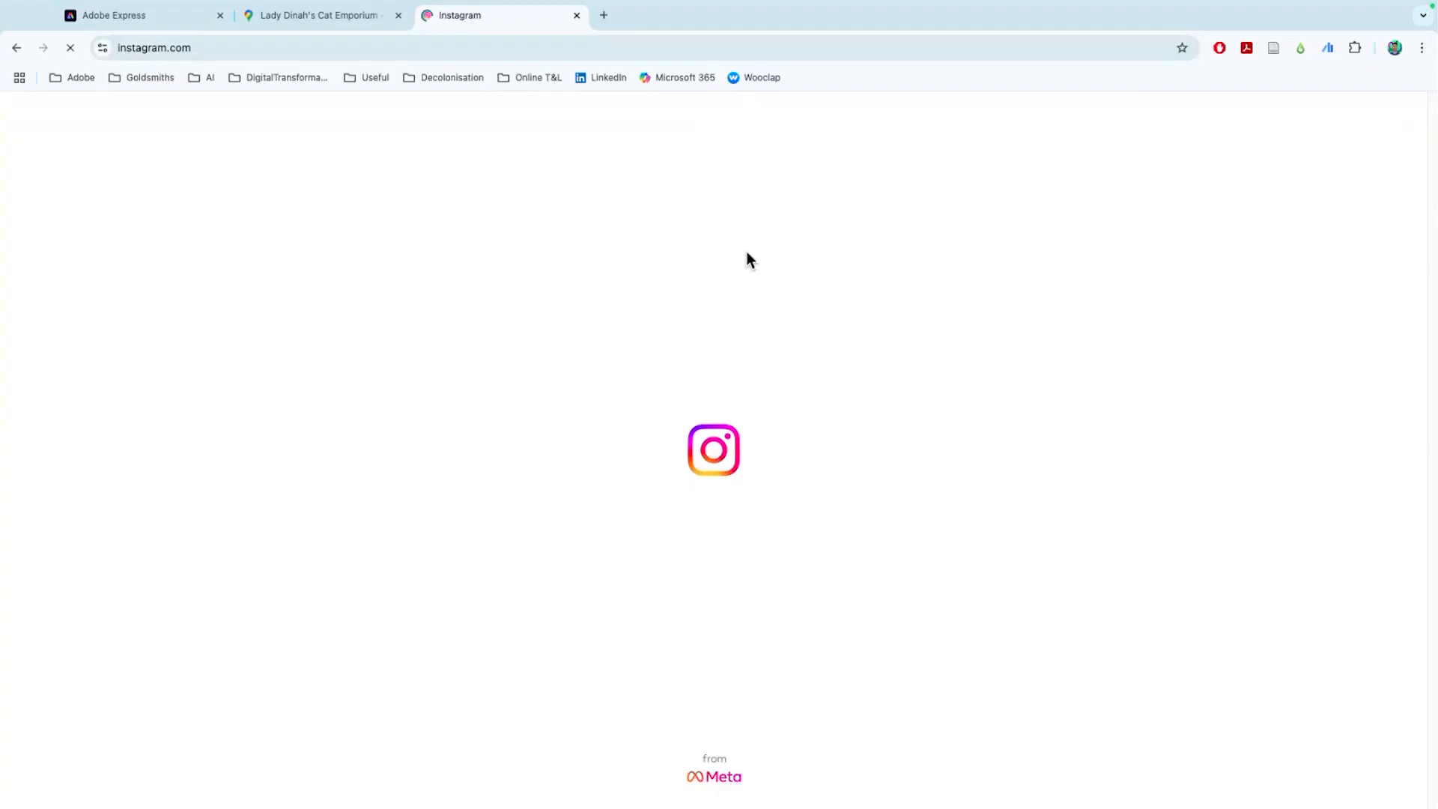
click(1058, 133)
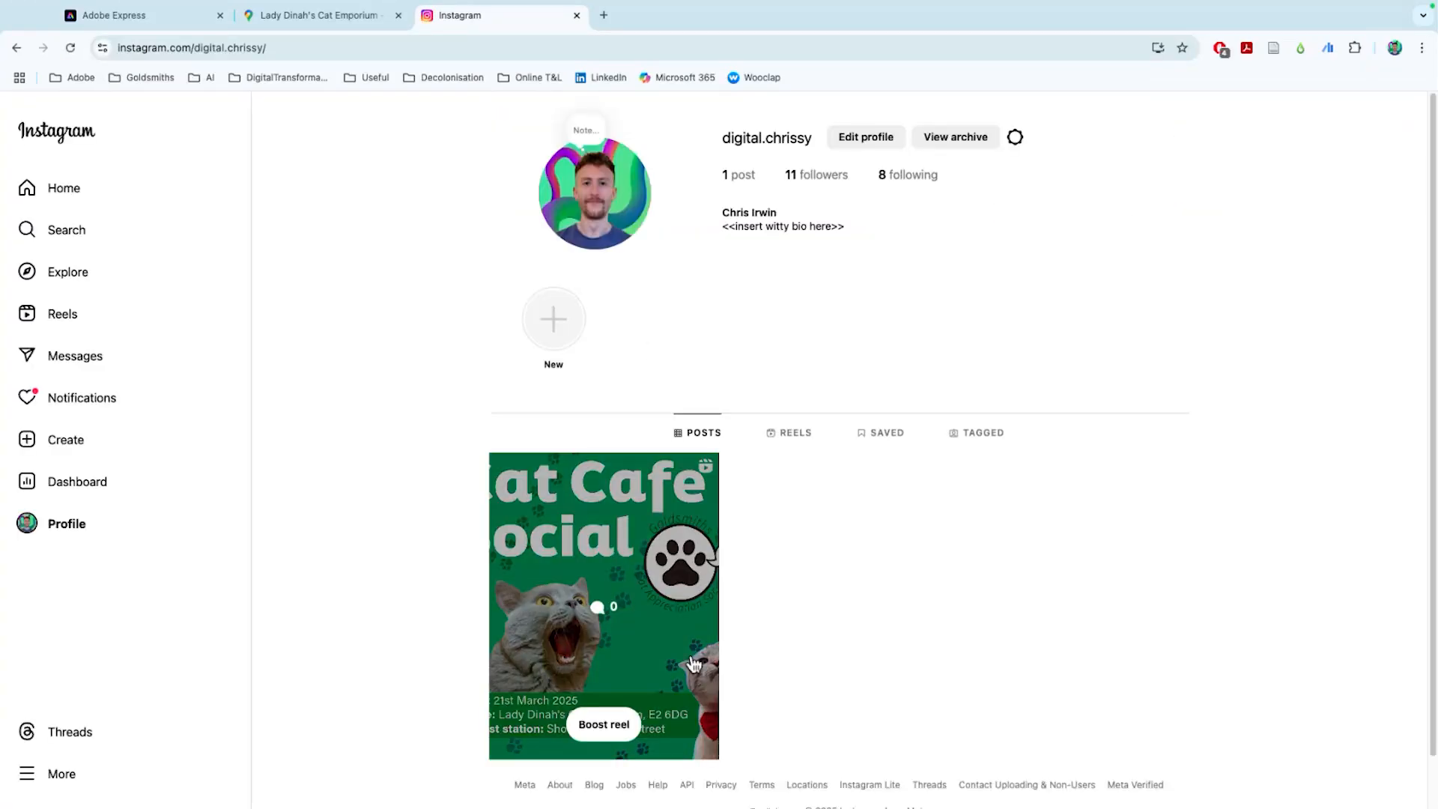
click(678, 673)
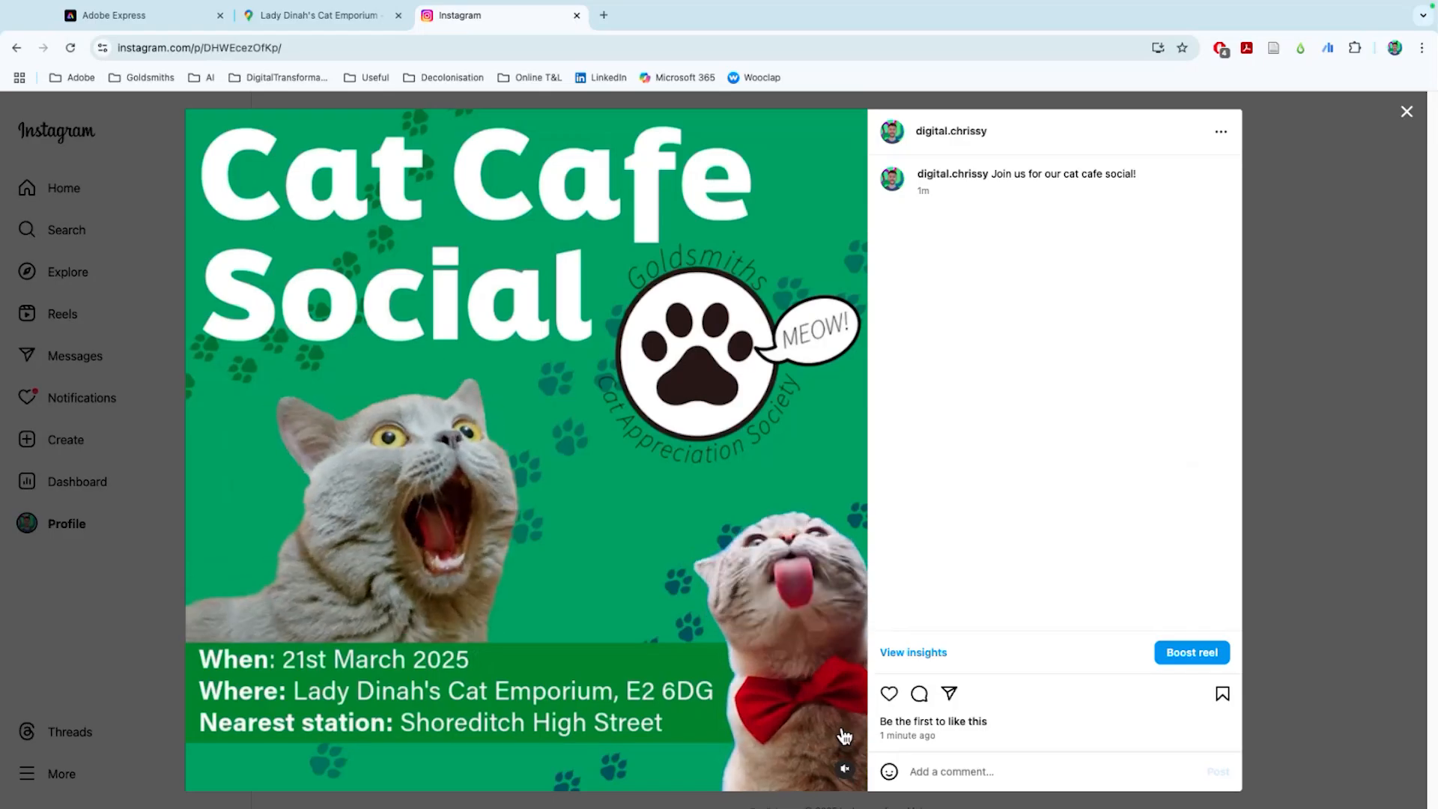
drag(998, 171, 1211, 183)
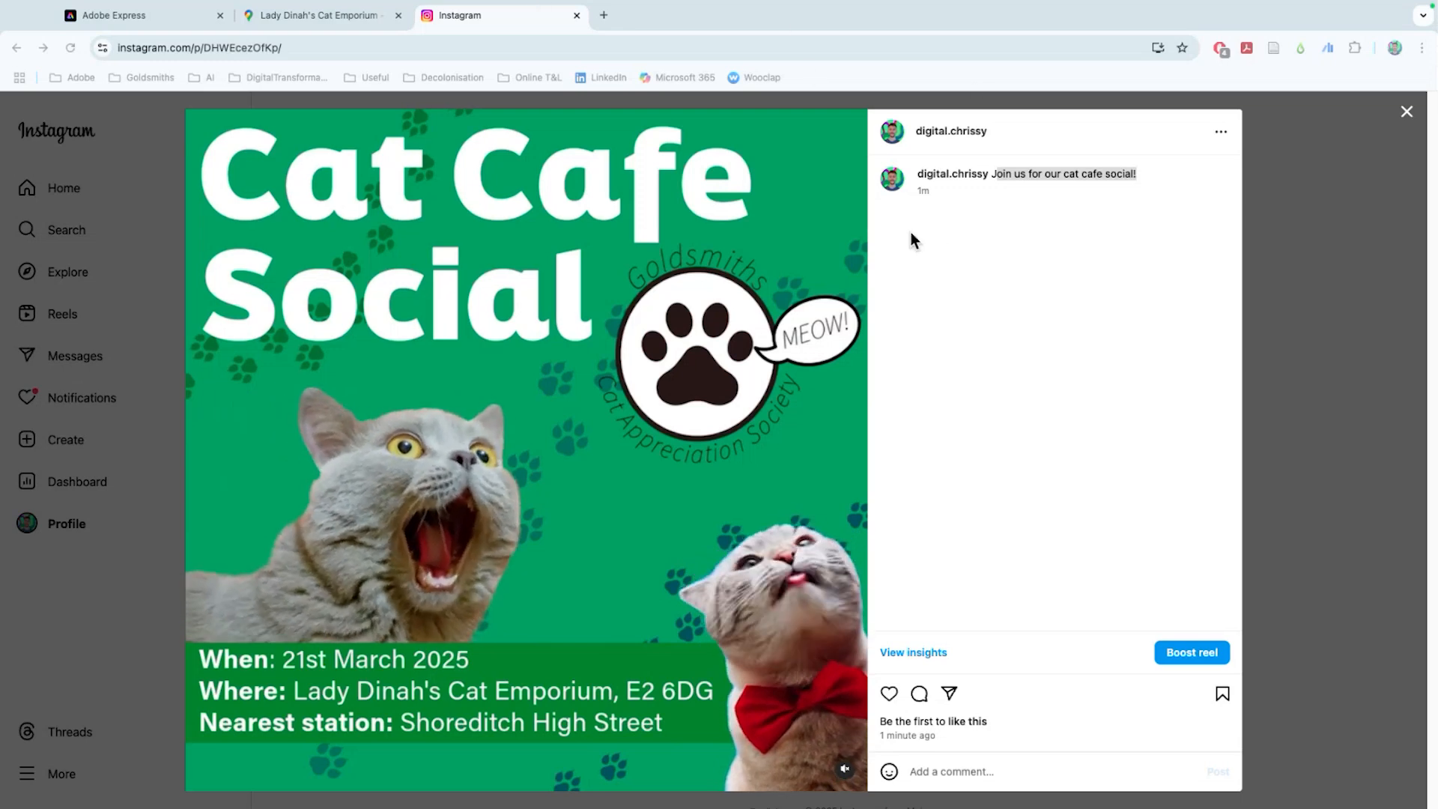
click(732, 6)
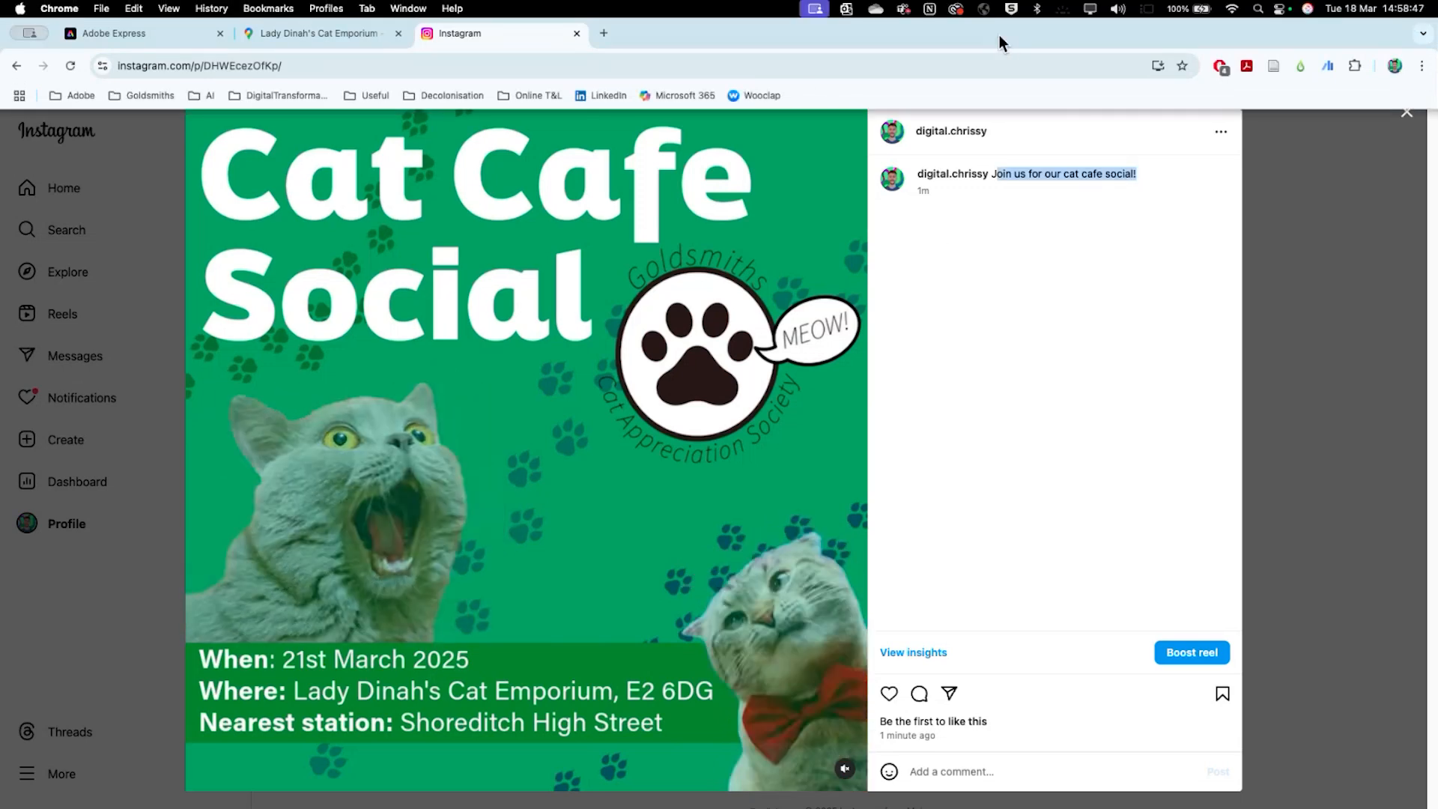